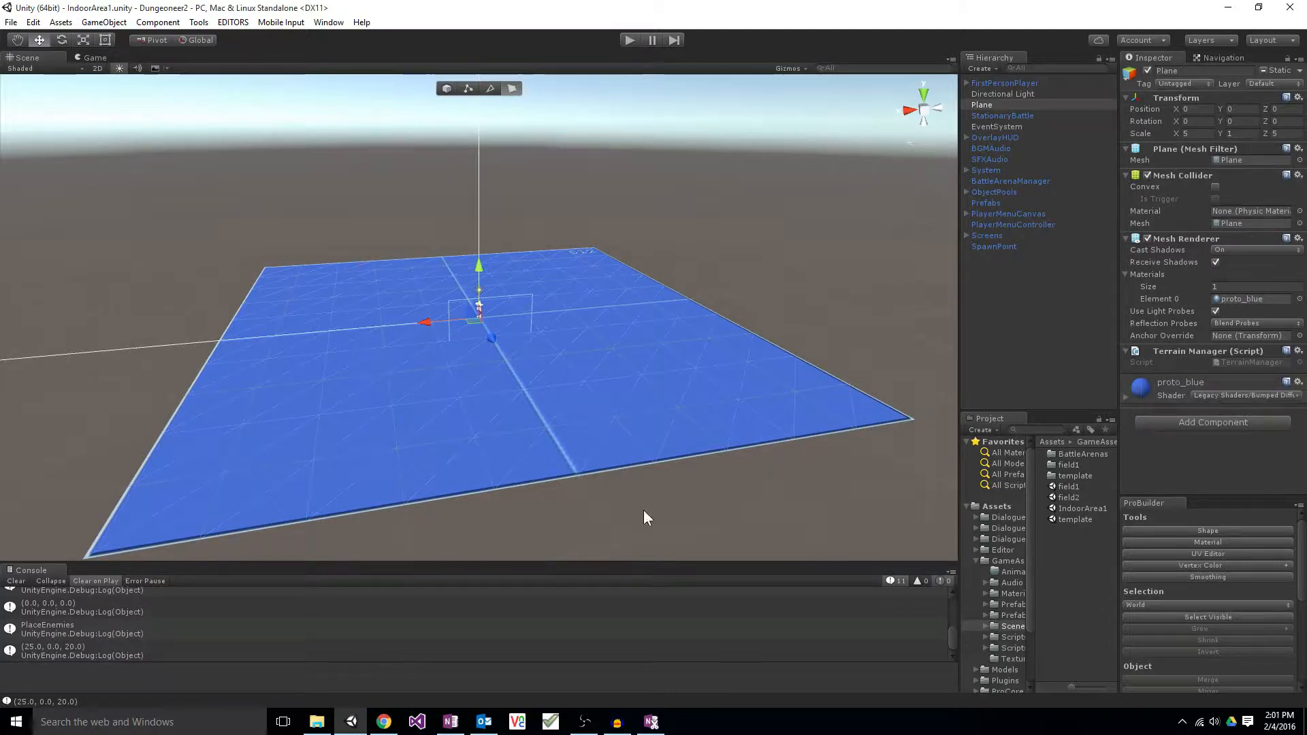
Step: Inspect the base objects in the scene hierarchy, including SpawnPoint, BattleArenaManager, ObjectPools, Prefabs and PlayerMenuCanvas
{"action": "mouse_move", "coordinate": [618, 295]}
{"action": "left_mouse_down", "text": "alt"}
{"action": "mouse_move", "coordinate": [602, 340]}
{"action": "mouse_move", "coordinate": [626, 287]}
{"action": "left_mouse_up", "text": "alt"}
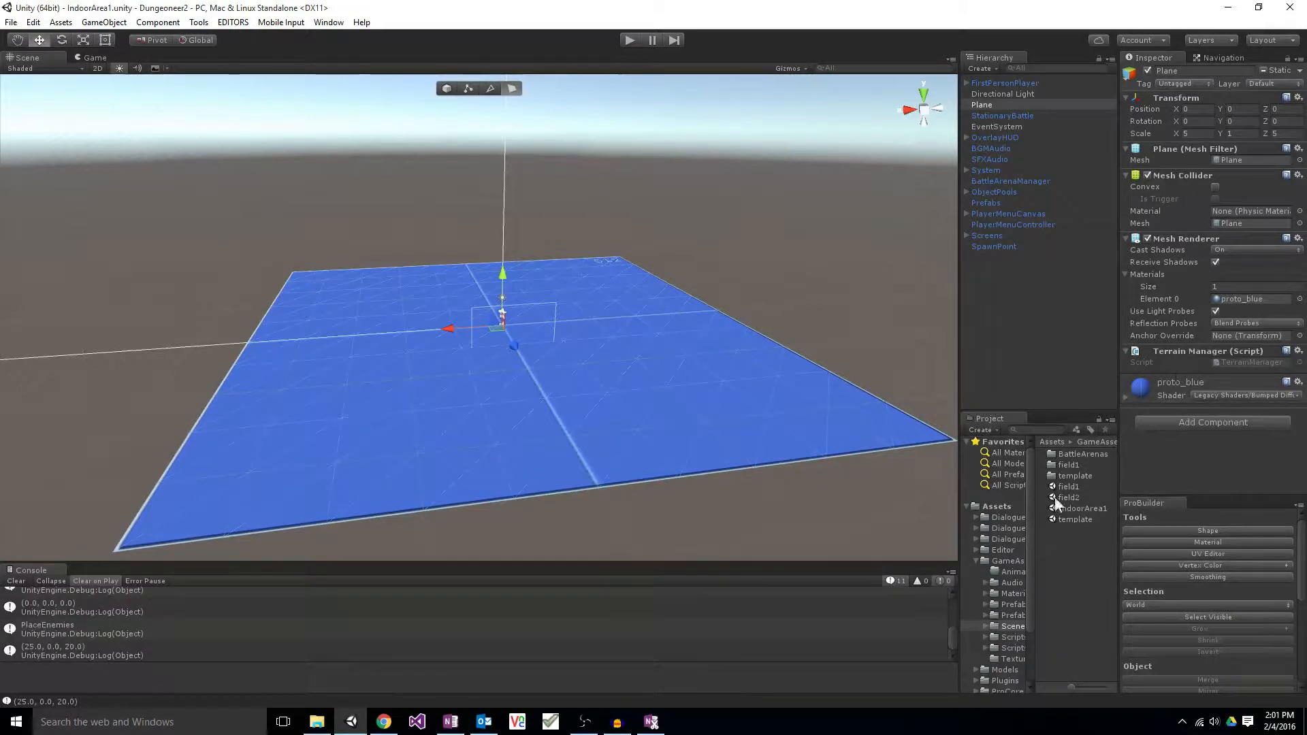
{"action": "left_click", "coordinate": [992, 310]}
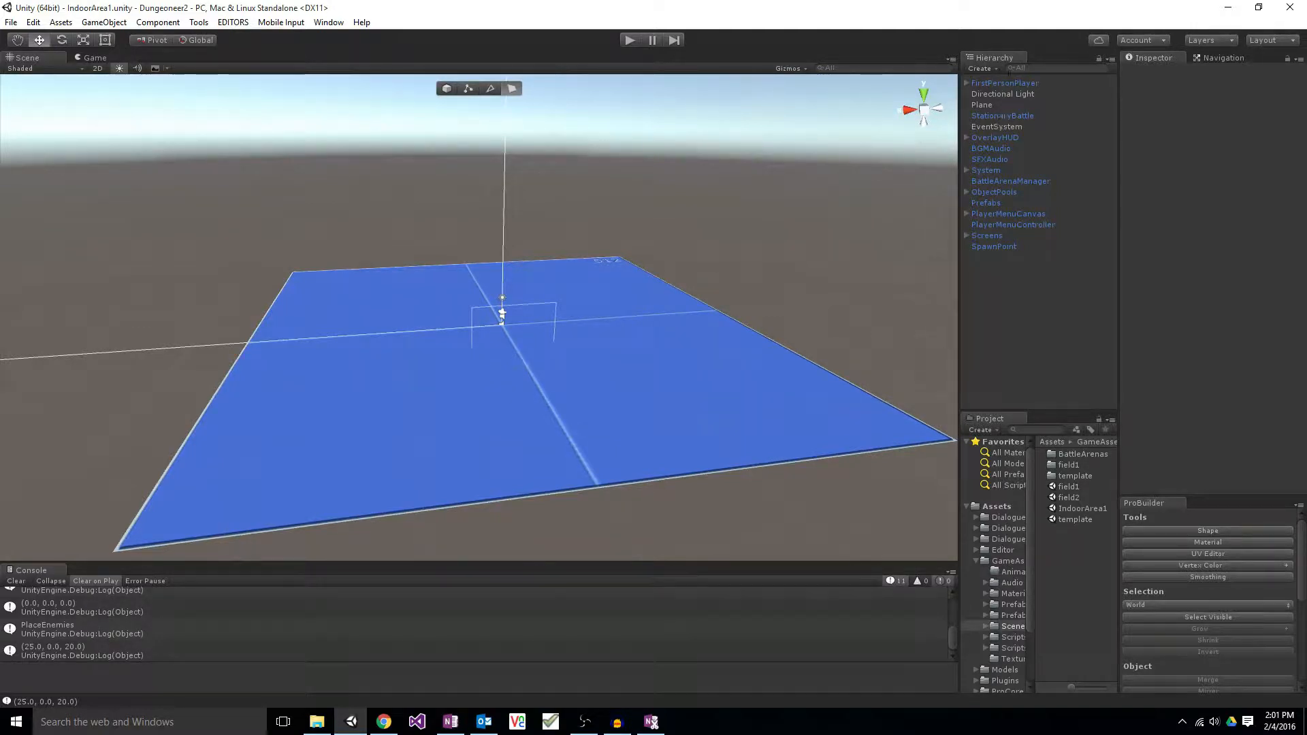
{"action": "left_click", "coordinate": [1074, 520]}
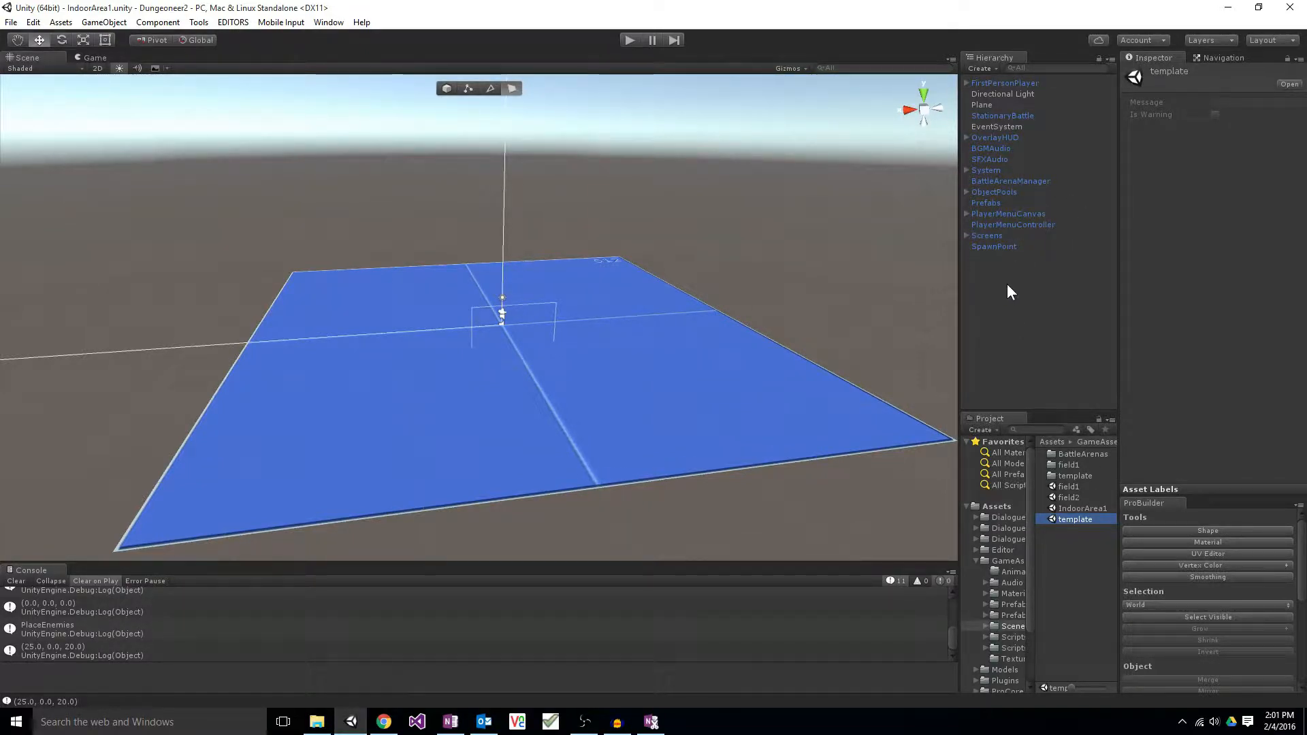
{"action": "left_click", "coordinate": [990, 248]}
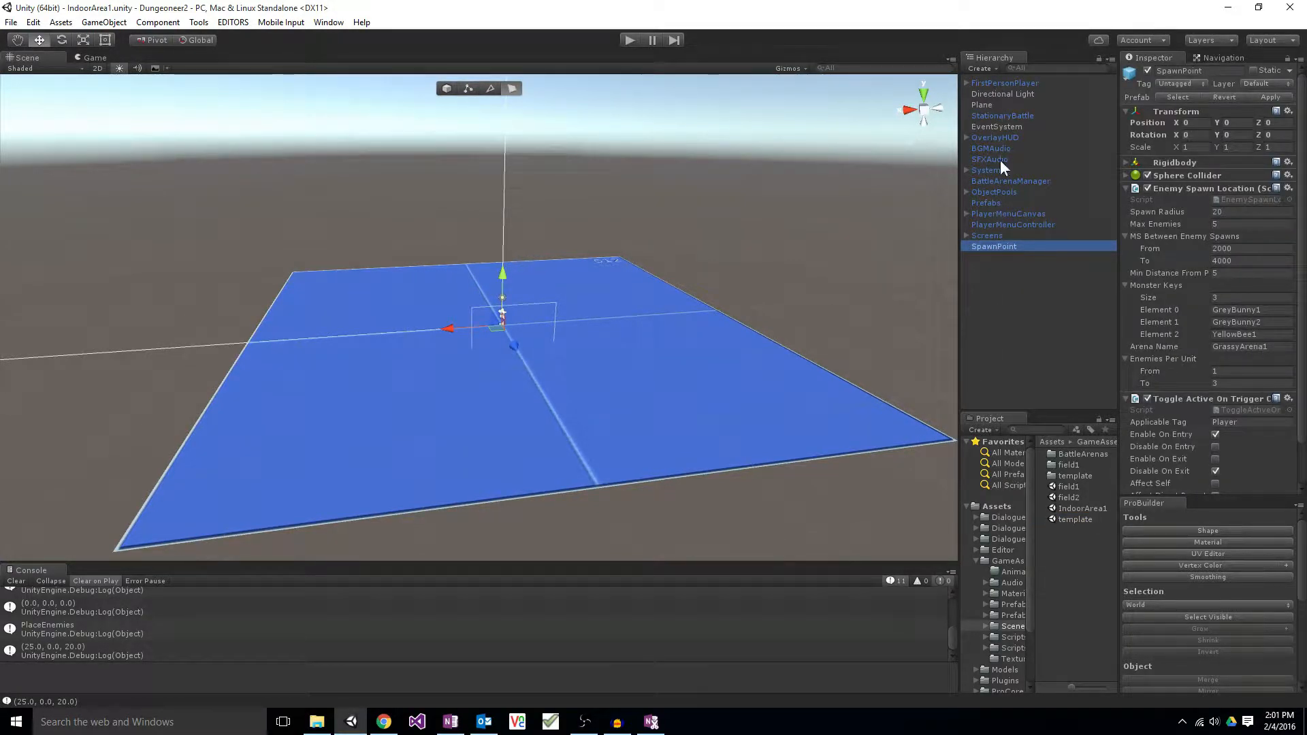
{"action": "left_click", "coordinate": [978, 182]}
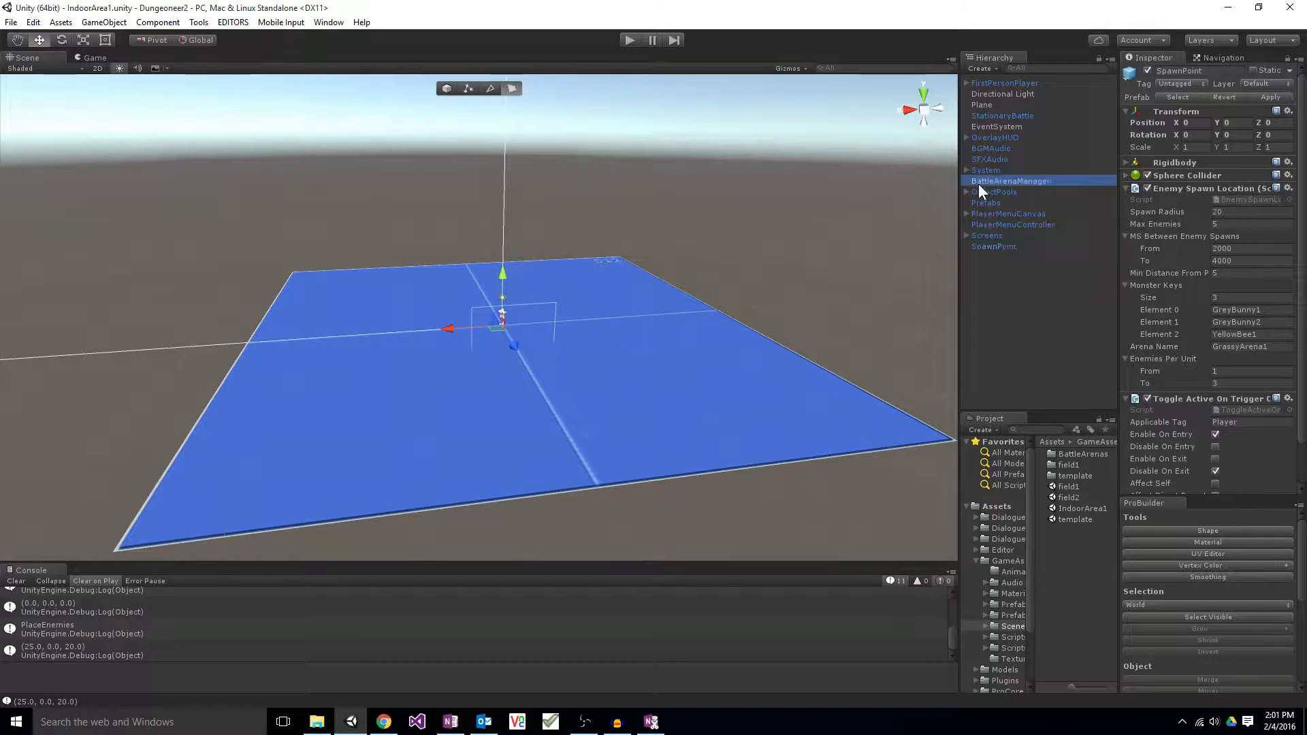
{"action": "left_click", "coordinate": [976, 192]}
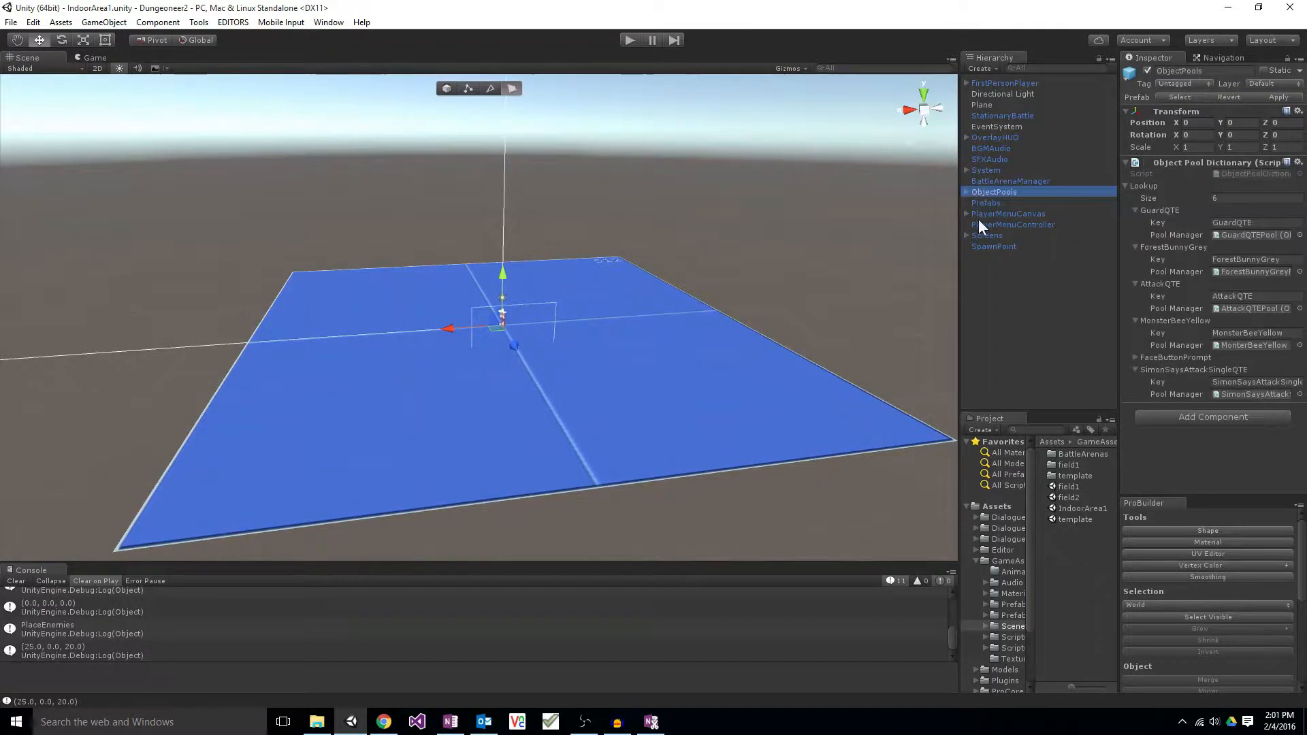
{"action": "left_click", "coordinate": [978, 203]}
{"action": "left_click", "coordinate": [987, 214]}
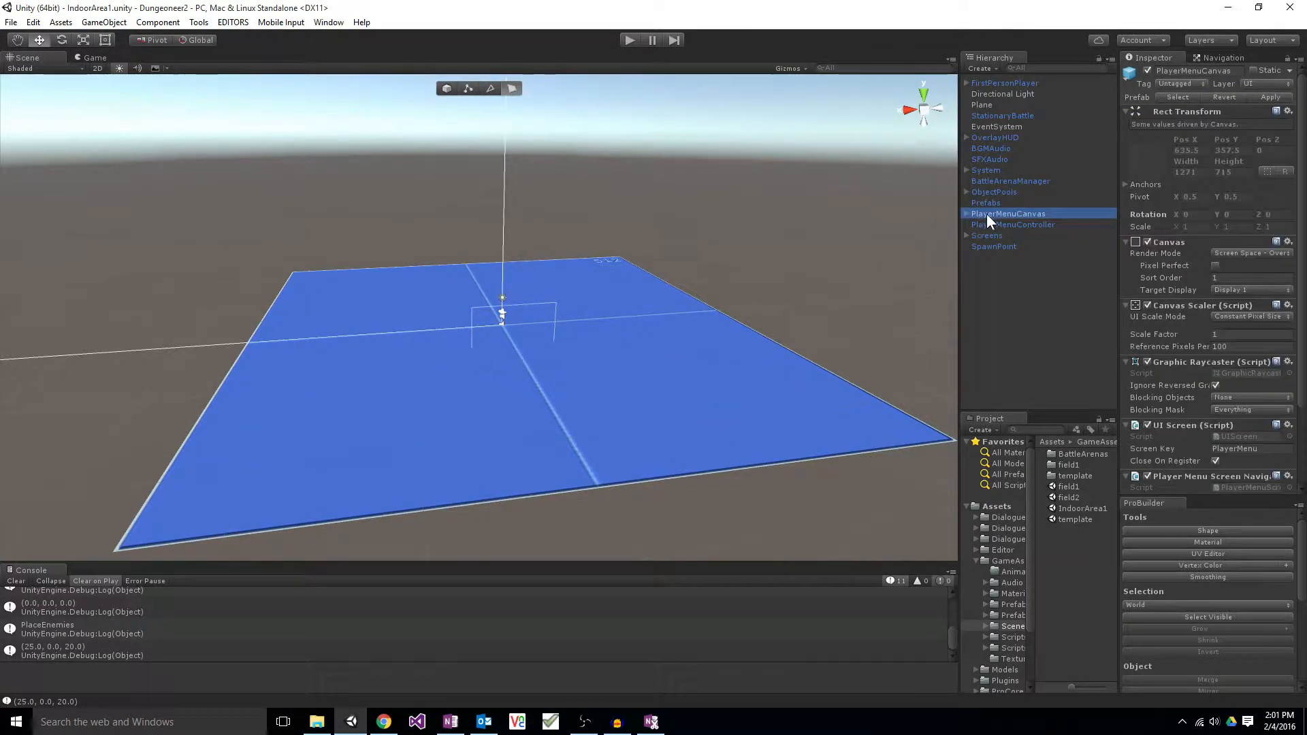
Step: Expand OverlayHUD and Screens in the hierarchy and inspect SaveGamePanel, PauseScreen and the children of PlayerMenuCanvas
{"action": "left_click", "coordinate": [982, 138]}
{"action": "left_click", "coordinate": [966, 136]}
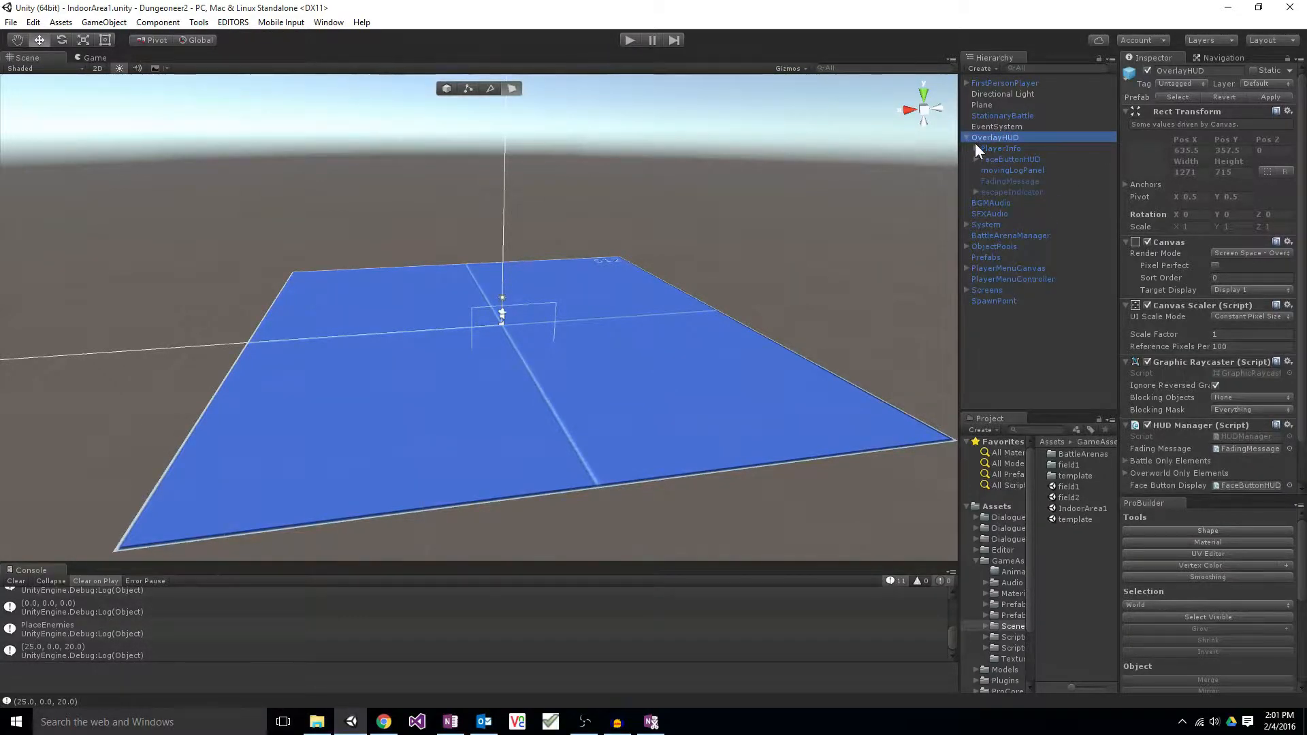
{"action": "left_click", "coordinate": [964, 289]}
{"action": "left_click", "coordinate": [1017, 345]}
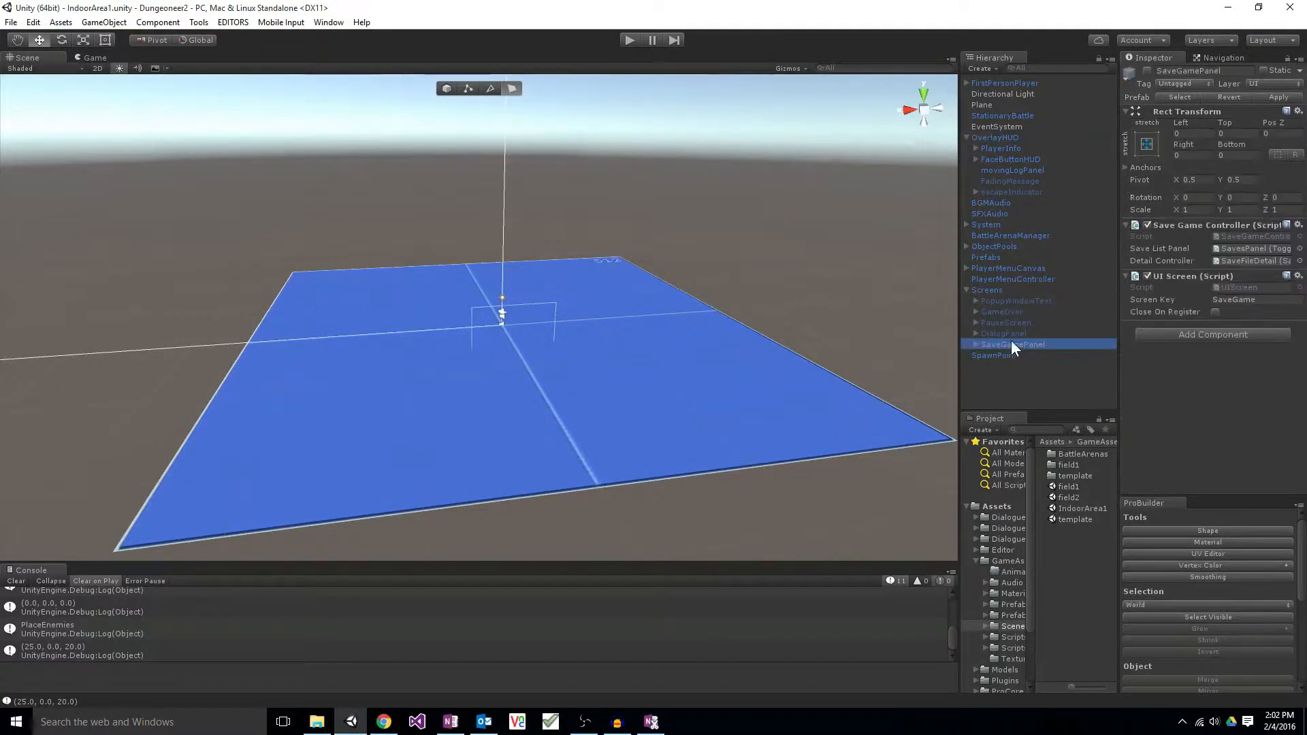
{"action": "left_click", "coordinate": [1003, 322]}
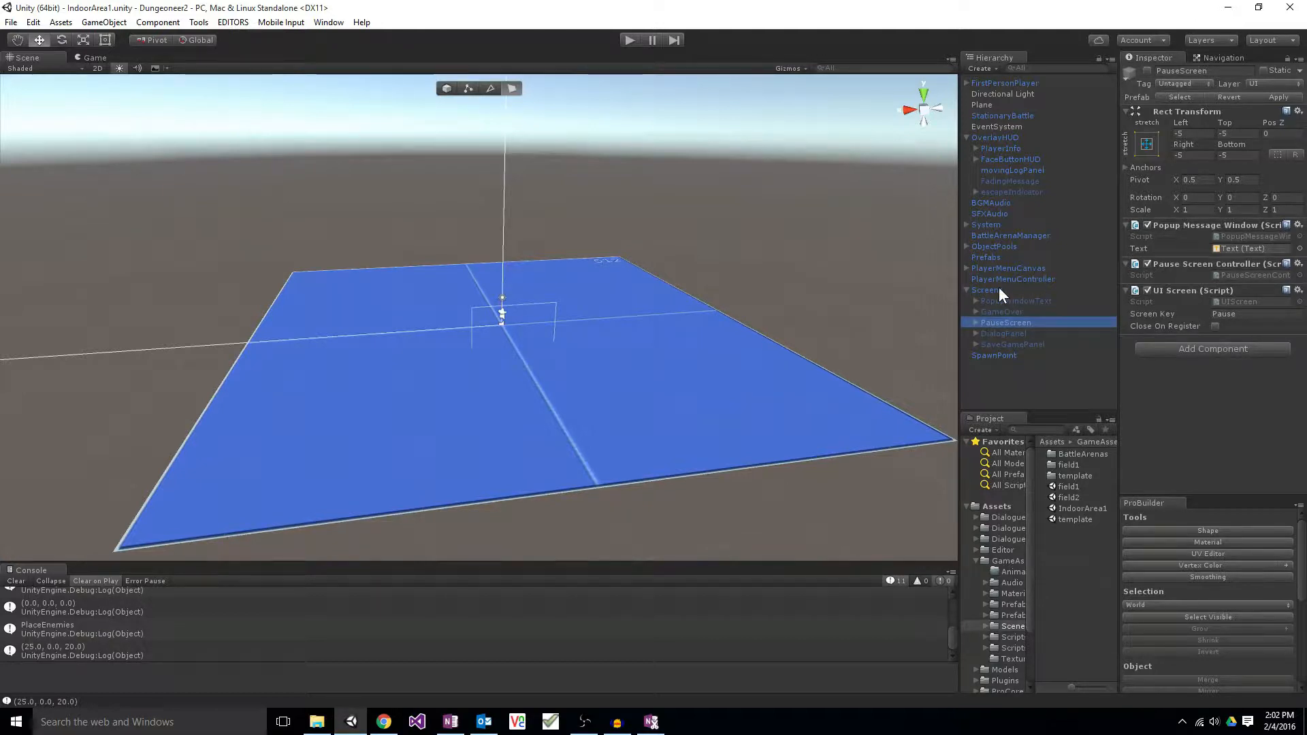
{"action": "left_click", "coordinate": [998, 268]}
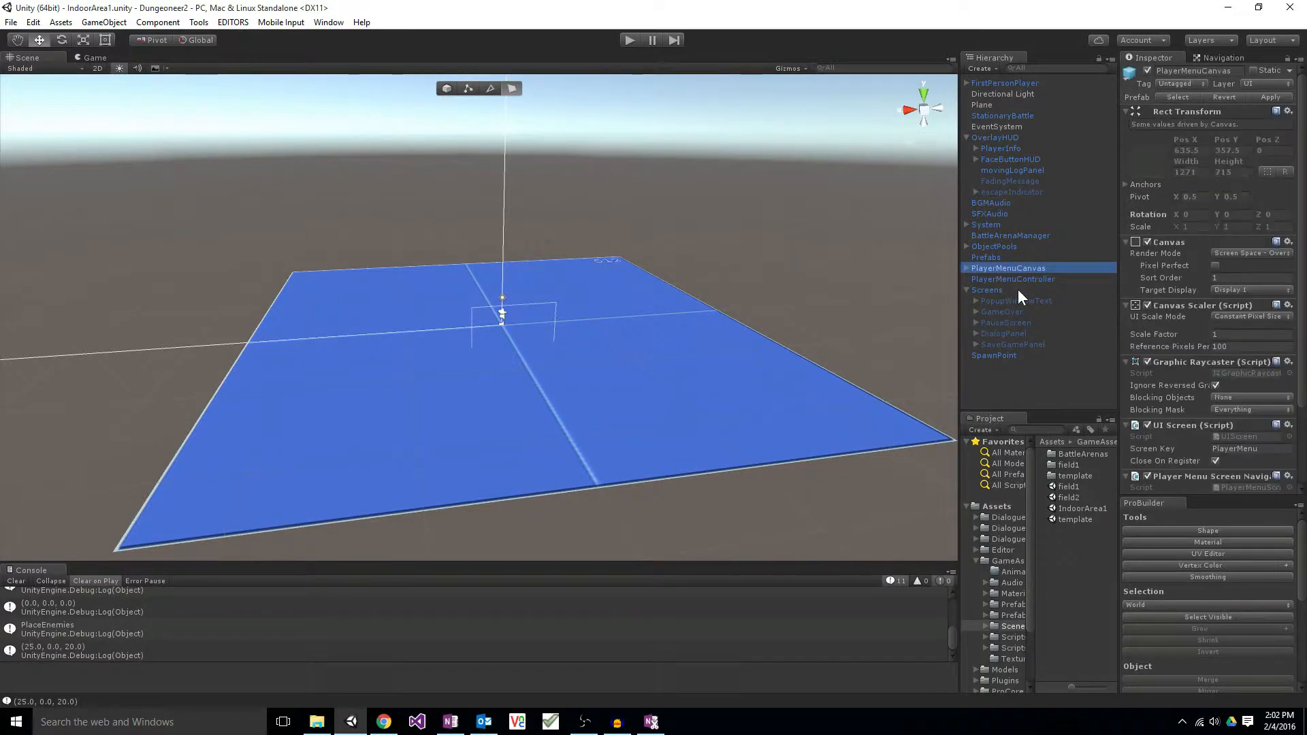
{"action": "key", "text": "Right"}
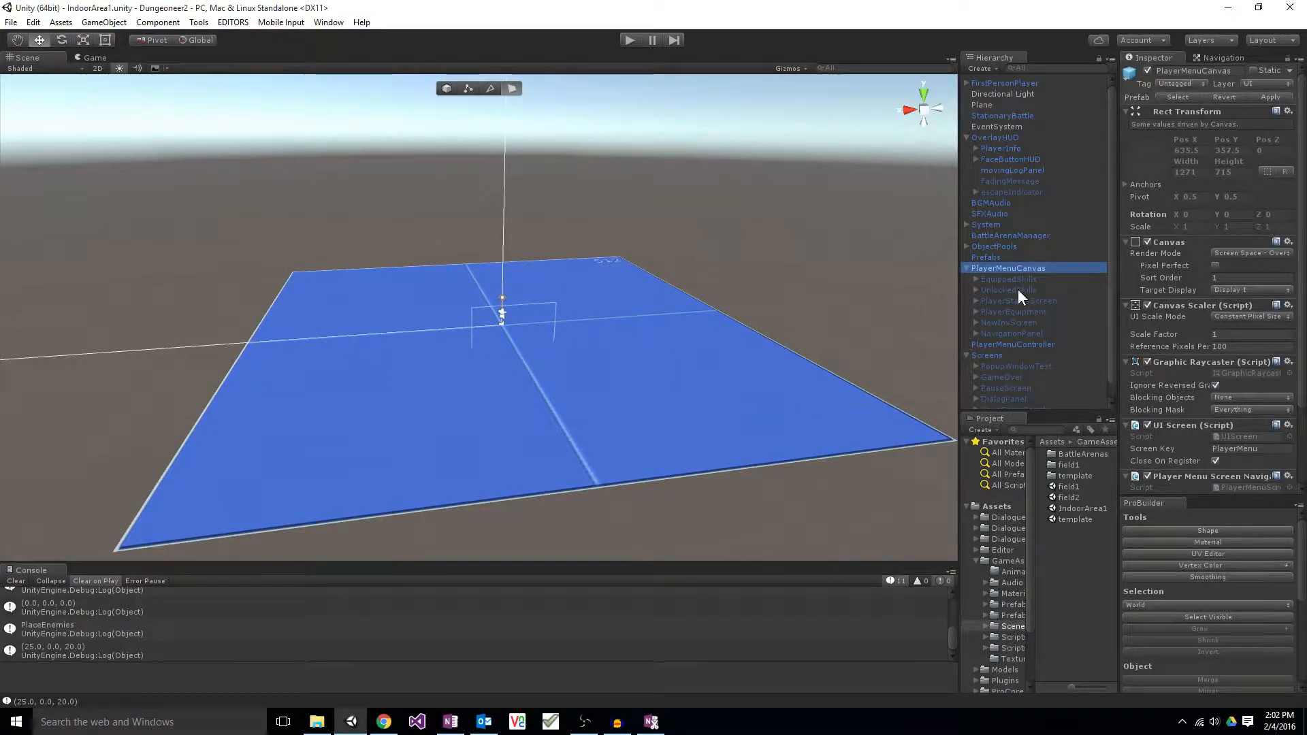
{"action": "key", "text": "Left"}
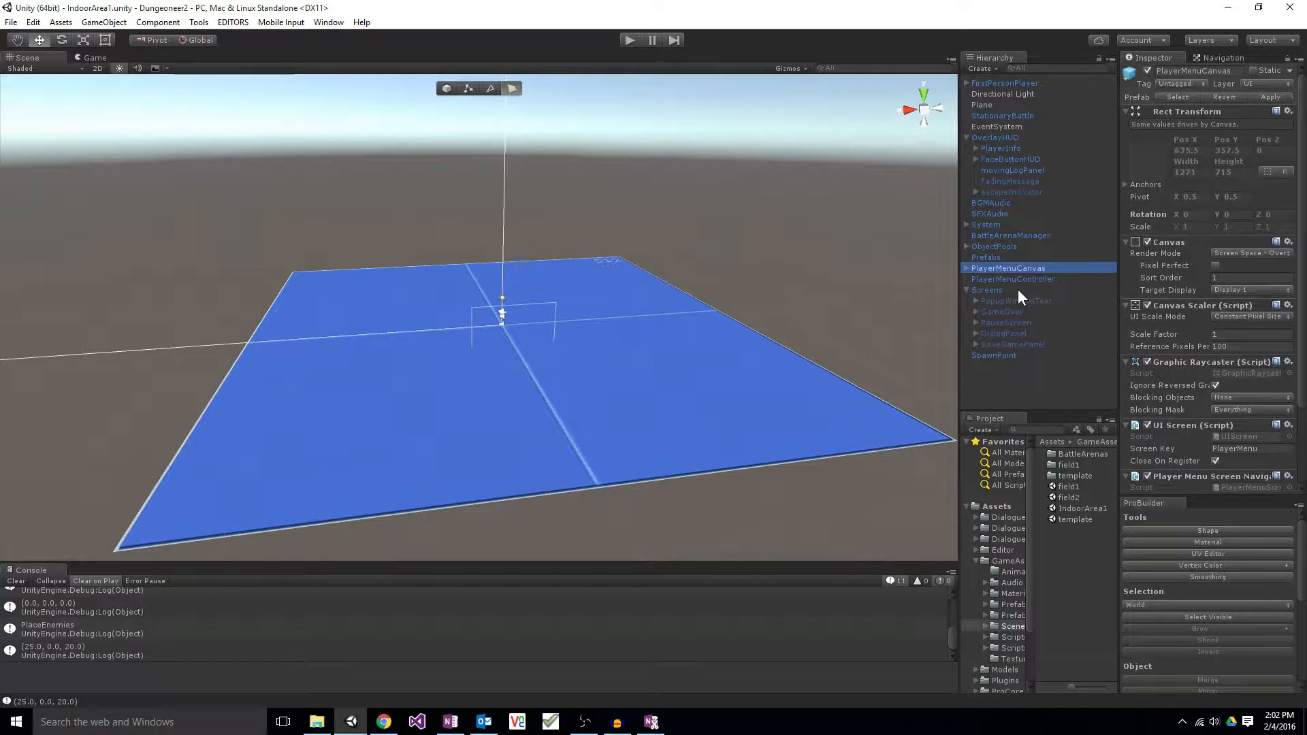
Step: Inspect BattleArenaManager, the objects above it up to FaceButtonHUD, and the template scene asset
{"action": "left_click", "coordinate": [1012, 235]}
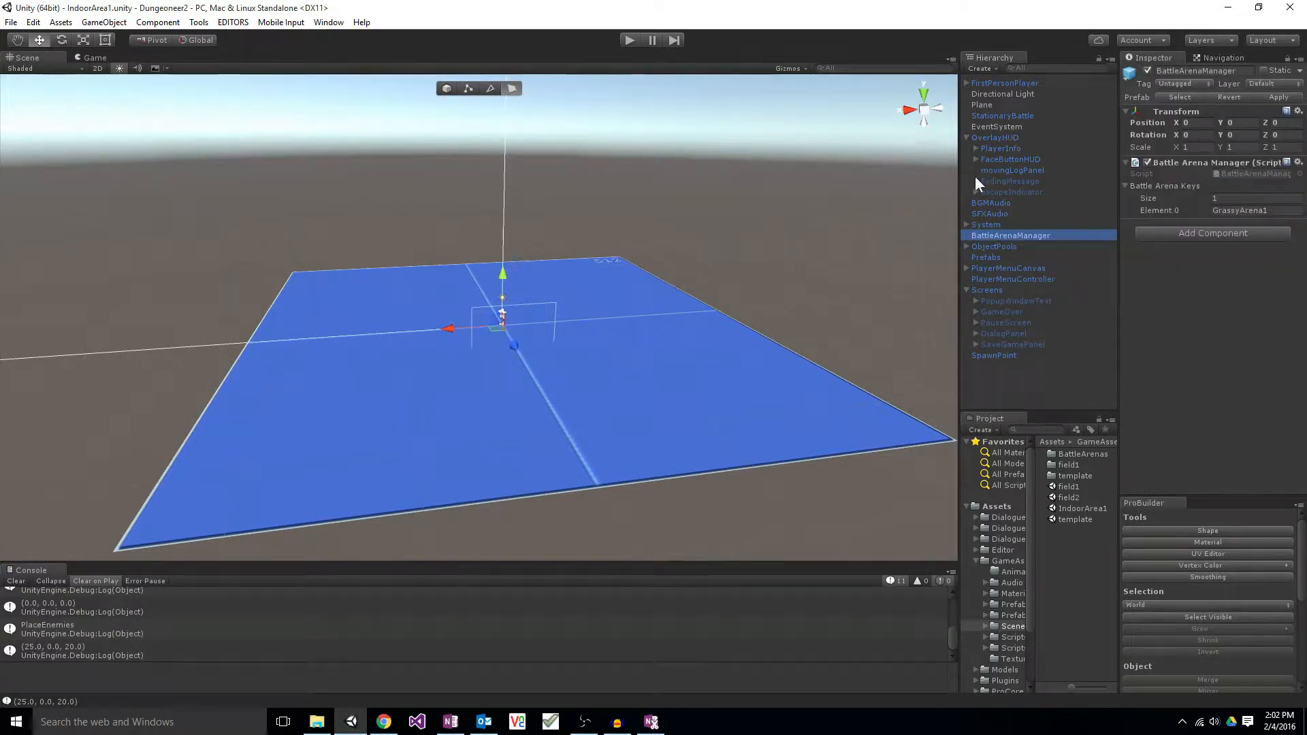
{"action": "key", "text": "Up"}
{"action": "key", "text": "Up"}
{"action": "key", "text": "Up"}
{"action": "key", "text": "Up"}
{"action": "key", "text": "Up"}
{"action": "key", "text": "Up"}
{"action": "key", "text": "Up"}
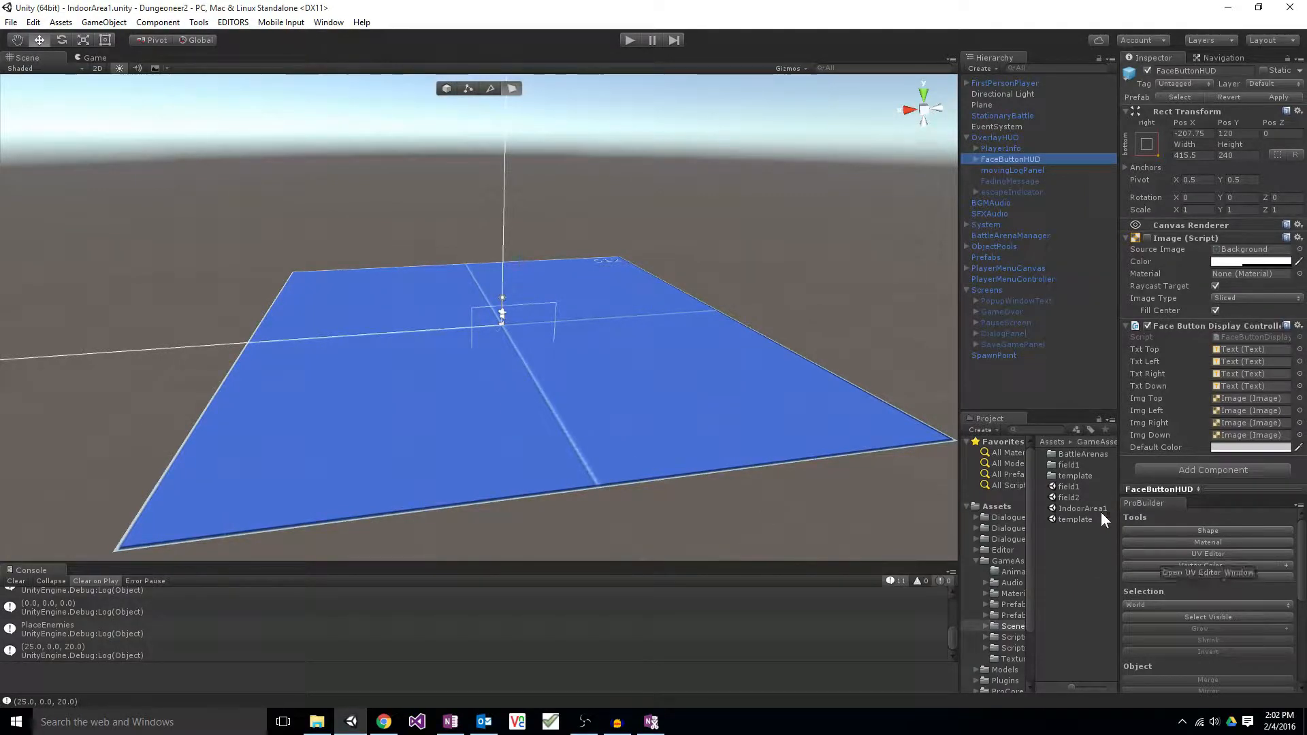
{"action": "left_click", "coordinate": [1075, 518]}
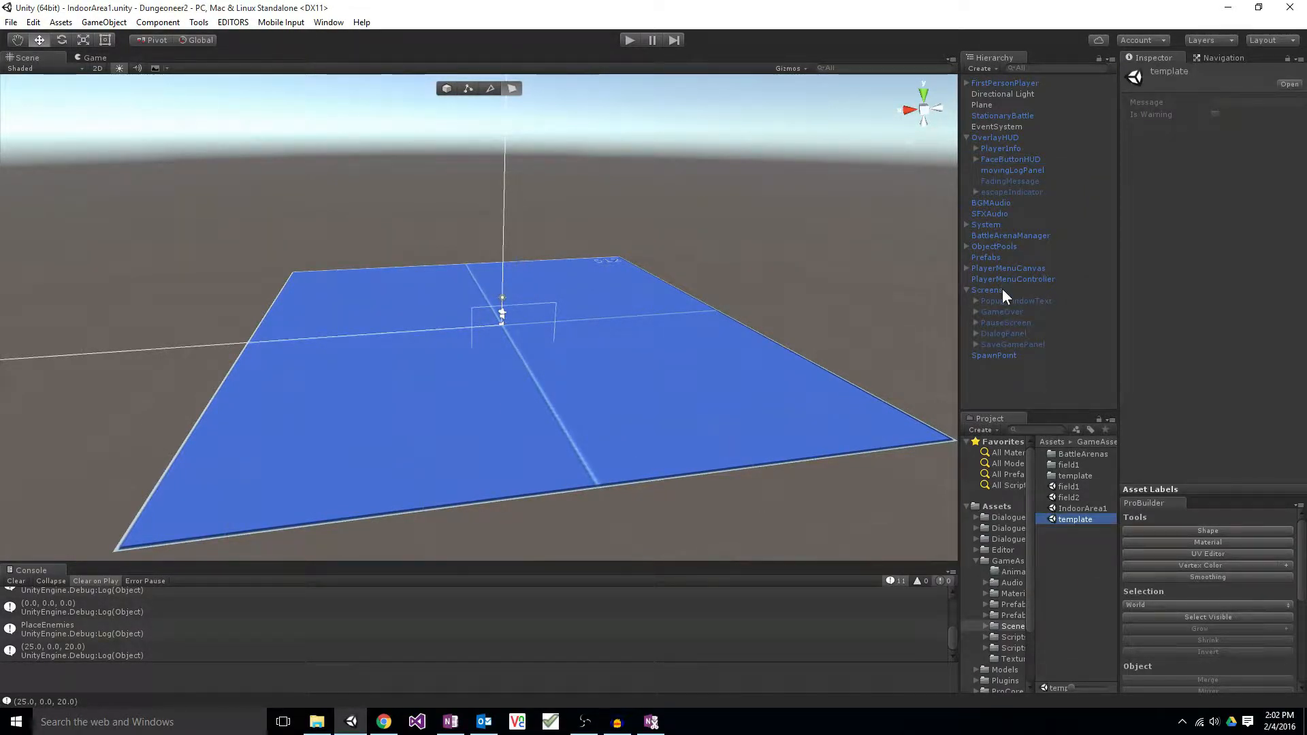
Step: Test-play the IndoorArea1 scene, stop it, and collapse OverlayHUD in the hierarchy
{"action": "left_click", "coordinate": [566, 361]}
{"action": "left_click", "coordinate": [627, 40]}
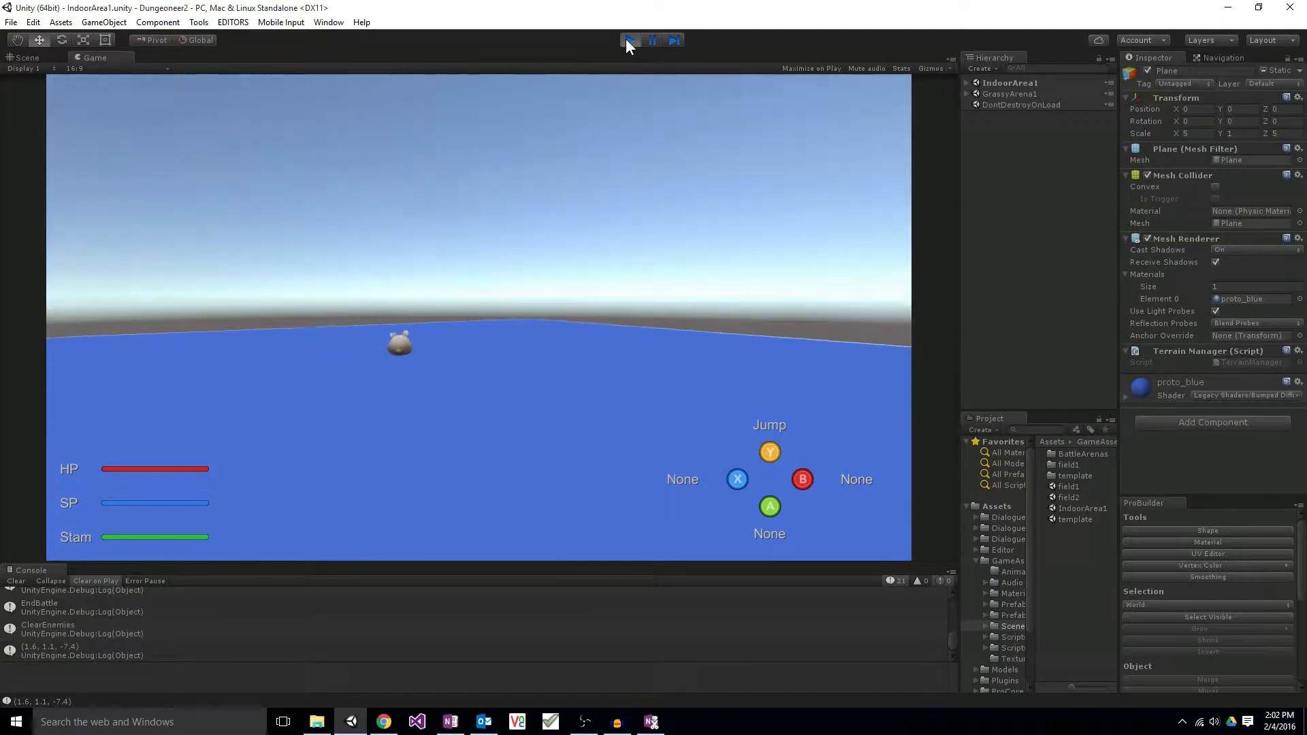
{"action": "left_click", "coordinate": [628, 40]}
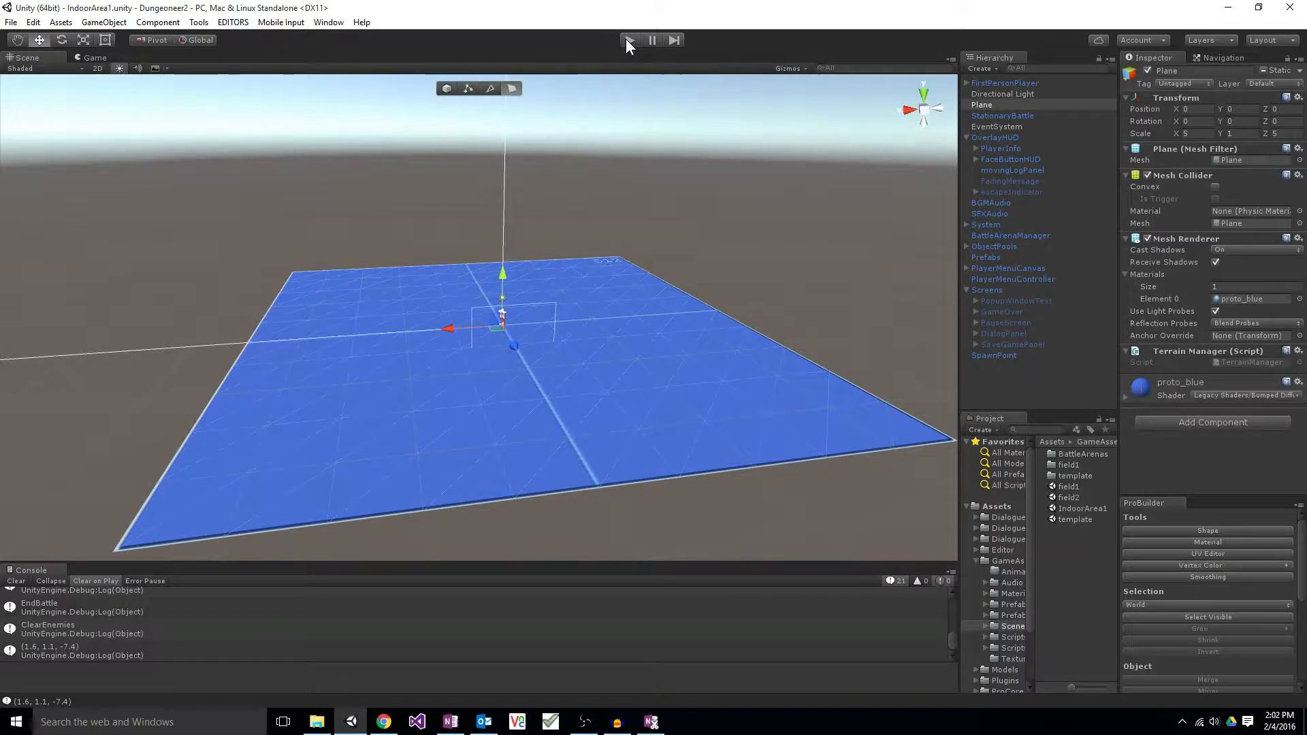
{"action": "left_click", "coordinate": [966, 138]}
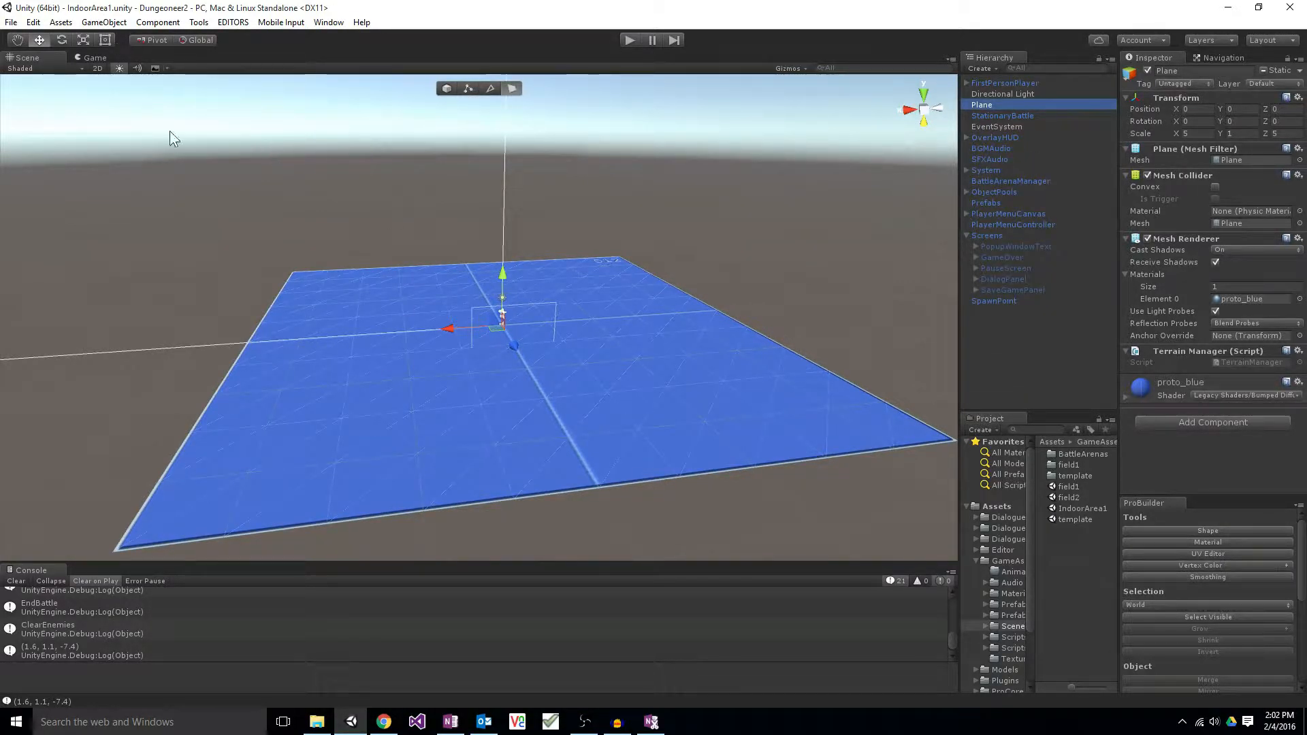
Step: Open the ProBuilder window, enlarge it vertically, and widen the hierarchy and project area
{"action": "left_click", "coordinate": [1072, 505]}
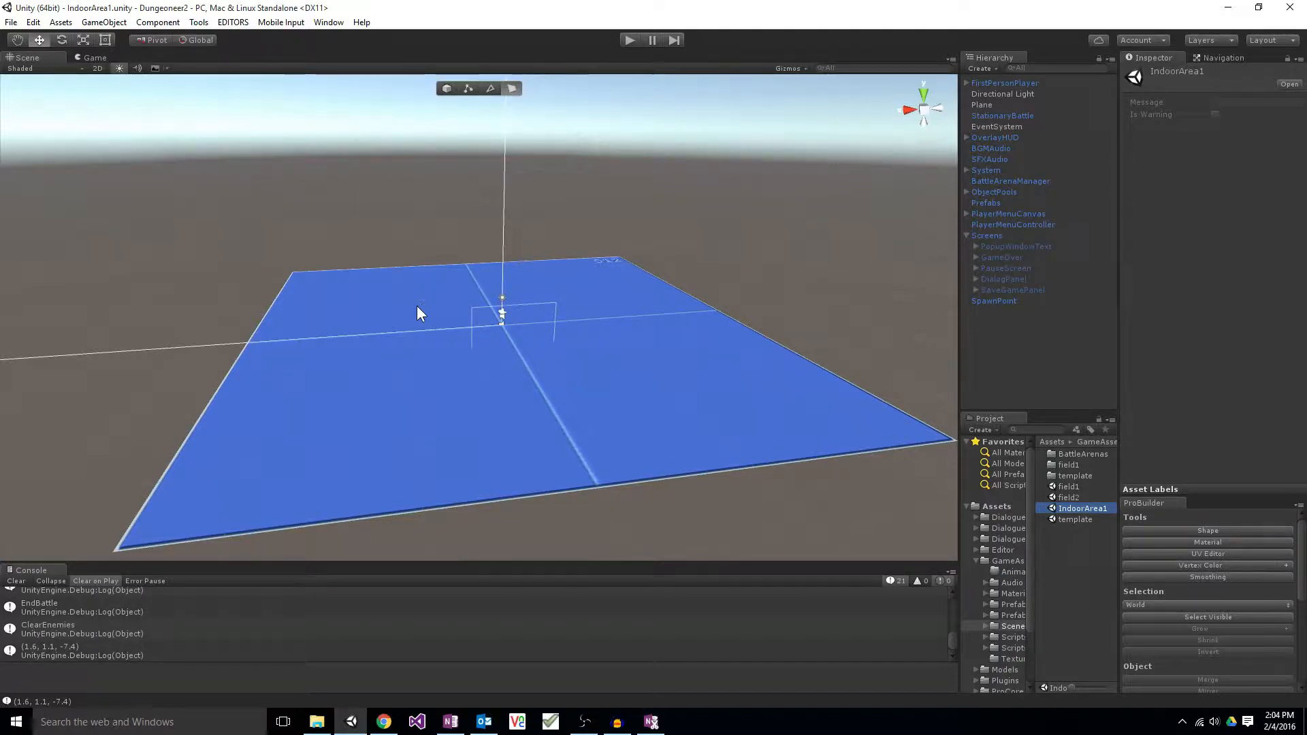
{"action": "key", "text": "w"}
{"action": "right_click_drag", "start_coordinate": [560, 317], "coordinate": [512, 309]}
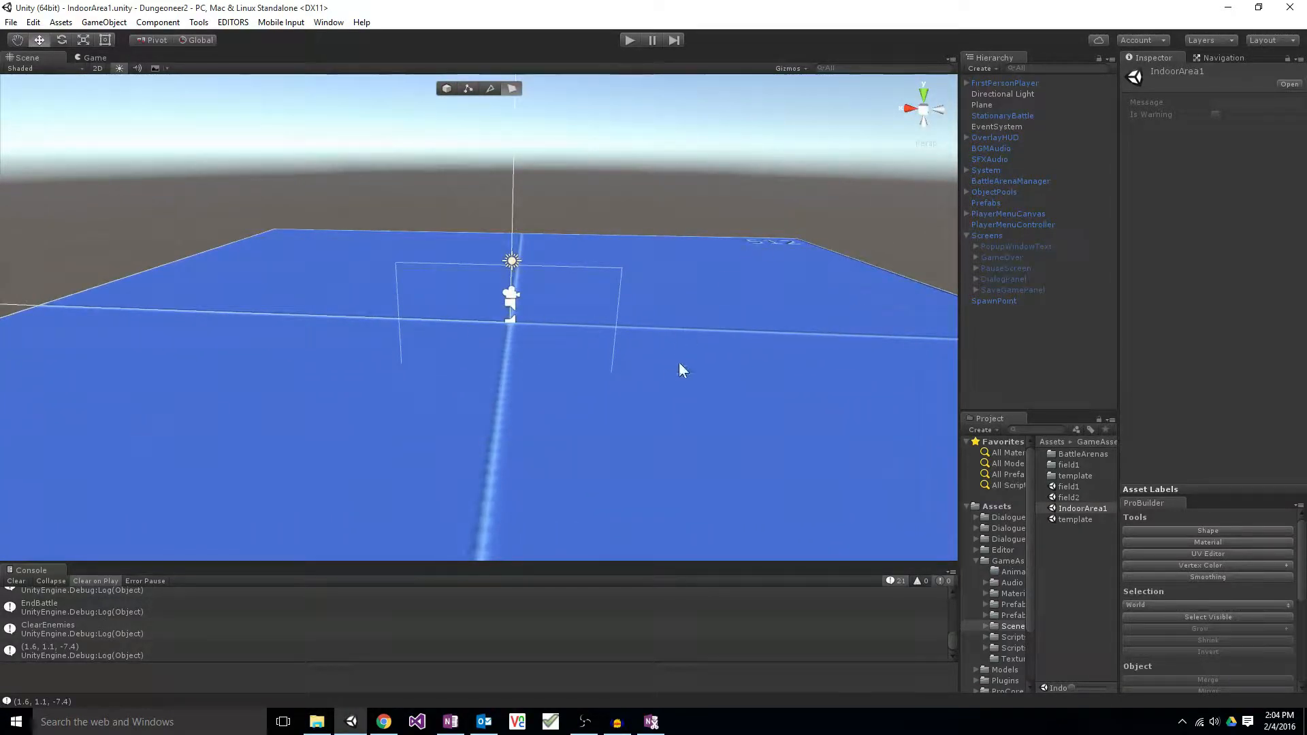
{"action": "left_click", "coordinate": [195, 26]}
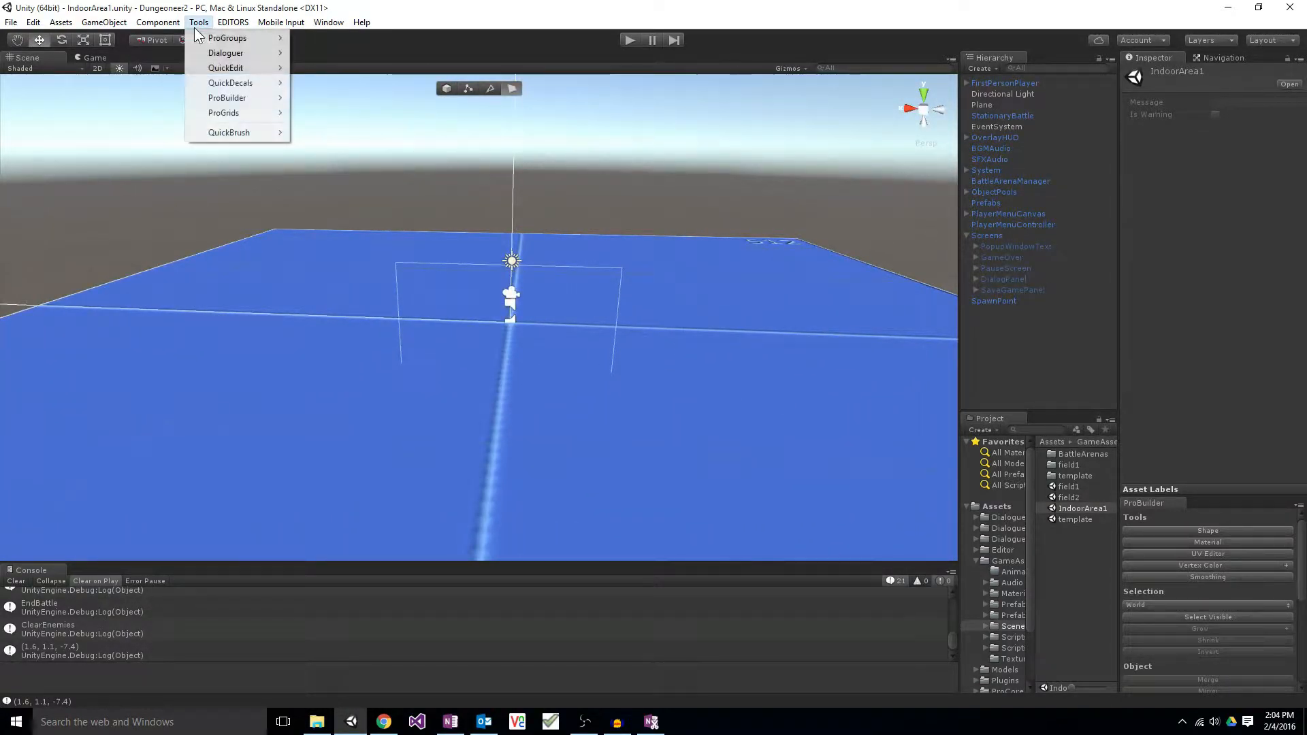
{"action": "mouse_move", "coordinate": [231, 97]}
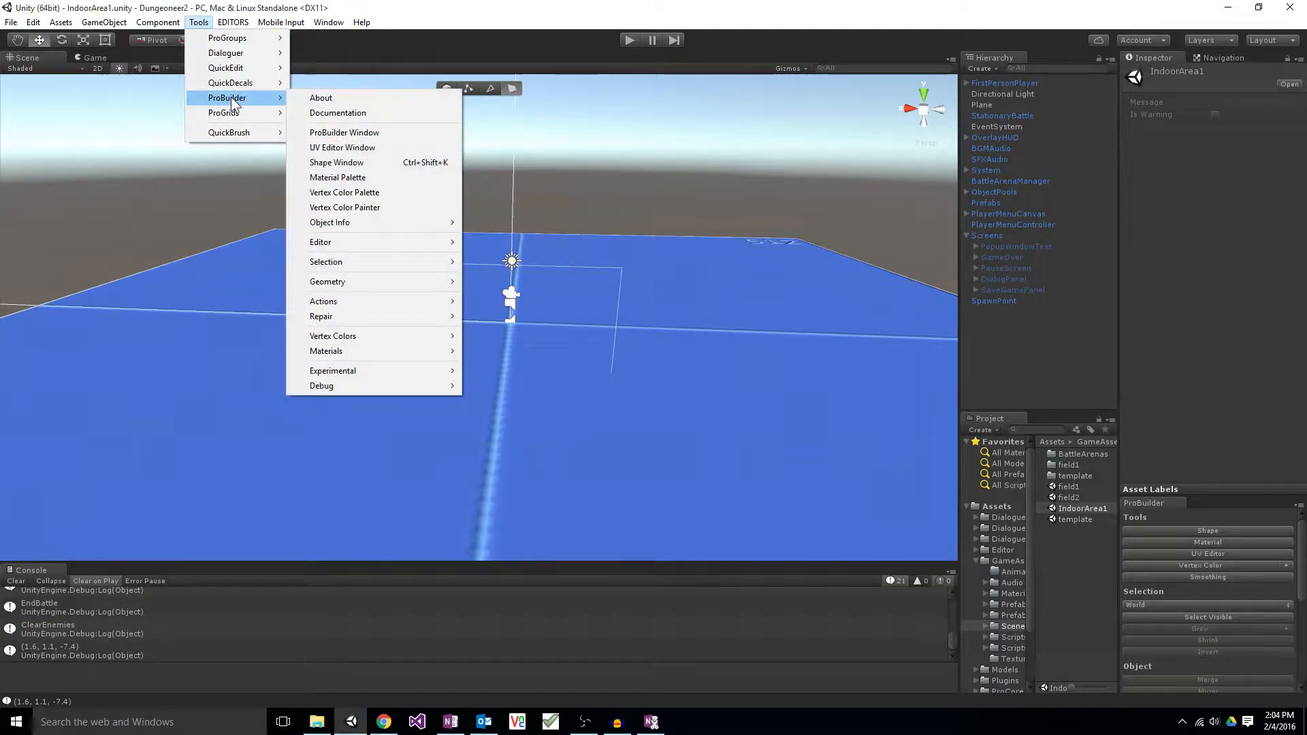
{"action": "left_click", "coordinate": [330, 131]}
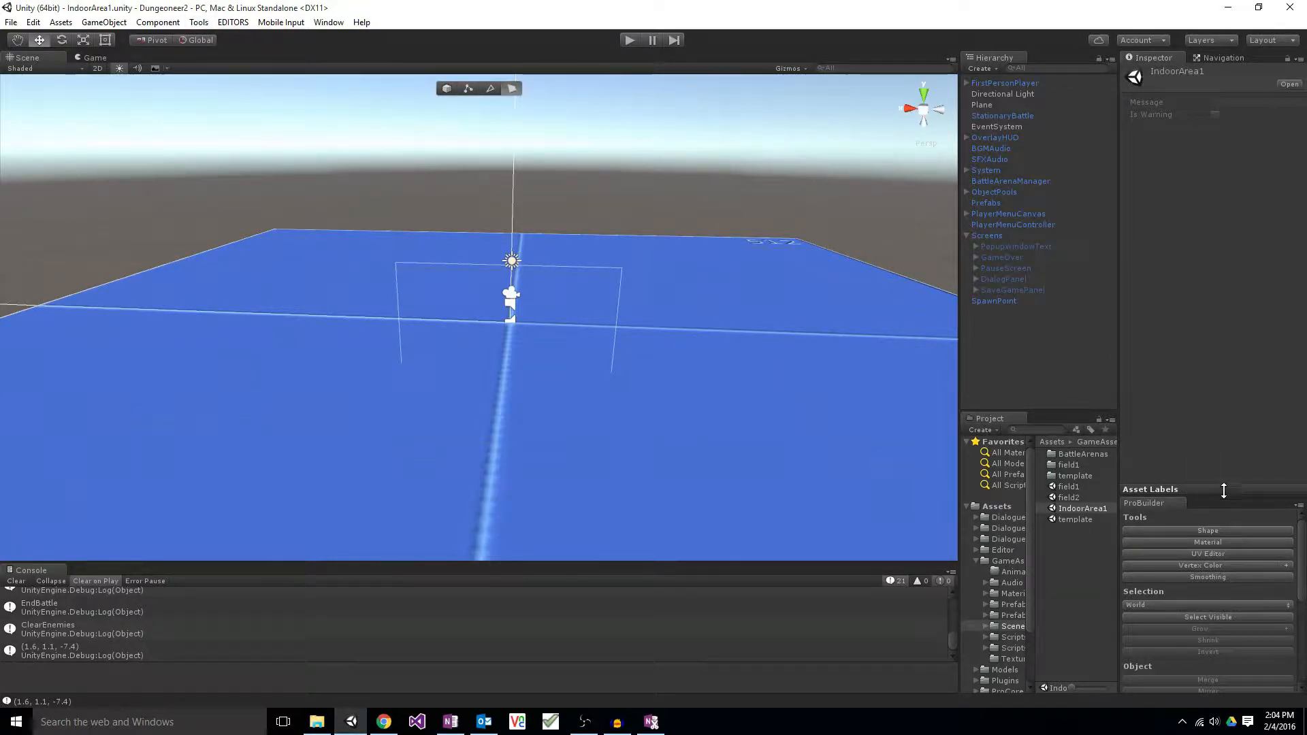
{"action": "left_click_drag", "start_coordinate": [1223, 490], "coordinate": [1198, 295]}
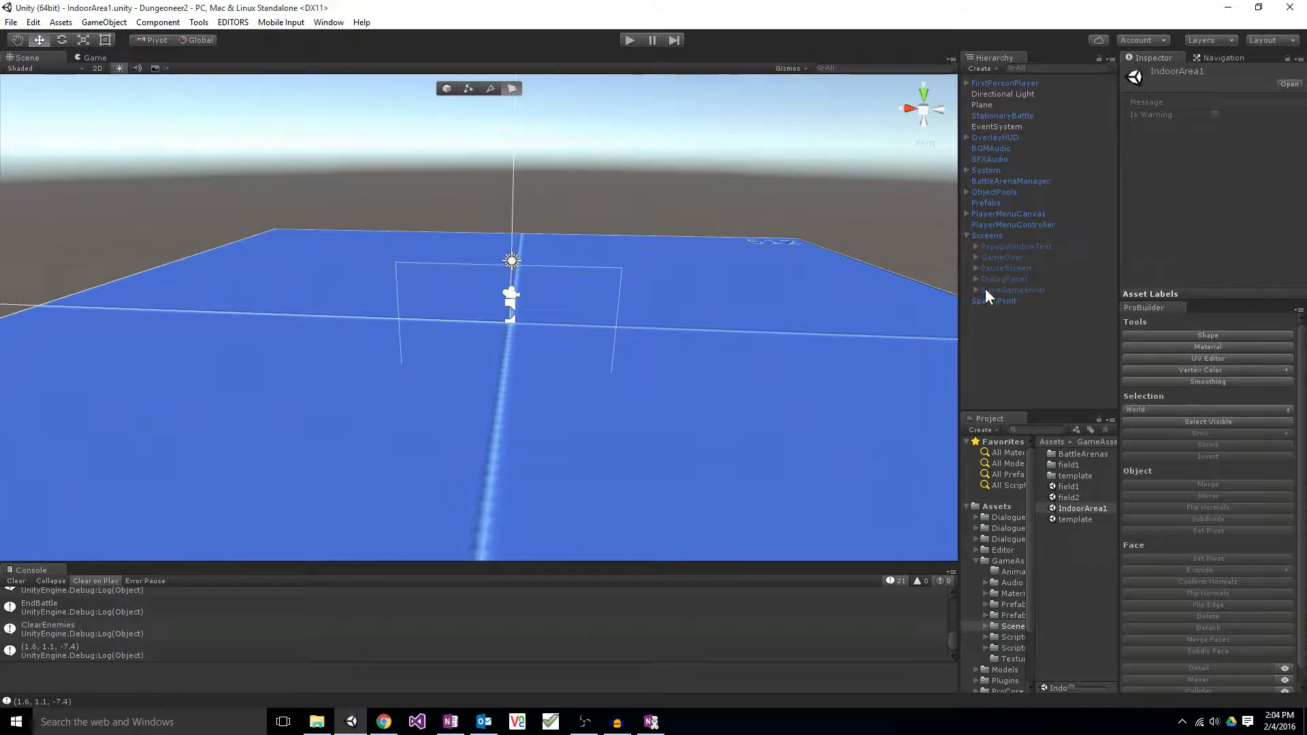
{"action": "left_click_drag", "start_coordinate": [957, 317], "coordinate": [906, 354]}
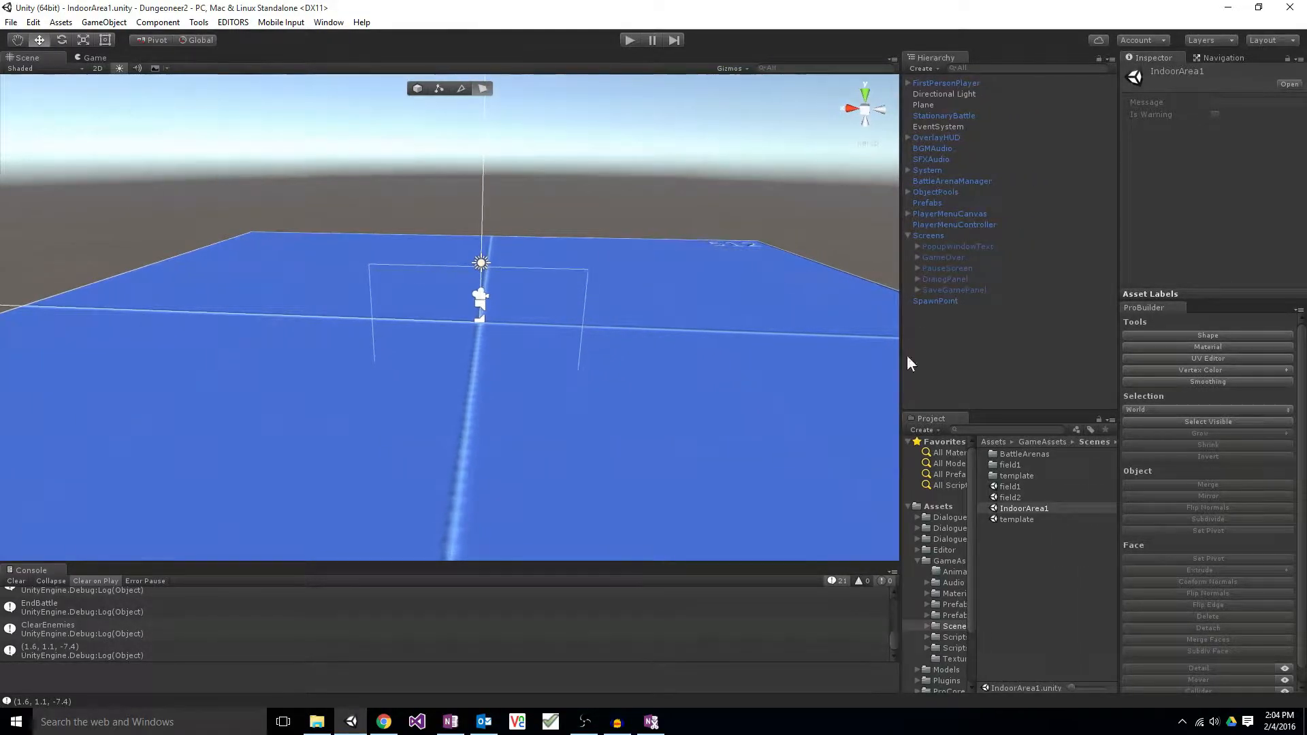
Step: Deactivate the SpawnPoint object and delete the Plane from the scene
{"action": "left_click", "coordinate": [937, 300]}
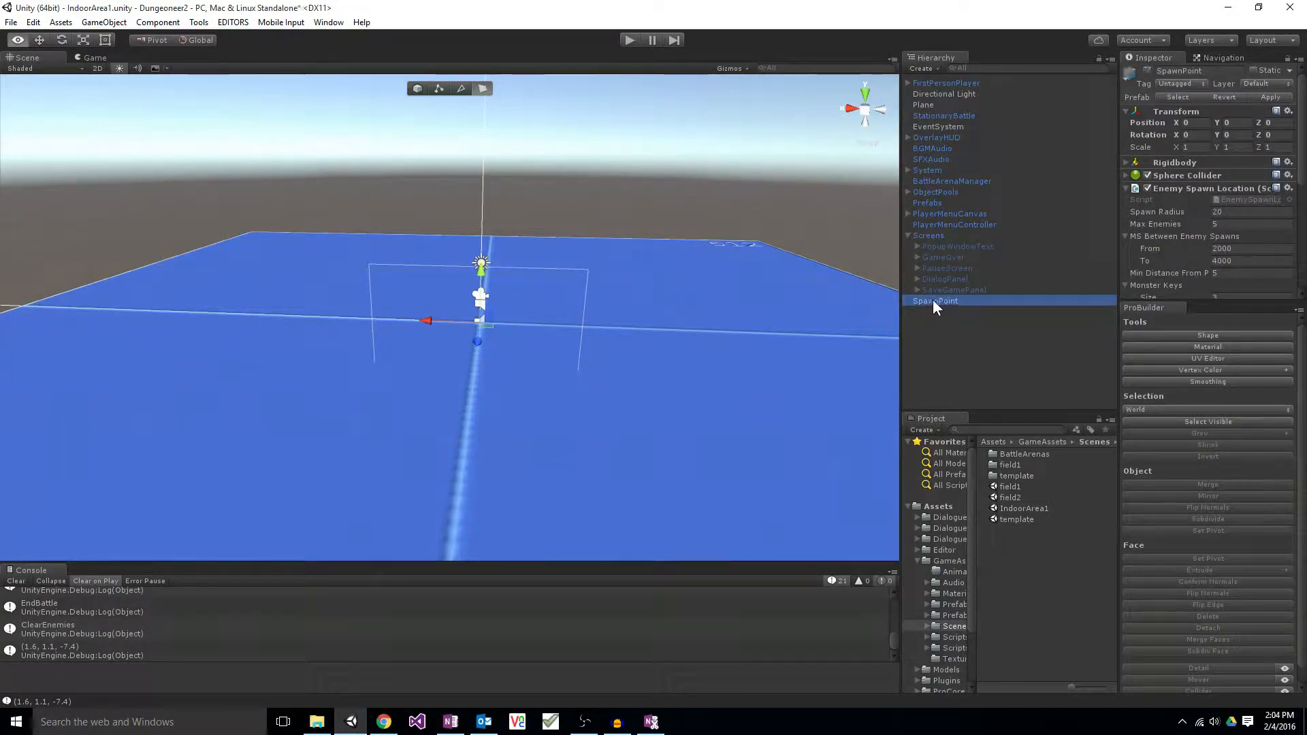
{"action": "key", "text": "alt+shift+a"}
{"action": "left_click", "coordinate": [924, 105]}
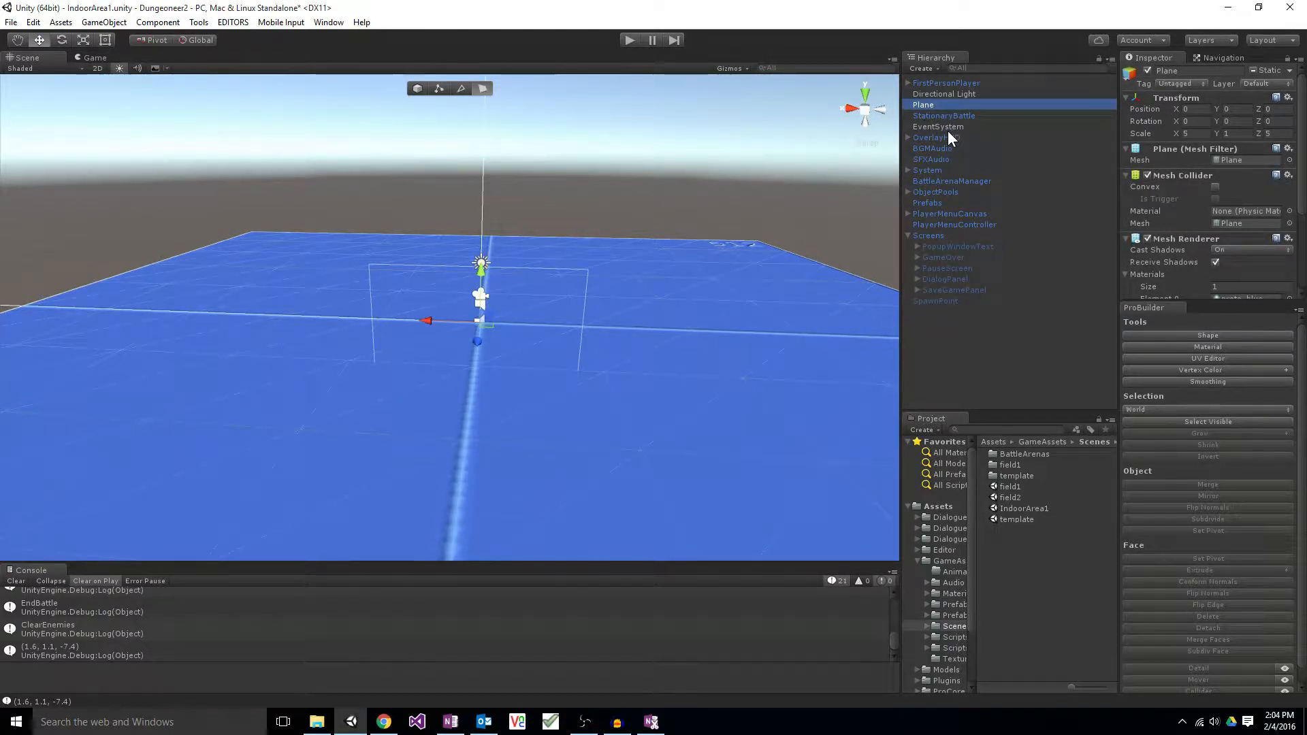
{"action": "key", "text": "Delete"}
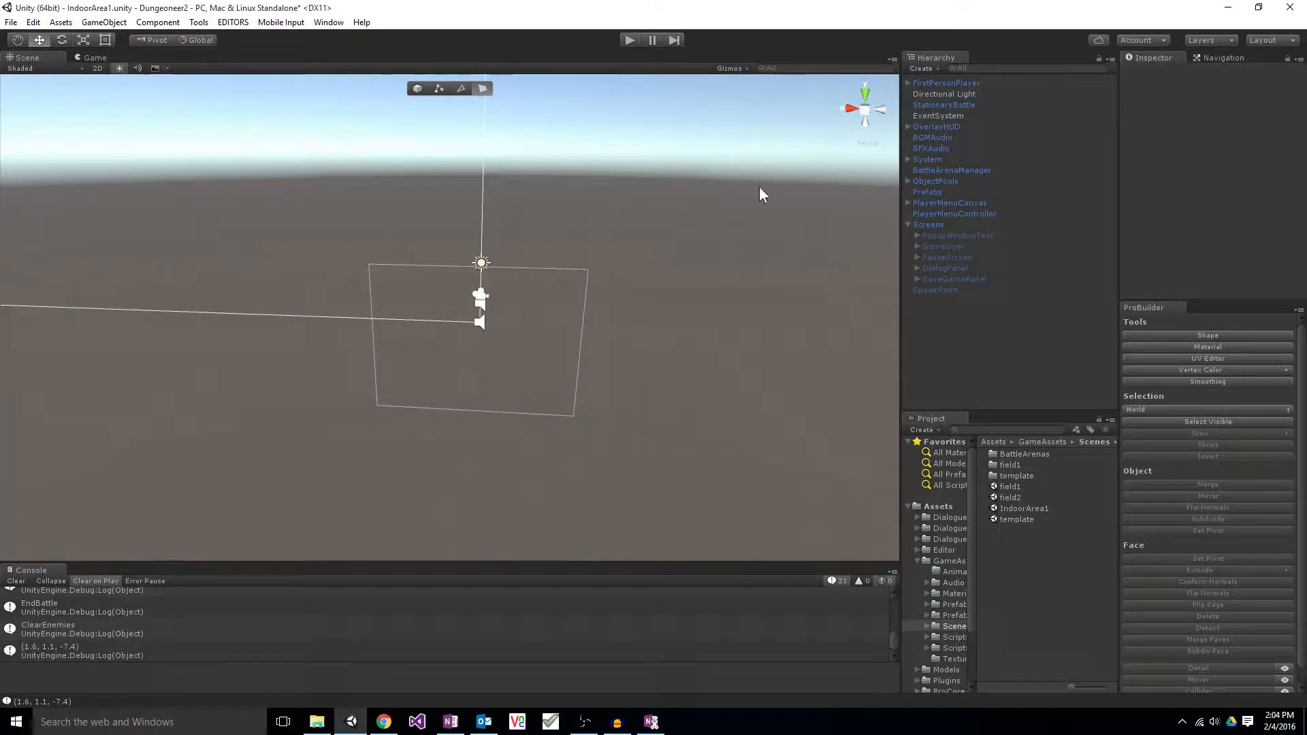
{"action": "left_click", "coordinate": [1175, 334]}
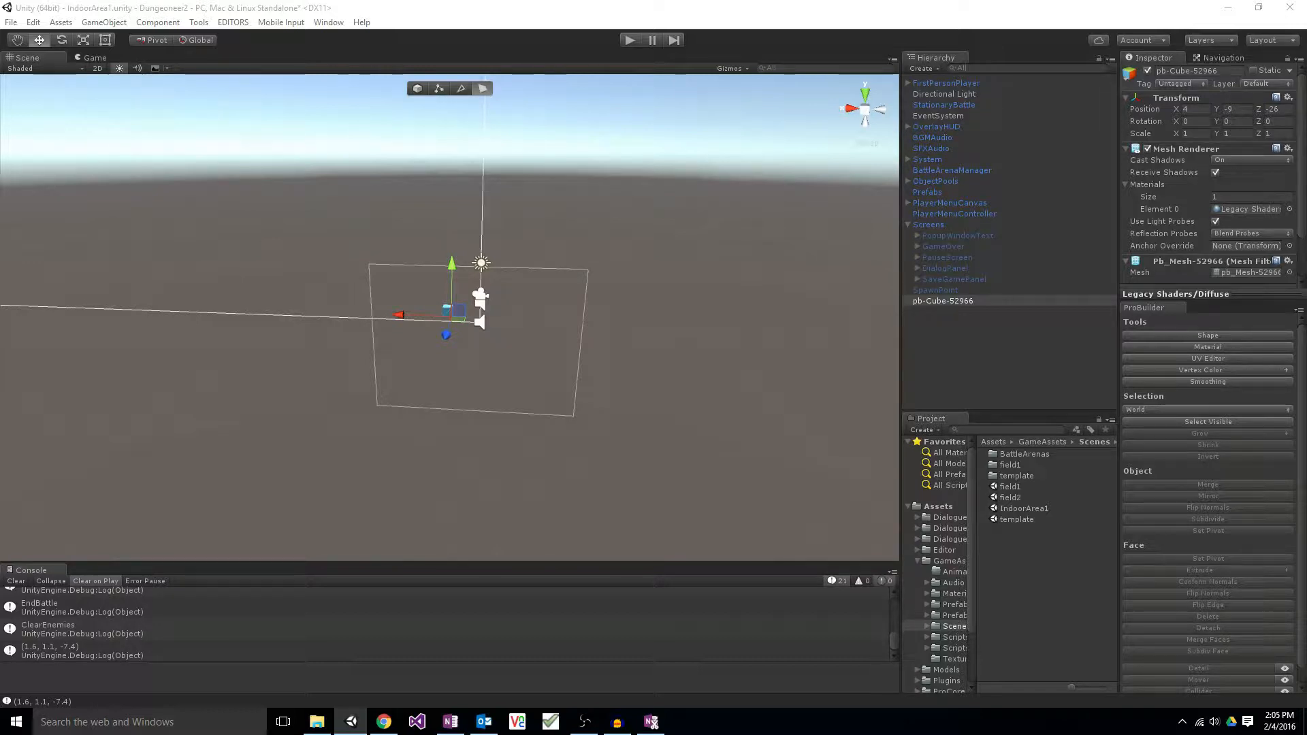
{"action": "left_click_drag", "start_coordinate": [1306, 212], "coordinate": [788, 177]}
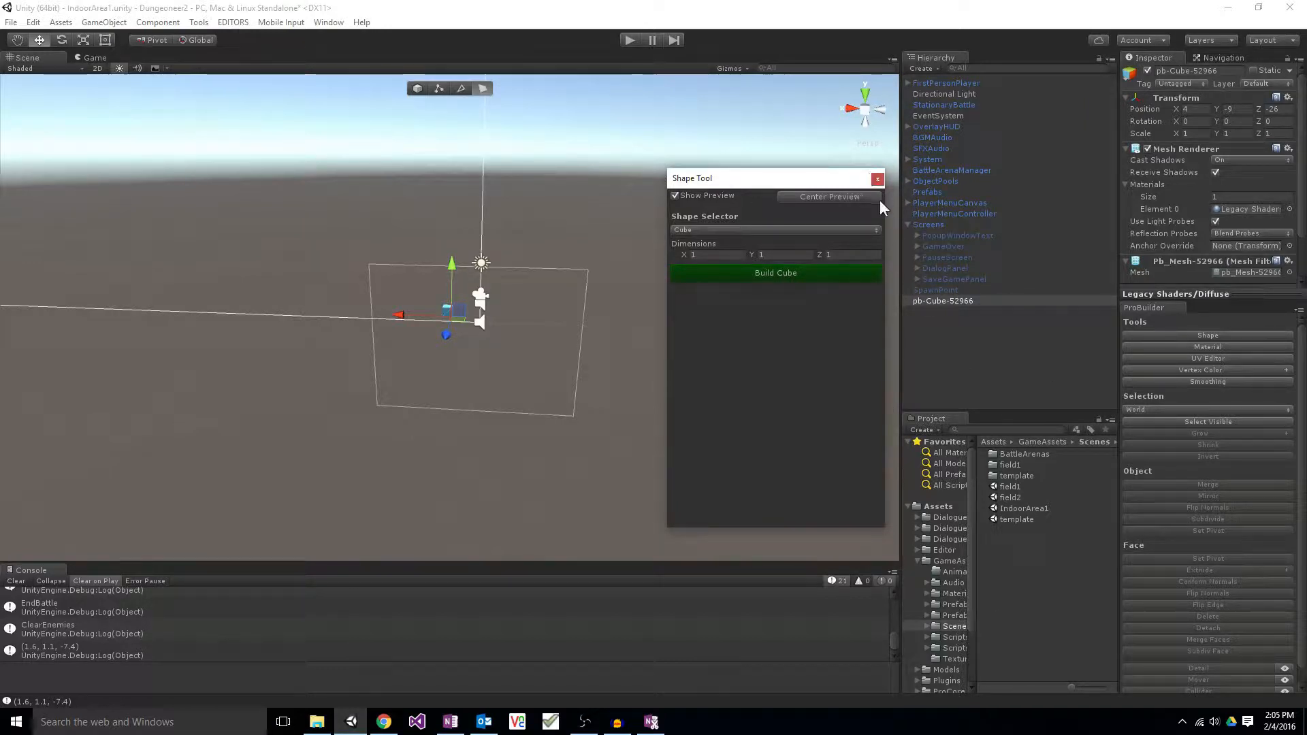
{"action": "left_click", "coordinate": [877, 179]}
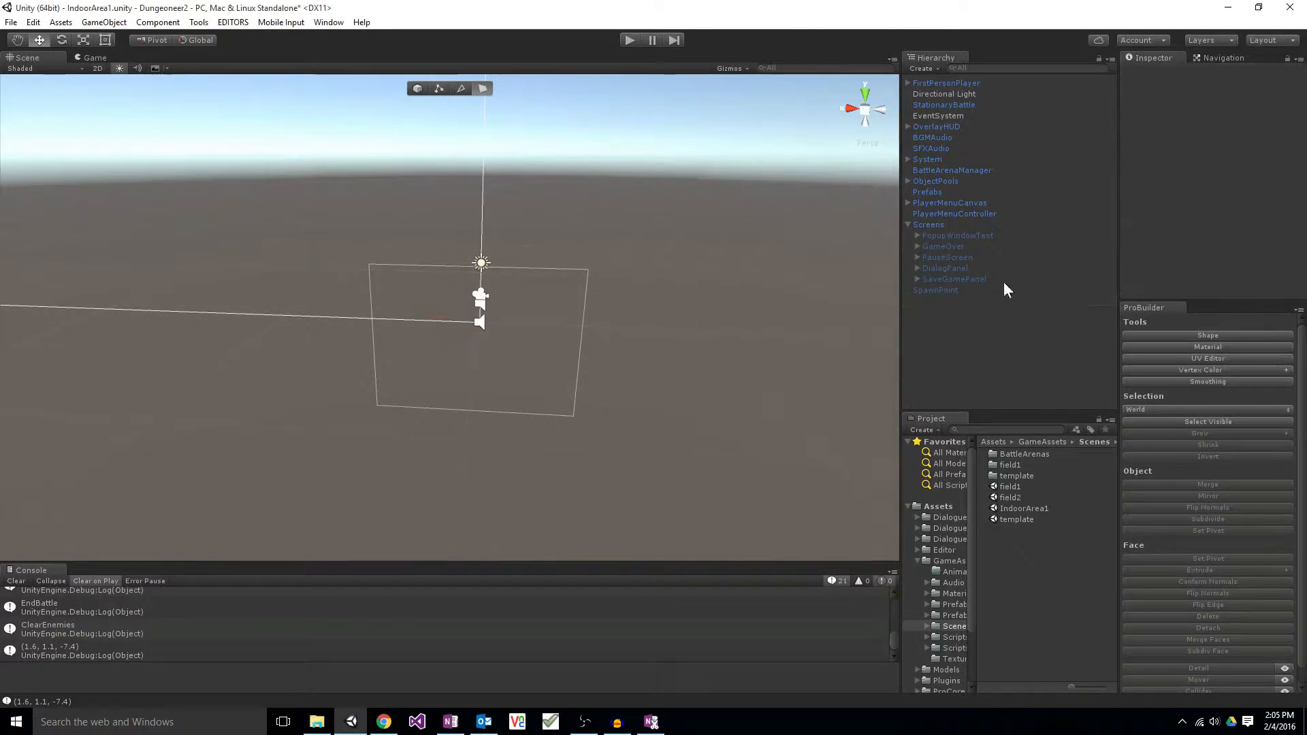
Step: Reopen the ProBuilder Shape tool and preview the Cube shape in the scene
{"action": "left_click", "coordinate": [1193, 333]}
{"action": "left_click", "coordinate": [733, 229]}
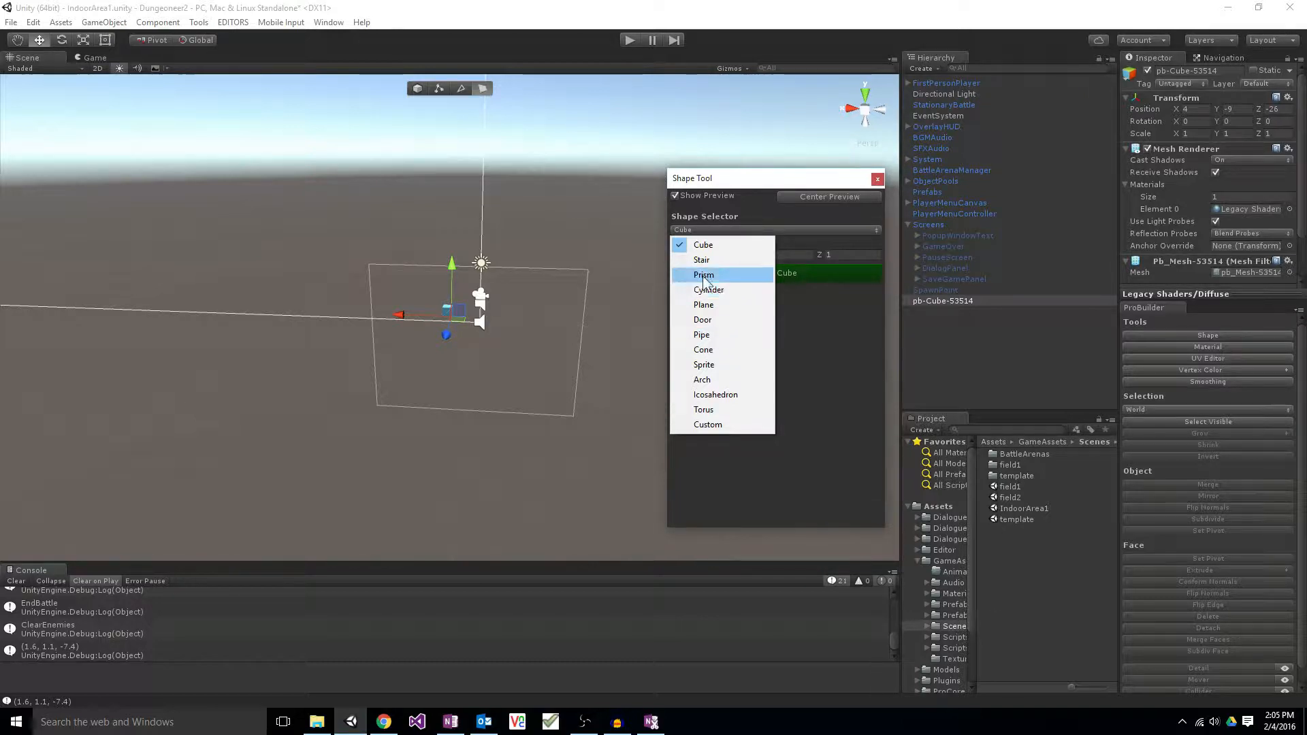
{"action": "left_click", "coordinate": [703, 244]}
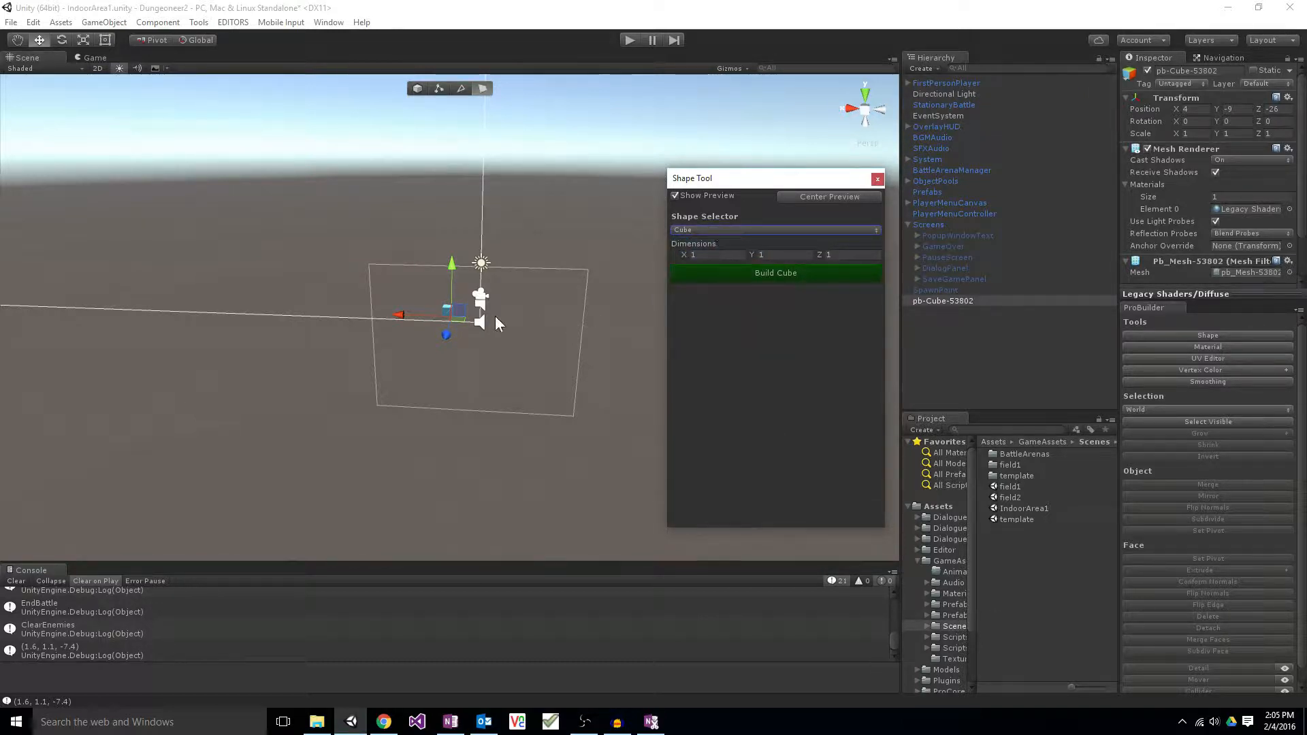
{"action": "scroll", "coordinate": [496, 314], "scroll_direction": "up", "scroll_amount": 3}
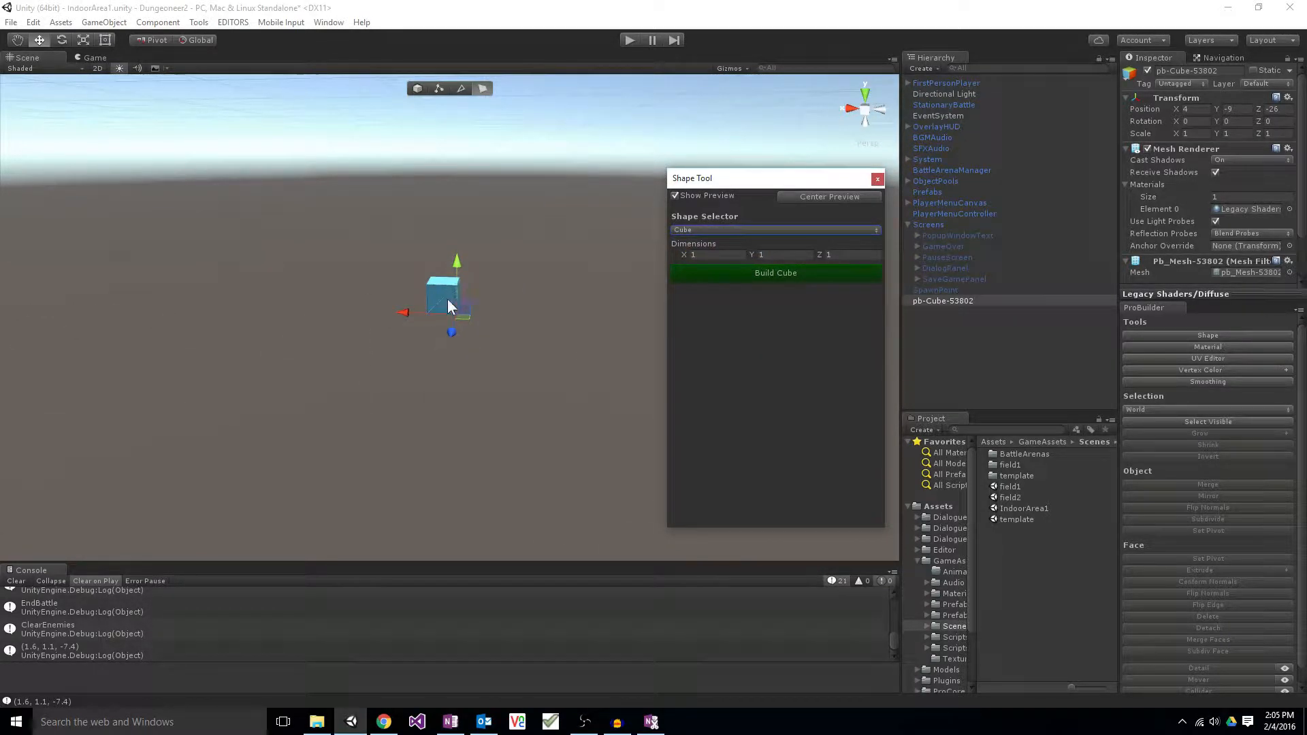
Step: Try the Pipe shape in the Shape tool preview with a thickness of 0.45
{"action": "left_click", "coordinate": [828, 230]}
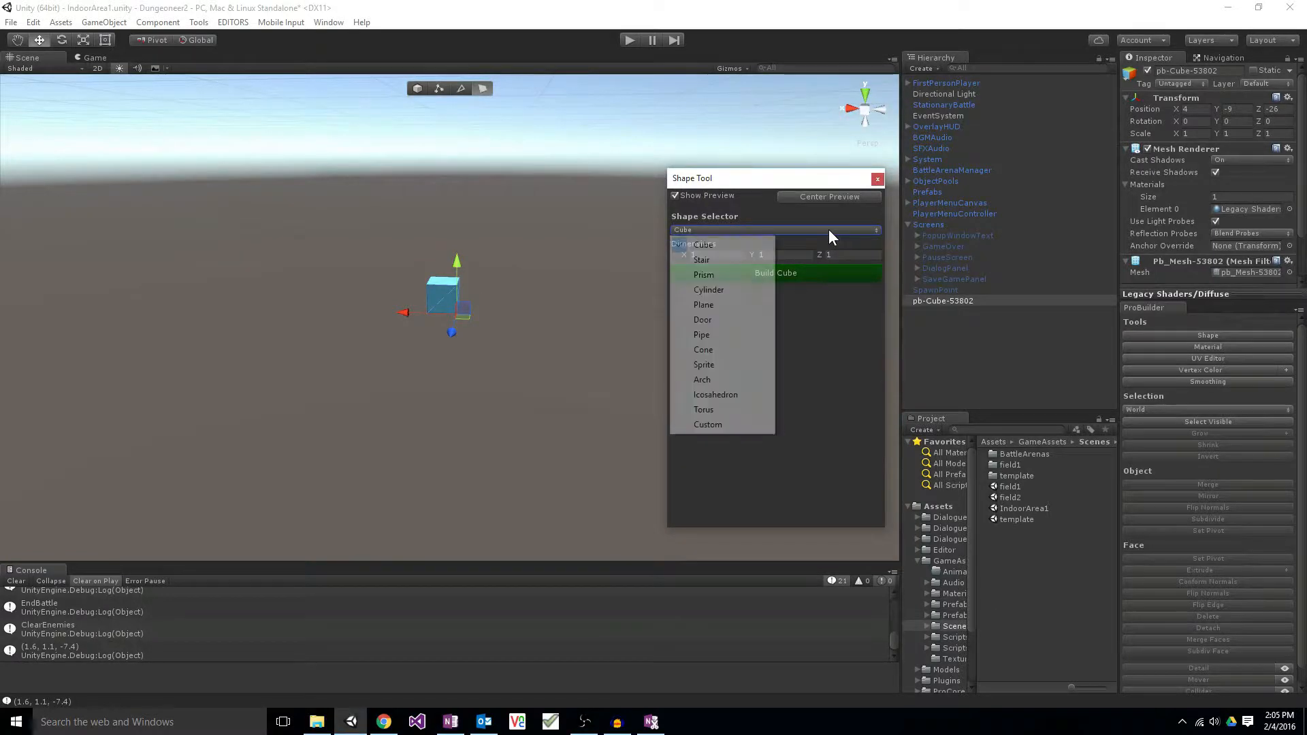
{"action": "left_click", "coordinate": [716, 334]}
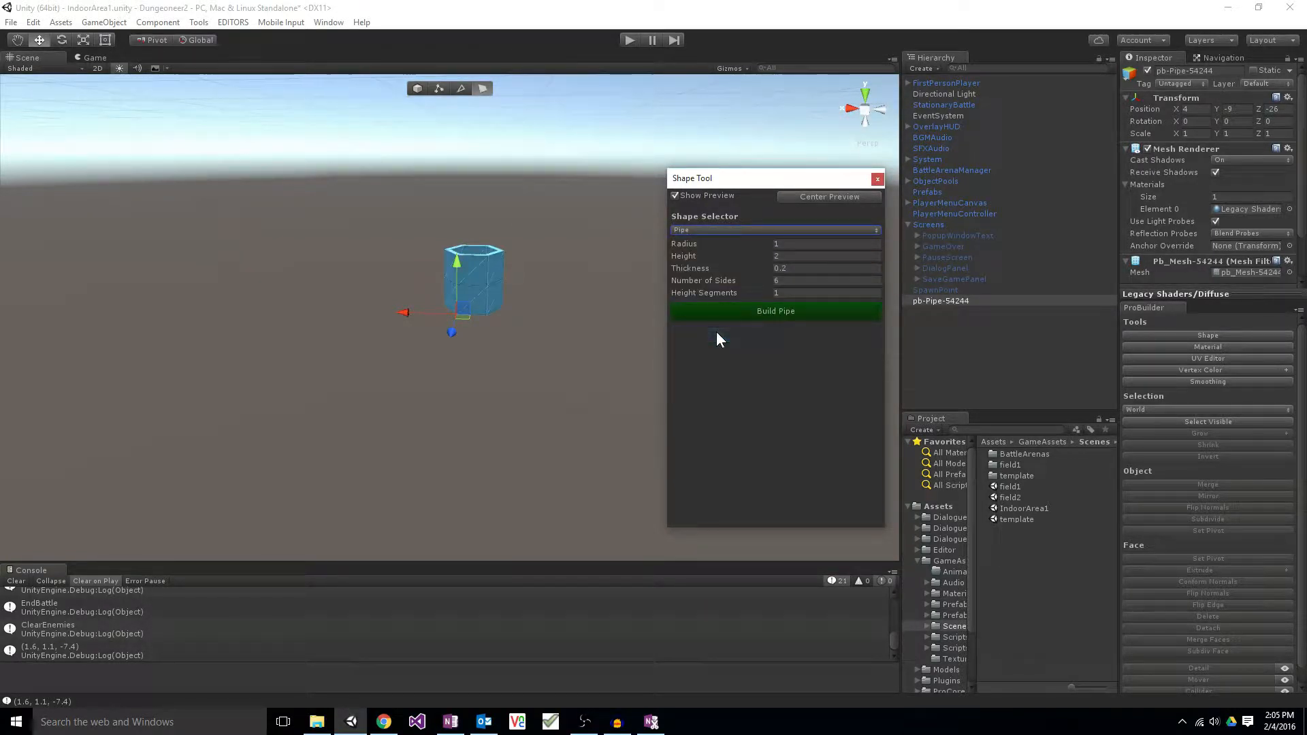
{"action": "left_click_drag", "start_coordinate": [603, 218], "coordinate": [727, 294], "text": "alt"}
Step: Build a Cube shape with dimensions 1 × 1 × 1 and close the Shape tool
{"action": "left_click", "coordinate": [773, 231]}
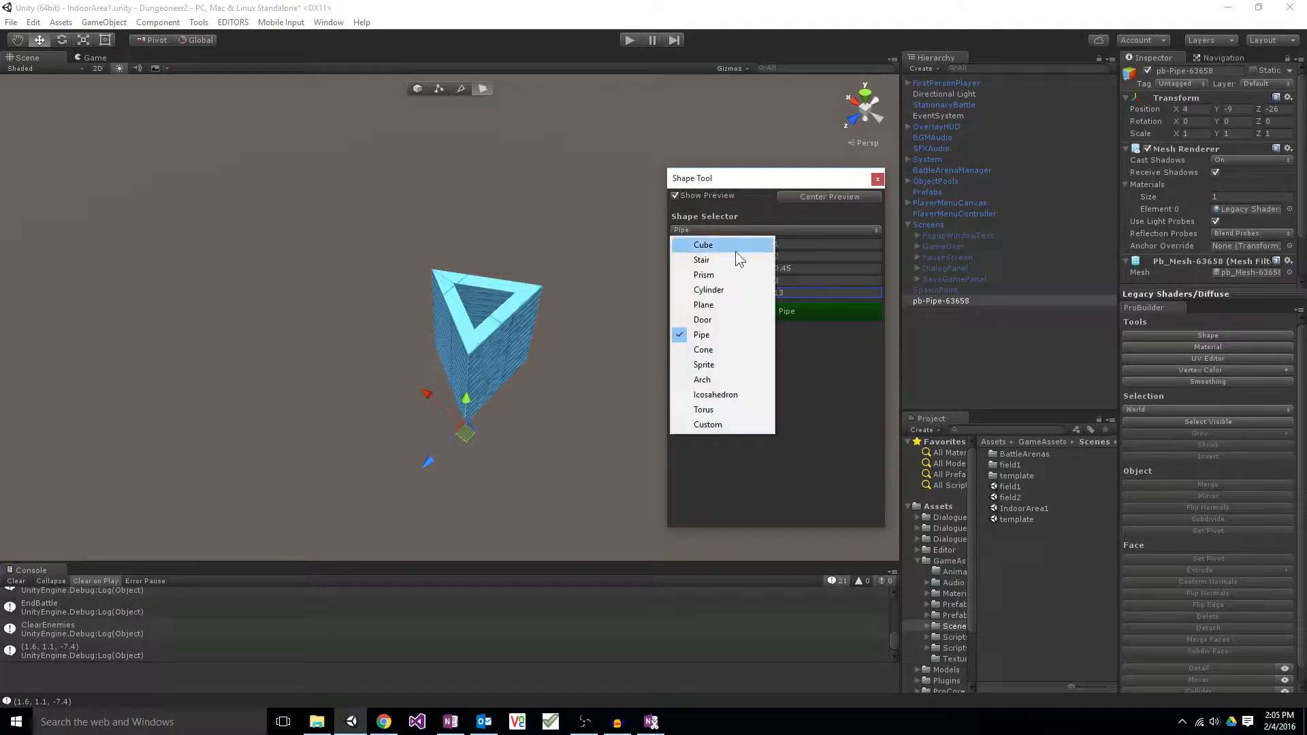
{"action": "left_click", "coordinate": [718, 246]}
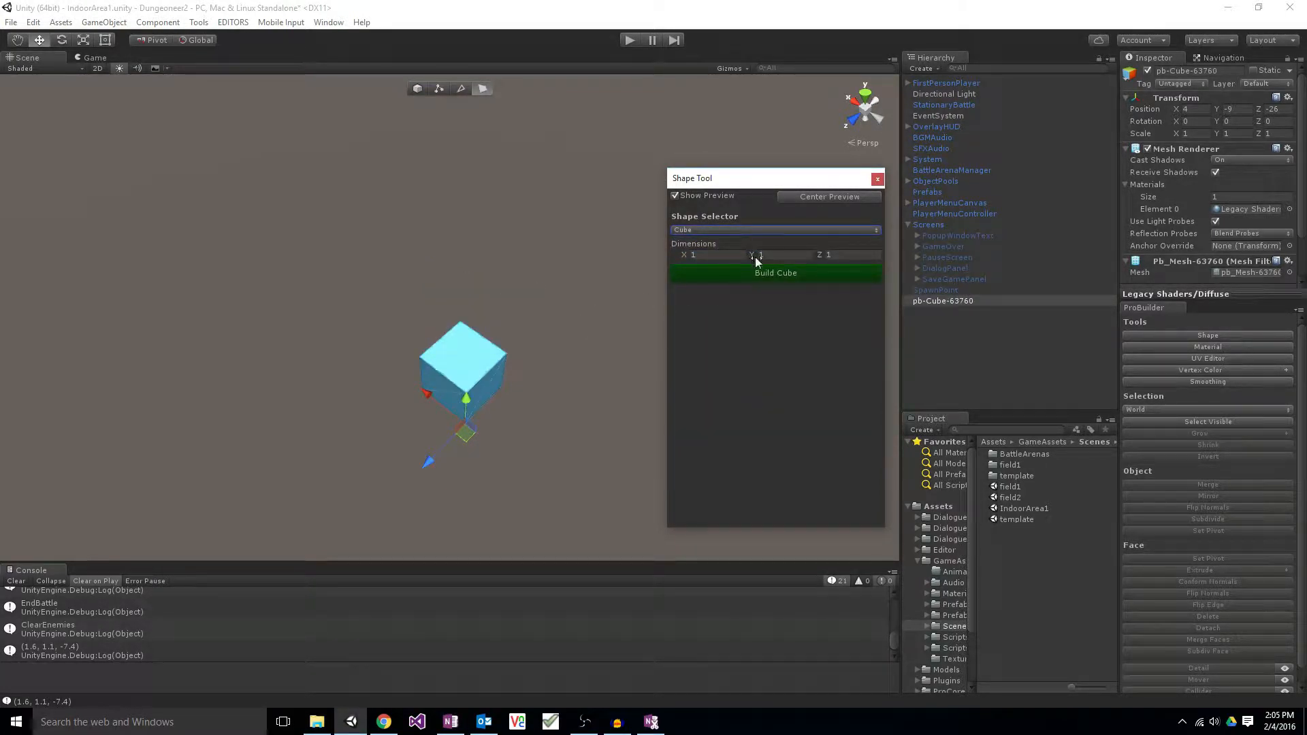
{"action": "left_click", "coordinate": [769, 273]}
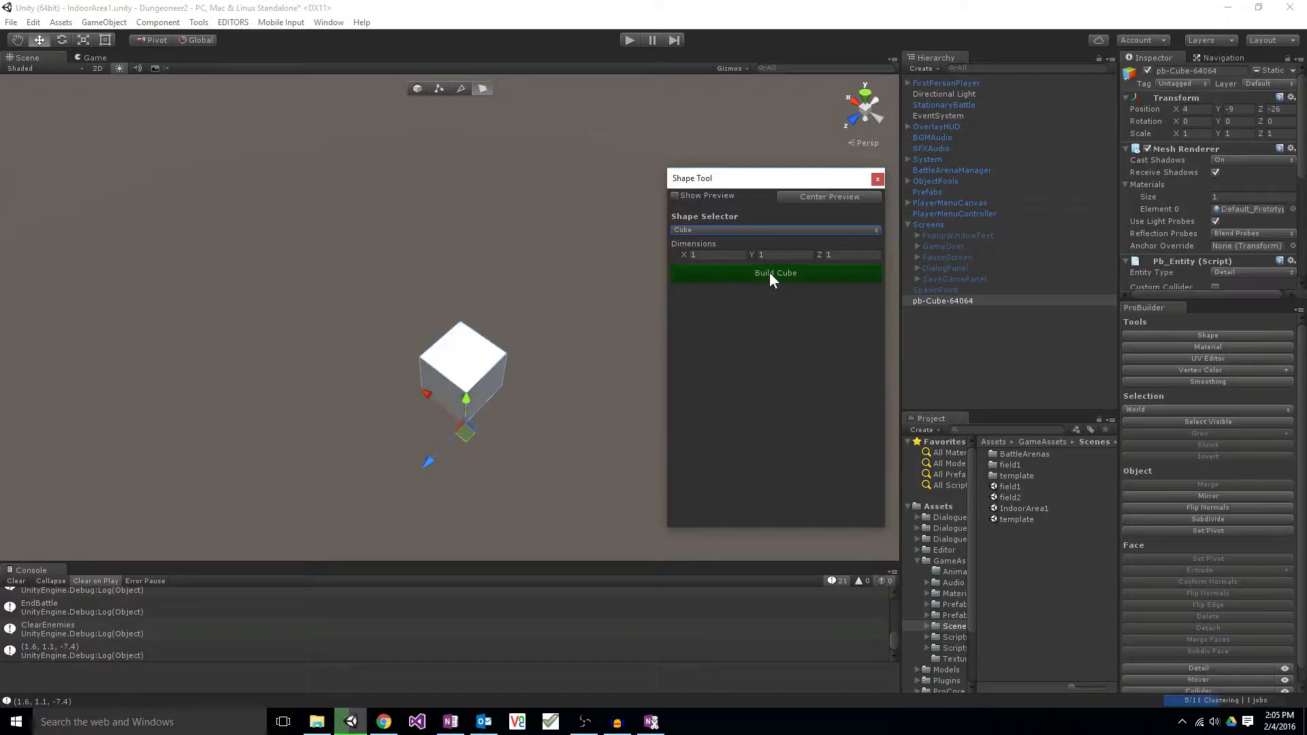
{"action": "left_click", "coordinate": [877, 178]}
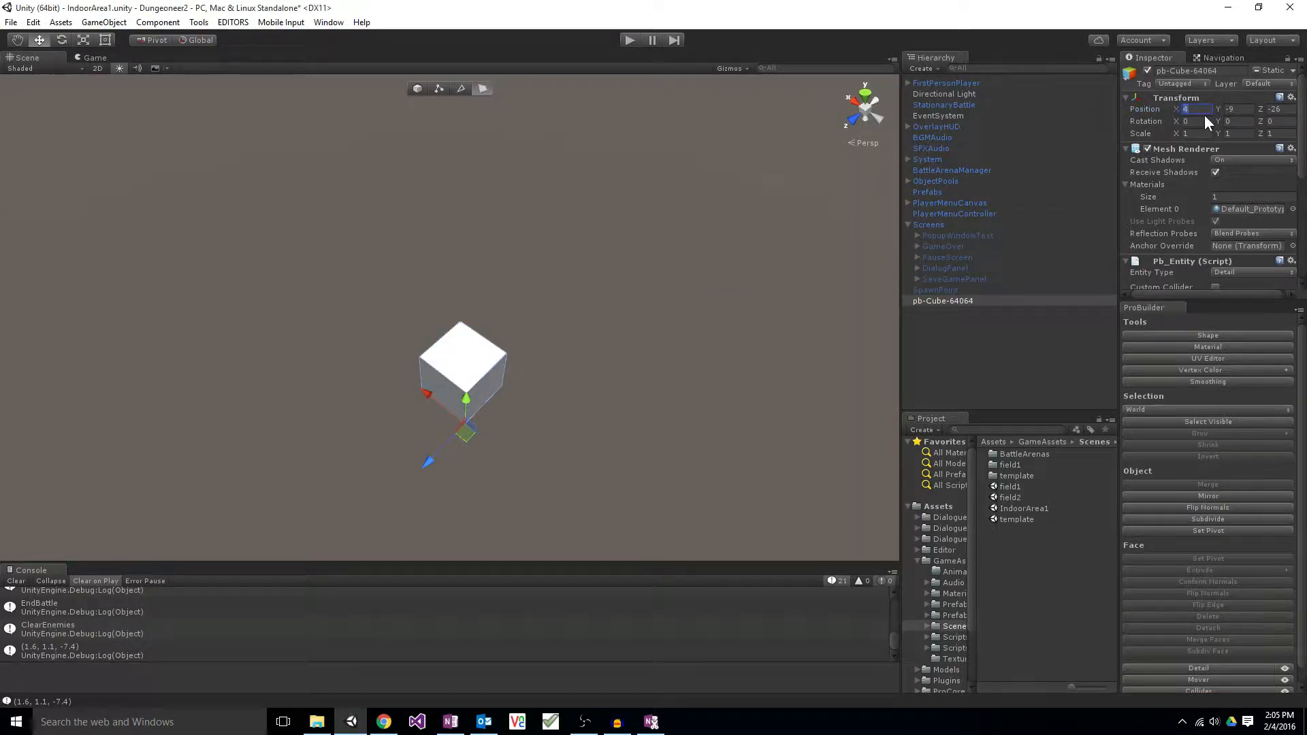
Step: Set the new cube's position to 0, 0, 0 and frame it in the scene view
{"action": "type", "text": "0"}
{"action": "key", "text": "Tab"}
{"action": "type", "text": "0"}
{"action": "key", "text": "Tab"}
{"action": "type", "text": "0"}
{"action": "left_click", "coordinate": [920, 301]}
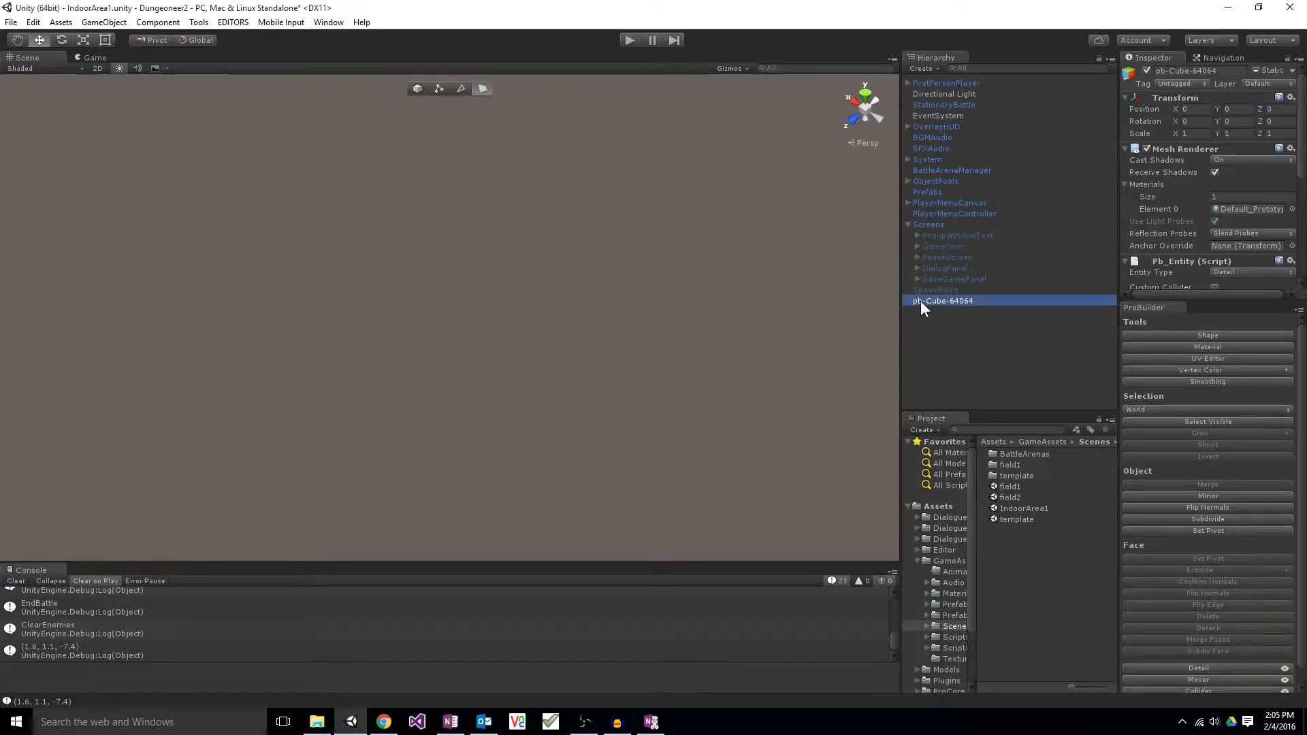
{"action": "key", "text": "f"}
{"action": "left_click_drag", "start_coordinate": [558, 379], "coordinate": [38, 225], "text": "alt"}
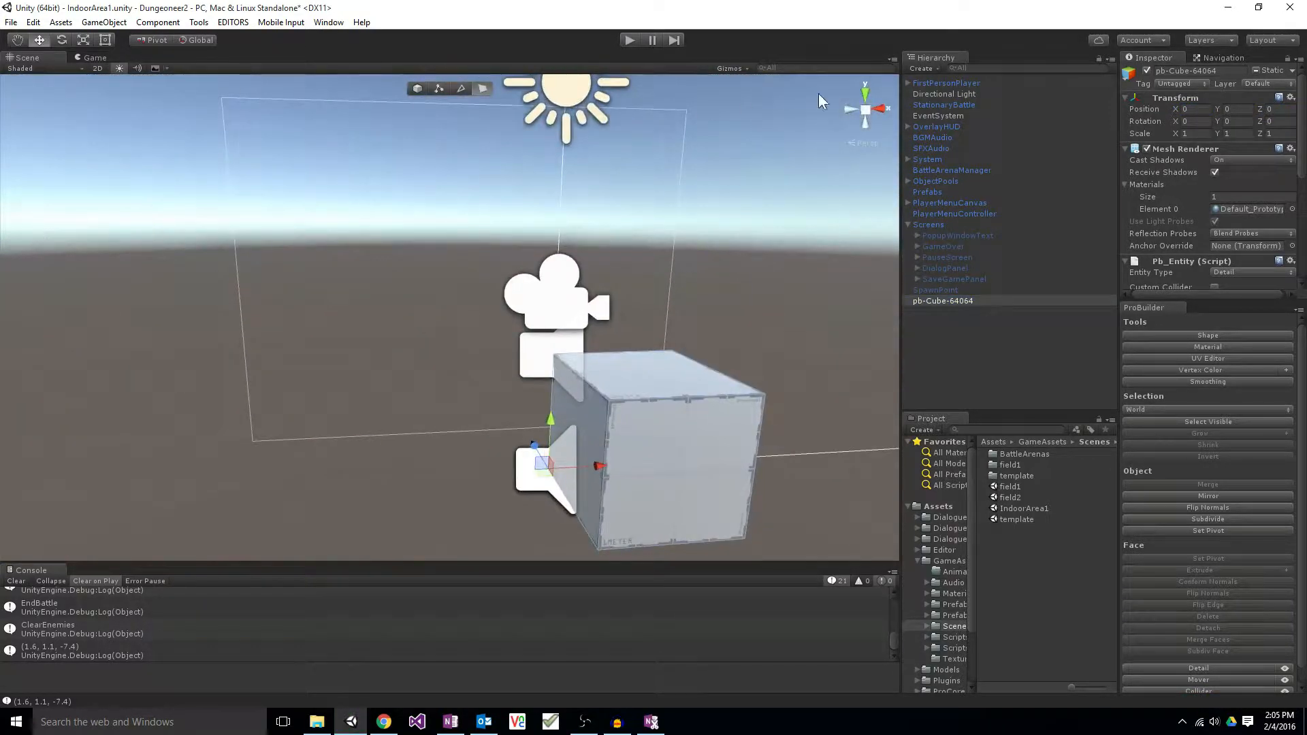
Step: Frame FirstPersonPlayer beside the cube, deactivate it to compare the scene without its gizmos, and reactivate it
{"action": "left_click", "coordinate": [948, 83]}
{"action": "key", "text": "f"}
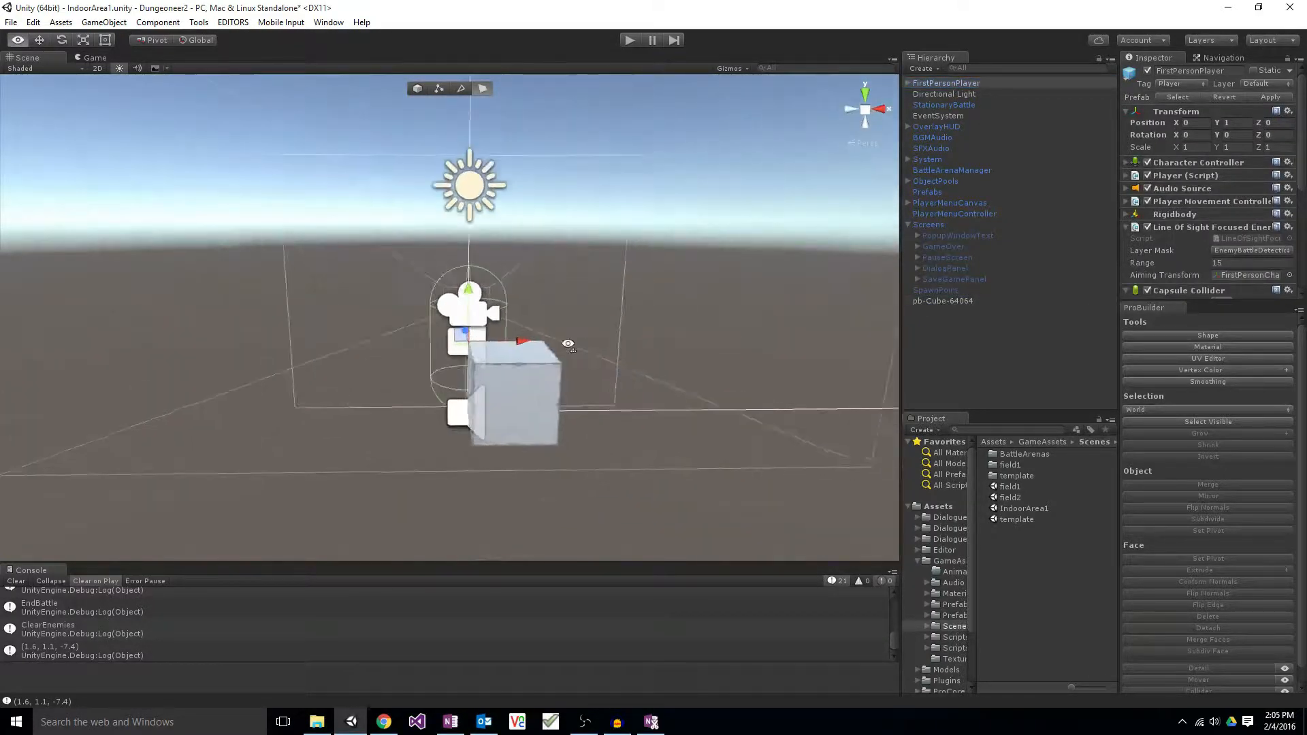
{"action": "left_click_drag", "start_coordinate": [568, 344], "coordinate": [570, 348], "text": "alt"}
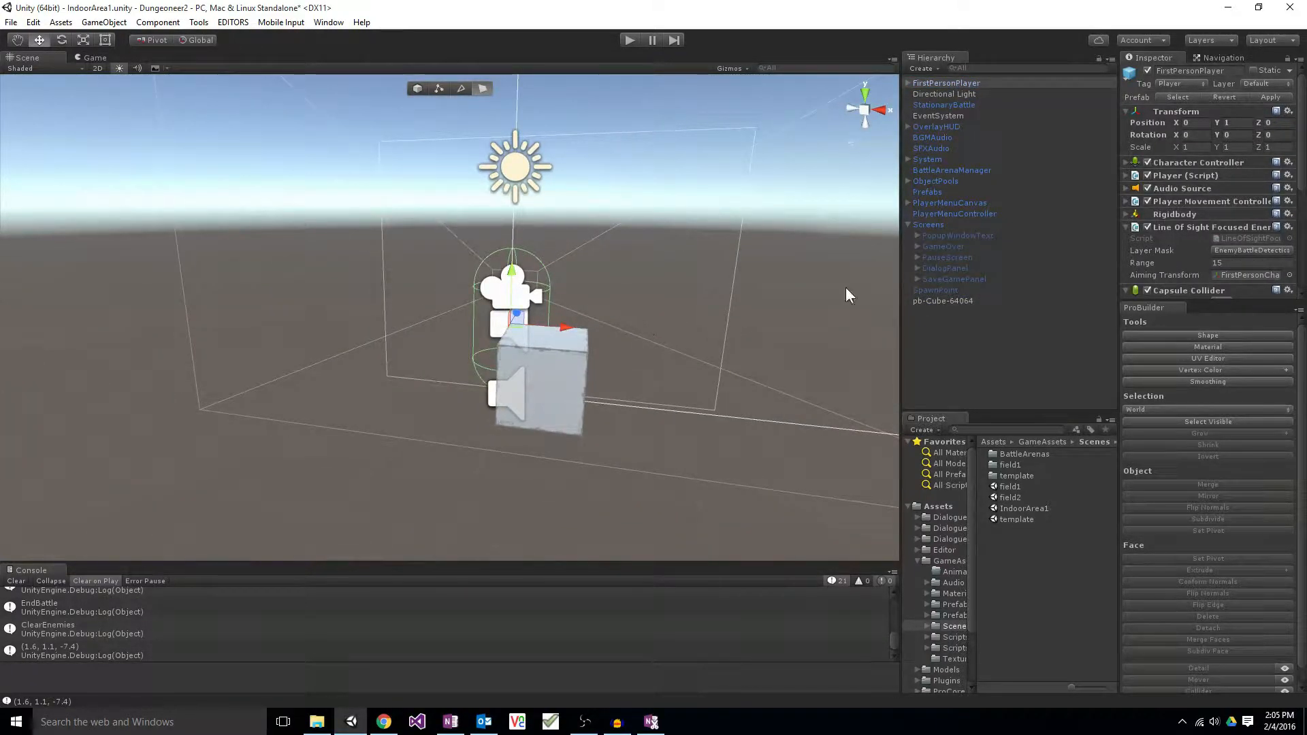
{"action": "left_click", "coordinate": [942, 82]}
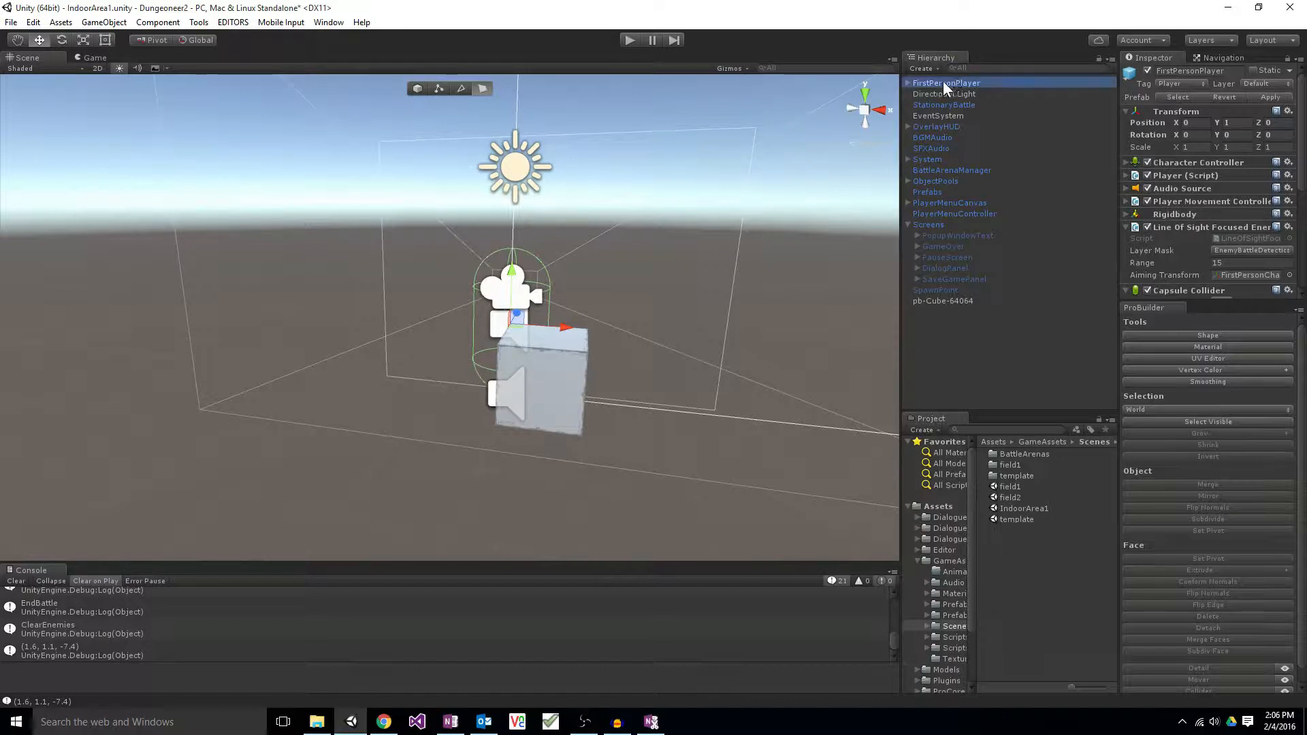
{"action": "key", "text": "alt+shift+a"}
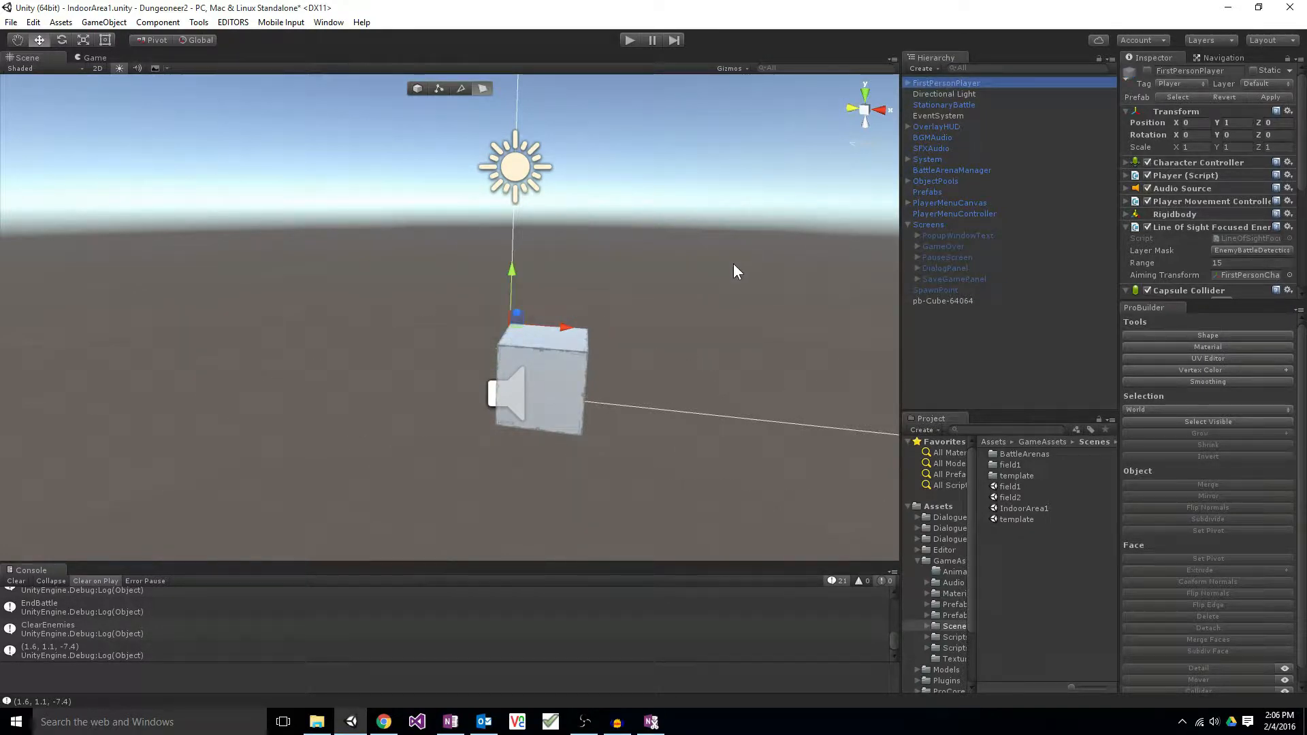
{"action": "left_click_drag", "start_coordinate": [733, 263], "coordinate": [756, 354], "text": "alt"}
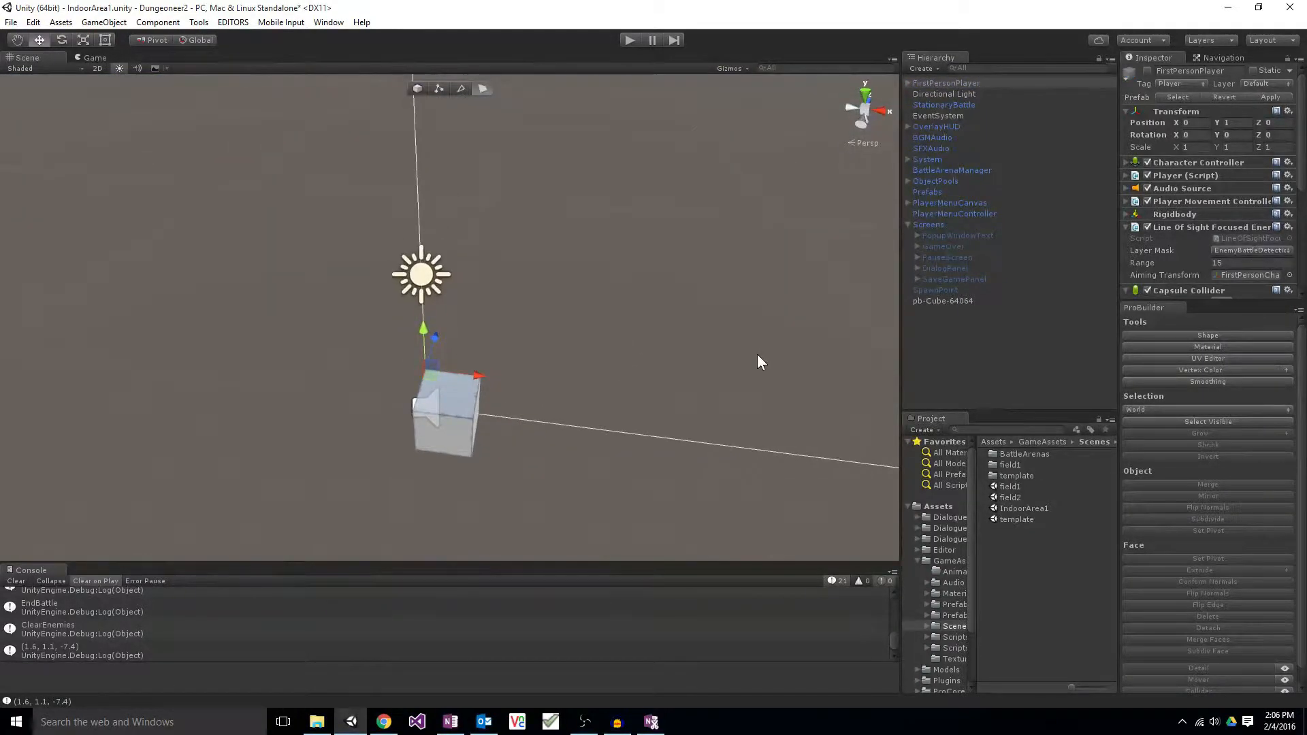
{"action": "key", "text": "alt+shift+a"}
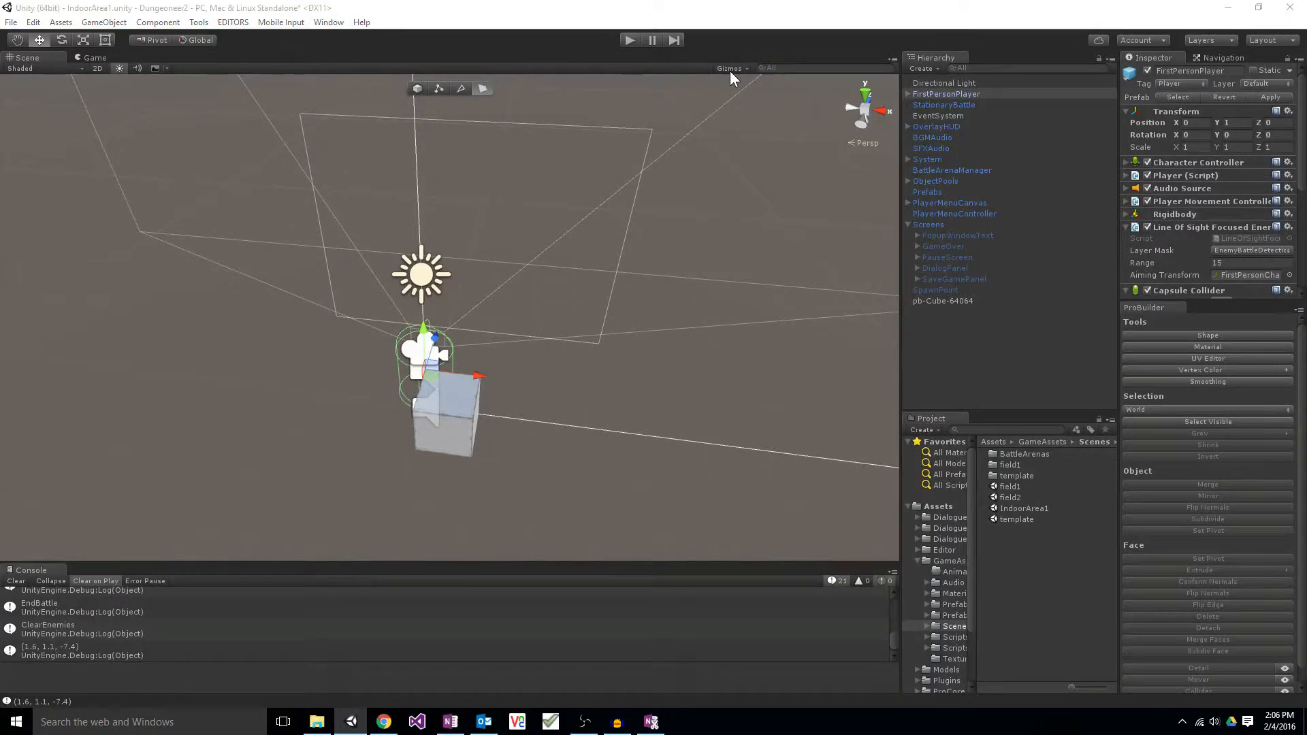
Step: Turn the CapsuleCollider gizmo off in the scene view's gizmo settings and back on
{"action": "left_click", "coordinate": [730, 69]}
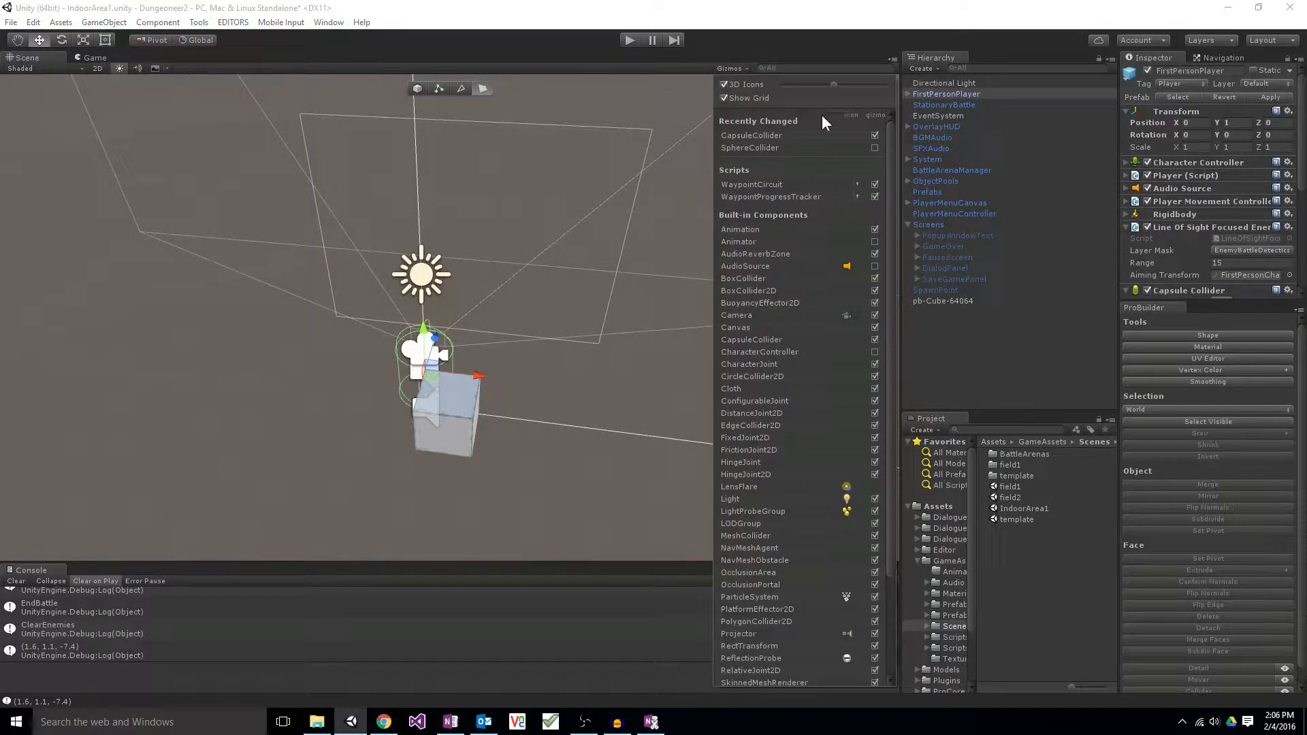
{"action": "left_click", "coordinate": [876, 135]}
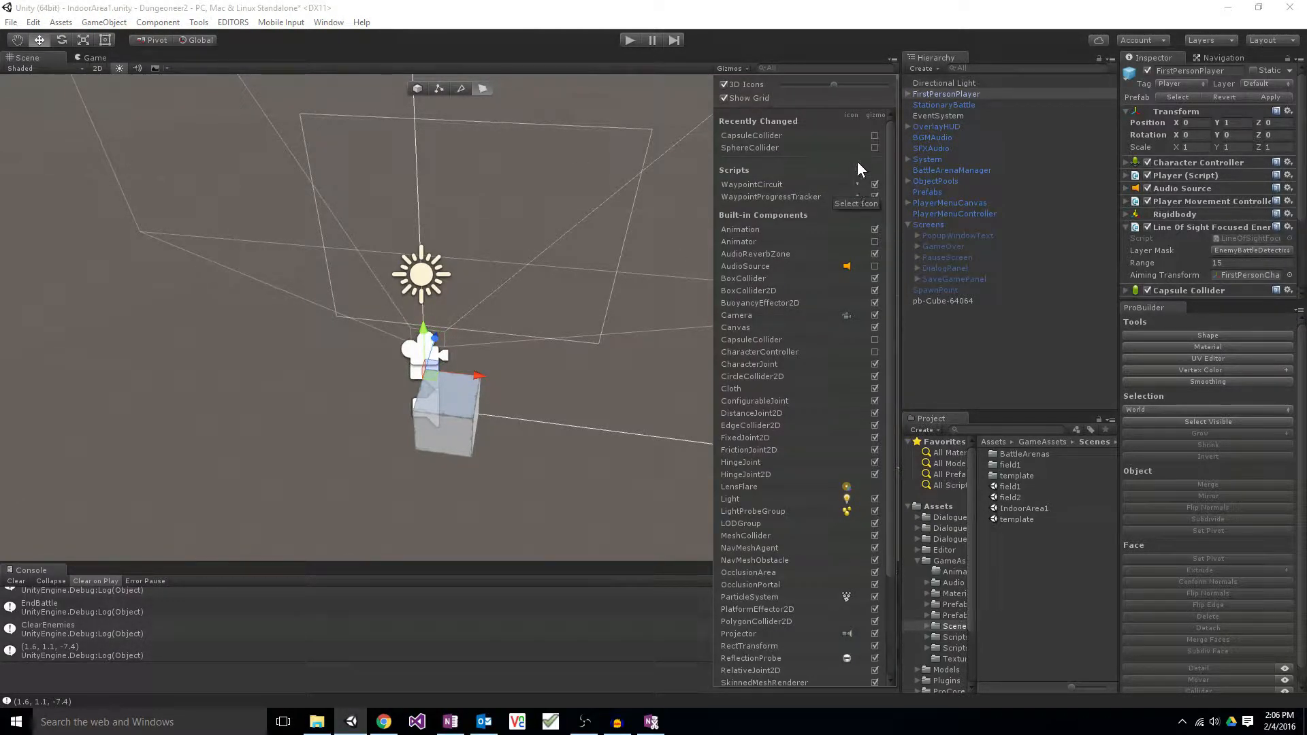
{"action": "left_click", "coordinate": [874, 136]}
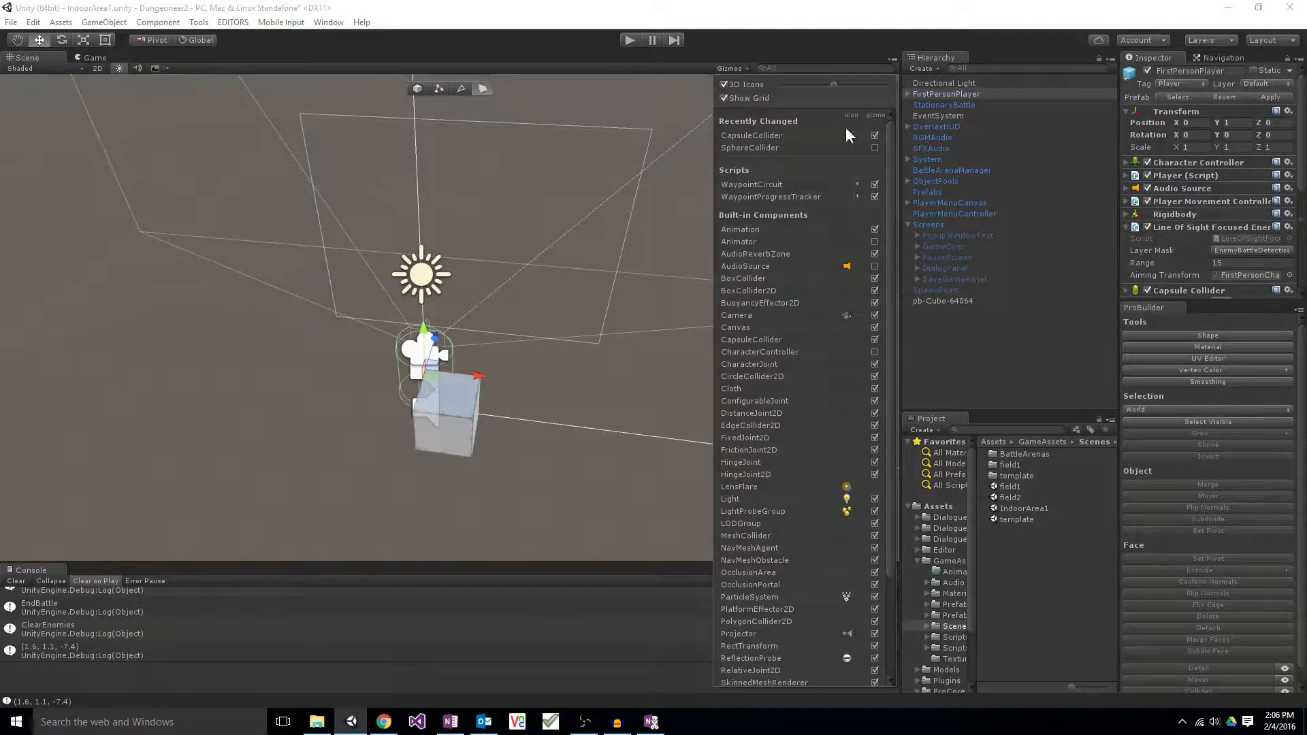
Step: Reduce the size of the scene view's 3D icons slightly, keeping 3D Icons enabled, and close the gizmo settings
{"action": "left_click", "coordinate": [724, 84]}
{"action": "left_click", "coordinate": [724, 84]}
{"action": "left_click_drag", "start_coordinate": [825, 84], "coordinate": [790, 81]}
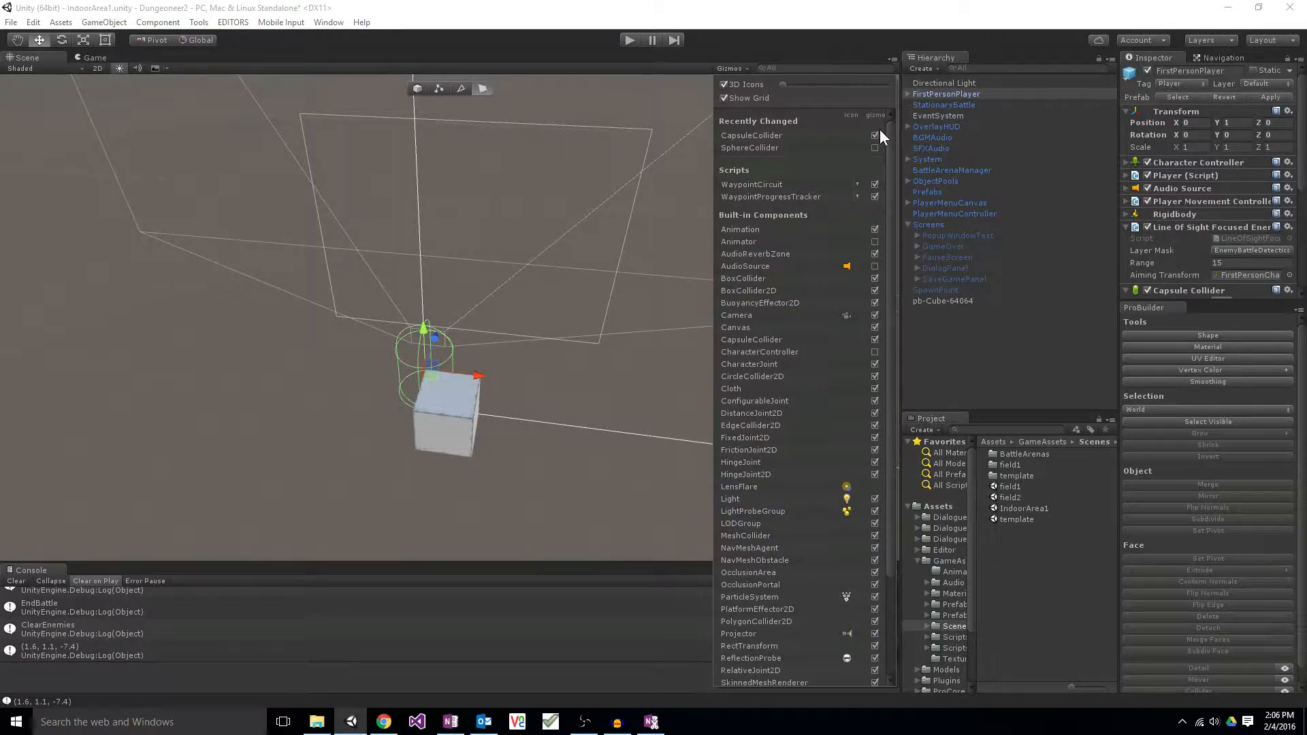
{"action": "scroll", "coordinate": [802, 313], "scroll_direction": "down", "scroll_amount": 5}
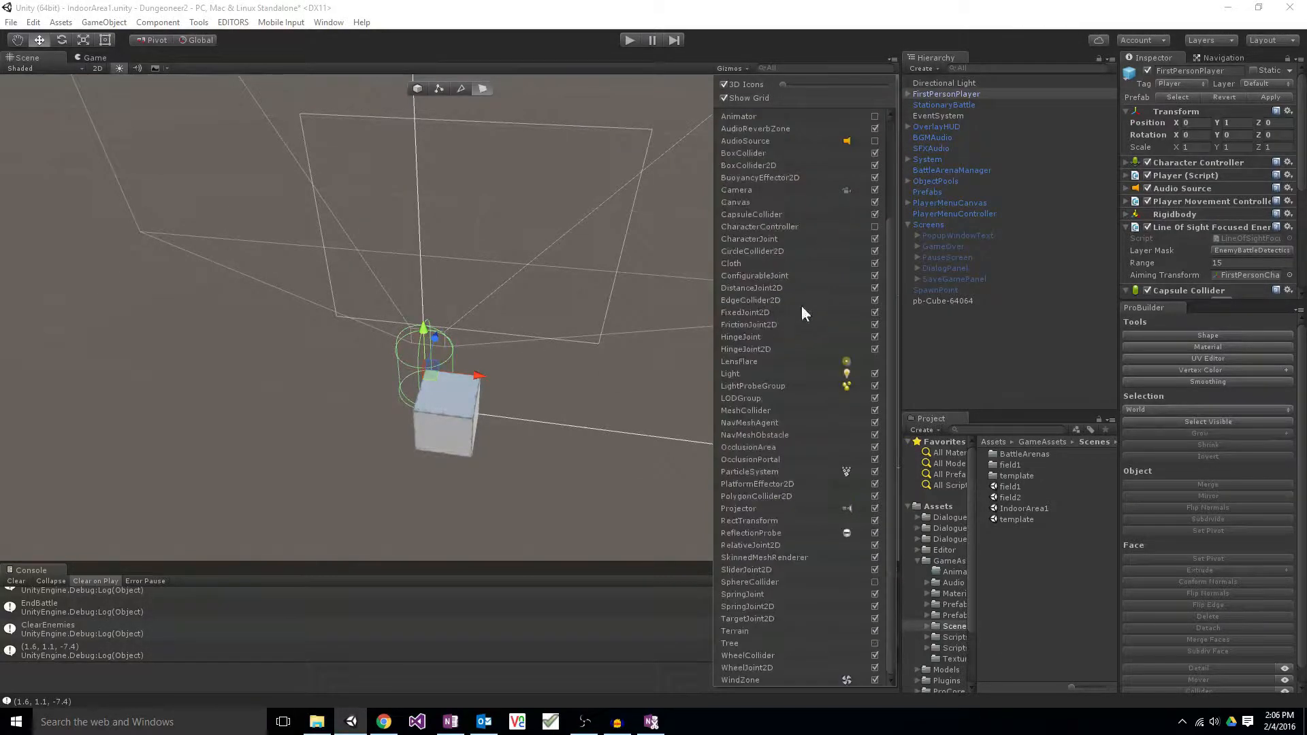
{"action": "scroll", "coordinate": [778, 341], "scroll_direction": "up", "scroll_amount": 4}
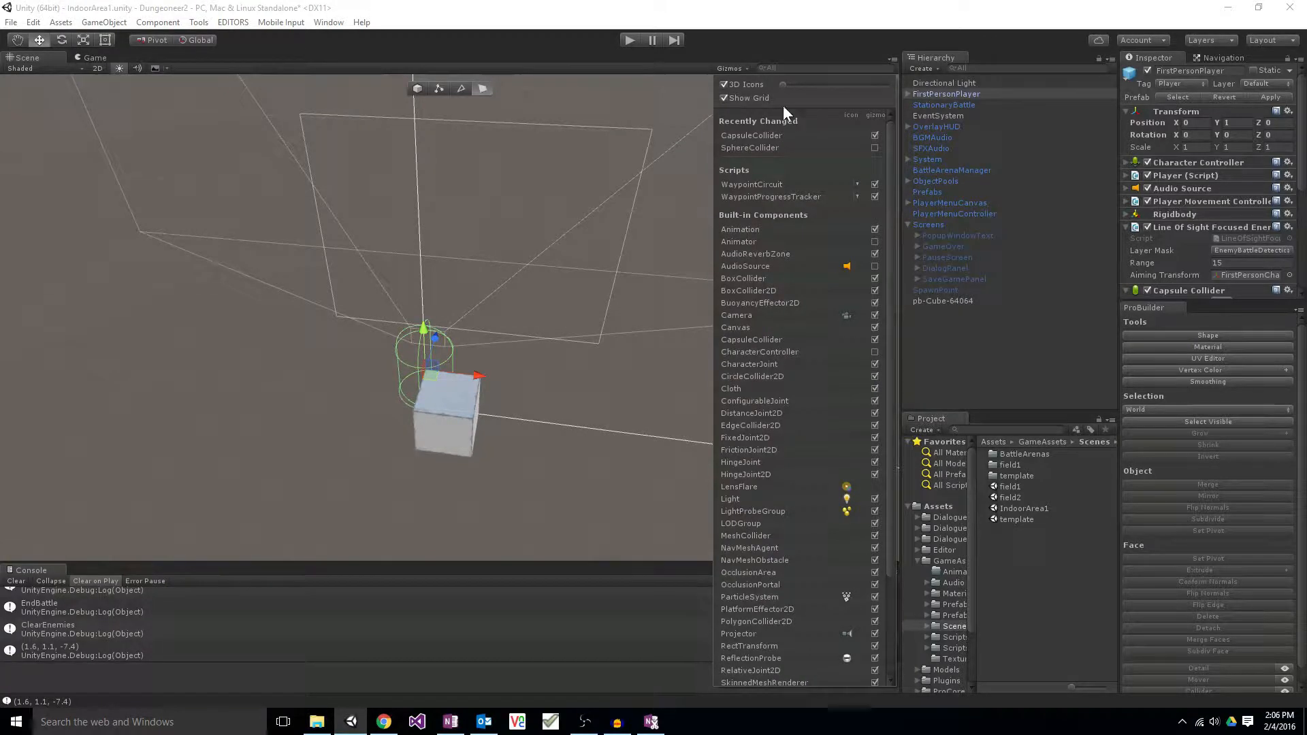
{"action": "left_click_drag", "start_coordinate": [789, 84], "coordinate": [828, 85]}
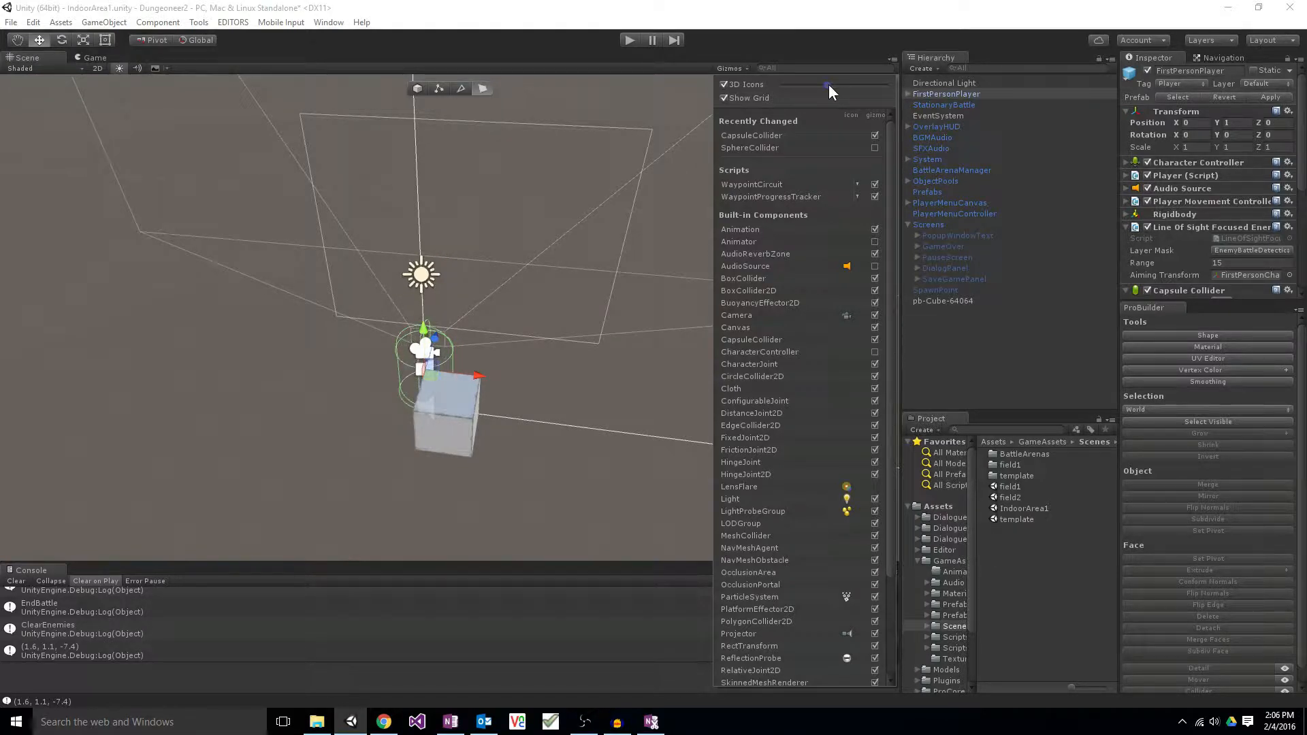
{"action": "left_click", "coordinate": [721, 82]}
{"action": "left_click", "coordinate": [725, 84]}
{"action": "left_click", "coordinate": [729, 69]}
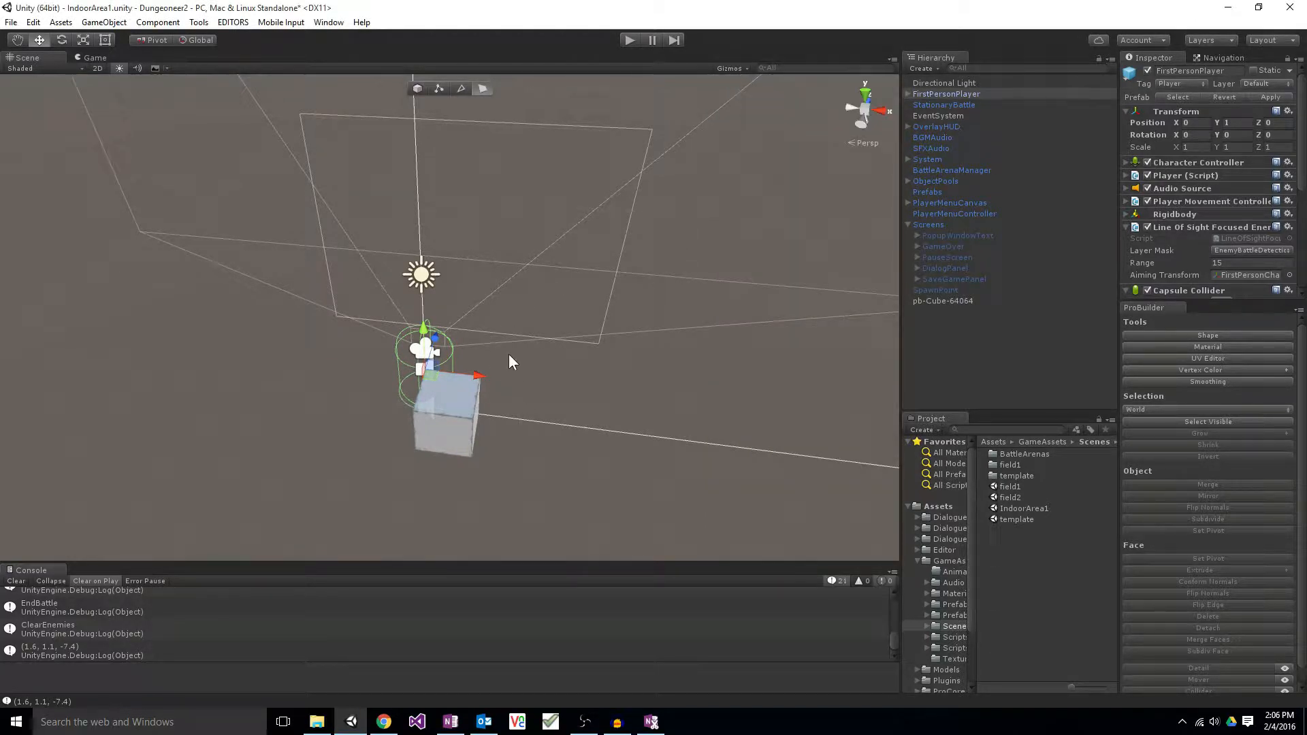
Step: Toggle FirstPersonPlayer inactive and active again to check which scene gizmos belong to it
{"action": "left_click", "coordinate": [929, 94]}
{"action": "key", "text": "alt+shift+a"}
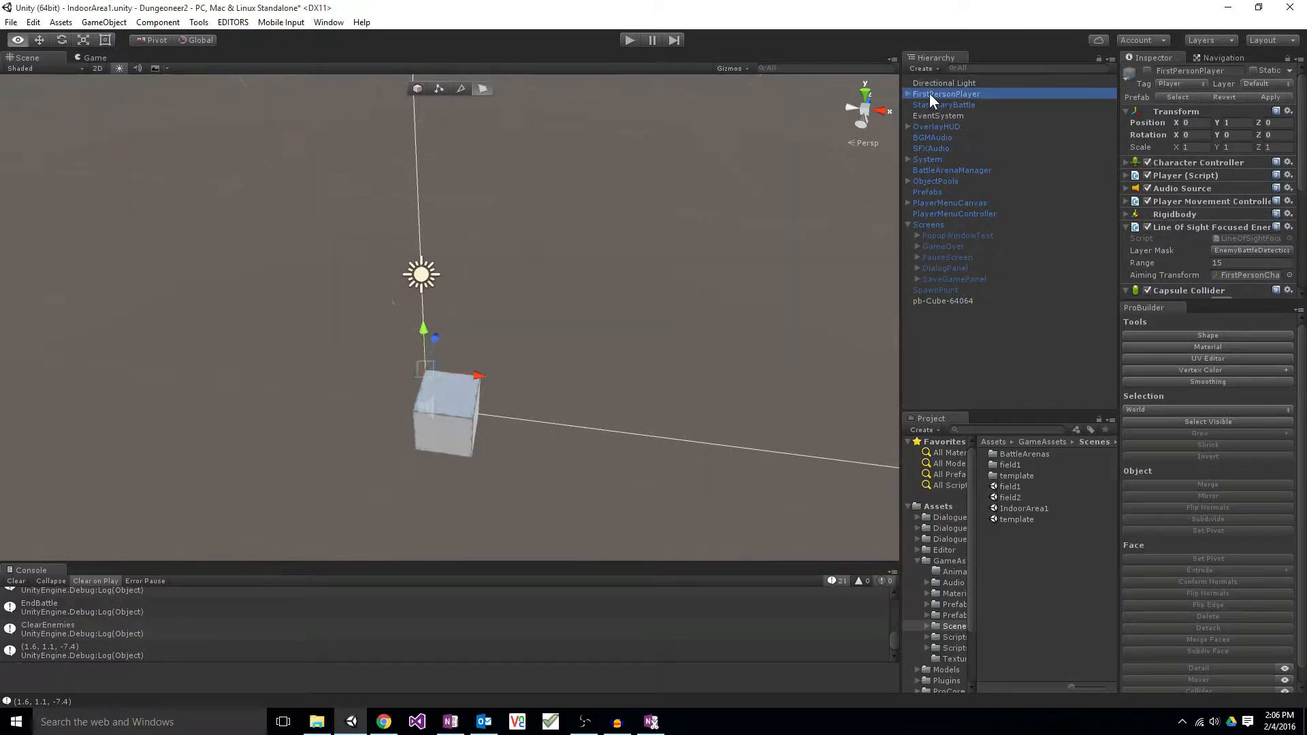
{"action": "key", "text": "alt+shift+a"}
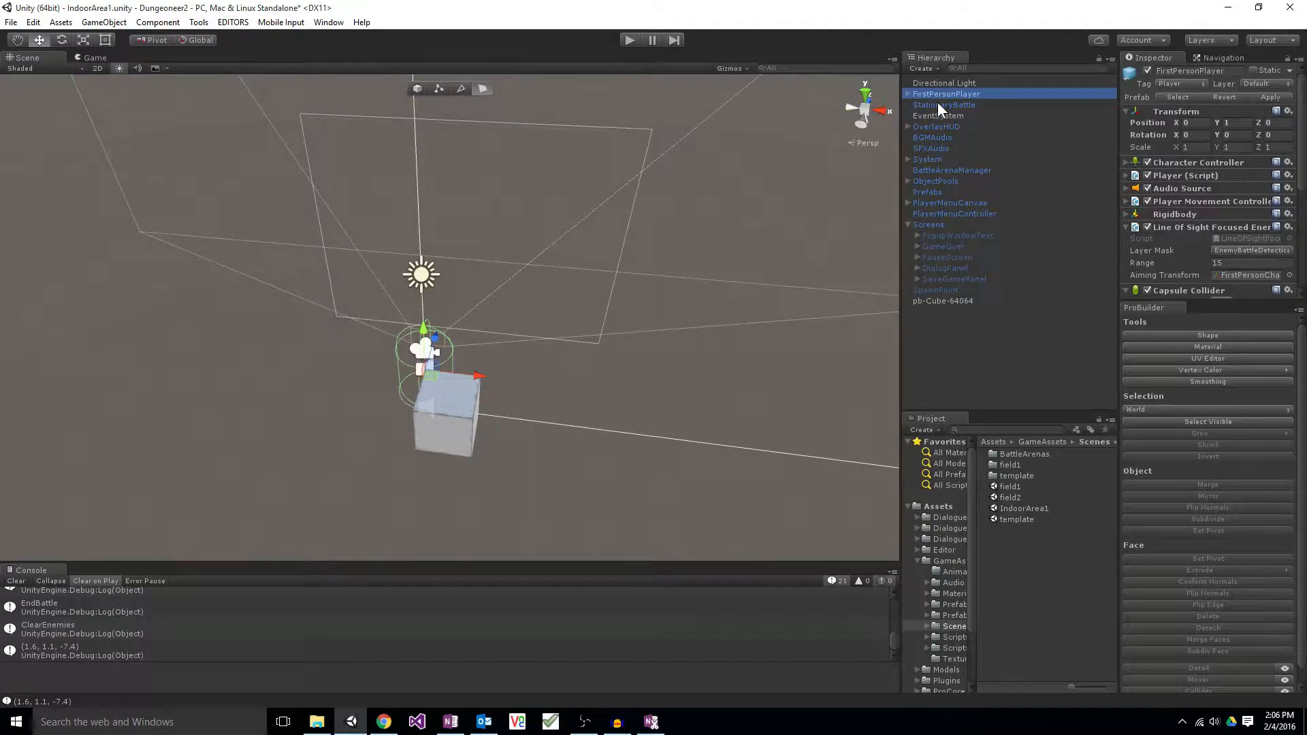
{"action": "mouse_move", "coordinate": [543, 382]}
{"action": "left_mouse_down", "text": "alt"}
{"action": "mouse_move", "coordinate": [709, 175]}
{"action": "mouse_move", "coordinate": [427, 375]}
{"action": "mouse_move", "coordinate": [542, 358]}
{"action": "left_mouse_up", "text": "alt"}
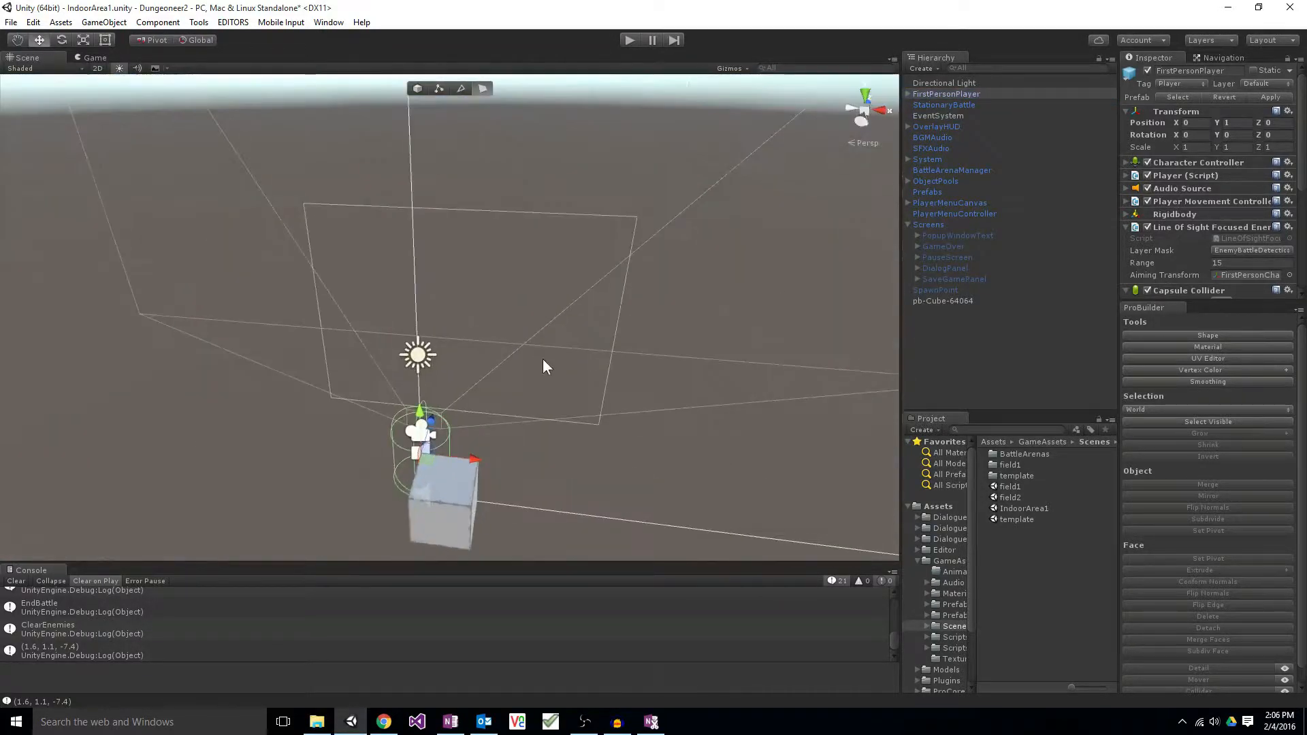
Step: Turn off the CapsuleCollider, WaypointCircuit, WaypointProgressTracker and Animation gizmos in the scene view's gizmo settings
{"action": "left_click", "coordinate": [735, 67]}
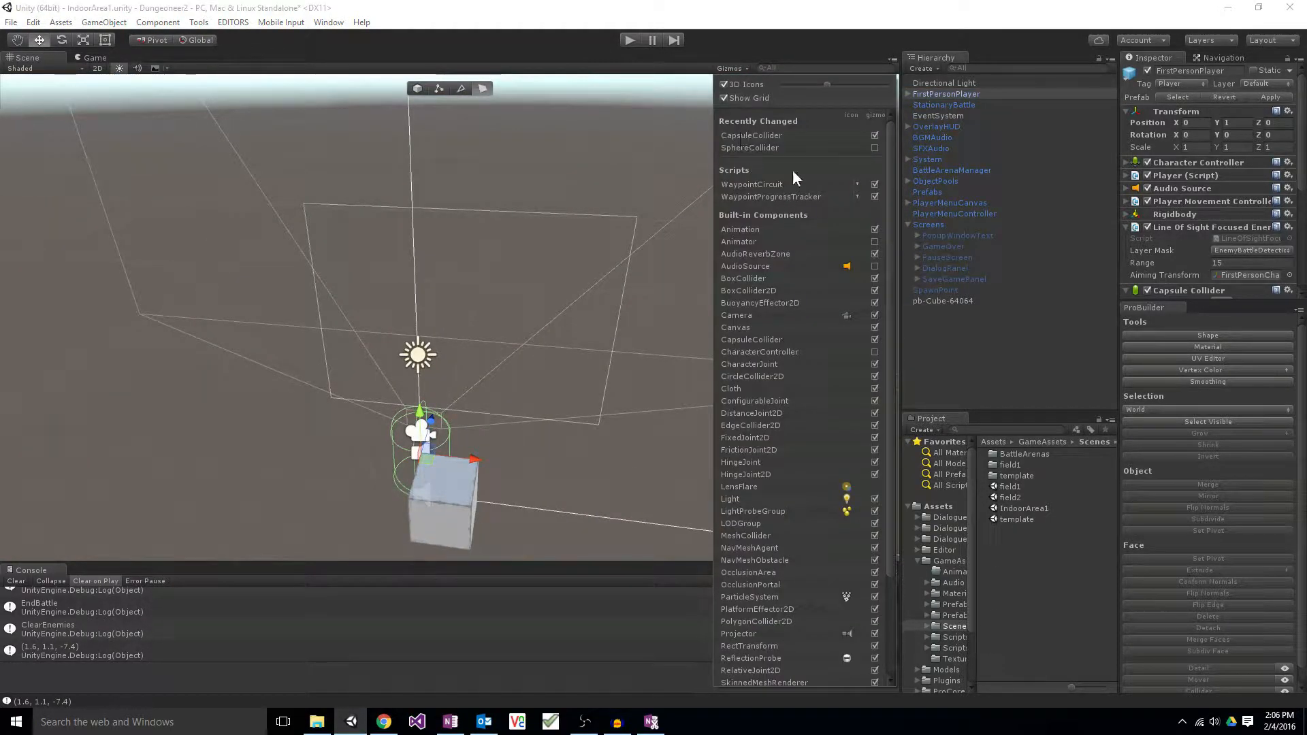
{"action": "left_click", "coordinate": [874, 137]}
{"action": "left_click", "coordinate": [875, 185]}
{"action": "left_click", "coordinate": [874, 197]}
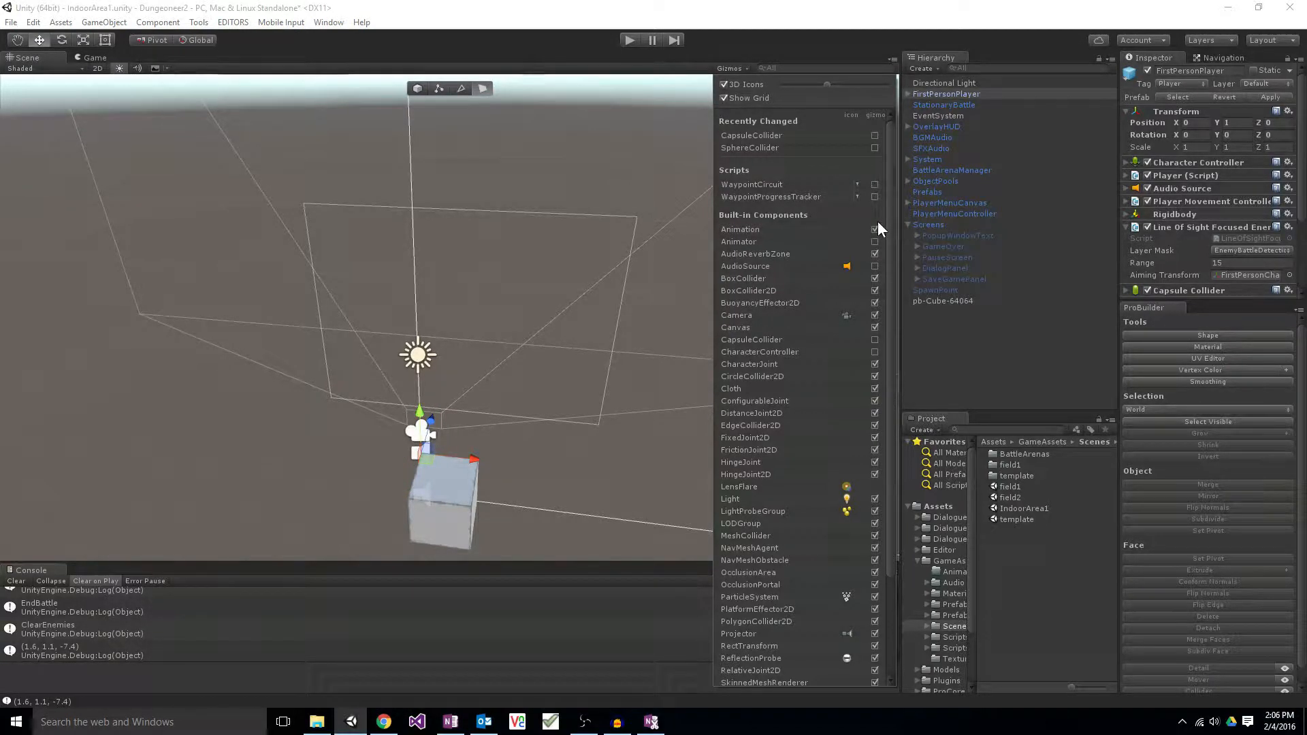
{"action": "left_click", "coordinate": [874, 229]}
Step: Turn off the Canvas, Camera and Light gizmos so their outlines no longer clutter the scene view
{"action": "left_click_drag", "start_coordinate": [882, 127], "coordinate": [845, 353]}
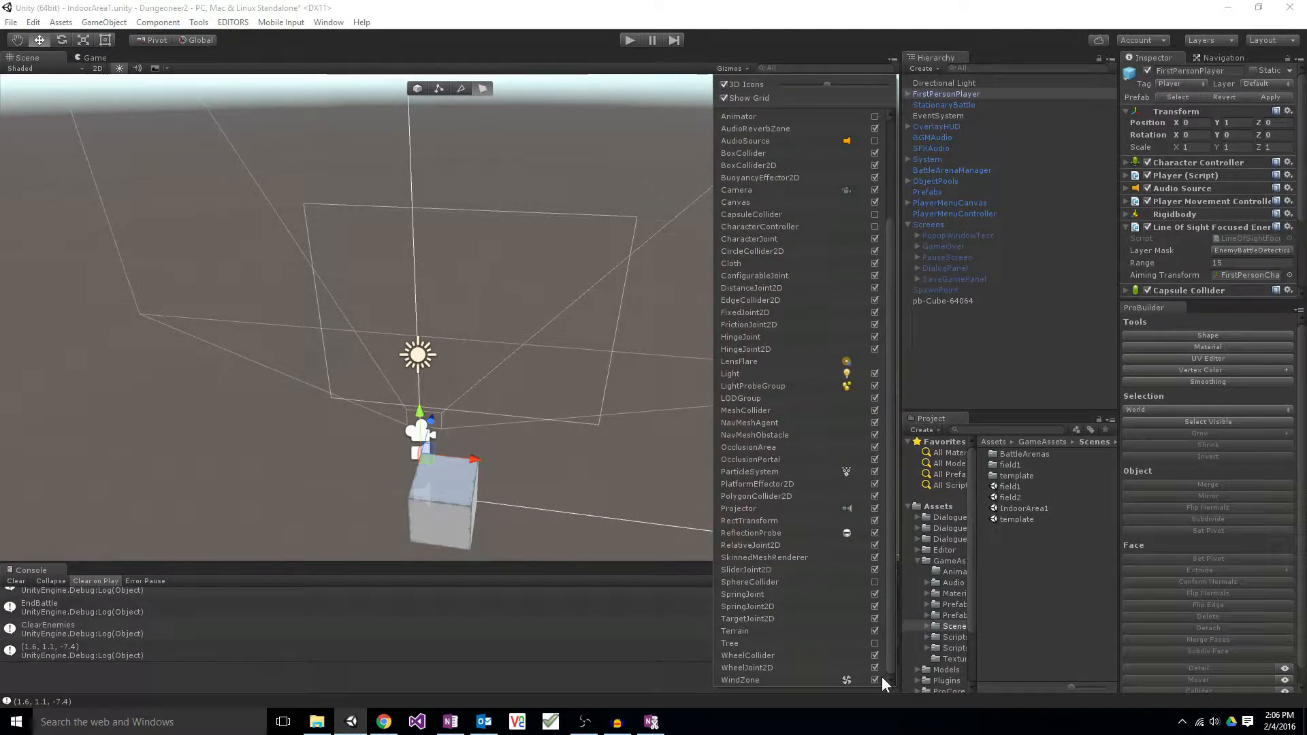
{"action": "scroll", "coordinate": [851, 437], "scroll_direction": "up", "scroll_amount": 3}
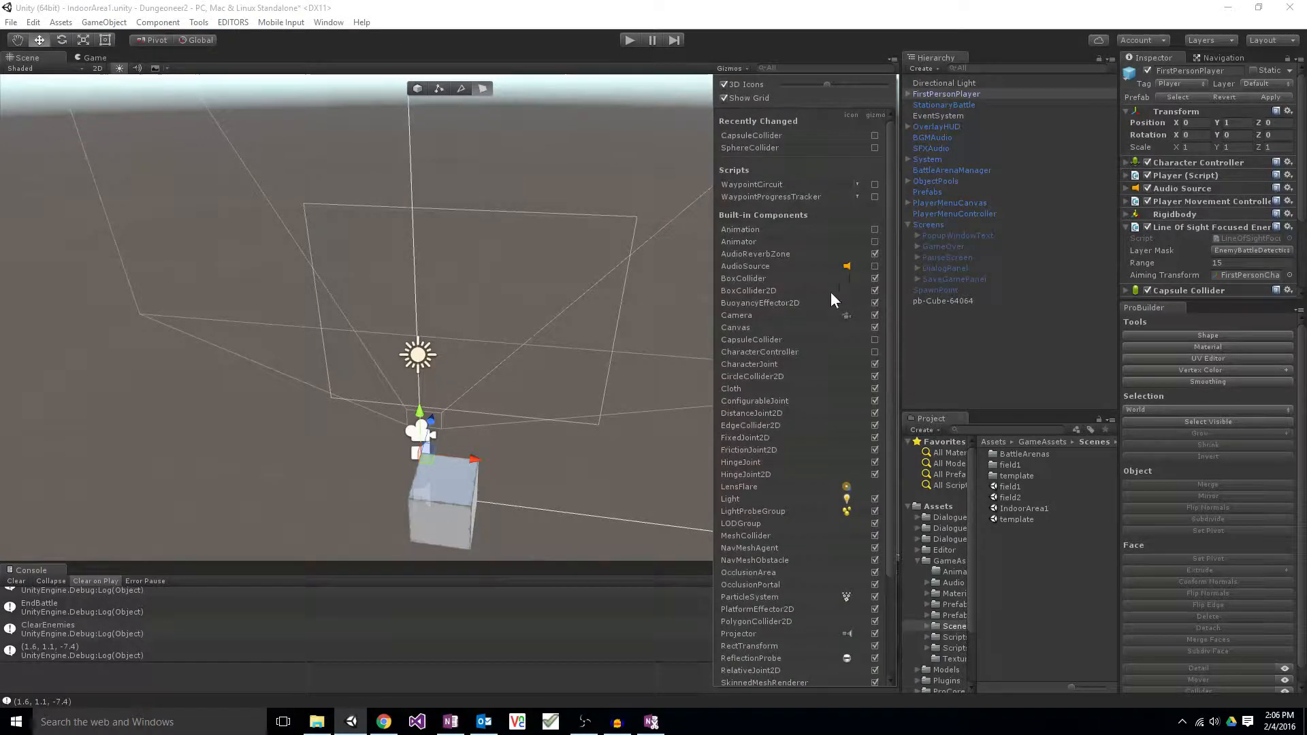
{"action": "left_click", "coordinate": [874, 327]}
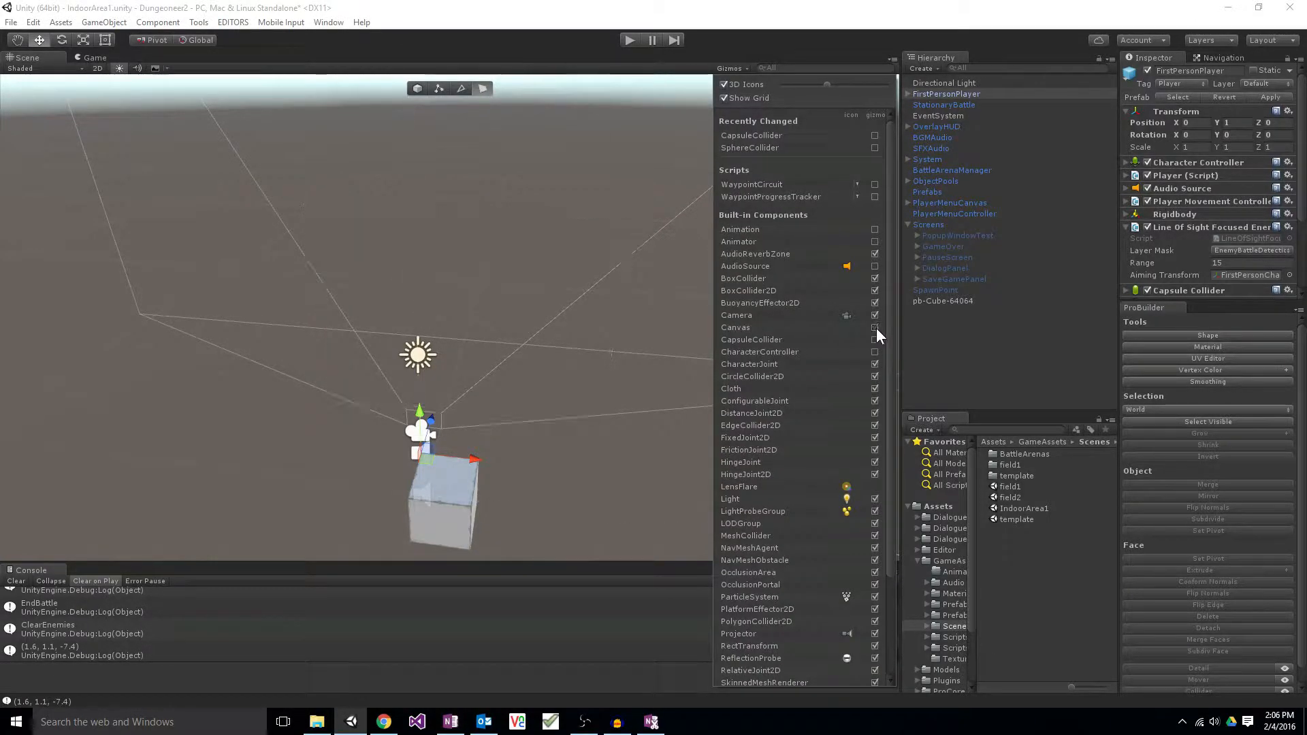
{"action": "left_click", "coordinate": [874, 313]}
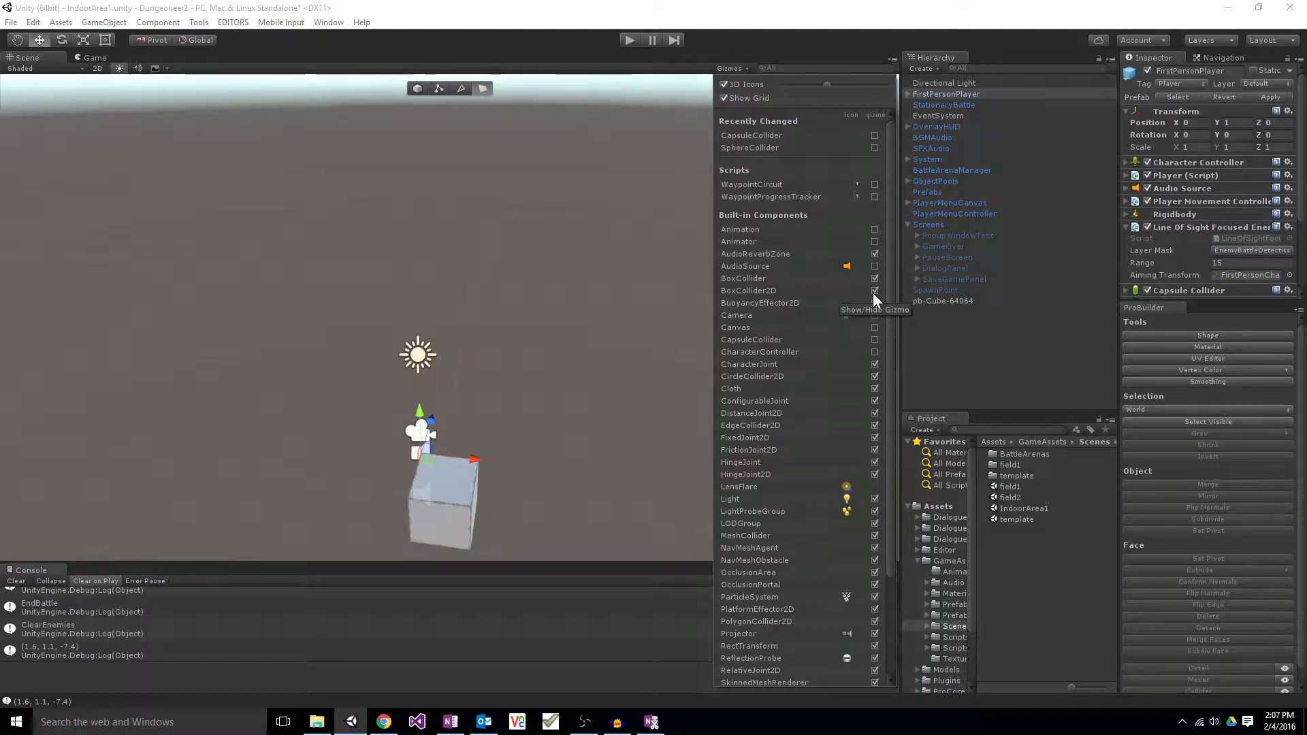
{"action": "scroll", "coordinate": [812, 394], "scroll_direction": "down", "scroll_amount": 3}
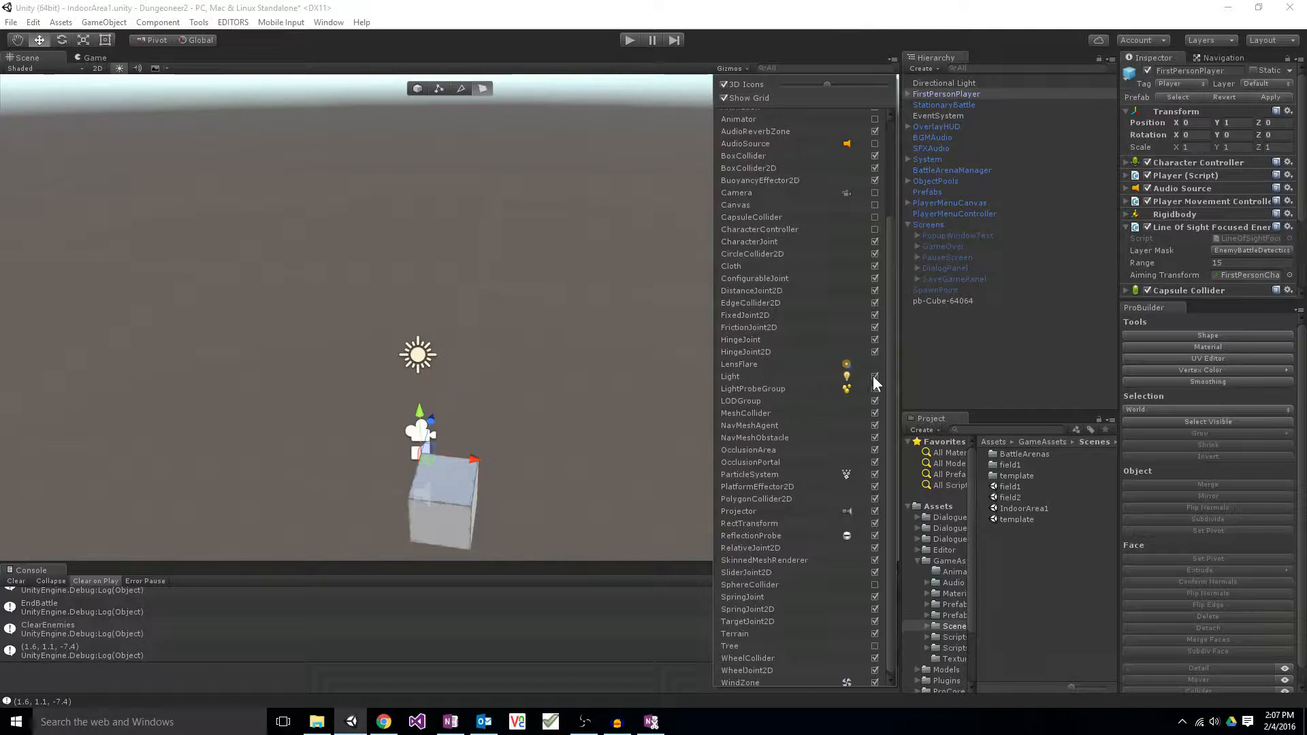
{"action": "left_click", "coordinate": [875, 377]}
{"action": "scroll", "coordinate": [872, 388], "scroll_direction": "down", "scroll_amount": 1}
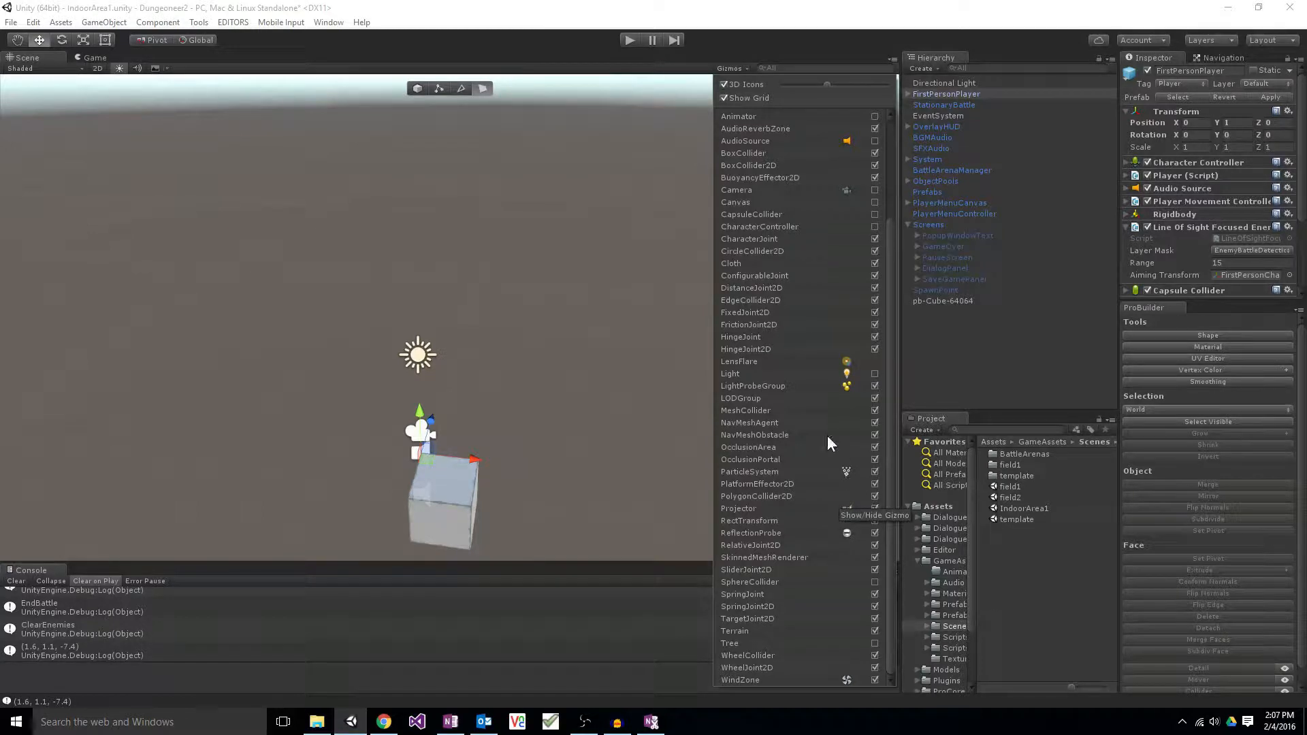
{"action": "scroll", "coordinate": [789, 433], "scroll_direction": "up", "scroll_amount": 5}
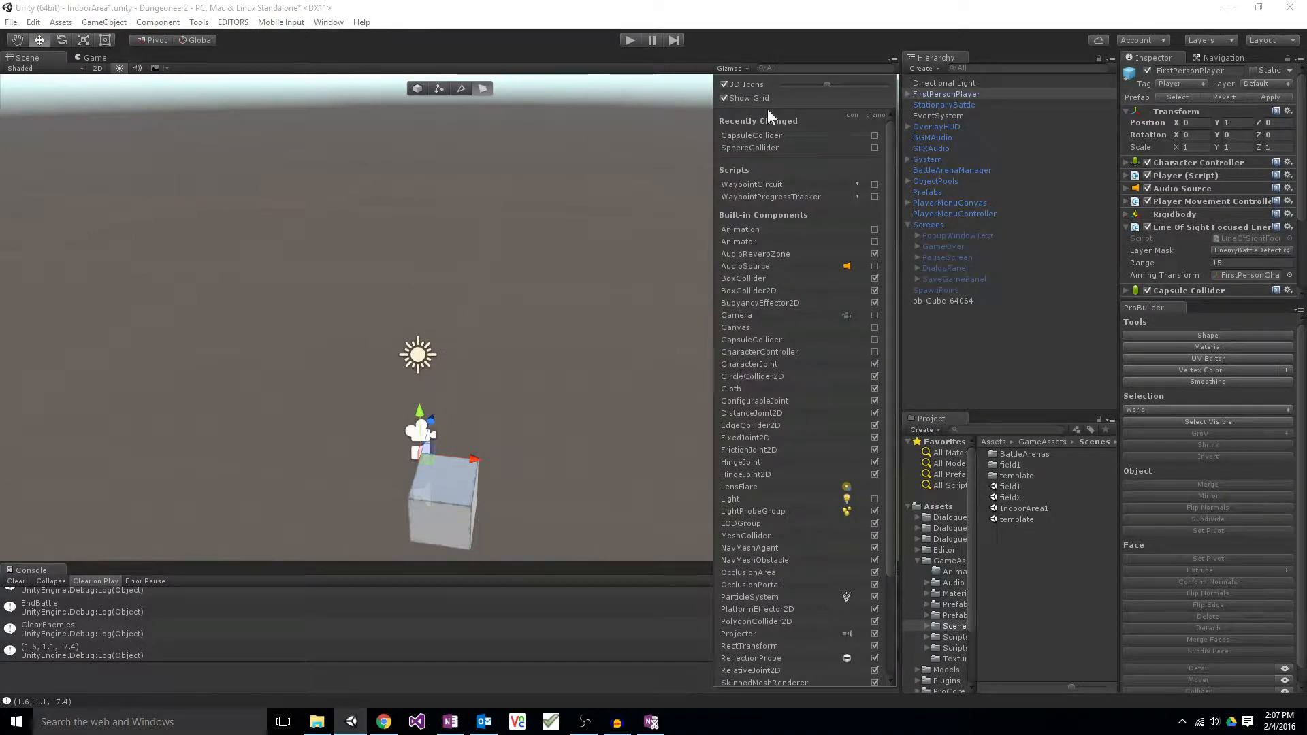
Step: Toggle the 3D Icons and Show Grid options off and on to compare their effect on the scene view
{"action": "left_click", "coordinate": [723, 87]}
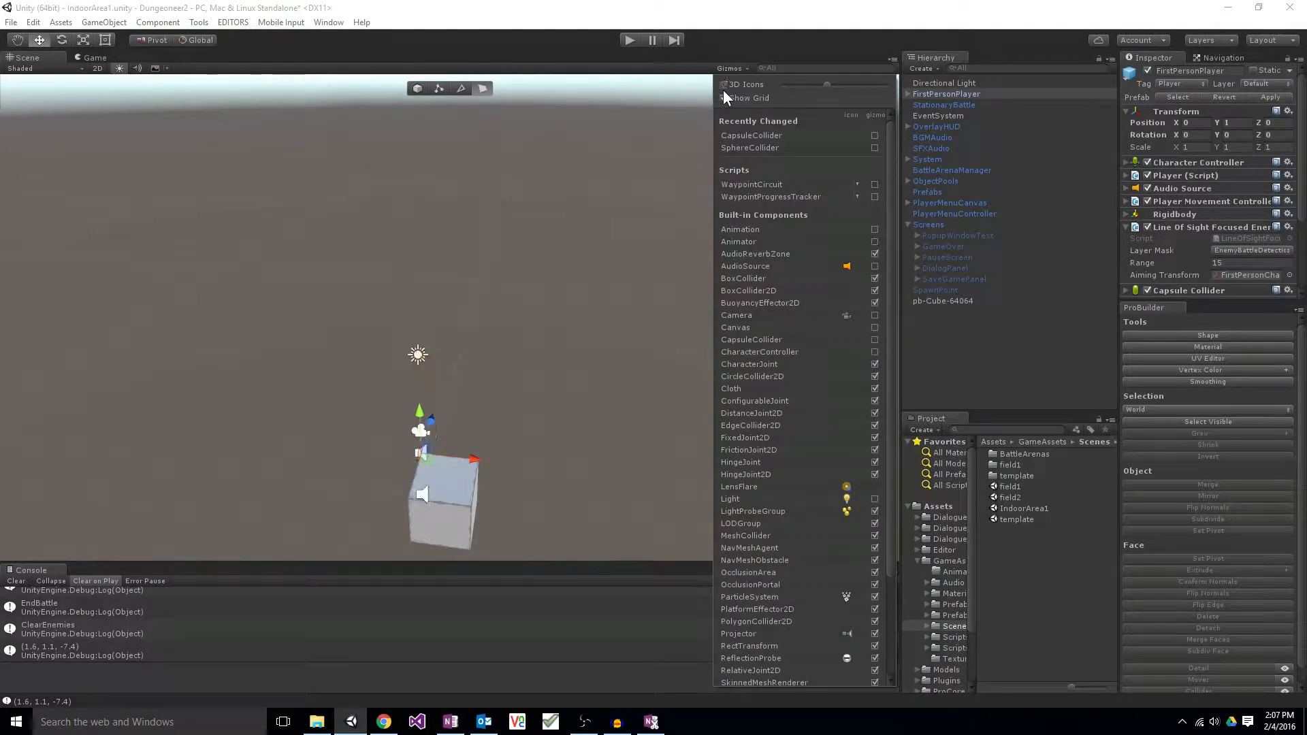
{"action": "left_click", "coordinate": [724, 97]}
{"action": "left_click", "coordinate": [723, 84]}
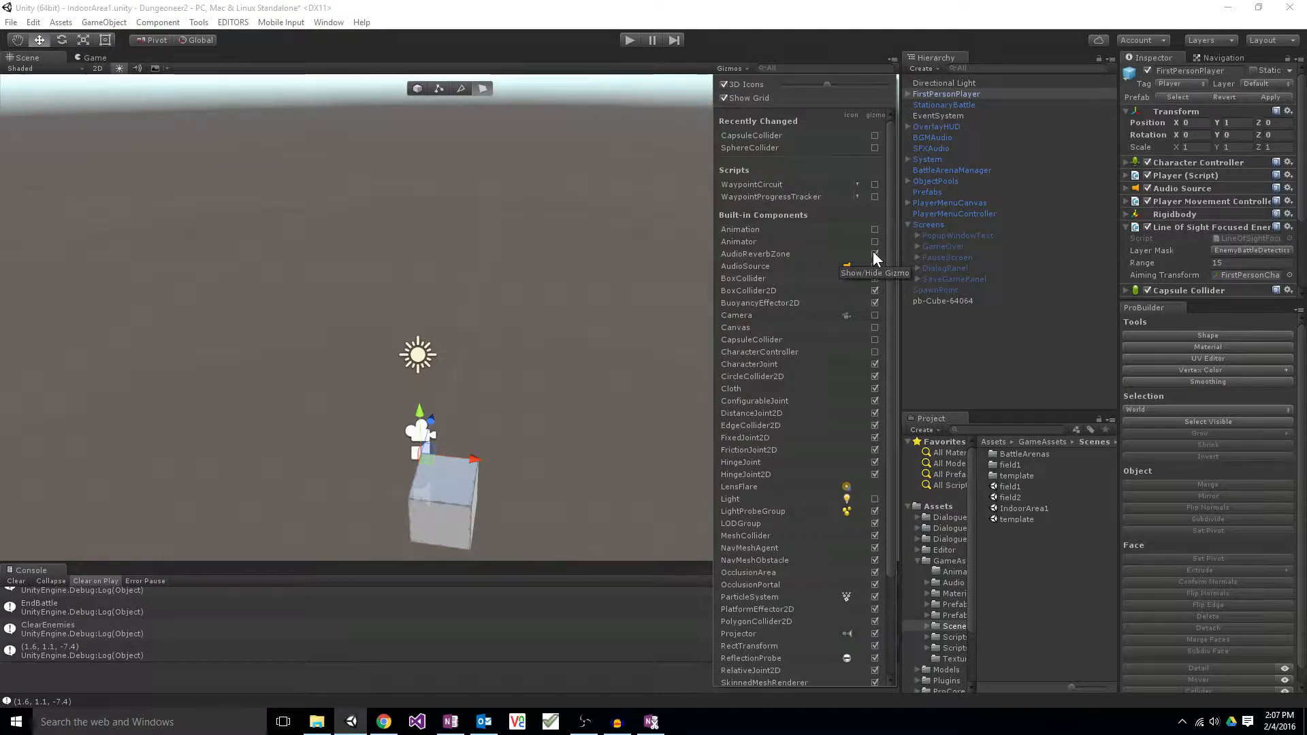
Step: Turn off the gizmos of the remaining built-in components from AudioReverbZone through HingeJoint2D
{"action": "left_click", "coordinate": [875, 279]}
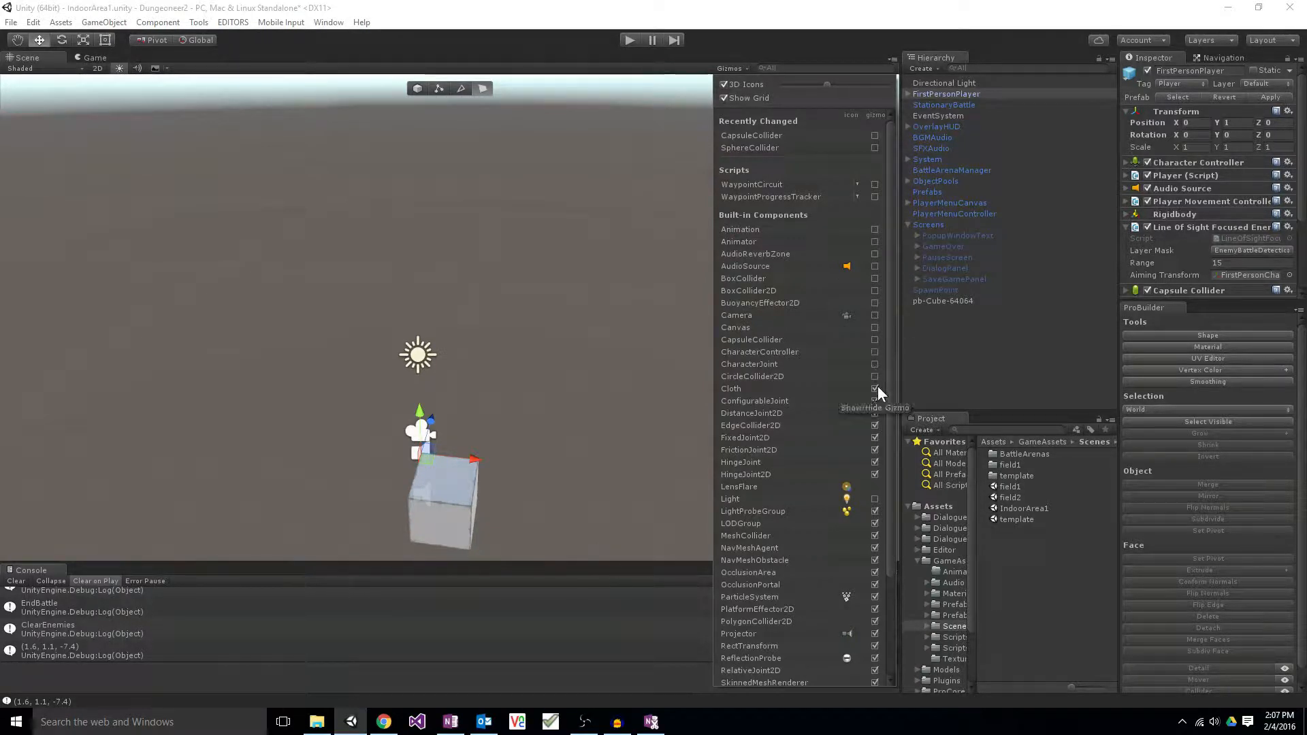
{"action": "left_click", "coordinate": [876, 440]}
{"action": "left_click", "coordinate": [876, 447]}
{"action": "left_click", "coordinate": [876, 459]}
{"action": "left_click", "coordinate": [876, 473]}
Step: Turn off the LightProbeGroup, LODGroup, MeshCollider and NavMeshAgent gizmos and close the gizmo settings
{"action": "scroll", "coordinate": [870, 485], "scroll_direction": "down", "scroll_amount": 2}
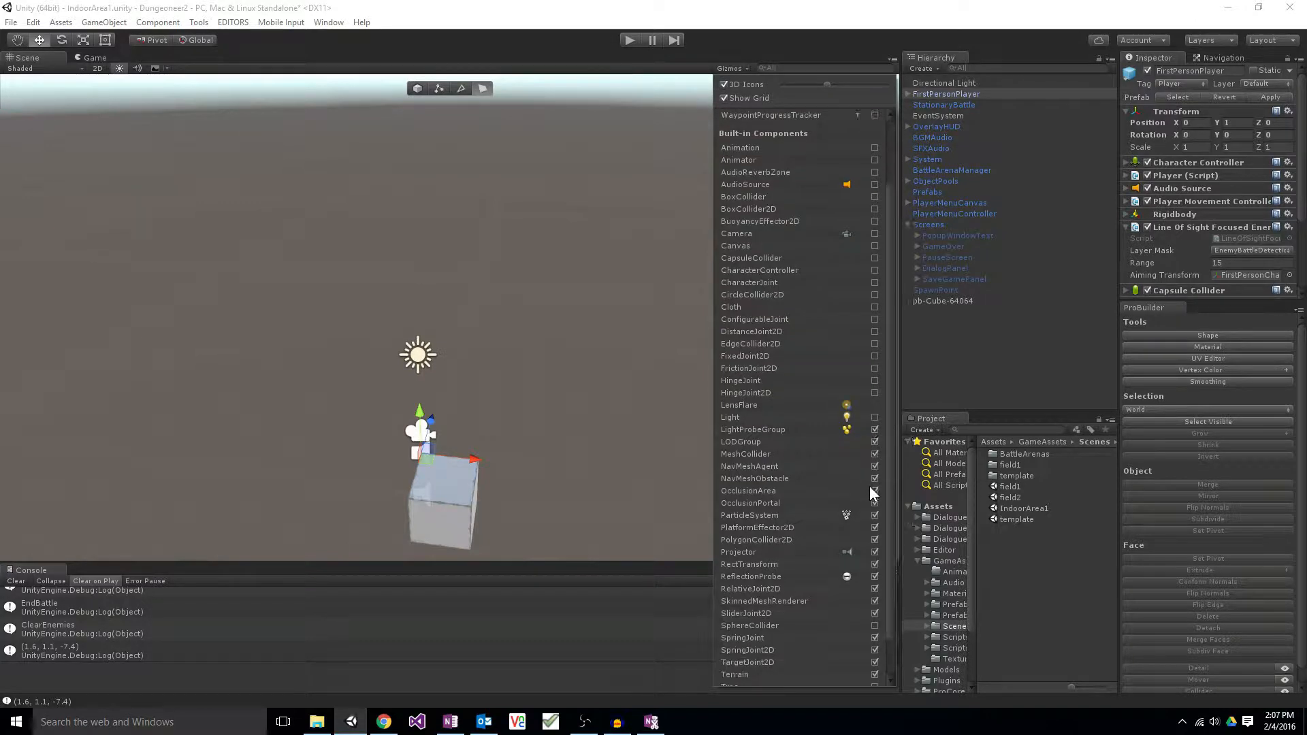
{"action": "scroll", "coordinate": [870, 486], "scroll_direction": "down", "scroll_amount": 1}
{"action": "left_click", "coordinate": [874, 414]}
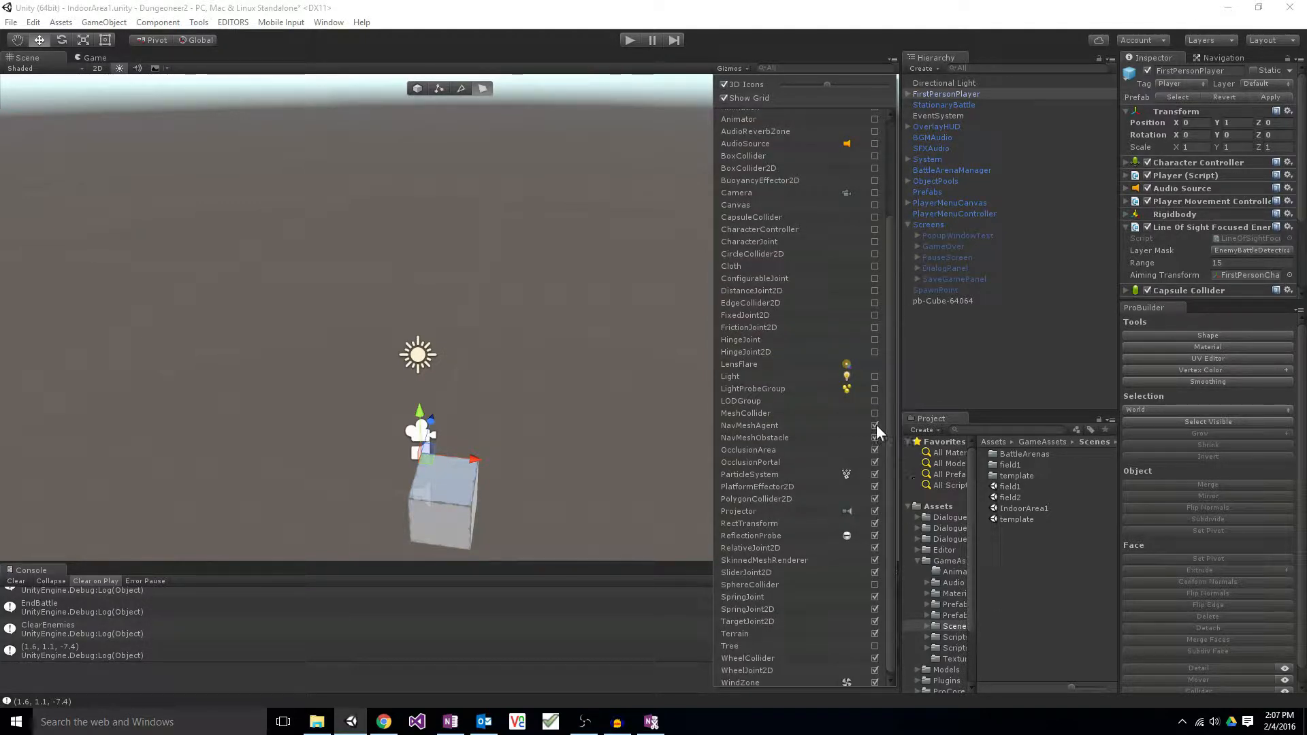
{"action": "left_click", "coordinate": [876, 426]}
{"action": "left_click", "coordinate": [939, 94]}
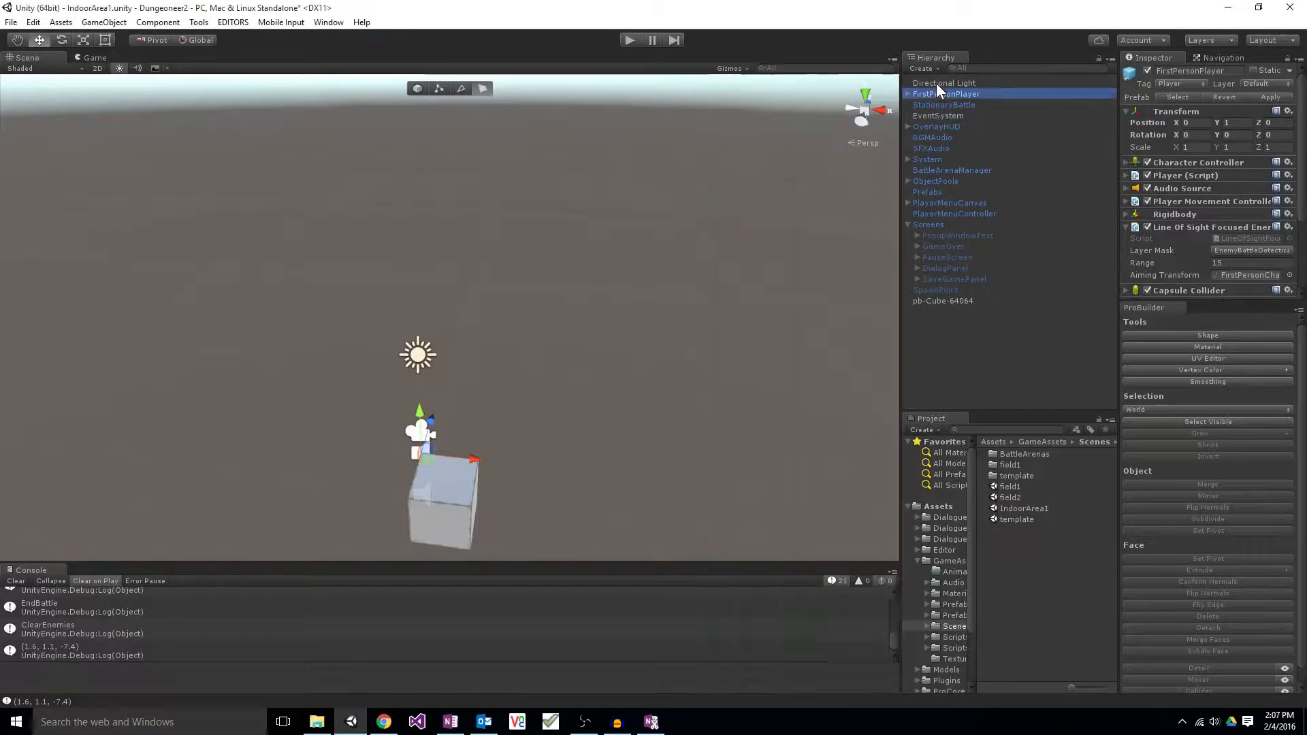
Step: Turn off the gizmos of the remaining built-in components from NavMeshObstacle through WindZone
{"action": "left_click", "coordinate": [741, 68]}
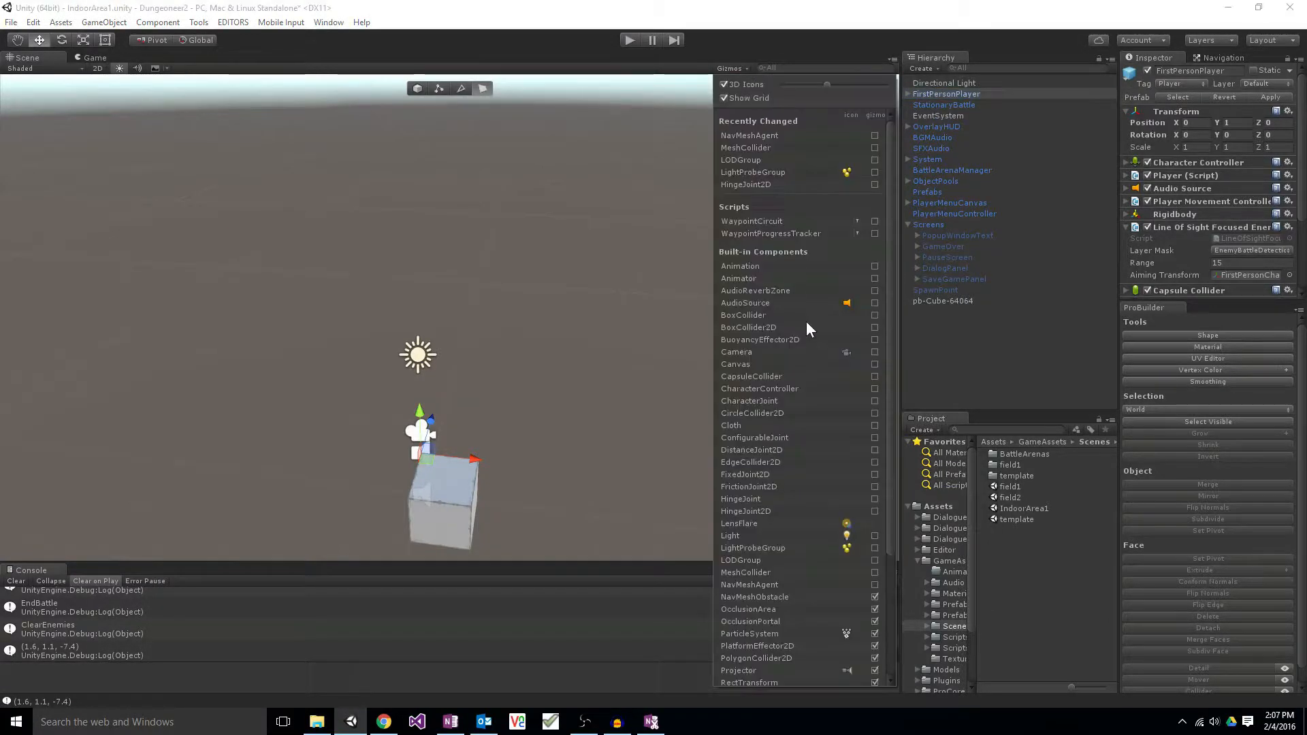
{"action": "scroll", "coordinate": [805, 320], "scroll_direction": "down", "scroll_amount": 5}
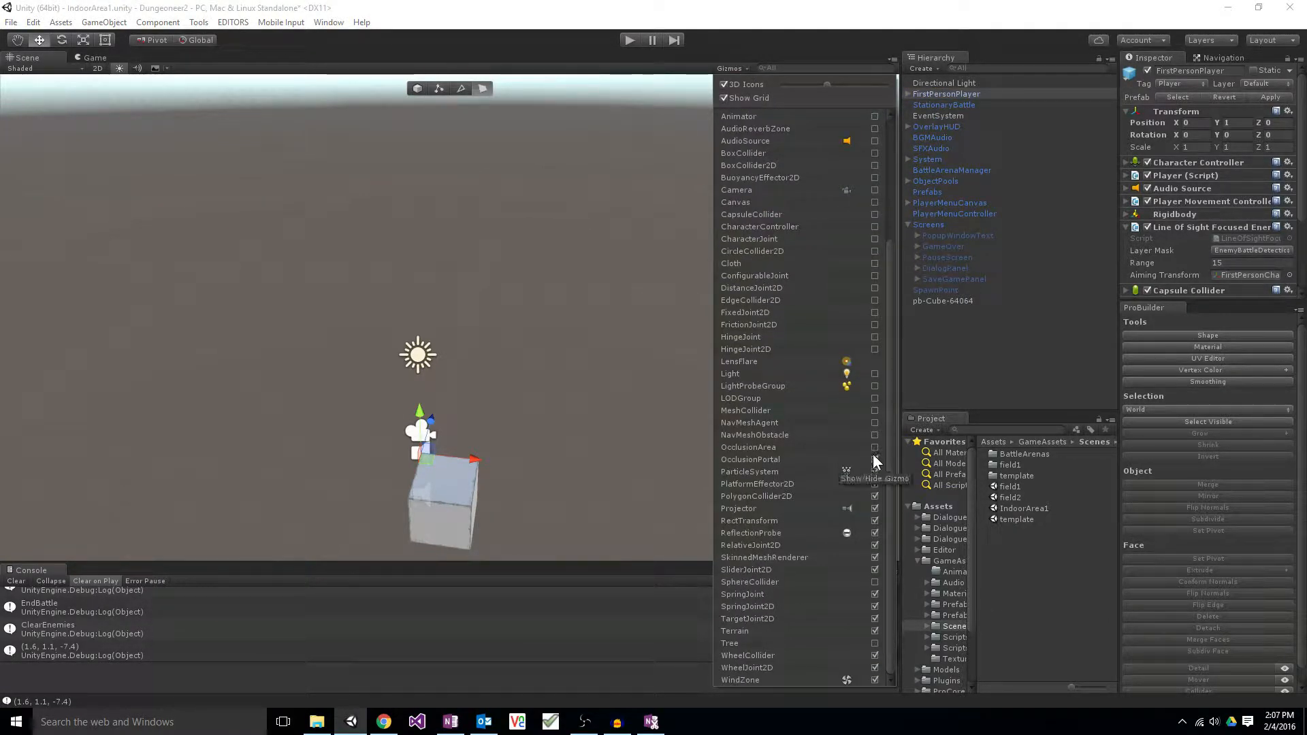
{"action": "left_click", "coordinate": [875, 473]}
{"action": "left_click", "coordinate": [872, 542]}
{"action": "left_click", "coordinate": [730, 68]}
{"action": "left_click", "coordinate": [874, 545]}
{"action": "left_click", "coordinate": [874, 606]}
{"action": "left_click", "coordinate": [874, 618]}
{"action": "left_click", "coordinate": [873, 633]}
Step: Hide the scene icons of AudioSource, Camera, LensFlare, Light and LightProbeGroup in the gizmo settings
{"action": "scroll", "coordinate": [774, 525], "scroll_direction": "up", "scroll_amount": 4}
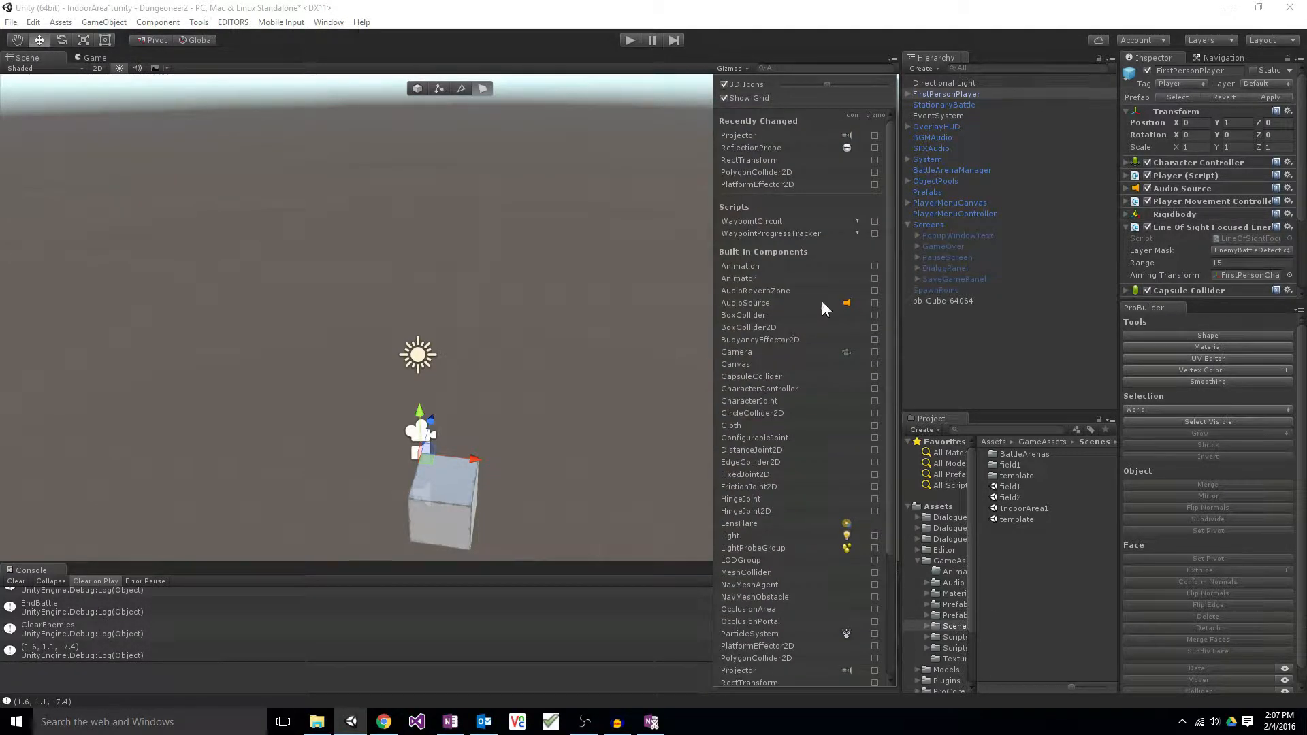
{"action": "scroll", "coordinate": [849, 355], "scroll_direction": "down", "scroll_amount": 2}
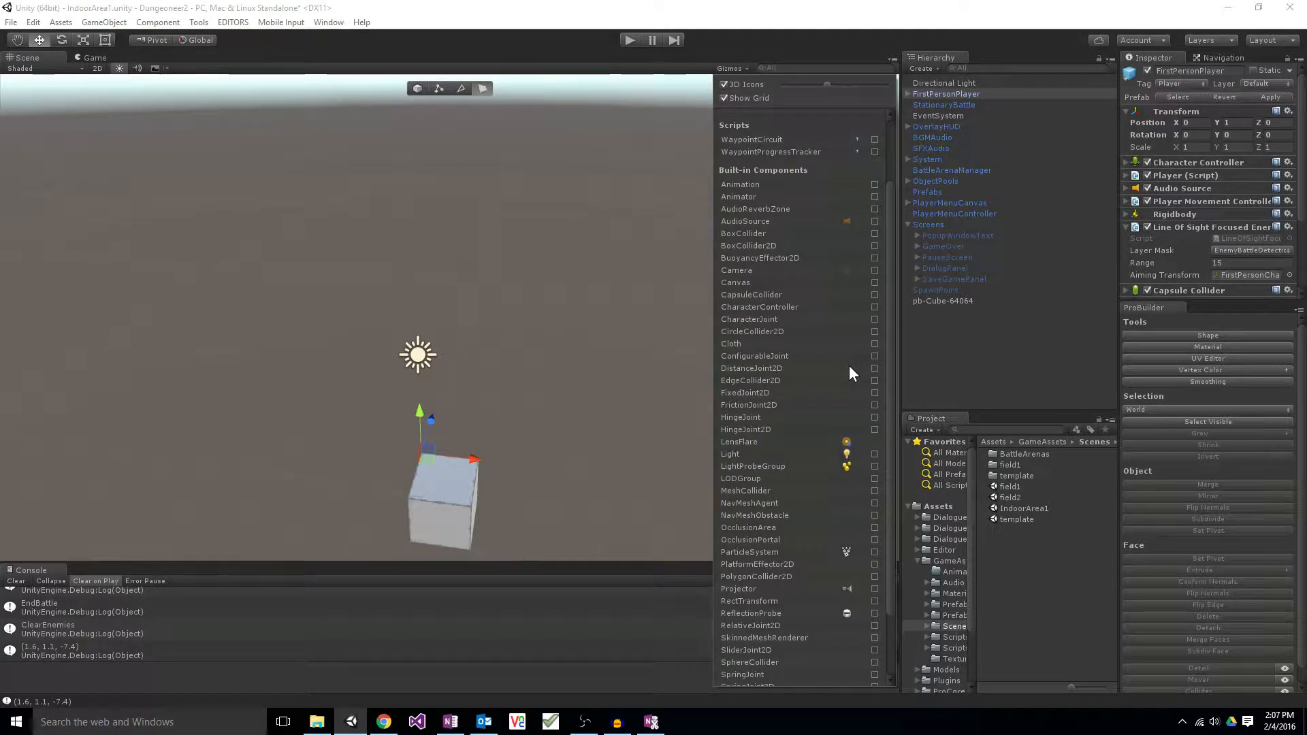
{"action": "scroll", "coordinate": [846, 465], "scroll_direction": "down", "scroll_amount": 2}
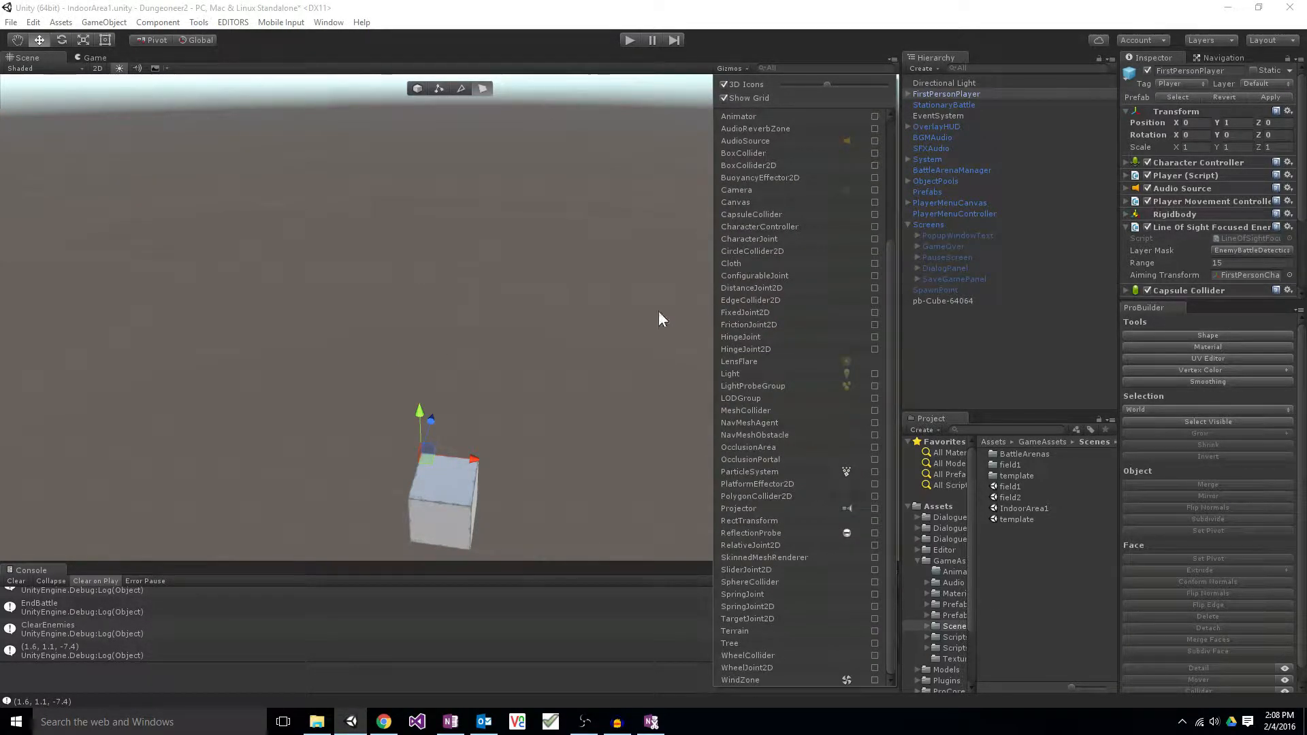
Step: Close the gizmo settings, frame the ProBuilder cube in the scene view and look at it from several sides
{"action": "right_click_drag", "start_coordinate": [411, 283], "coordinate": [320, 403]}
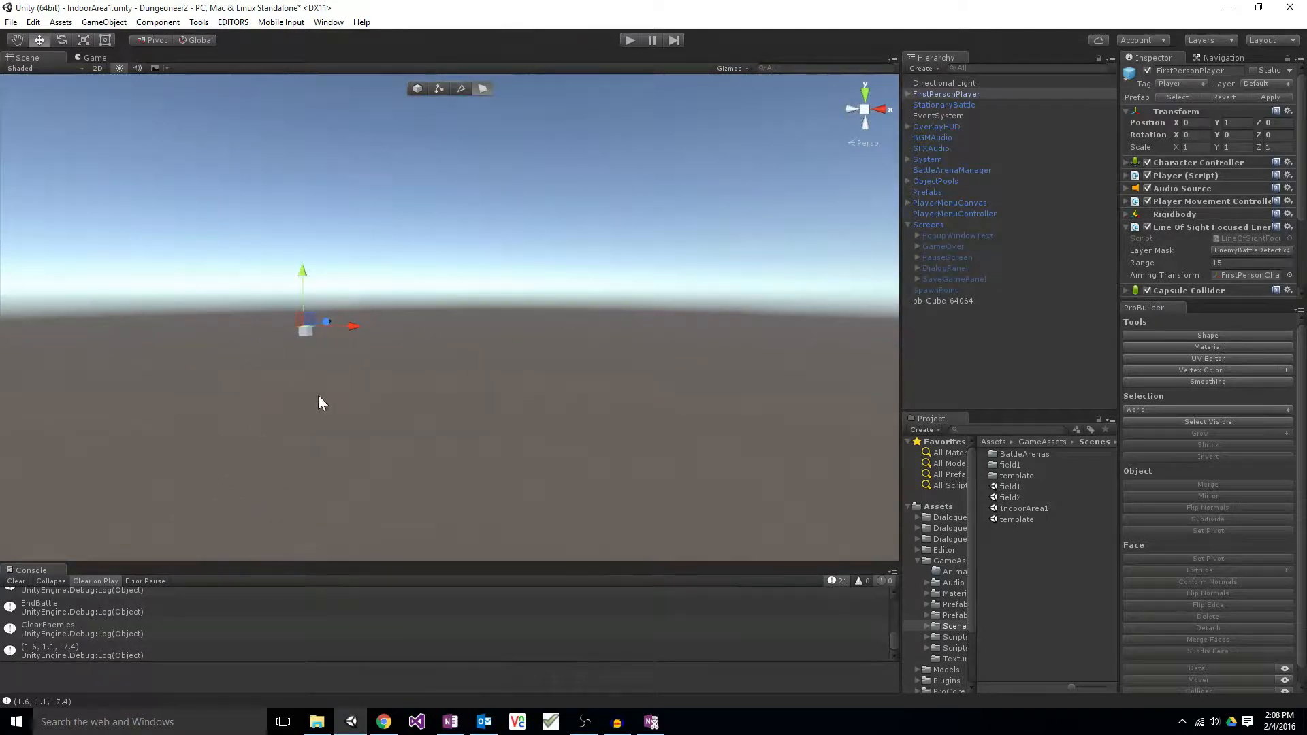
{"action": "double_click", "coordinate": [963, 300]}
{"action": "right_click_drag", "start_coordinate": [470, 338], "coordinate": [524, 350]}
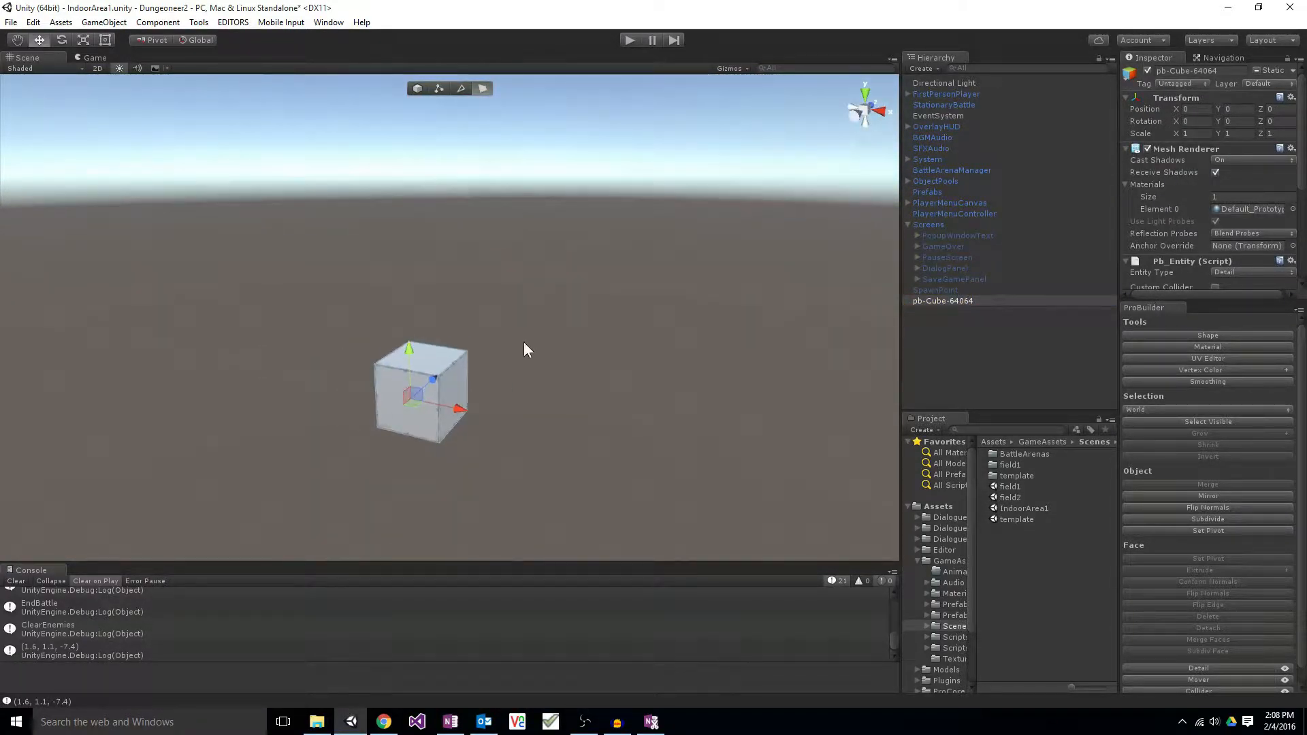
{"action": "right_click_drag", "start_coordinate": [585, 309], "coordinate": [557, 338]}
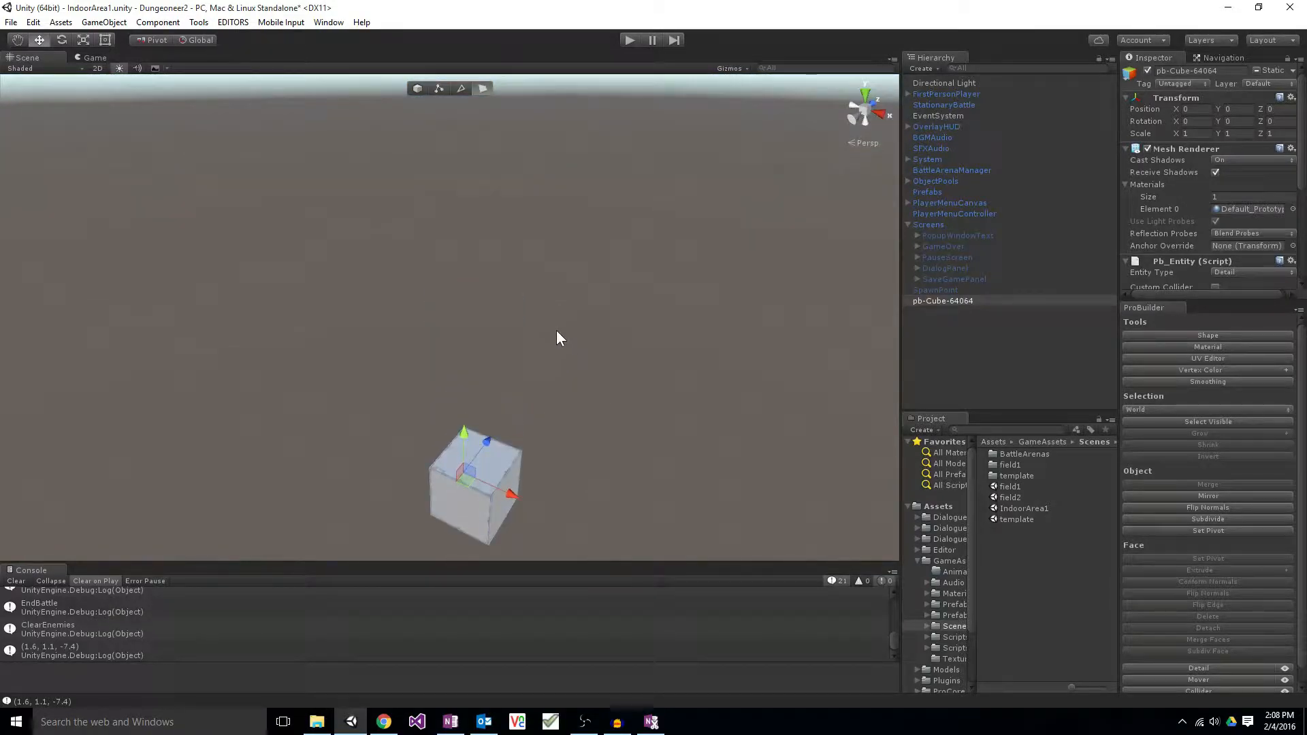
{"action": "right_click_drag", "start_coordinate": [431, 198], "coordinate": [427, 251]}
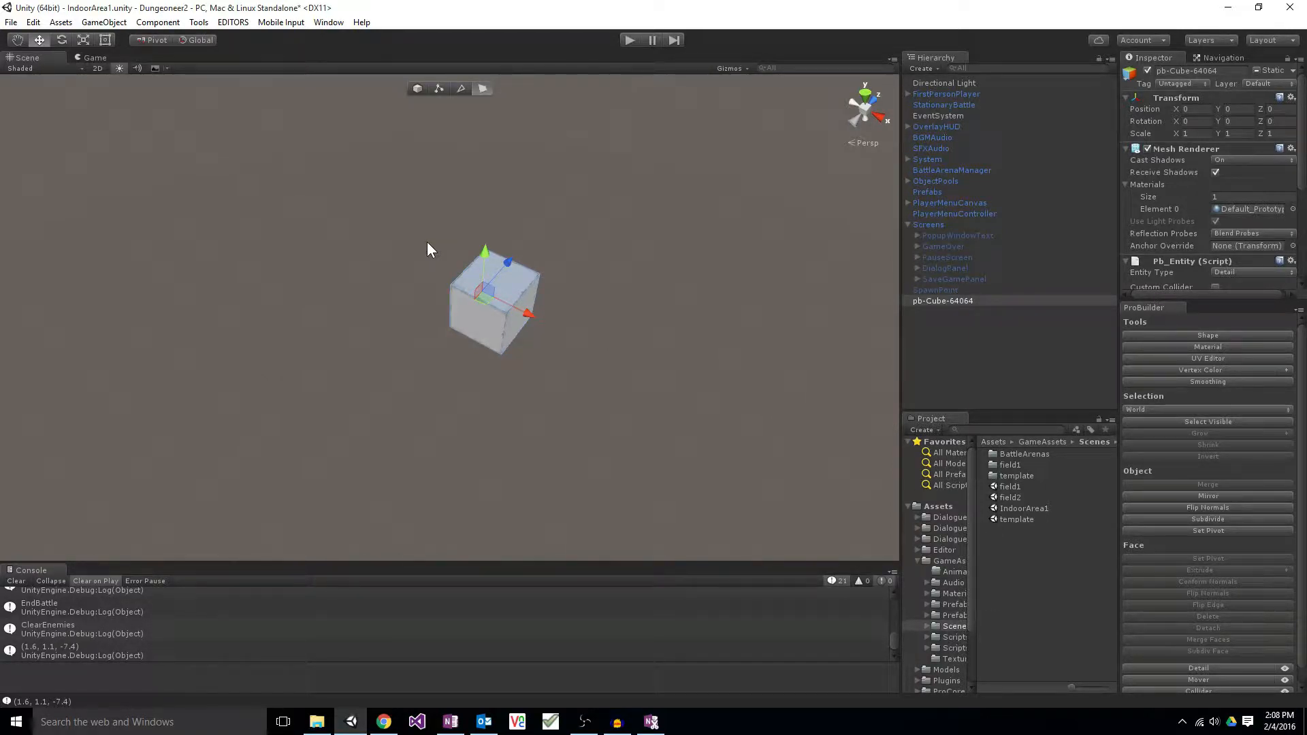
{"action": "right_click_drag", "start_coordinate": [427, 242], "coordinate": [258, 276]}
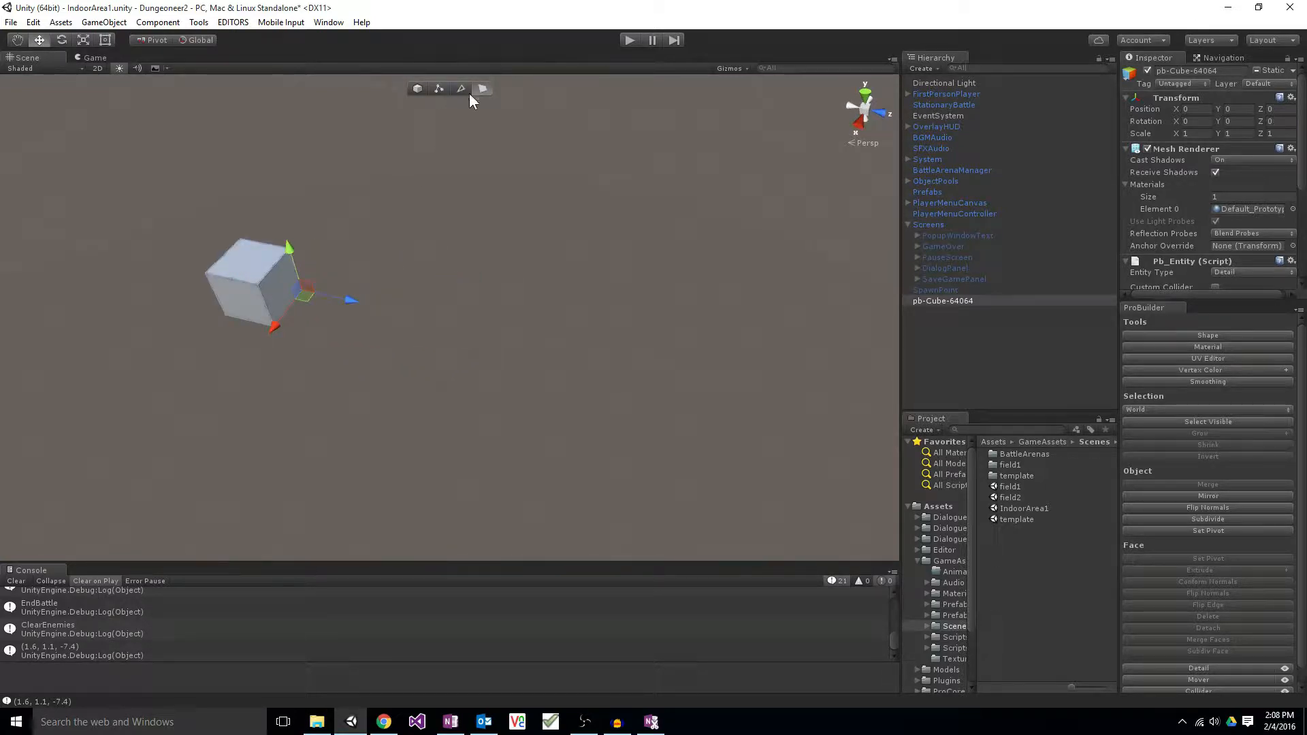
Step: Try to select a side face of the cube directly in the scene view, switching between ProBuilder's edge and face modes
{"action": "left_click", "coordinate": [281, 283]}
{"action": "left_click", "coordinate": [270, 287]}
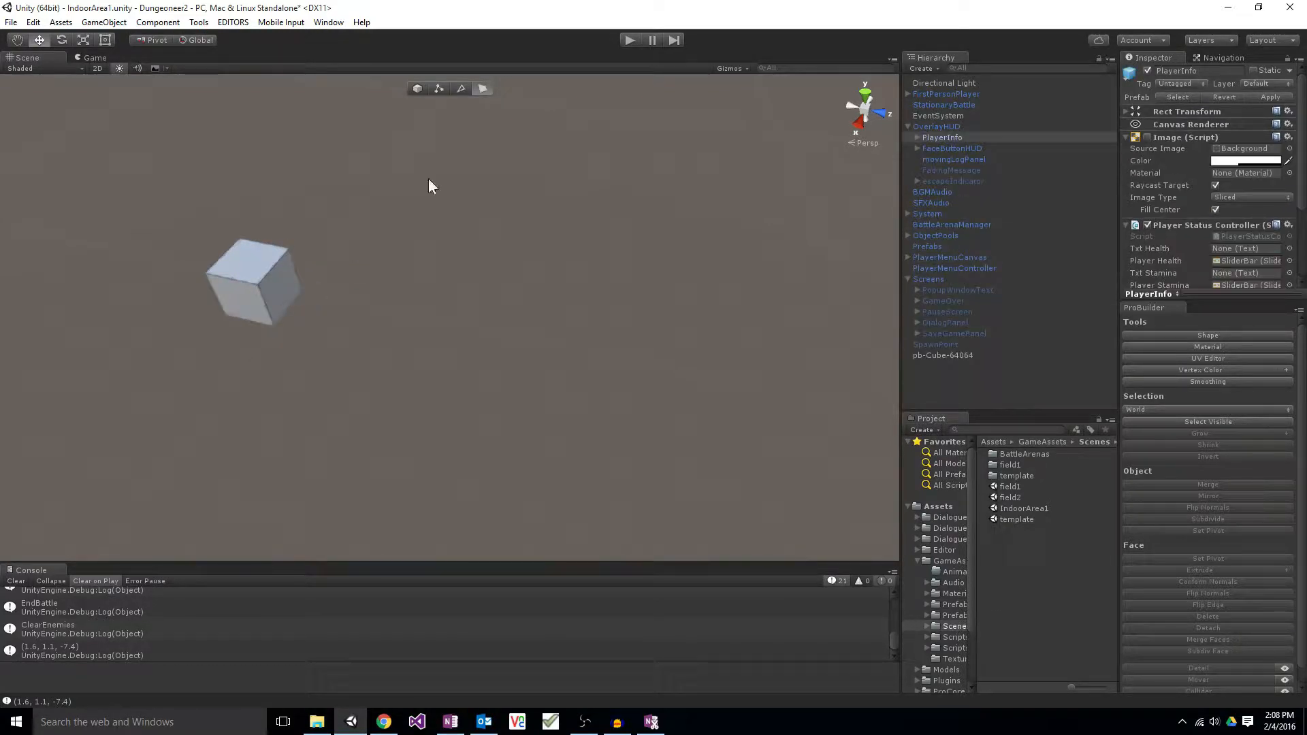
{"action": "left_click", "coordinate": [461, 92]}
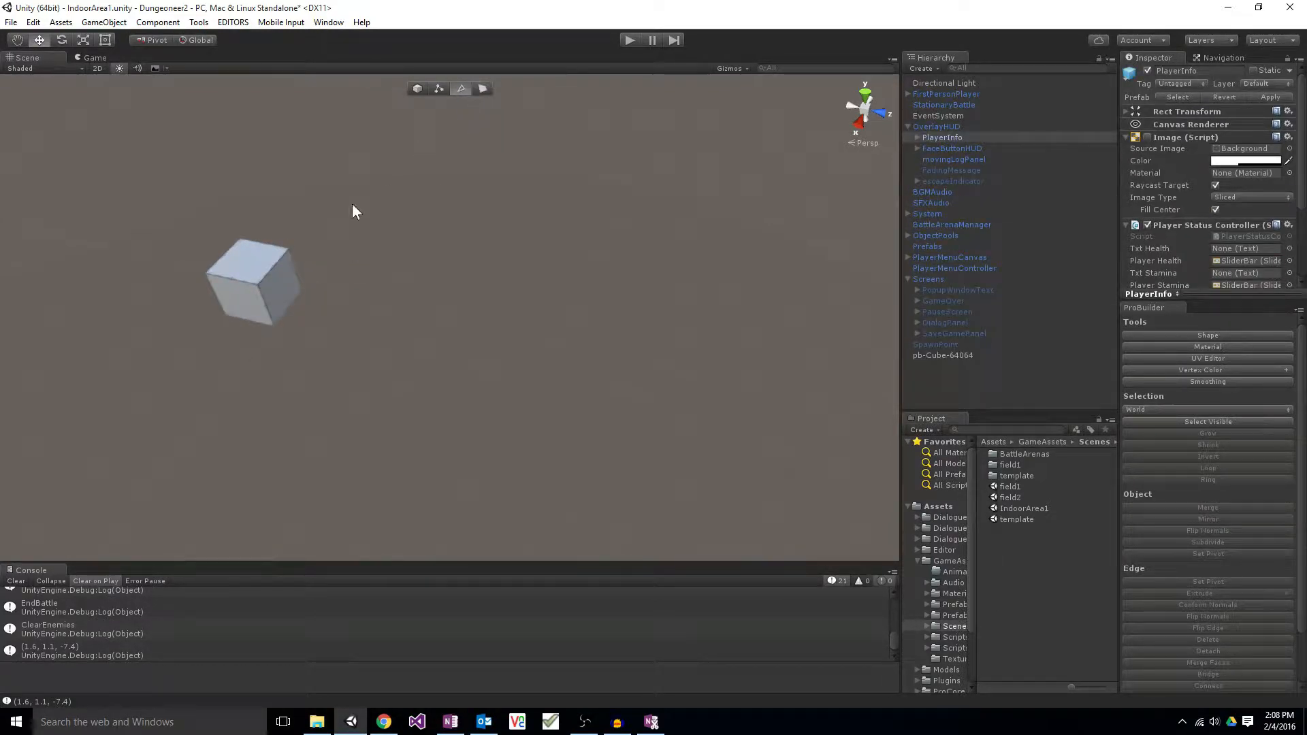
{"action": "left_click", "coordinate": [279, 283]}
{"action": "left_click", "coordinate": [279, 283]}
{"action": "left_click", "coordinate": [482, 88]}
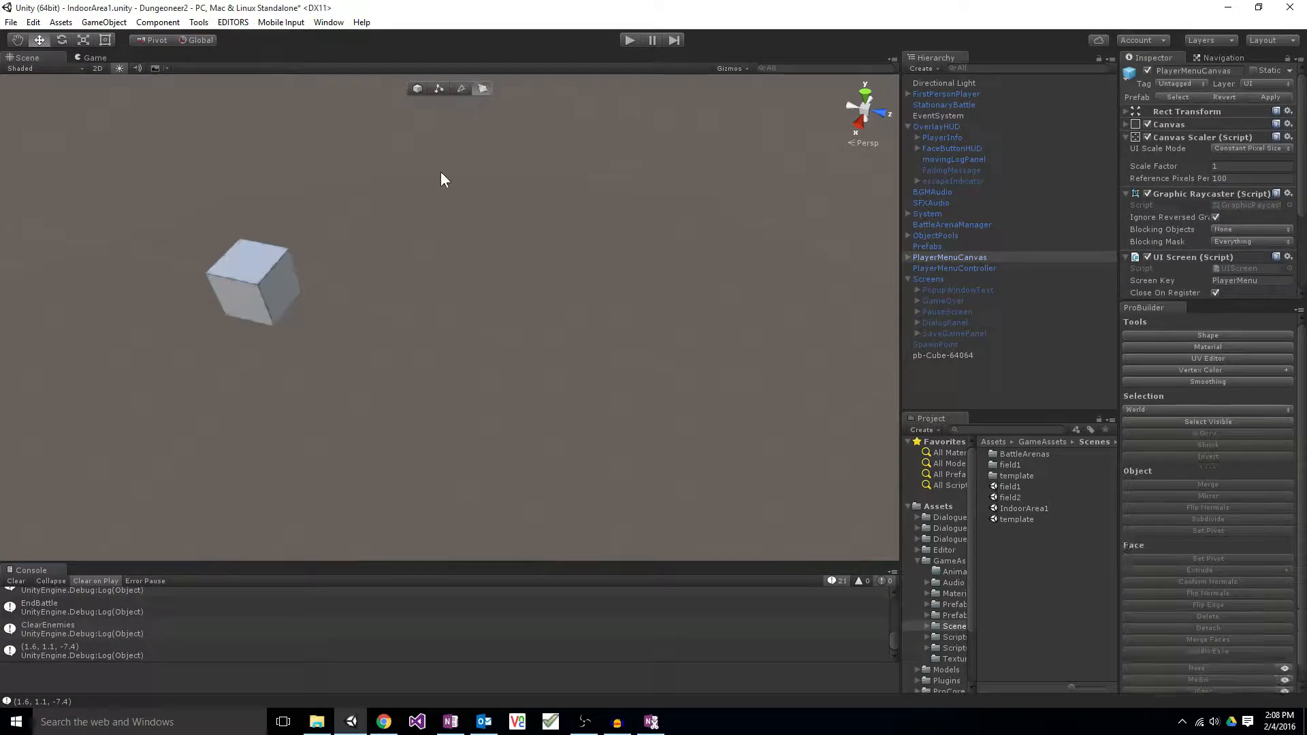
{"action": "left_click", "coordinate": [276, 296]}
{"action": "left_click", "coordinate": [277, 291]}
{"action": "left_click", "coordinate": [285, 288]}
{"action": "right_click_drag", "start_coordinate": [317, 288], "coordinate": [294, 284]}
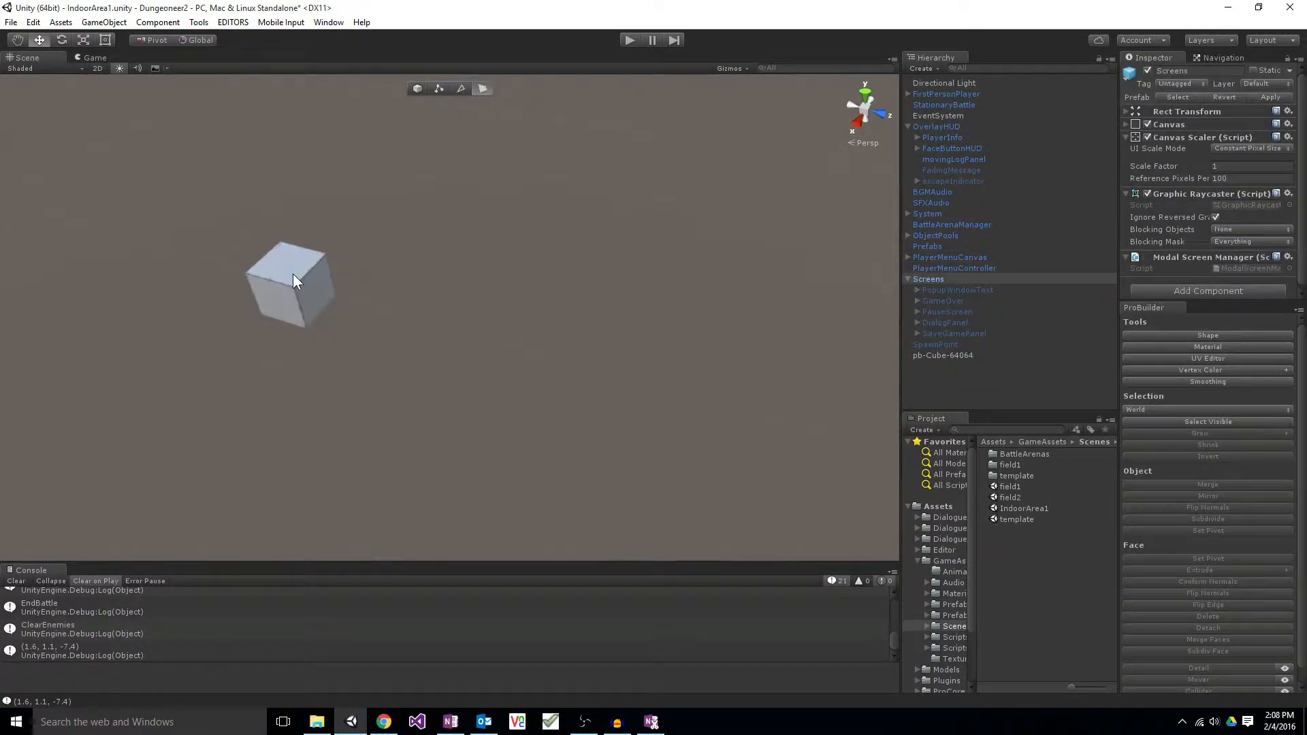
{"action": "left_click", "coordinate": [292, 274]}
Step: Select the ProBuilder cube, extrude its side face repeatedly along Z into a row, and extrude the row's side faces along X into a slab
{"action": "left_click", "coordinate": [944, 352]}
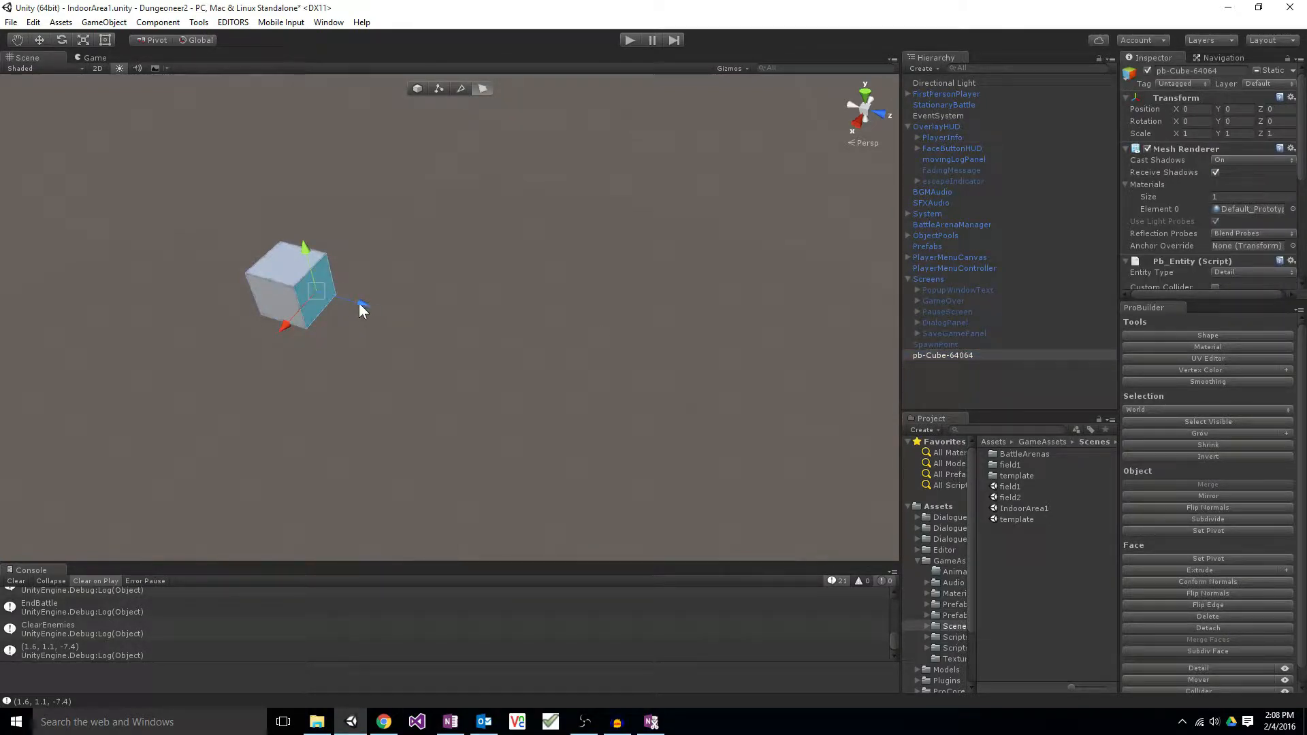
{"action": "left_click_drag", "start_coordinate": [358, 304], "coordinate": [336, 257], "text": "shift"}
{"action": "left_click", "coordinate": [325, 297]}
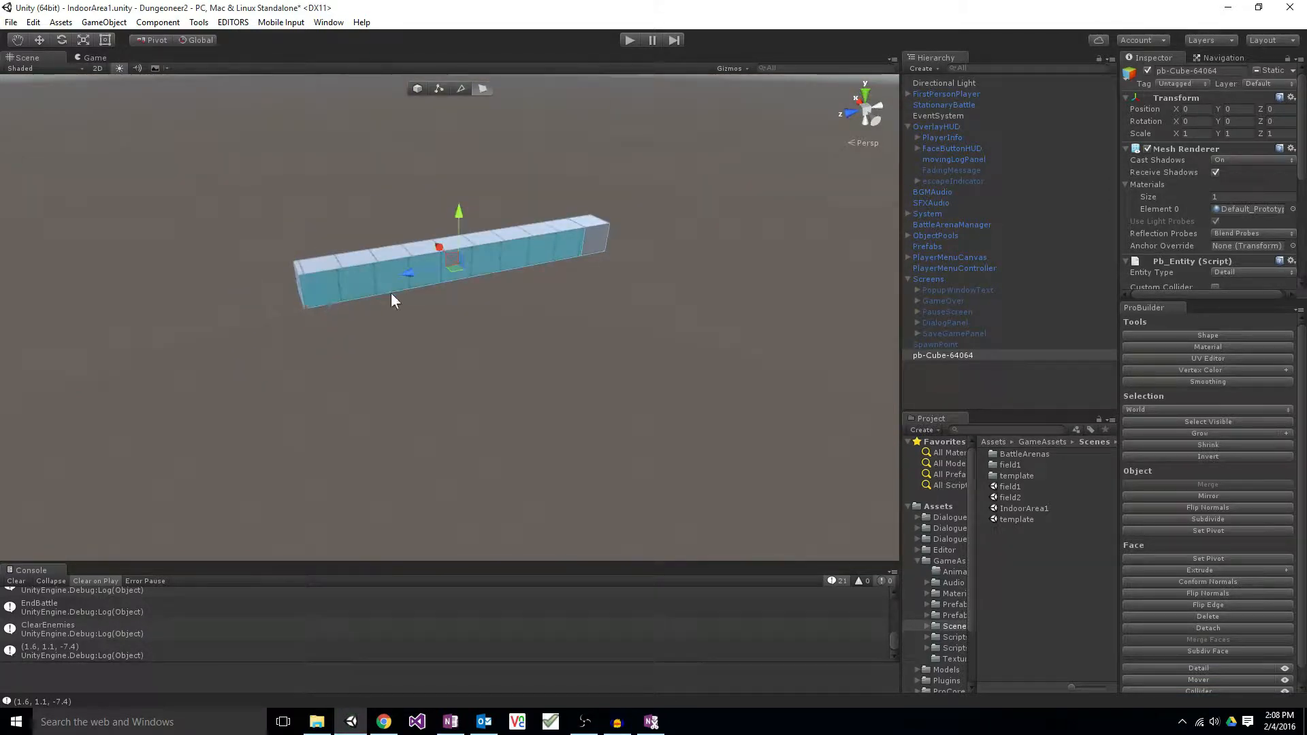
{"action": "left_click_drag", "start_coordinate": [437, 246], "coordinate": [499, 361], "text": "shift"}
Step: Extrude the protruding corner block's side face repeatedly along the slab's edge, and select the adjoining row of side faces
{"action": "left_click", "coordinate": [635, 300]}
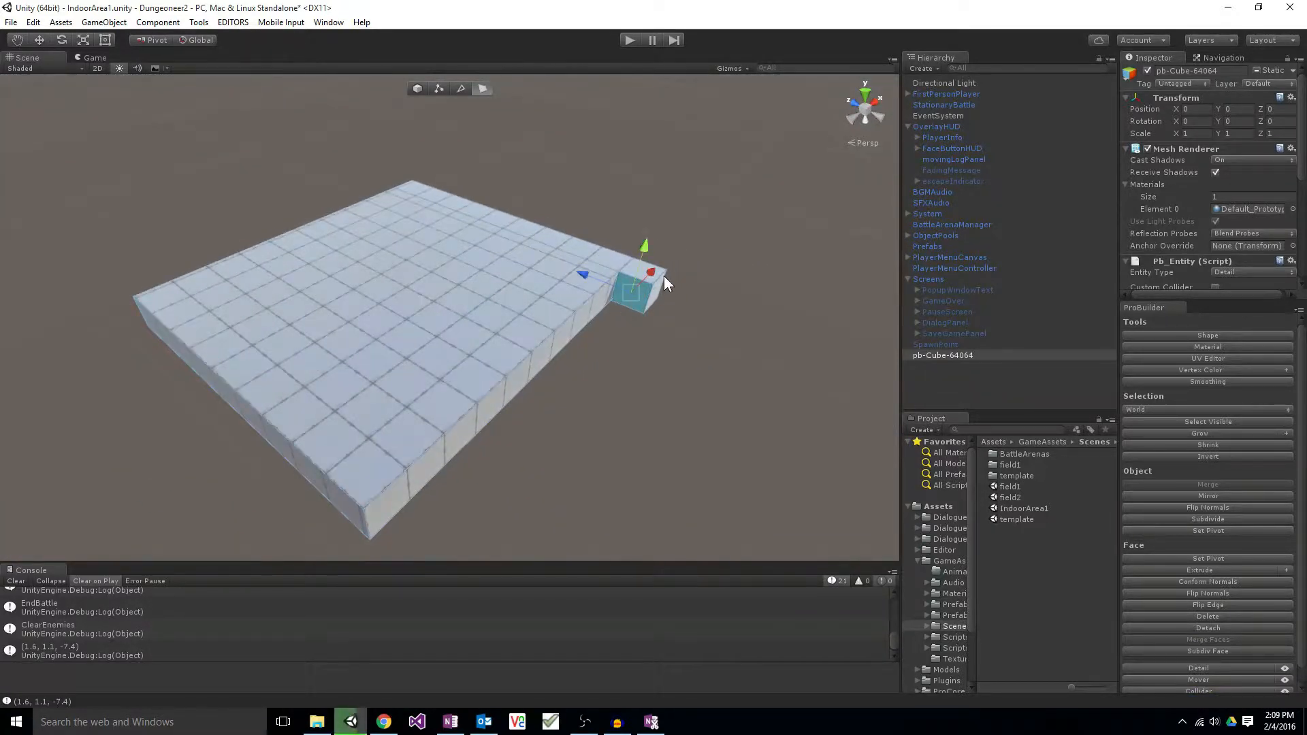
{"action": "left_click_drag", "start_coordinate": [655, 271], "coordinate": [415, 407], "text": "shift"}
{"action": "left_click", "coordinate": [418, 382]}
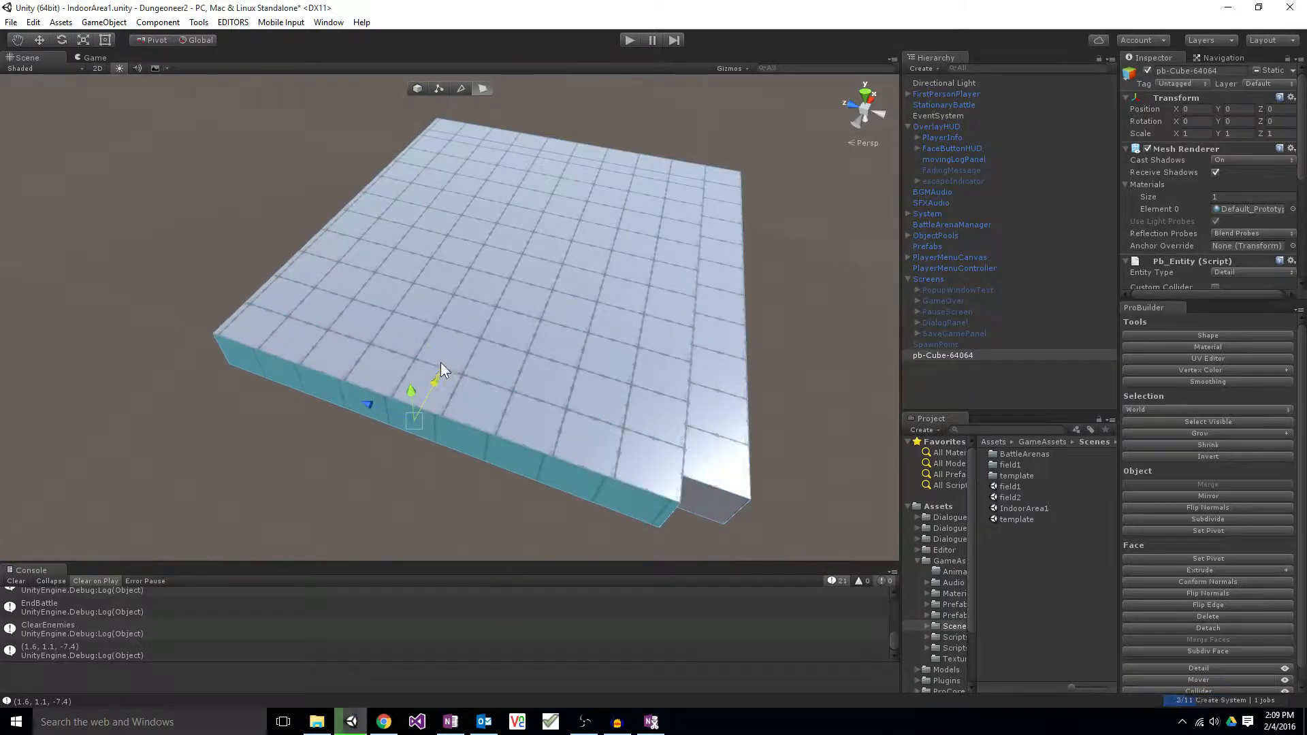
Step: Select the row of top faces along the slab's near edge and delete the ProBuilder object
{"action": "left_click_drag", "start_coordinate": [536, 435], "coordinate": [295, 430], "text": "alt"}
{"action": "left_click", "coordinate": [255, 350]}
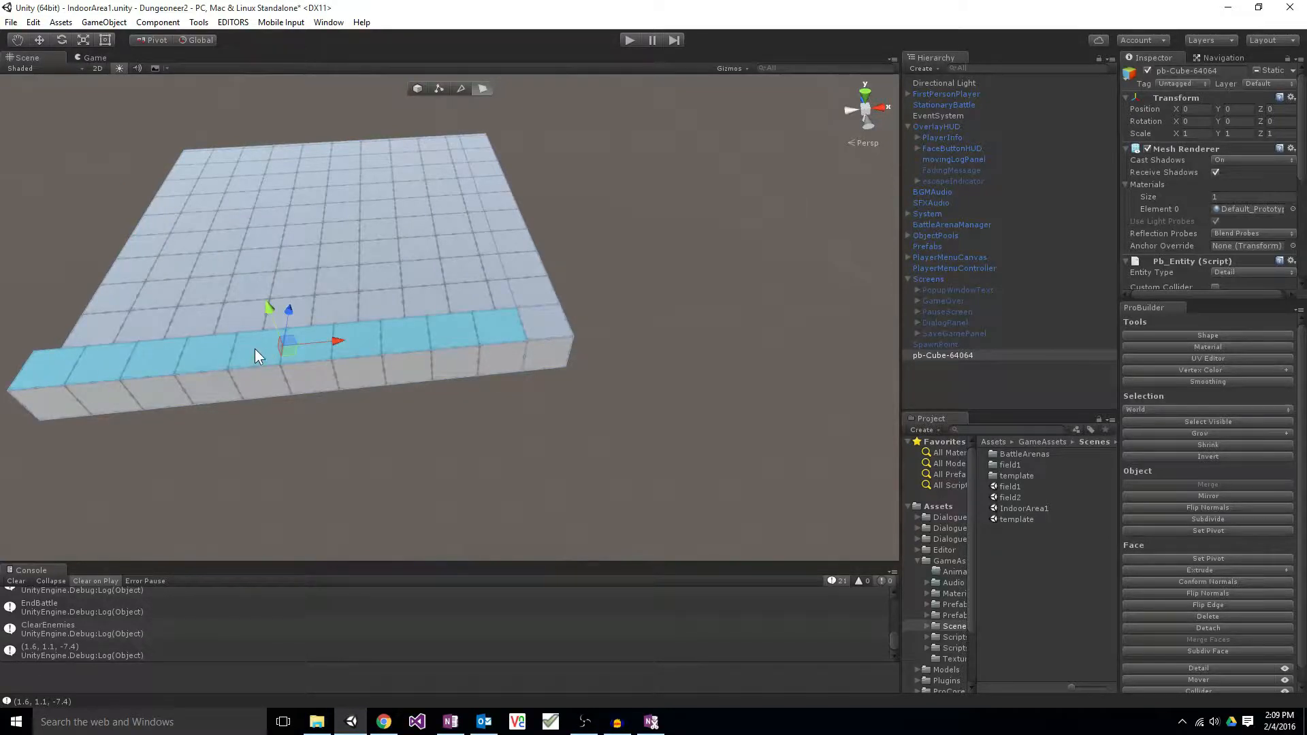
{"action": "key", "text": "Delete"}
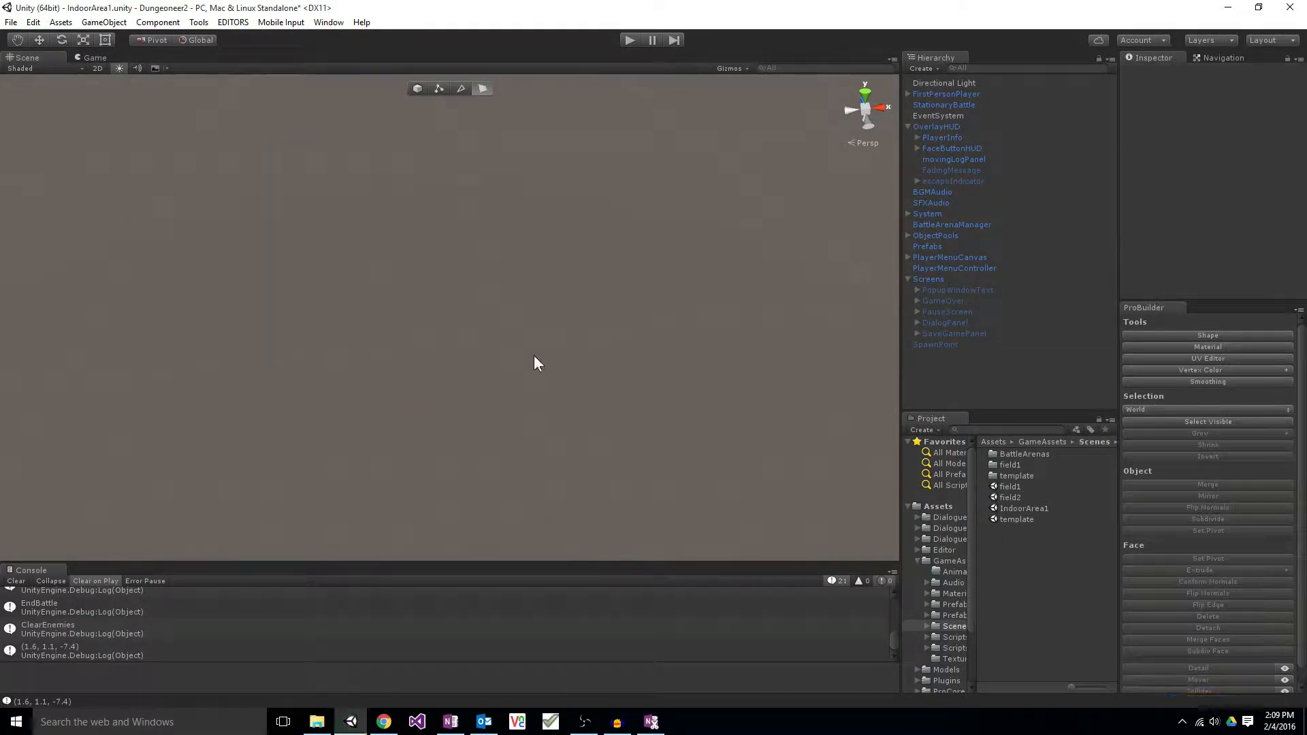
Step: Build a new 1 × 1 × 1 ProBuilder cube and select its top face
{"action": "left_click", "coordinate": [1195, 334]}
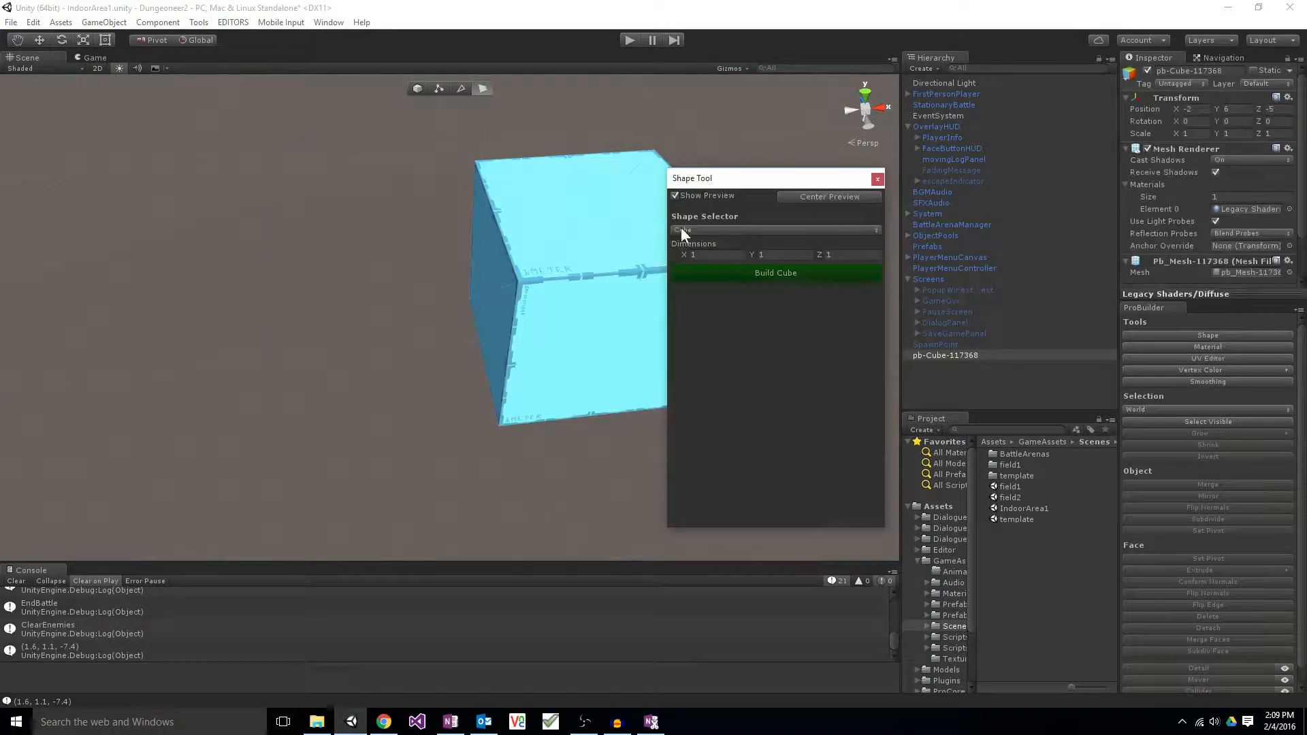
{"action": "left_click", "coordinate": [757, 275]}
{"action": "left_click", "coordinate": [627, 206]}
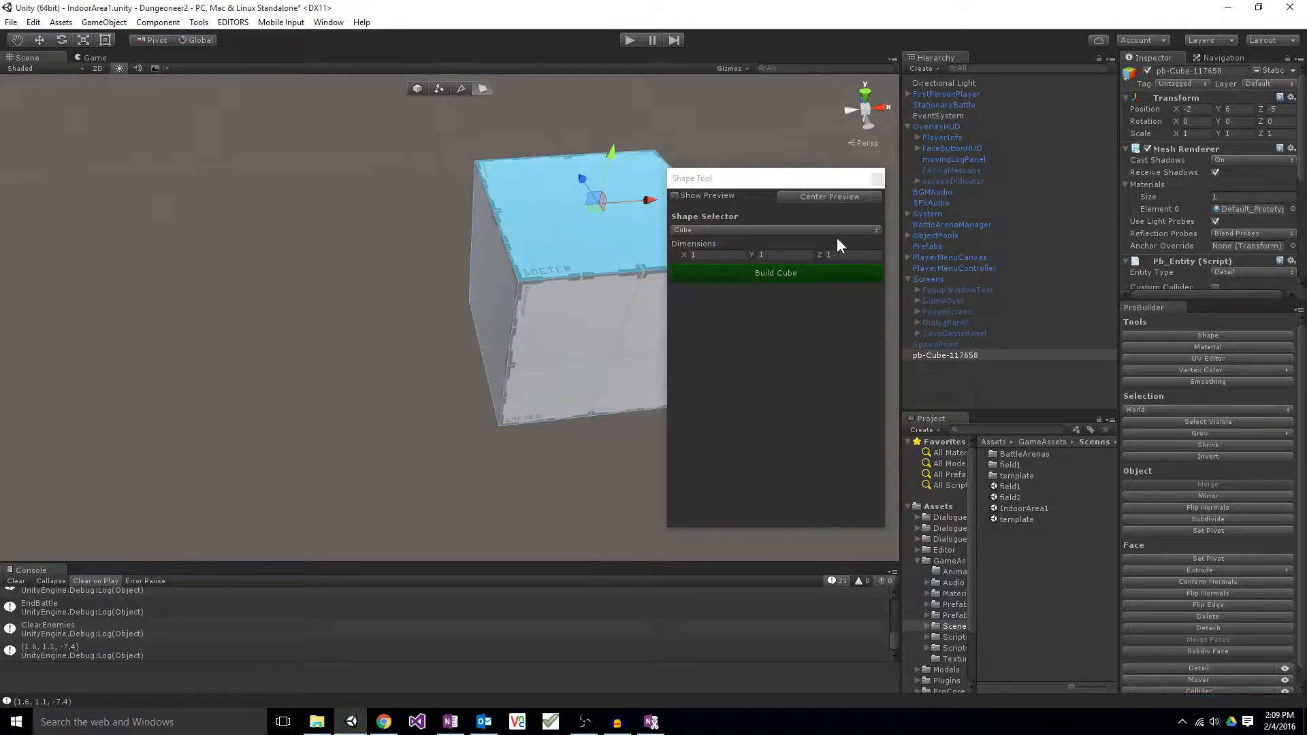
Step: Set the new cube's position to X 0, Y 0, Z 0 and close the Shape Tool
{"action": "left_click", "coordinate": [1187, 109]}
{"action": "type", "text": "0"}
{"action": "key", "text": "Tab"}
{"action": "type", "text": "0"}
{"action": "key", "text": "Tab"}
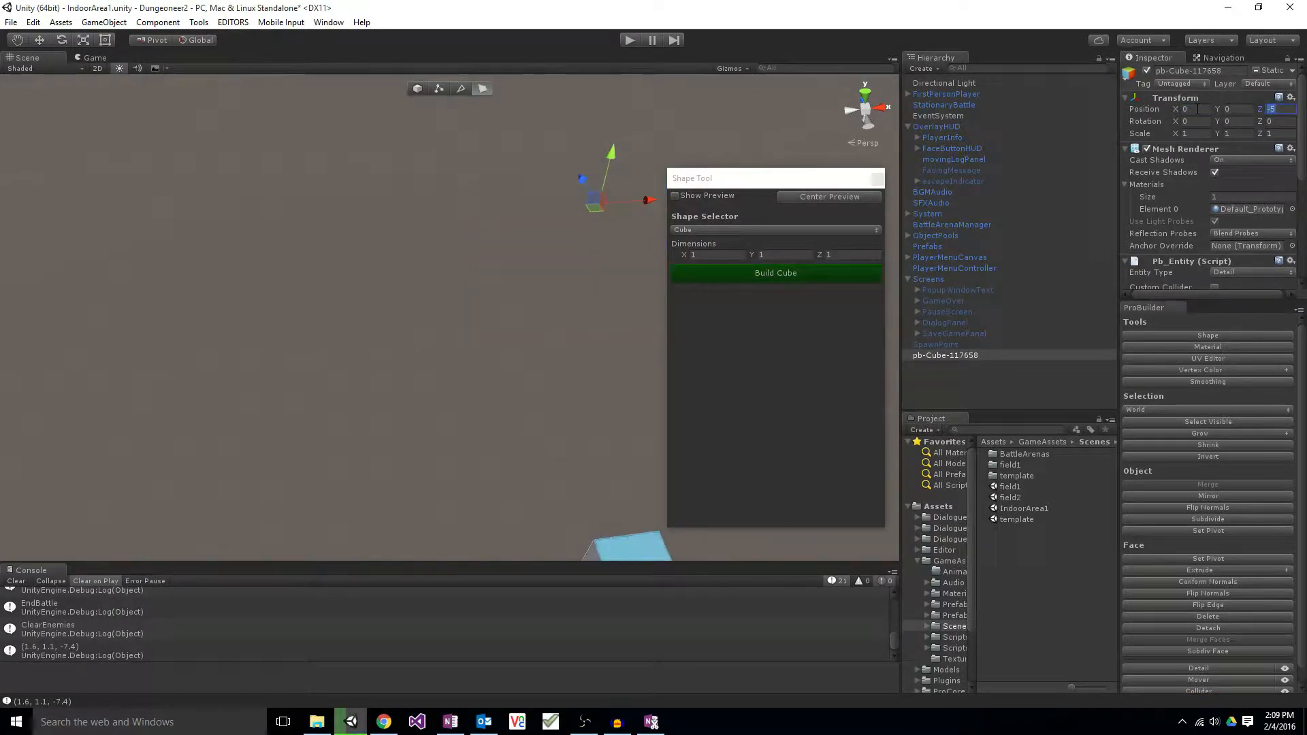
{"action": "type", "text": "0"}
{"action": "key", "text": "Escape"}
{"action": "left_click", "coordinate": [878, 184]}
{"action": "left_click", "coordinate": [877, 180]}
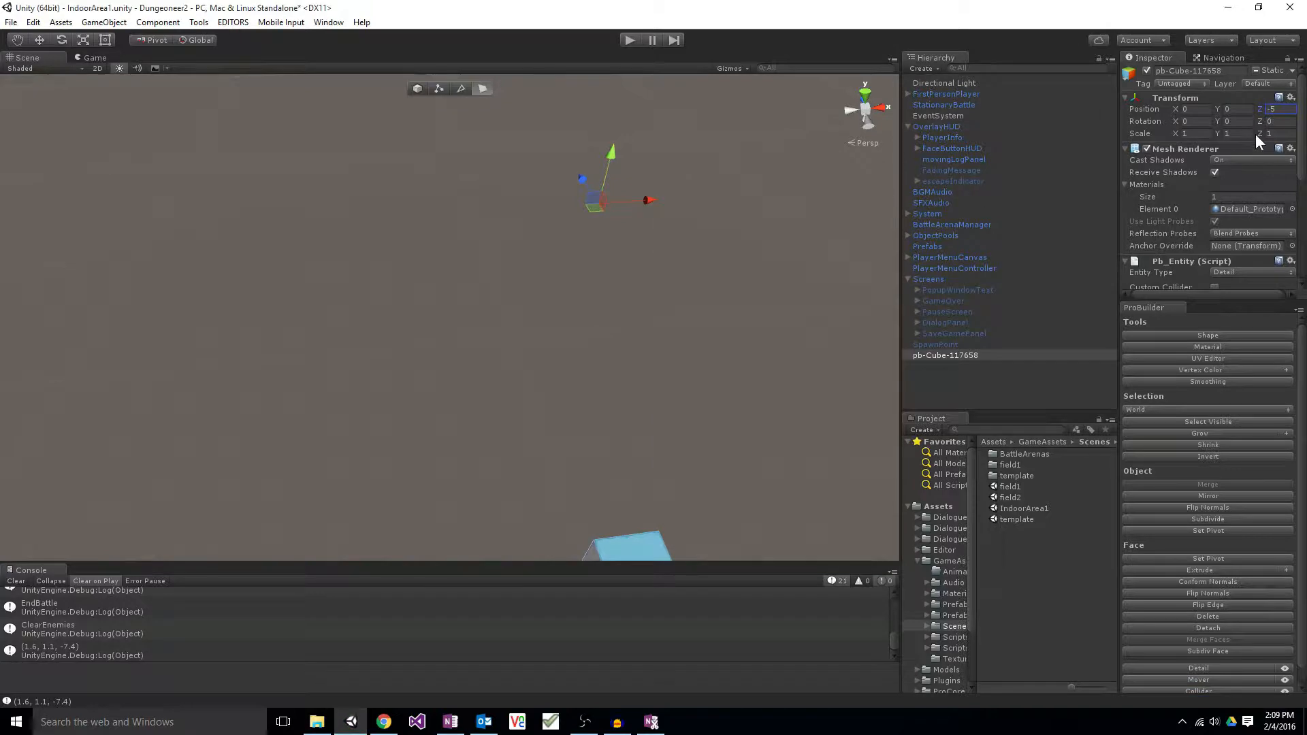
{"action": "type", "text": "0"}
{"action": "key", "text": "Return"}
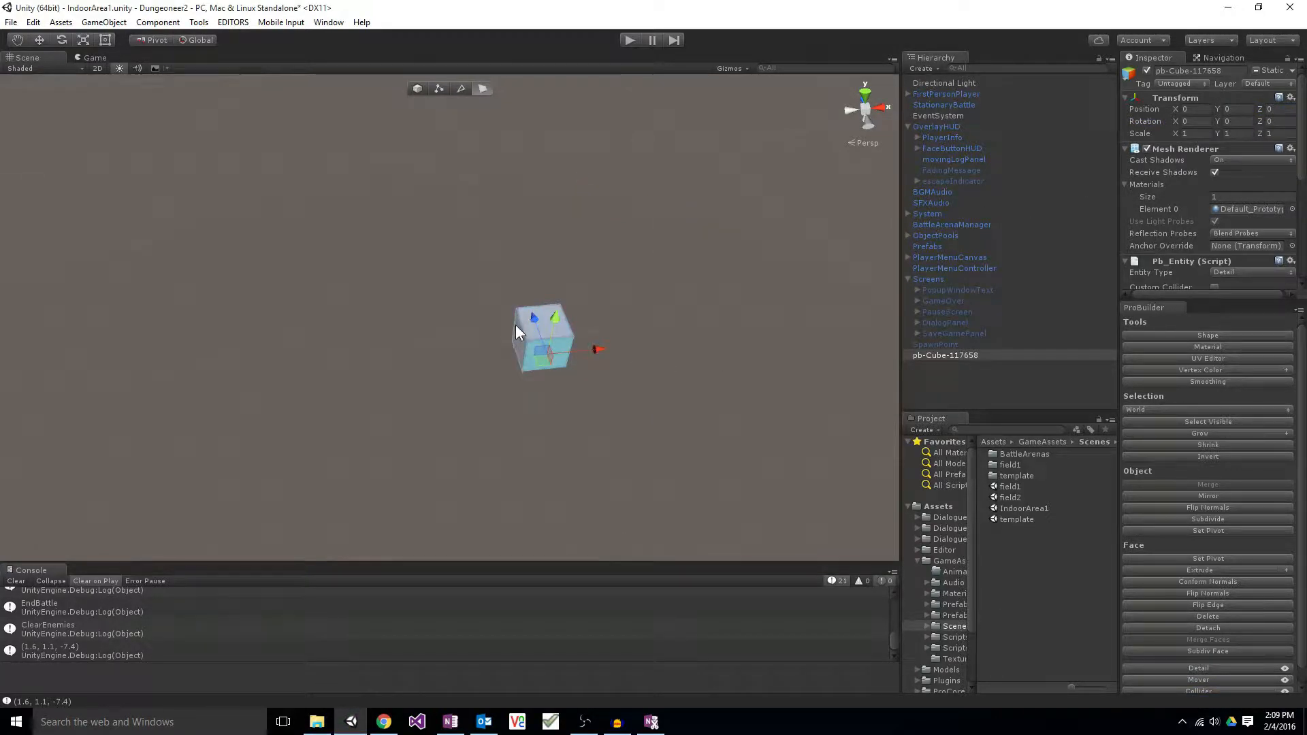
Step: Extrude the cube's side face along X into a row about 11 units long, and extrude the row's side faces along Z into a slab
{"action": "left_click", "coordinate": [526, 345]}
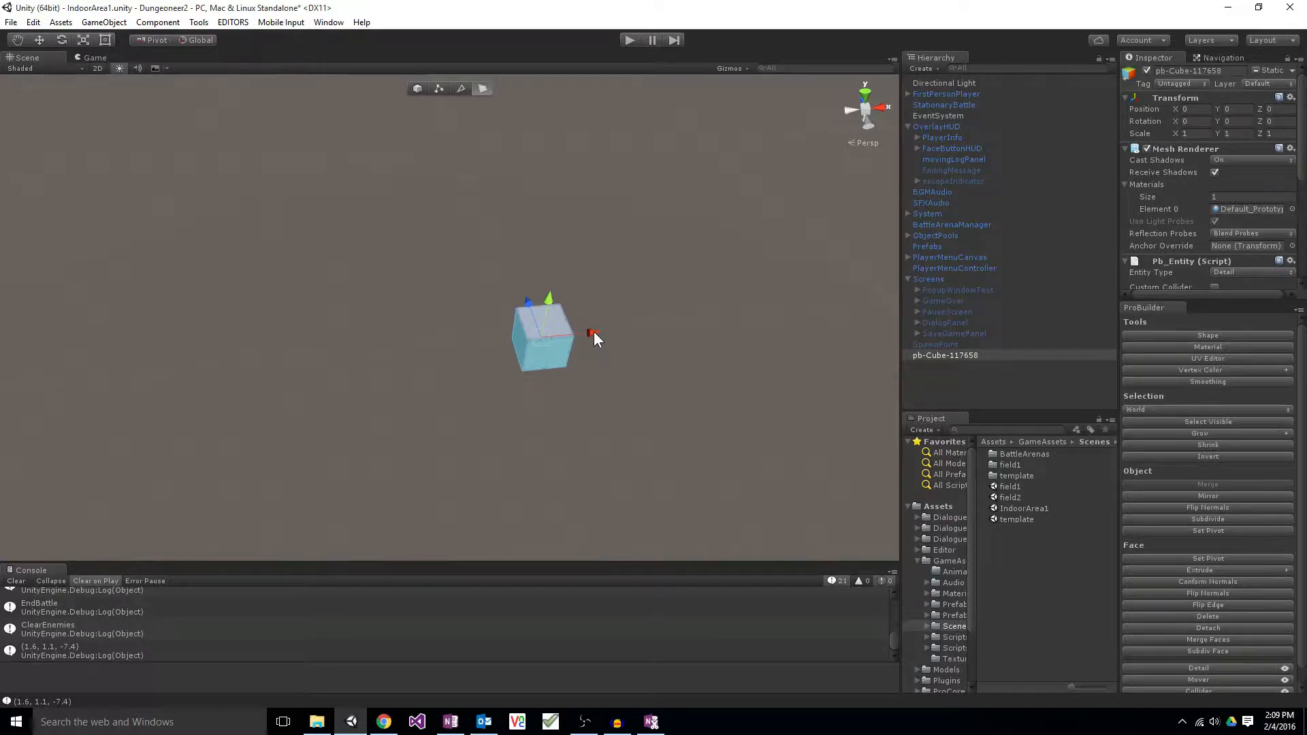
{"action": "left_click_drag", "start_coordinate": [594, 332], "coordinate": [182, 378], "text": "shift"}
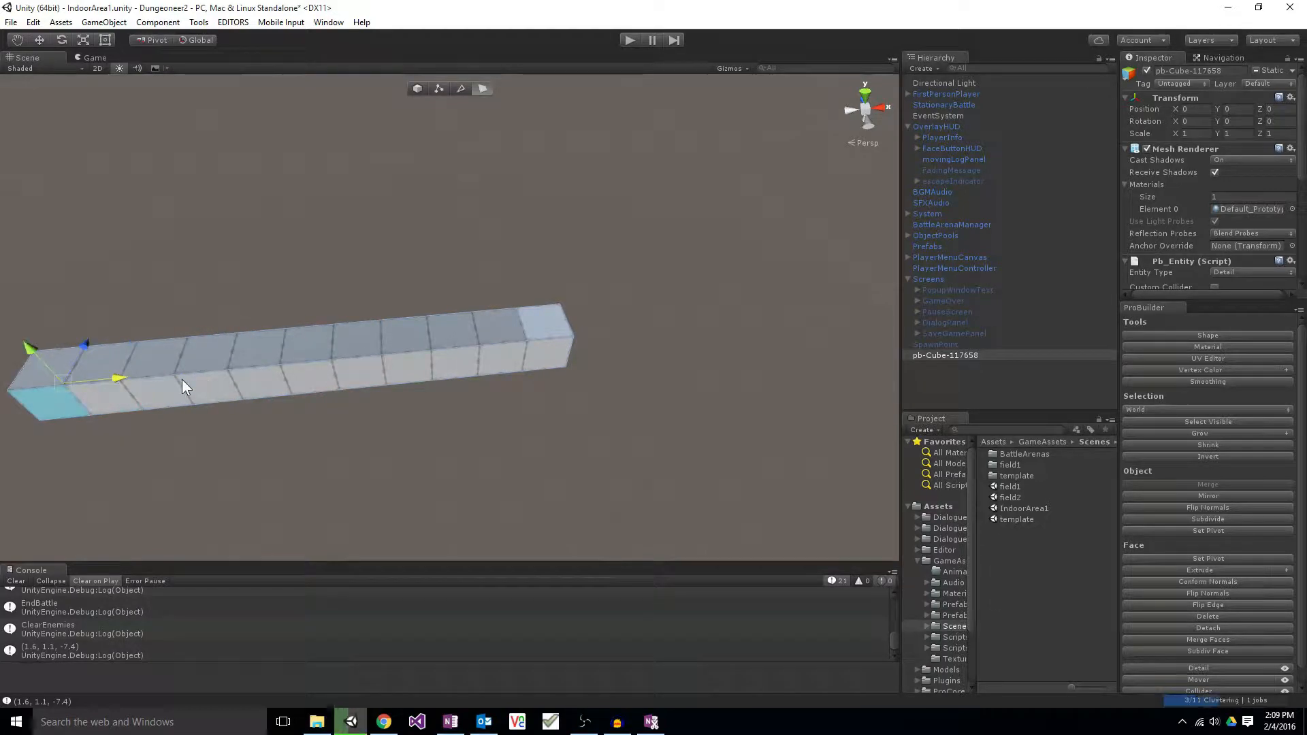
{"action": "right_click_drag", "start_coordinate": [253, 173], "coordinate": [195, 198]}
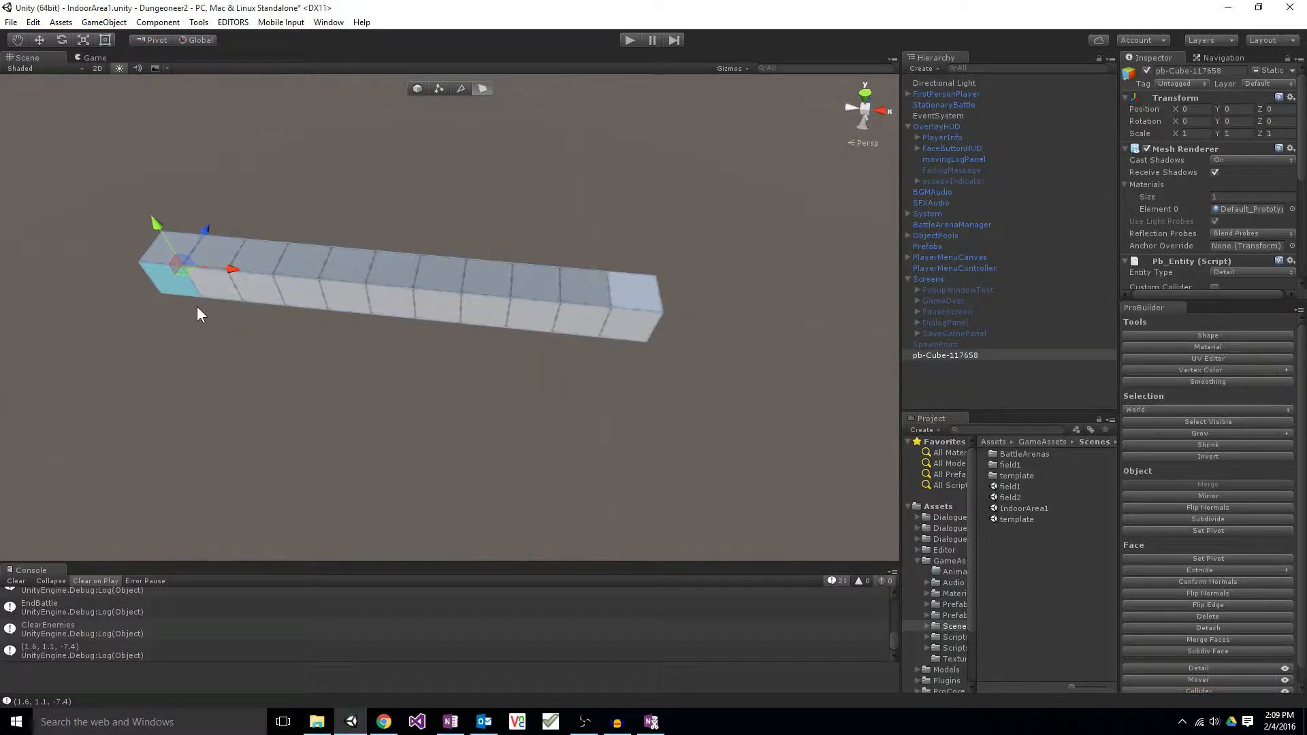
{"action": "left_click", "coordinate": [305, 288]}
{"action": "left_click", "coordinate": [173, 287], "text": "shift"}
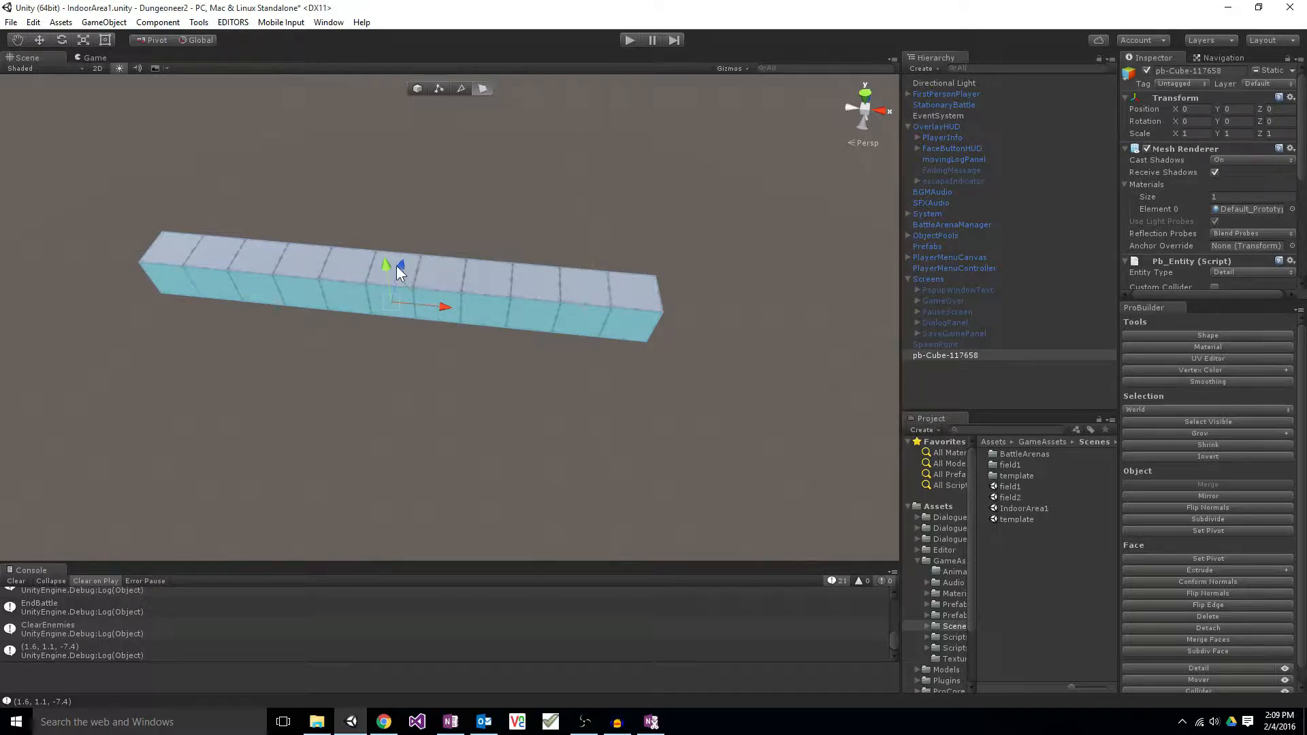
{"action": "left_click_drag", "start_coordinate": [402, 268], "coordinate": [286, 604], "text": "shift"}
Step: Select all the top faces of the slab and raise them along Y to make a block about 4 units high
{"action": "left_click_drag", "start_coordinate": [290, 551], "coordinate": [162, 333], "text": "alt"}
{"action": "left_click", "coordinate": [447, 253]}
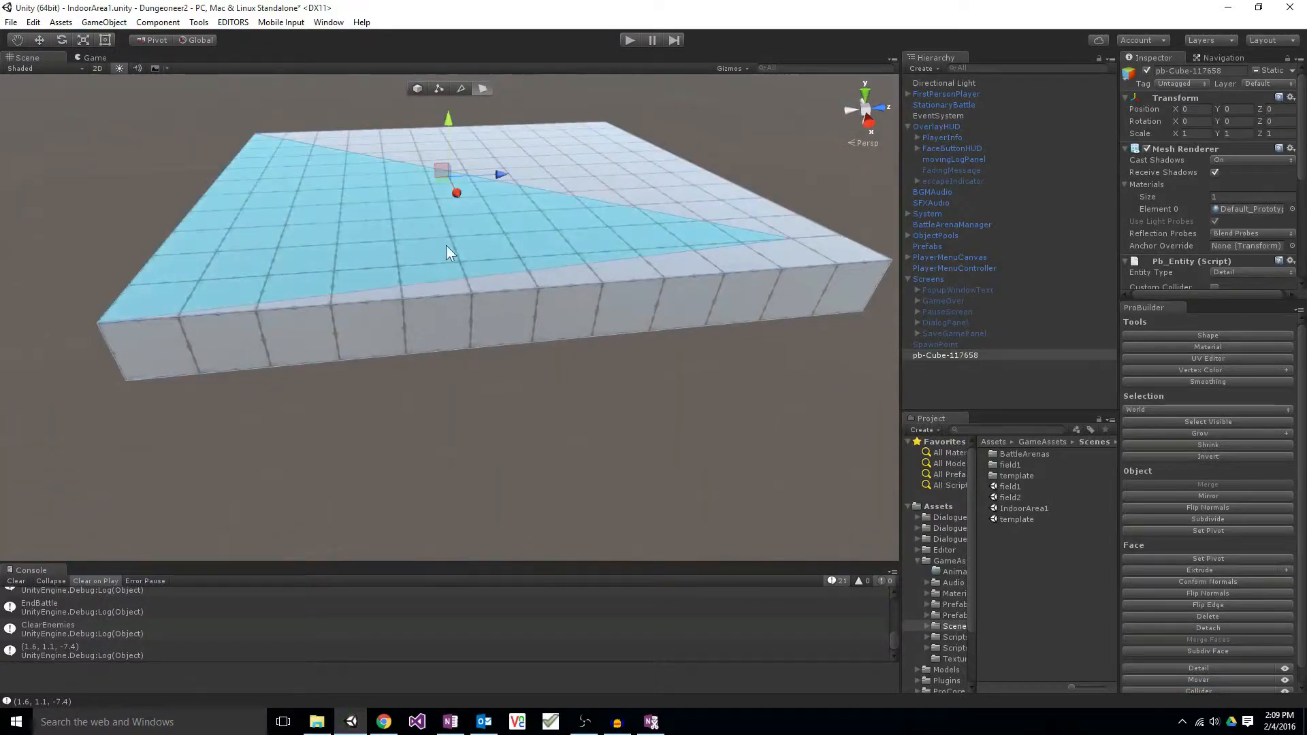
{"action": "left_click", "coordinate": [531, 142]}
{"action": "left_click_drag", "start_coordinate": [599, 238], "coordinate": [52, 295], "text": "alt"}
{"action": "left_click_drag", "start_coordinate": [257, 304], "coordinate": [271, 235], "text": "alt"}
{"action": "left_click", "coordinate": [334, 212]}
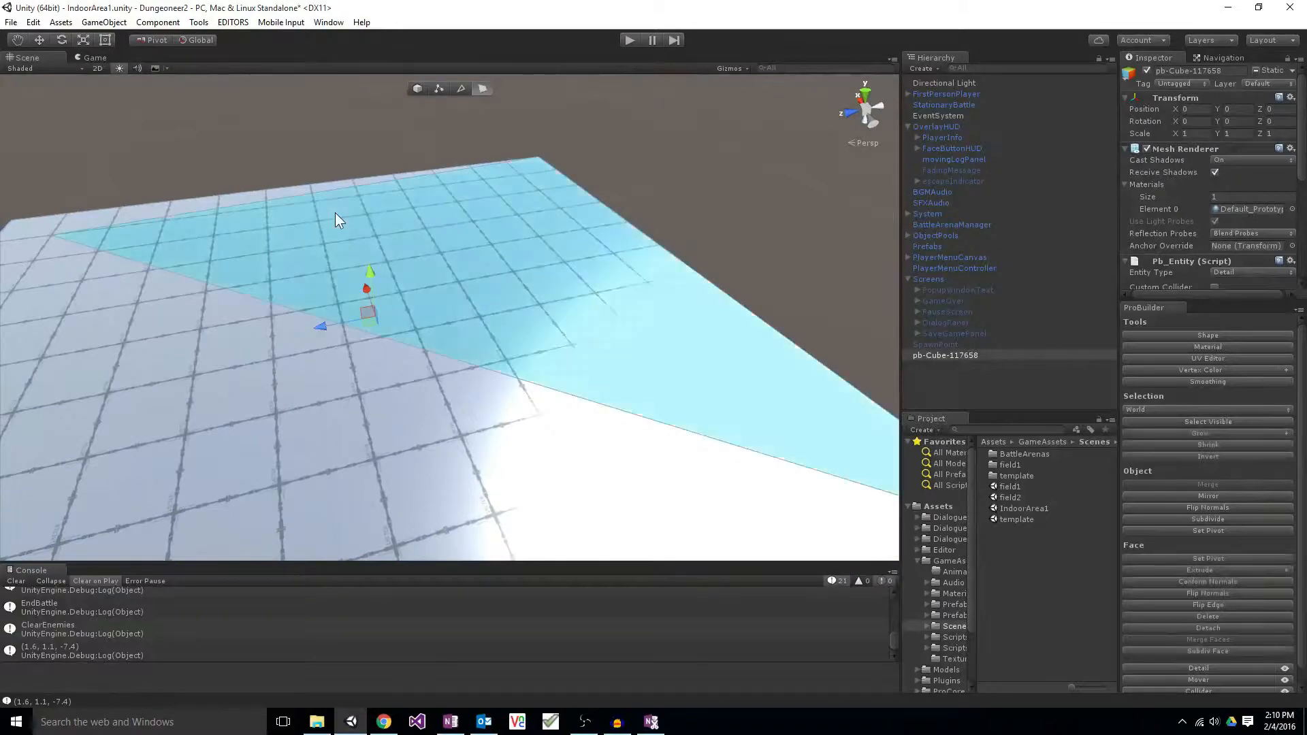
{"action": "left_click", "coordinate": [154, 366], "text": "shift"}
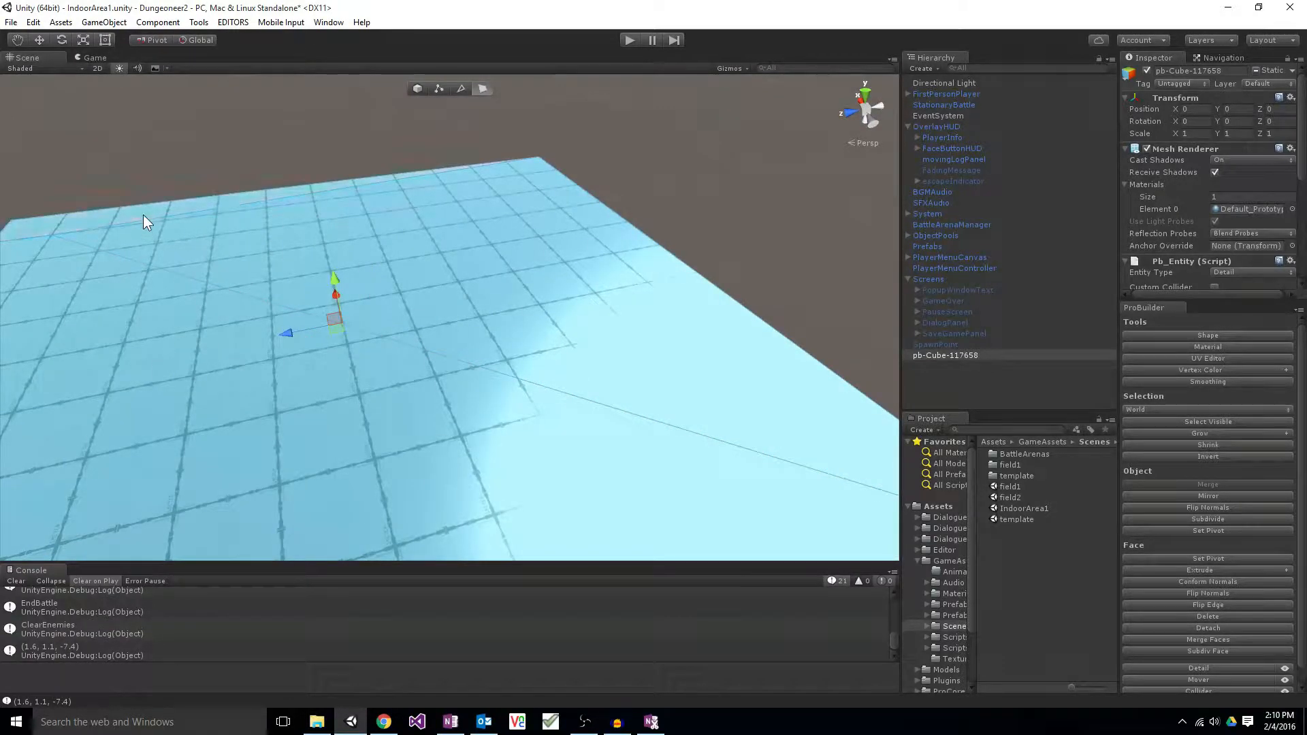
{"action": "left_click_drag", "start_coordinate": [143, 214], "coordinate": [388, 124], "text": "alt"}
{"action": "key", "text": "s"}
{"action": "right_click_drag", "start_coordinate": [621, 353], "coordinate": [423, 234]}
{"action": "key", "text": "d"}
{"action": "key", "text": "w"}
{"action": "left_click_drag", "start_coordinate": [486, 197], "coordinate": [388, 355], "text": "alt"}
Step: Select the large face on the block's side and subdivide the whole object
{"action": "left_click", "coordinate": [388, 356]}
{"action": "right_click_drag", "start_coordinate": [399, 411], "coordinate": [421, 436]}
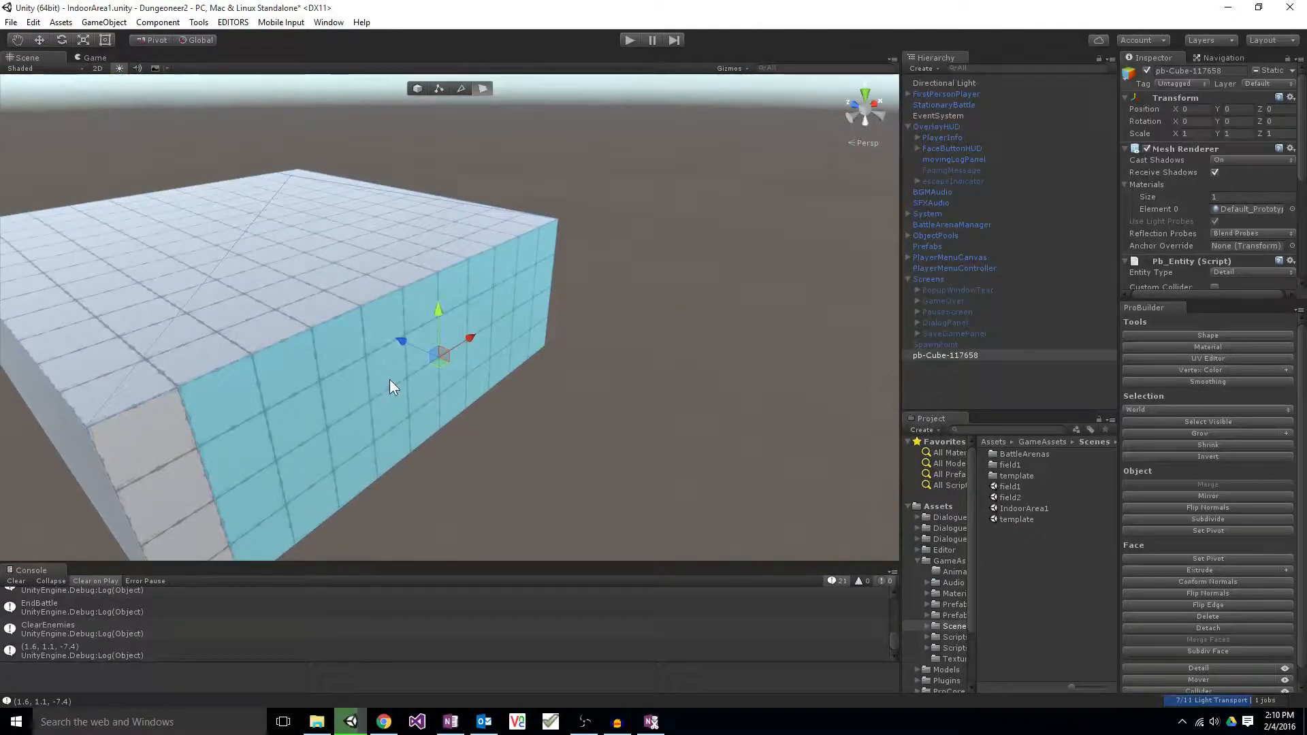
{"action": "key", "text": "w"}
{"action": "right_click_drag", "start_coordinate": [399, 392], "coordinate": [196, 307]}
{"action": "key", "text": "s"}
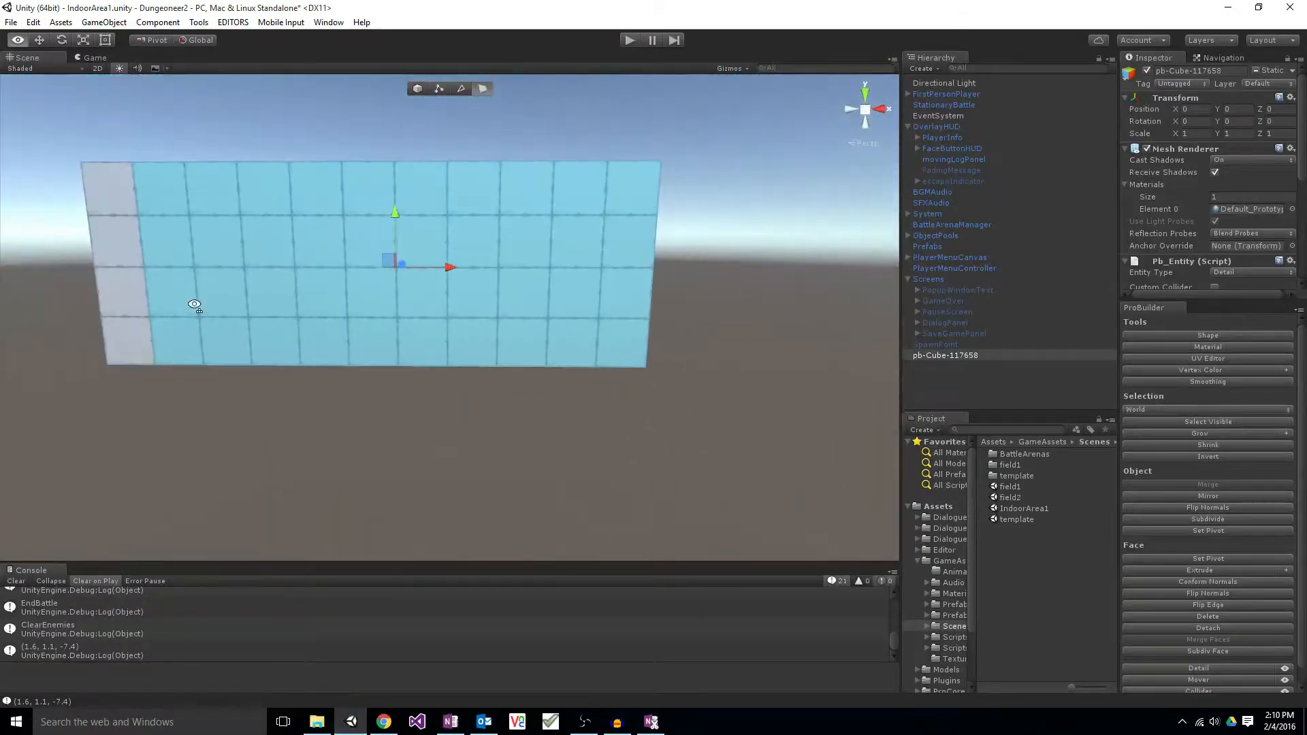
{"action": "left_click", "coordinate": [349, 328]}
{"action": "left_click", "coordinate": [345, 305]}
{"action": "right_click_drag", "start_coordinate": [422, 320], "coordinate": [427, 352]}
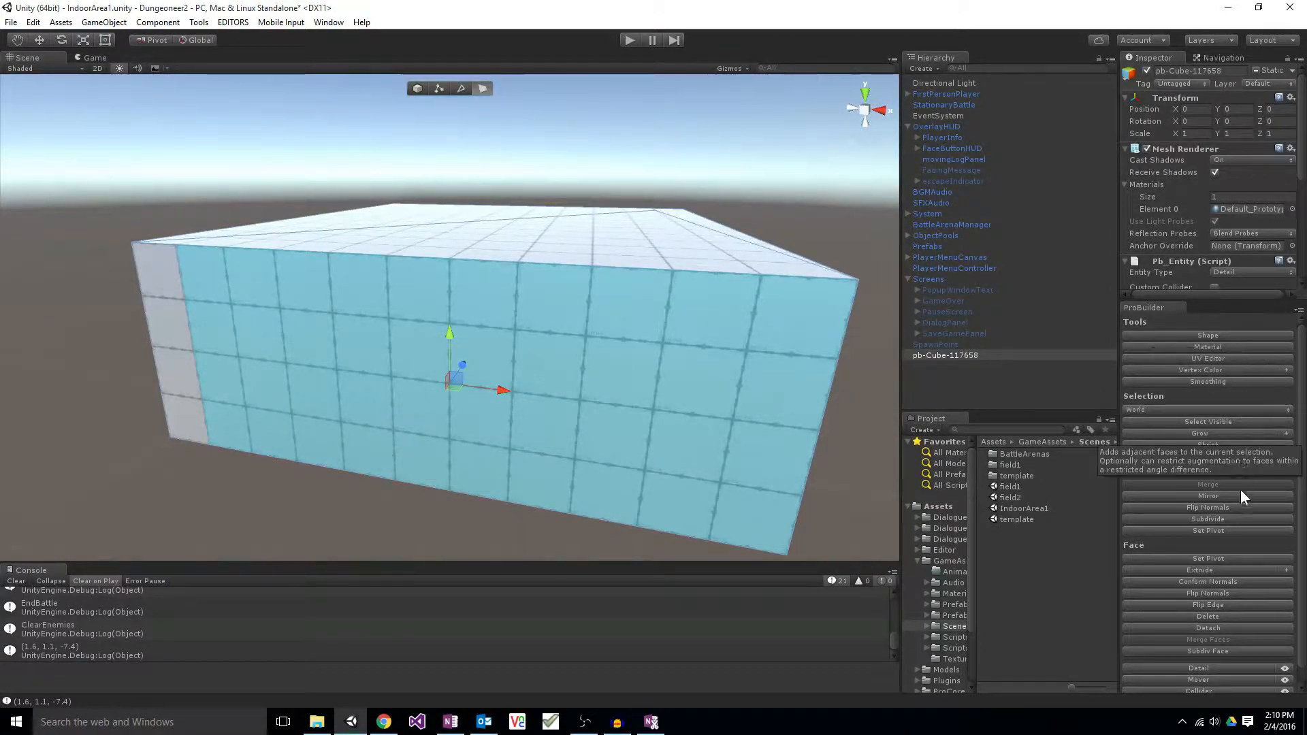
{"action": "scroll", "coordinate": [1225, 517], "scroll_direction": "down", "scroll_amount": 1}
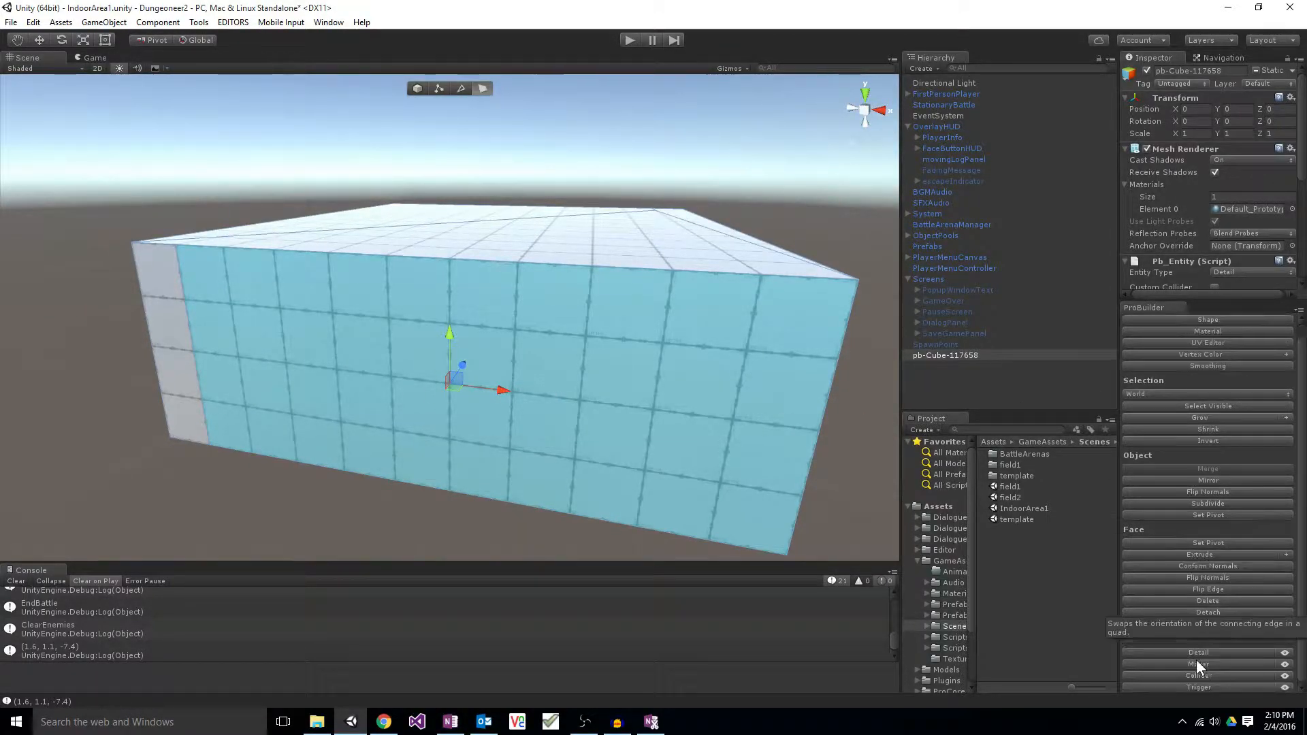
{"action": "left_click", "coordinate": [1211, 500]}
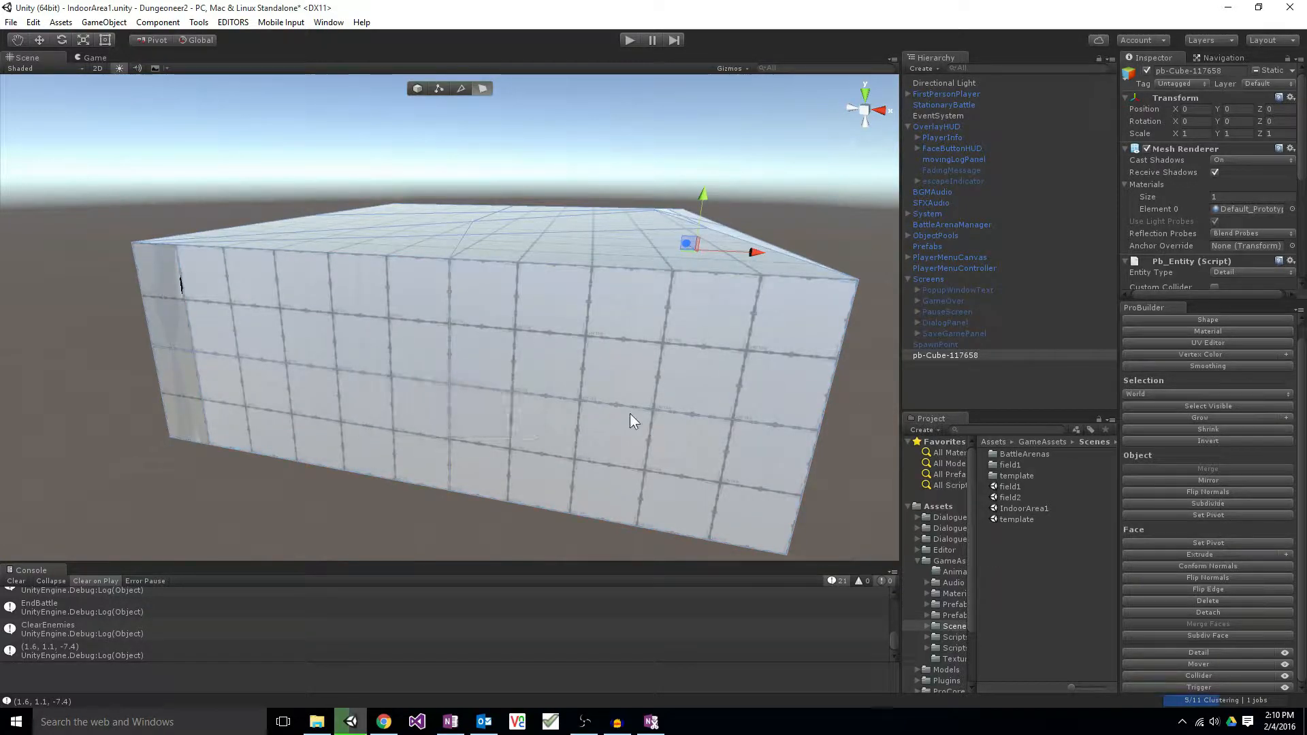
Step: Select both lower faces on that side of the block and subdivide the object again
{"action": "left_click", "coordinate": [500, 370]}
{"action": "left_click", "coordinate": [388, 369]}
{"action": "left_click", "coordinate": [403, 440]}
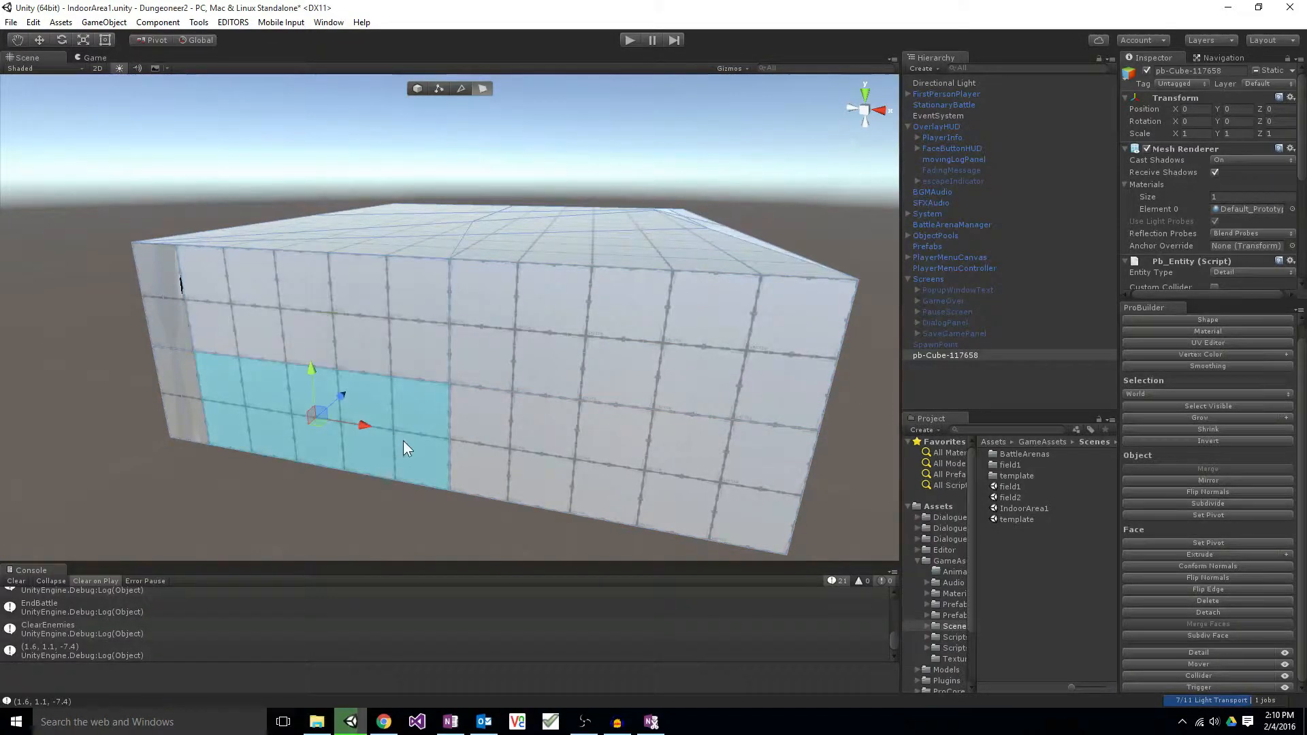
{"action": "left_click", "coordinate": [527, 436]}
{"action": "left_click", "coordinate": [367, 437]}
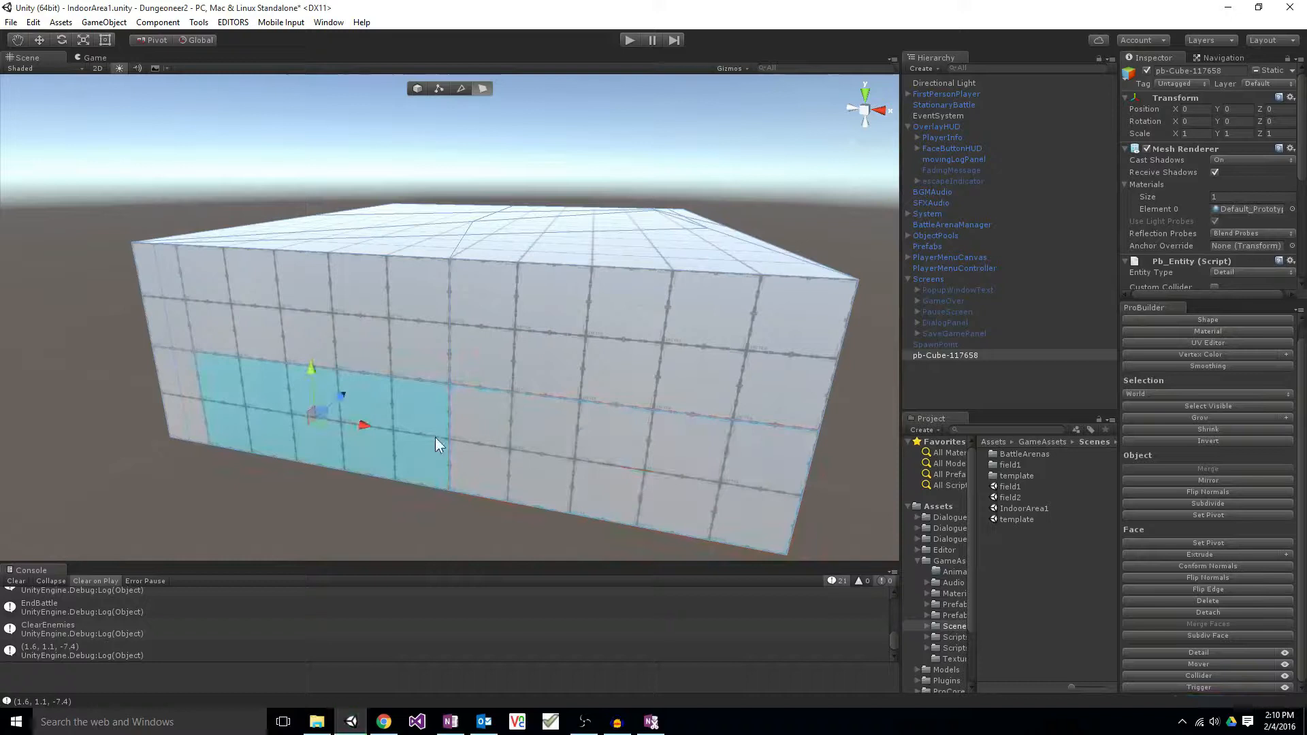
{"action": "left_click", "coordinate": [526, 433], "text": "shift"}
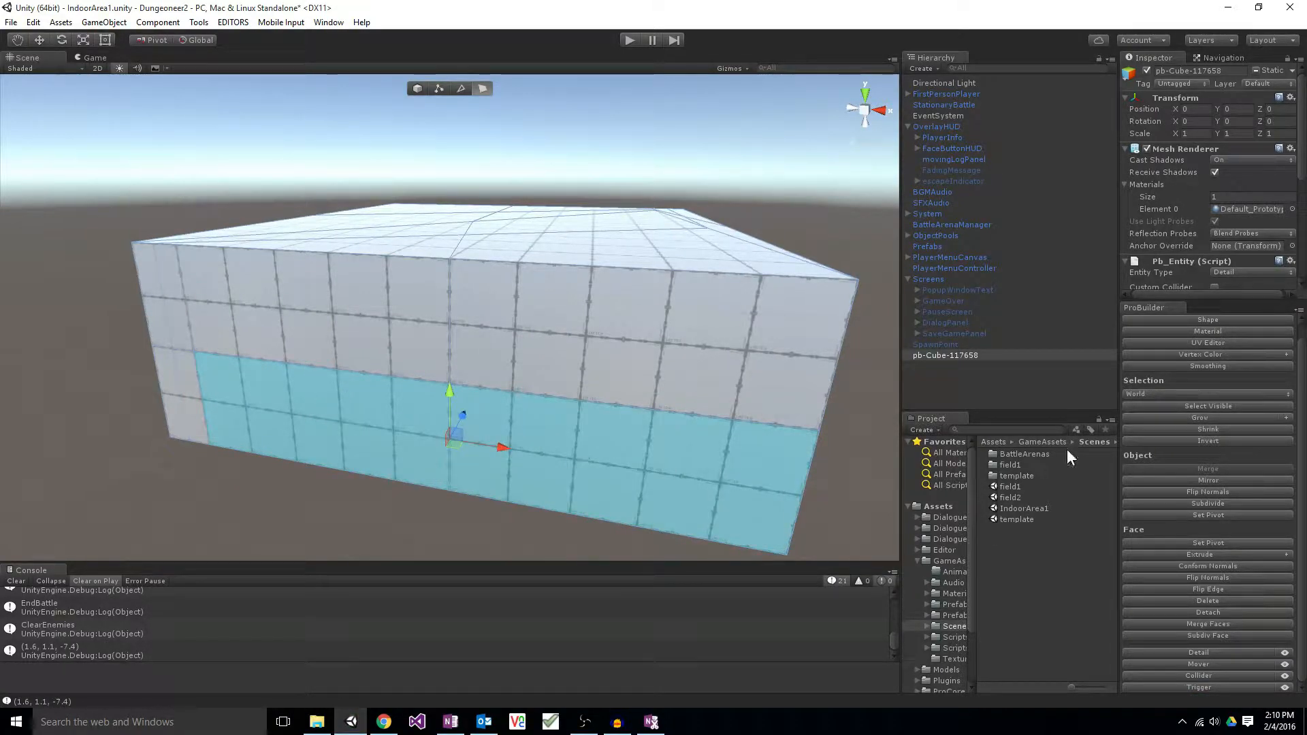
{"action": "left_click", "coordinate": [1206, 504]}
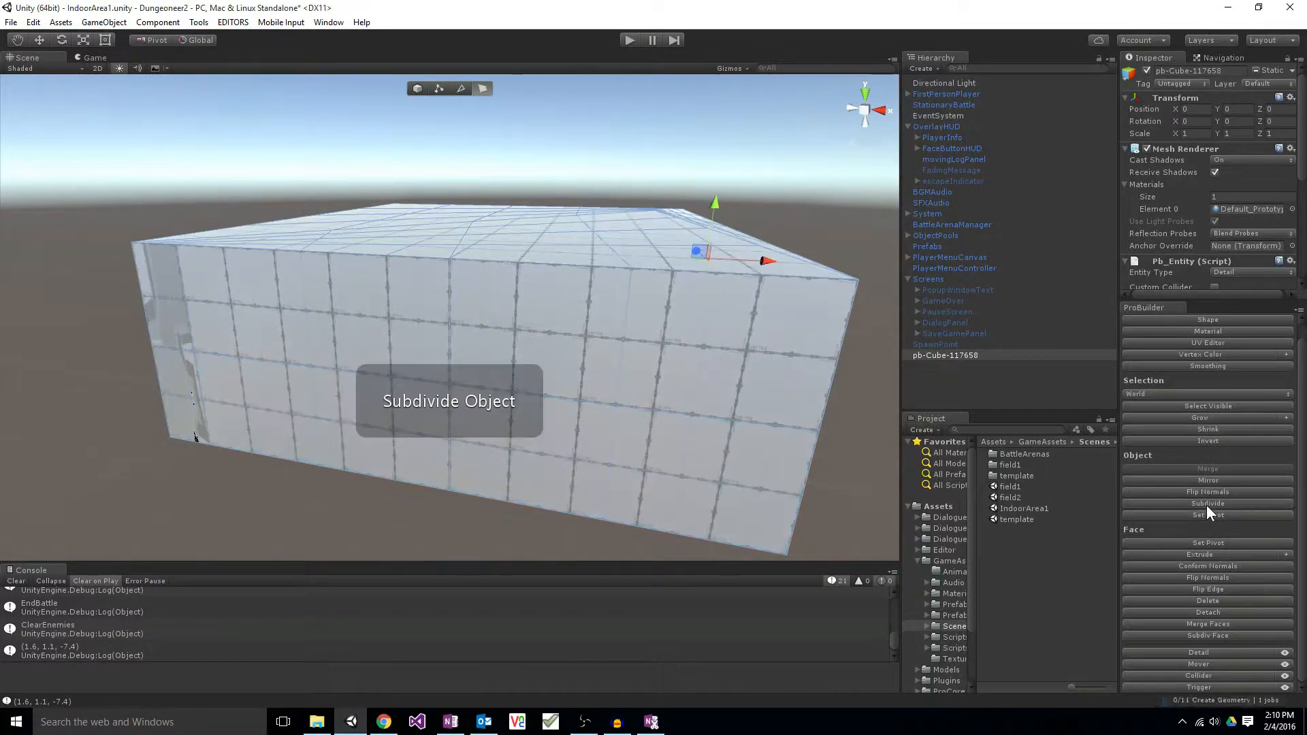
Step: Select the two stacked faces at the base of the side wall, just beside its middle, as the doorway area
{"action": "left_click", "coordinate": [663, 476]}
{"action": "left_click", "coordinate": [572, 470]}
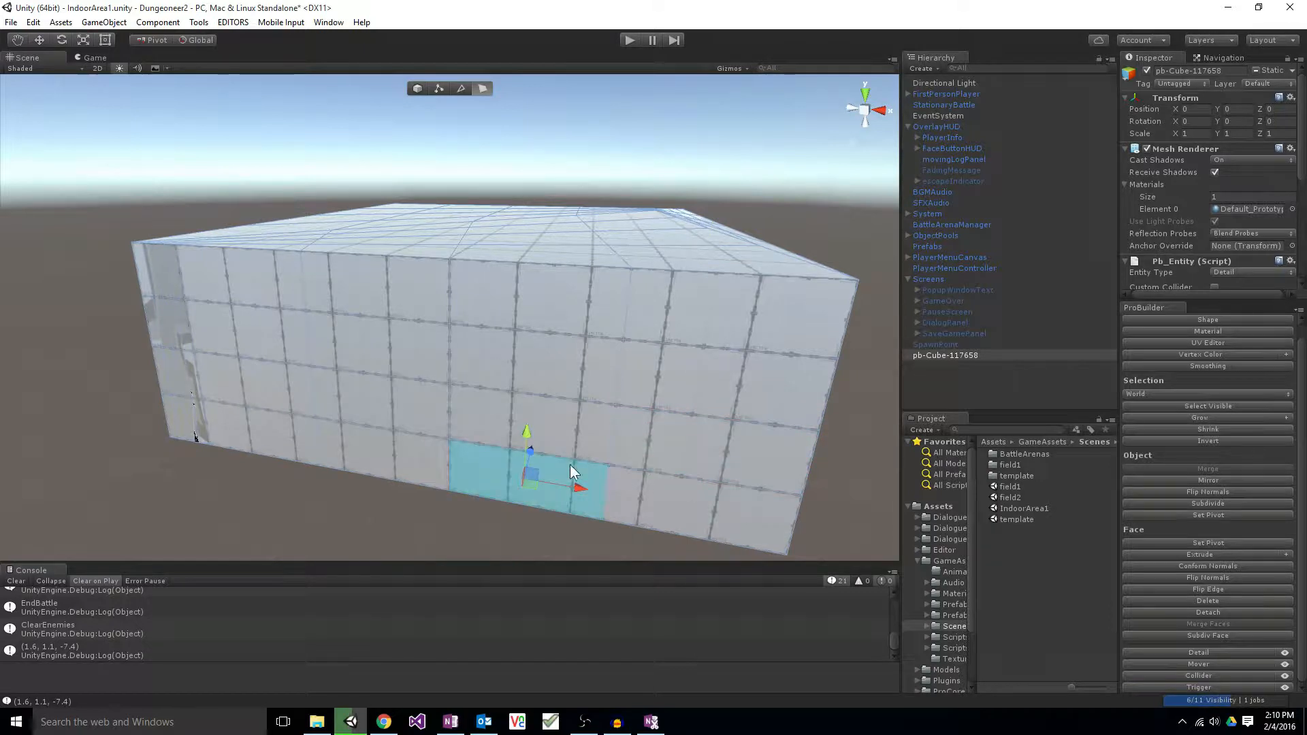
{"action": "left_click", "coordinate": [436, 411]}
{"action": "left_click", "coordinate": [373, 455]}
{"action": "left_click", "coordinate": [510, 424]}
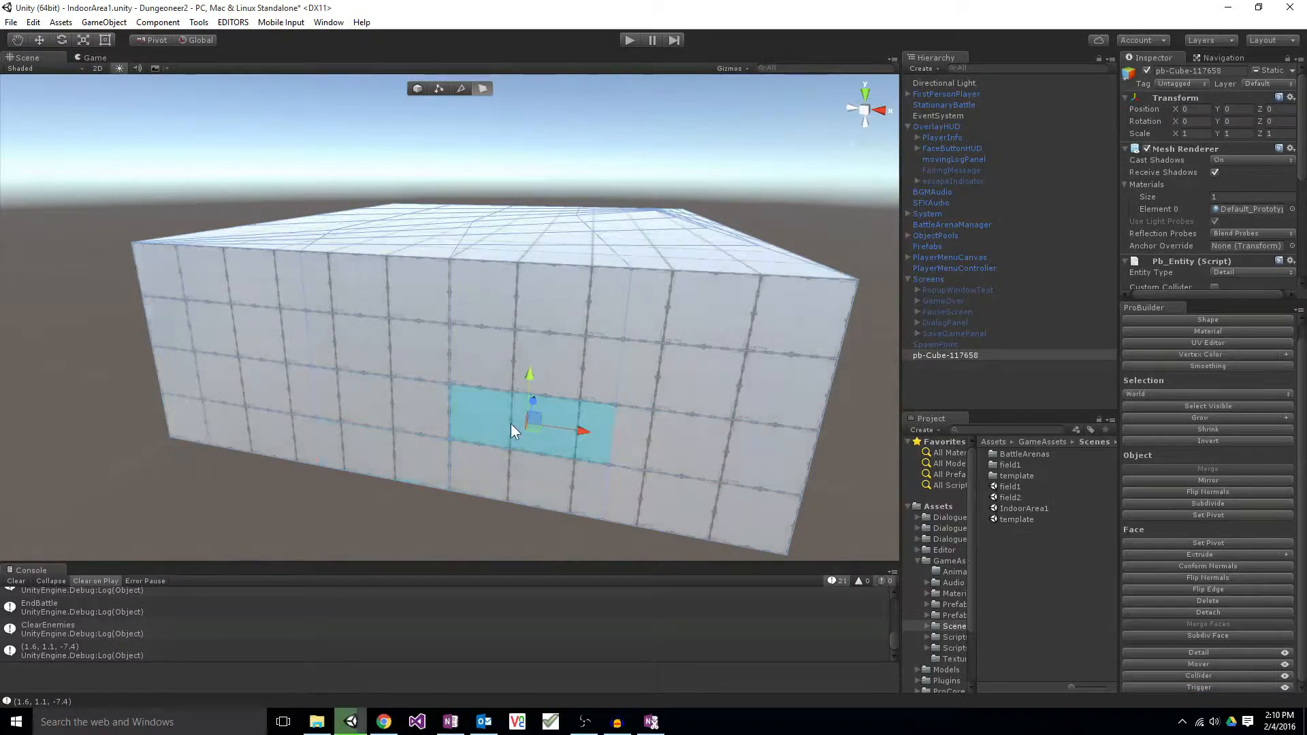
{"action": "left_click", "coordinate": [488, 469], "text": "shift"}
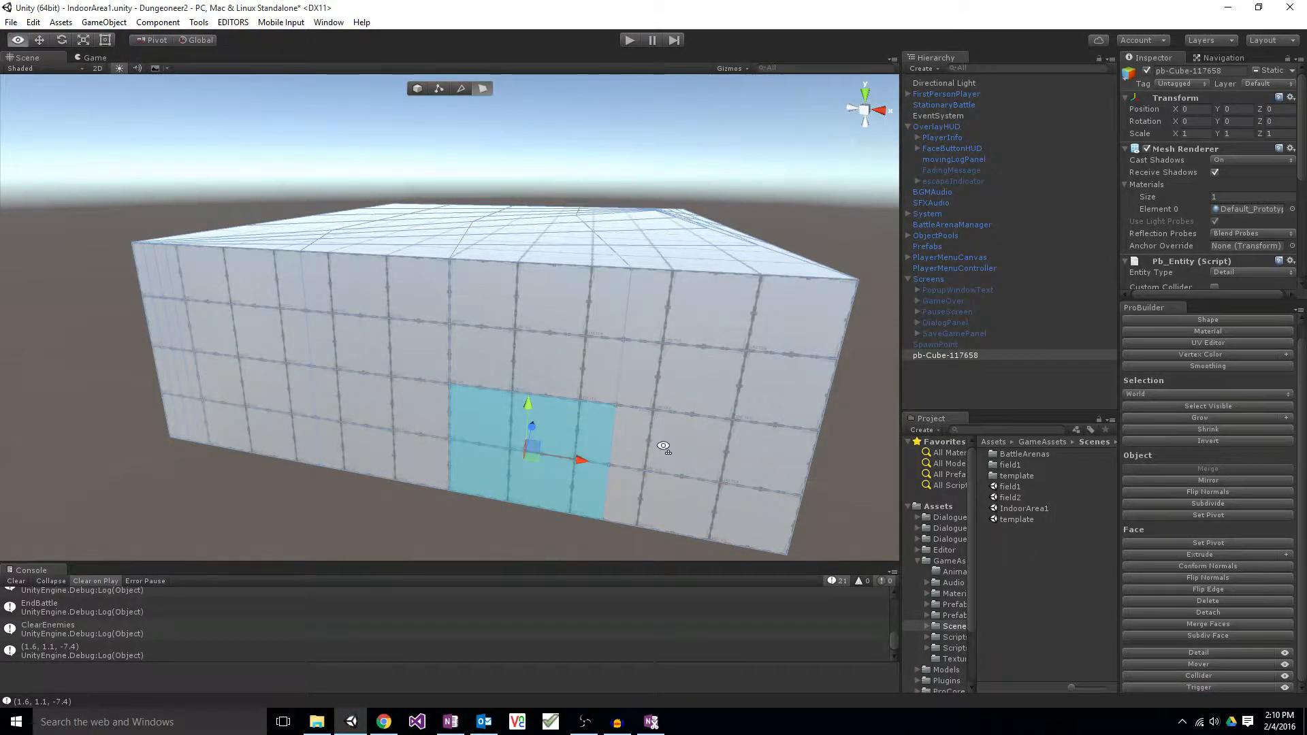
Step: Detach the doorway faces as a new object, select both detached faces and try to move them along Z
{"action": "left_click_drag", "start_coordinate": [665, 447], "coordinate": [516, 431], "text": "alt"}
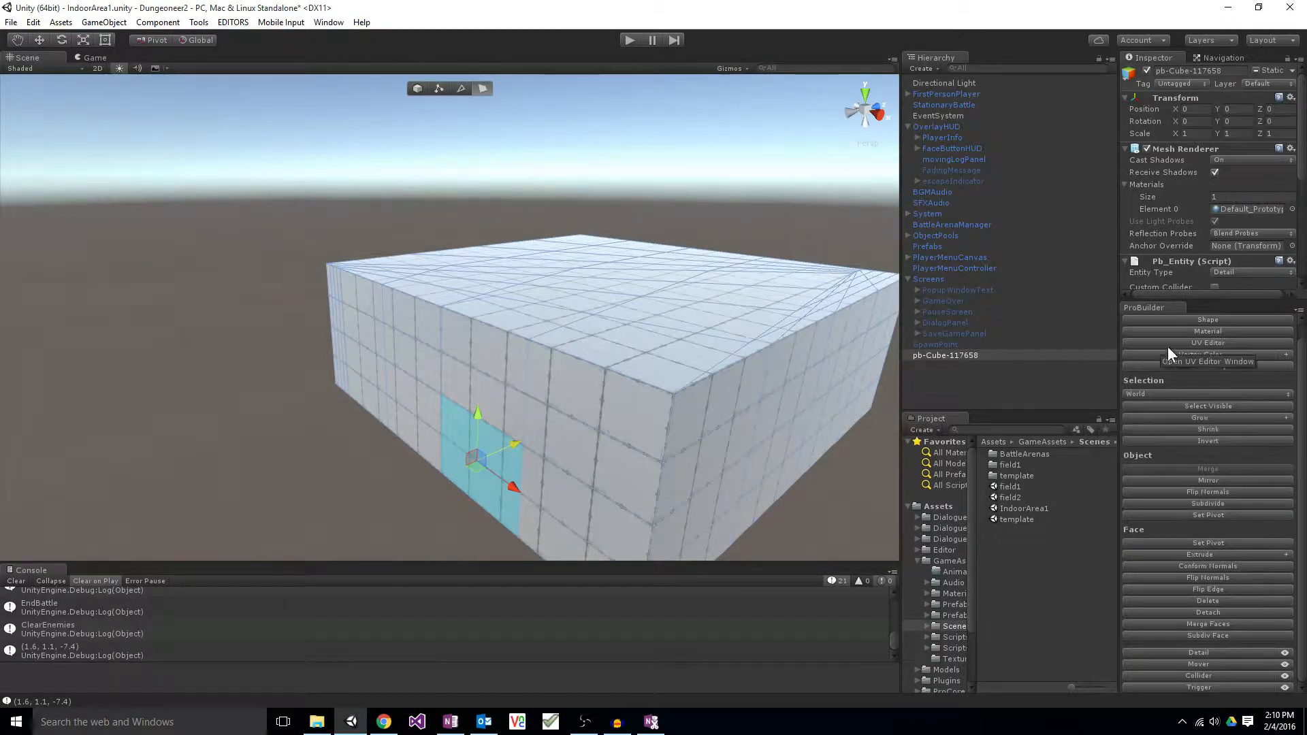
{"action": "left_click", "coordinate": [1198, 610]}
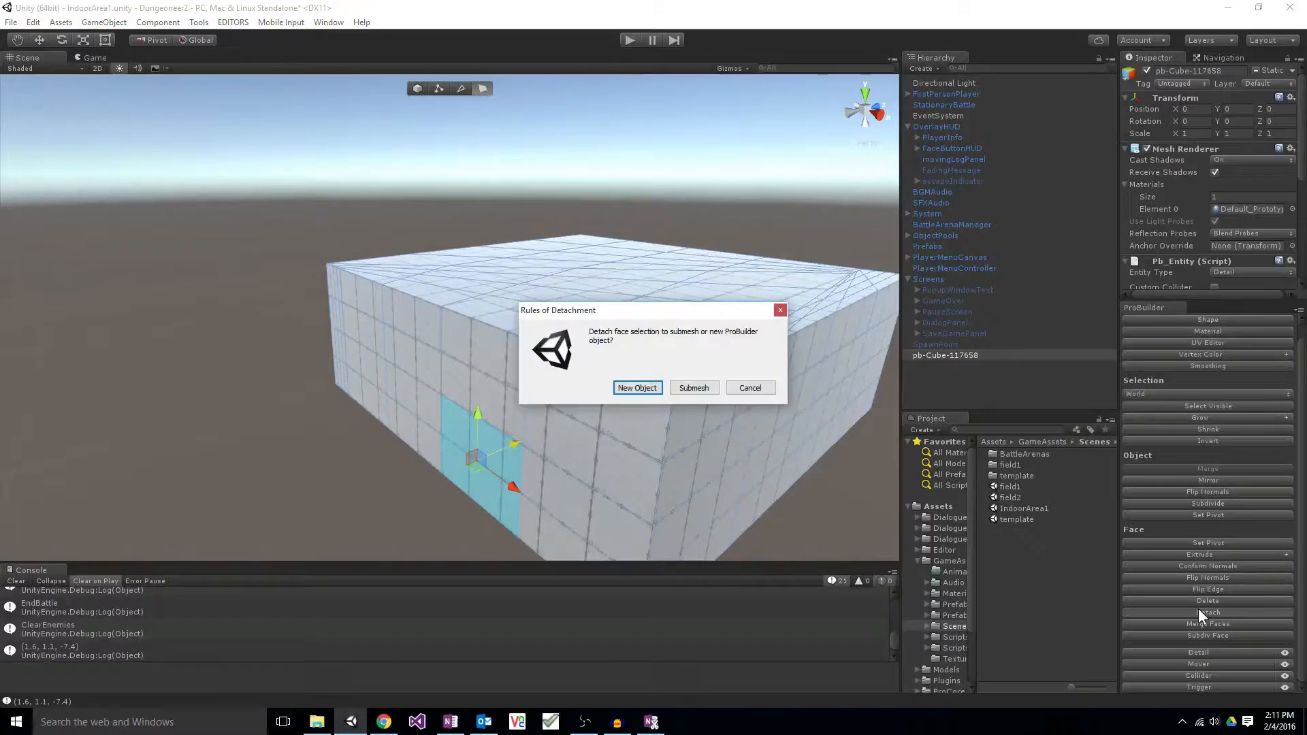
{"action": "left_click", "coordinate": [633, 389]}
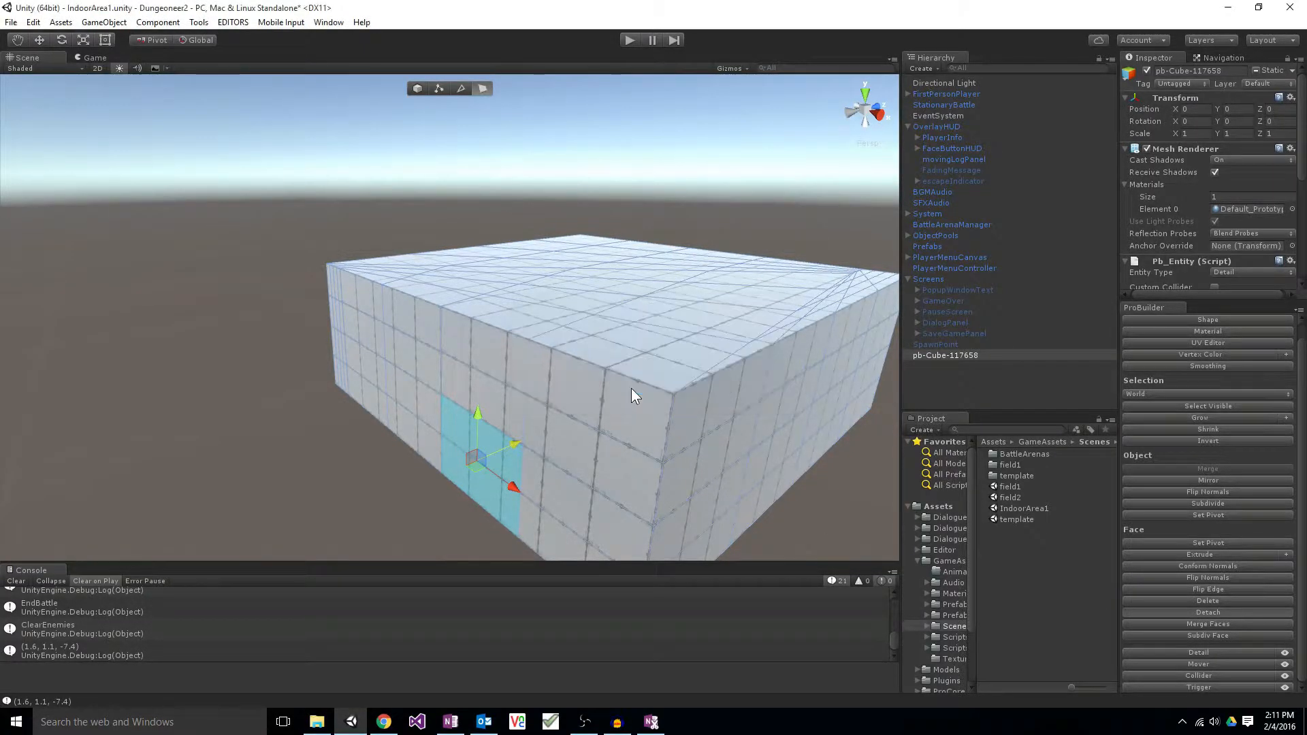
{"action": "left_click", "coordinate": [481, 470]}
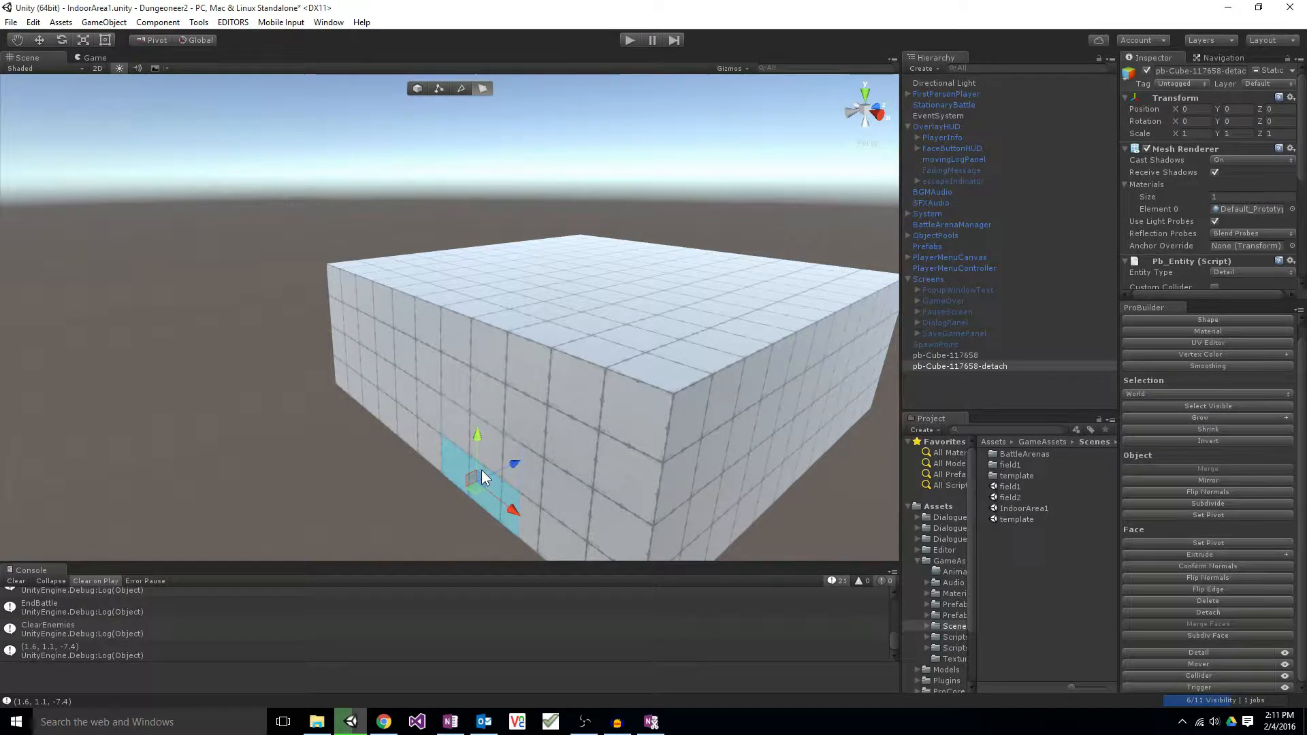
{"action": "left_click", "coordinate": [471, 419], "text": "shift"}
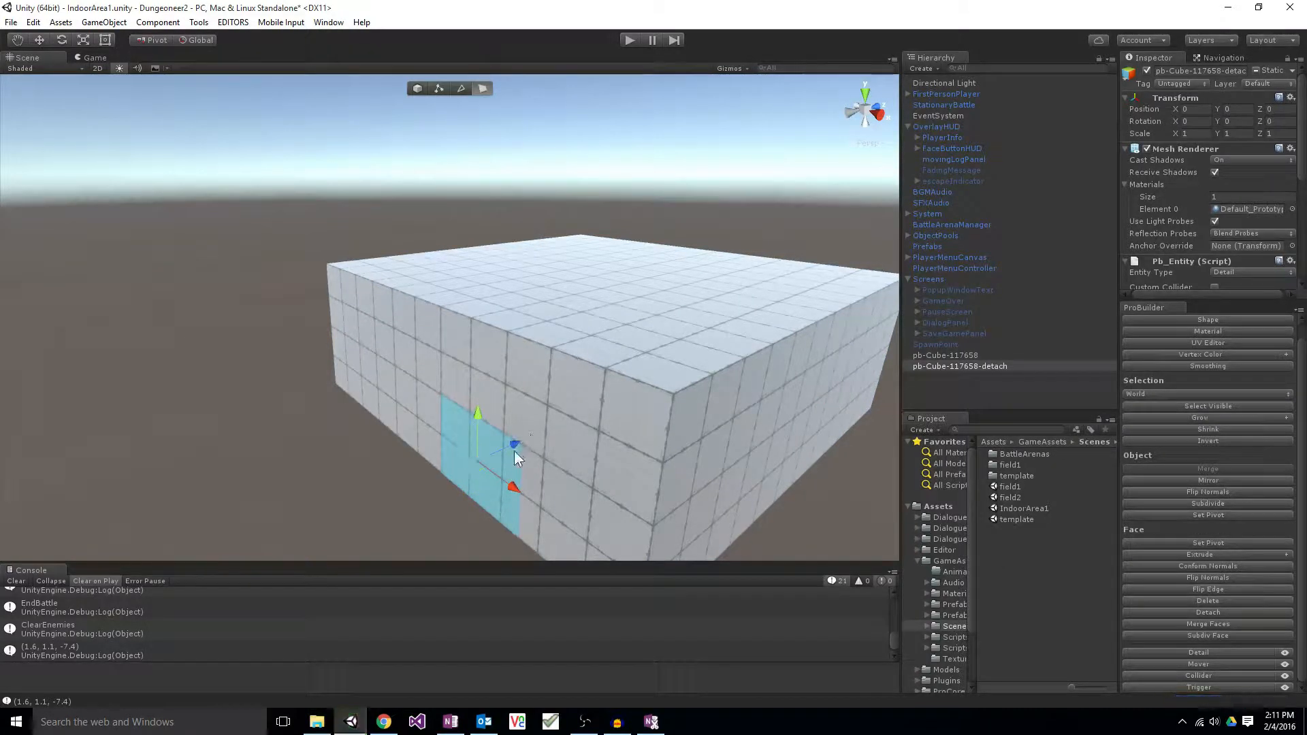
{"action": "mouse_move", "coordinate": [513, 446]}
{"action": "left_mouse_down"}
{"action": "mouse_move", "coordinate": [461, 458]}
{"action": "mouse_move", "coordinate": [516, 441]}
{"action": "left_mouse_up"}
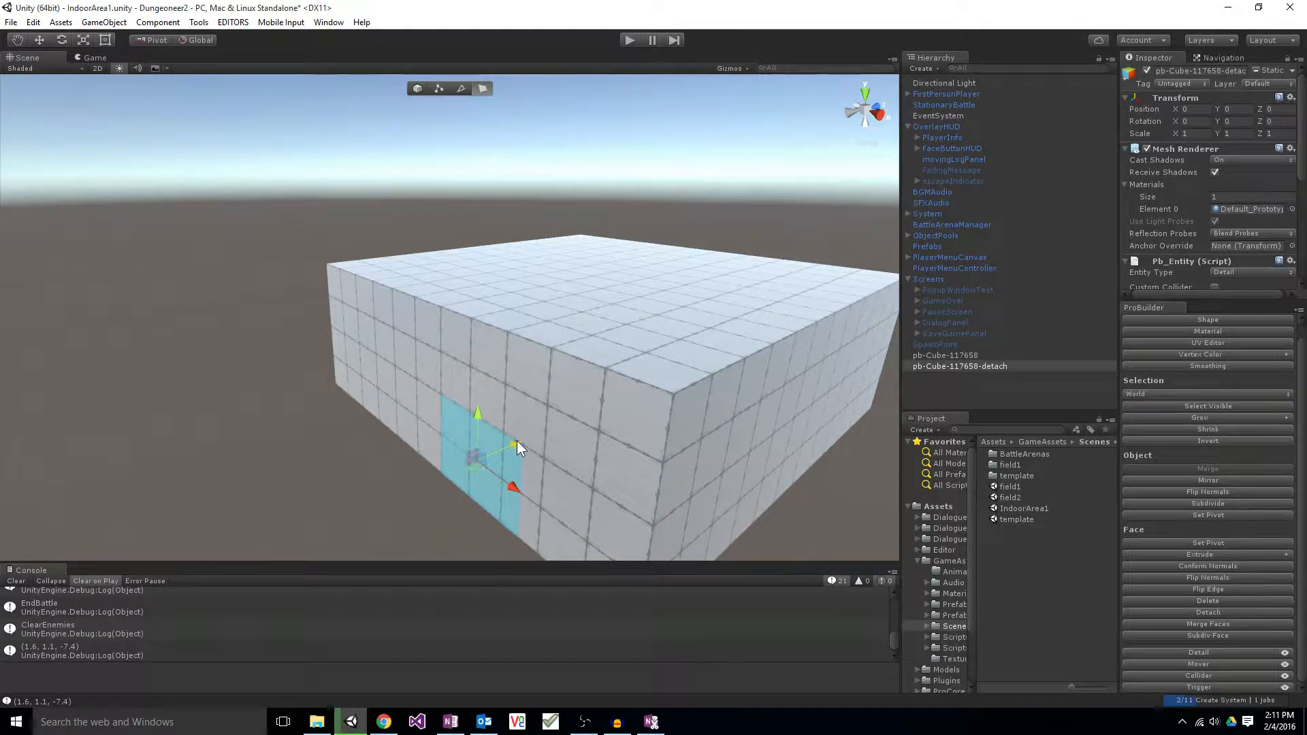
Step: Undo the edits to the doorway faces back to before they were detached
{"action": "key", "text": "ctrl+z"}
{"action": "key", "text": "ctrl+z"}
{"action": "key", "text": "ctrl+z"}
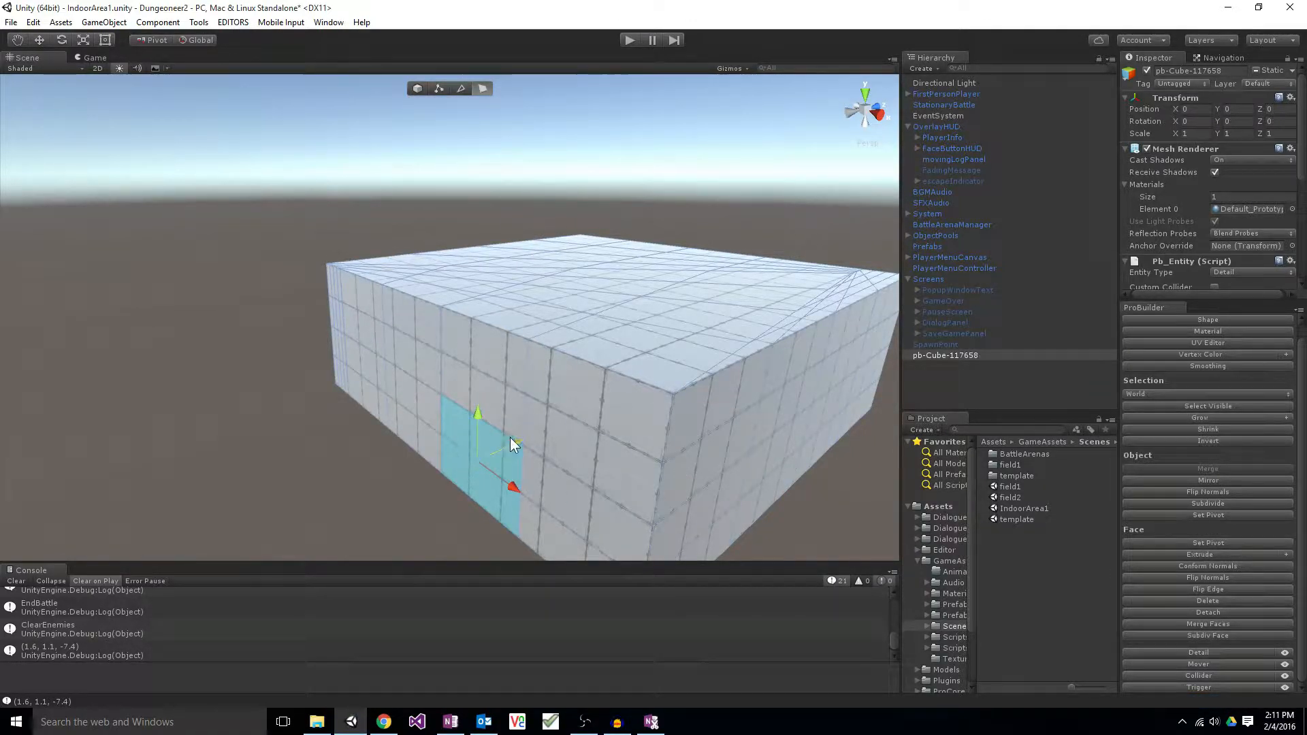
Step: Set the pivot to the doorway faces, extrude them outward by 0.5 and return to object-level editing
{"action": "mouse_move", "coordinate": [512, 441]}
{"action": "left_mouse_down"}
{"action": "mouse_move", "coordinate": [440, 445]}
{"action": "mouse_move", "coordinate": [204, 505]}
{"action": "mouse_move", "coordinate": [501, 431]}
{"action": "left_mouse_up"}
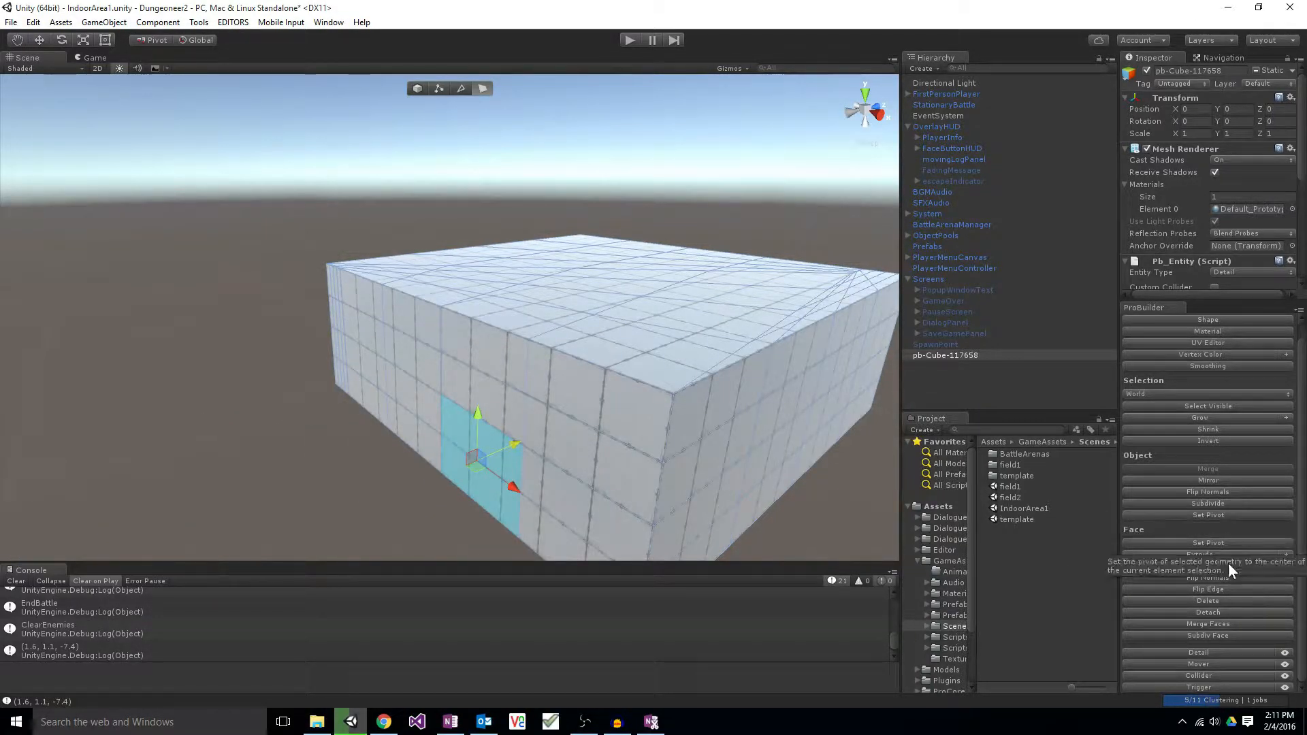
{"action": "left_click", "coordinate": [1283, 543]}
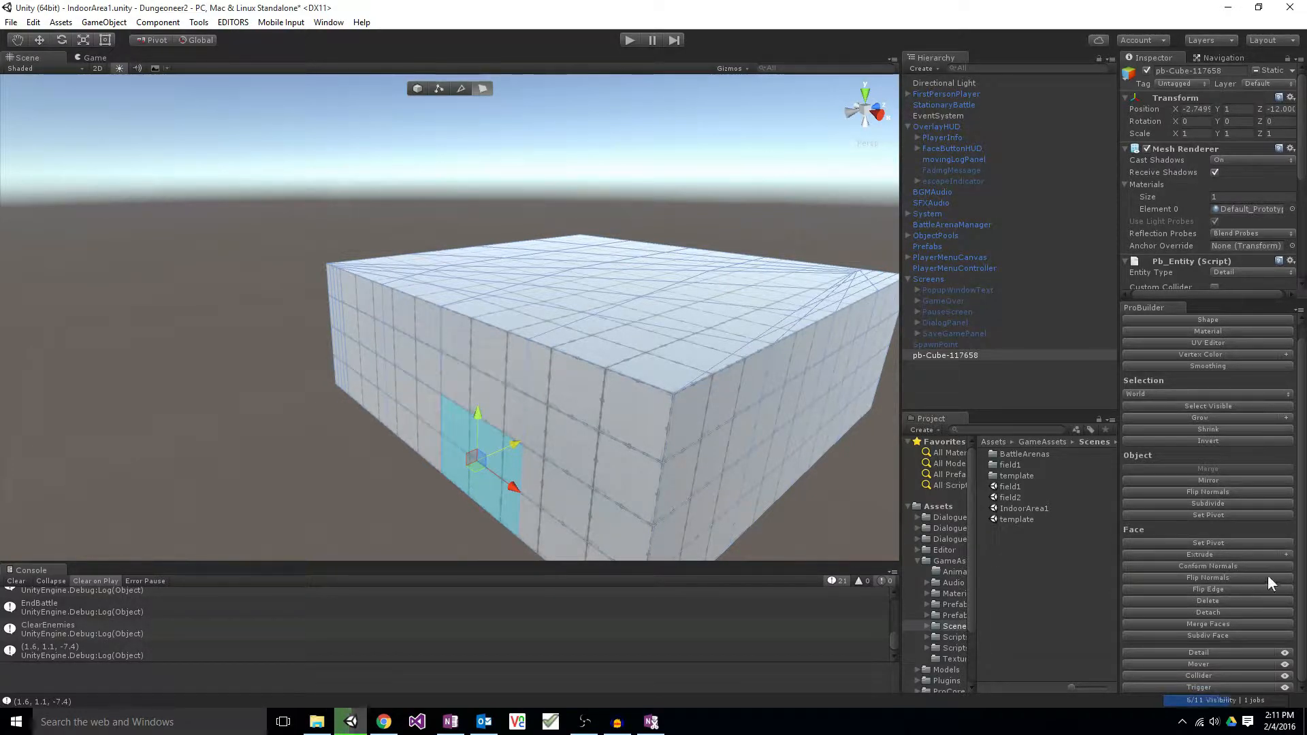
{"action": "left_click", "coordinate": [1286, 555]}
{"action": "left_click", "coordinate": [1285, 553]}
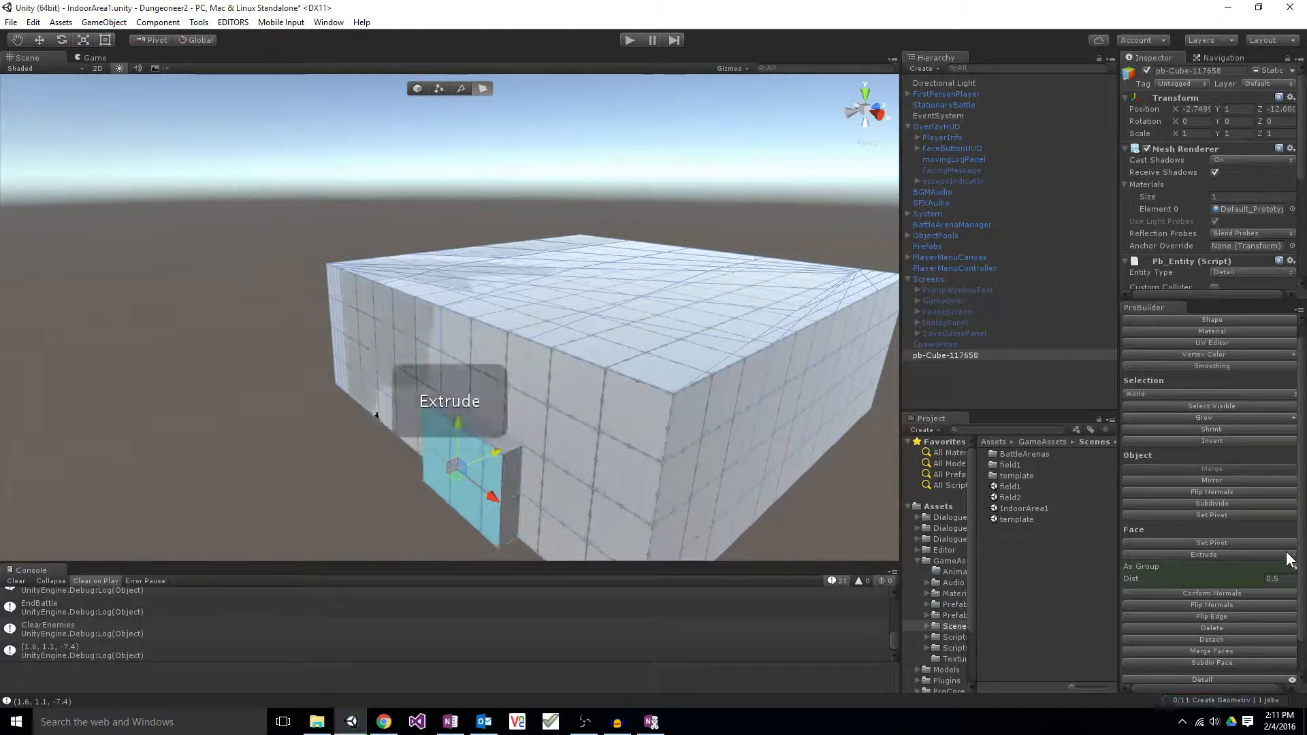
{"action": "key", "text": "Escape"}
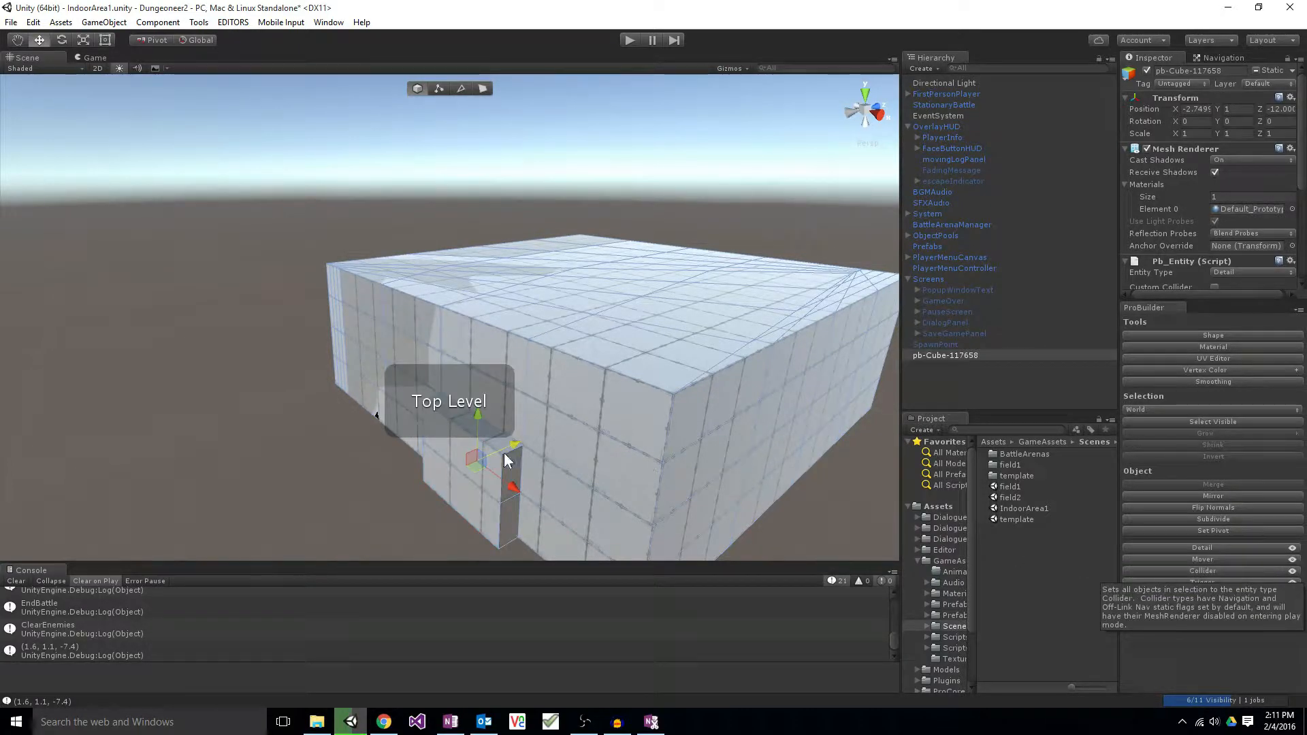
Step: Select the two stacked faces on the front of the extruded doorway and extrude them outward to form a corridor
{"action": "left_click", "coordinate": [182, 400]}
{"action": "left_click", "coordinate": [454, 435]}
{"action": "left_click_drag", "start_coordinate": [464, 478], "coordinate": [520, 389], "text": "alt"}
{"action": "left_click_drag", "start_coordinate": [495, 432], "coordinate": [590, 436], "text": "alt"}
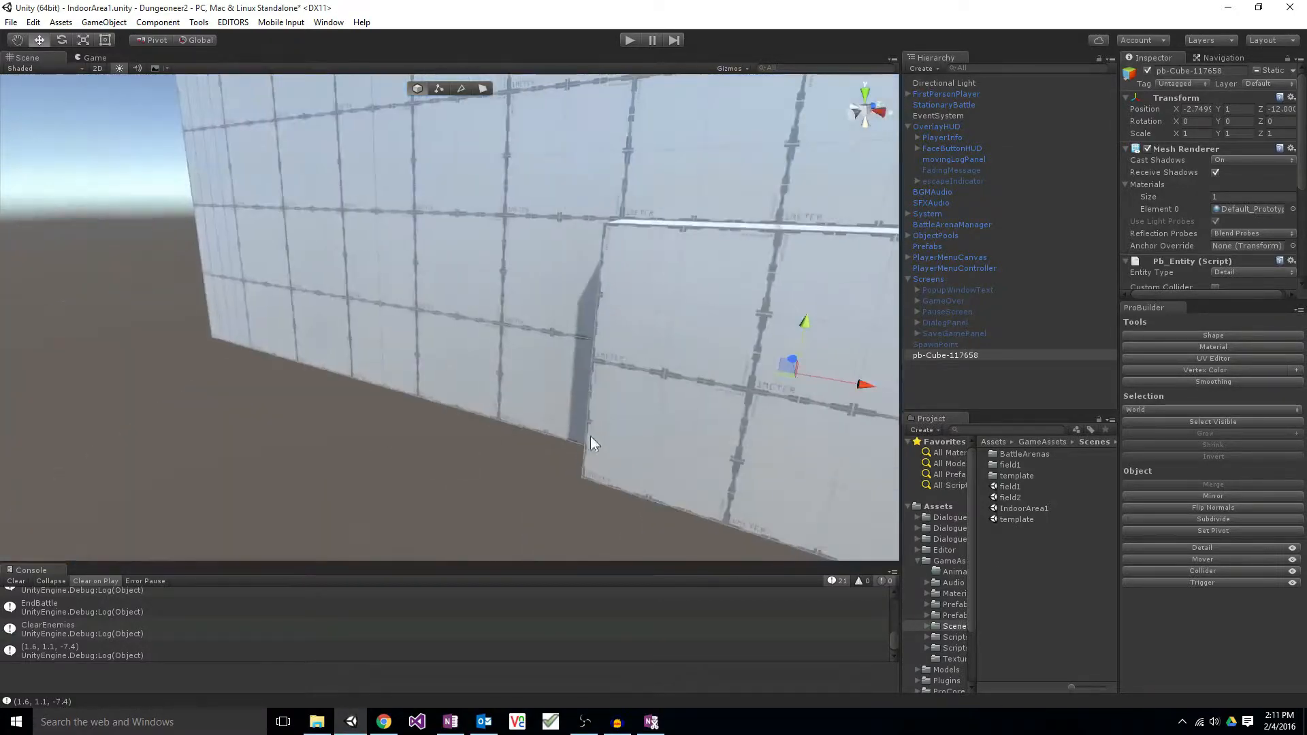
{"action": "left_click", "coordinate": [408, 375]}
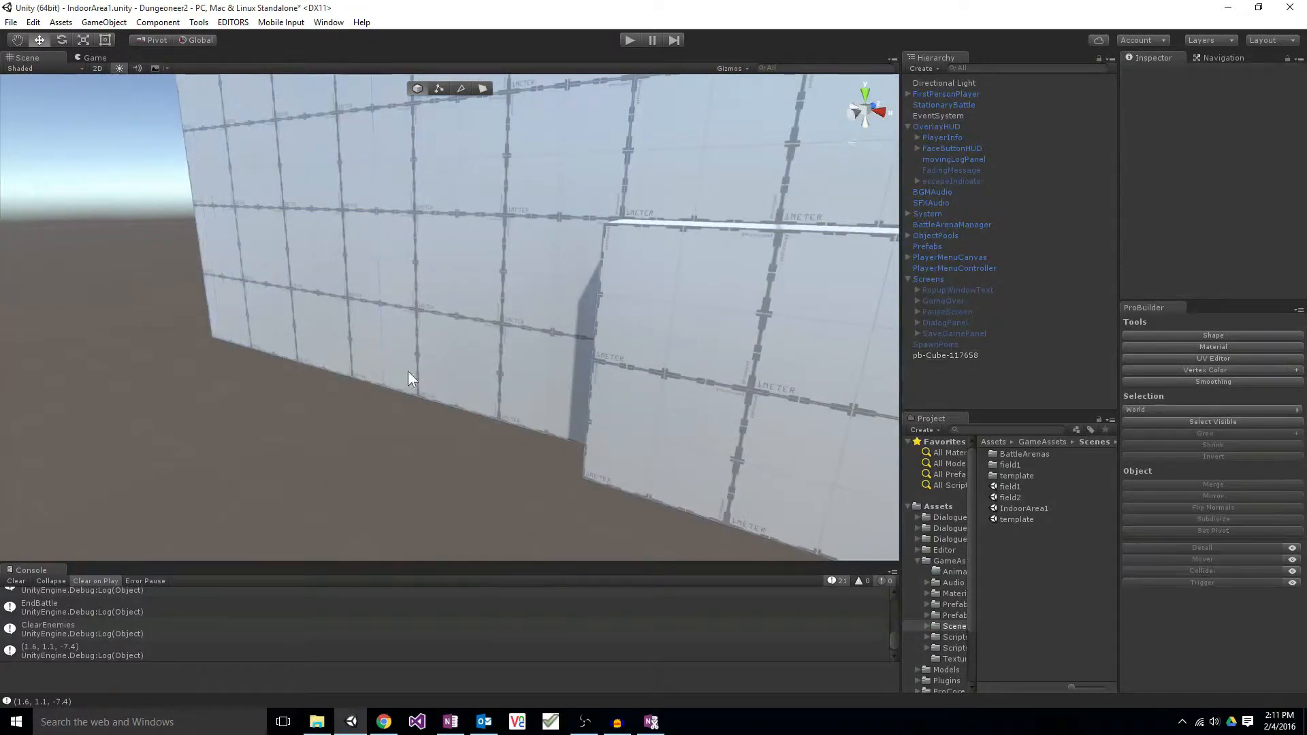
{"action": "left_click", "coordinate": [488, 88]}
{"action": "left_click", "coordinate": [667, 315]}
{"action": "left_click_drag", "start_coordinate": [572, 429], "coordinate": [701, 436], "text": "alt"}
{"action": "left_click", "coordinate": [488, 406]}
{"action": "left_click_drag", "start_coordinate": [484, 402], "coordinate": [481, 458], "text": "alt"}
{"action": "left_click", "coordinate": [481, 466]}
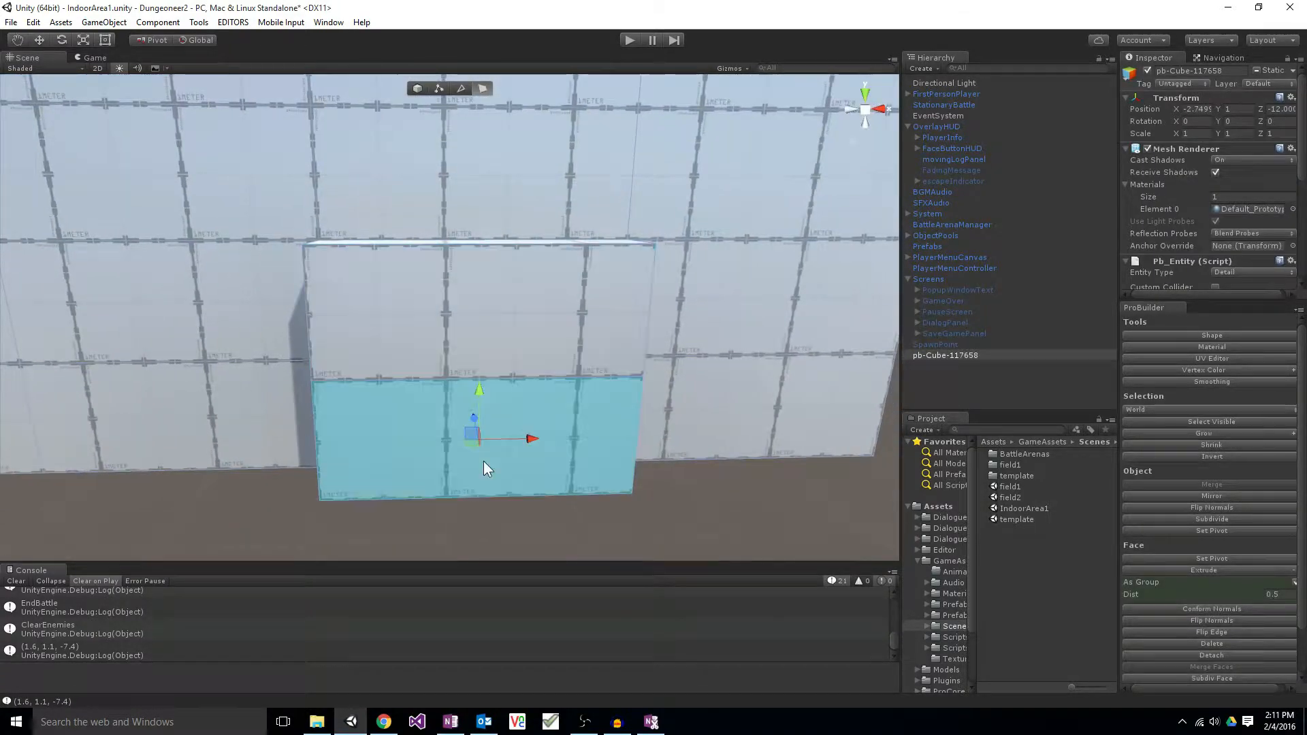
{"action": "left_click_drag", "start_coordinate": [564, 455], "coordinate": [414, 505], "text": "alt"}
{"action": "left_click", "coordinate": [382, 332], "text": "shift"}
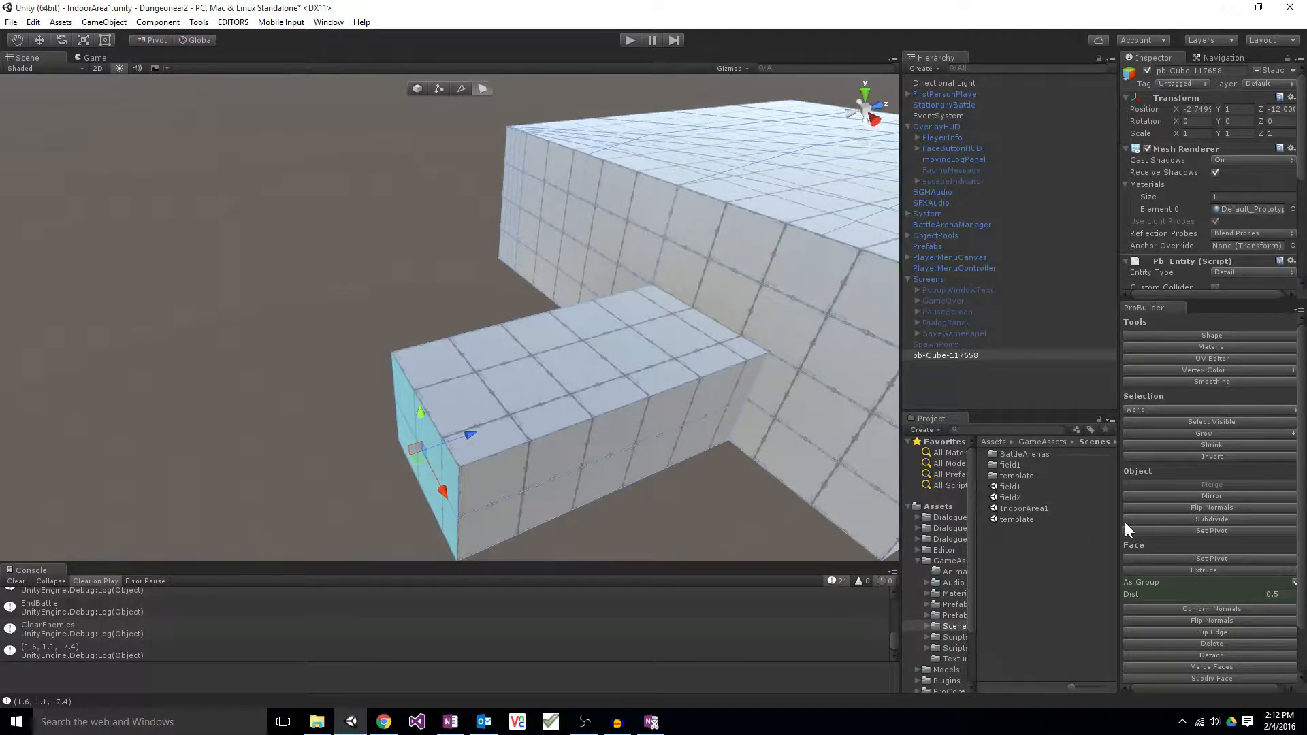
Step: Widen the column holding the Inspector and ProBuilder tools, and collapse the face Extrude options
{"action": "left_click_drag", "start_coordinate": [1121, 522], "coordinate": [984, 561]}
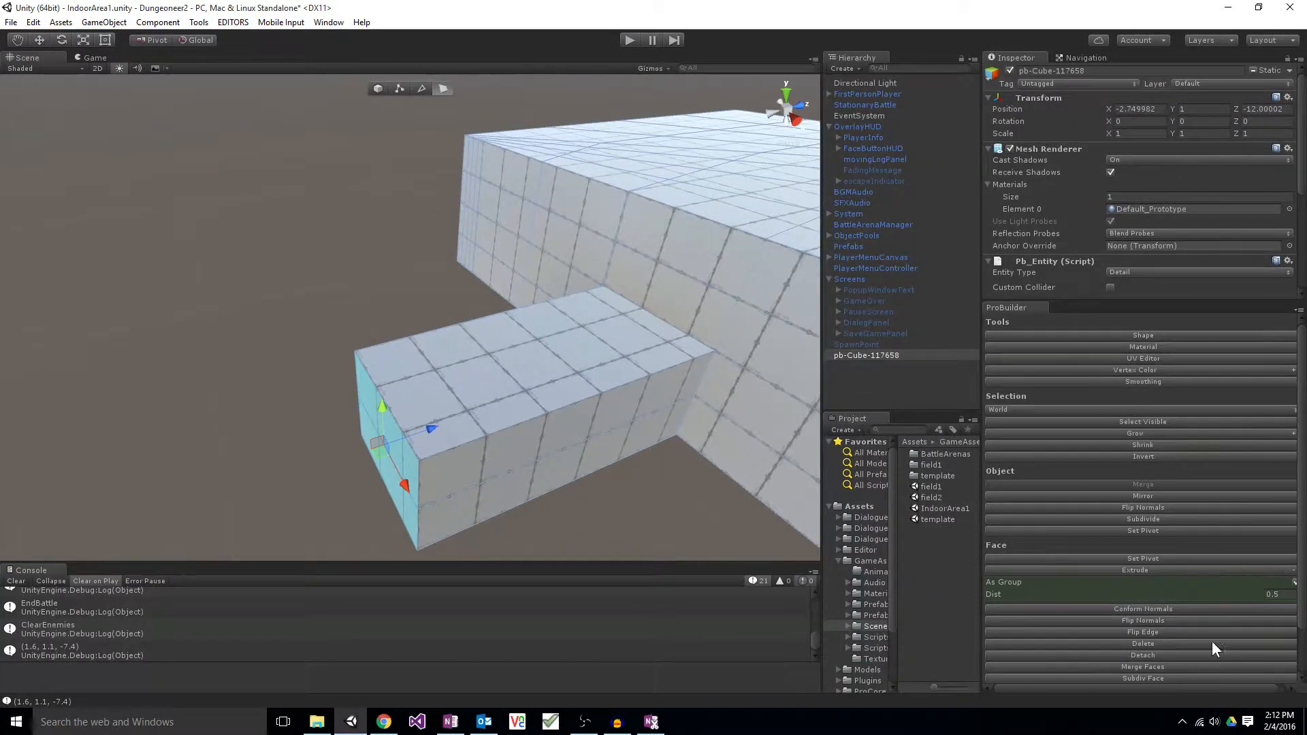
{"action": "left_click_drag", "start_coordinate": [1190, 688], "coordinate": [1236, 685]}
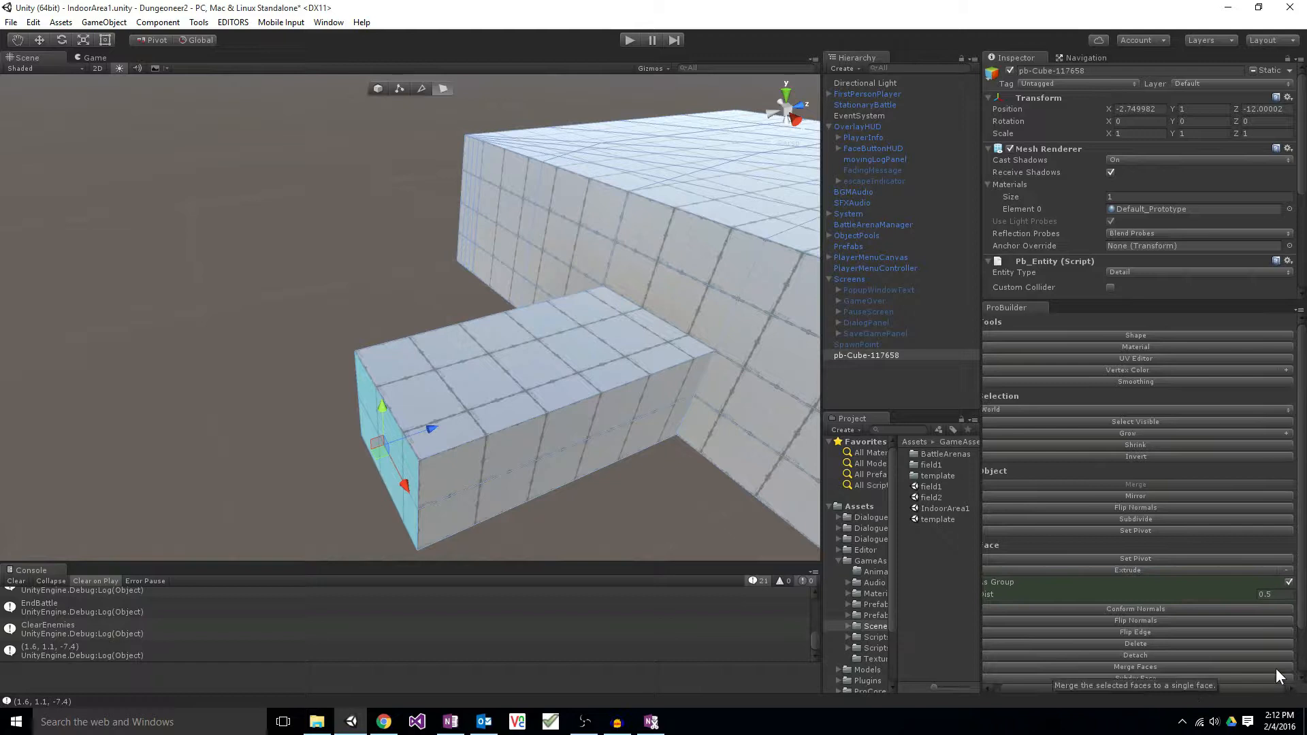
{"action": "left_click", "coordinate": [1289, 572]}
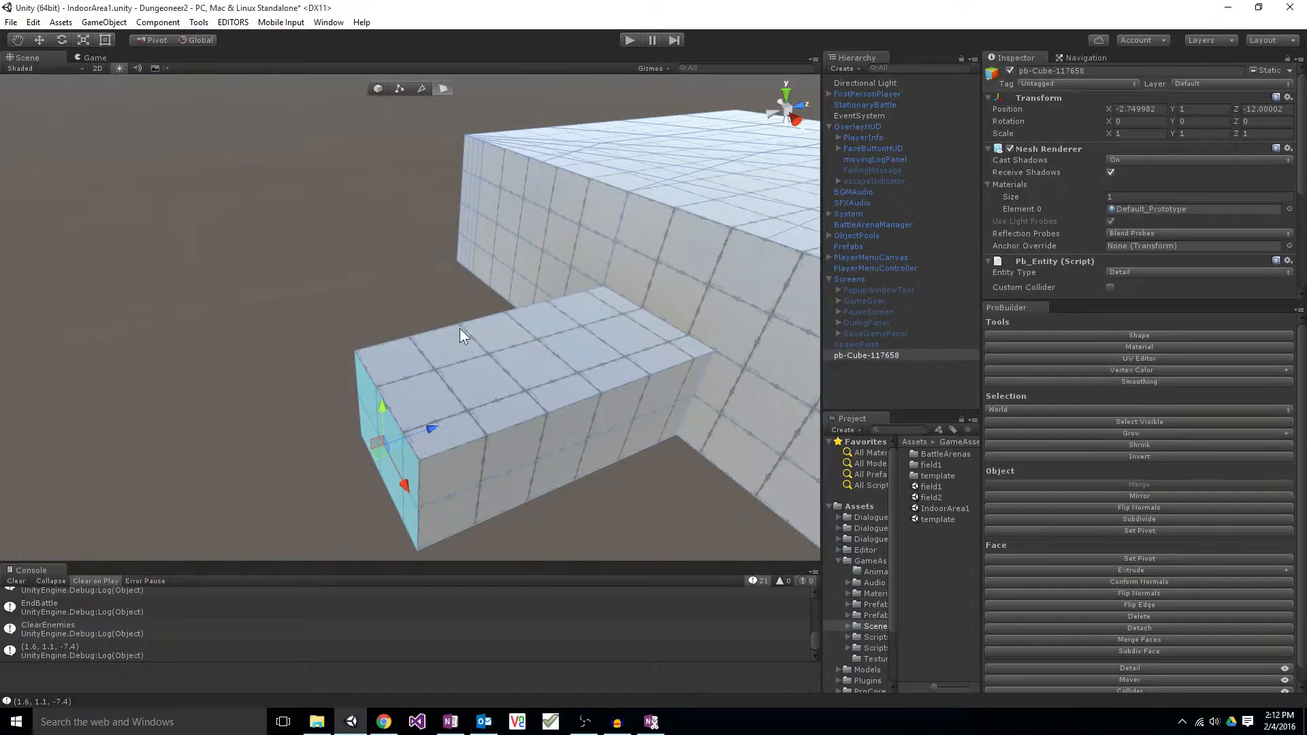
Step: Select both stacked faces at the corridor's outer end and extrude them further outward to lengthen the corridor
{"action": "left_click_drag", "start_coordinate": [455, 354], "coordinate": [536, 374], "text": "alt"}
{"action": "left_click", "coordinate": [330, 410]}
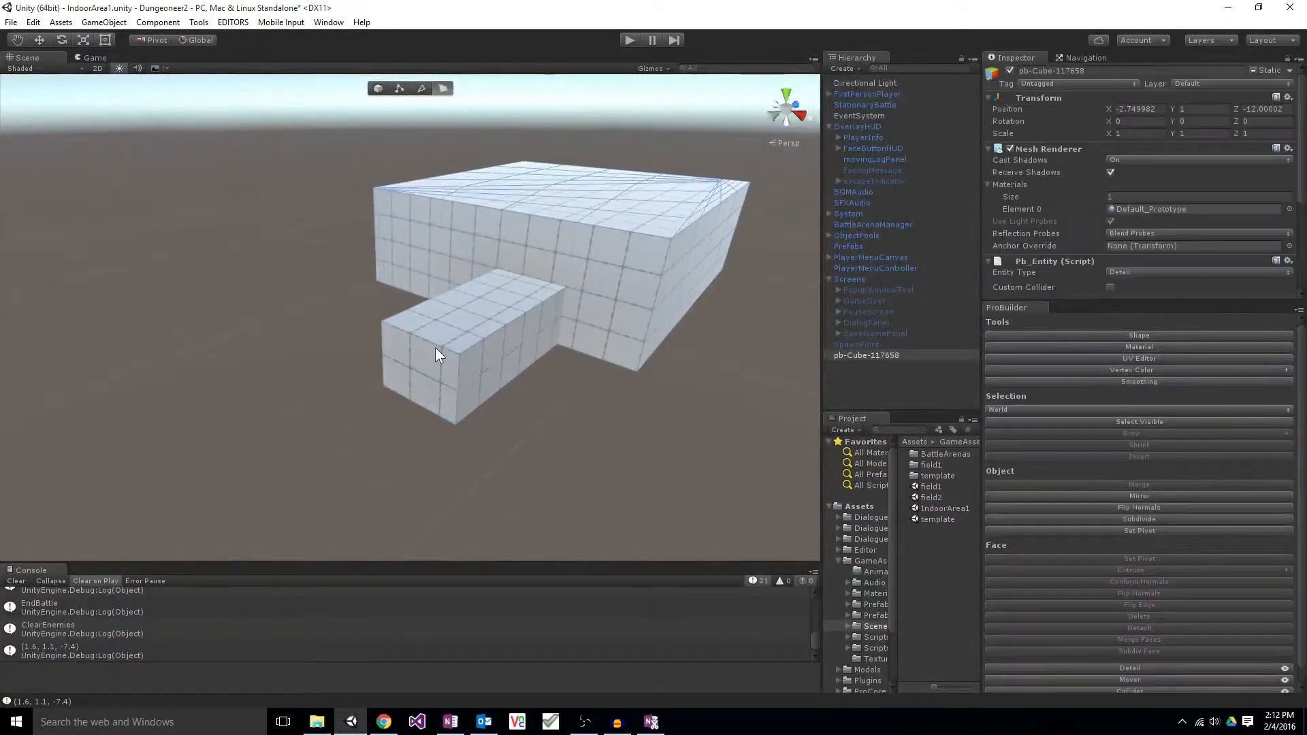
{"action": "left_click", "coordinate": [406, 377]}
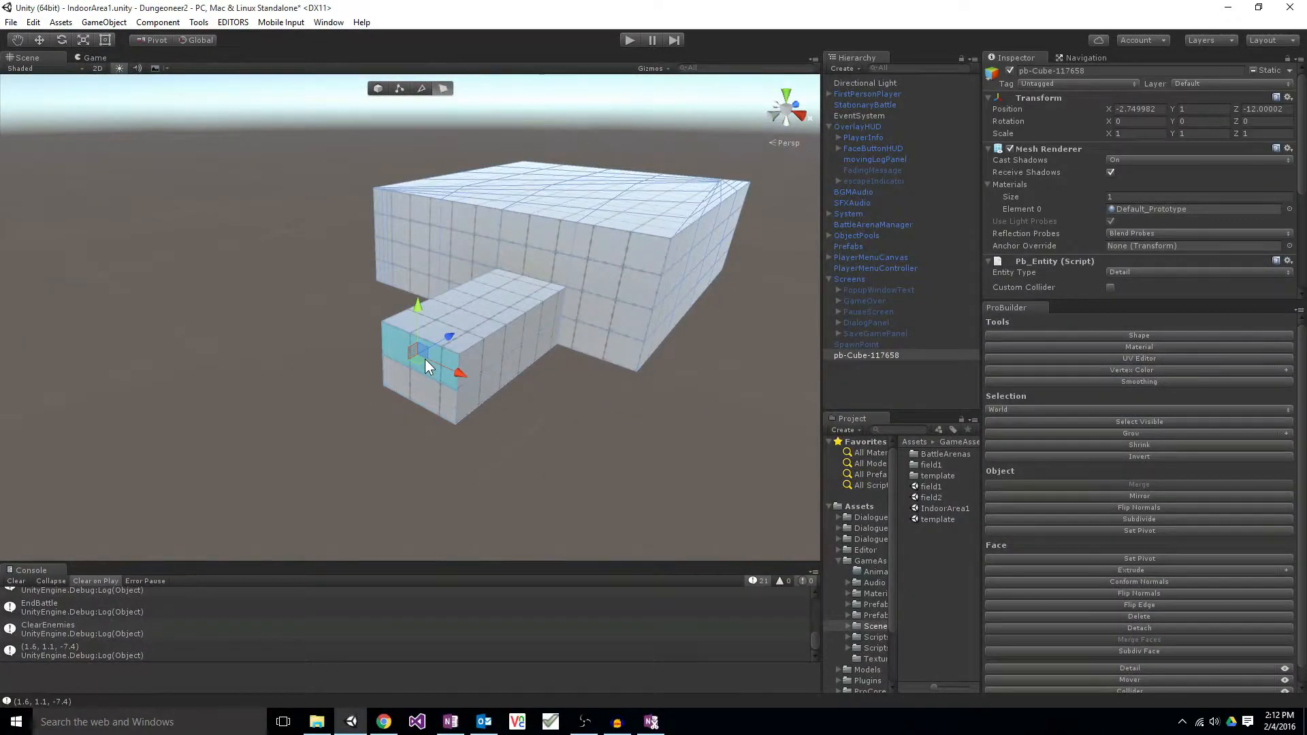
{"action": "left_click", "coordinate": [425, 358], "text": "shift"}
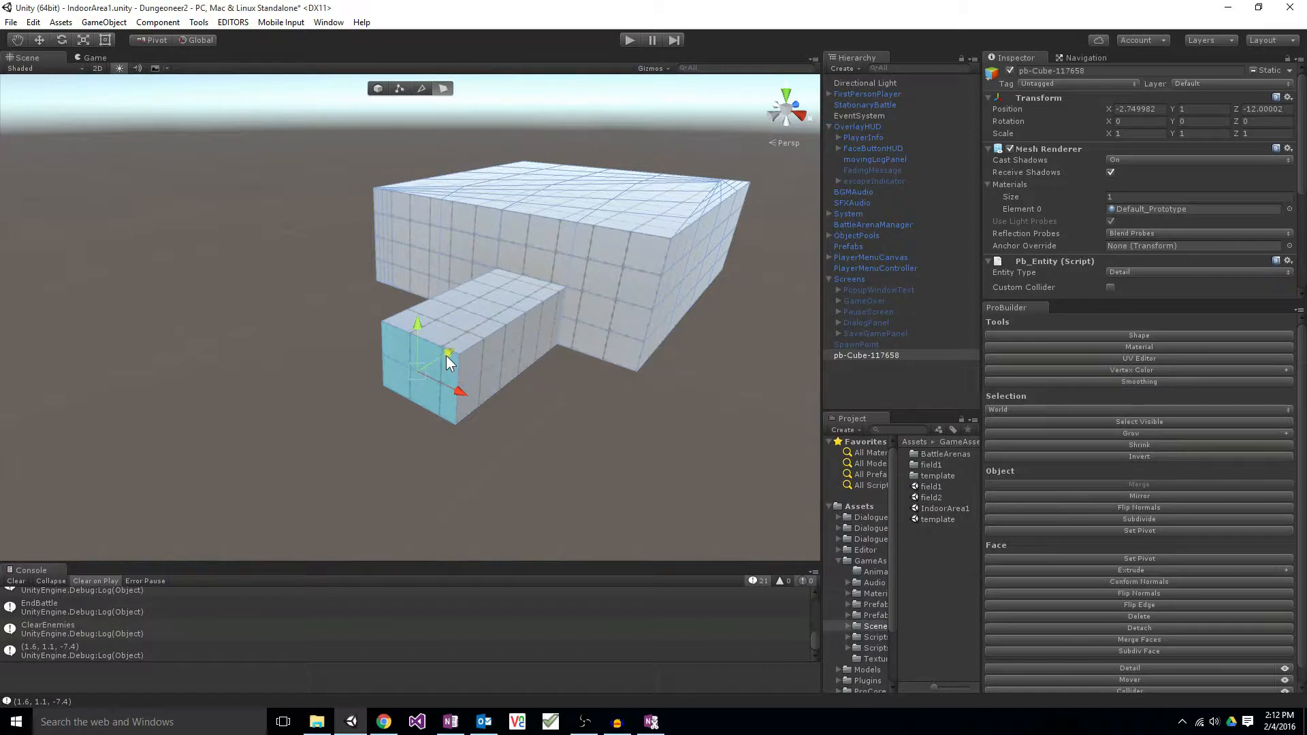
{"action": "left_click_drag", "start_coordinate": [446, 356], "coordinate": [379, 455], "text": "shift"}
{"action": "left_click", "coordinate": [393, 435]}
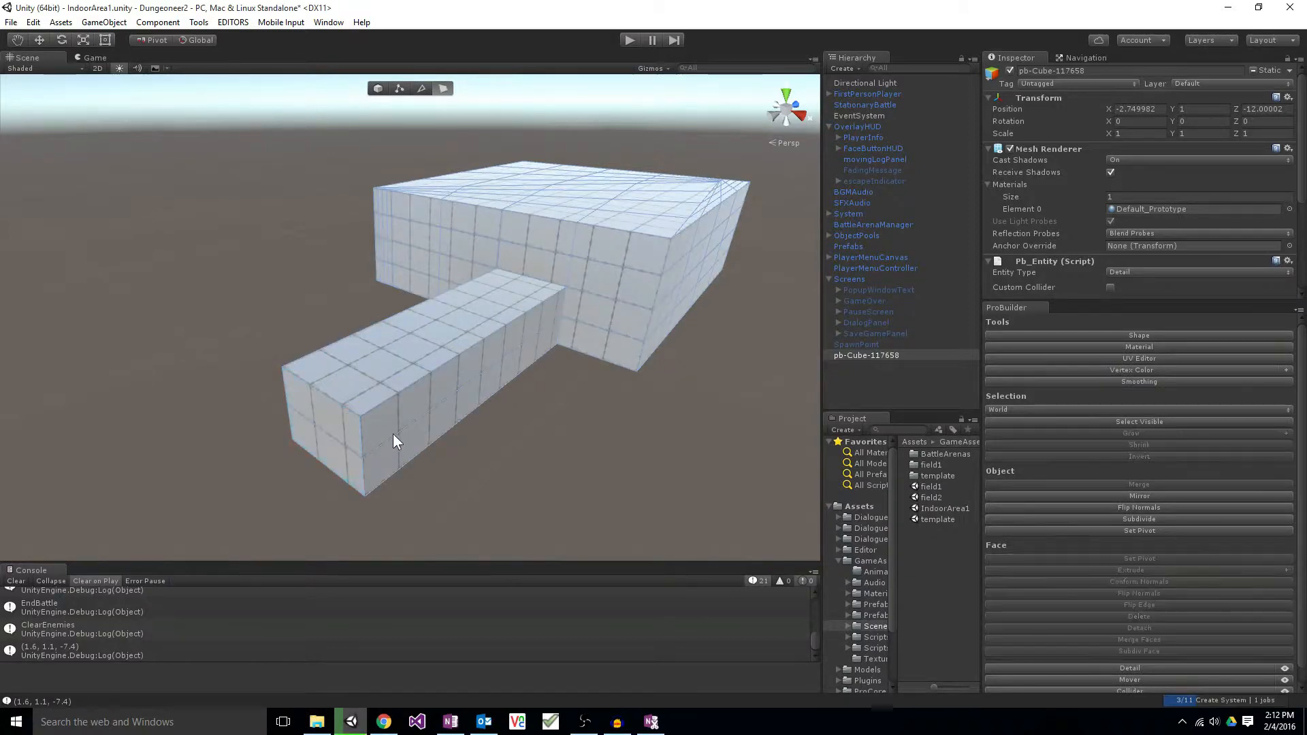
Step: Select the two long faces along the corridor's near side wall and try to subdivide the object
{"action": "double_click", "coordinate": [402, 403]}
{"action": "left_click", "coordinate": [407, 429]}
{"action": "left_click", "coordinate": [413, 424]}
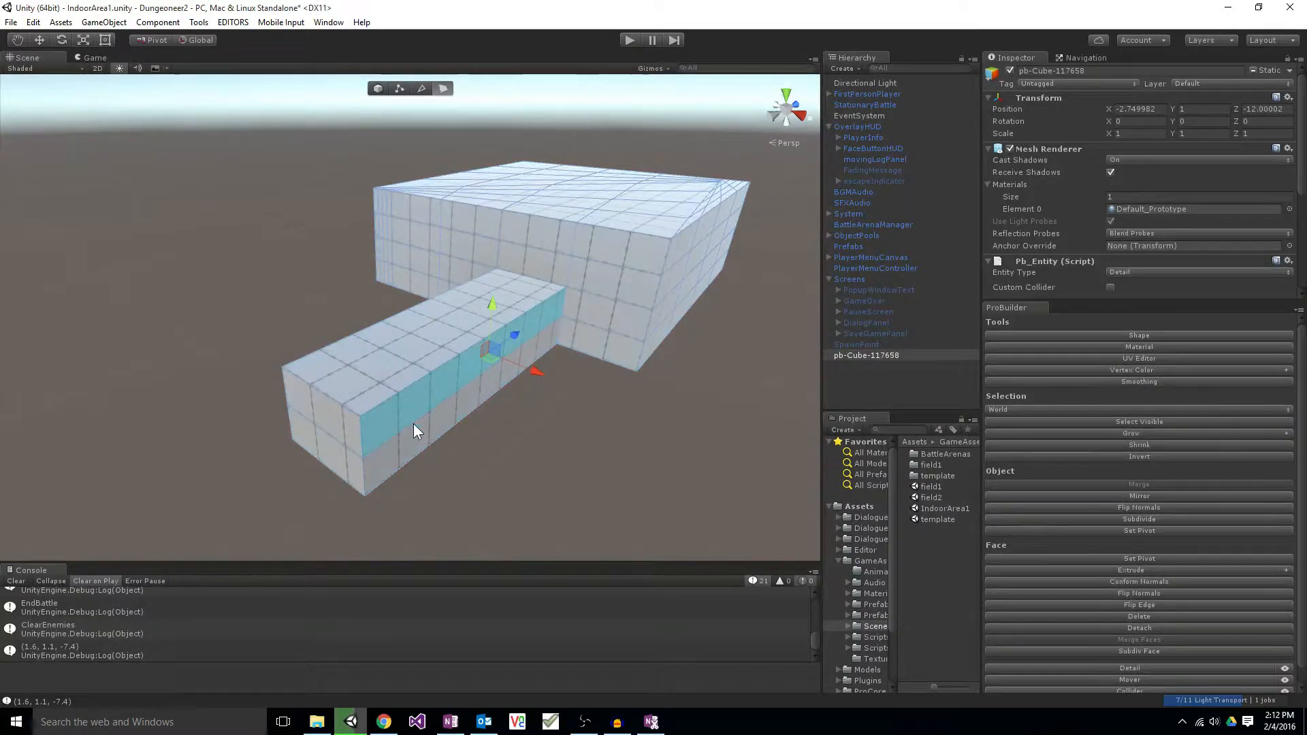
{"action": "left_click", "coordinate": [414, 432], "text": "shift"}
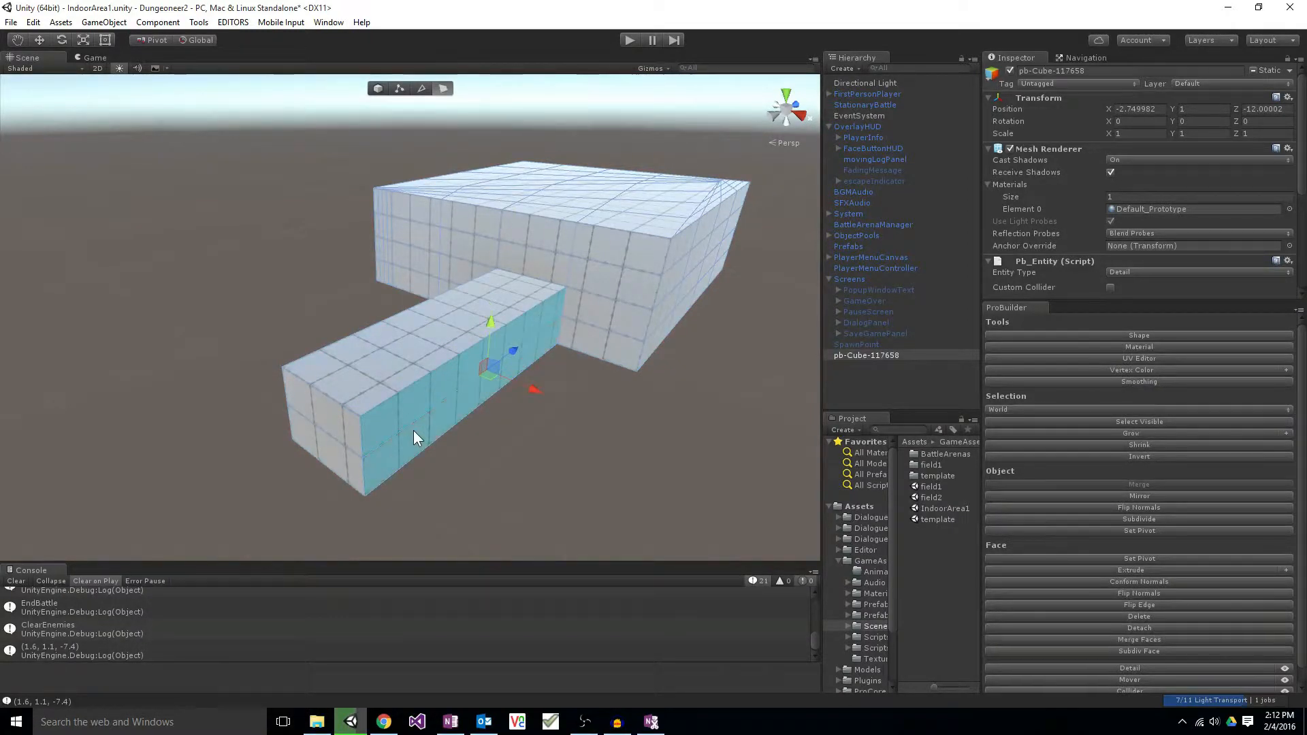
{"action": "left_click", "coordinate": [1143, 519]}
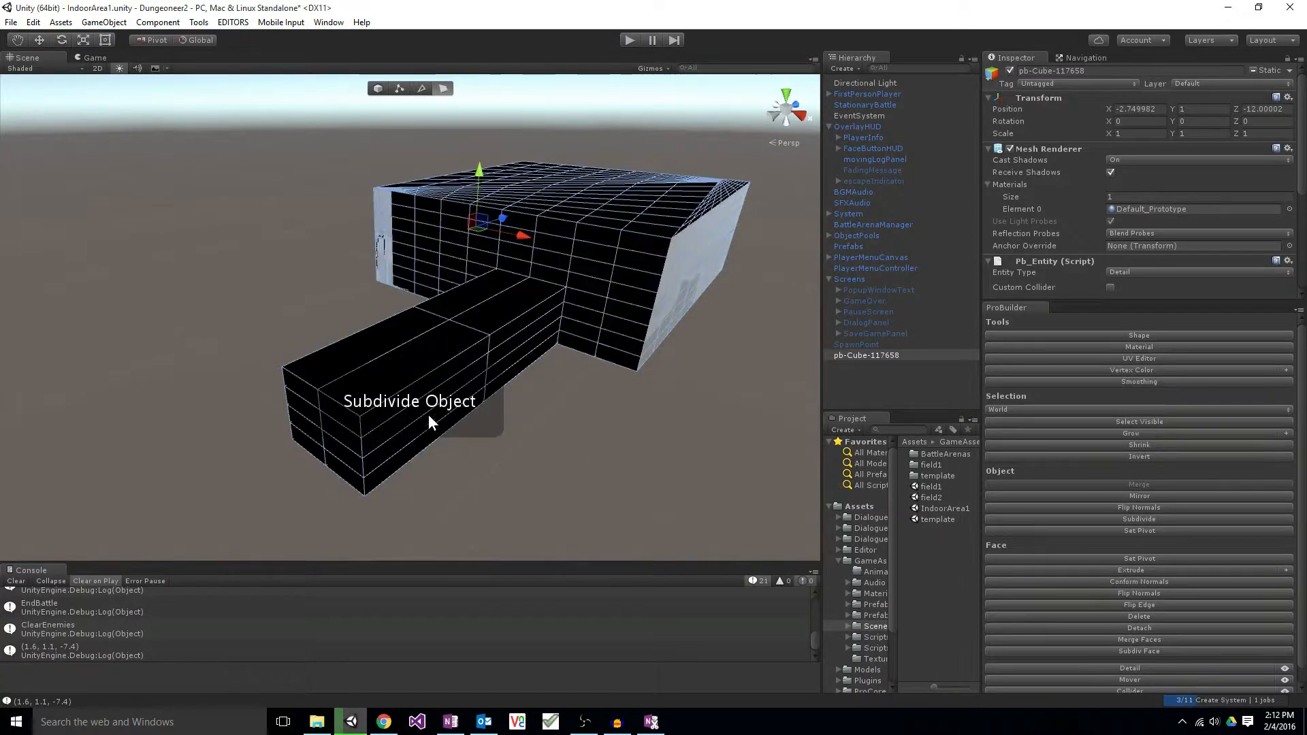
{"action": "left_click", "coordinate": [517, 442]}
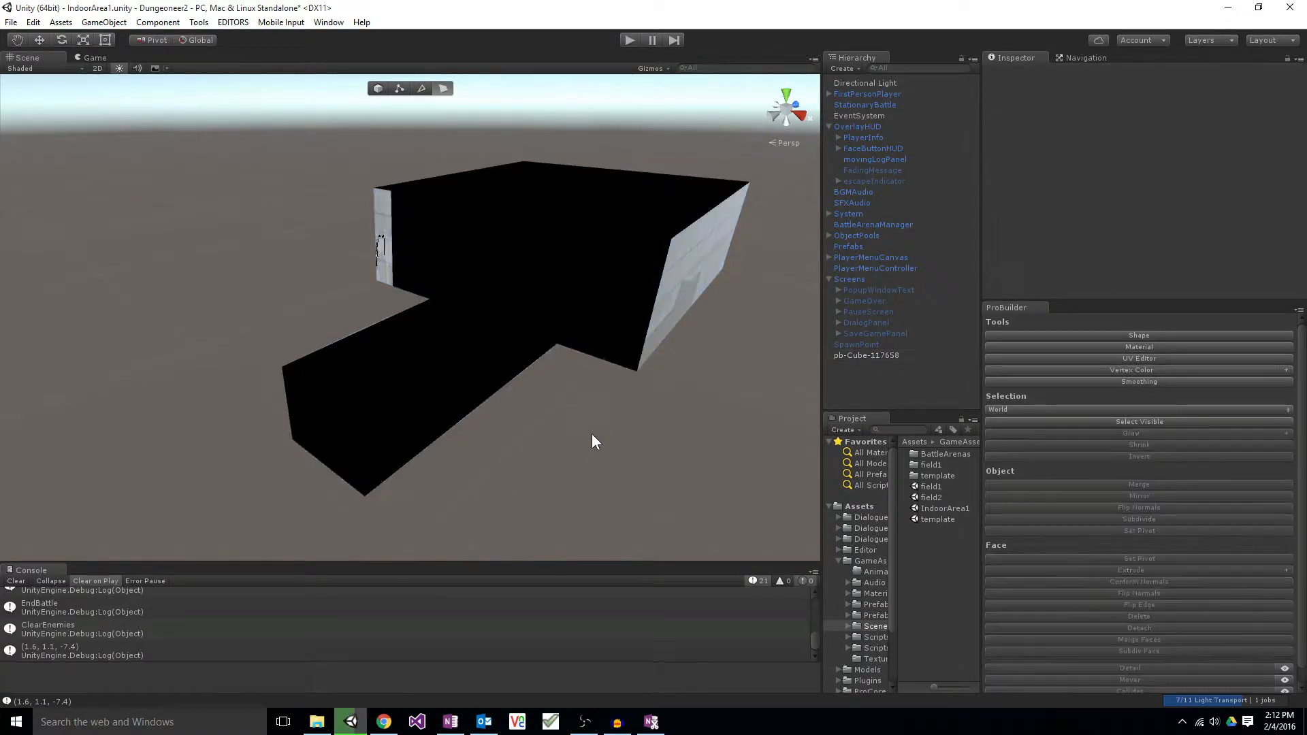
{"action": "key", "text": "d"}
{"action": "right_click_drag", "start_coordinate": [590, 434], "coordinate": [496, 415]}
{"action": "left_click", "coordinate": [497, 415]}
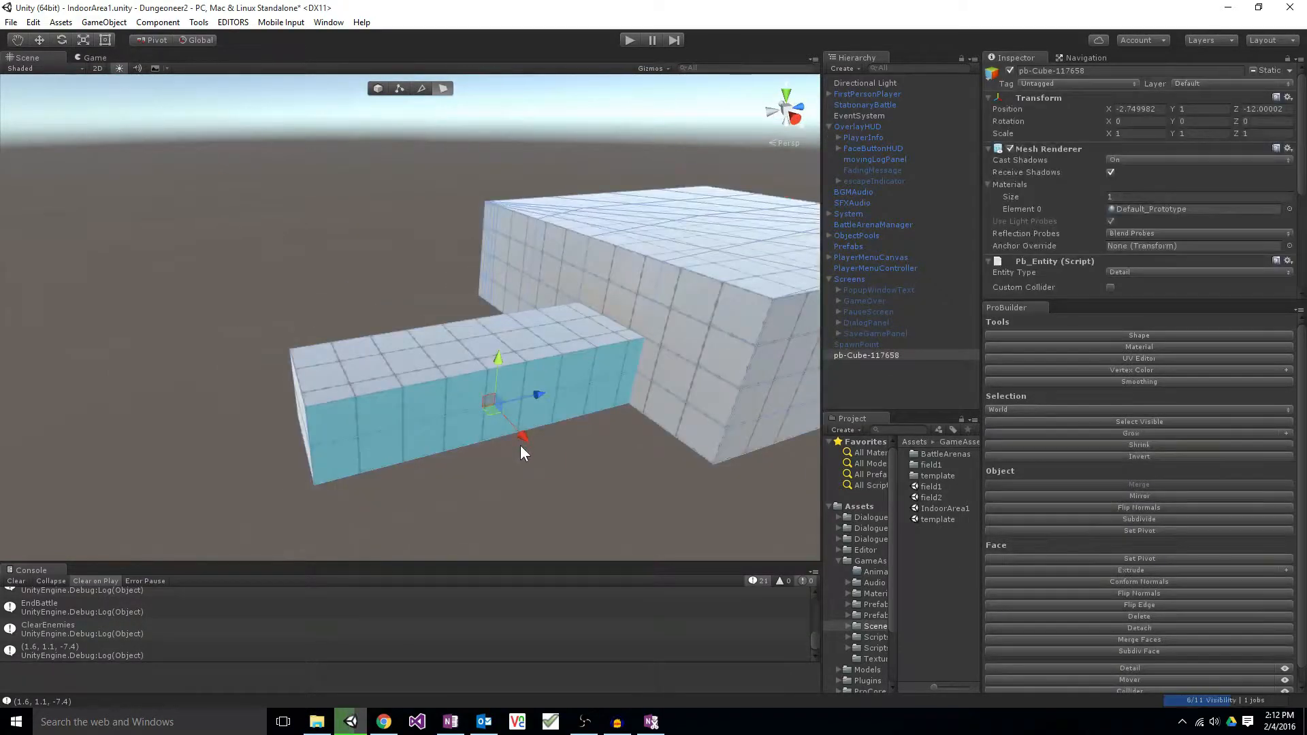
Step: Select the two long faces on the corridor's opposite side wall and subdivide the object
{"action": "right_click_drag", "start_coordinate": [599, 438], "coordinate": [1123, 423]}
{"action": "key", "text": "w"}
{"action": "key", "text": "s"}
{"action": "left_click", "coordinate": [460, 218]}
{"action": "double_click", "coordinate": [519, 219]}
{"action": "left_click", "coordinate": [484, 251]}
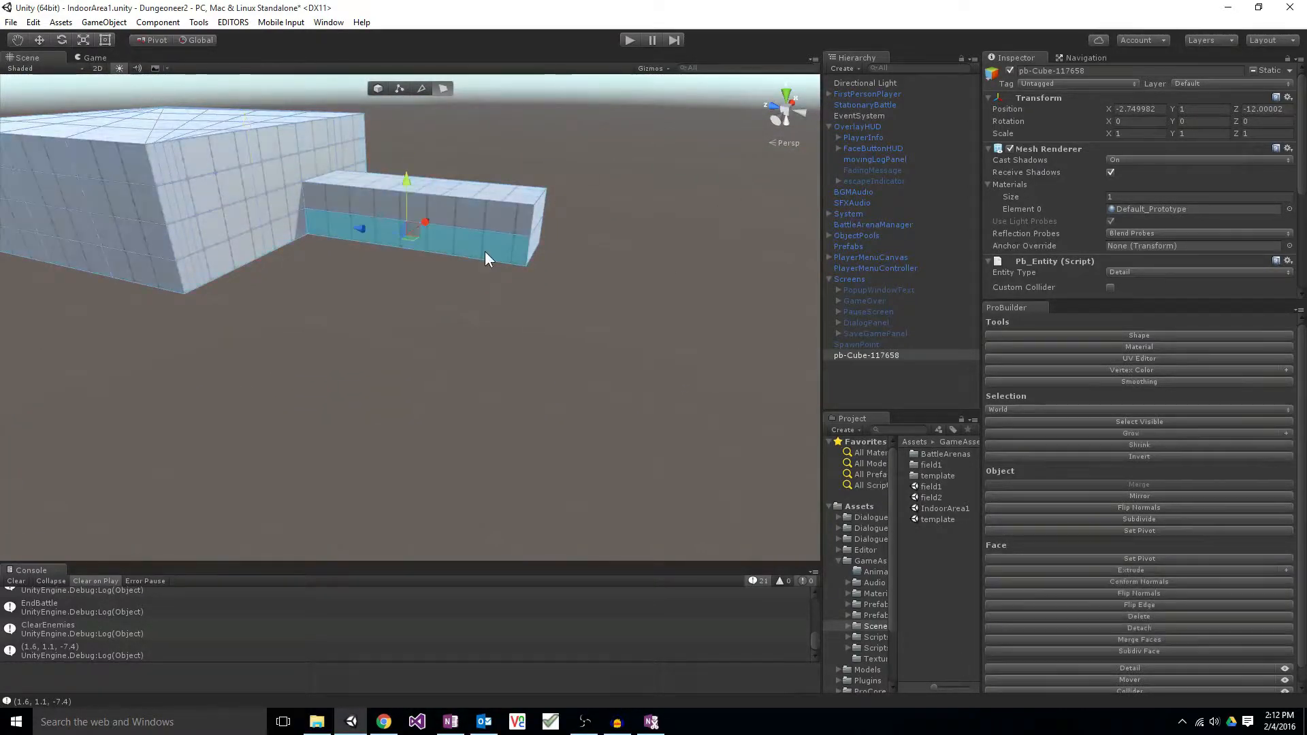
{"action": "left_click", "coordinate": [505, 214], "text": "shift"}
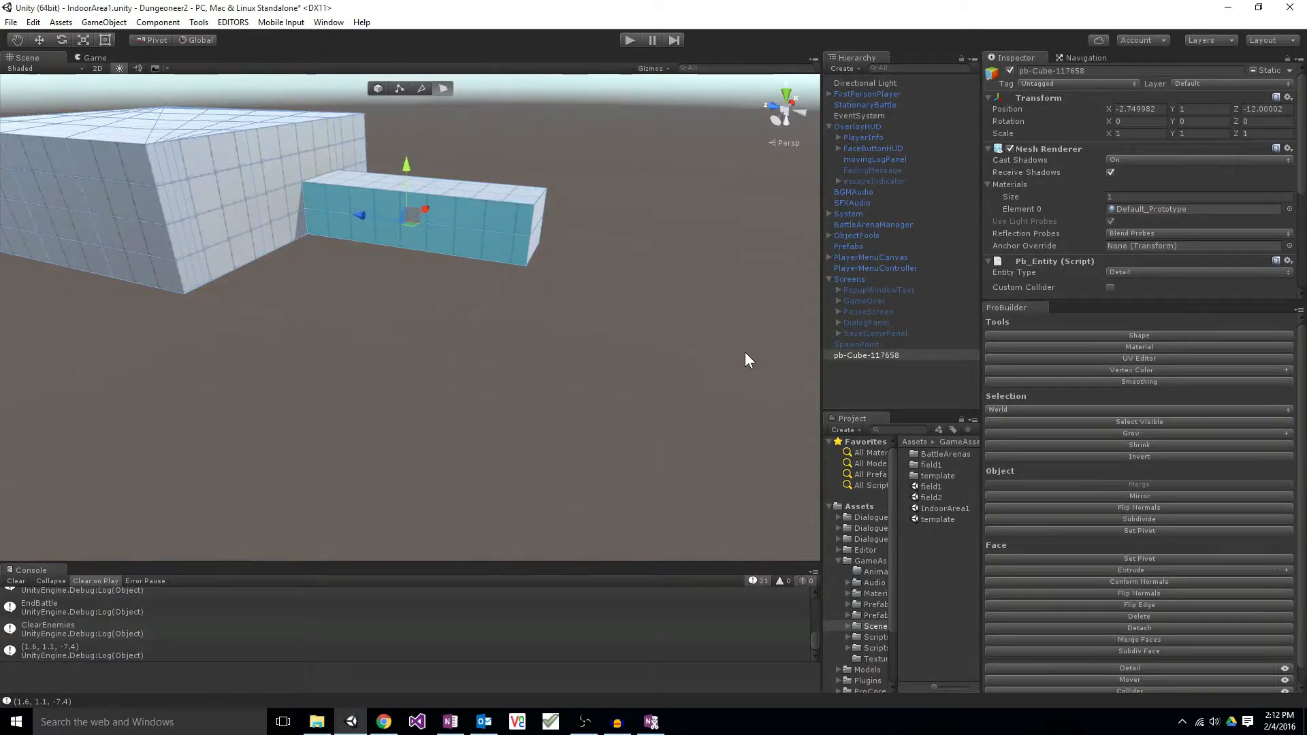
{"action": "left_click", "coordinate": [1138, 518]}
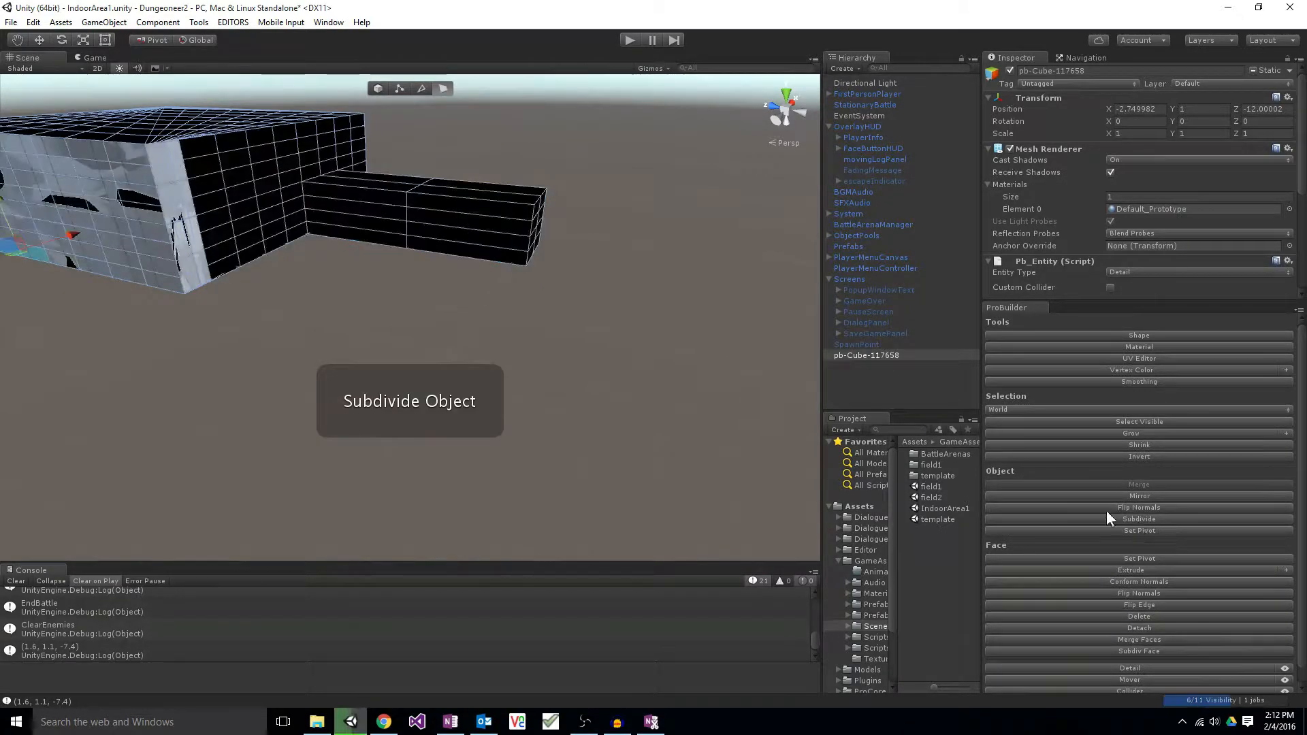
Step: Select the four stacked faces on the outer half of the corridor's side wall
{"action": "right_click_drag", "start_coordinate": [332, 360], "coordinate": [362, 313]}
{"action": "key", "text": "w"}
{"action": "left_click", "coordinate": [387, 252]}
{"action": "left_click", "coordinate": [425, 285], "text": "shift"}
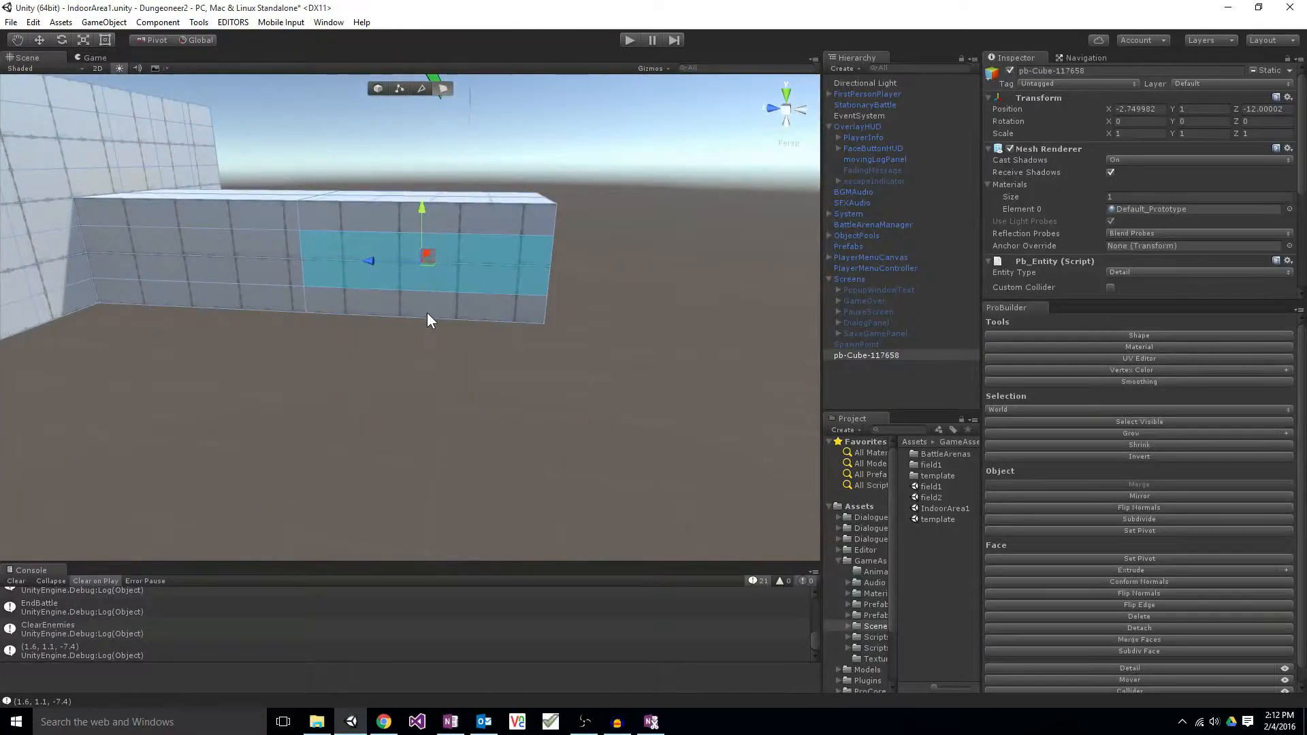
{"action": "left_click", "coordinate": [427, 313]}
{"action": "left_click", "coordinate": [442, 277], "text": "shift"}
{"action": "left_click", "coordinate": [447, 253], "text": "shift"}
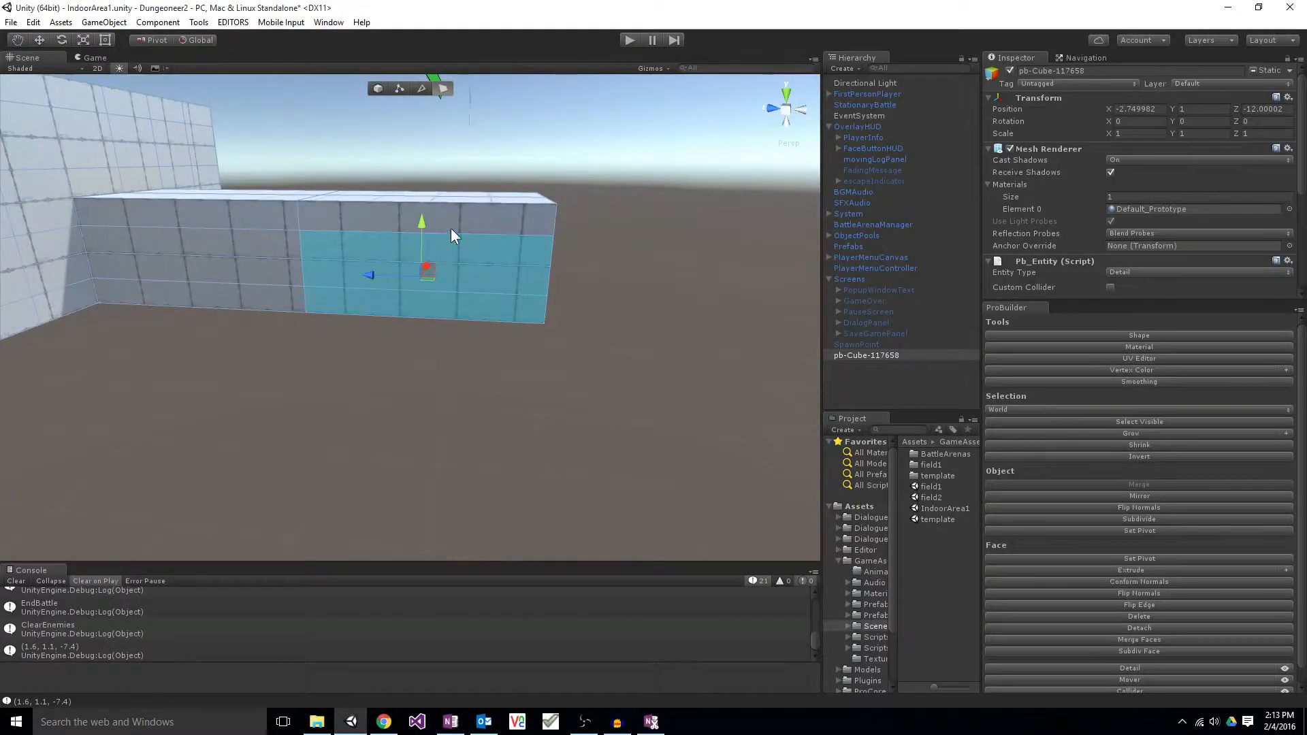
{"action": "left_click", "coordinate": [451, 228], "text": "shift"}
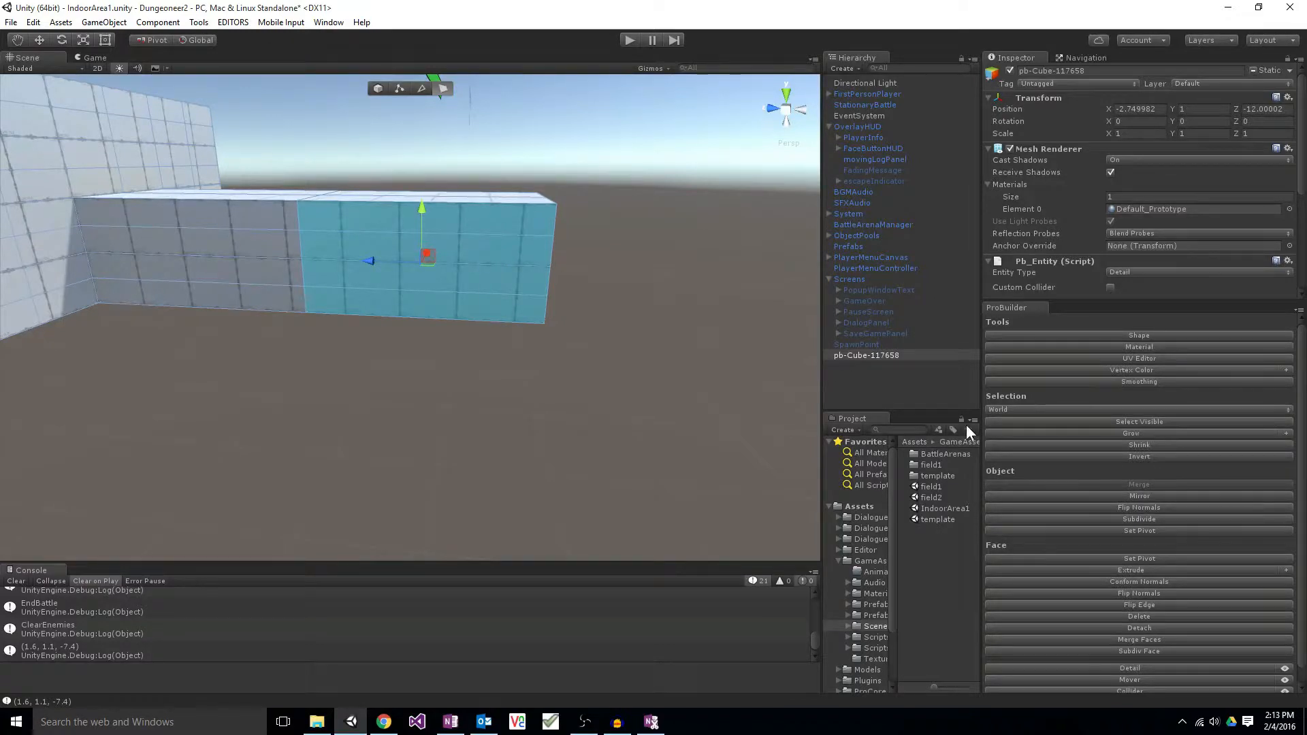
Step: Subdivide the object once more, check individual faces on the corridor's side wall and return to object-level editing
{"action": "left_click", "coordinate": [483, 206]}
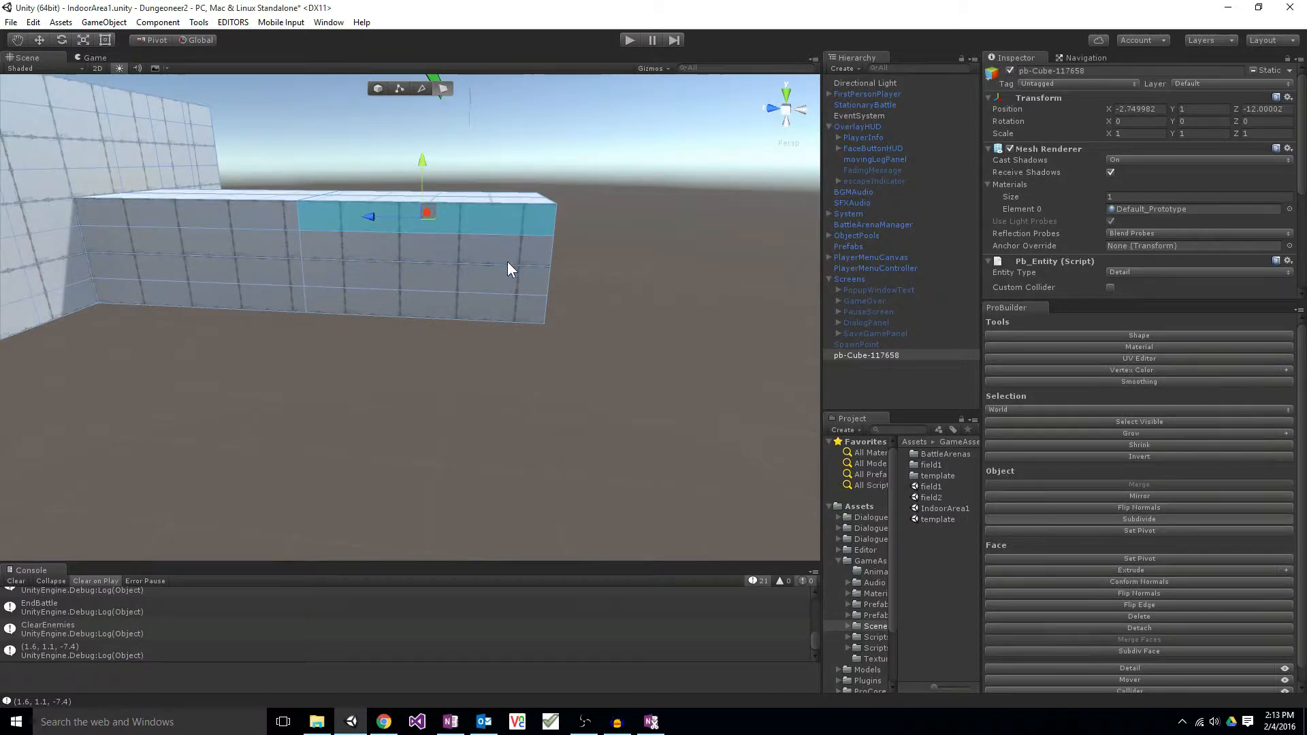
{"action": "left_click", "coordinate": [607, 378]}
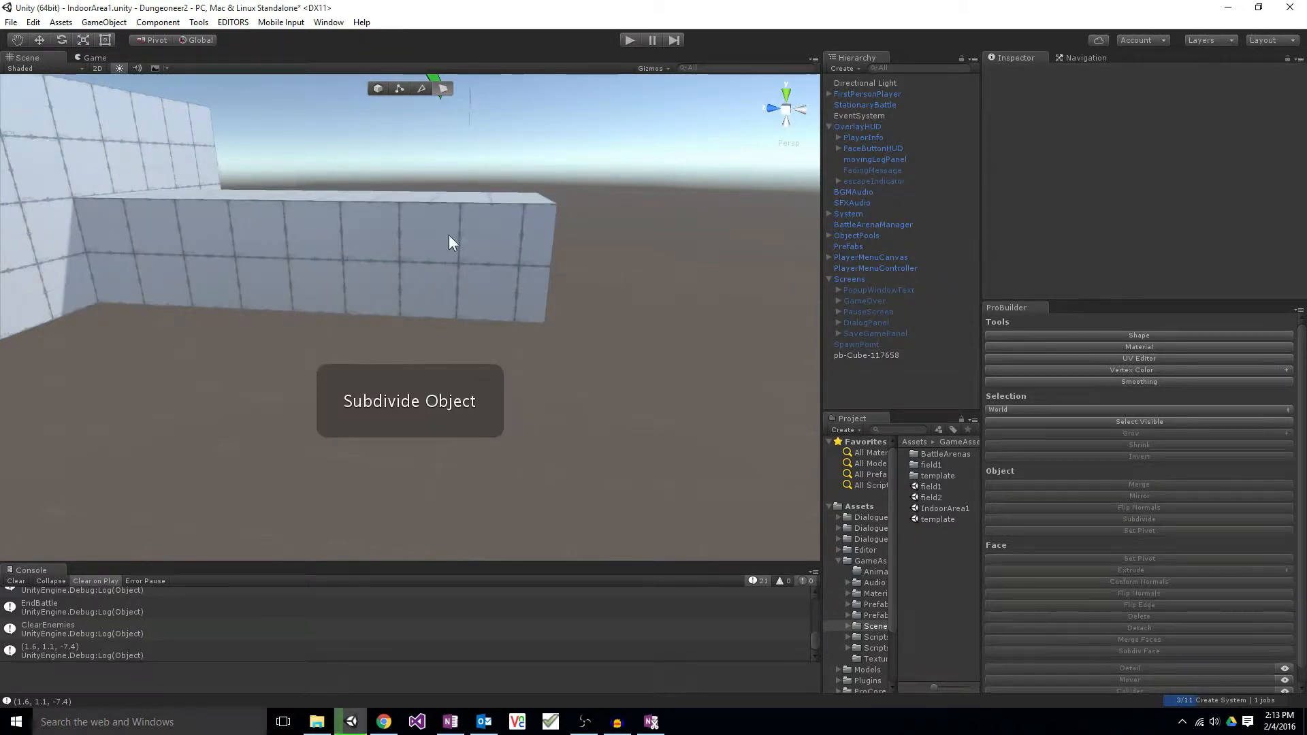
{"action": "left_click", "coordinate": [486, 217]}
{"action": "left_click", "coordinate": [464, 215]}
{"action": "left_click", "coordinate": [385, 221]}
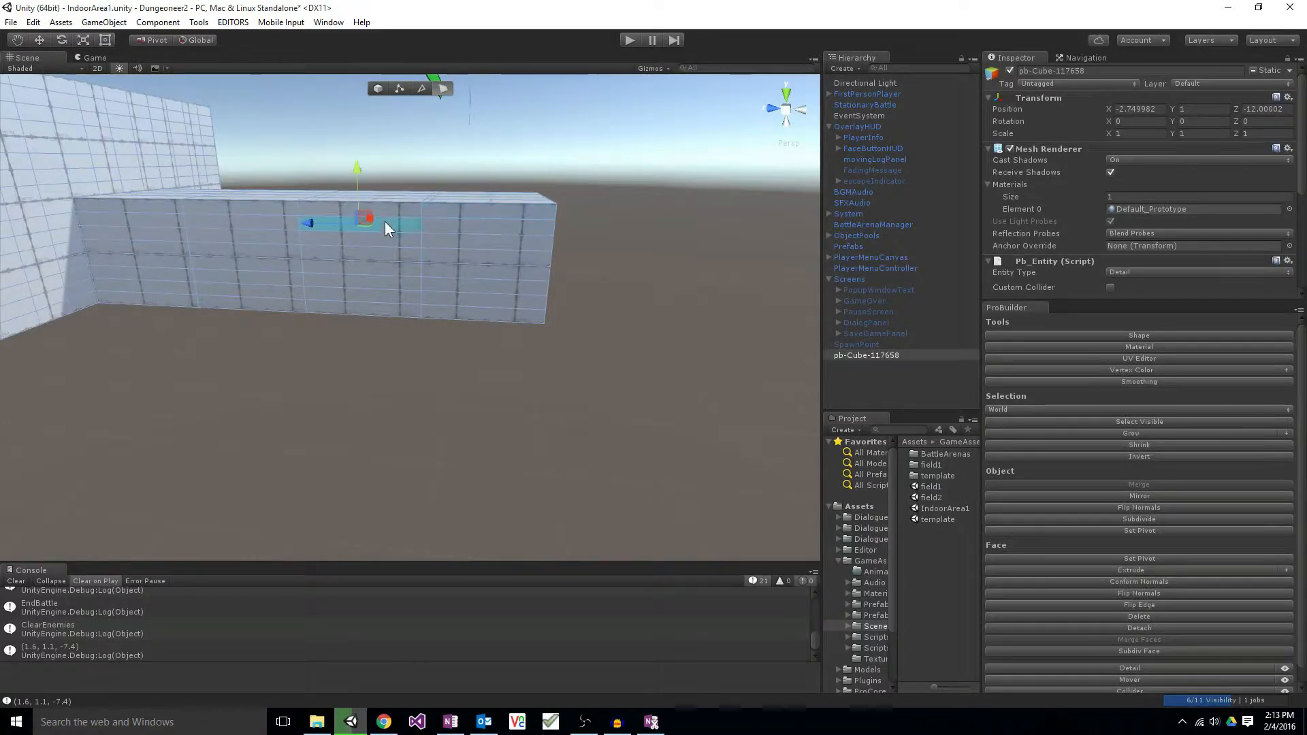
{"action": "left_click", "coordinate": [375, 240]}
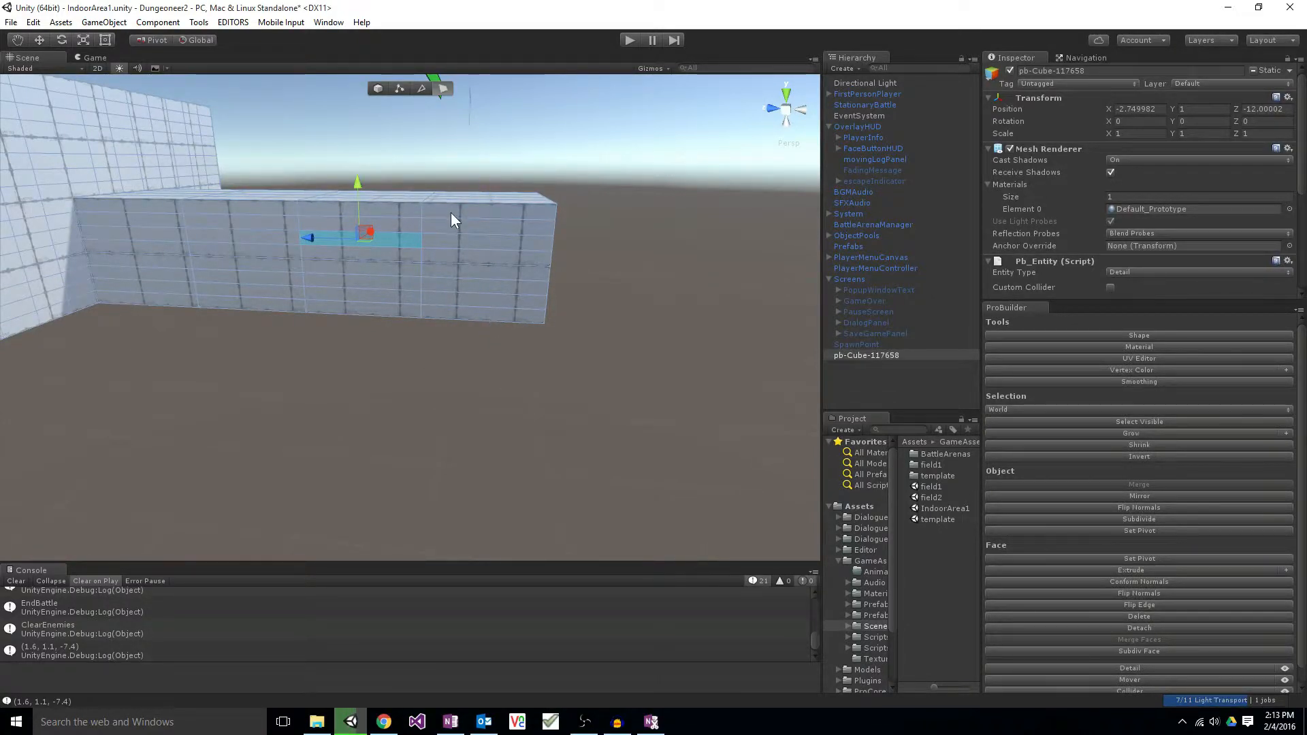
{"action": "left_click", "coordinate": [480, 239]}
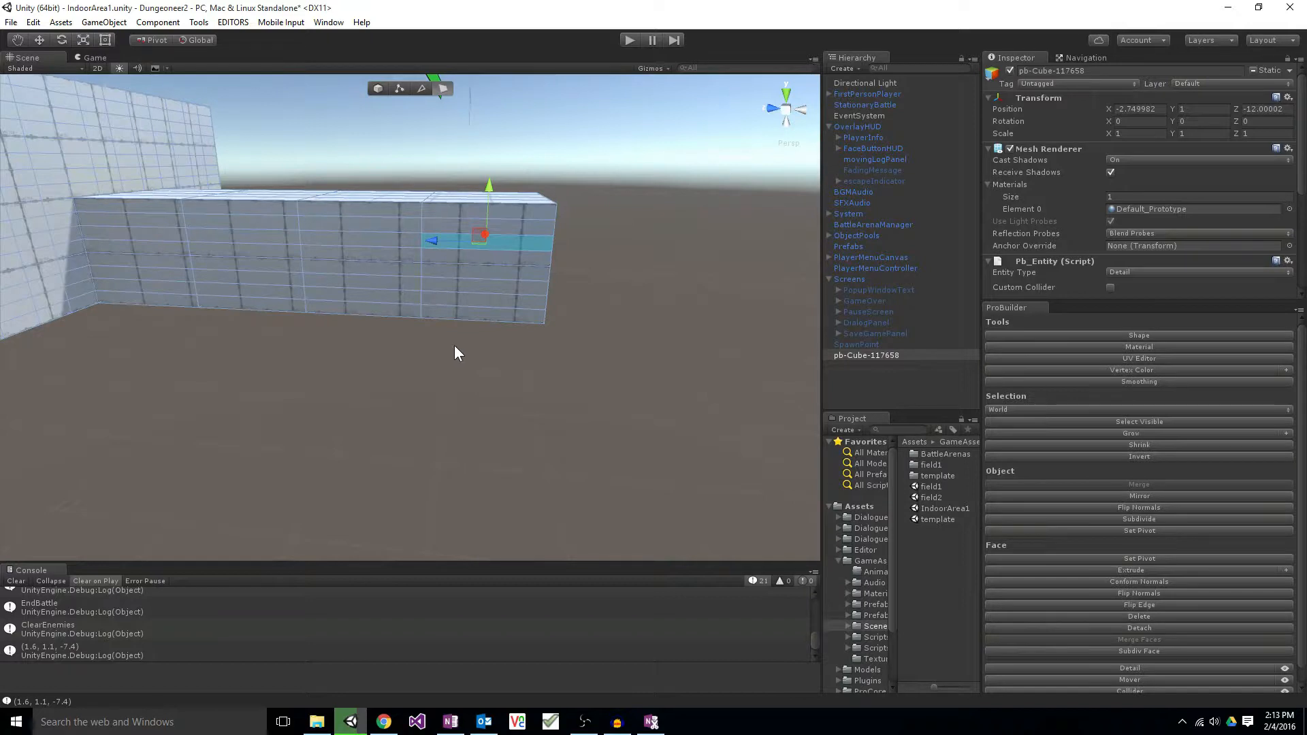
{"action": "key", "text": "Escape"}
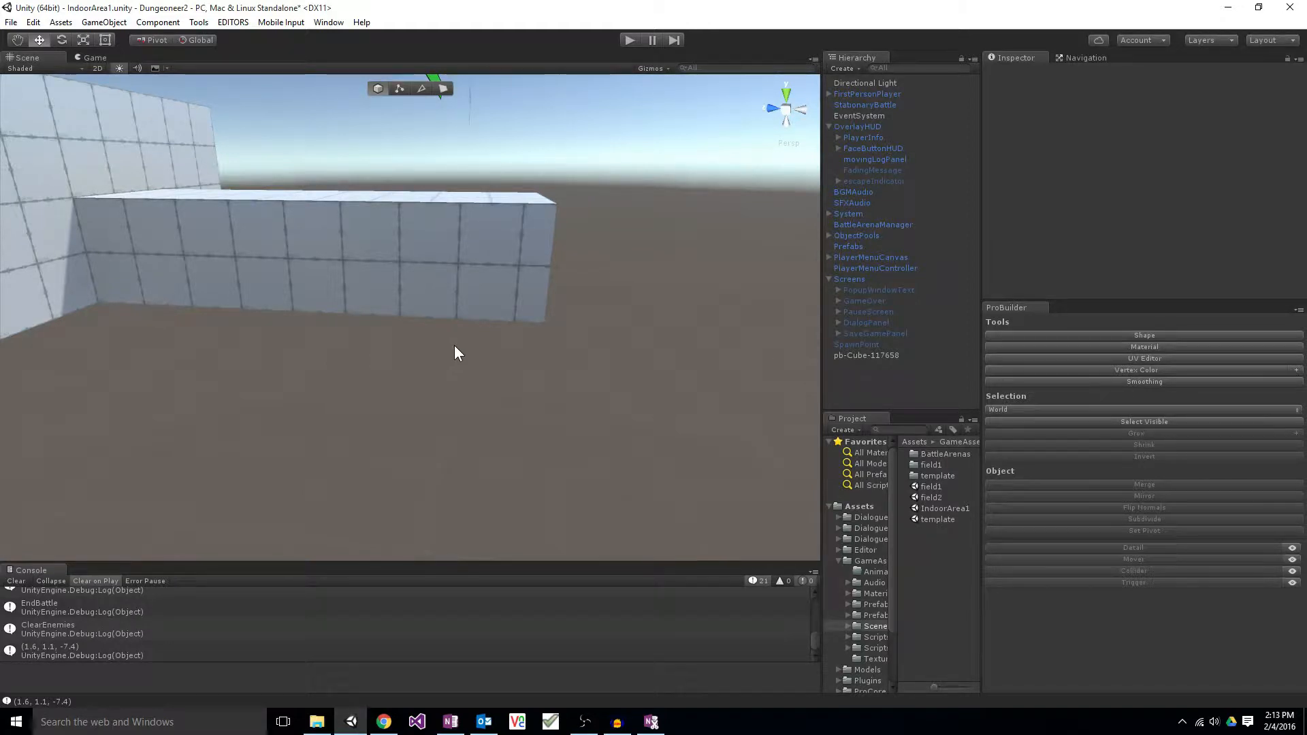
Step: Reselect the block, switch it to face editing and clear any selected faces
{"action": "left_click", "coordinate": [462, 249]}
{"action": "left_click", "coordinate": [461, 250]}
{"action": "left_click", "coordinate": [444, 87]}
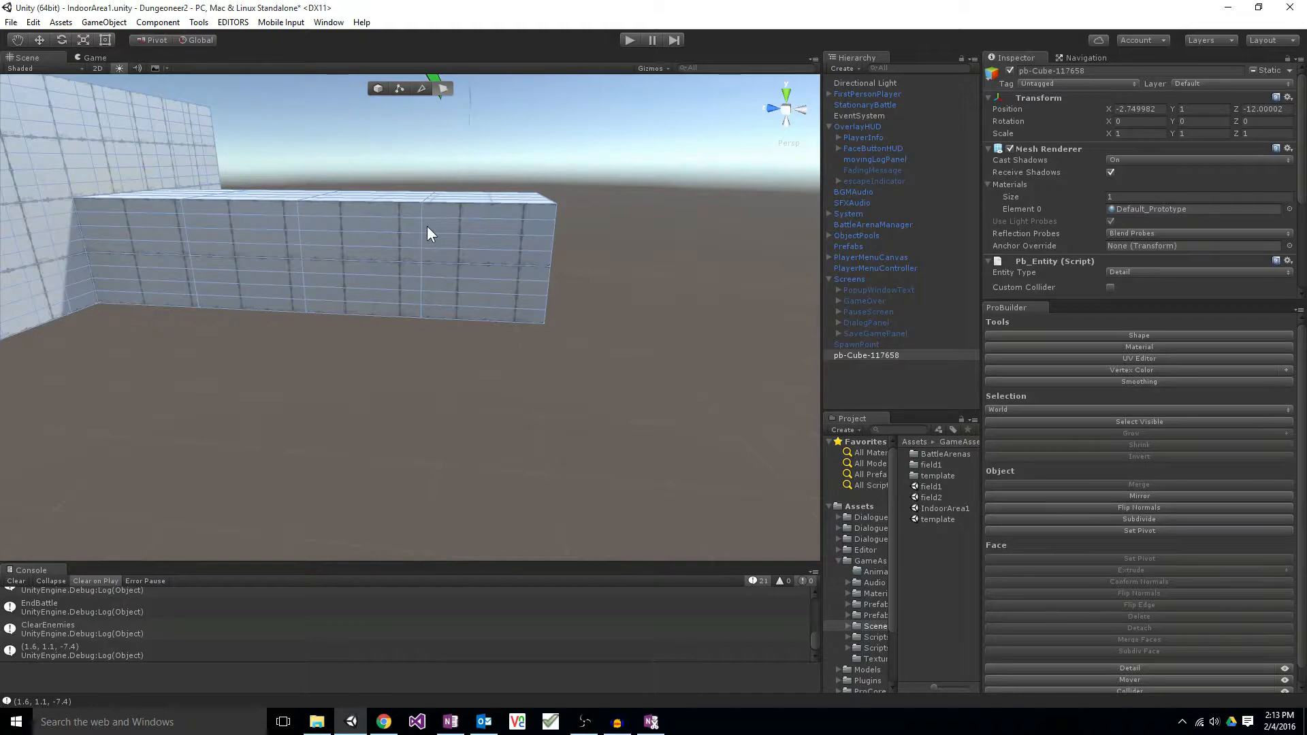
{"action": "left_click", "coordinate": [385, 210]}
{"action": "double_click", "coordinate": [462, 294]}
{"action": "left_click", "coordinate": [468, 323]}
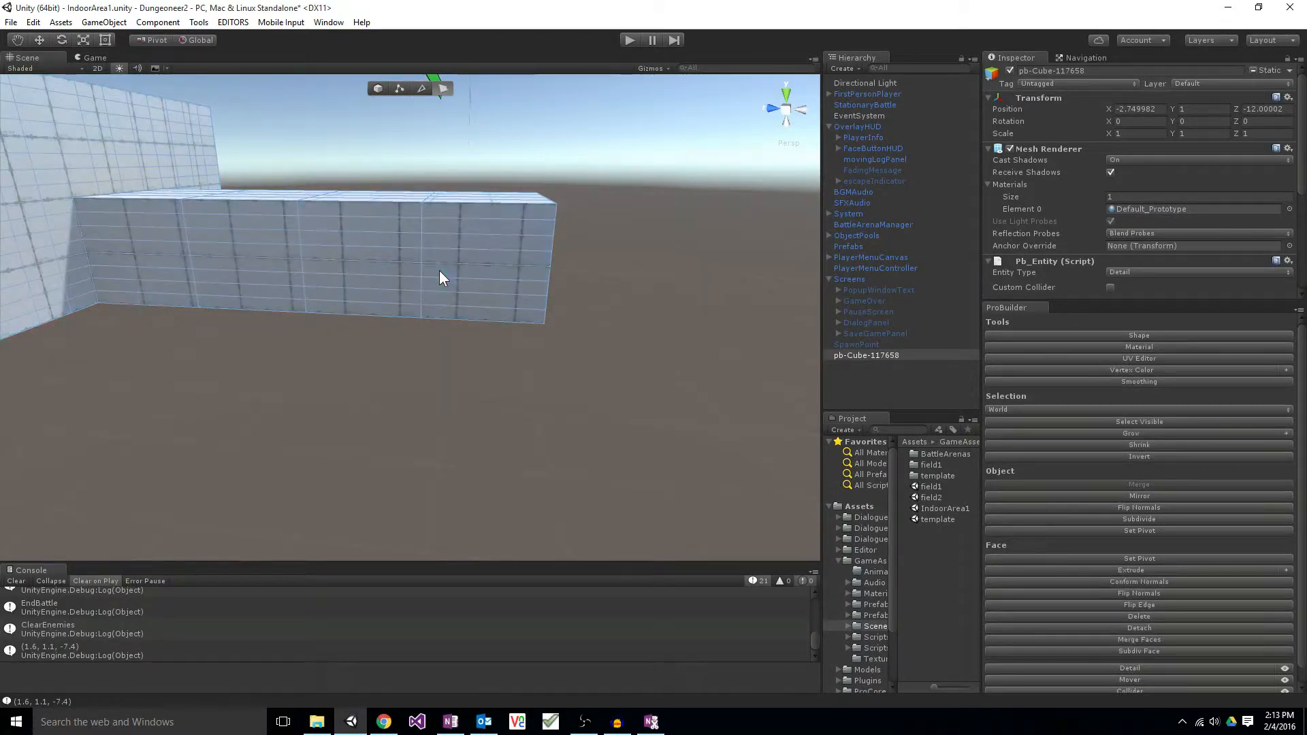
Step: Select all sixteen small faces on the outer half of the corridor's side wall and merge them into one face
{"action": "left_click", "coordinate": [385, 209]}
{"action": "left_click", "coordinate": [440, 212], "text": "shift"}
{"action": "left_click", "coordinate": [440, 230], "text": "shift"}
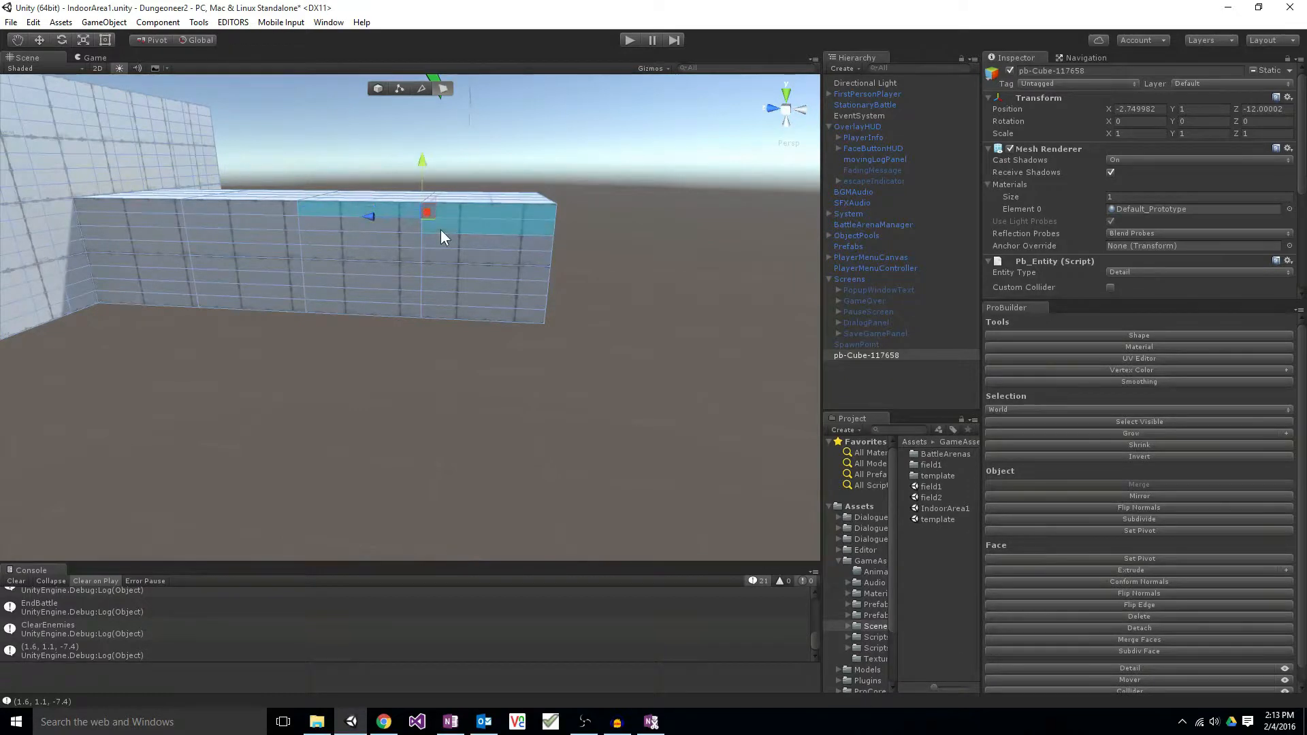
{"action": "left_click", "coordinate": [392, 228], "text": "shift"}
{"action": "left_click", "coordinate": [397, 241], "text": "shift"}
{"action": "left_click", "coordinate": [476, 241], "text": "shift"}
{"action": "left_click", "coordinate": [439, 256], "text": "shift"}
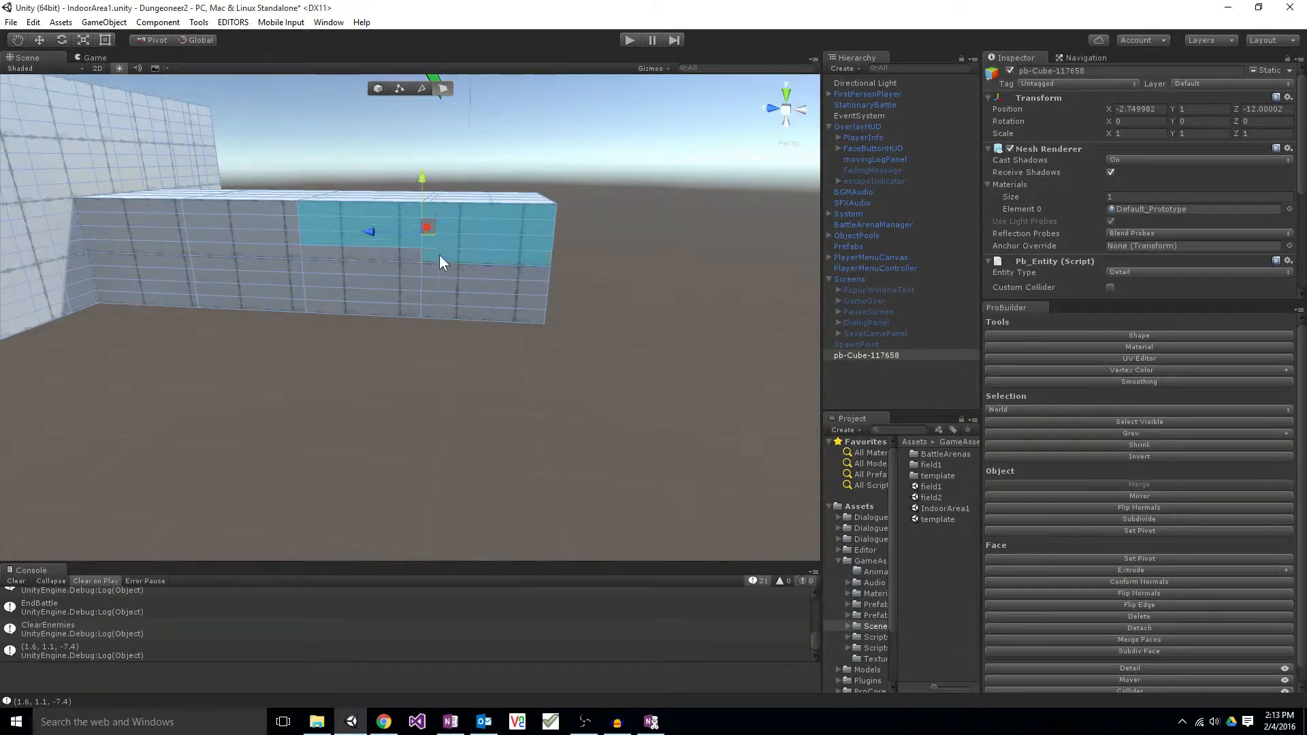
{"action": "left_click", "coordinate": [378, 255], "text": "shift"}
{"action": "left_click", "coordinate": [381, 267], "text": "shift"}
{"action": "left_click", "coordinate": [464, 273], "text": "shift"}
{"action": "left_click", "coordinate": [465, 288], "text": "shift"}
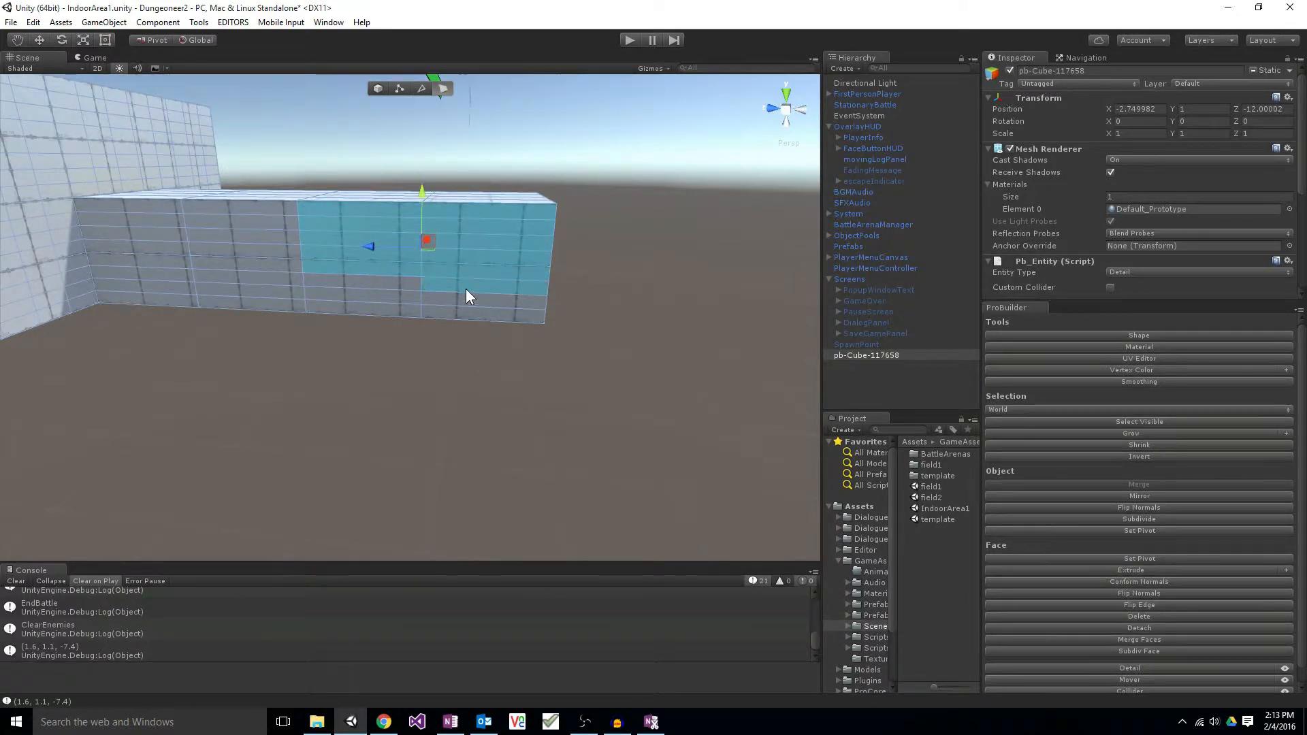
{"action": "left_click", "coordinate": [388, 280], "text": "shift"}
{"action": "left_click", "coordinate": [386, 299], "text": "shift"}
{"action": "left_click", "coordinate": [471, 297], "text": "shift"}
{"action": "left_click", "coordinate": [458, 312], "text": "shift"}
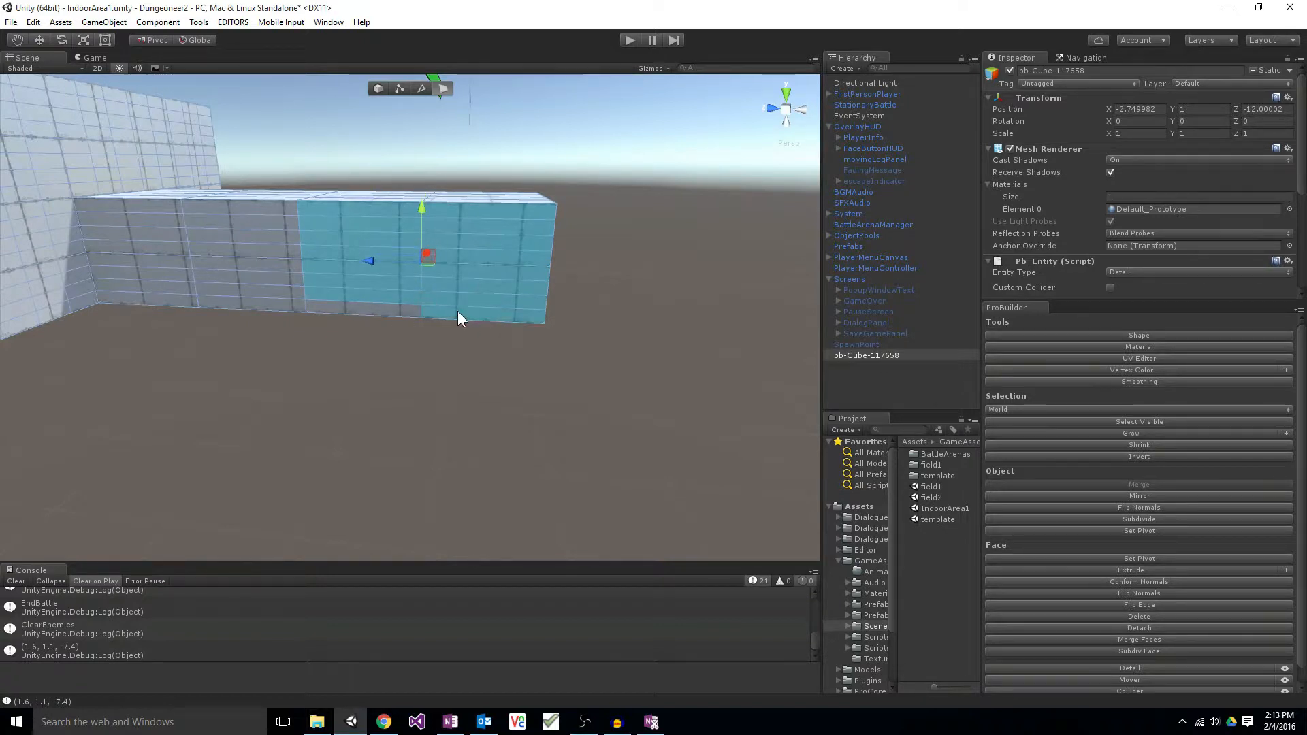
{"action": "left_click", "coordinate": [388, 311], "text": "shift"}
{"action": "scroll", "coordinate": [1173, 529], "scroll_direction": "down", "scroll_amount": 1}
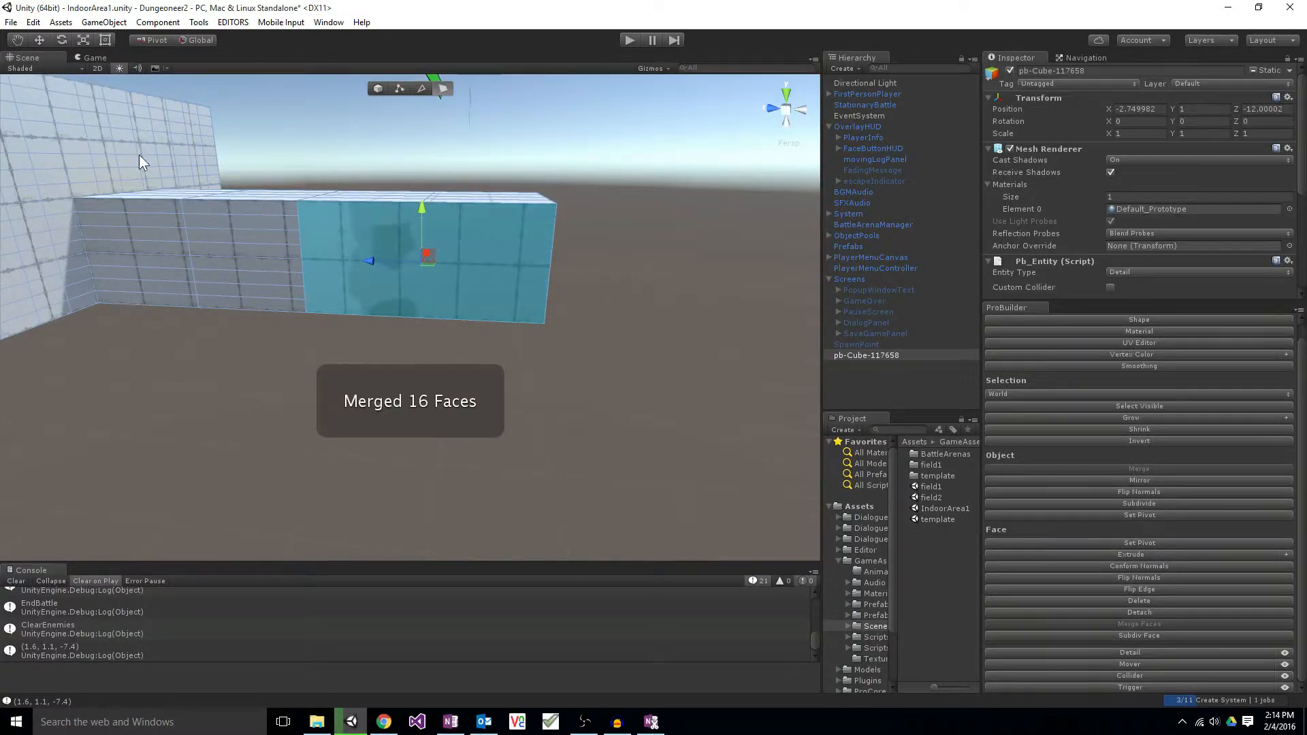
Step: Deselect the merged corridor wall face and examine individual small faces on the room's roof
{"action": "left_click", "coordinate": [280, 271]}
{"action": "left_click", "coordinate": [463, 265]}
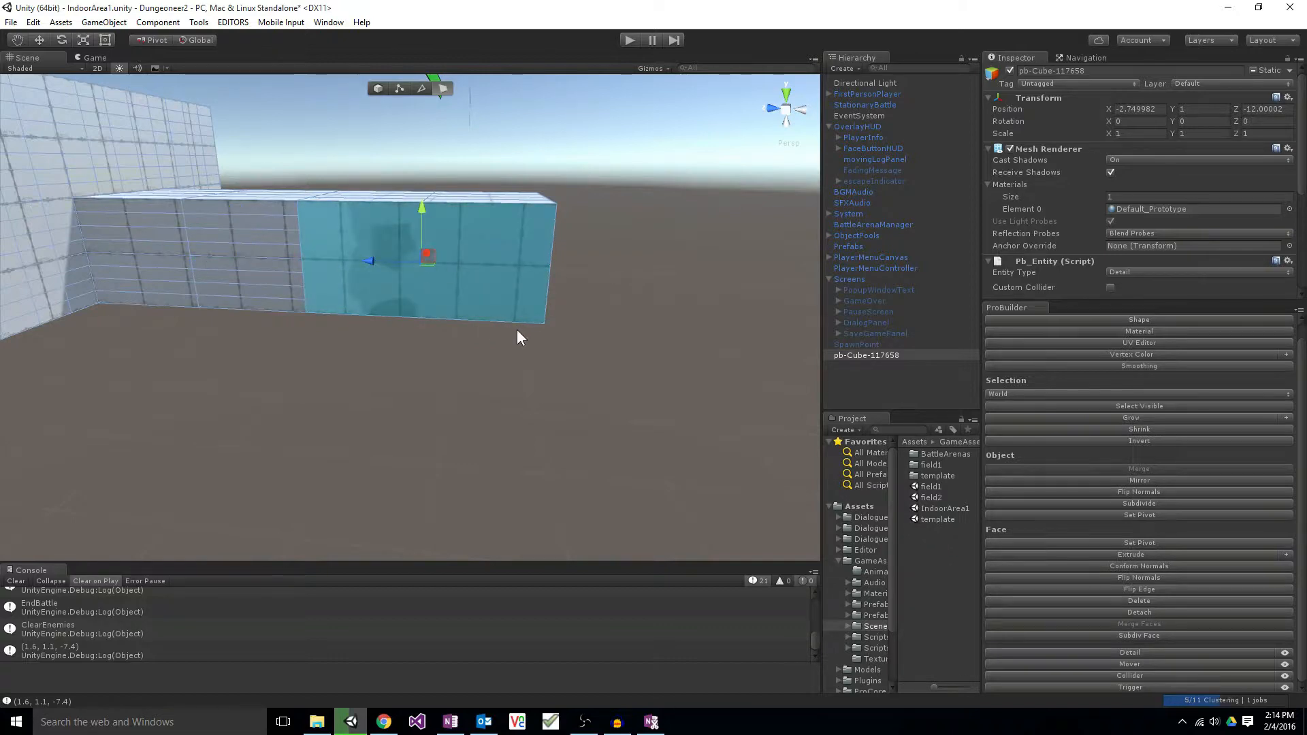
{"action": "left_click", "coordinate": [385, 432]}
{"action": "left_click_drag", "start_coordinate": [441, 315], "coordinate": [253, 338], "text": "alt"}
{"action": "right_click_drag", "start_coordinate": [253, 338], "coordinate": [117, 332]}
{"action": "left_click", "coordinate": [407, 299]}
{"action": "left_click", "coordinate": [294, 355]}
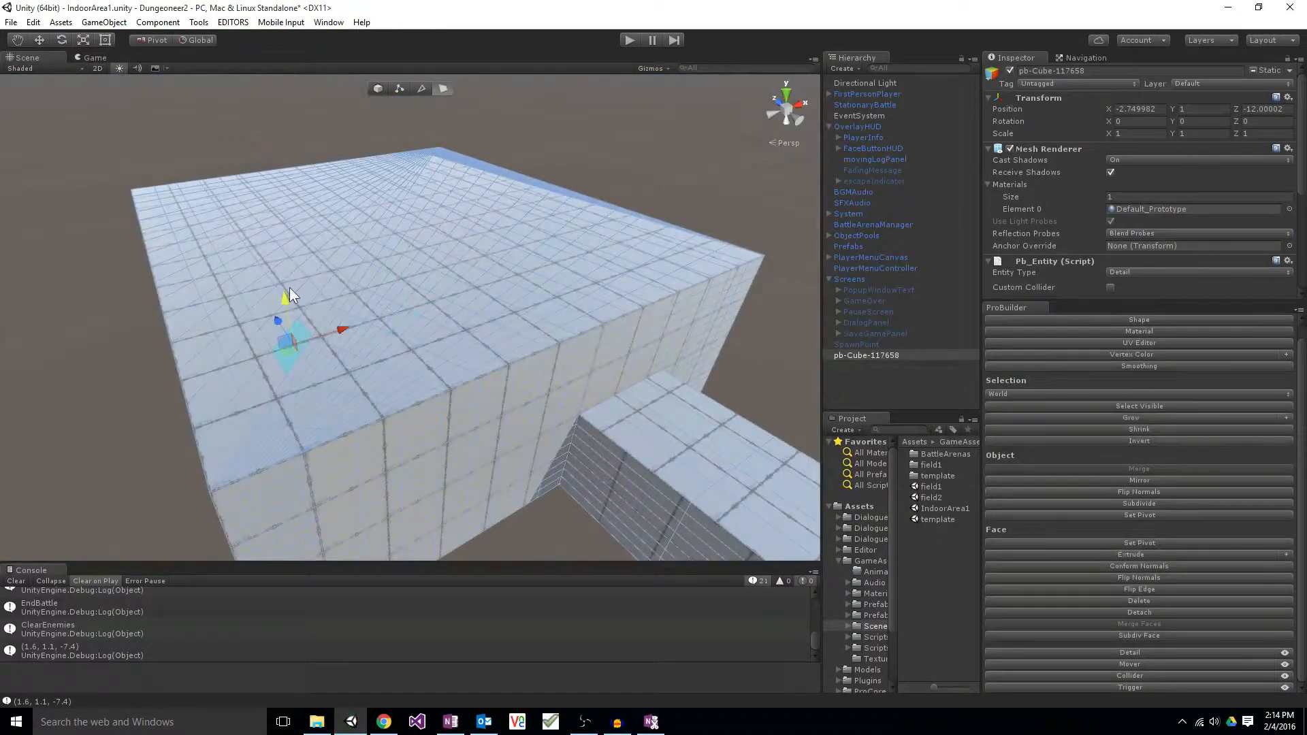
{"action": "left_click", "coordinate": [419, 297]}
{"action": "left_click", "coordinate": [451, 291]}
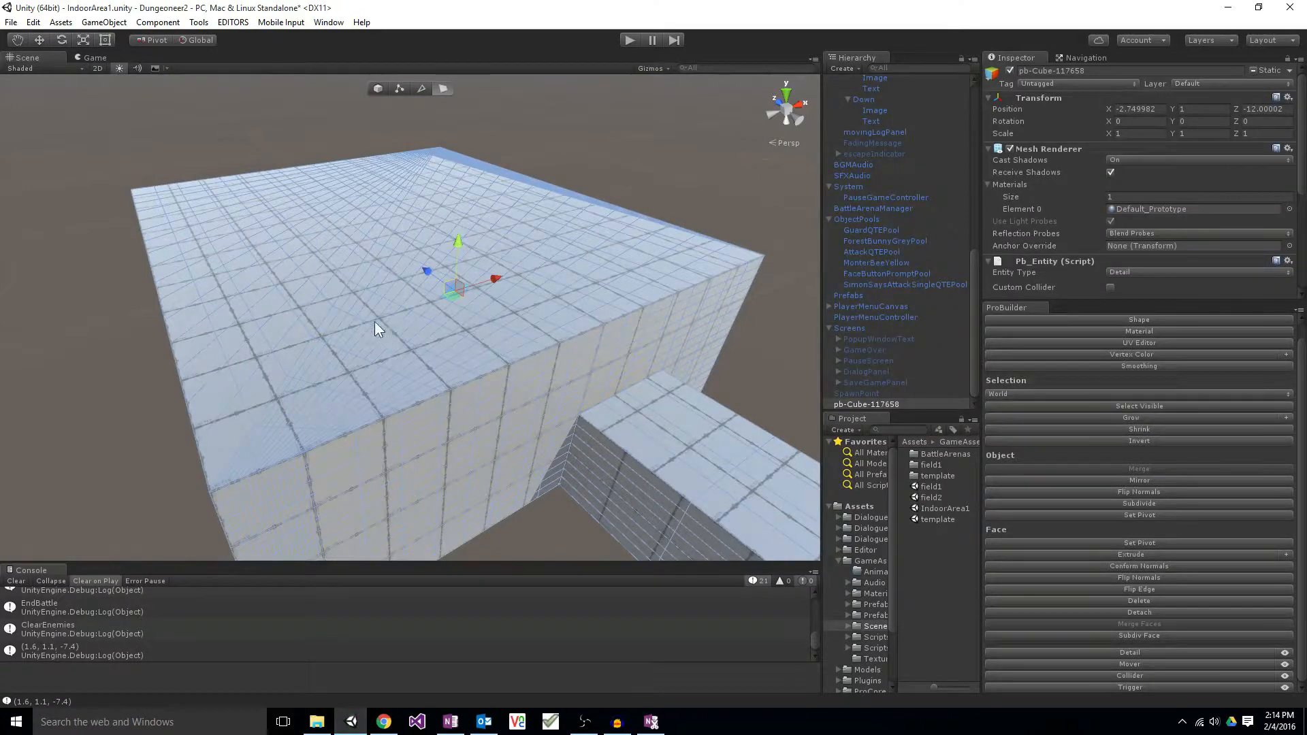
Step: Return to object-level editing, try selecting everything on the block and undo the selection changes
{"action": "key", "text": "g"}
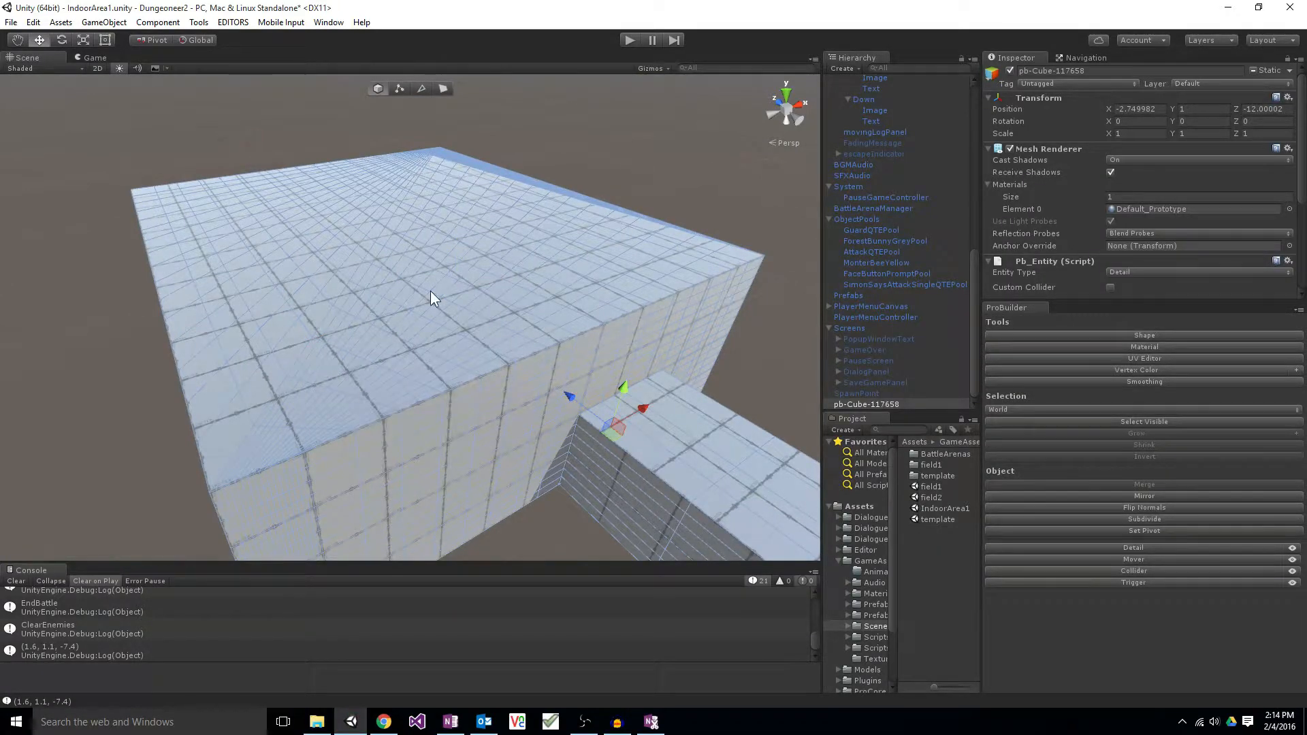
{"action": "right_click_drag", "start_coordinate": [431, 293], "coordinate": [445, 336]}
{"action": "key", "text": "w"}
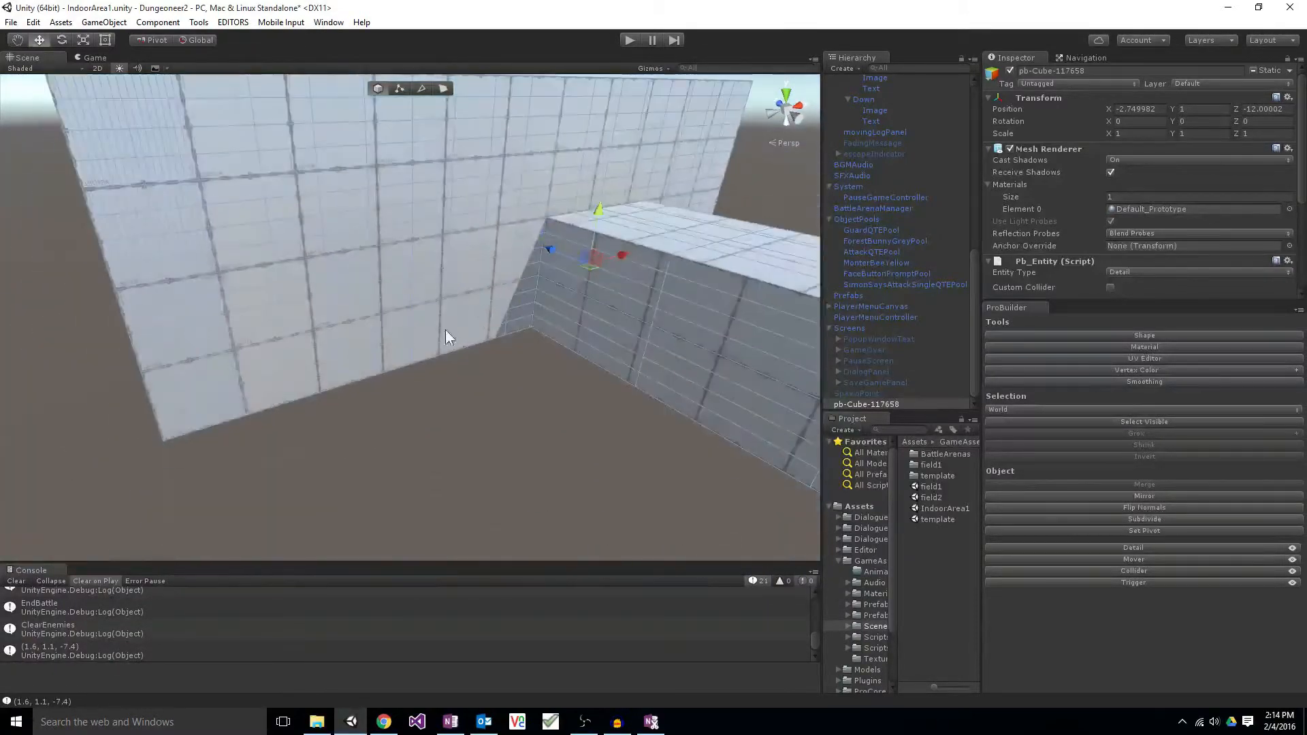
{"action": "key", "text": "ctrl+a"}
{"action": "left_click", "coordinate": [393, 393]}
{"action": "right_click_drag", "start_coordinate": [444, 414], "coordinate": [393, 352]}
{"action": "left_click", "coordinate": [271, 324]}
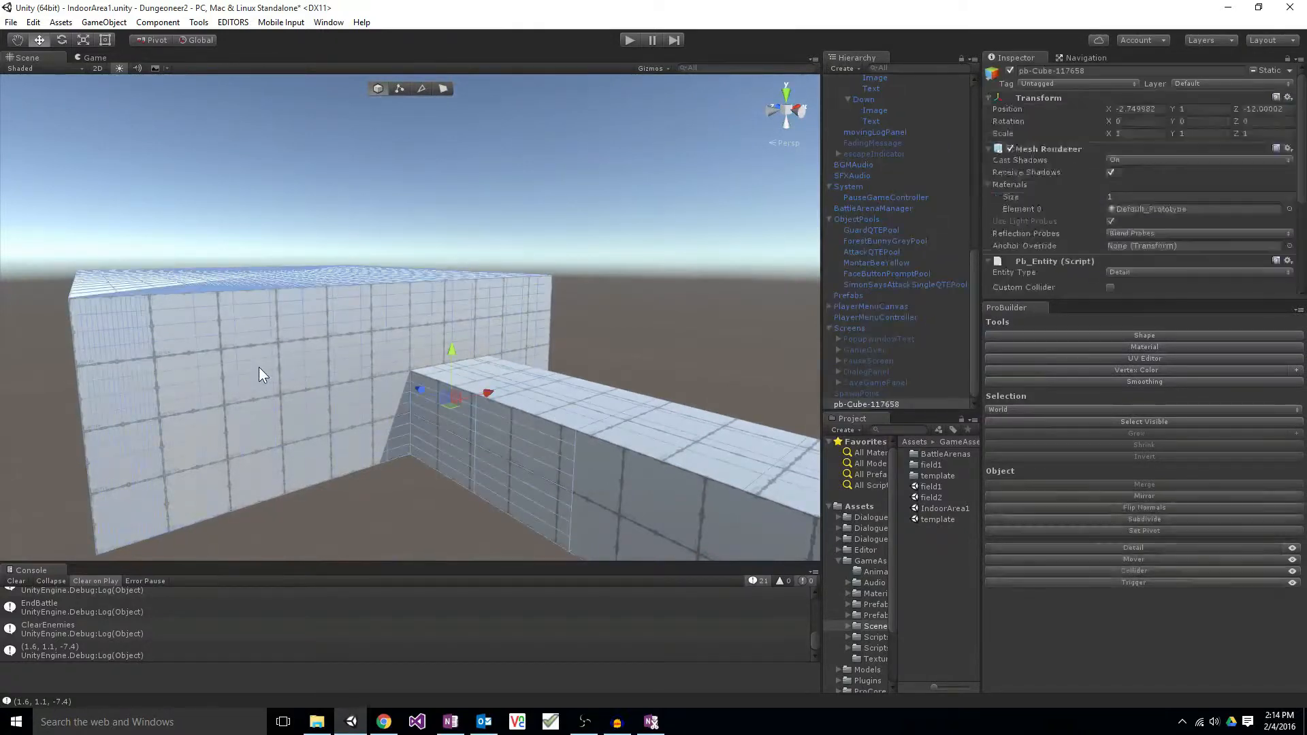
{"action": "key", "text": "ctrl+a"}
{"action": "key", "text": "ctrl+z"}
{"action": "key", "text": "ctrl+z"}
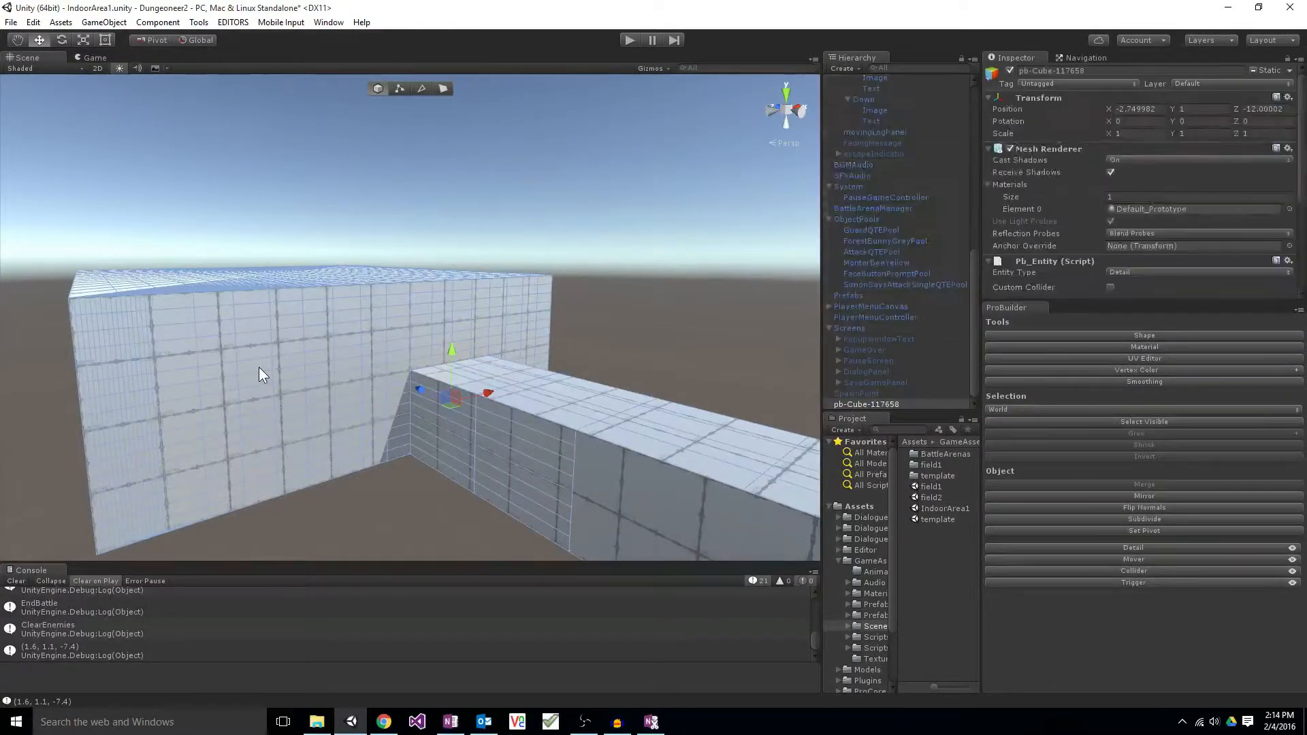
Step: Switch back to face editing and test selecting single faces on the room's front wall and the corridor's roof
{"action": "right_click_drag", "start_coordinate": [452, 495], "coordinate": [455, 514]}
{"action": "left_click", "coordinate": [447, 86]}
{"action": "left_click", "coordinate": [441, 88]}
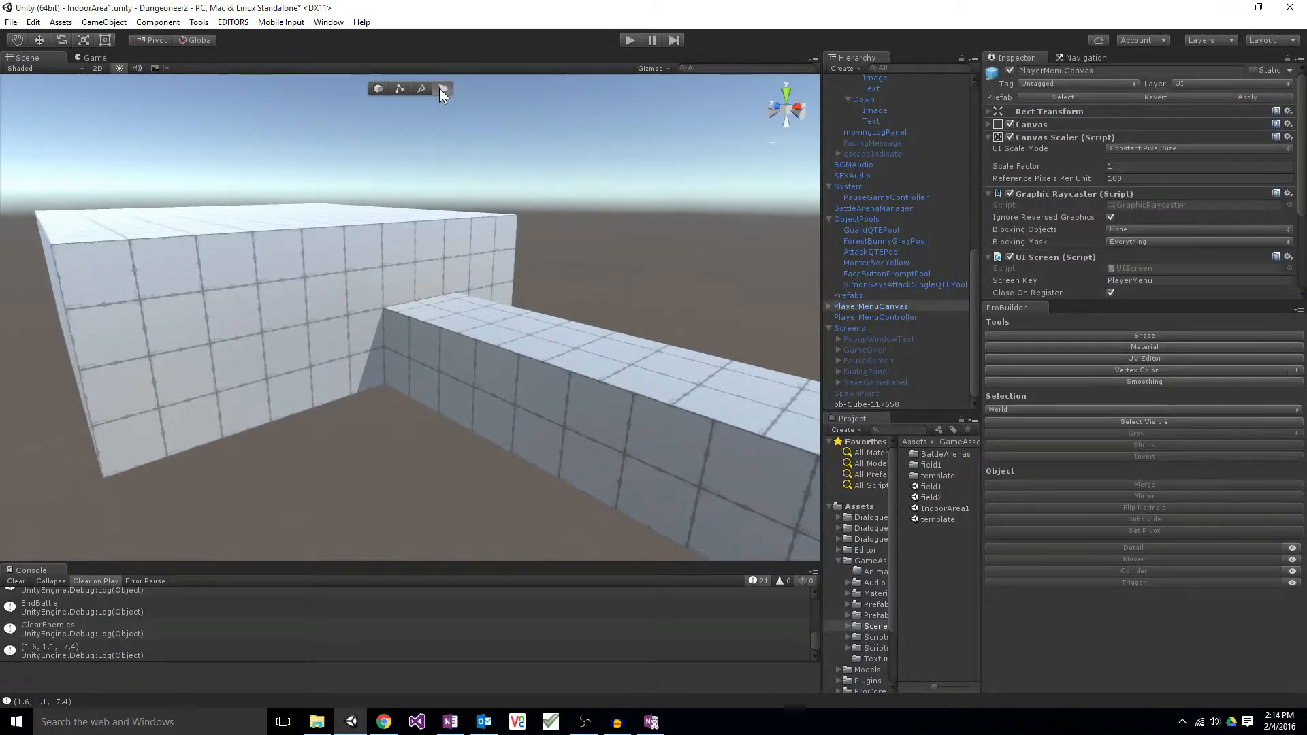
{"action": "left_click", "coordinate": [222, 321]}
{"action": "left_click", "coordinate": [256, 313]}
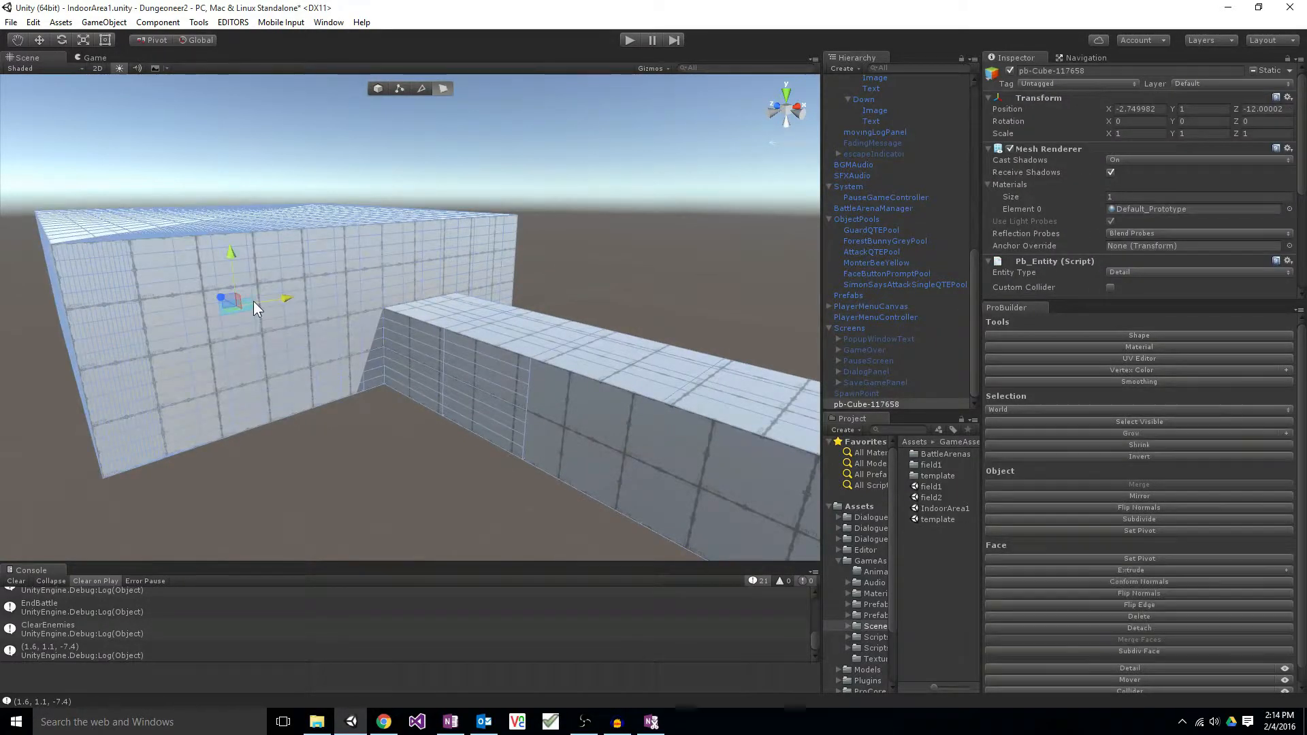
{"action": "left_click", "coordinate": [419, 287]}
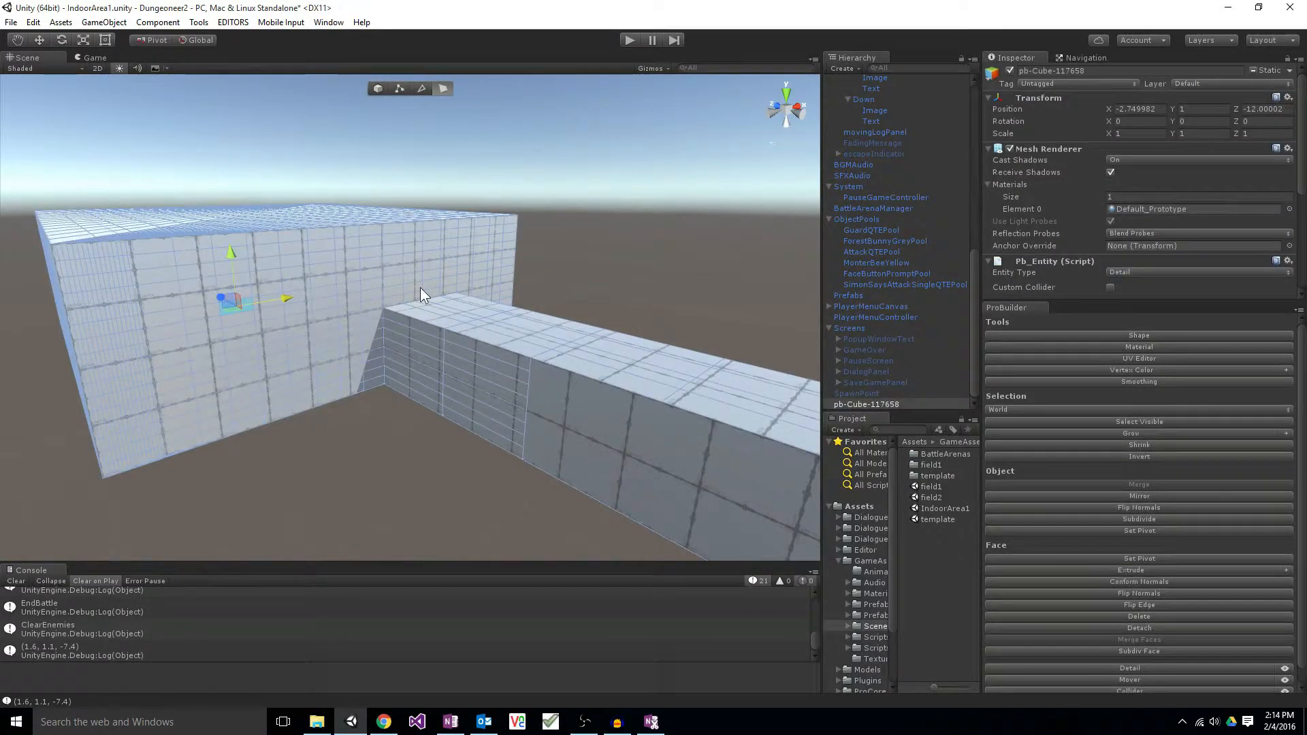
{"action": "left_click", "coordinate": [466, 328]}
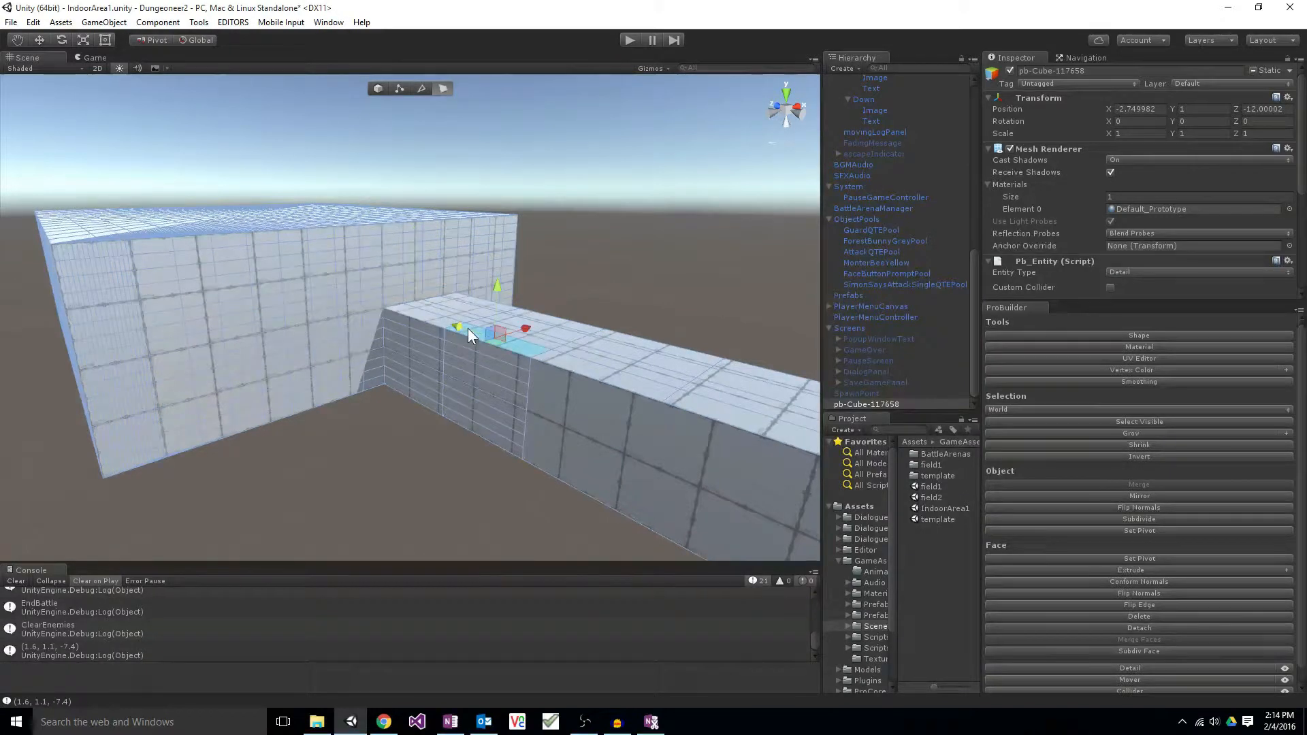
{"action": "left_click", "coordinate": [390, 287]}
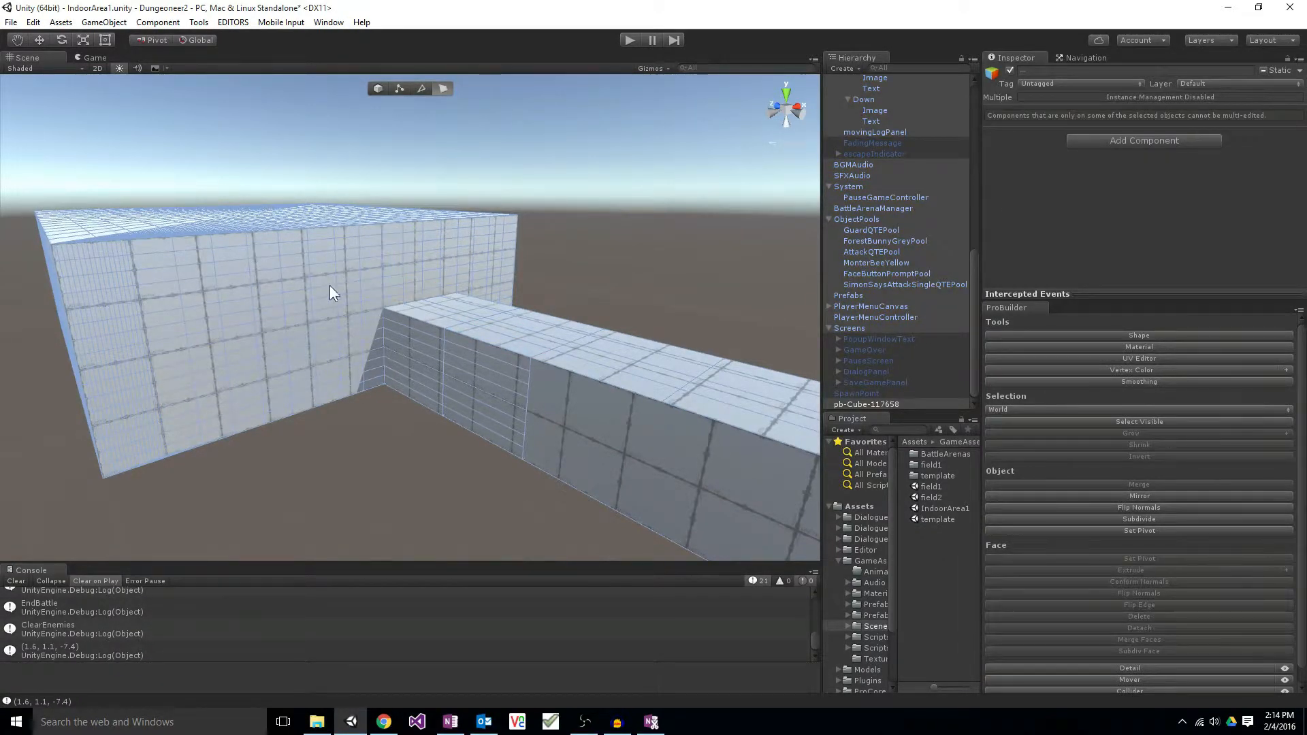
Step: Return to object-level editing and drop the accidental selection of all scene objects
{"action": "key", "text": "g"}
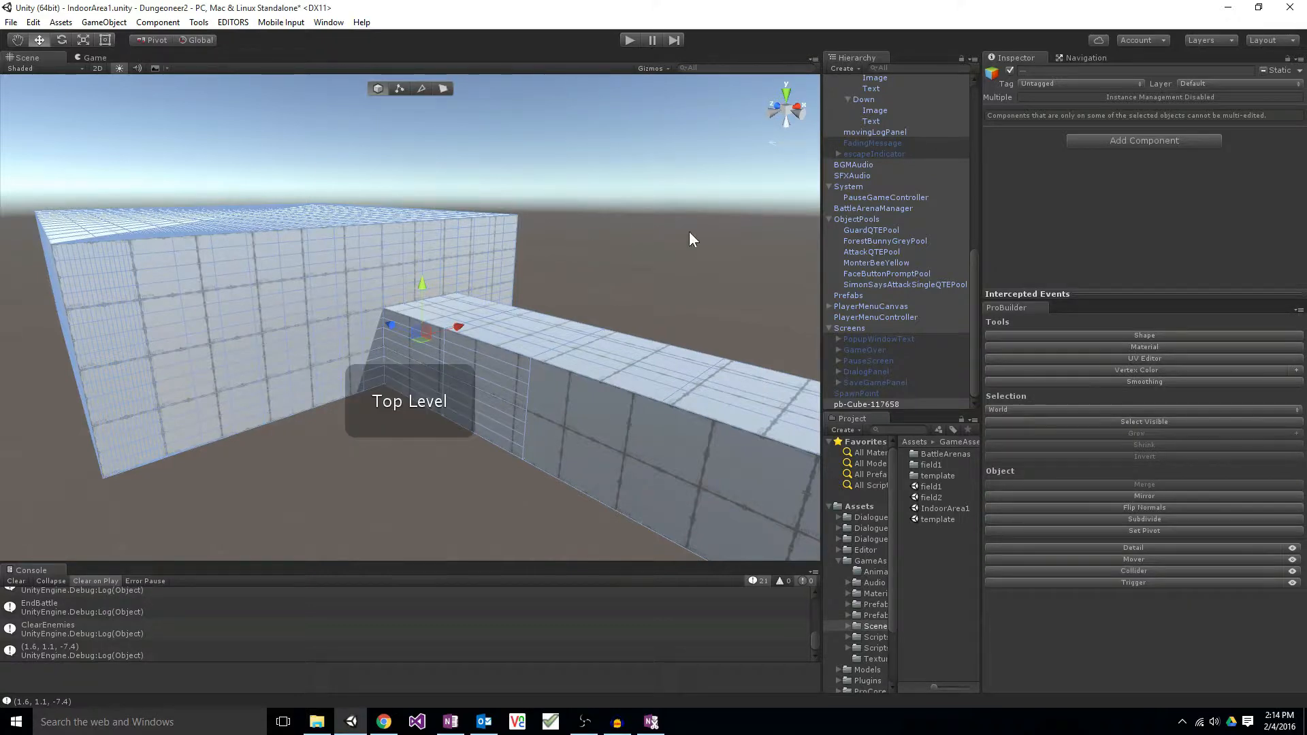
{"action": "left_click", "coordinate": [884, 230]}
{"action": "left_click", "coordinate": [416, 251]}
{"action": "left_click", "coordinate": [431, 120]}
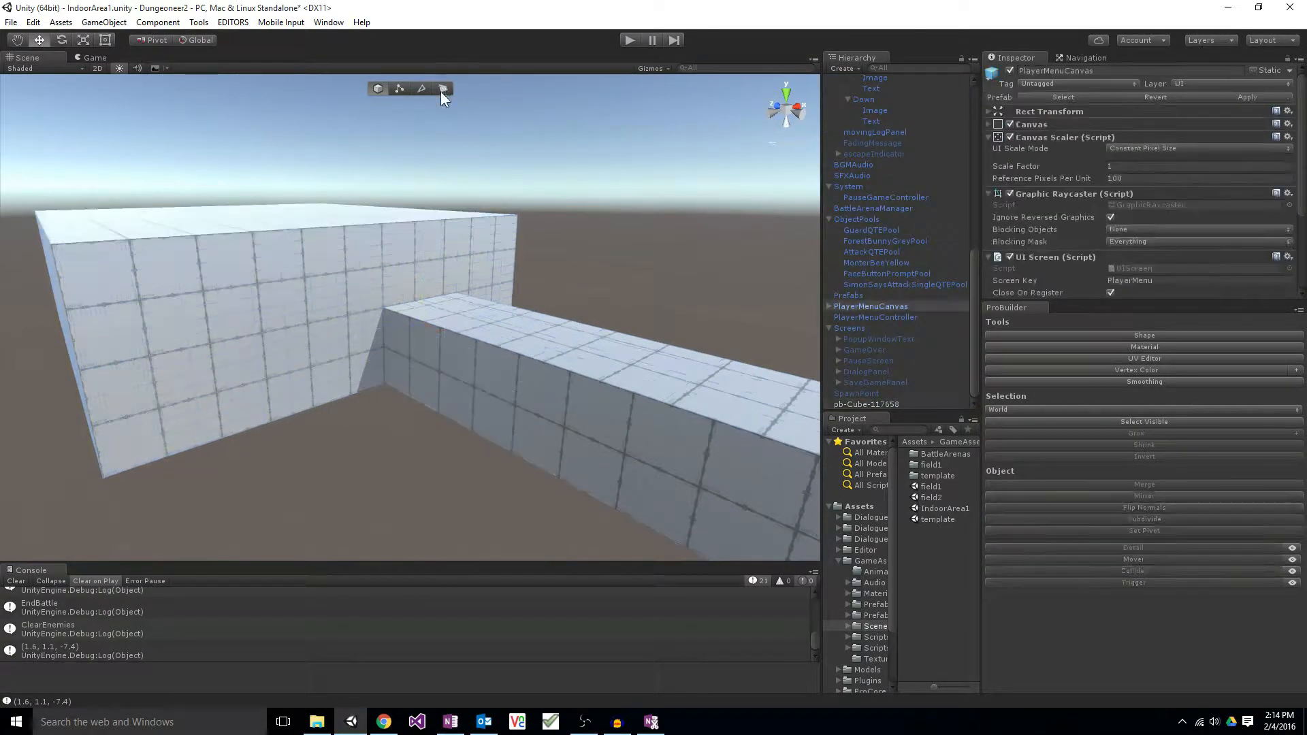
Step: Enable face editing and set the face selection mode to Select All instead of Select Visible
{"action": "left_click", "coordinate": [444, 89]}
{"action": "mouse_move", "coordinate": [585, 388]}
{"action": "left_mouse_down", "text": "alt"}
{"action": "mouse_move", "coordinate": [616, 402]}
{"action": "mouse_move", "coordinate": [615, 374]}
{"action": "mouse_move", "coordinate": [595, 365]}
{"action": "left_mouse_up", "text": "alt"}
{"action": "left_click", "coordinate": [1130, 422]}
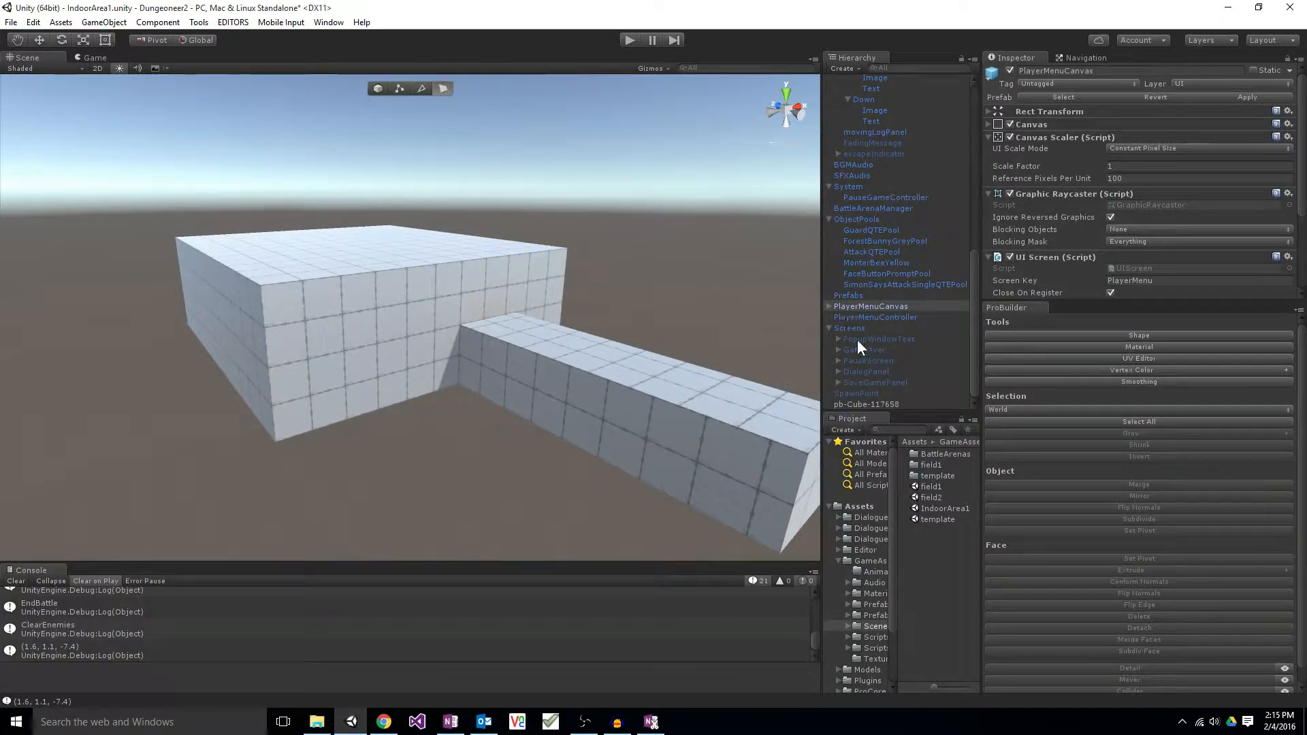
Step: Select every face of the whole room and corridor block and merge them into one face
{"action": "left_click", "coordinate": [878, 404]}
{"action": "key", "text": "f"}
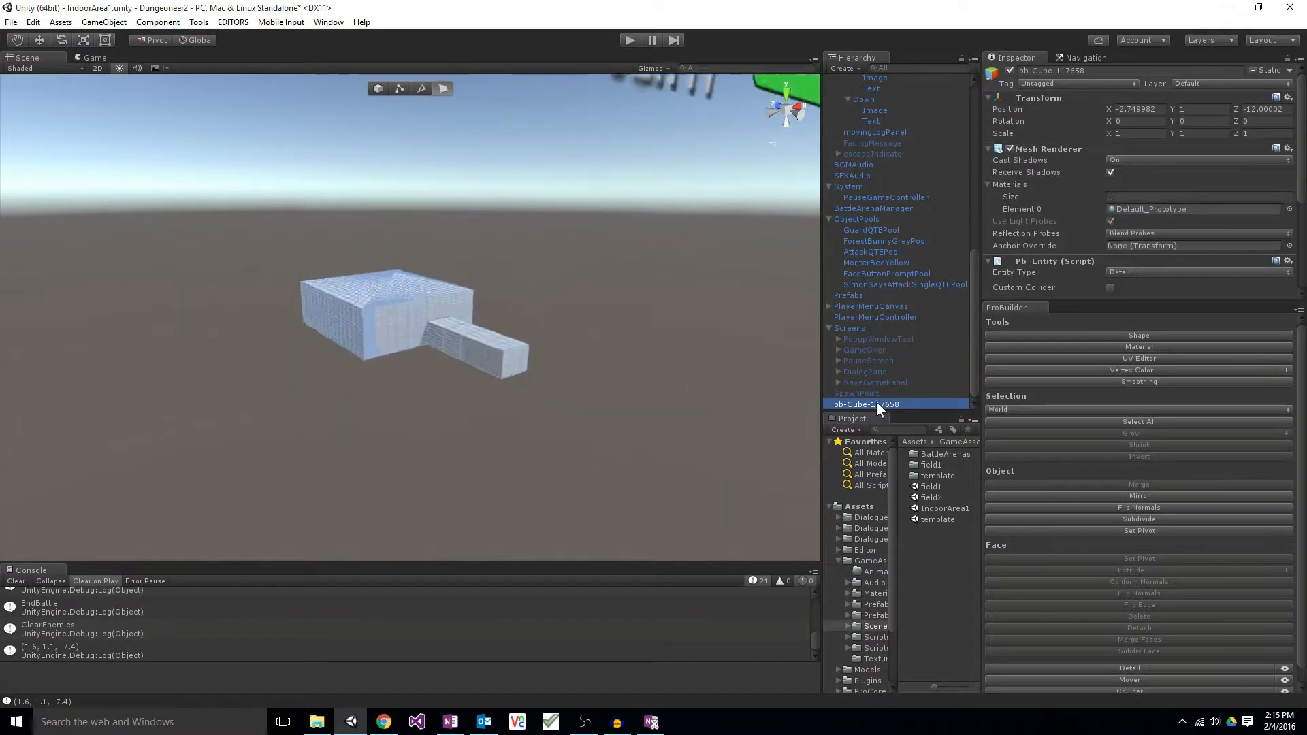
{"action": "left_click_drag", "start_coordinate": [262, 228], "coordinate": [604, 429]}
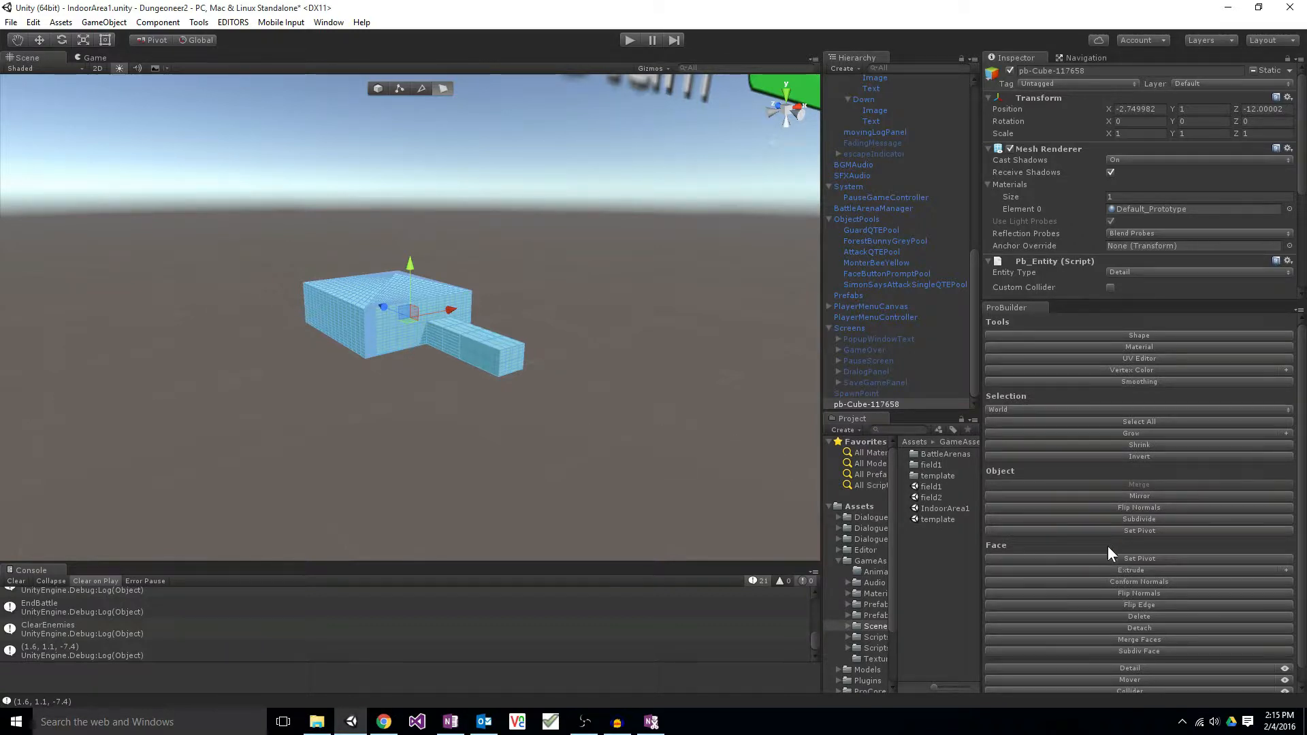
{"action": "scroll", "coordinate": [1142, 653], "scroll_direction": "down", "scroll_amount": 1}
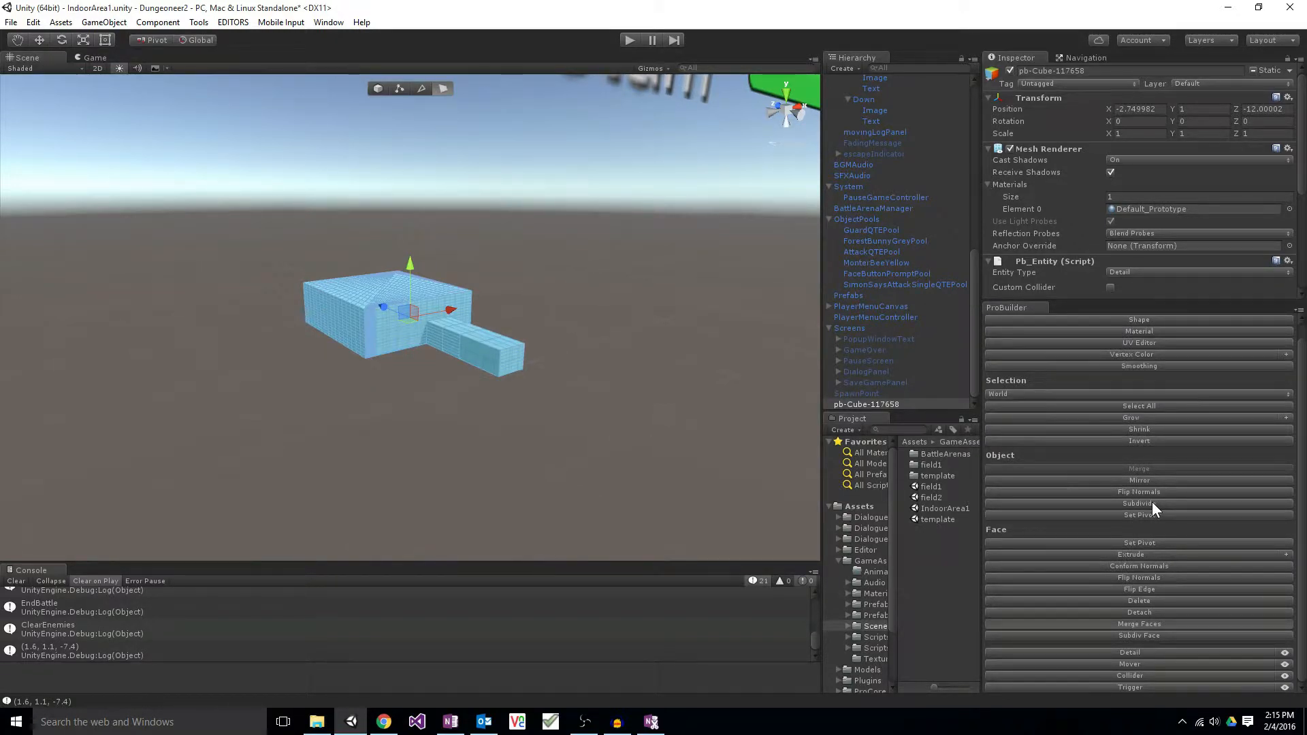
{"action": "left_click", "coordinate": [1161, 624]}
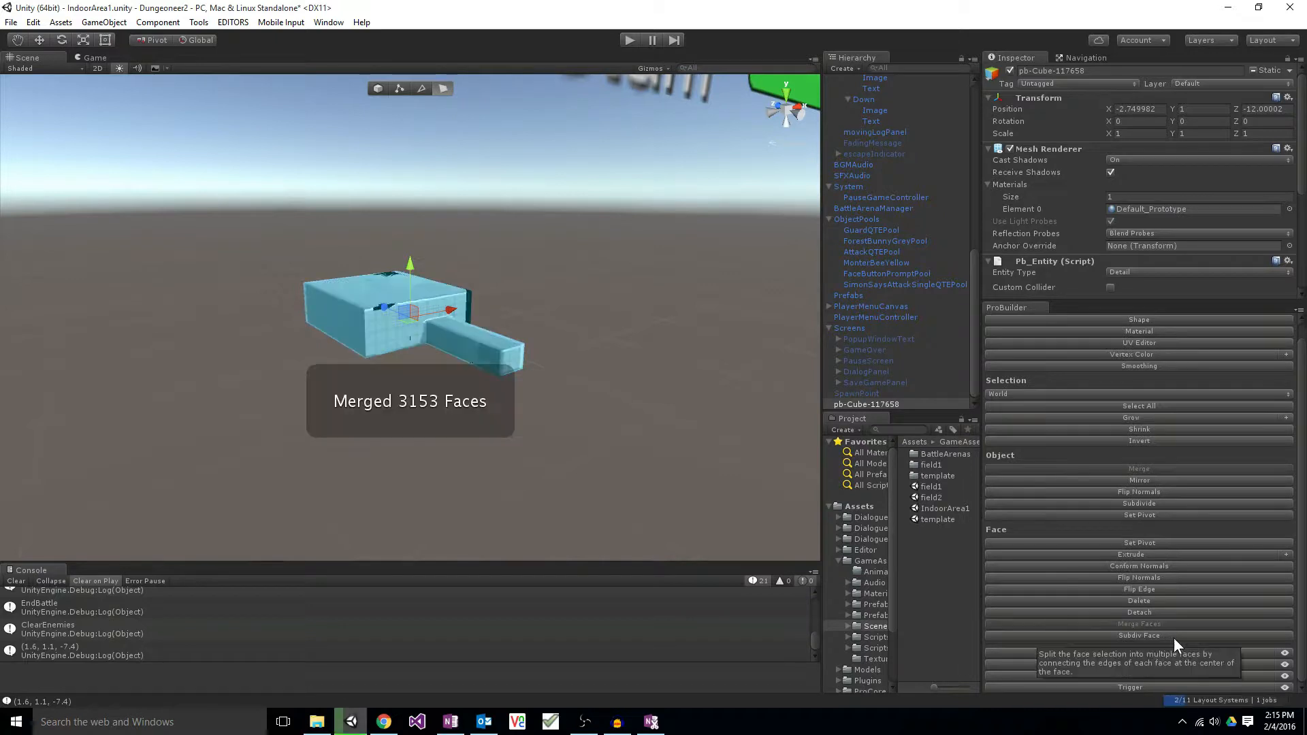
Step: Inspect the merged block's surfaces and delete the whole block from the scene
{"action": "left_click", "coordinate": [682, 390]}
{"action": "scroll", "coordinate": [436, 376], "scroll_direction": "up", "scroll_amount": 5}
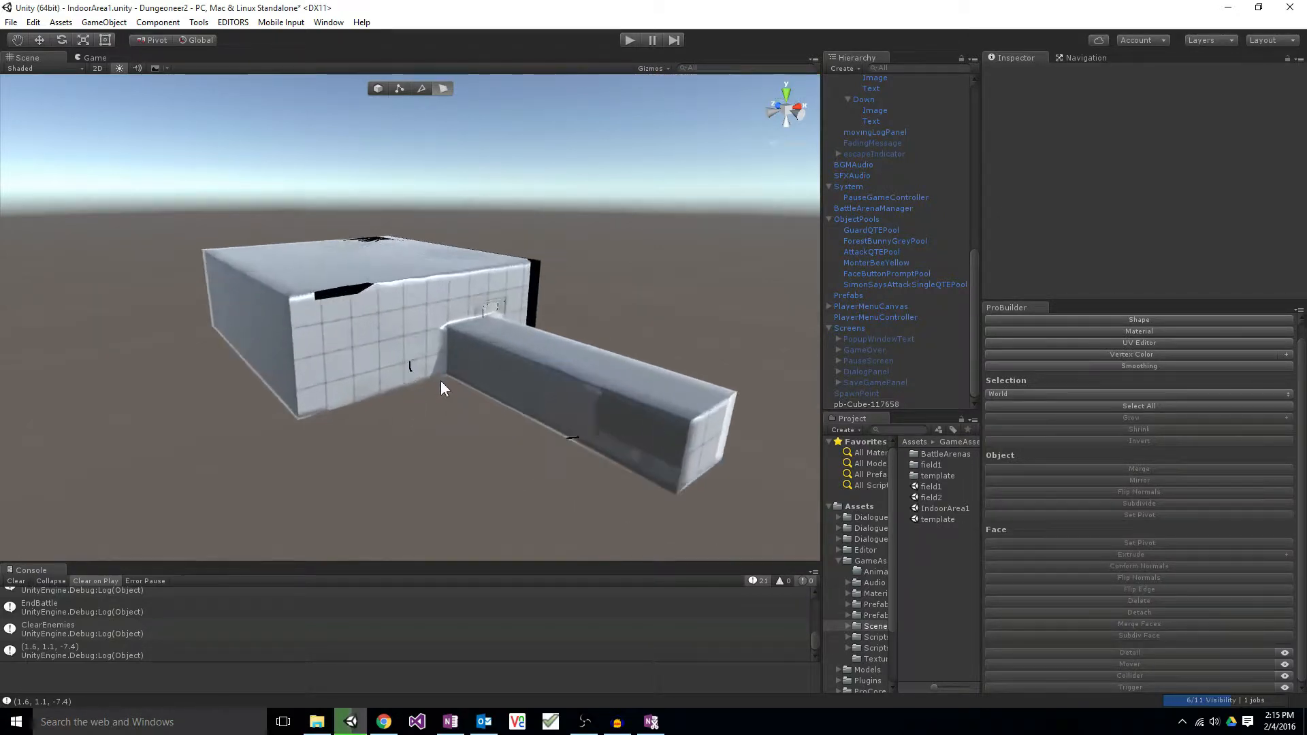
{"action": "left_click_drag", "start_coordinate": [441, 384], "coordinate": [442, 343], "text": "alt"}
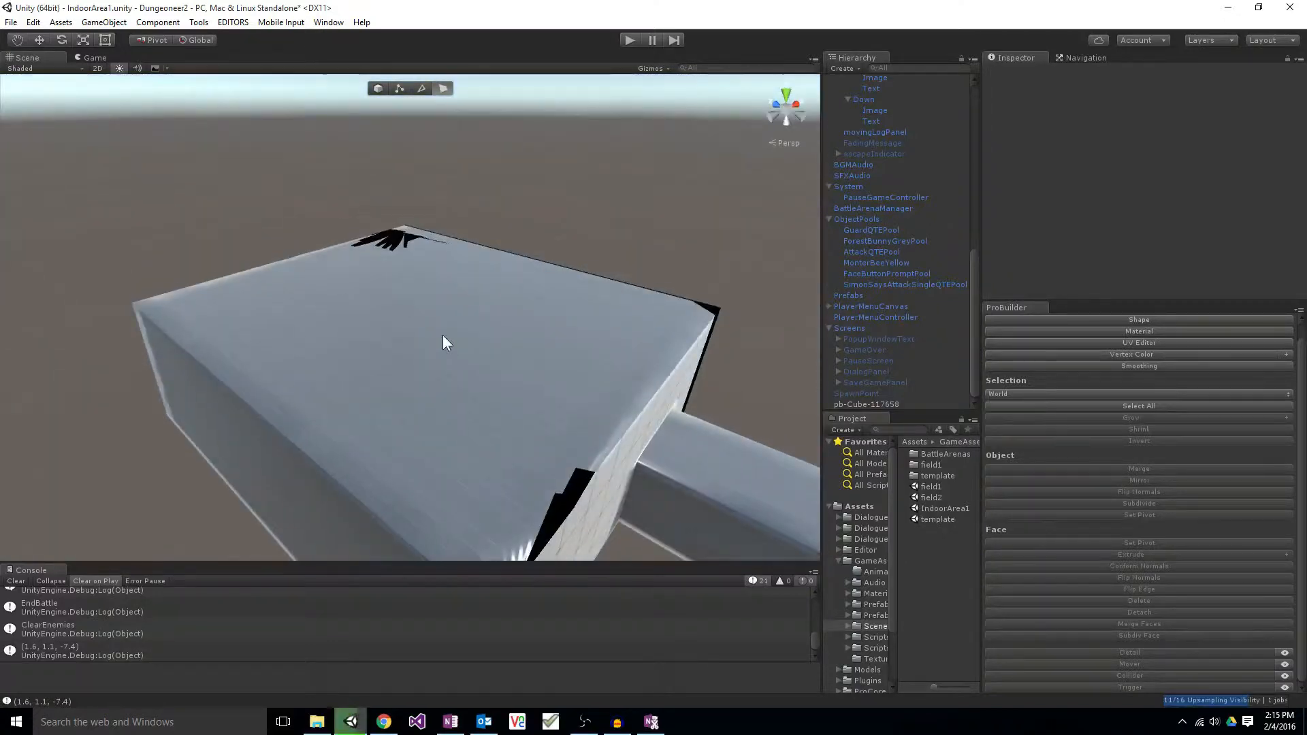
{"action": "left_click", "coordinate": [443, 342]}
{"action": "left_click_drag", "start_coordinate": [524, 480], "coordinate": [428, 452], "text": "alt"}
{"action": "key", "text": "Delete"}
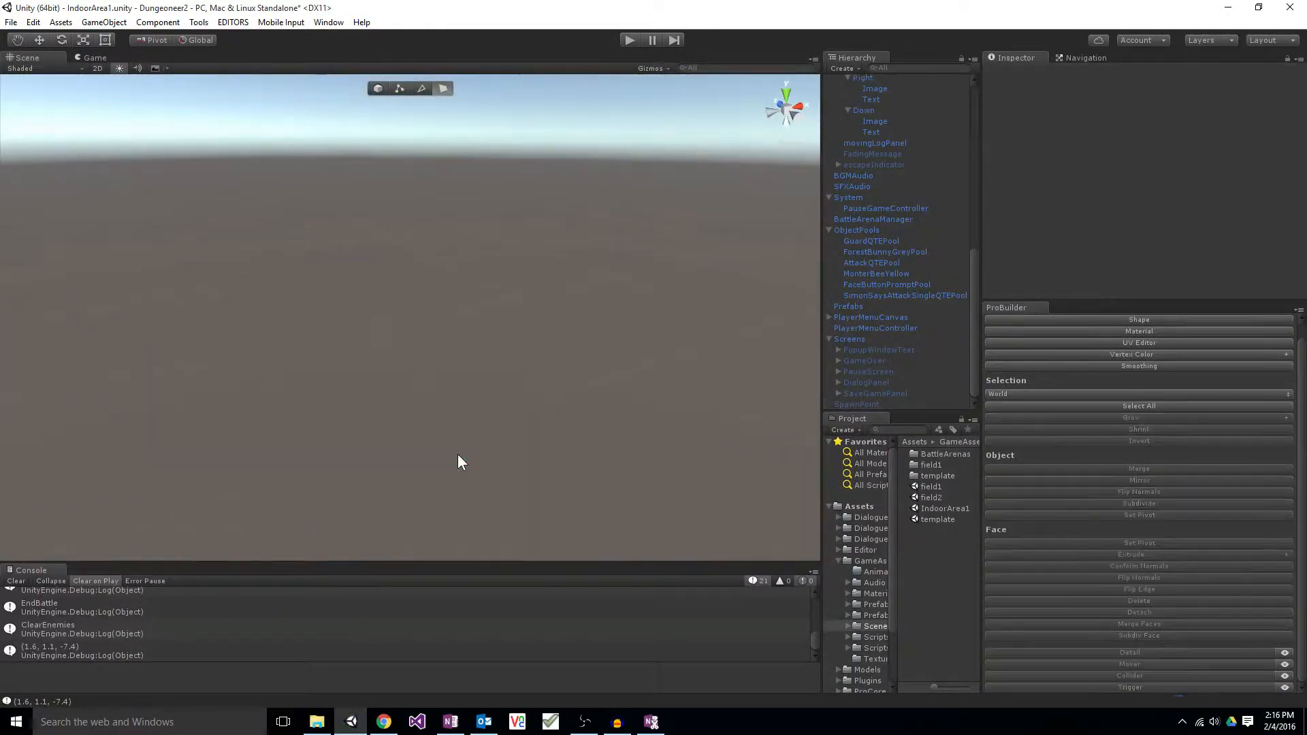
Step: Build a new cube measuring 1 × 1 × 1 with the Shape Tool
{"action": "left_click", "coordinate": [1129, 318]}
{"action": "left_click", "coordinate": [762, 230]}
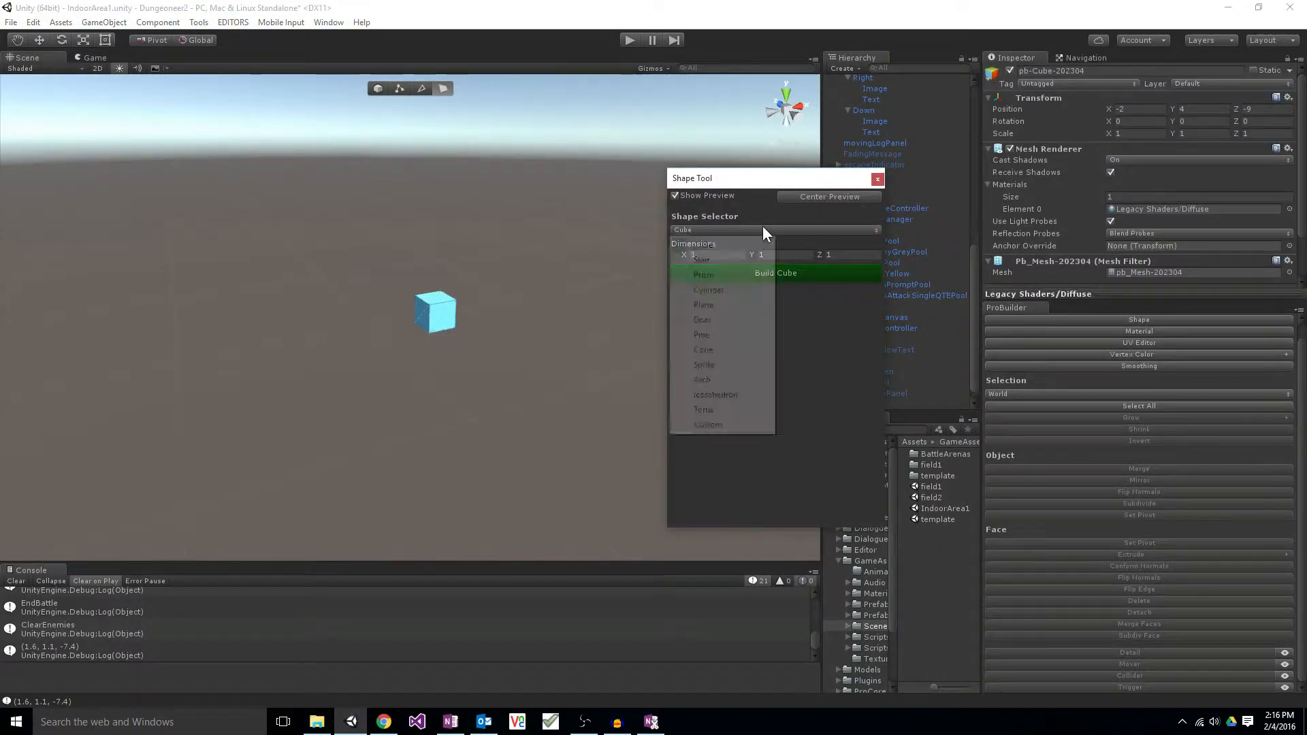
{"action": "left_click", "coordinate": [804, 243]}
{"action": "left_click", "coordinate": [810, 275]}
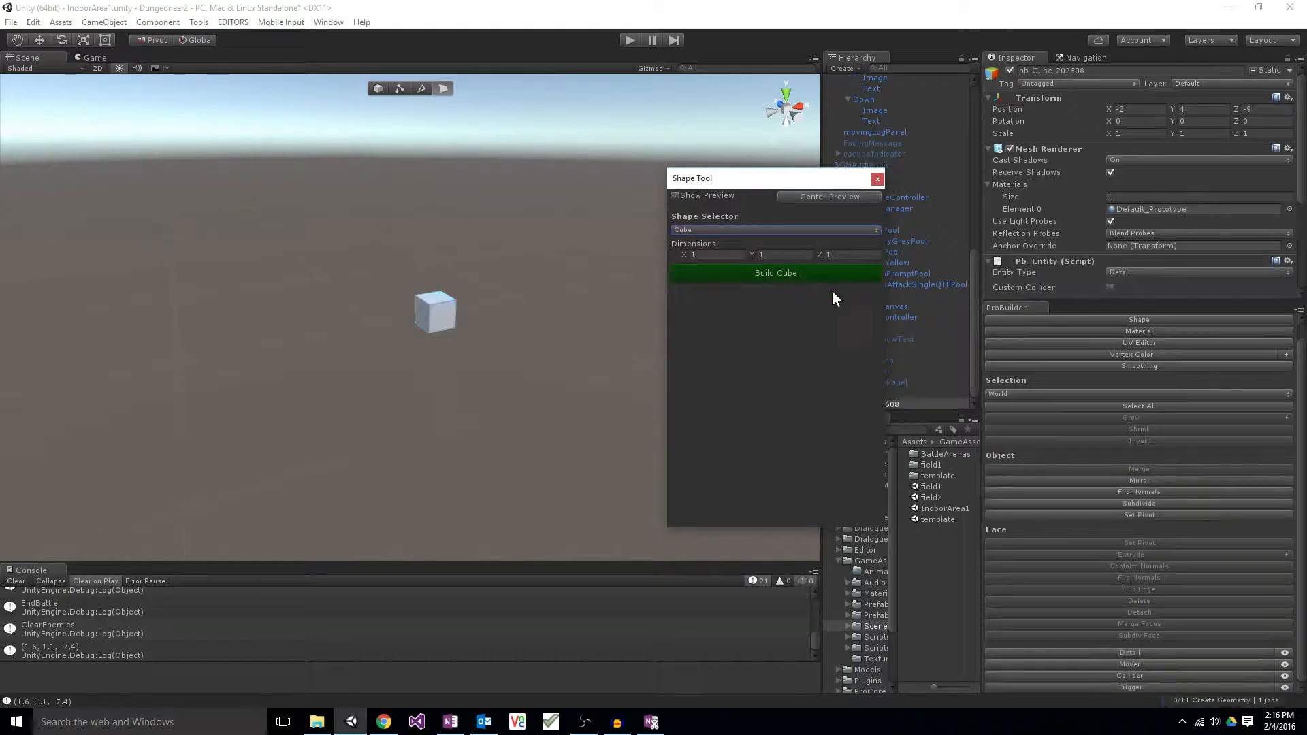
{"action": "left_click", "coordinate": [877, 178]}
Step: Set the new cube's position to X 0, Y 0, Z 0
{"action": "left_click", "coordinate": [1133, 109]}
{"action": "type", "text": "0"}
{"action": "key", "text": "Tab"}
{"action": "type", "text": "0"}
{"action": "key", "text": "Tab"}
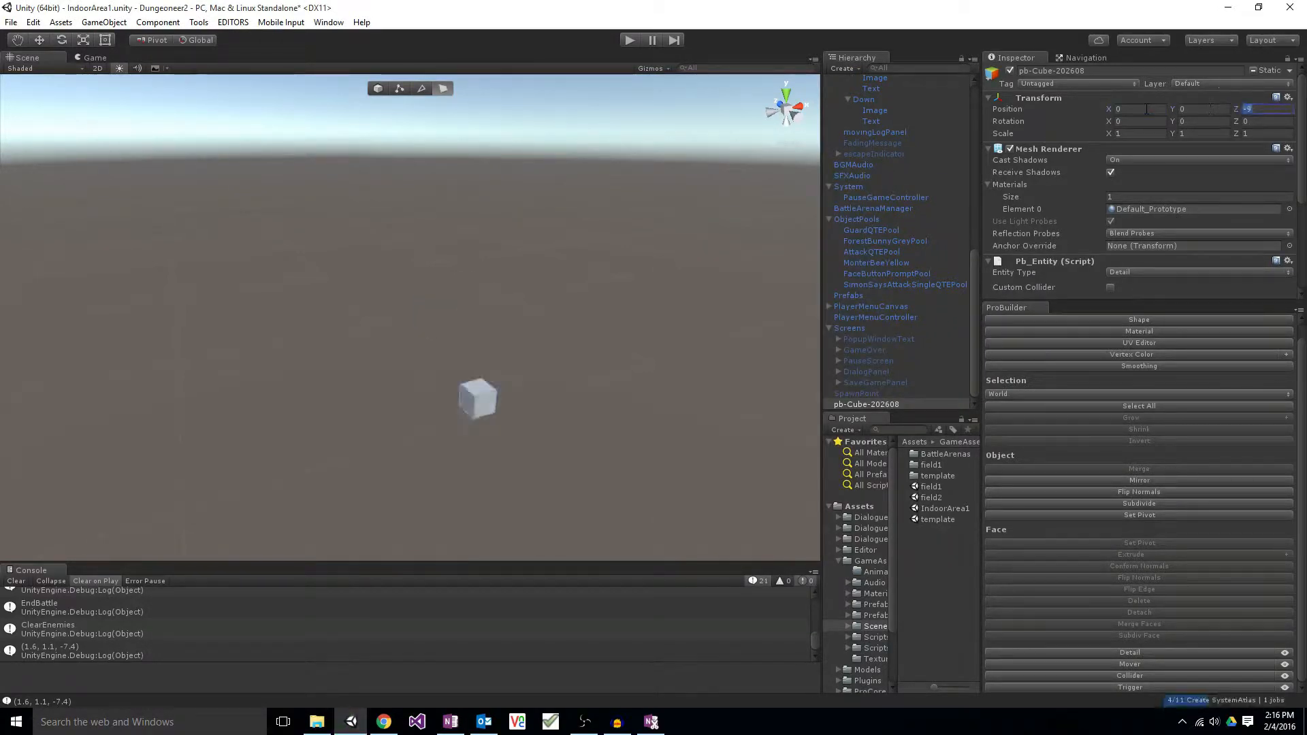
{"action": "type", "text": "0"}
{"action": "key", "text": "Tab"}
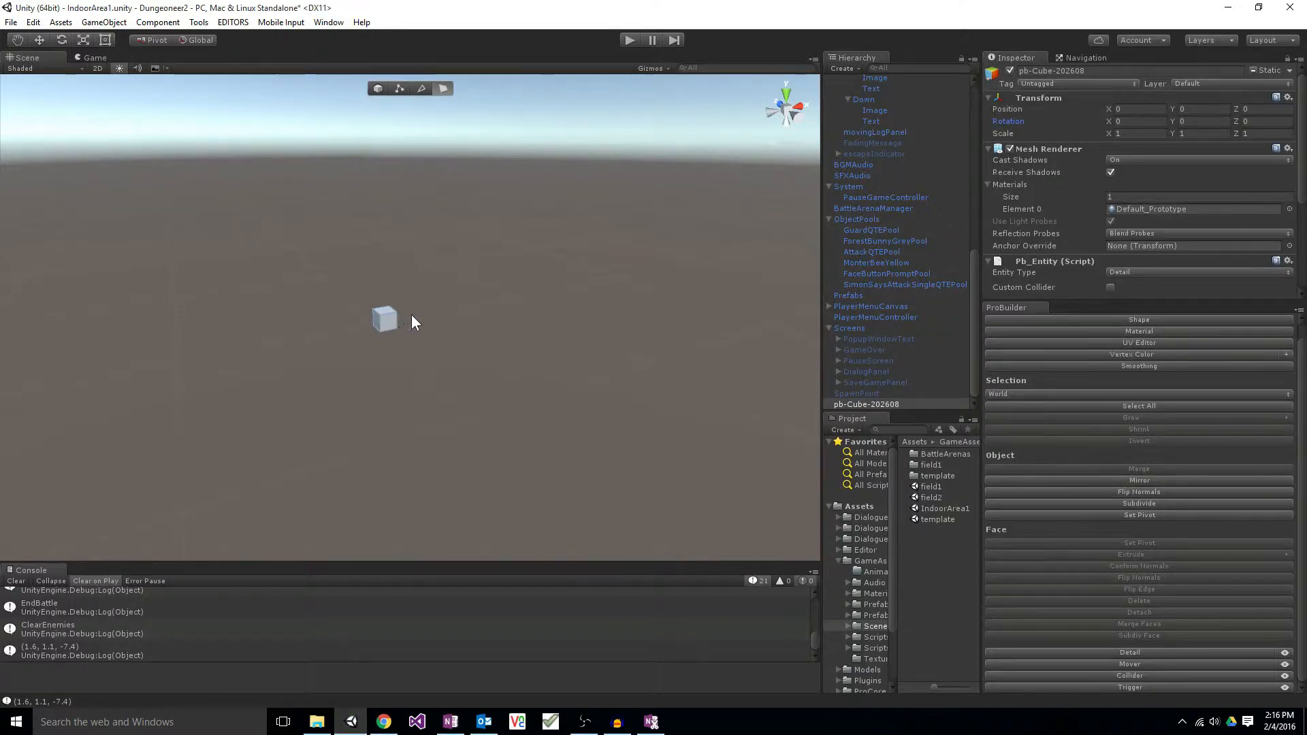
Step: Select the new cube in the scene and pick one of its side faces
{"action": "left_click", "coordinate": [402, 318]}
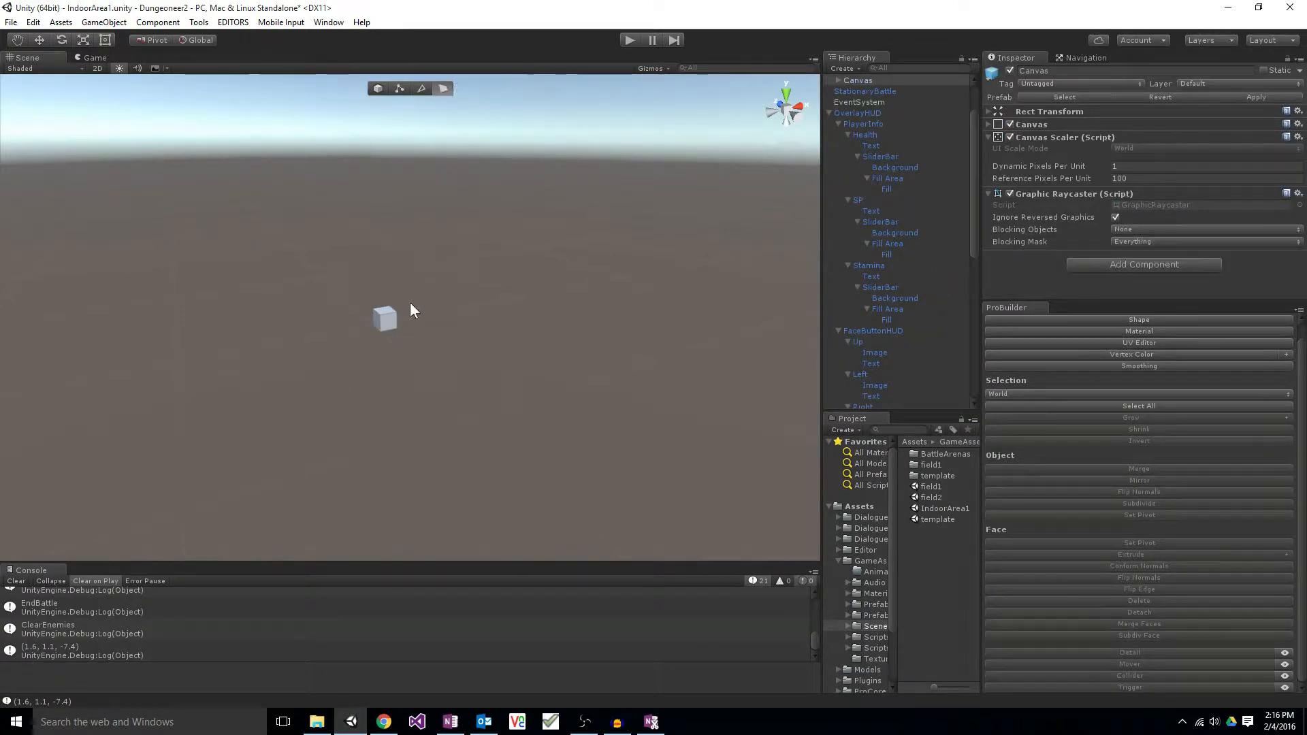
{"action": "left_click", "coordinate": [386, 318]}
{"action": "key", "text": "w"}
{"action": "right_click_drag", "start_coordinate": [531, 334], "coordinate": [359, 300]}
{"action": "left_click", "coordinate": [358, 300]}
{"action": "left_click", "coordinate": [349, 311]}
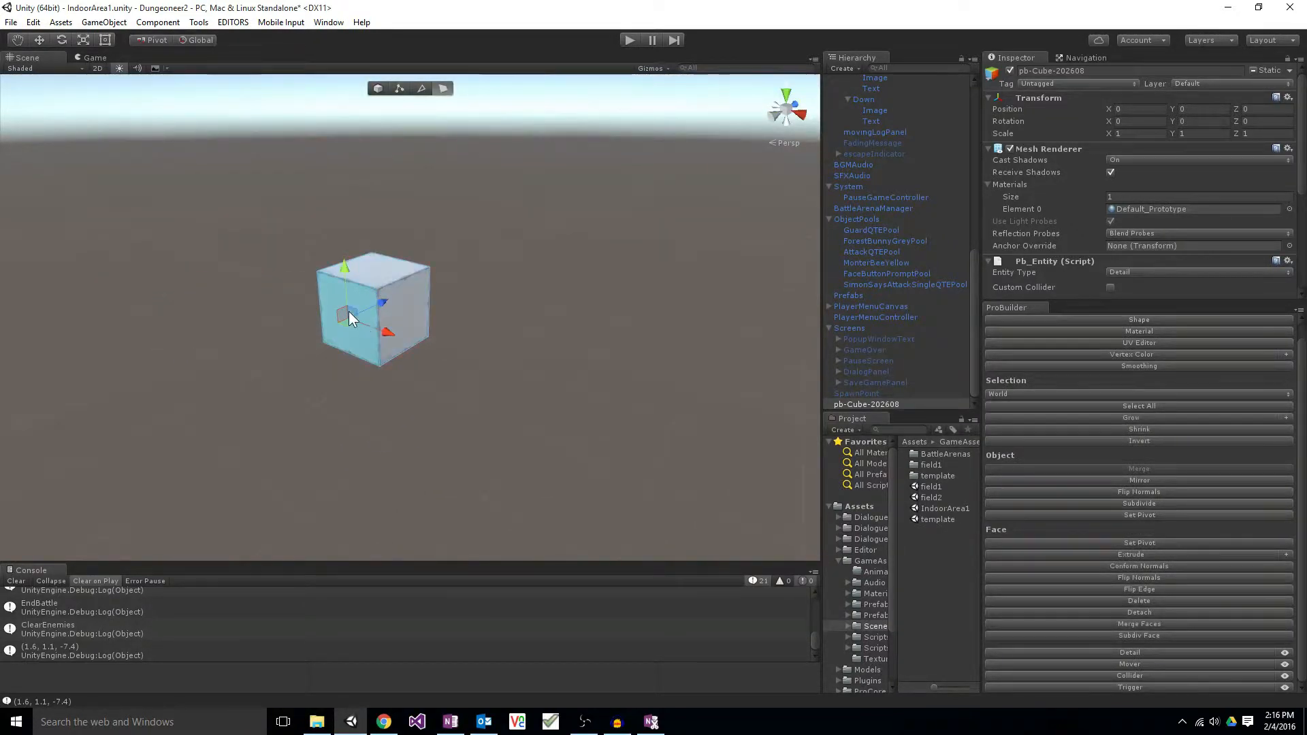
Step: Try extruding two adjacent side faces of the cube together along the X axis and undo it
{"action": "left_click", "coordinate": [411, 301], "text": "shift"}
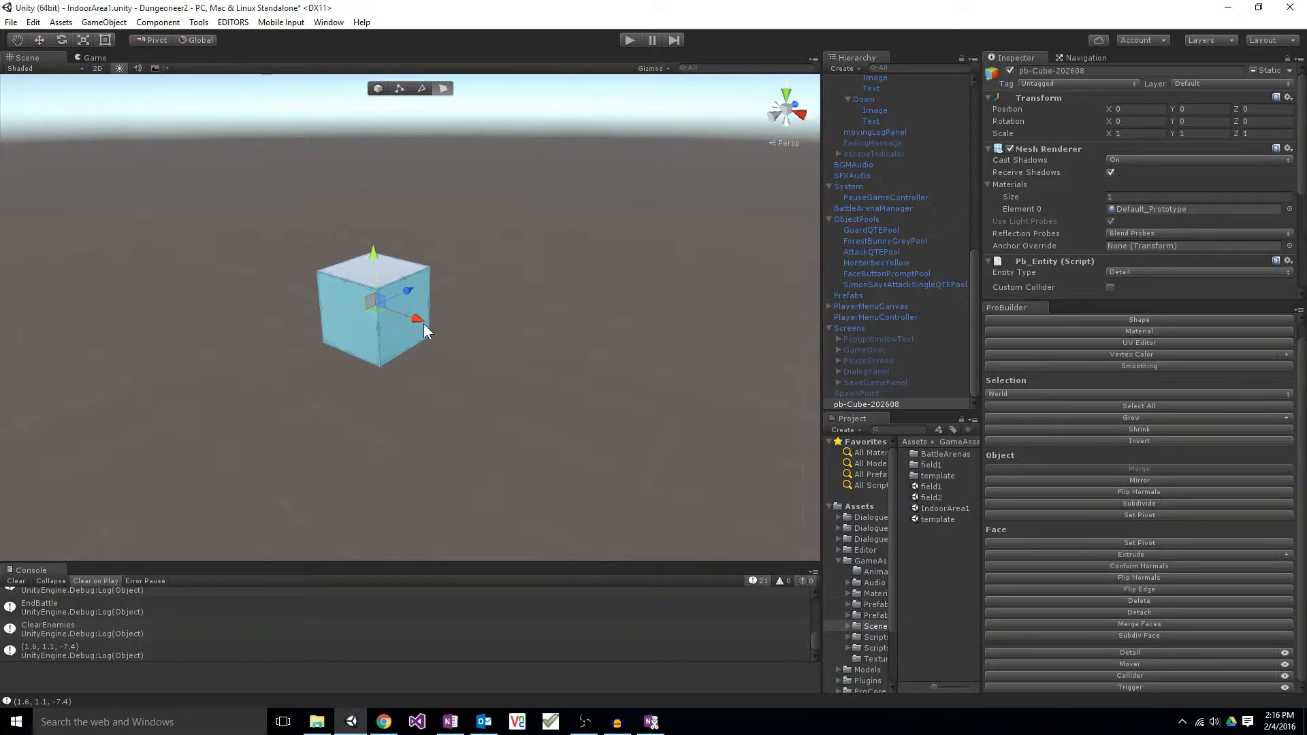
{"action": "left_click_drag", "start_coordinate": [417, 320], "coordinate": [505, 375], "text": "shift"}
{"action": "left_click", "coordinate": [377, 307], "text": "shift"}
{"action": "left_click", "coordinate": [377, 316], "text": "shift"}
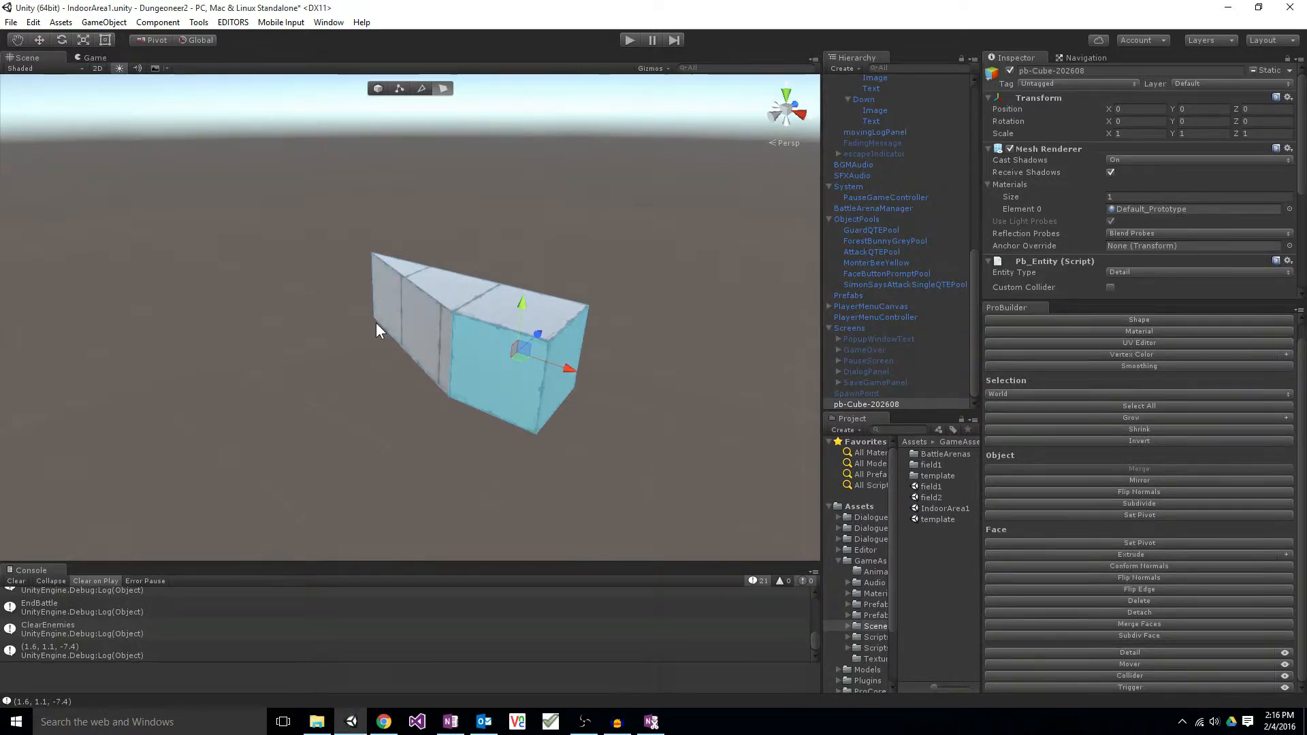
{"action": "key", "text": "ctrl+z"}
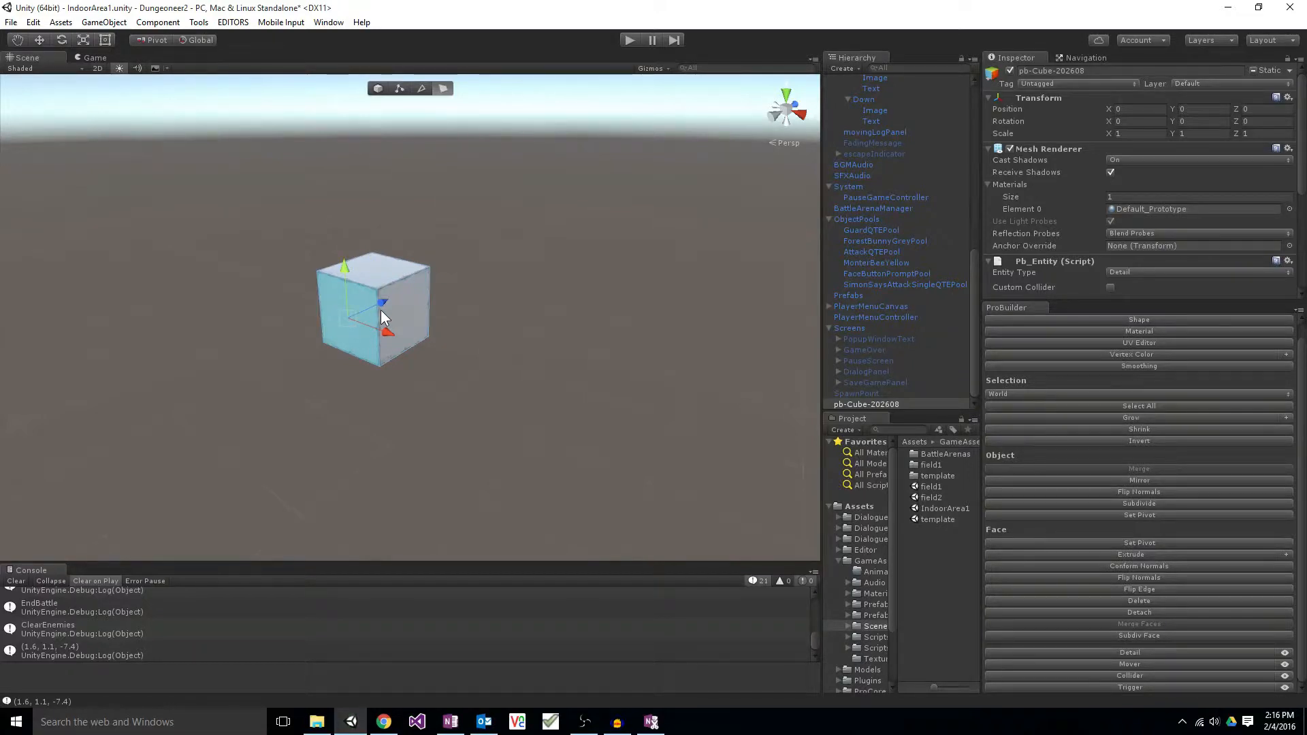
Step: Extrude the cube's selected side face along the Z axis into a straight bar about eight grid tiles long
{"action": "left_click_drag", "start_coordinate": [378, 300], "coordinate": [59, 341], "text": "shift"}
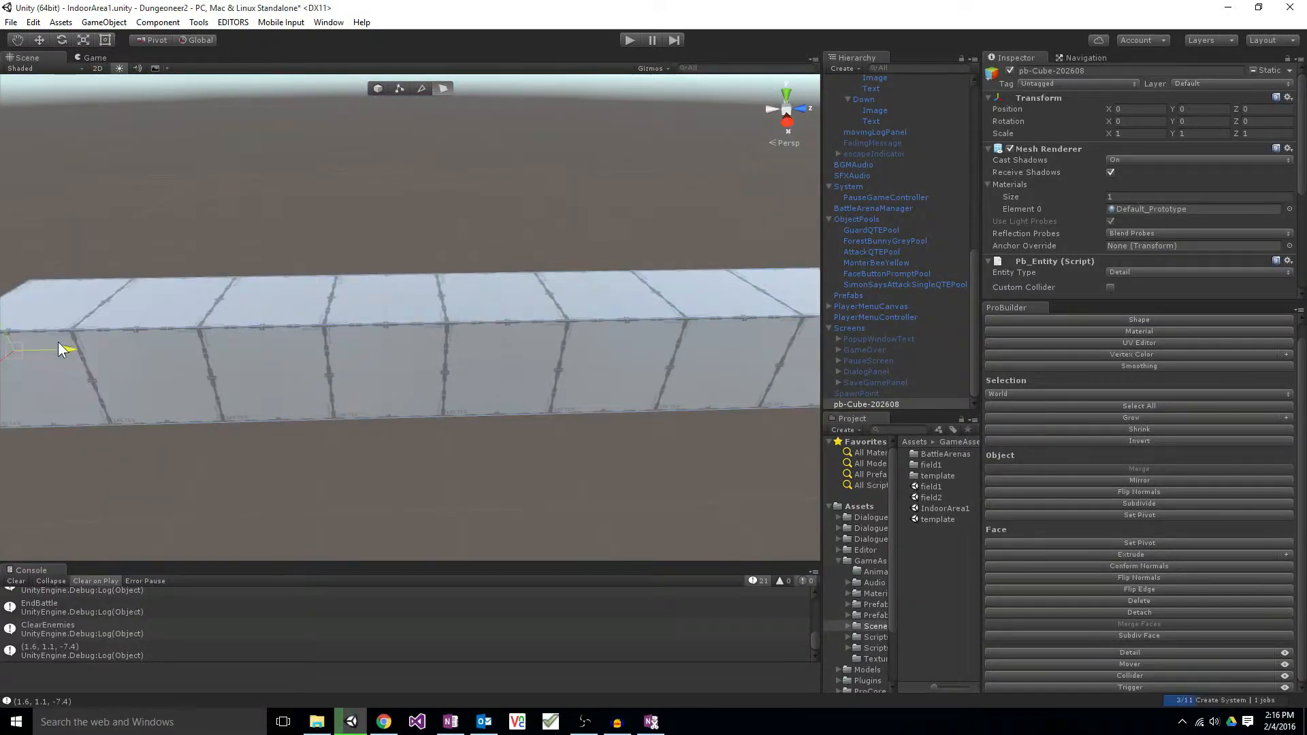
{"action": "left_click_drag", "start_coordinate": [338, 404], "coordinate": [324, 338], "text": "alt"}
{"action": "scroll", "coordinate": [325, 339], "scroll_direction": "down", "scroll_amount": 5}
Step: Select and frame FirstPersonPlayer, and turn on the LightProbeGroup, Light, Camera, AudioSource and WaypointCircuit gizmos
{"action": "scroll", "coordinate": [828, 235], "scroll_direction": "up", "scroll_amount": 10}
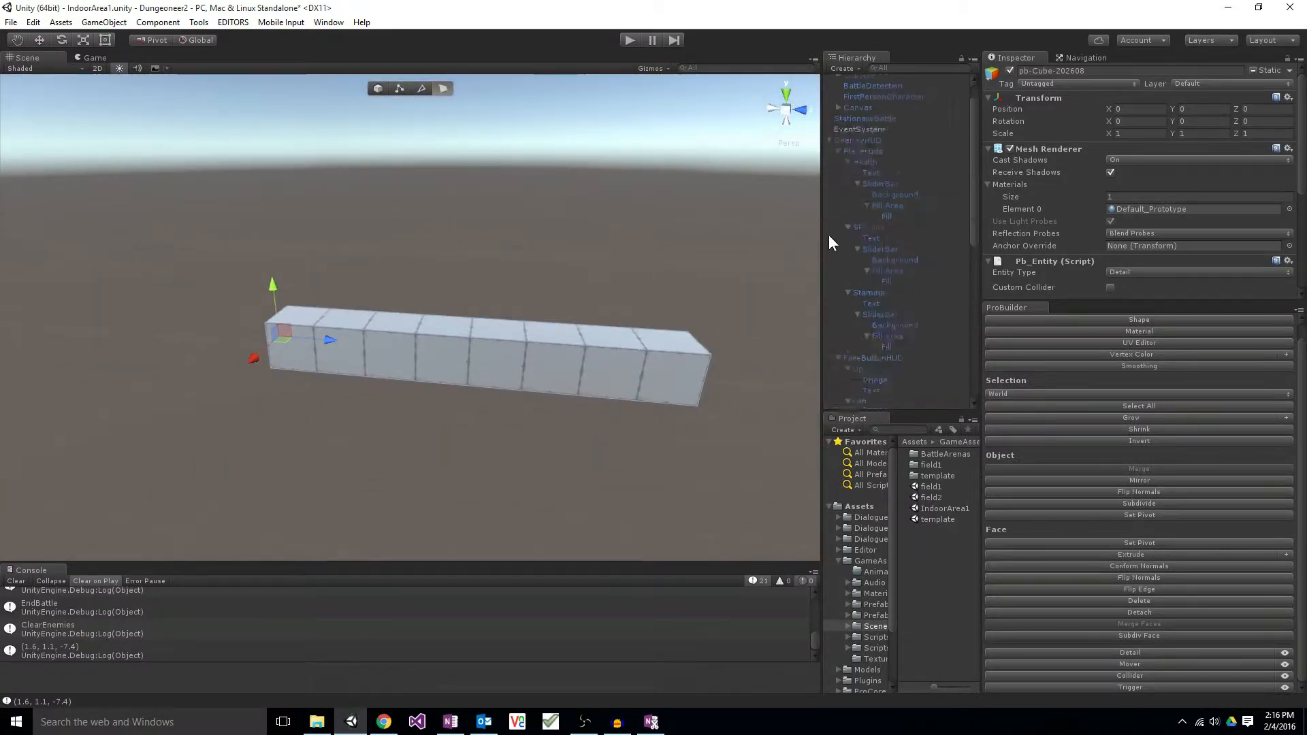
{"action": "double_click", "coordinate": [844, 94]}
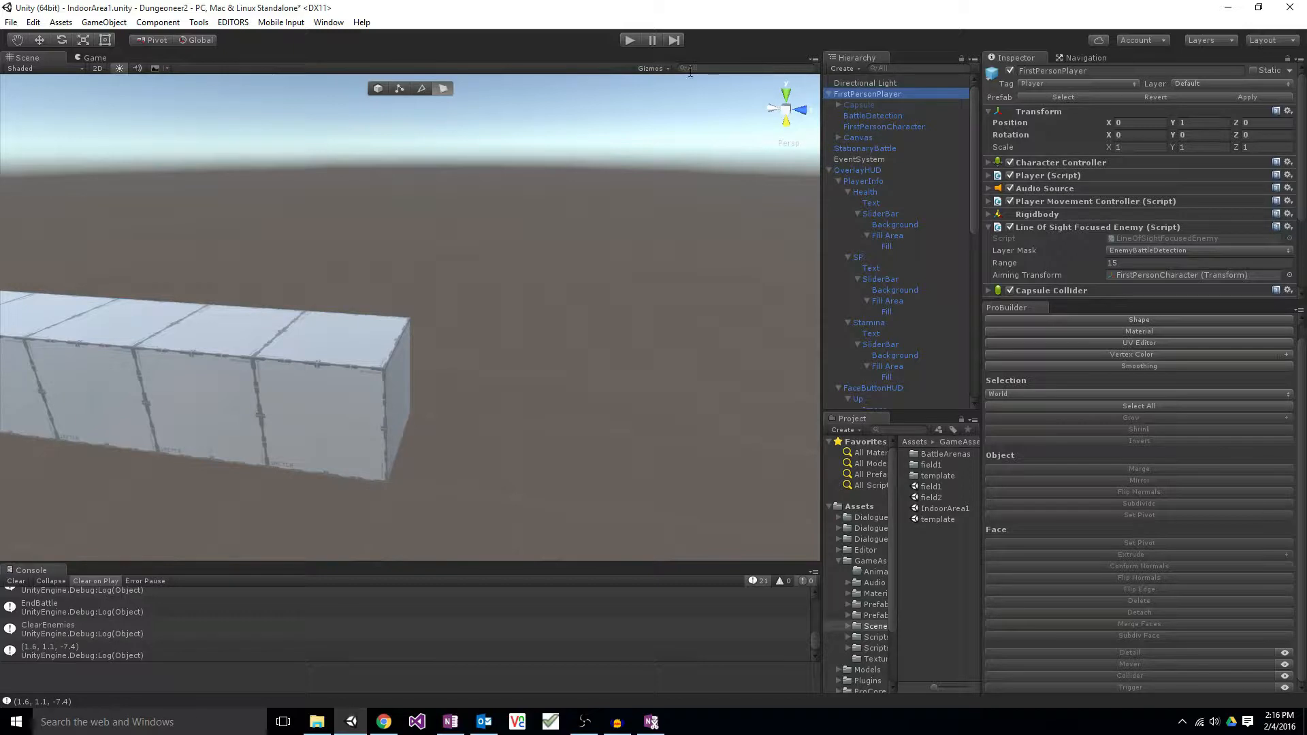
{"action": "left_click", "coordinate": [648, 69]}
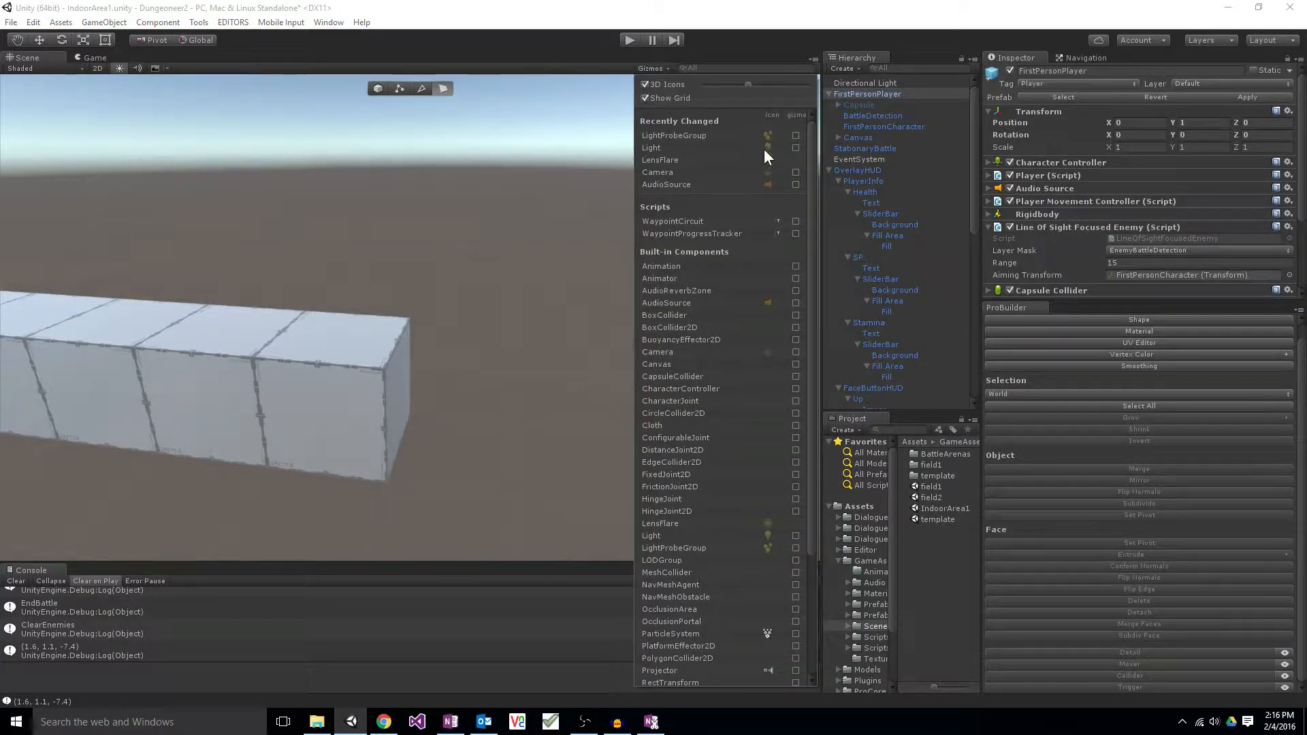
{"action": "left_click", "coordinate": [795, 136]}
{"action": "left_click", "coordinate": [795, 148]}
{"action": "left_click", "coordinate": [795, 172]}
{"action": "left_click", "coordinate": [795, 185]}
{"action": "left_click", "coordinate": [795, 221]}
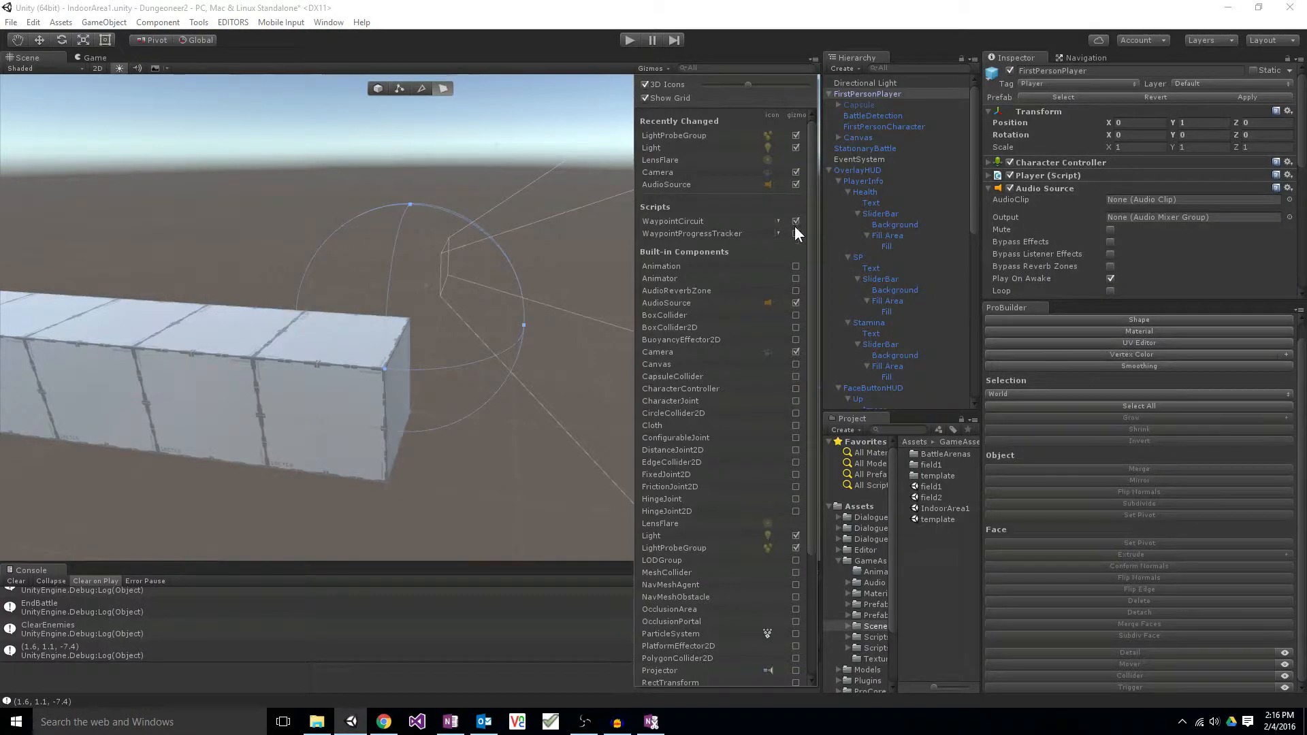
Step: Try turning on the WaypointProgressTracker, Animation, Animator and AudioReverbZone gizmos along with the AudioSource and Camera icons
{"action": "left_click", "coordinate": [795, 266]}
{"action": "left_click", "coordinate": [794, 268]}
{"action": "left_click", "coordinate": [794, 278]}
{"action": "left_click", "coordinate": [796, 291]}
{"action": "left_click", "coordinate": [768, 303]}
{"action": "left_click", "coordinate": [767, 352]}
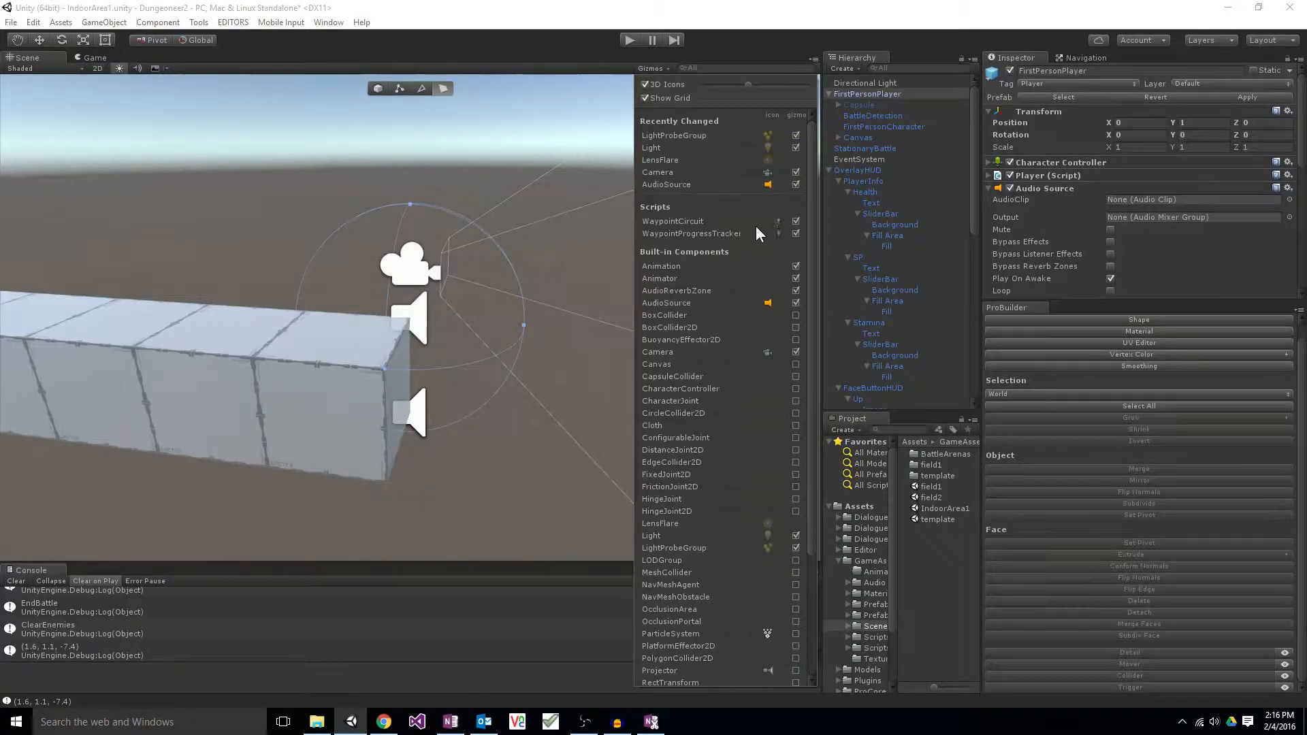
Step: Turn on the CapsuleCollider gizmo, and switch off the gizmos and icons for Camera and AudioSource
{"action": "left_click", "coordinate": [795, 376]}
{"action": "left_click", "coordinate": [796, 352]}
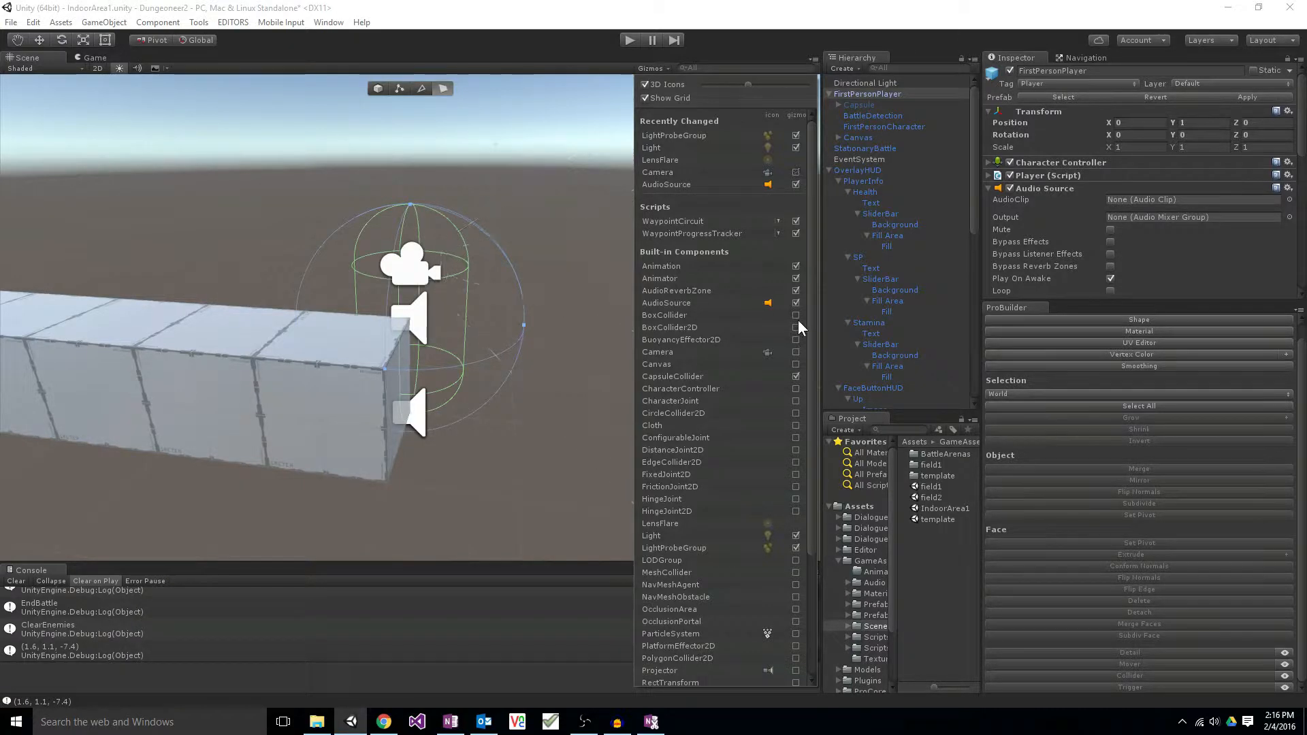
{"action": "left_click", "coordinate": [796, 303]}
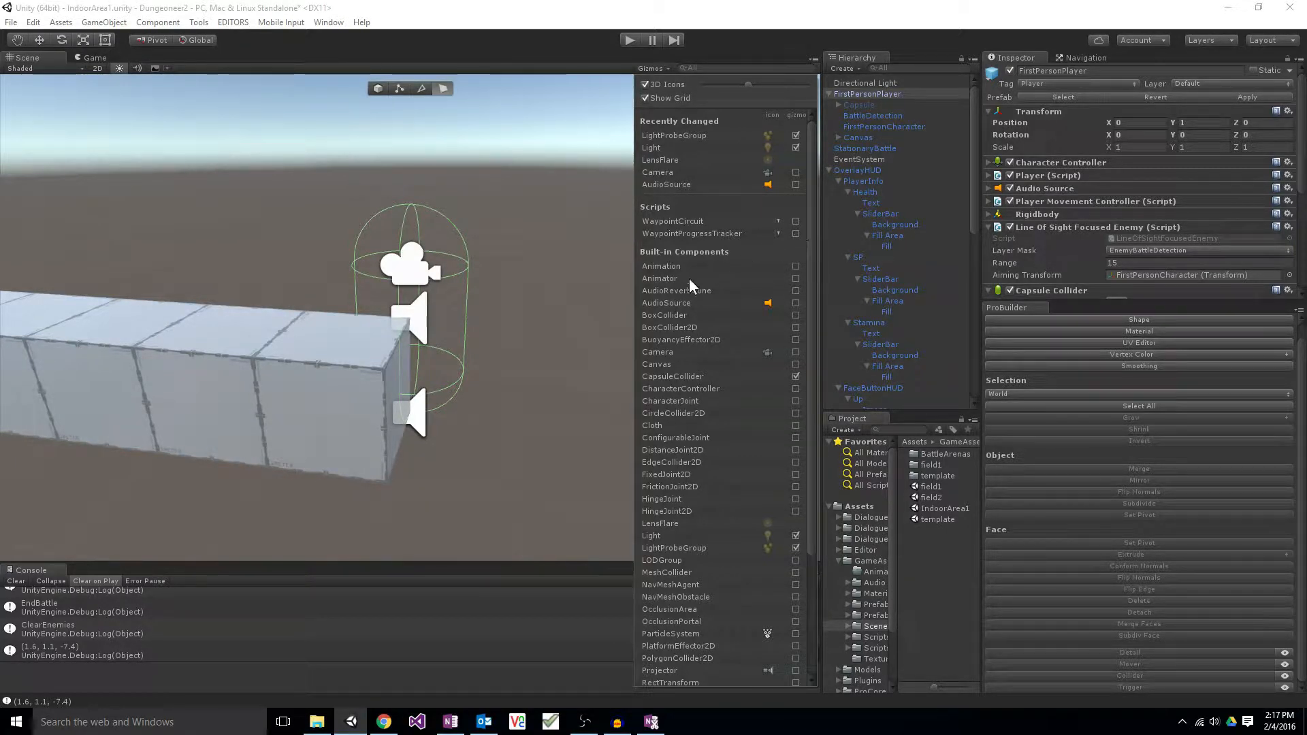
{"action": "left_click", "coordinate": [767, 351]}
{"action": "left_click", "coordinate": [767, 303]}
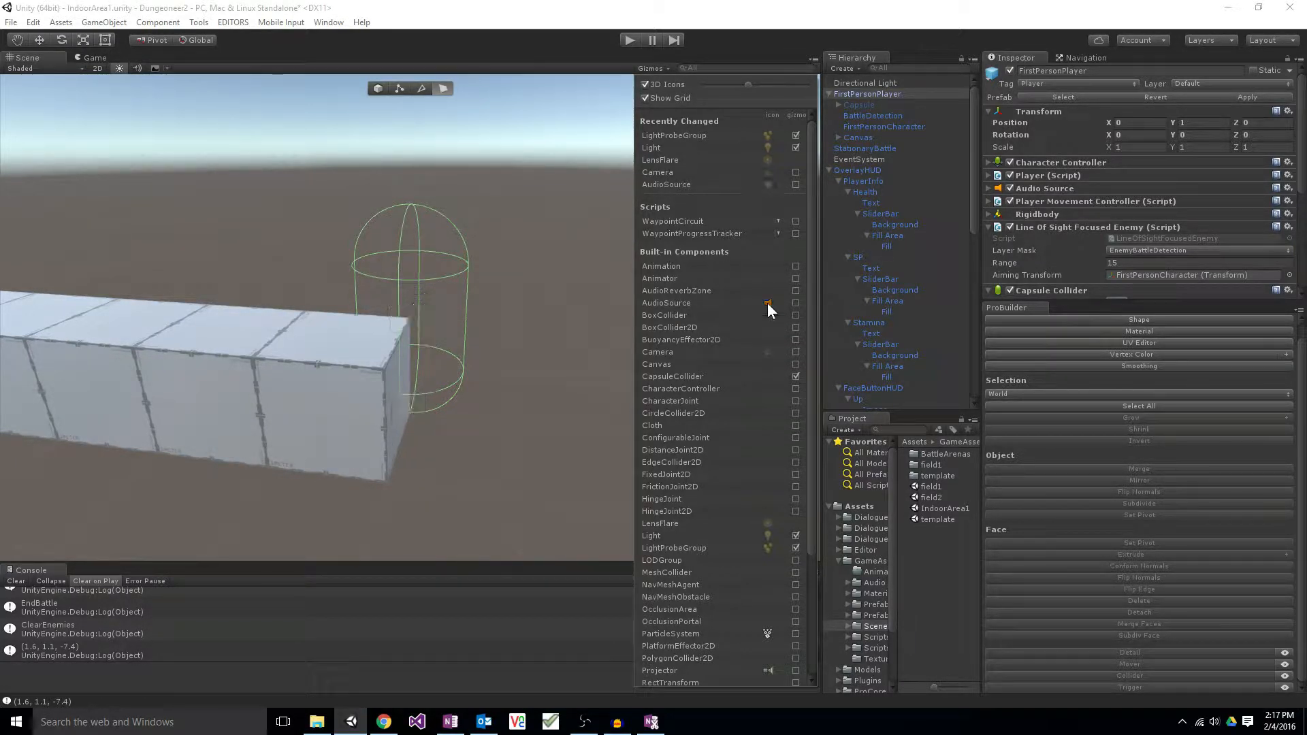
Step: Extend the bar's end face along the Z axis and its long side face along the X axis to form a wide flat slab
{"action": "right_click_drag", "start_coordinate": [484, 351], "coordinate": [501, 322]}
{"action": "left_click", "coordinate": [480, 268]}
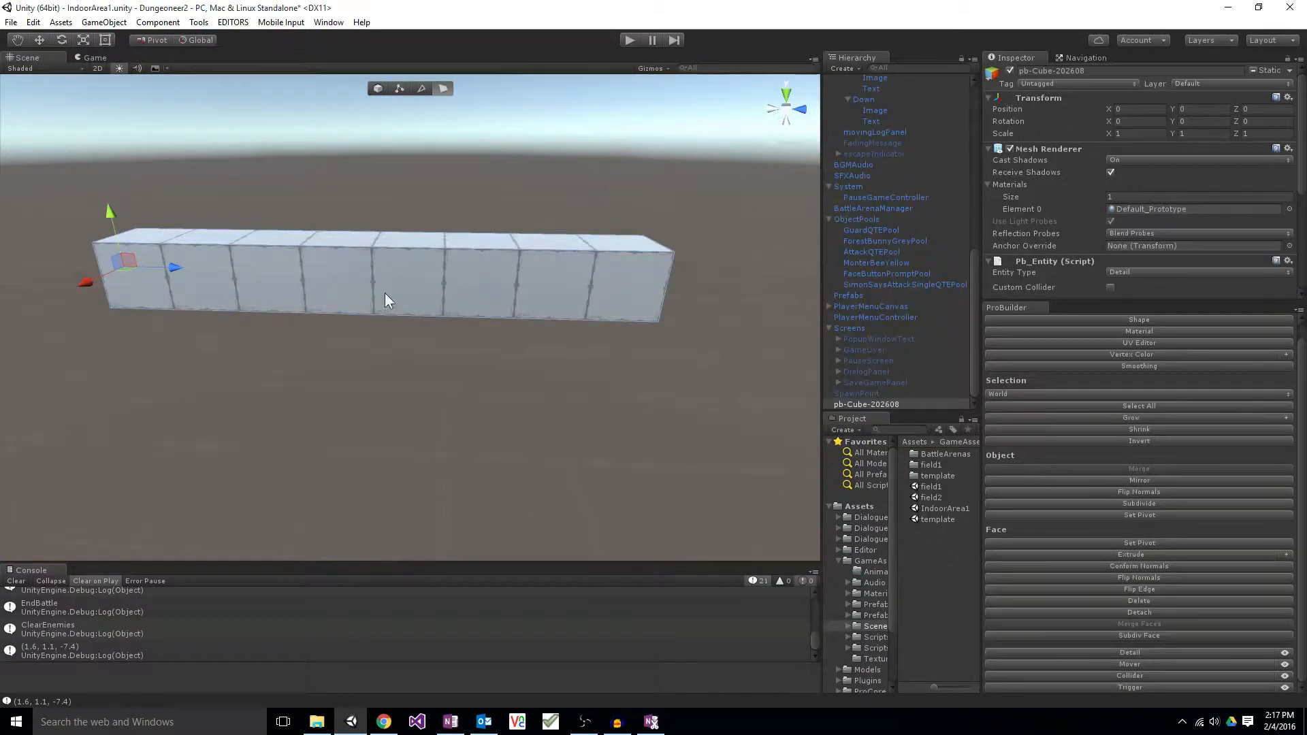
{"action": "left_click_drag", "start_coordinate": [256, 283], "coordinate": [475, 405], "text": "alt"}
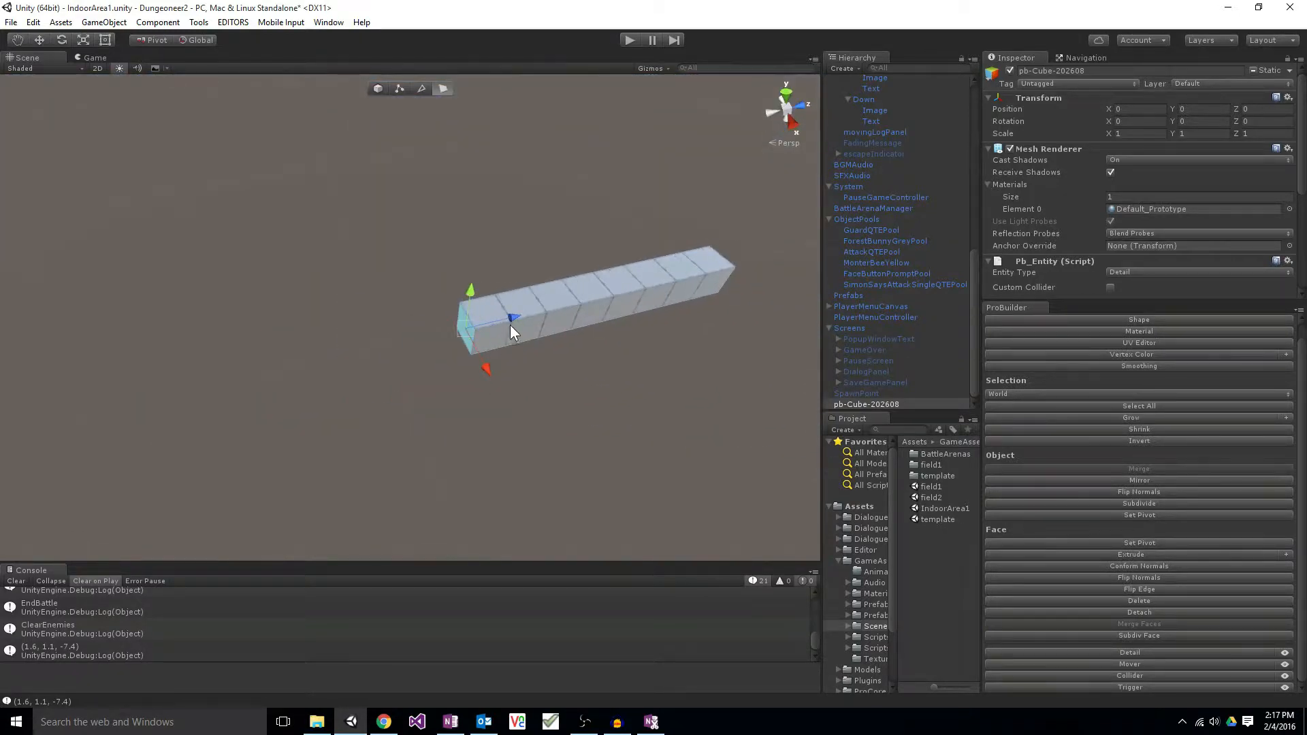
{"action": "left_click_drag", "start_coordinate": [507, 313], "coordinate": [128, 340]}
{"action": "right_click_drag", "start_coordinate": [360, 388], "coordinate": [286, 386]}
{"action": "left_click", "coordinate": [264, 388]}
{"action": "right_click_drag", "start_coordinate": [470, 442], "coordinate": [247, 484]}
{"action": "left_click_drag", "start_coordinate": [395, 375], "coordinate": [130, 373]}
Step: Inspect the flat slab from several angles to check its width and depth
{"action": "right_click_drag", "start_coordinate": [304, 502], "coordinate": [346, 475]}
{"action": "left_click", "coordinate": [485, 414]}
{"action": "left_click", "coordinate": [390, 444]}
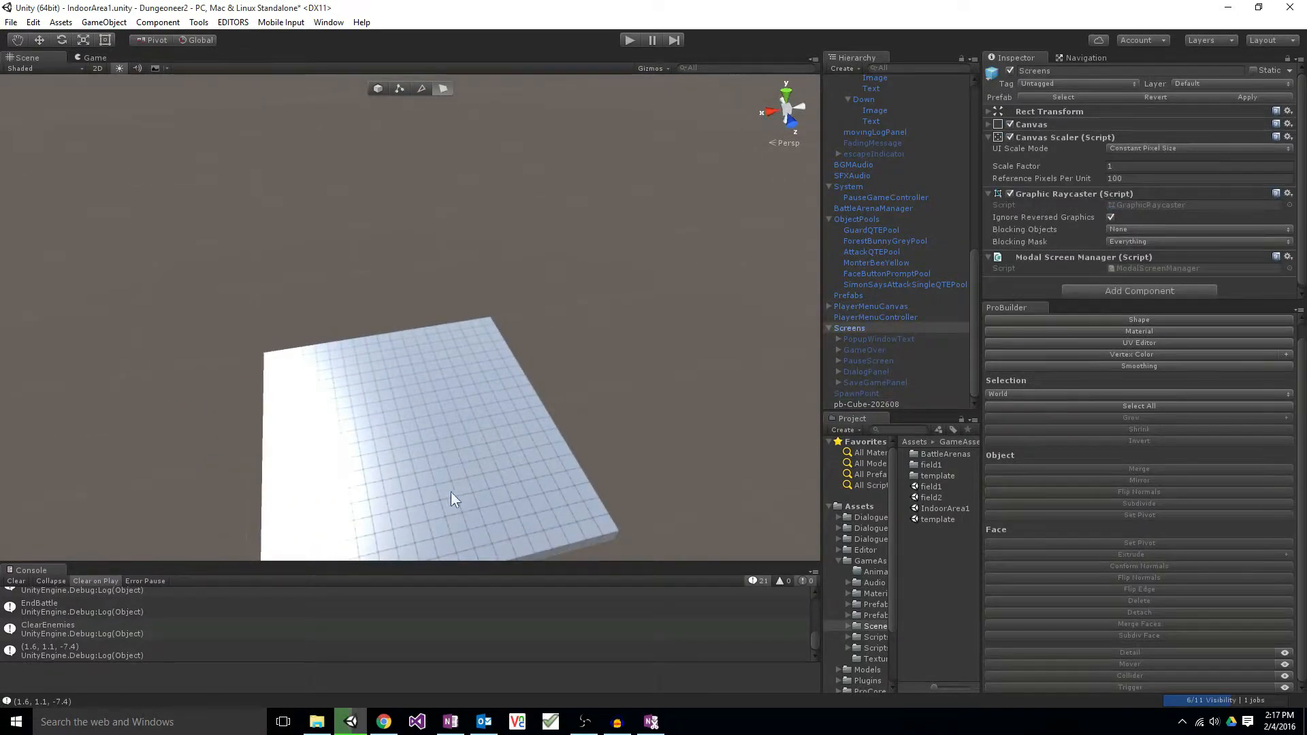
{"action": "right_click_drag", "start_coordinate": [450, 491], "coordinate": [579, 348]}
{"action": "key", "text": "w"}
{"action": "left_click", "coordinate": [518, 358]}
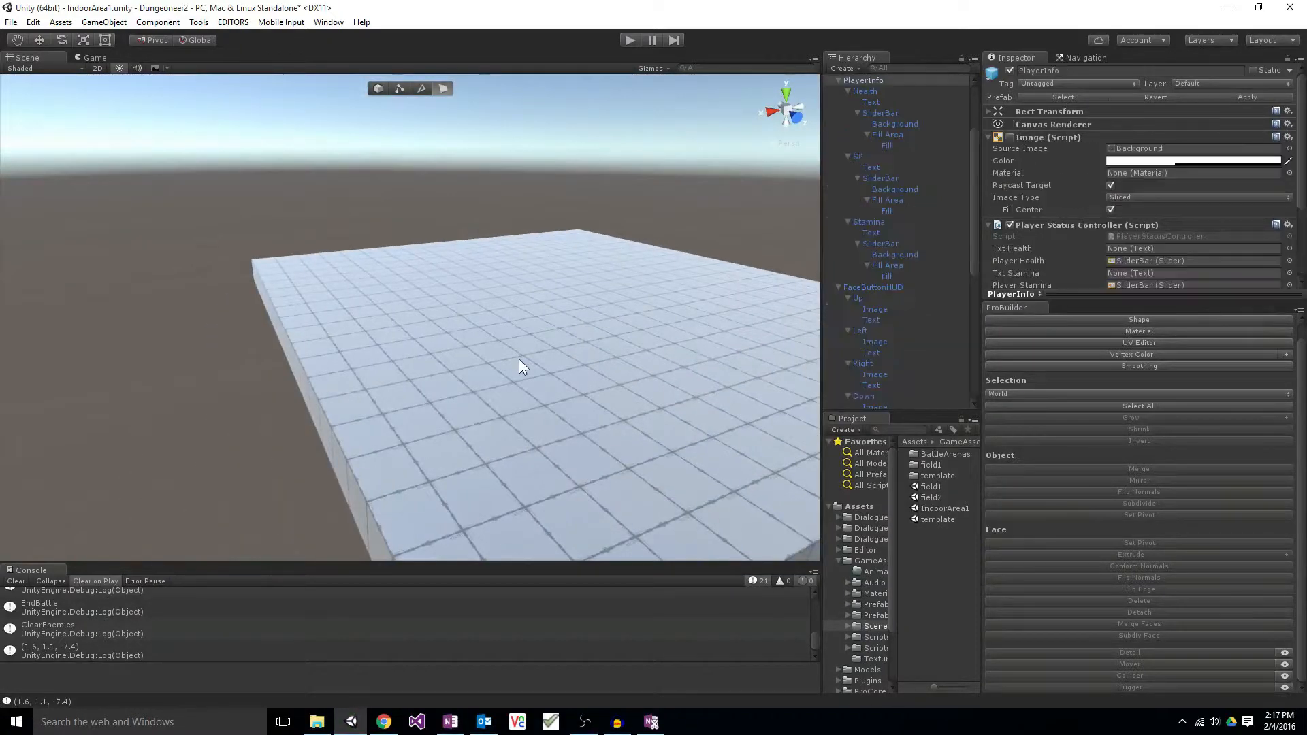
{"action": "right_click_drag", "start_coordinate": [430, 344], "coordinate": [509, 375]}
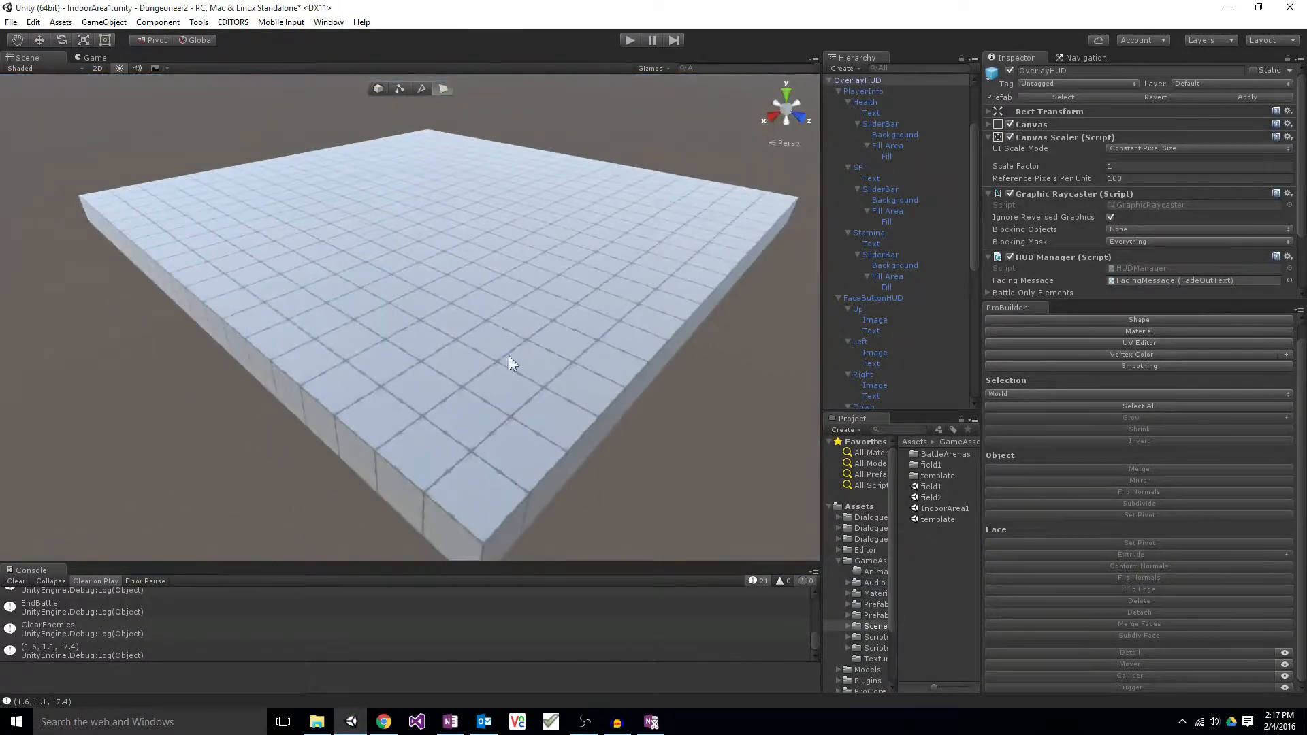
{"action": "left_click", "coordinate": [483, 343]}
{"action": "scroll", "coordinate": [482, 406], "scroll_direction": "down", "scroll_amount": 6}
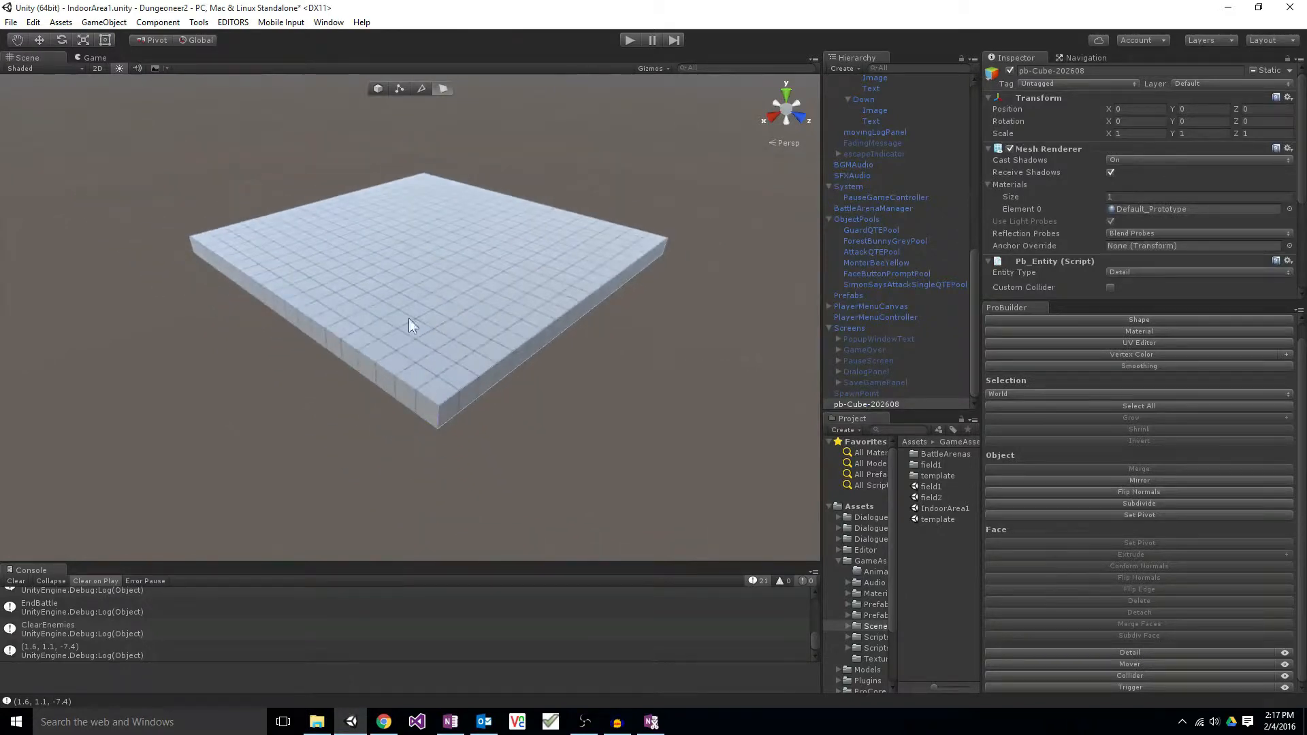
Step: Raise the slab's whole top face along the Y axis to make a block about six grid tiles high
{"action": "left_click", "coordinate": [383, 344]}
{"action": "left_click_drag", "start_coordinate": [366, 364], "coordinate": [475, 342], "text": "alt"}
{"action": "scroll", "coordinate": [475, 342], "scroll_direction": "up", "scroll_amount": 3}
{"action": "left_click", "coordinate": [430, 342]}
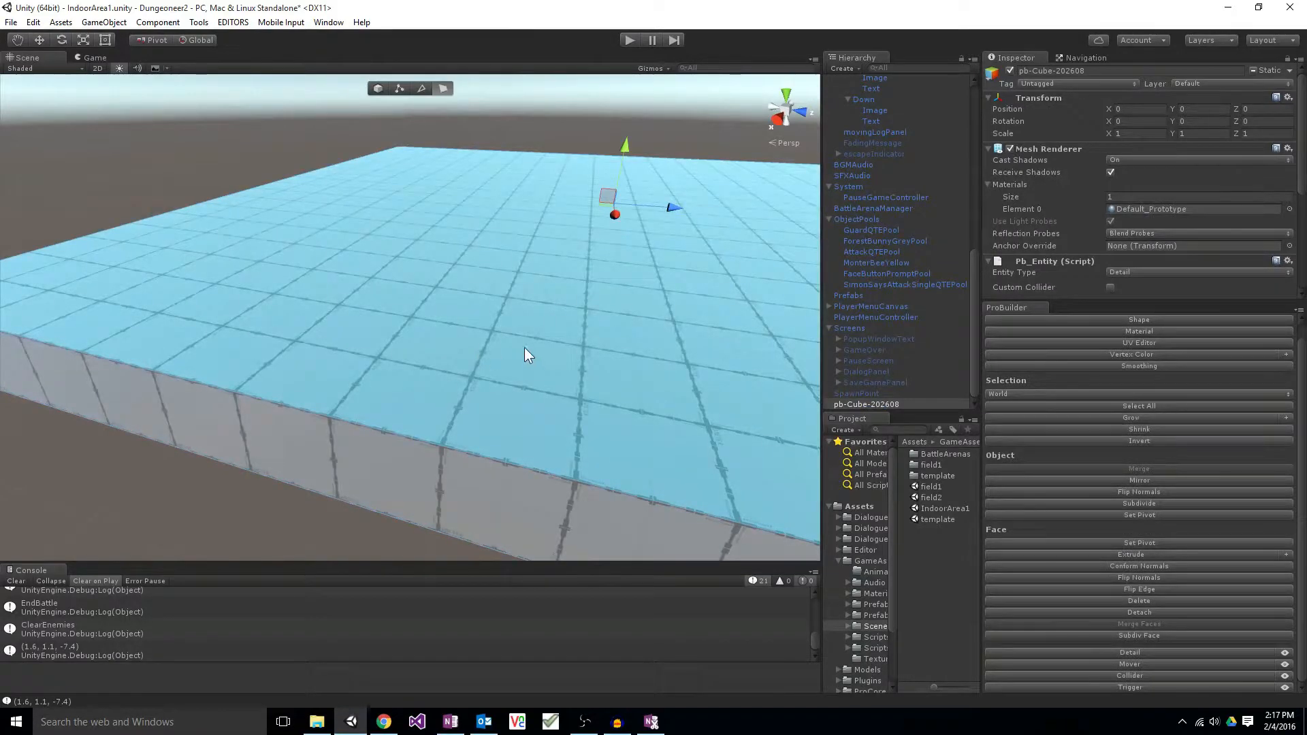
{"action": "left_click_drag", "start_coordinate": [525, 355], "coordinate": [673, 324], "text": "alt"}
{"action": "key", "text": "s"}
{"action": "mouse_move", "coordinate": [674, 324]}
{"action": "right_mouse_down"}
{"action": "mouse_move", "coordinate": [735, 315]}
{"action": "mouse_move", "coordinate": [692, 332]}
{"action": "right_mouse_up"}
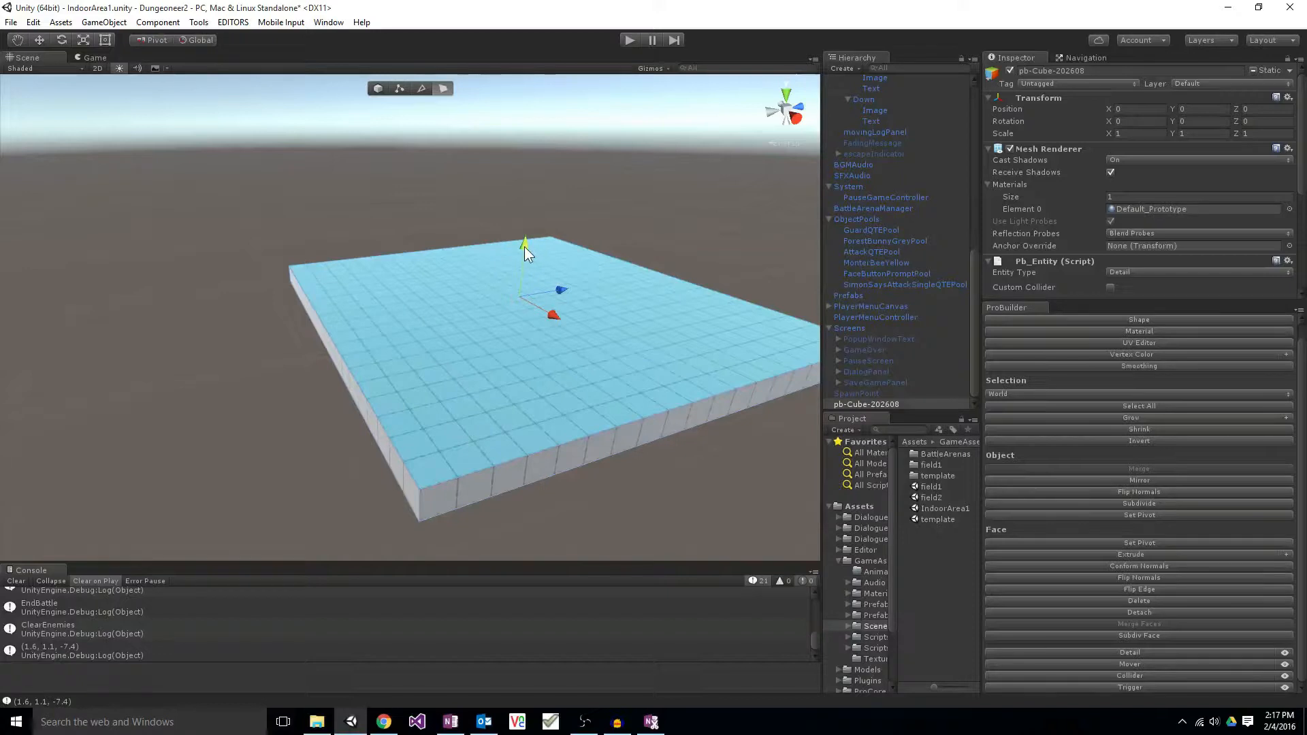
{"action": "left_click_drag", "start_coordinate": [524, 246], "coordinate": [529, 346]}
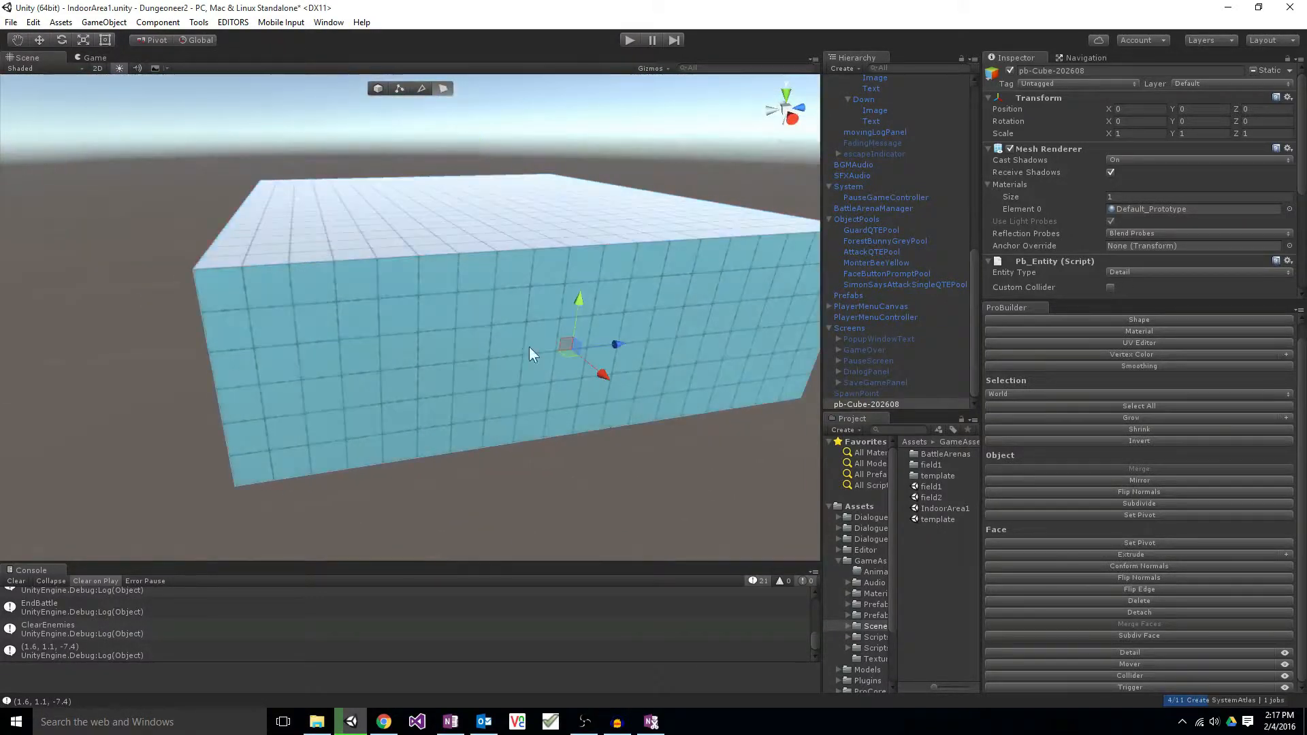
Step: Select FirstPersonPlayer and compare its capsule with the height of the block
{"action": "left_click_drag", "start_coordinate": [595, 415], "coordinate": [244, 439], "text": "alt"}
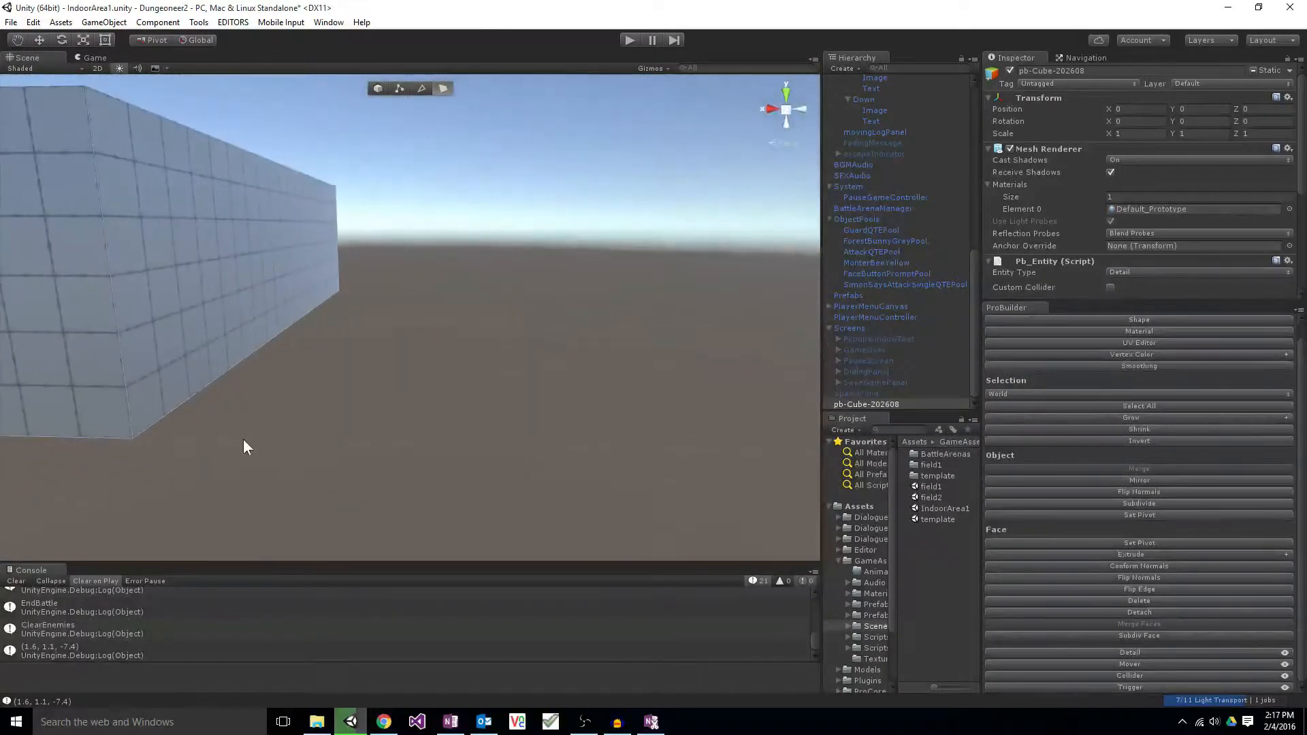
{"action": "scroll", "coordinate": [849, 177], "scroll_direction": "up", "scroll_amount": 10}
{"action": "left_click", "coordinate": [854, 94]}
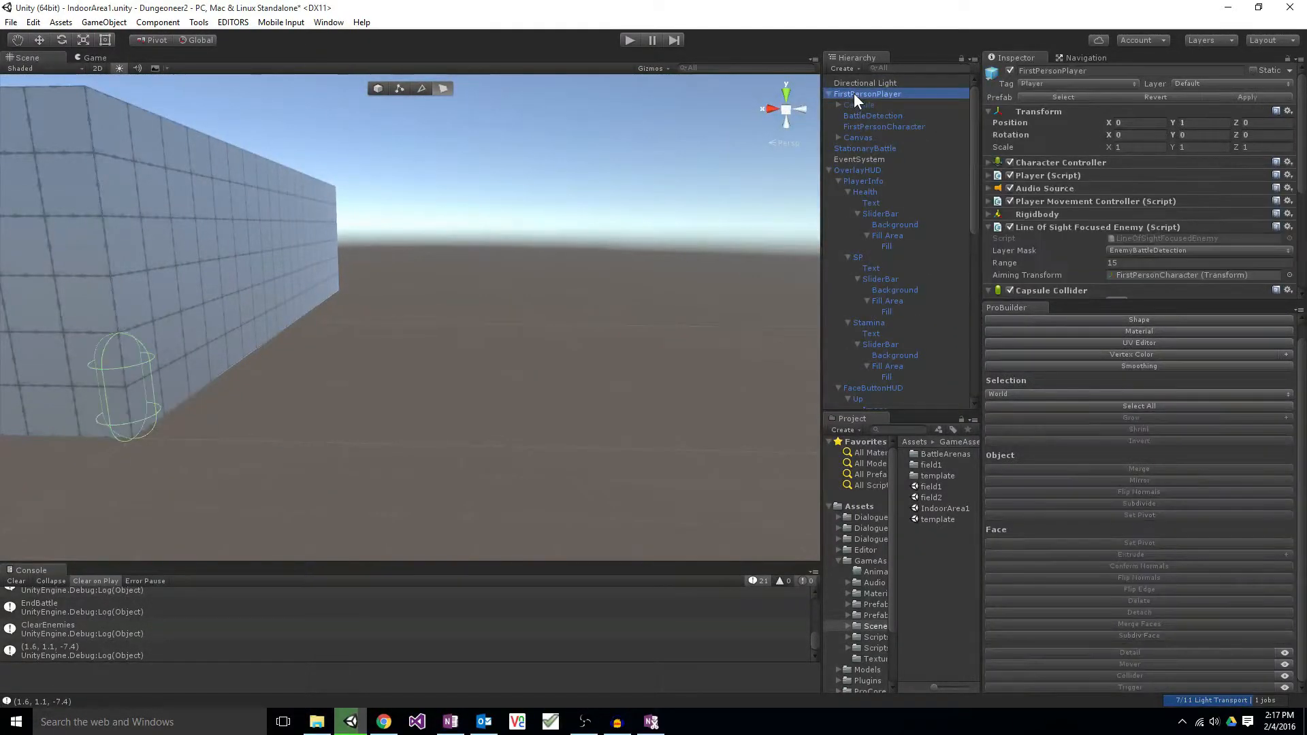
{"action": "mouse_move", "coordinate": [630, 223]}
{"action": "left_mouse_down", "text": "alt"}
{"action": "mouse_move", "coordinate": [344, 277]}
{"action": "mouse_move", "coordinate": [222, 230]}
{"action": "mouse_move", "coordinate": [610, 234]}
{"action": "mouse_move", "coordinate": [655, 273]}
{"action": "mouse_move", "coordinate": [810, 260]}
{"action": "left_mouse_up", "text": "alt"}
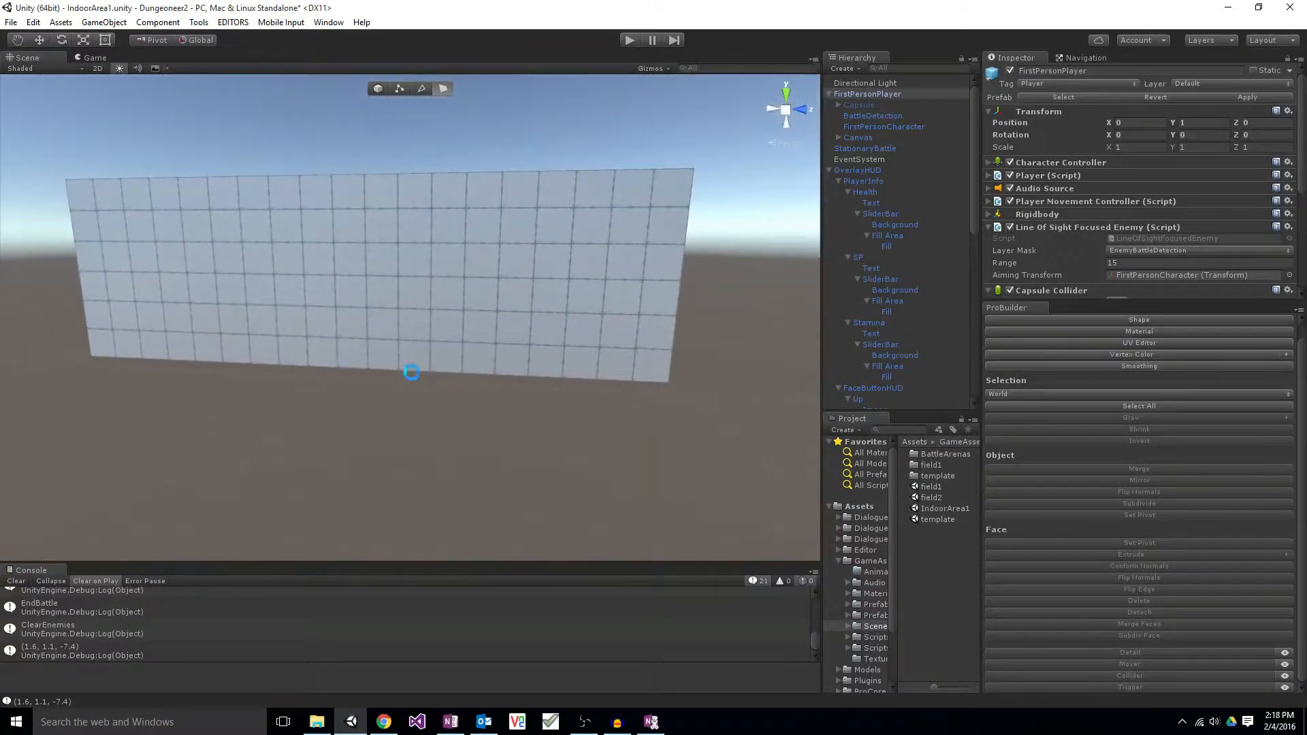
Step: Subdivide the block's long side face into quarters
{"action": "left_click", "coordinate": [364, 335]}
{"action": "left_click_drag", "start_coordinate": [402, 345], "coordinate": [439, 359], "text": "alt"}
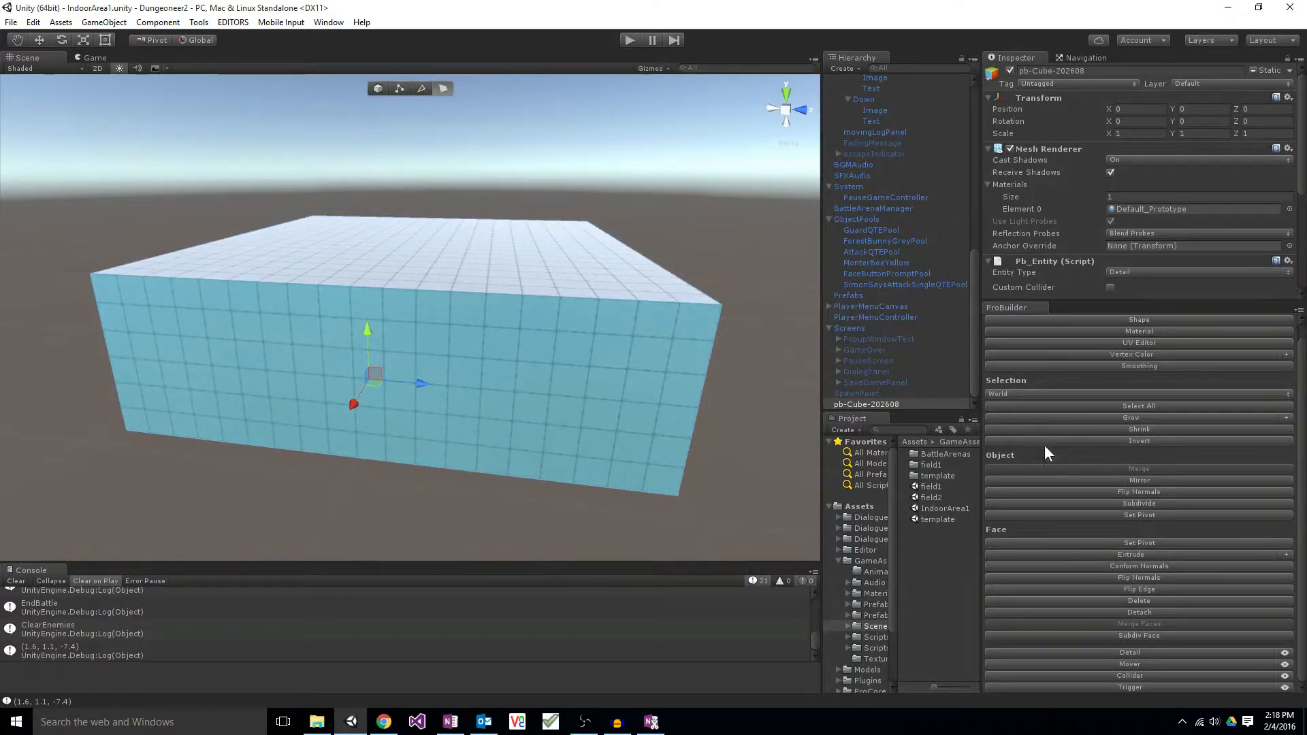
{"action": "left_click", "coordinate": [1144, 635]}
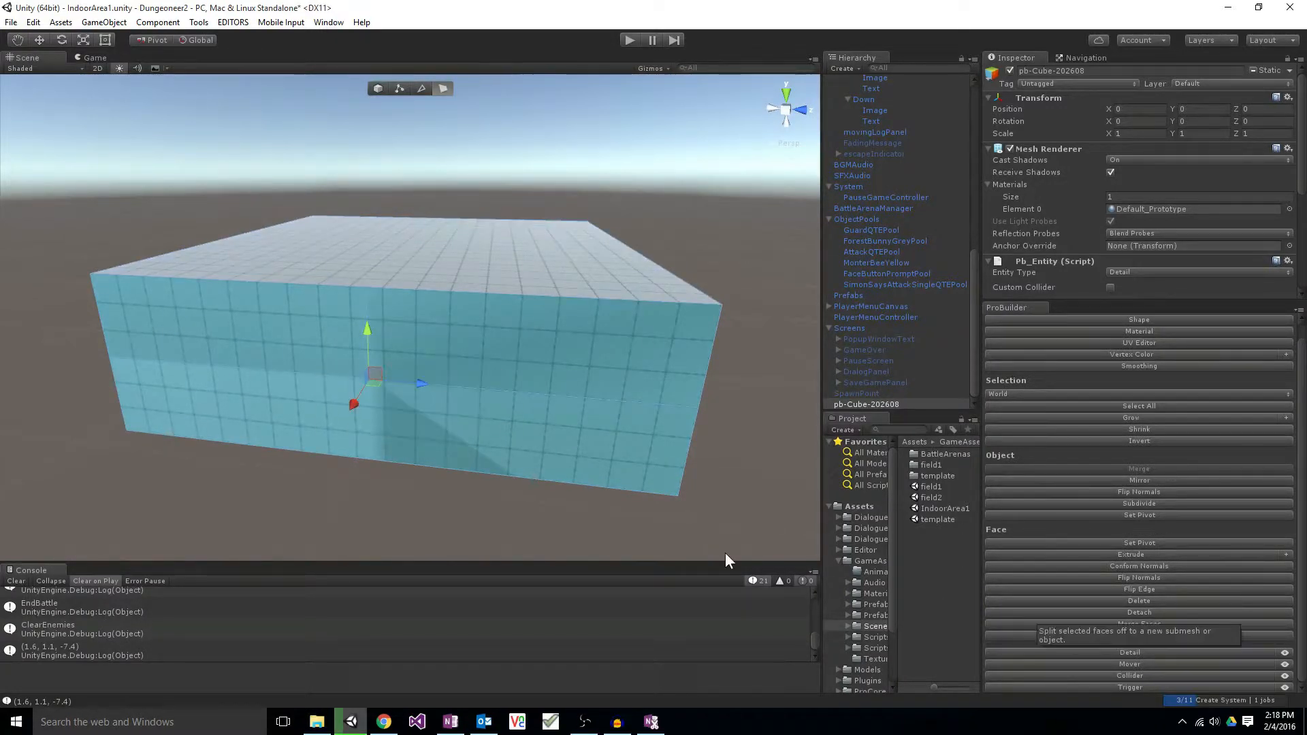
Step: Select both lower quarters of the divided side face together and subdivide them
{"action": "left_click_drag", "start_coordinate": [571, 475], "coordinate": [583, 321], "text": "alt"}
{"action": "left_click", "coordinate": [528, 284]}
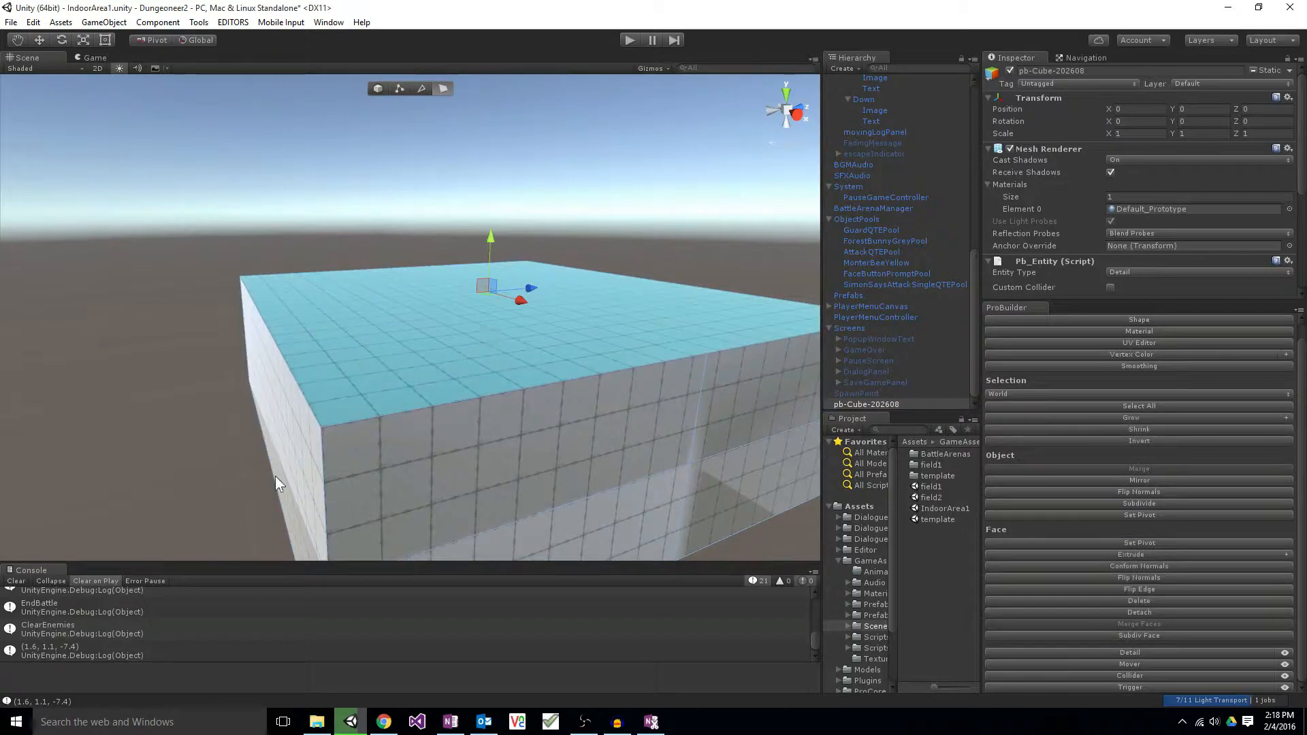
{"action": "left_click", "coordinate": [512, 477]}
{"action": "left_click", "coordinate": [655, 545]}
{"action": "left_click", "coordinate": [766, 480]}
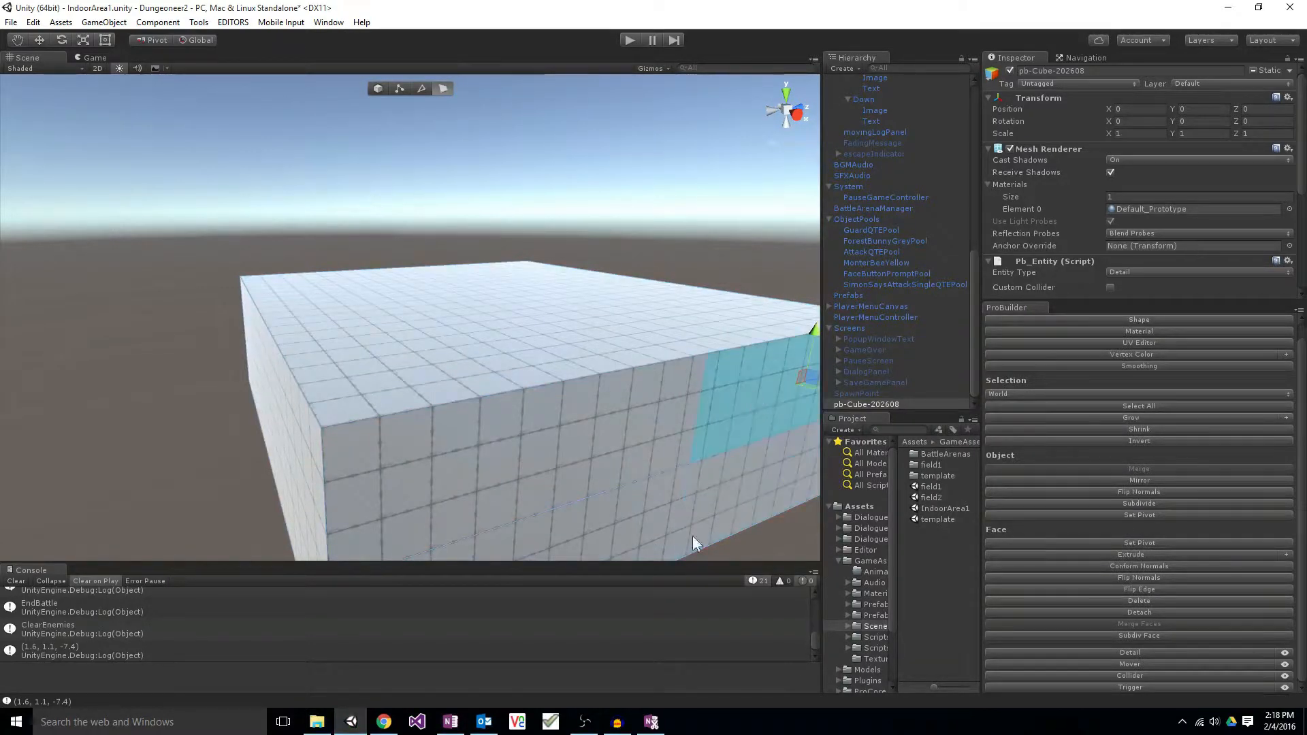
{"action": "left_click_drag", "start_coordinate": [692, 537], "coordinate": [659, 523], "text": "alt"}
{"action": "left_click", "coordinate": [546, 423]}
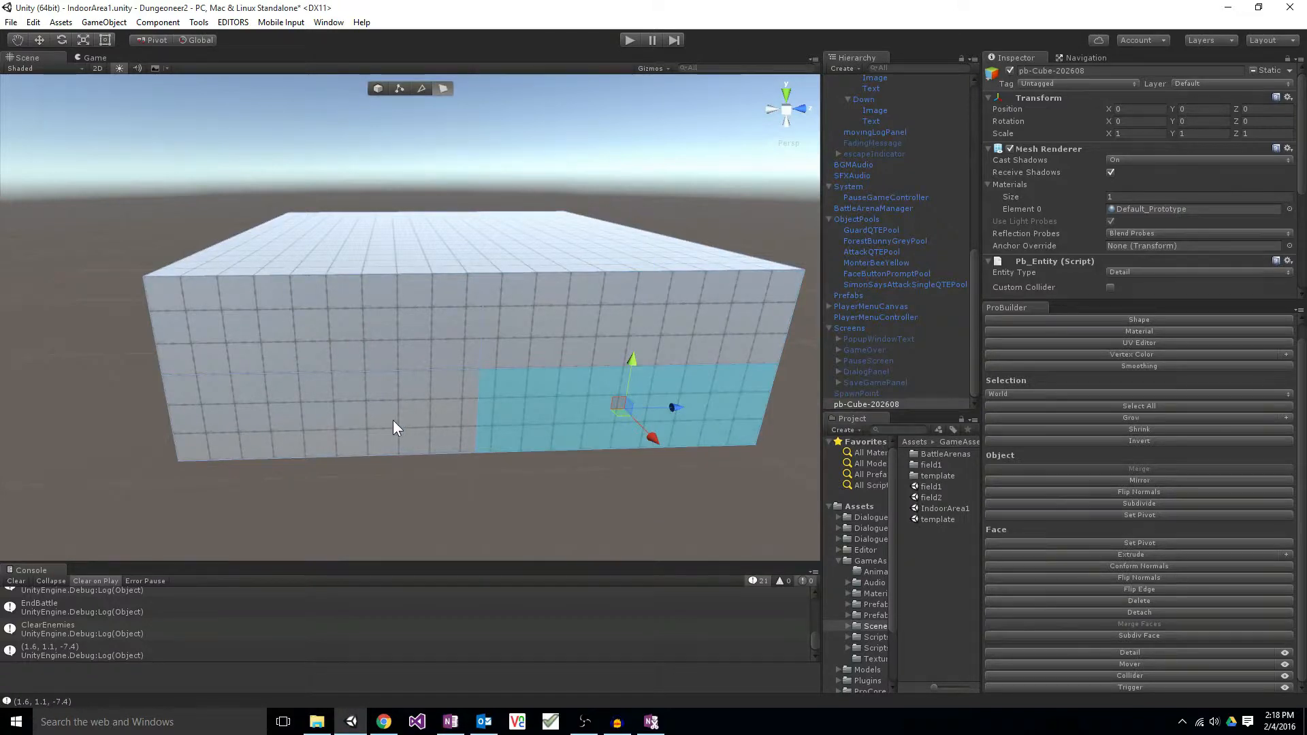
{"action": "left_click", "coordinate": [365, 417], "text": "shift"}
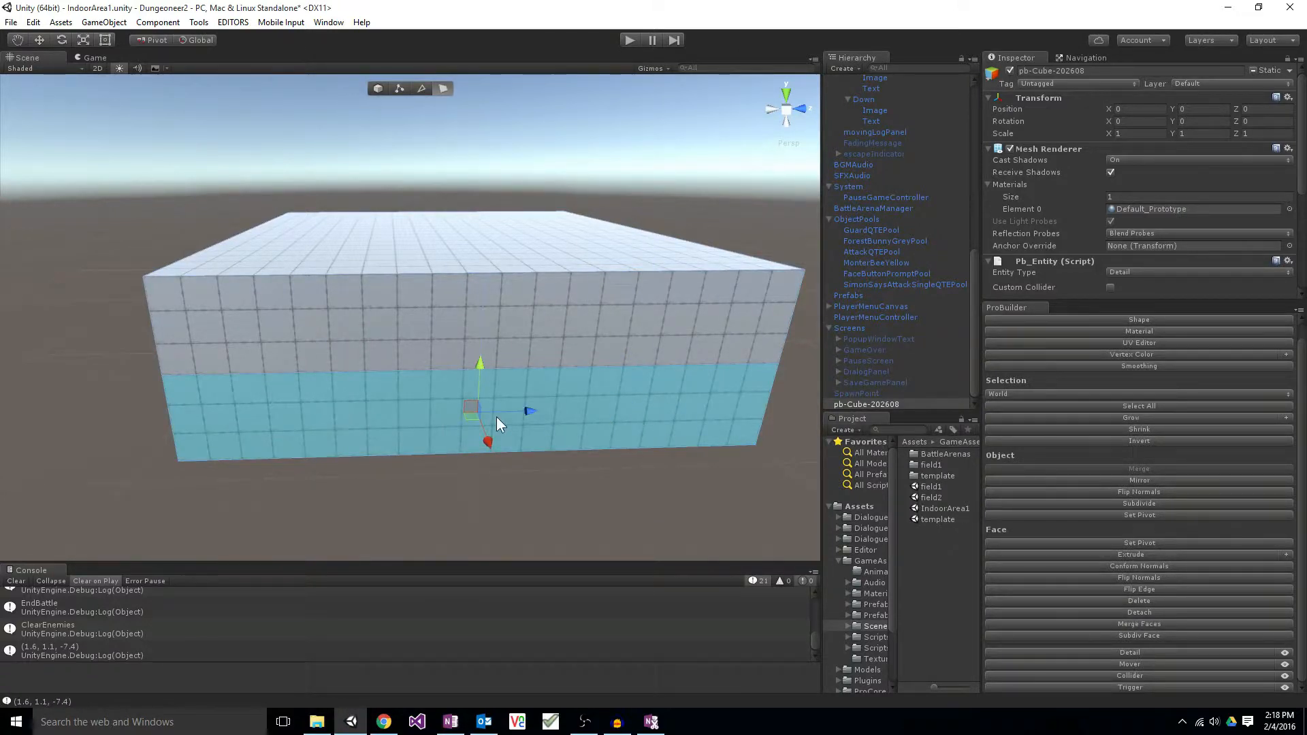
{"action": "left_click", "coordinate": [1152, 634]}
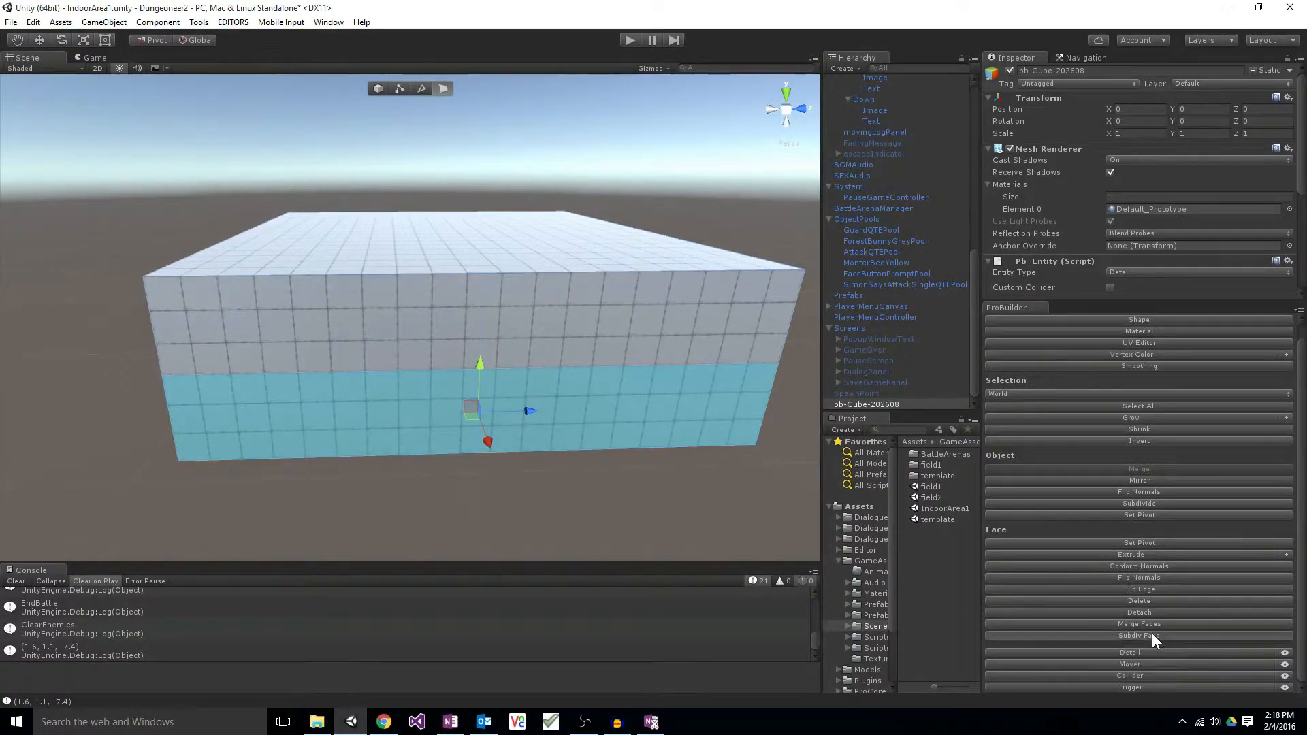
Step: Pick through the individual faces of the side wall to check how it is subdivided
{"action": "left_click", "coordinate": [496, 473]}
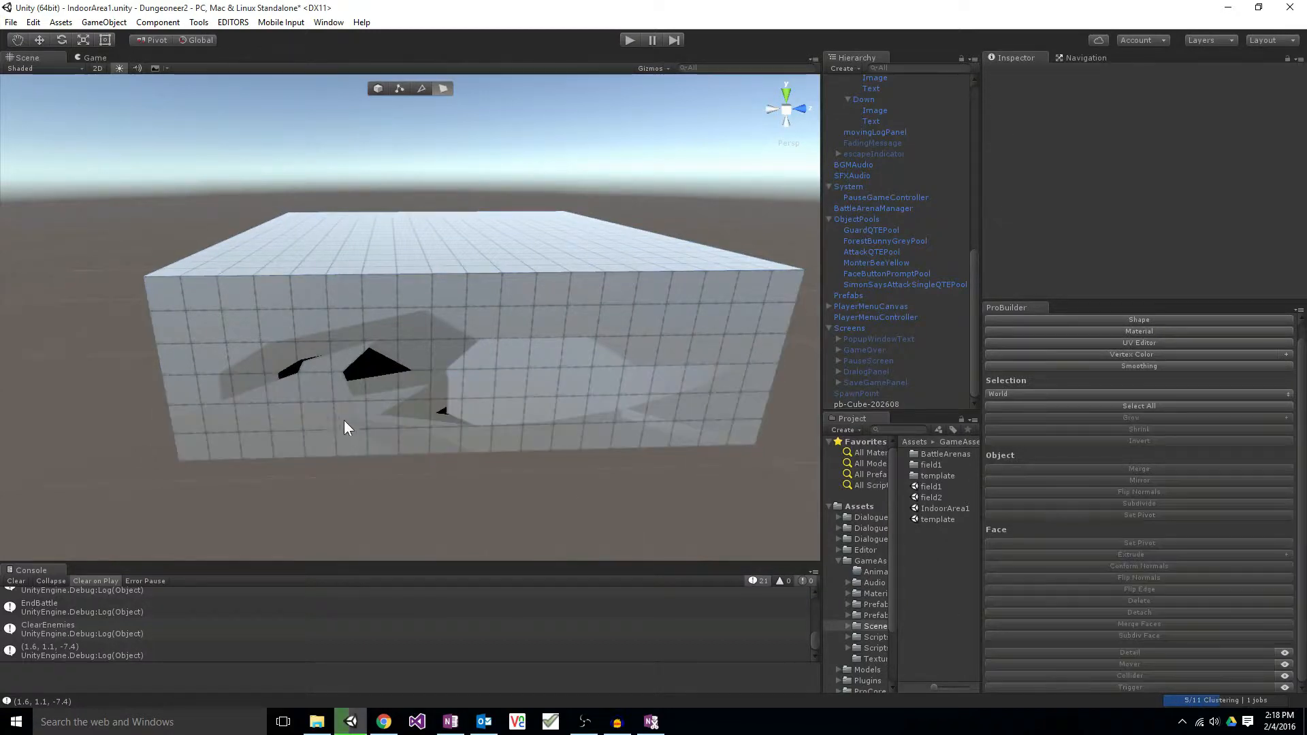
{"action": "left_click", "coordinate": [571, 341]}
{"action": "left_click", "coordinate": [367, 345]}
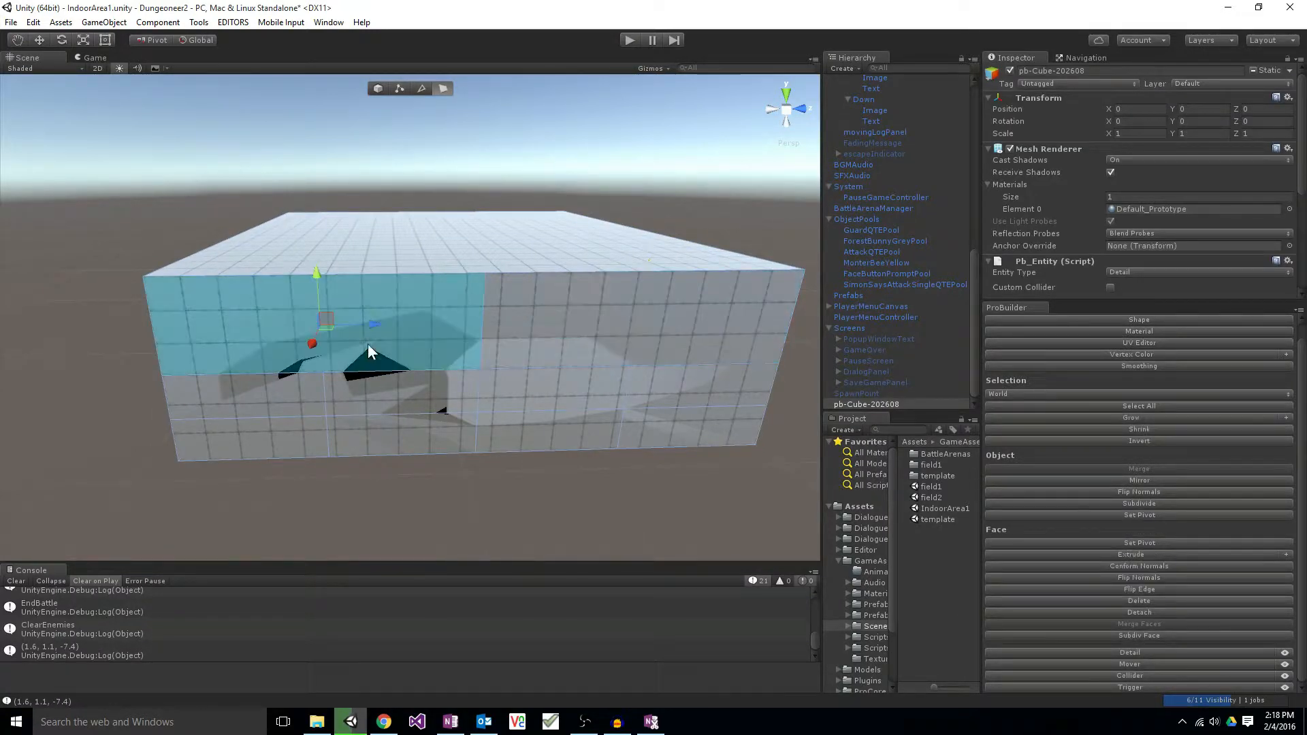
{"action": "left_click", "coordinate": [469, 405]}
{"action": "left_click", "coordinate": [538, 405]}
{"action": "left_click", "coordinate": [365, 364]}
{"action": "left_click_drag", "start_coordinate": [283, 419], "coordinate": [378, 393], "text": "alt"}
{"action": "left_click", "coordinate": [384, 390]}
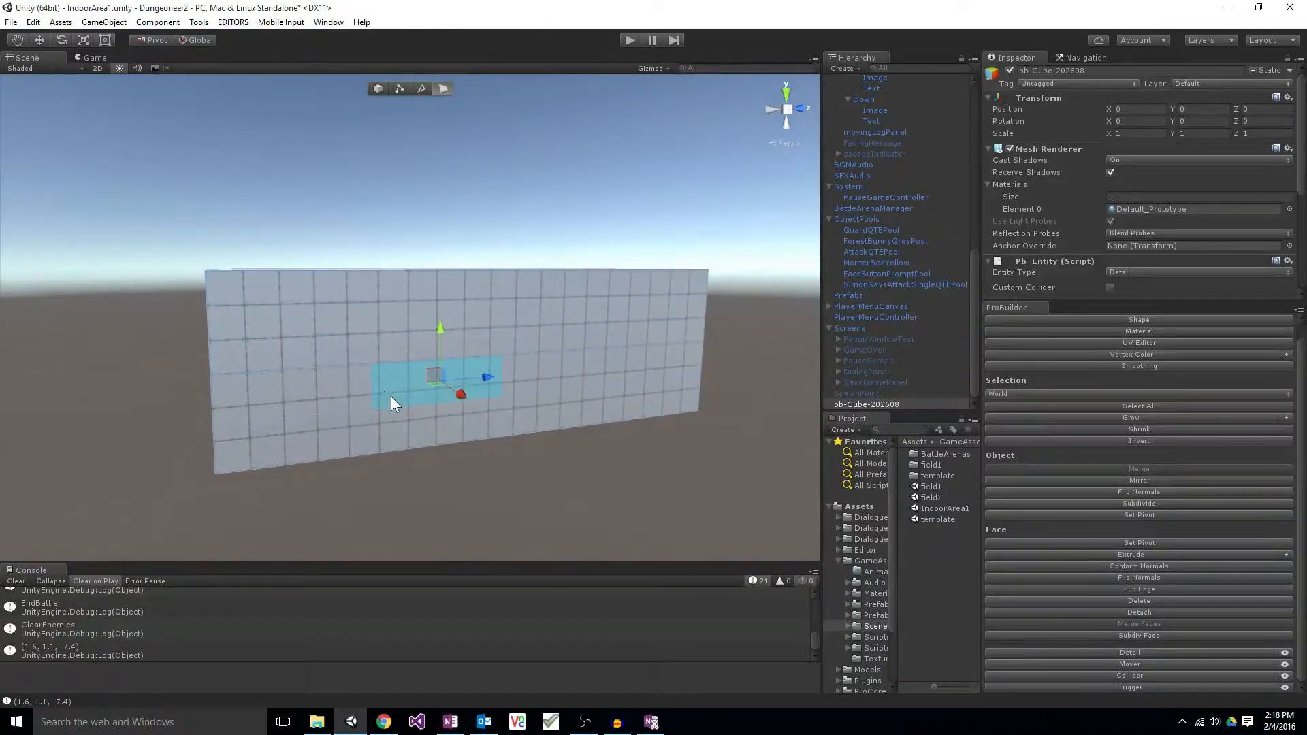
Step: Extrude the two stacked small faces just off the middle of the side wall's lower half outward by a distance of 10
{"action": "left_click", "coordinate": [411, 417]}
{"action": "left_click", "coordinate": [550, 377]}
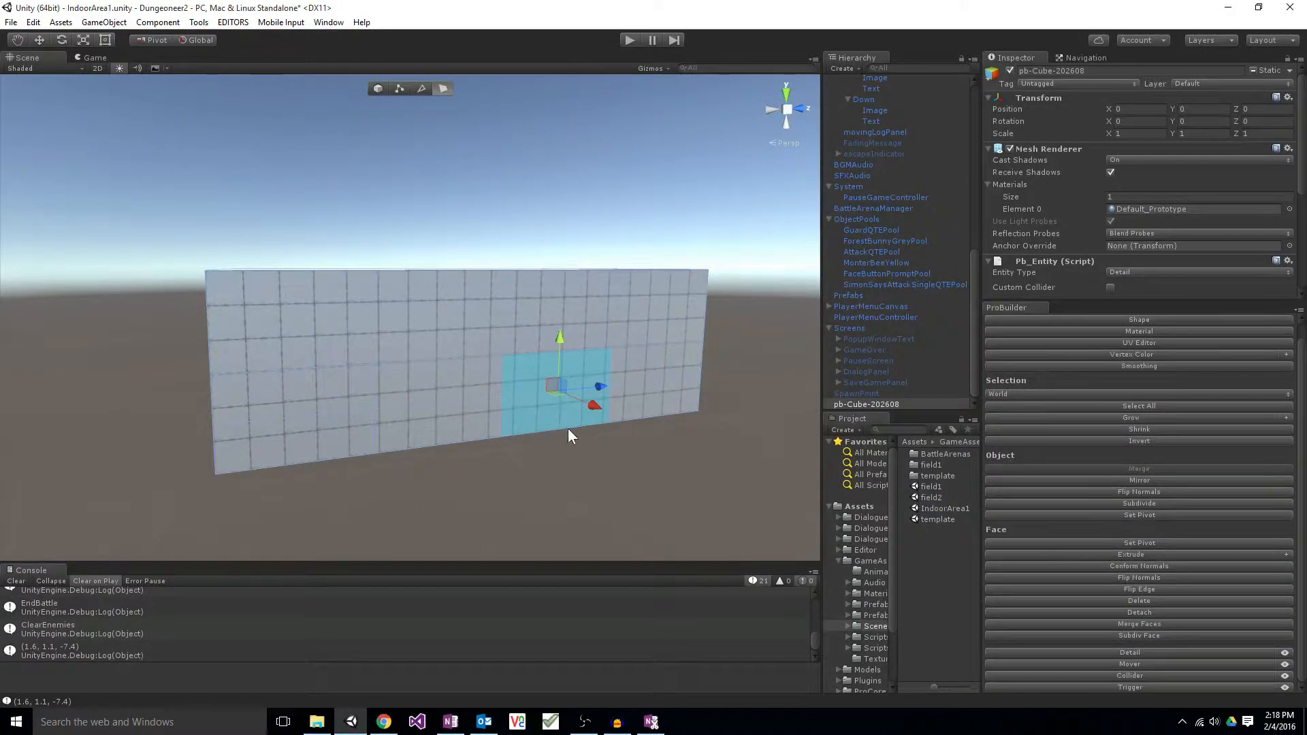
{"action": "mouse_move", "coordinate": [520, 429]}
{"action": "left_mouse_down", "text": "alt"}
{"action": "mouse_move", "coordinate": [589, 476]}
{"action": "mouse_move", "coordinate": [532, 433]}
{"action": "left_mouse_up", "text": "alt"}
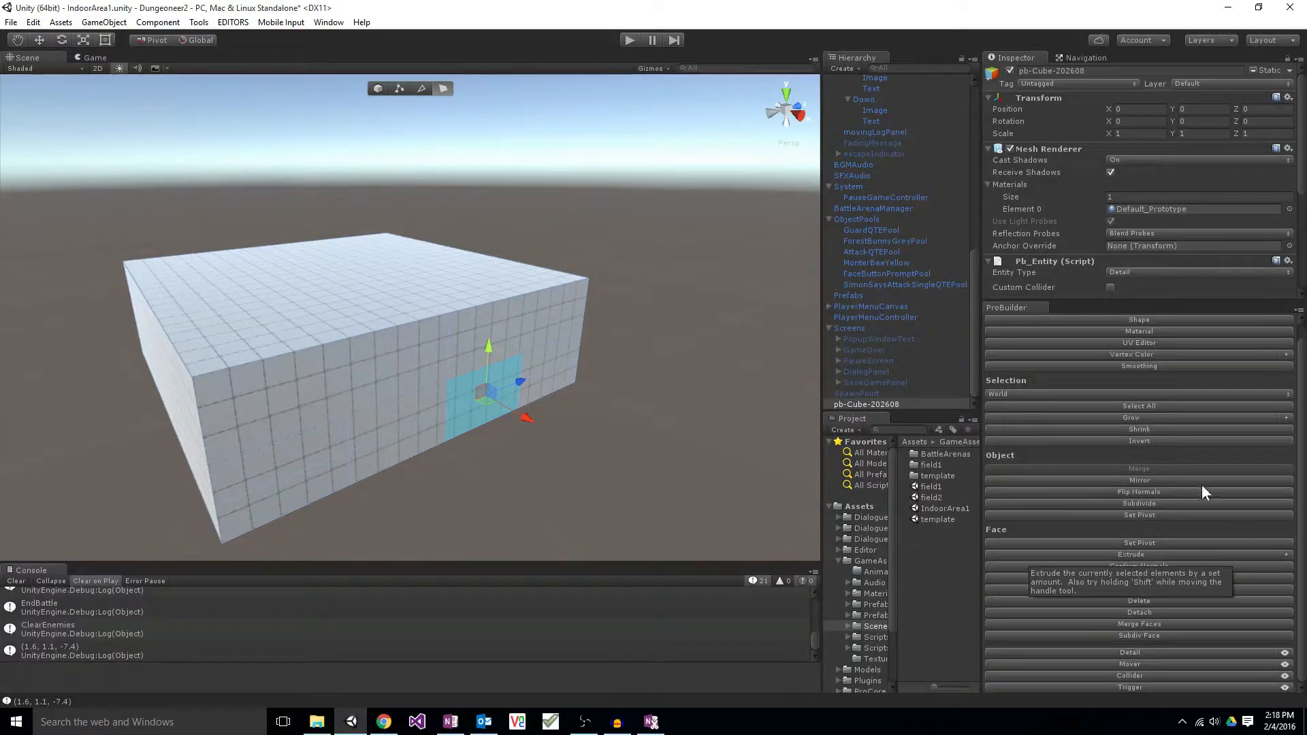
{"action": "left_click", "coordinate": [1288, 555]}
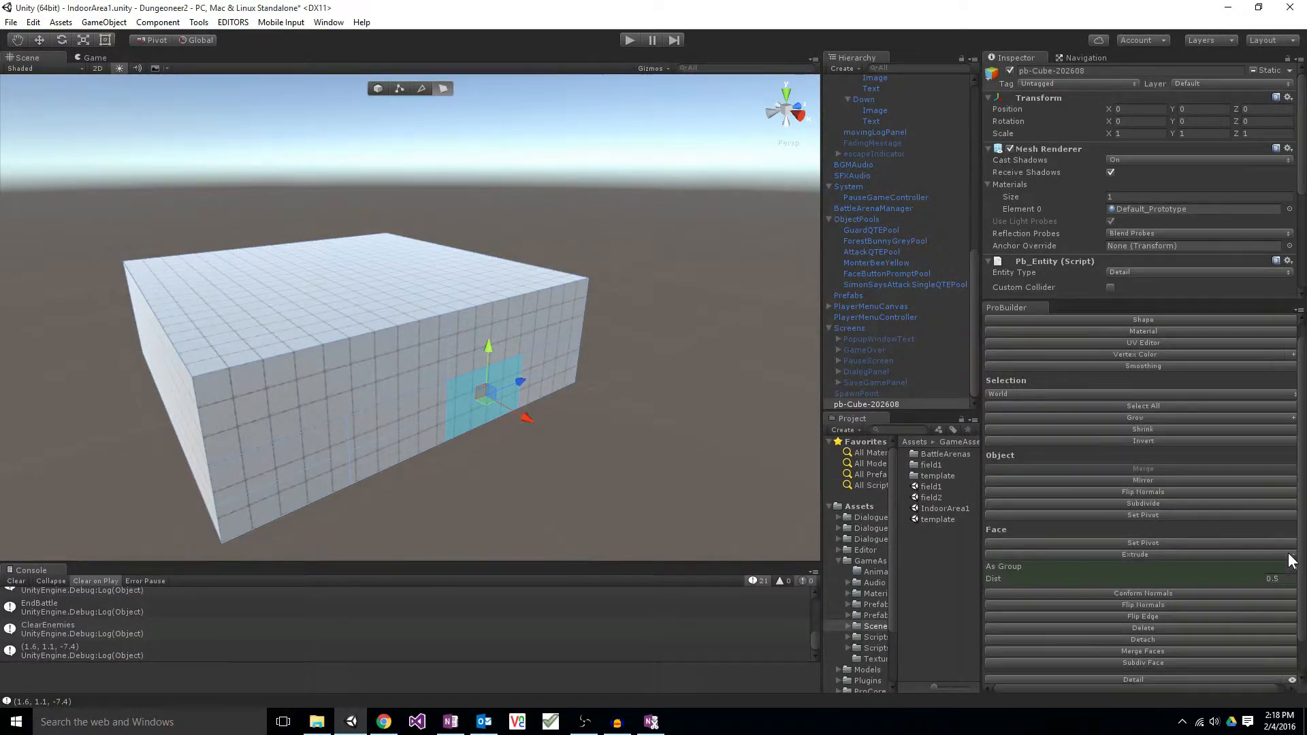
{"action": "left_click", "coordinate": [1272, 579]}
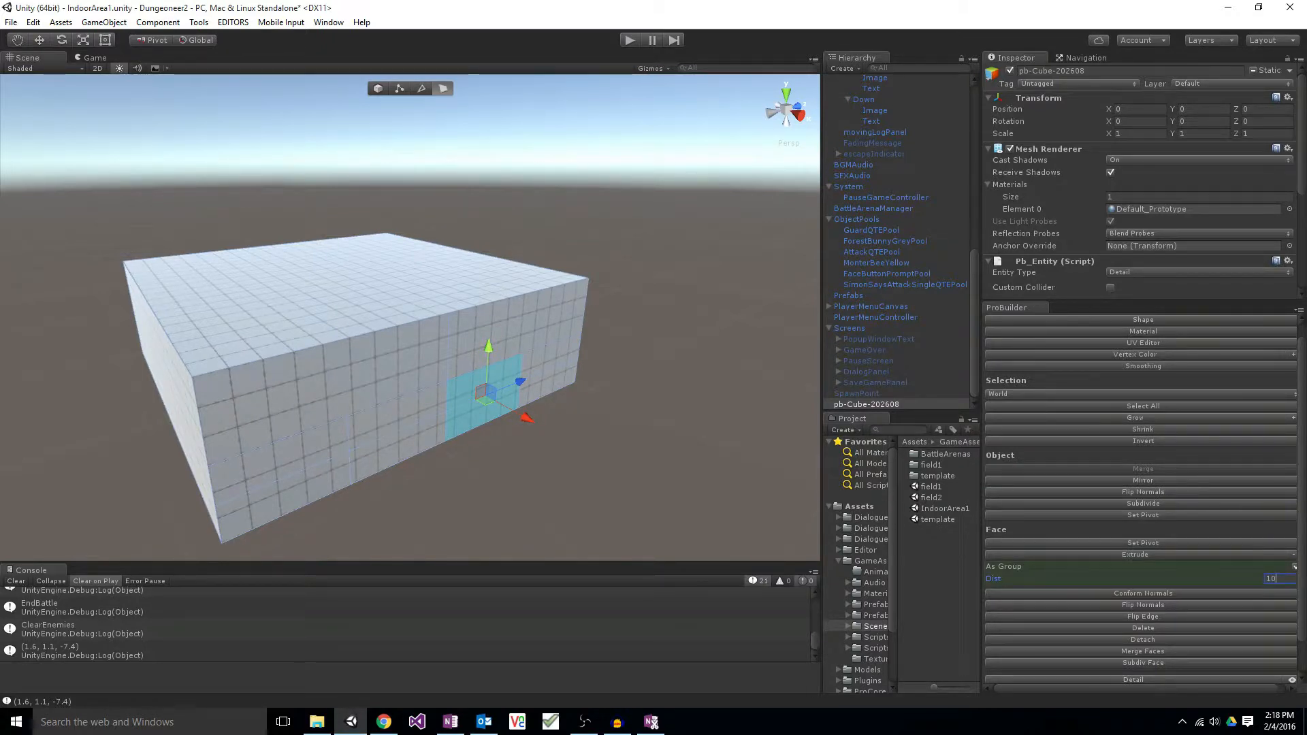
{"action": "left_click", "coordinate": [1130, 554]}
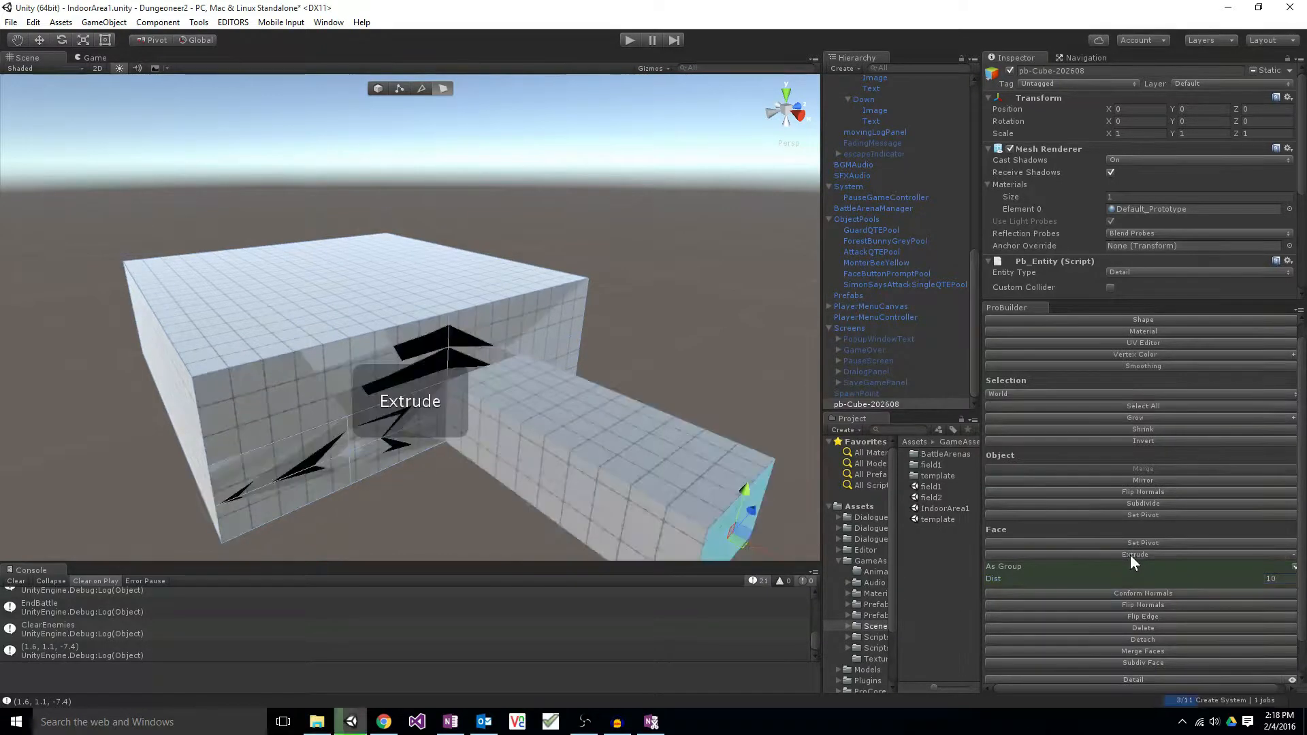
Step: Lengthen the corridor to roughly double by moving both of its end faces outward along the X axis
{"action": "mouse_move", "coordinate": [406, 479]}
{"action": "right_mouse_down"}
{"action": "mouse_move", "coordinate": [423, 487]}
{"action": "mouse_move", "coordinate": [395, 441]}
{"action": "mouse_move", "coordinate": [493, 431]}
{"action": "mouse_move", "coordinate": [659, 474]}
{"action": "mouse_move", "coordinate": [496, 446]}
{"action": "mouse_move", "coordinate": [577, 460]}
{"action": "mouse_move", "coordinate": [539, 446]}
{"action": "mouse_move", "coordinate": [467, 443]}
{"action": "mouse_move", "coordinate": [399, 461]}
{"action": "right_mouse_up"}
{"action": "left_click", "coordinate": [410, 457]}
{"action": "key", "text": "w"}
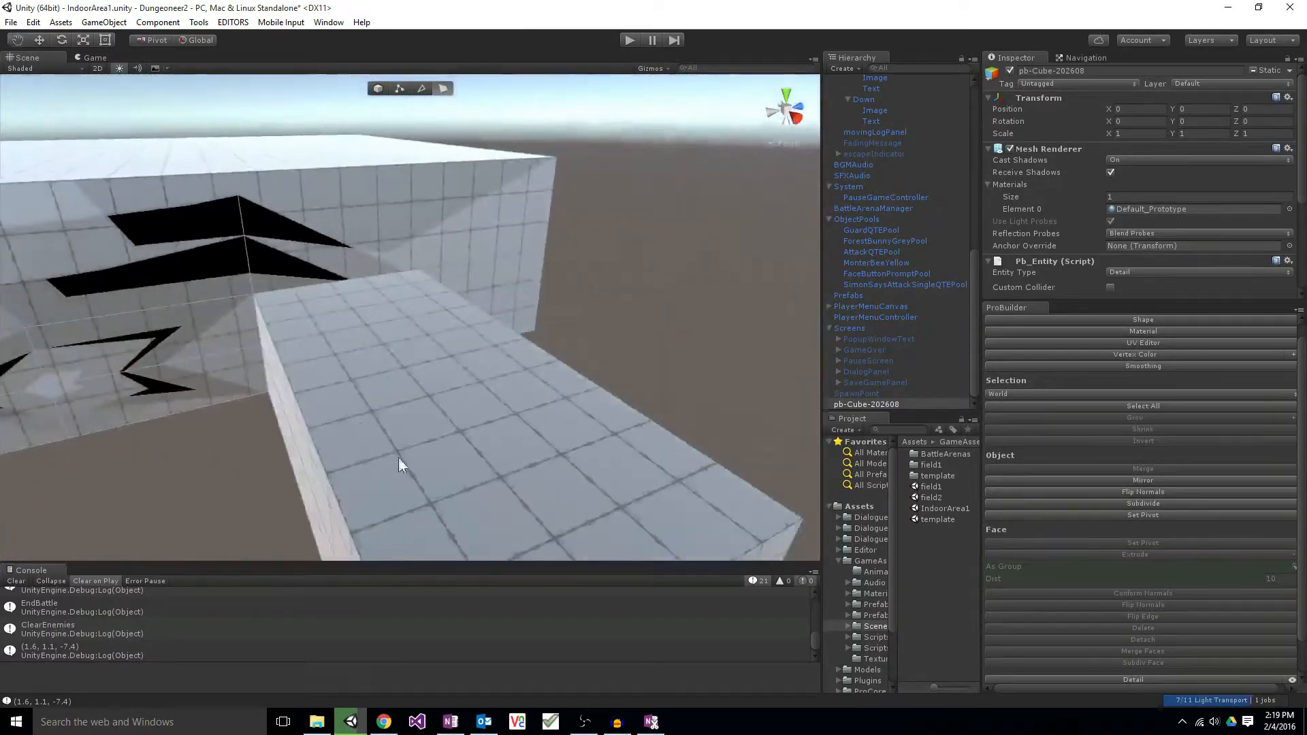
{"action": "left_click", "coordinate": [227, 238]}
{"action": "left_click", "coordinate": [332, 244]}
{"action": "left_click", "coordinate": [291, 414]}
{"action": "left_click", "coordinate": [204, 479]}
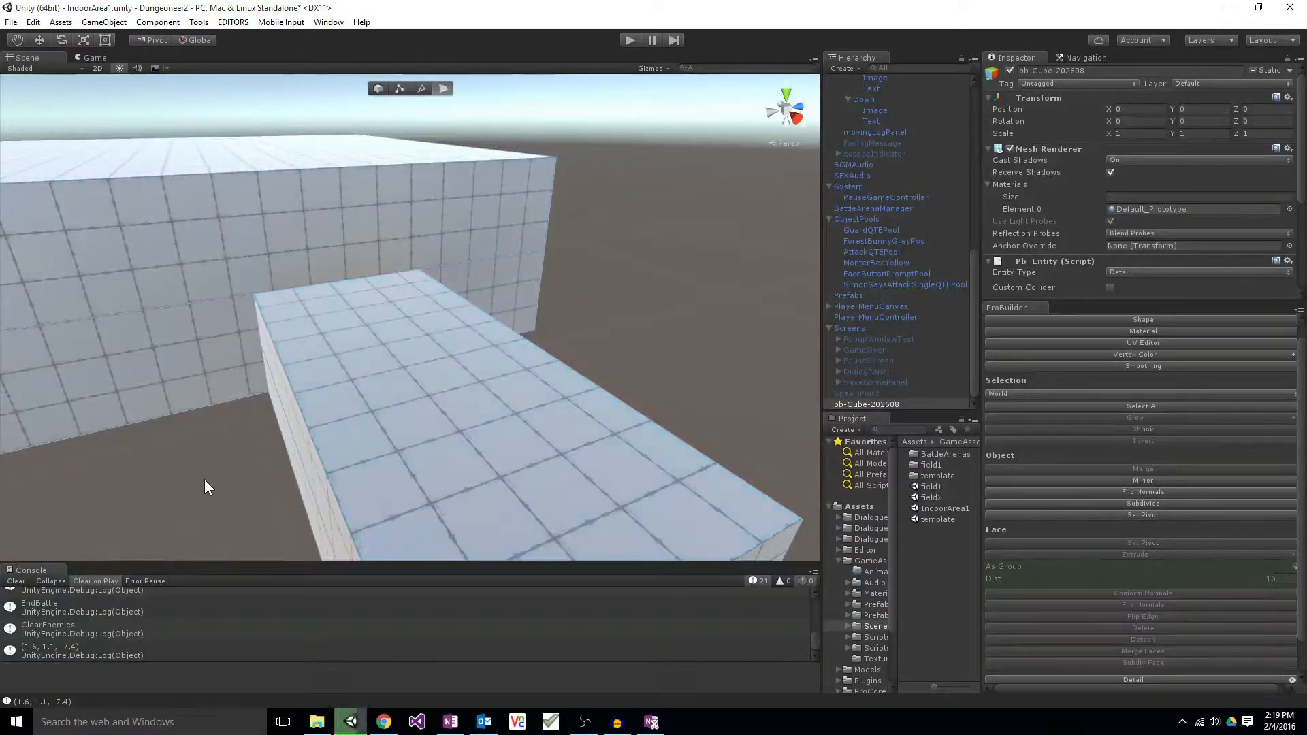
{"action": "right_click_drag", "start_coordinate": [204, 479], "coordinate": [324, 461]}
{"action": "left_click", "coordinate": [496, 320]}
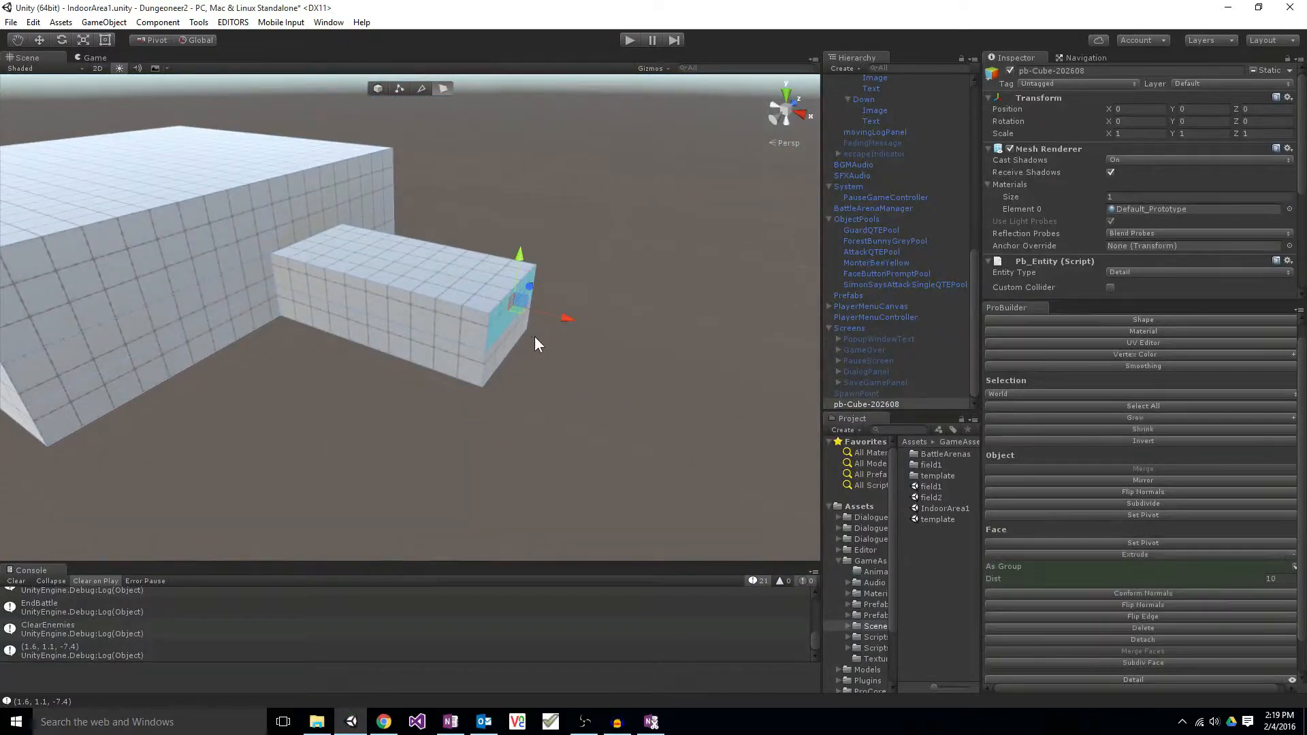
{"action": "left_click_drag", "start_coordinate": [571, 332], "coordinate": [747, 422]}
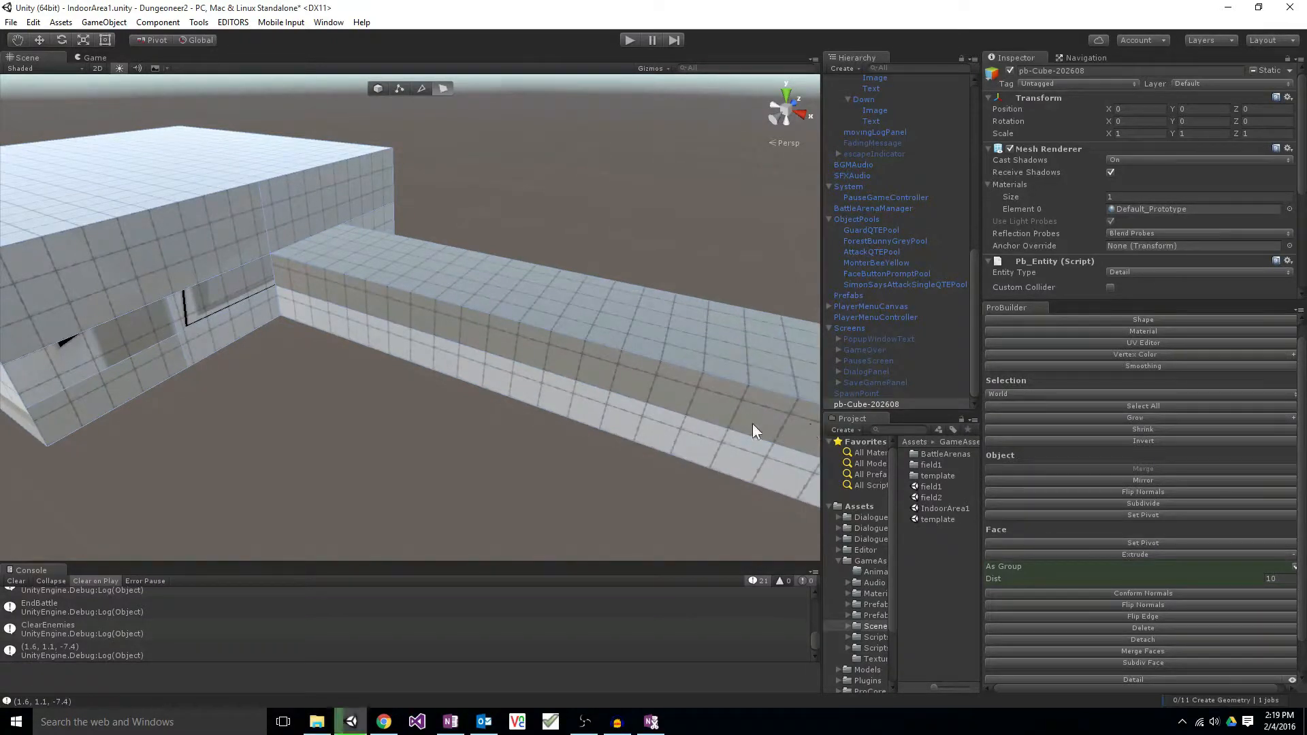
{"action": "key", "text": "f"}
Step: Select both stacked long faces of the corridor's side wall together and subdivide them
{"action": "left_click", "coordinate": [566, 329]}
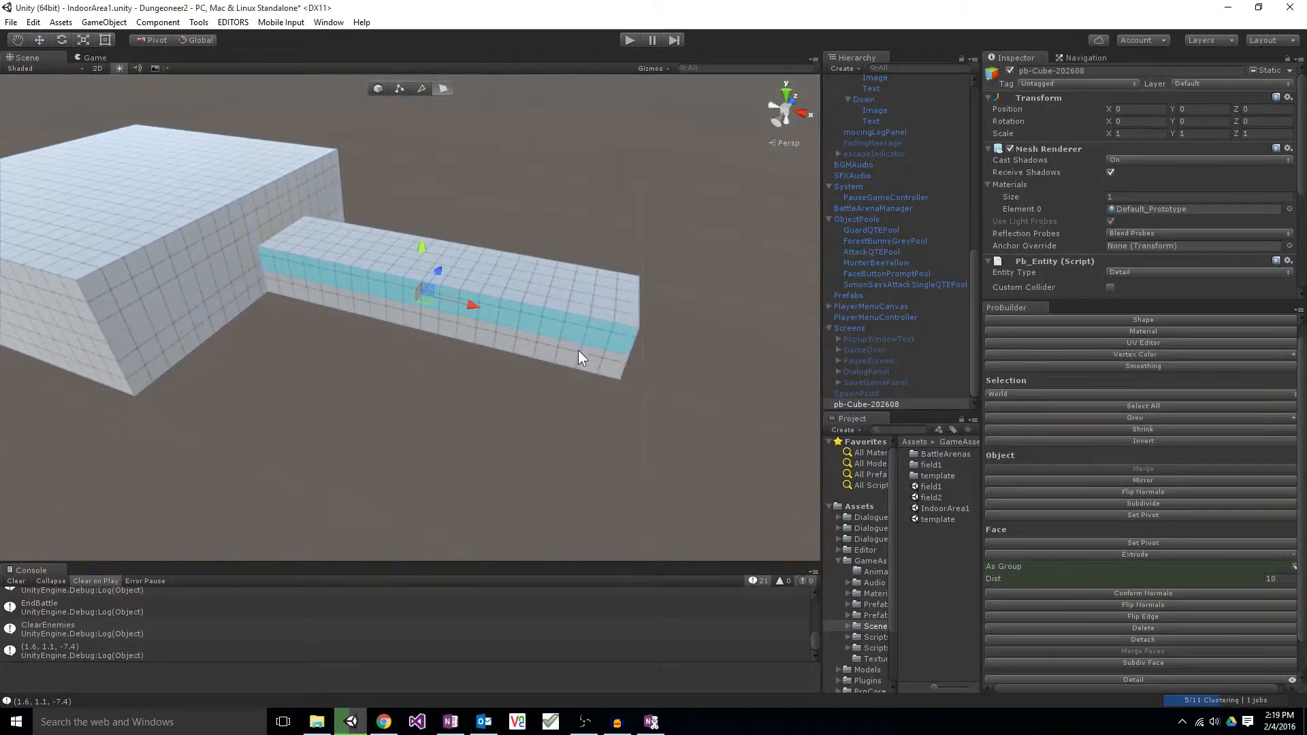
{"action": "left_click", "coordinate": [577, 355]}
{"action": "left_click", "coordinate": [582, 328]}
{"action": "left_click", "coordinate": [583, 328]}
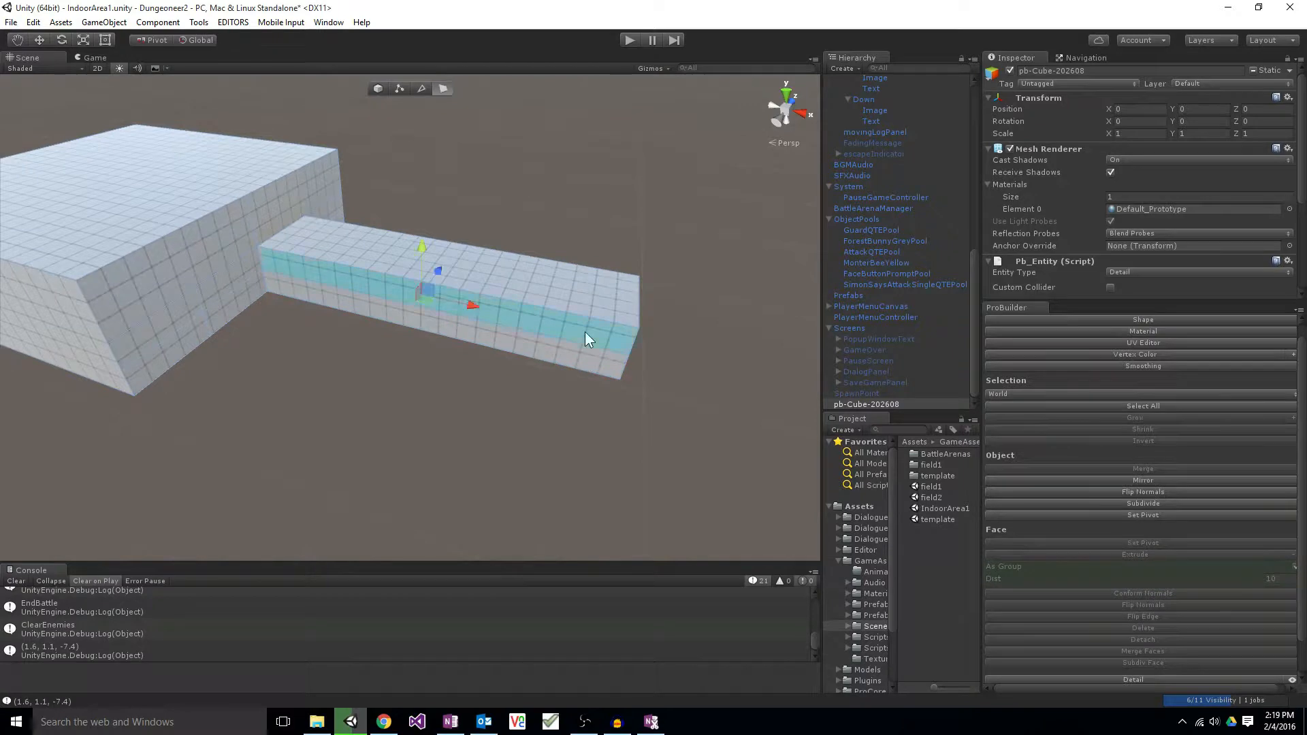
{"action": "left_click", "coordinate": [578, 355], "text": "shift"}
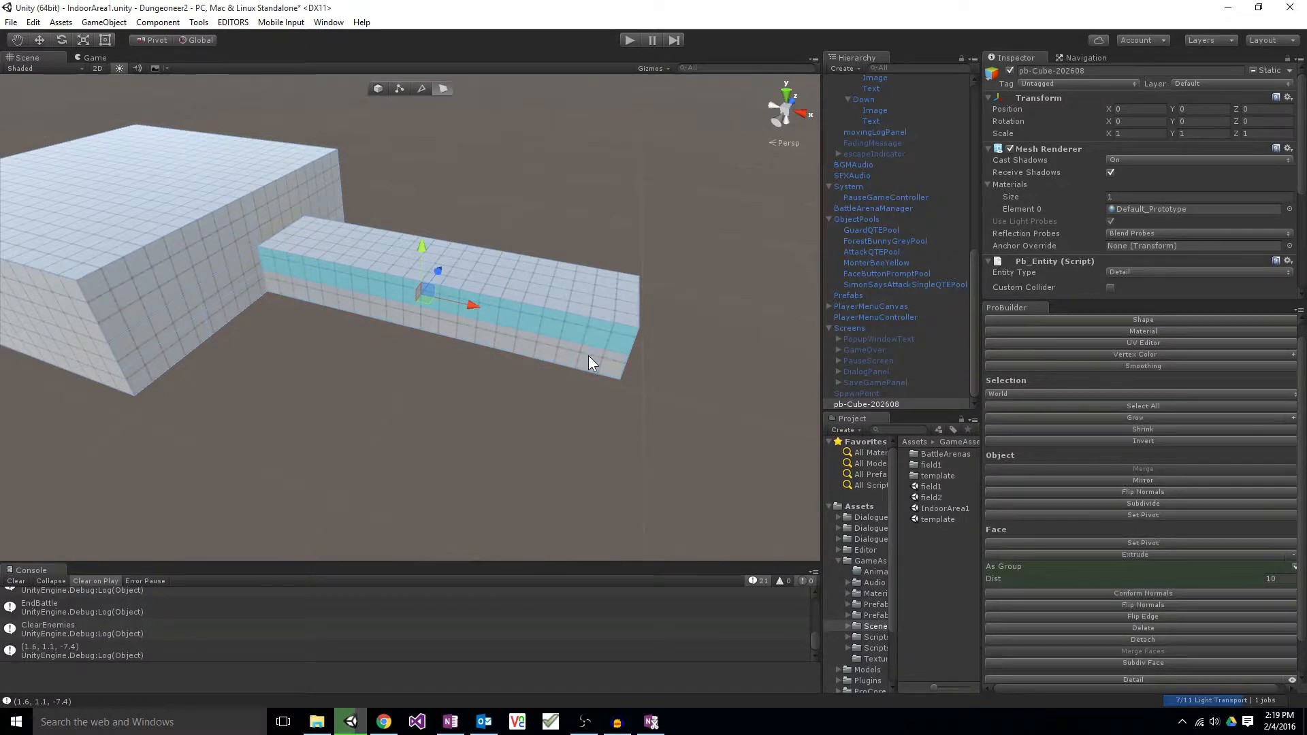
{"action": "left_click", "coordinate": [602, 358]}
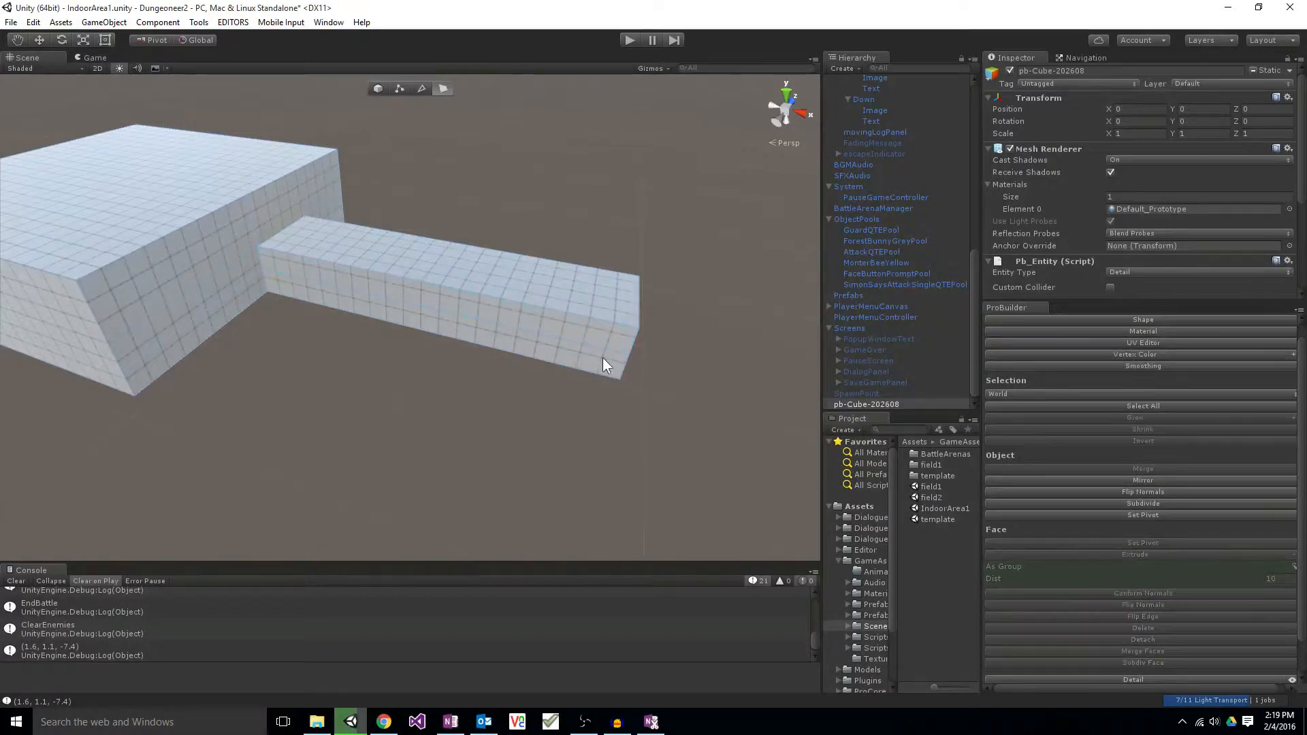
{"action": "left_click", "coordinate": [599, 355]}
{"action": "left_click", "coordinate": [600, 342], "text": "shift"}
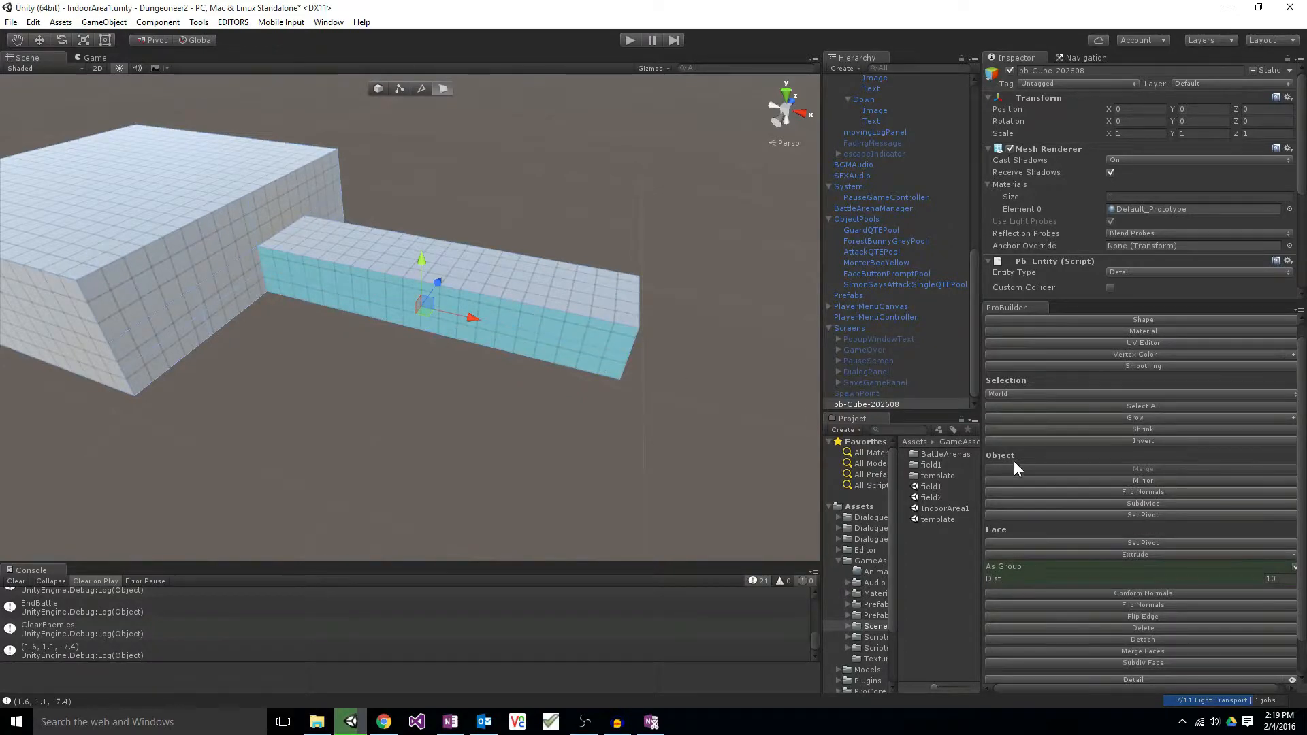
{"action": "scroll", "coordinate": [1089, 544], "scroll_direction": "down", "scroll_amount": 2}
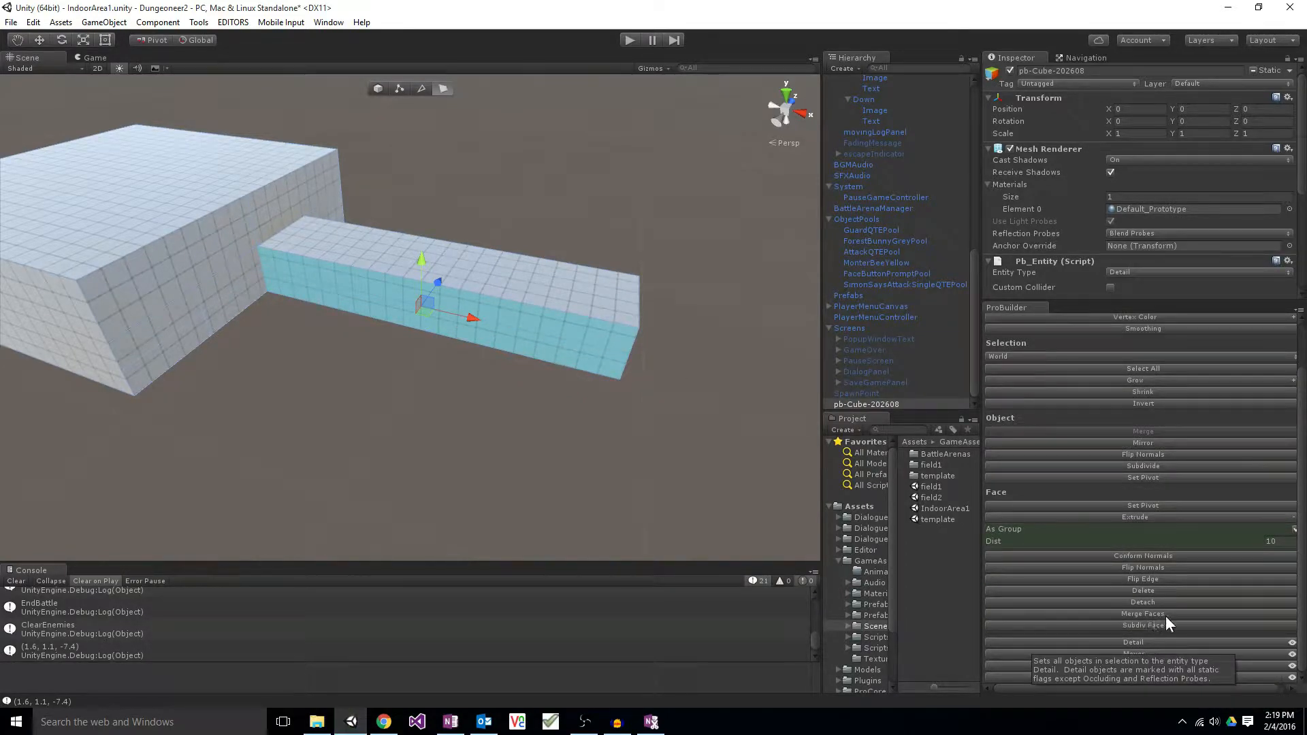
{"action": "left_click", "coordinate": [1176, 625]}
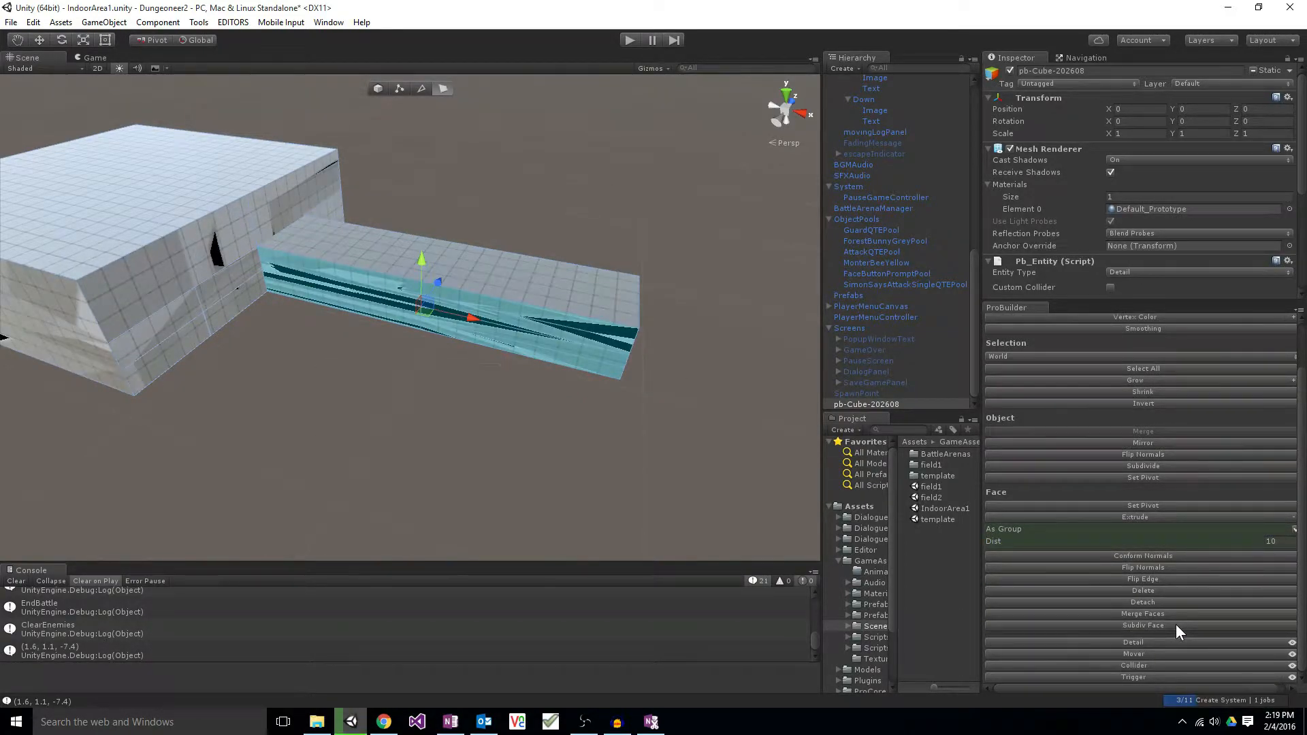
Step: Pick through the new faces on the outer half of the corridor's side wall to check the subdivision
{"action": "left_click", "coordinate": [599, 359]}
{"action": "left_click", "coordinate": [598, 358]}
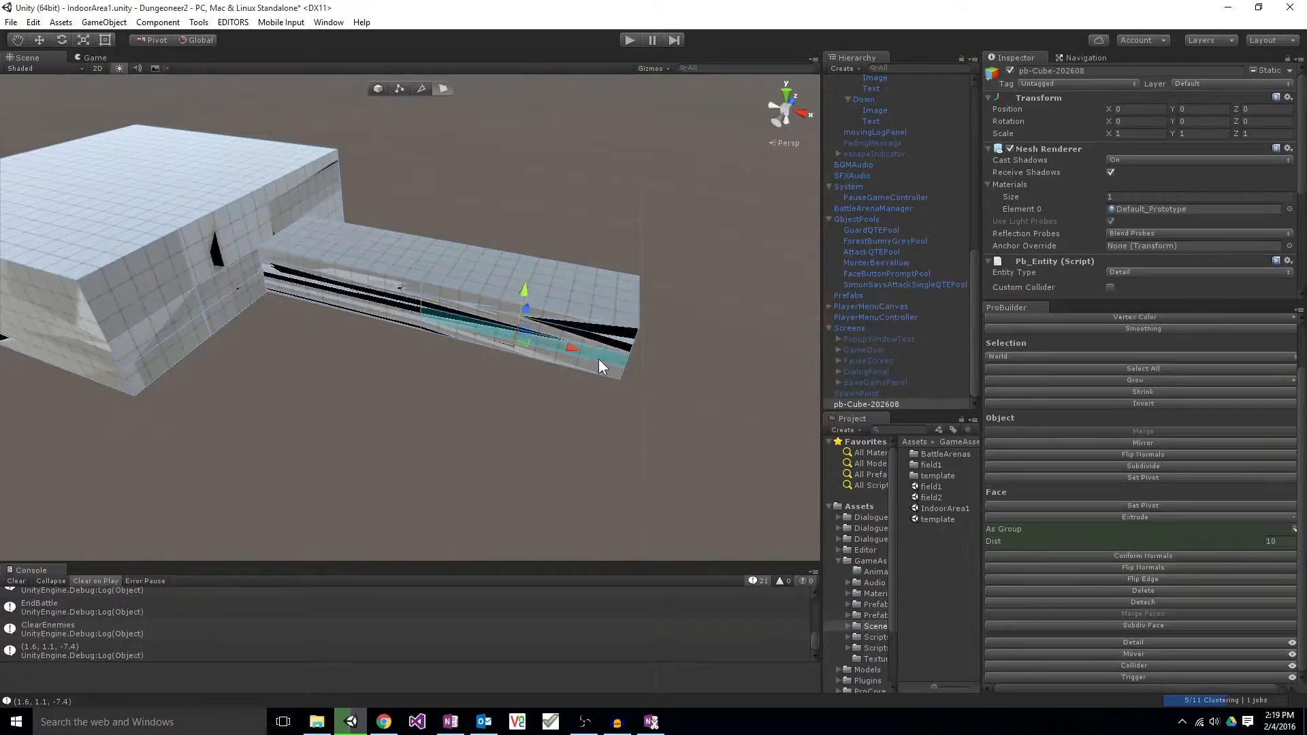
{"action": "left_click", "coordinate": [598, 362]}
{"action": "left_click", "coordinate": [600, 356]}
{"action": "left_click", "coordinate": [610, 337]}
{"action": "left_click", "coordinate": [603, 351]}
{"action": "left_click", "coordinate": [599, 362]}
{"action": "left_click", "coordinate": [592, 375]}
{"action": "left_click", "coordinate": [591, 359]}
{"action": "left_click", "coordinate": [603, 343]}
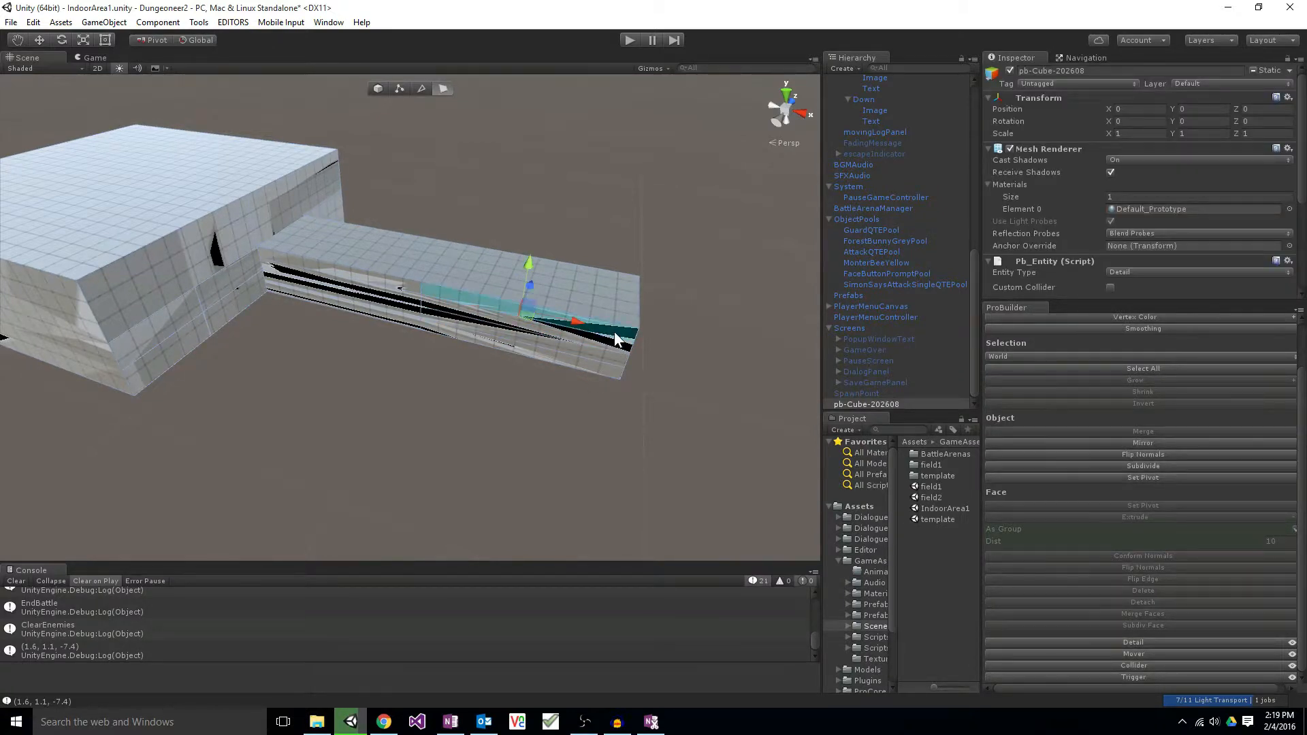
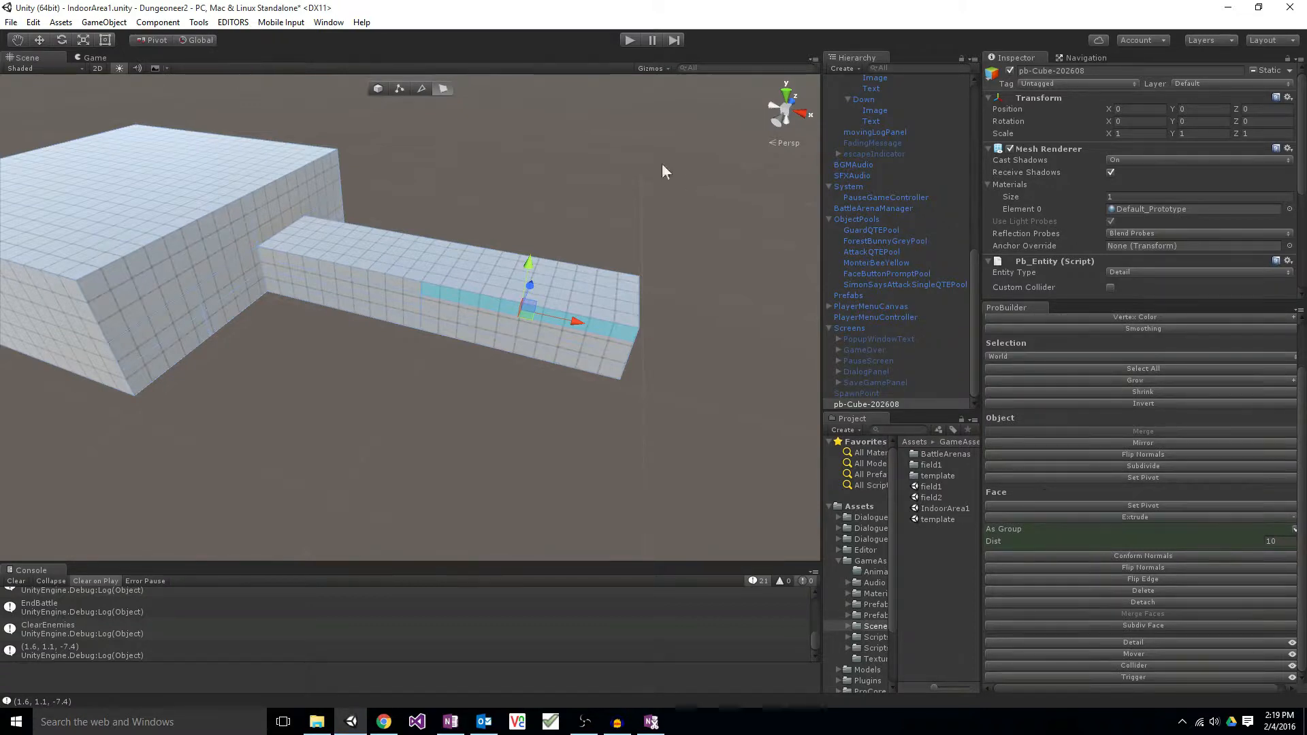
Step: Inspect the corridor's edges, return to face selection and subdivide the top face on the outer half of its side wall
{"action": "left_click", "coordinate": [416, 88]}
{"action": "scroll", "coordinate": [560, 406], "scroll_direction": "up", "scroll_amount": 5}
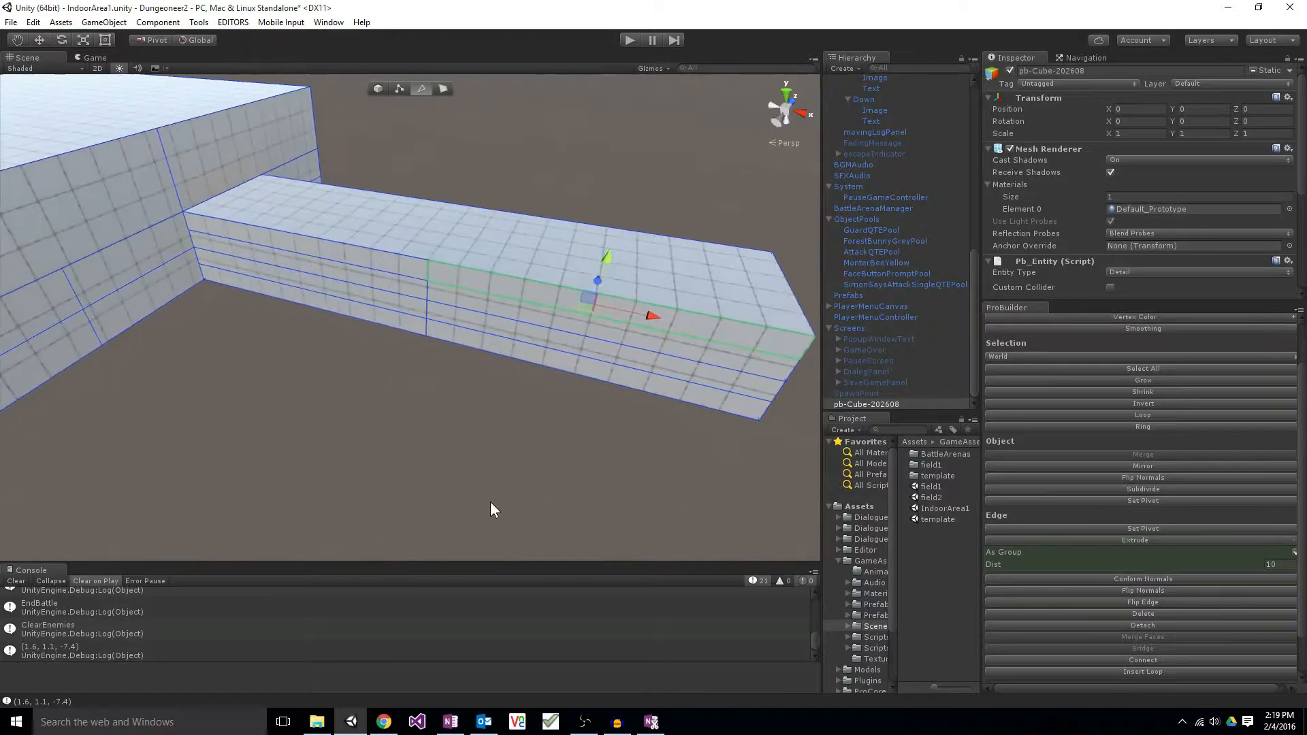
{"action": "left_click_drag", "start_coordinate": [494, 511], "coordinate": [471, 392], "text": "alt"}
{"action": "left_click", "coordinate": [444, 89]}
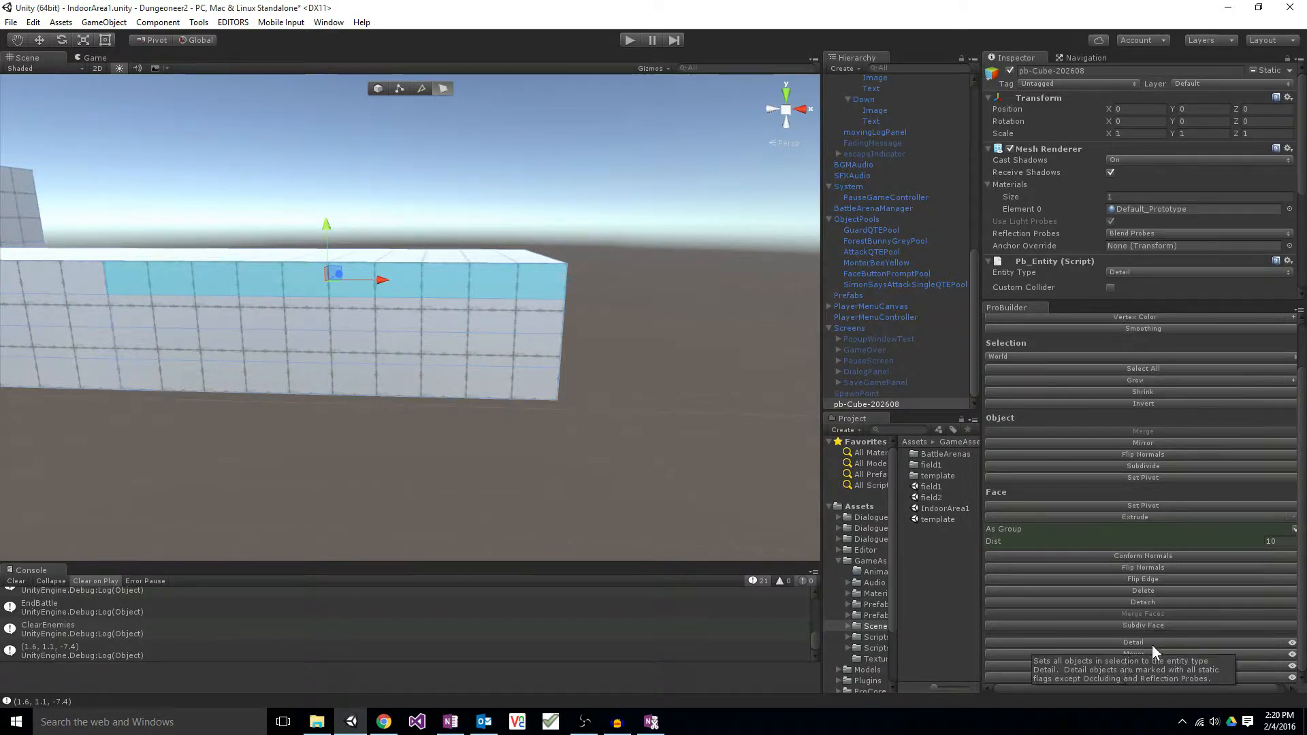
{"action": "left_click", "coordinate": [1113, 624]}
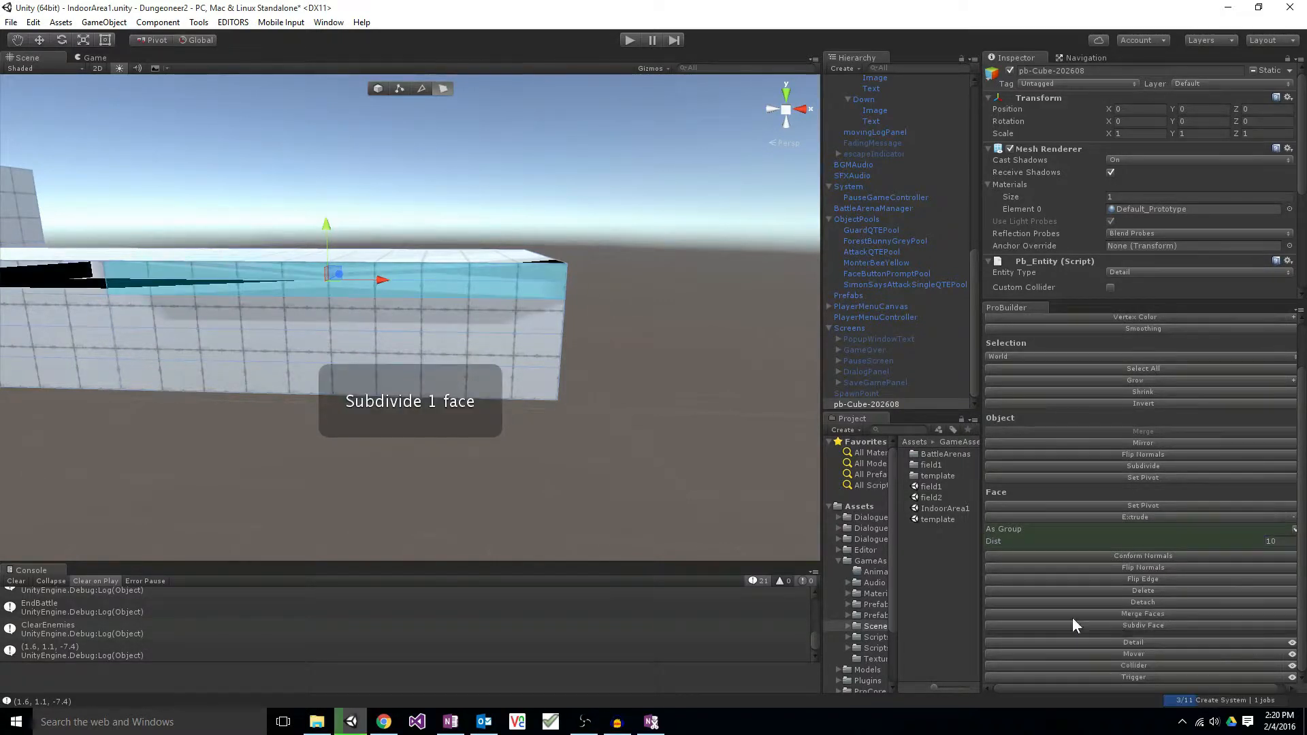
Step: Select the three lower faces on the outer half of the corridor's side wall and subdivide them together
{"action": "left_click", "coordinate": [459, 289]}
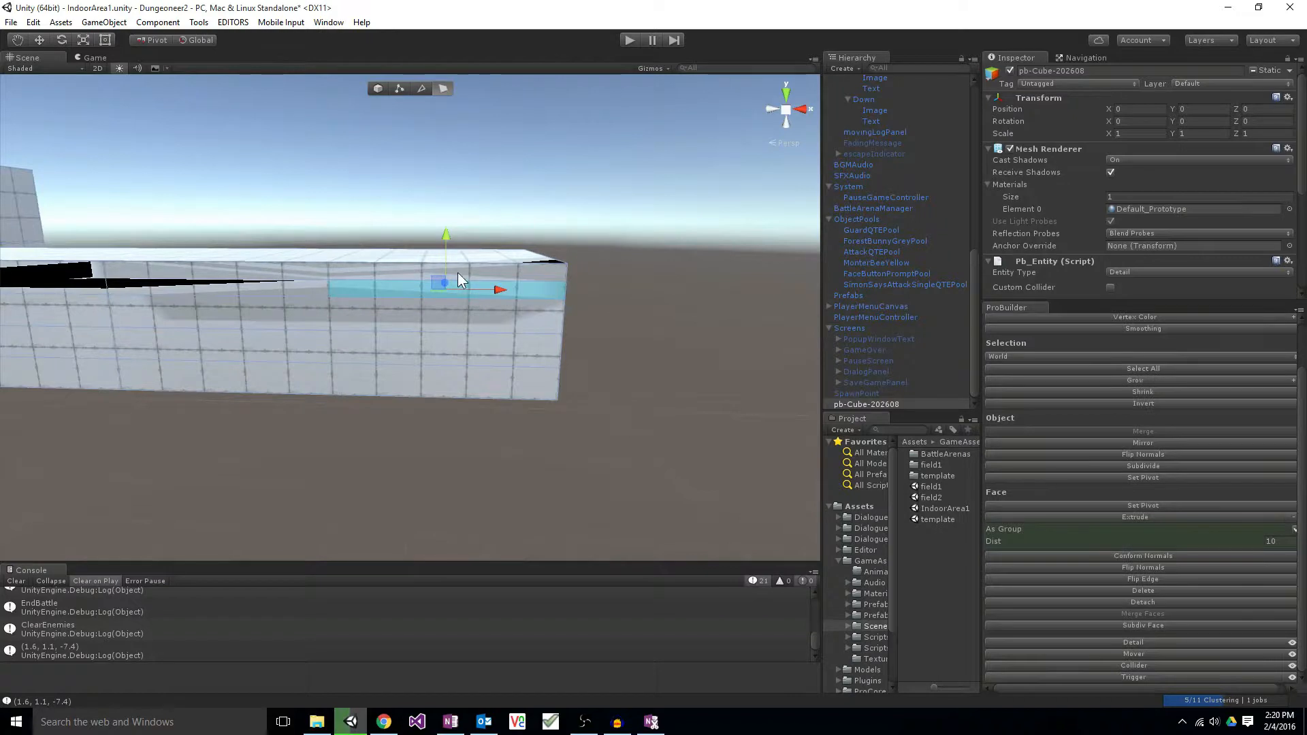
{"action": "left_click", "coordinate": [436, 330]}
{"action": "left_click", "coordinate": [435, 332], "text": "shift"}
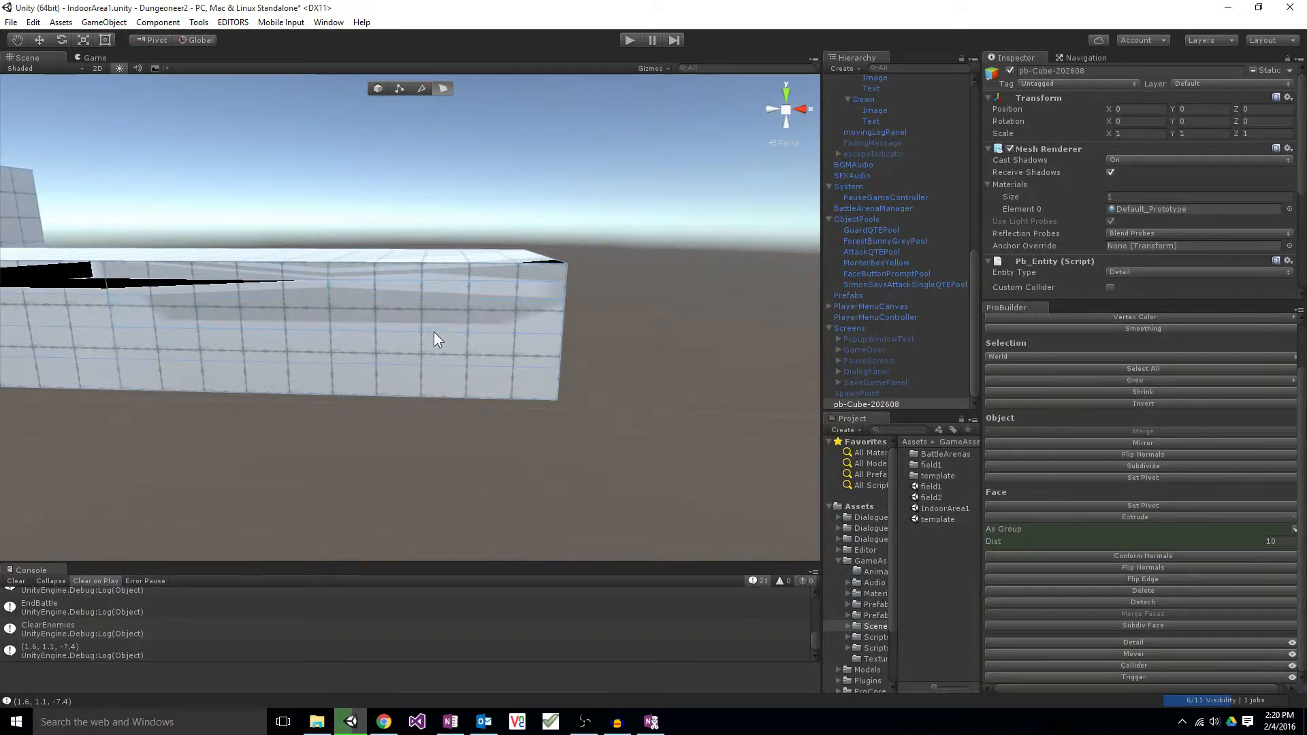
{"action": "left_click", "coordinate": [434, 305], "text": "shift"}
{"action": "left_click", "coordinate": [437, 354], "text": "shift"}
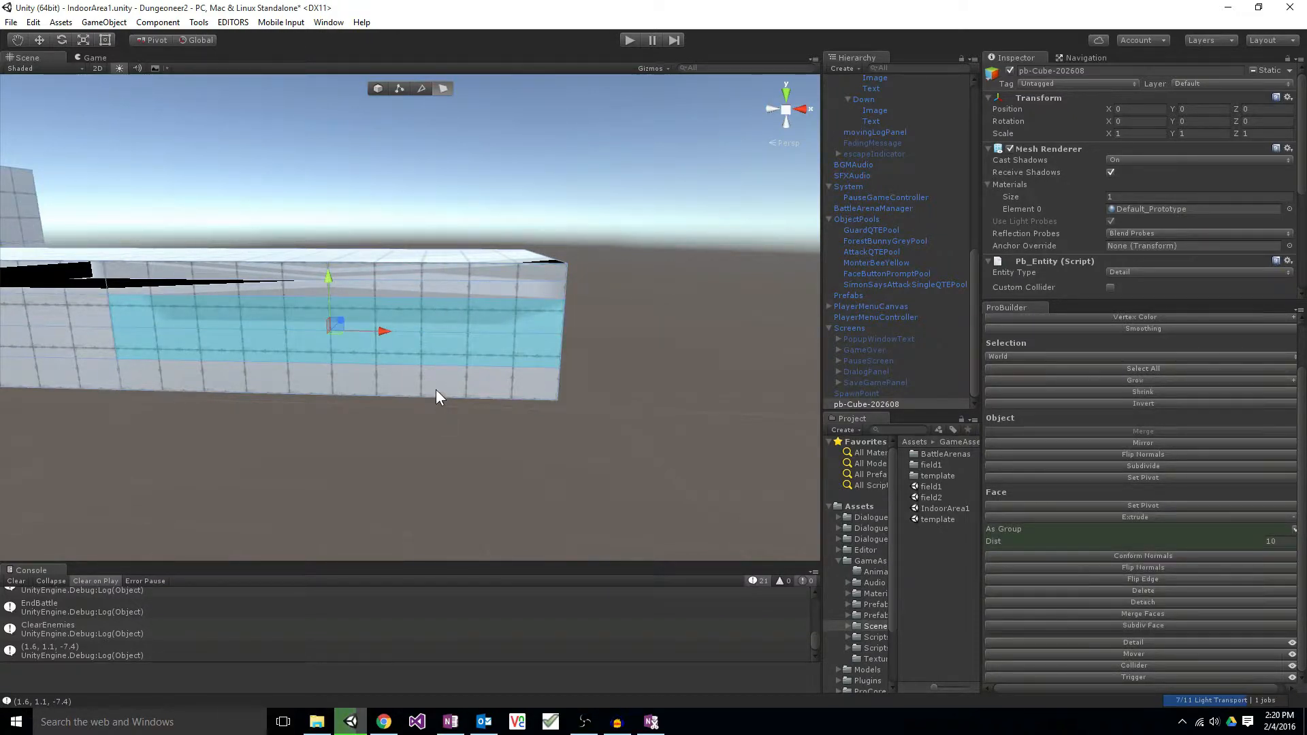
{"action": "left_click", "coordinate": [436, 389], "text": "shift"}
{"action": "left_click", "coordinate": [1129, 624]}
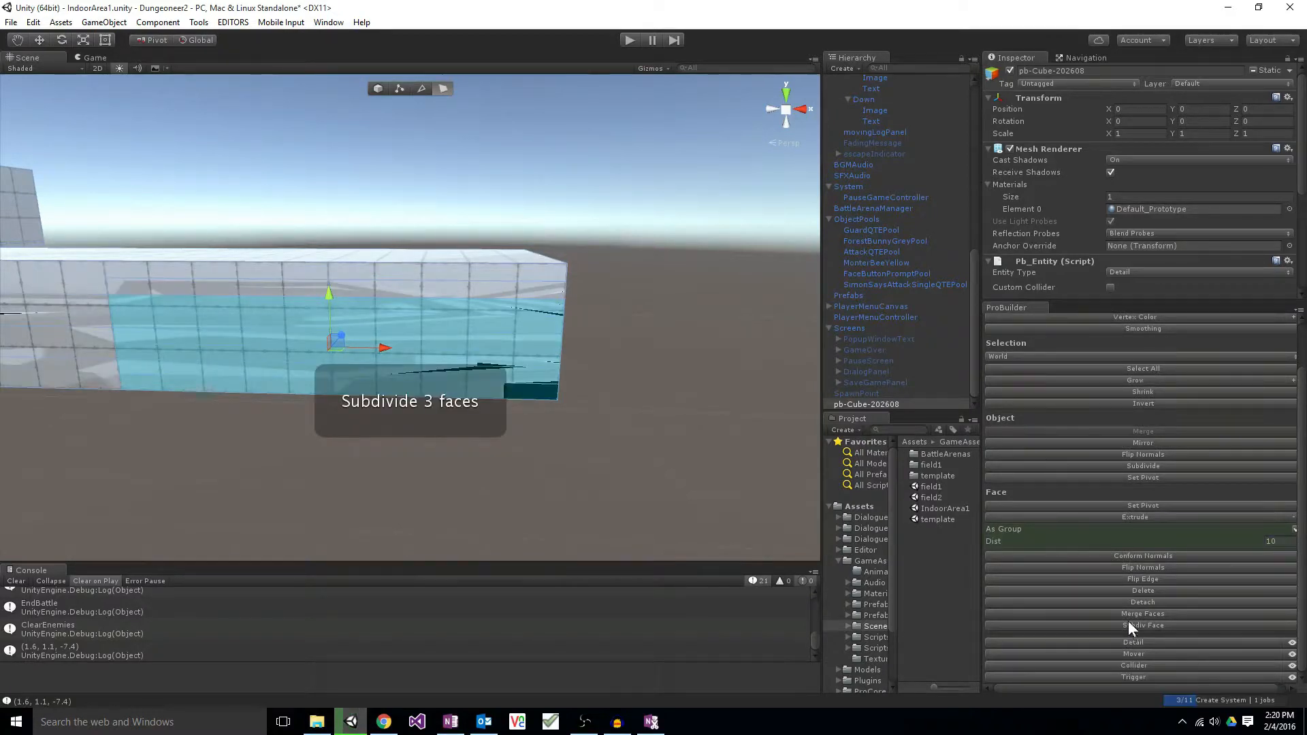
Step: Examine the corridor's finely subdivided side wall up close, picking individual faces to check their shapes
{"action": "left_click", "coordinate": [478, 274]}
{"action": "scroll", "coordinate": [477, 270], "scroll_direction": "down", "scroll_amount": 3}
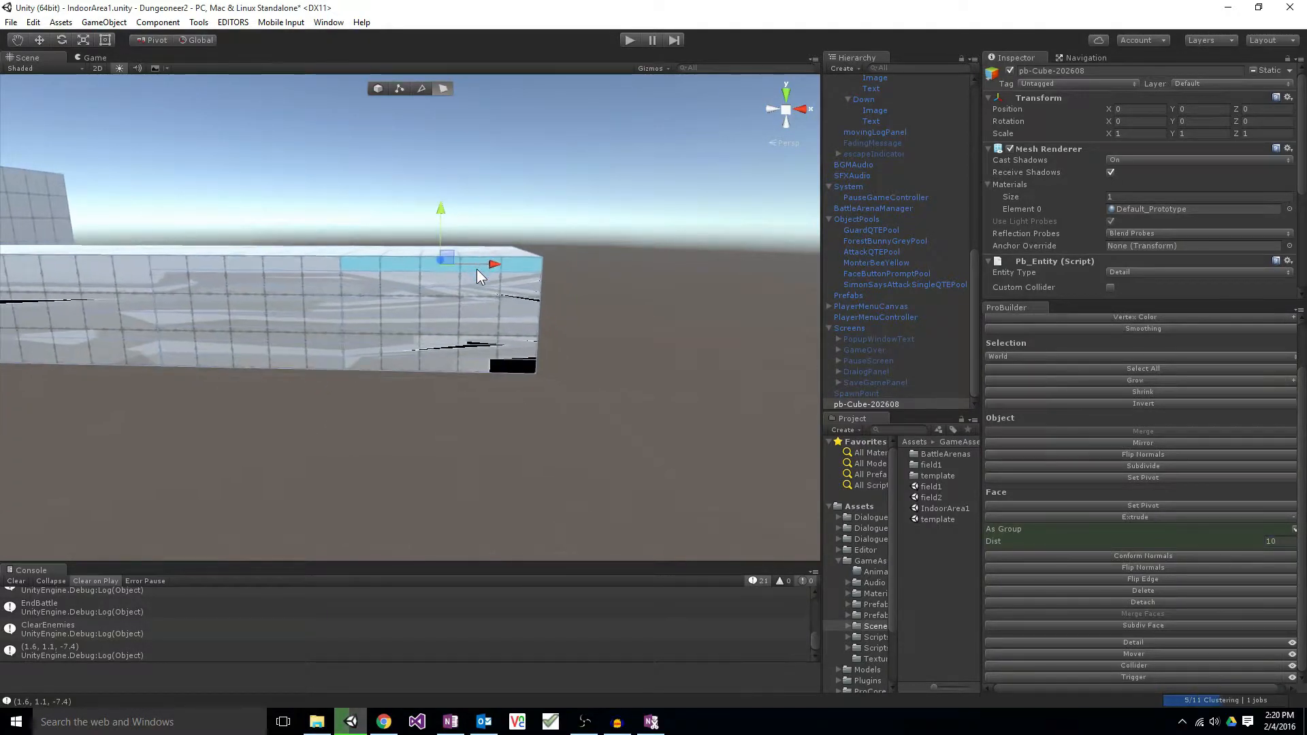
{"action": "left_click", "coordinate": [405, 278]}
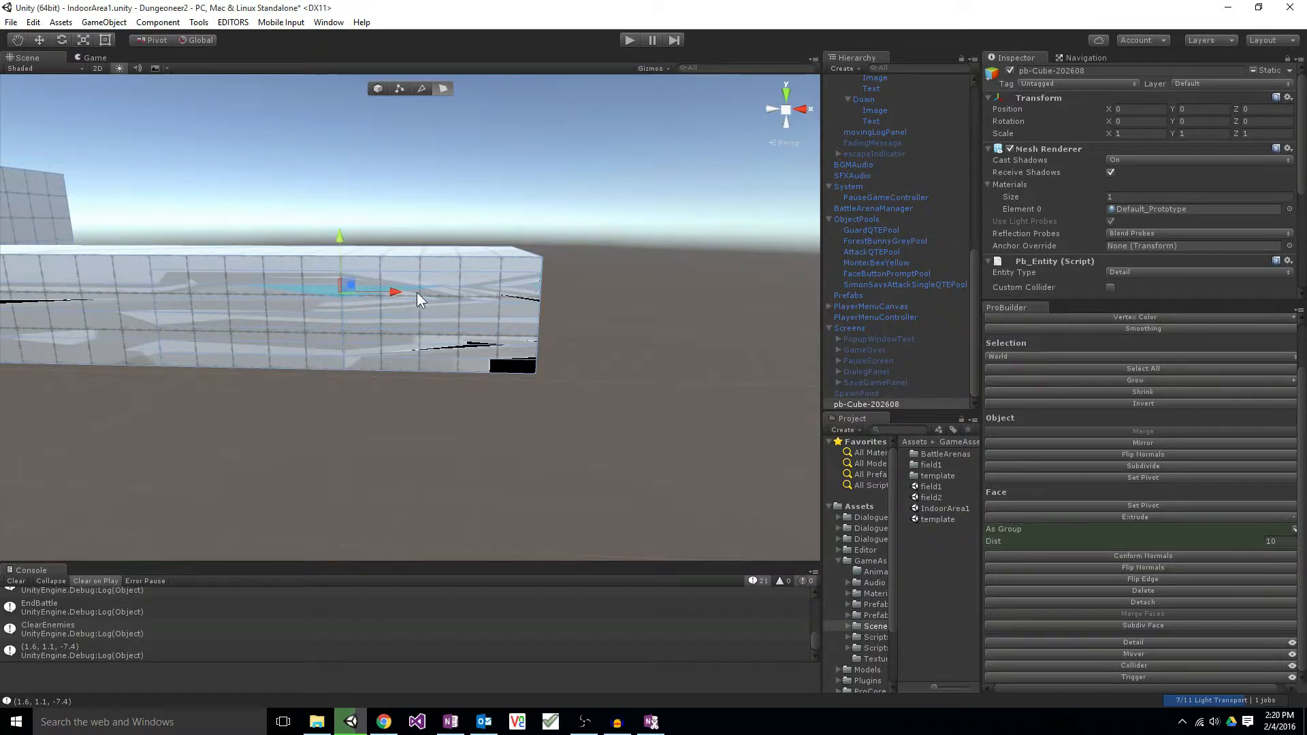
{"action": "left_click_drag", "start_coordinate": [464, 294], "coordinate": [24, 436], "text": "alt"}
{"action": "right_click_drag", "start_coordinate": [24, 437], "coordinate": [356, 259]}
{"action": "left_click", "coordinate": [355, 259]}
{"action": "left_click", "coordinate": [374, 291]}
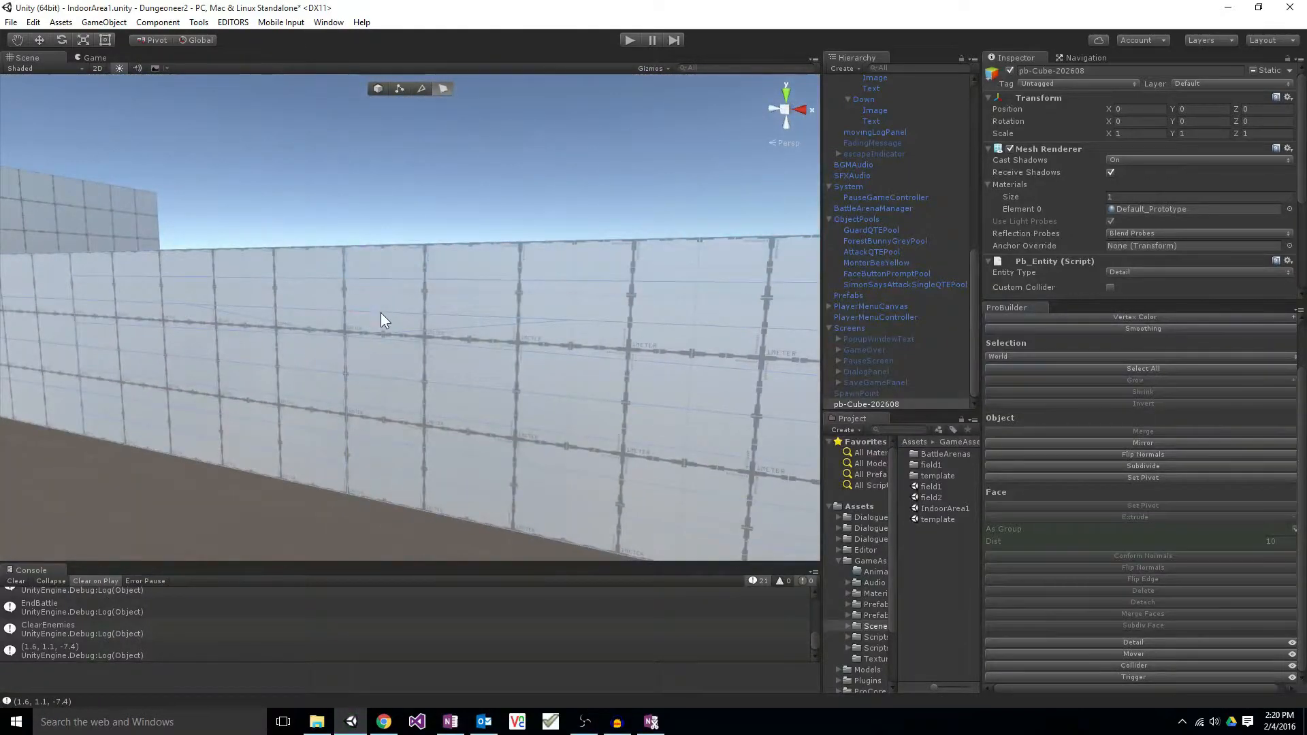
{"action": "left_click", "coordinate": [382, 311]}
{"action": "left_click", "coordinate": [427, 322]}
{"action": "left_click", "coordinate": [457, 349]}
{"action": "left_click", "coordinate": [554, 338]}
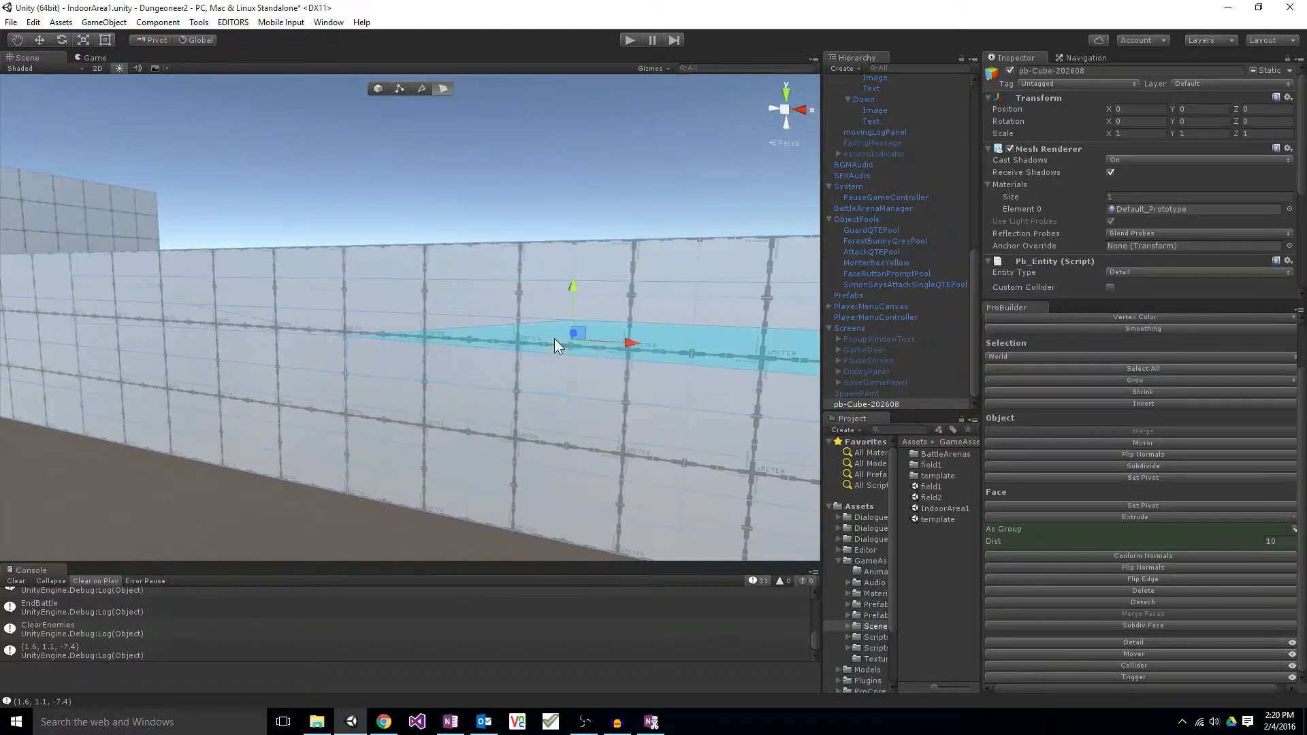
{"action": "scroll", "coordinate": [673, 370], "scroll_direction": "down", "scroll_amount": 1}
{"action": "scroll", "coordinate": [674, 378], "scroll_direction": "down", "scroll_amount": 2}
{"action": "right_click_drag", "start_coordinate": [701, 408], "coordinate": [801, 420]}
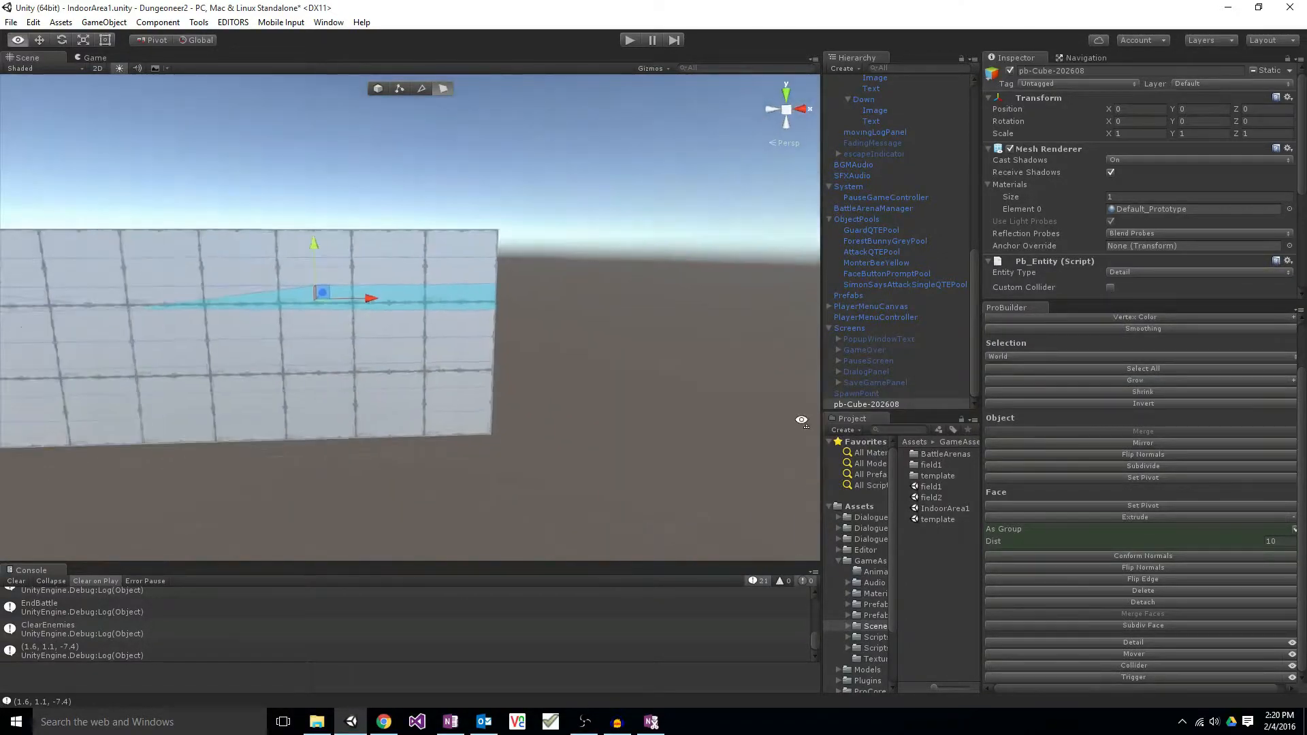
{"action": "right_click_drag", "start_coordinate": [454, 355], "coordinate": [368, 365]}
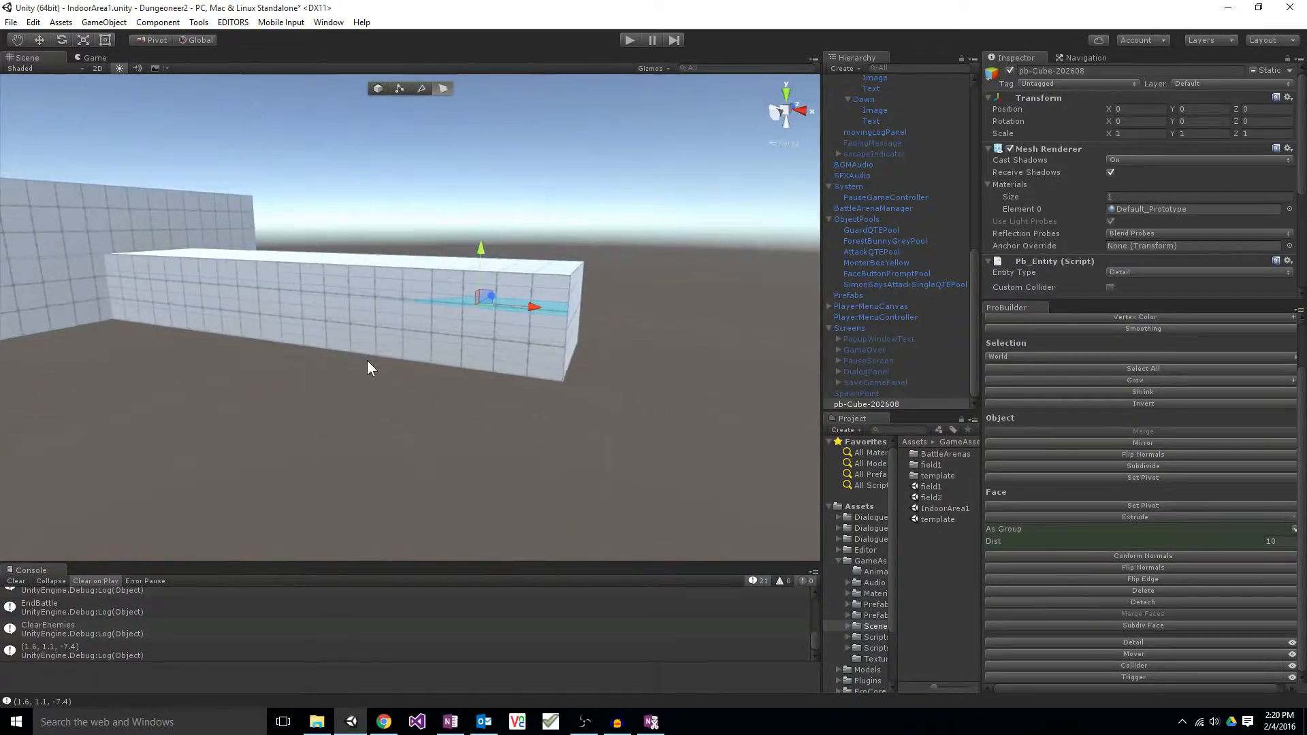
Step: Undo the two finer subdivisions on the outer half of the corridor's side wall, along with the selections between them
{"action": "key", "text": "ctrl+z"}
{"action": "key", "text": "ctrl+z"}
{"action": "key", "text": "ctrl+z"}
{"action": "key", "text": "ctrl+z"}
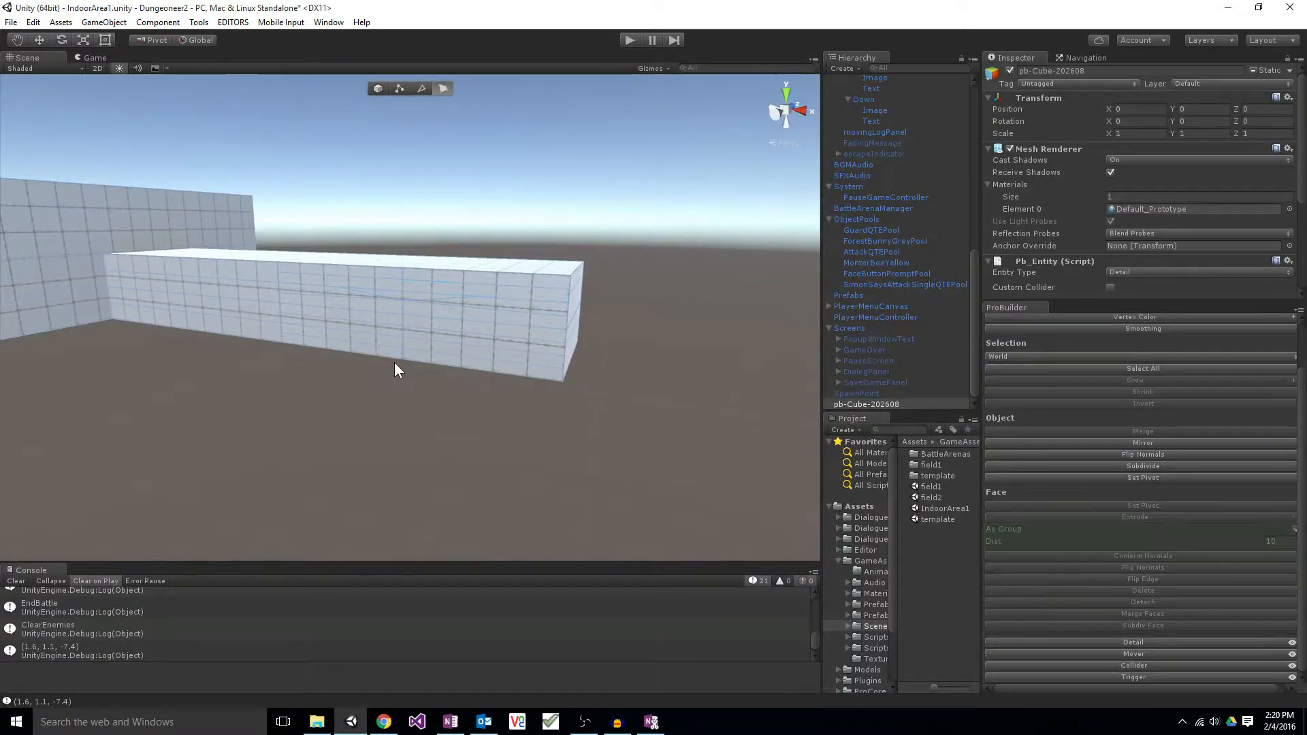
{"action": "key", "text": "ctrl+z"}
{"action": "key", "text": "ctrl+z"}
{"action": "key", "text": "ctrl+z"}
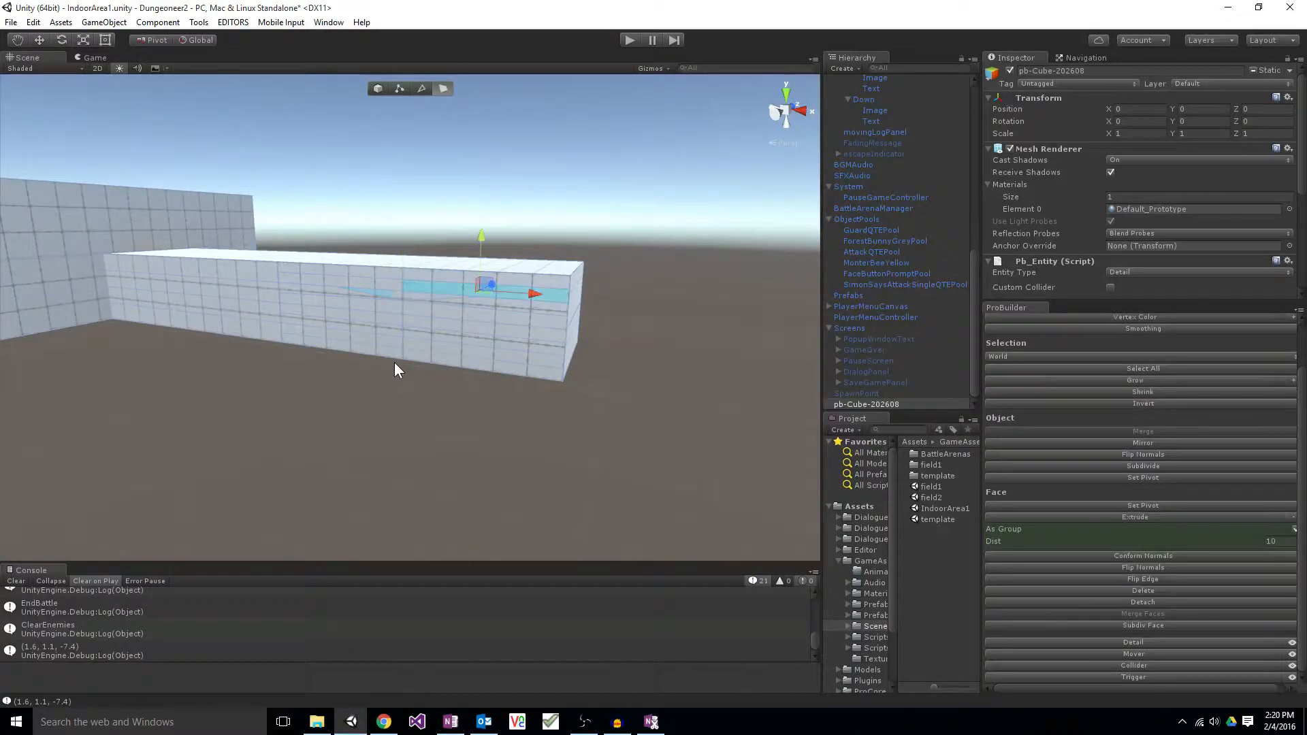
{"action": "key", "text": "ctrl+z"}
{"action": "key", "text": "ctrl+z"}
{"action": "key", "text": "ctrl+z"}
{"action": "key", "text": "ctrl+z"}
{"action": "key", "text": "ctrl+z"}
{"action": "key", "text": "ctrl+z"}
{"action": "key", "text": "ctrl+z"}
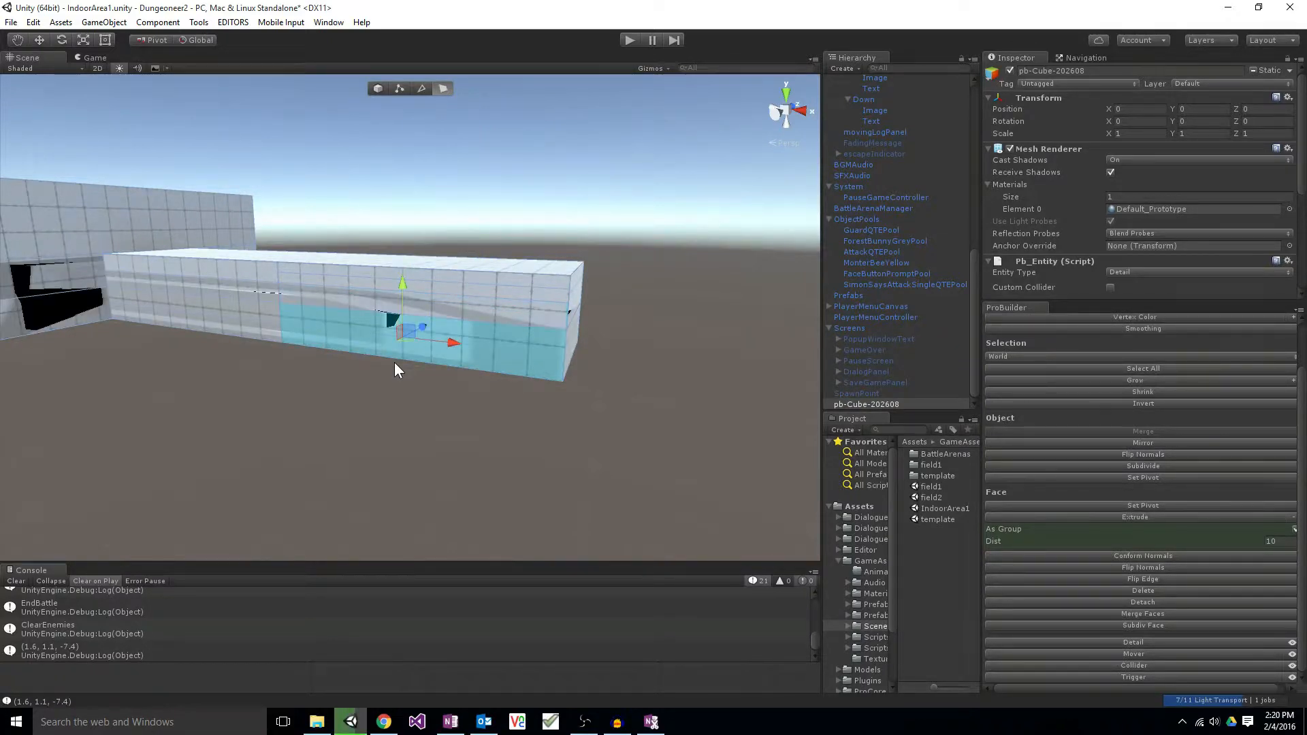
{"action": "key", "text": "ctrl+z"}
{"action": "key", "text": "ctrl+z"}
{"action": "key", "text": "ctrl+z"}
{"action": "key", "text": "ctrl+z"}
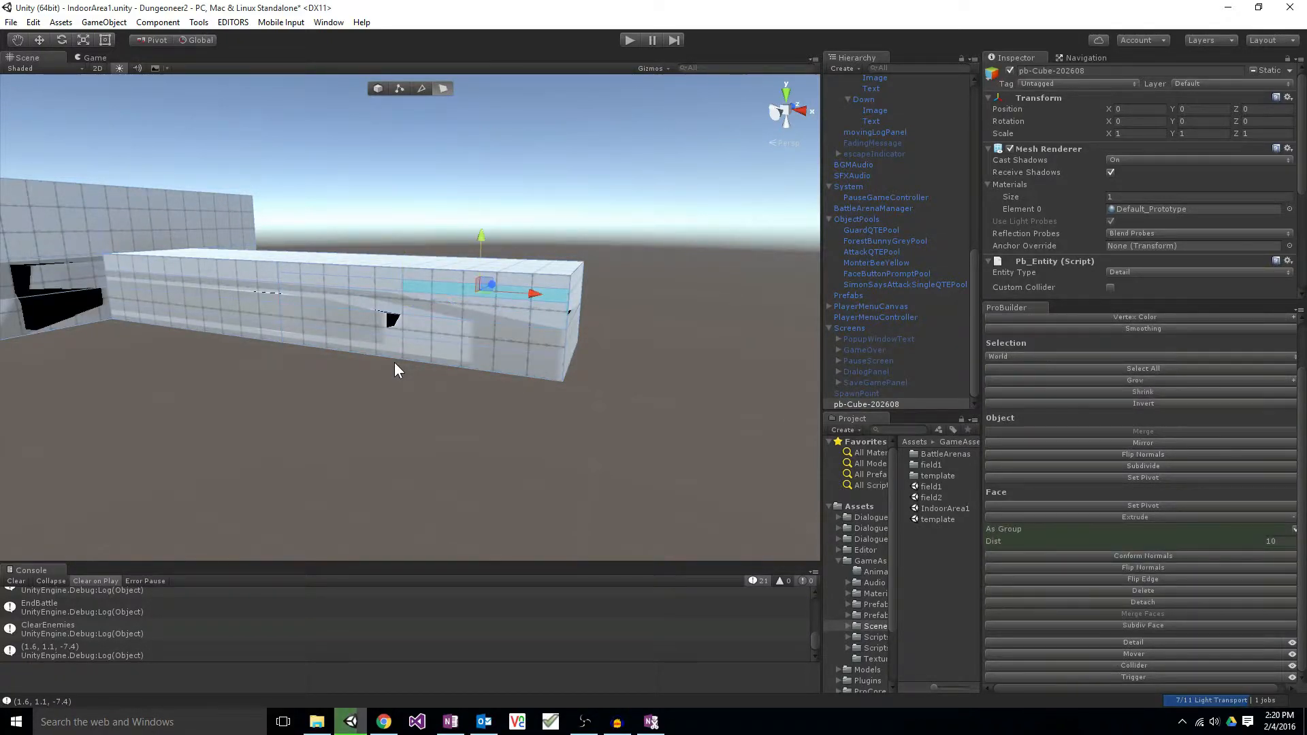
{"action": "key", "text": "ctrl+z"}
{"action": "key", "text": "ctrl+z"}
{"action": "key", "text": "ctrl+z"}
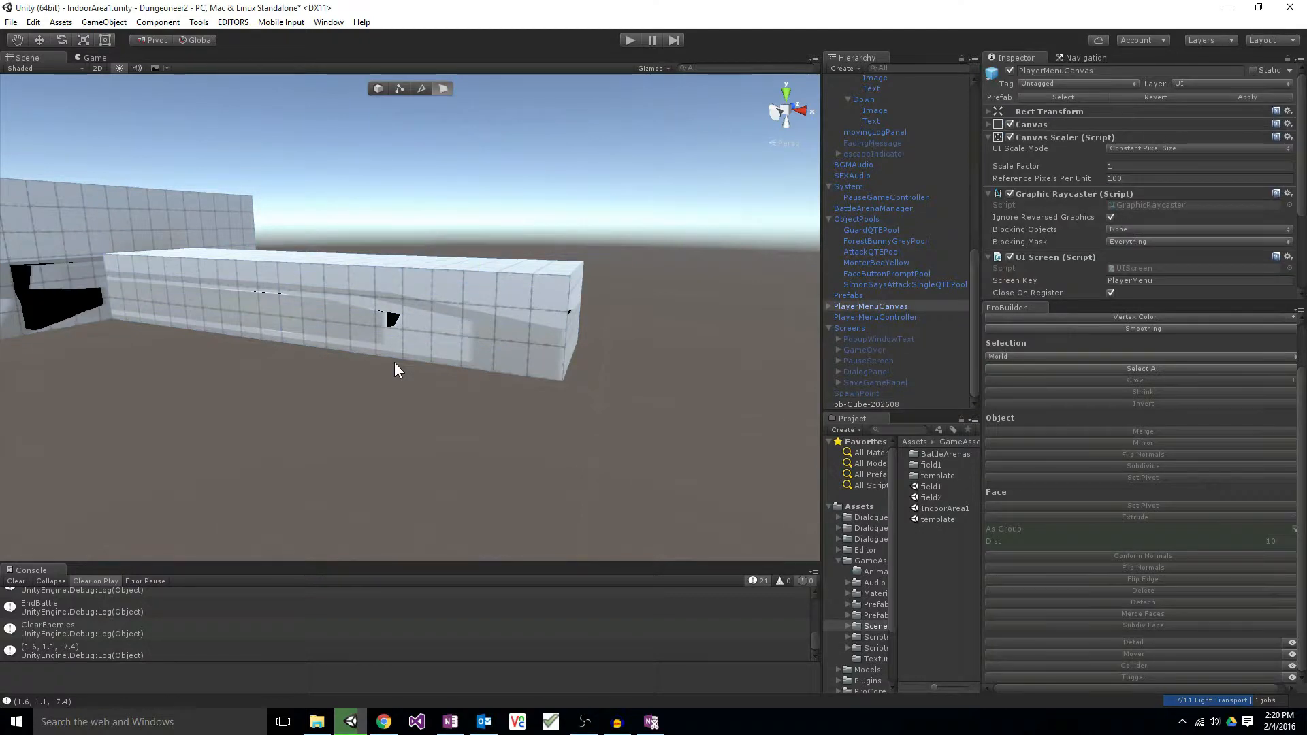
{"action": "key", "text": "ctrl+z"}
{"action": "key", "text": "ctrl+z"}
{"action": "key", "text": "ctrl+z"}
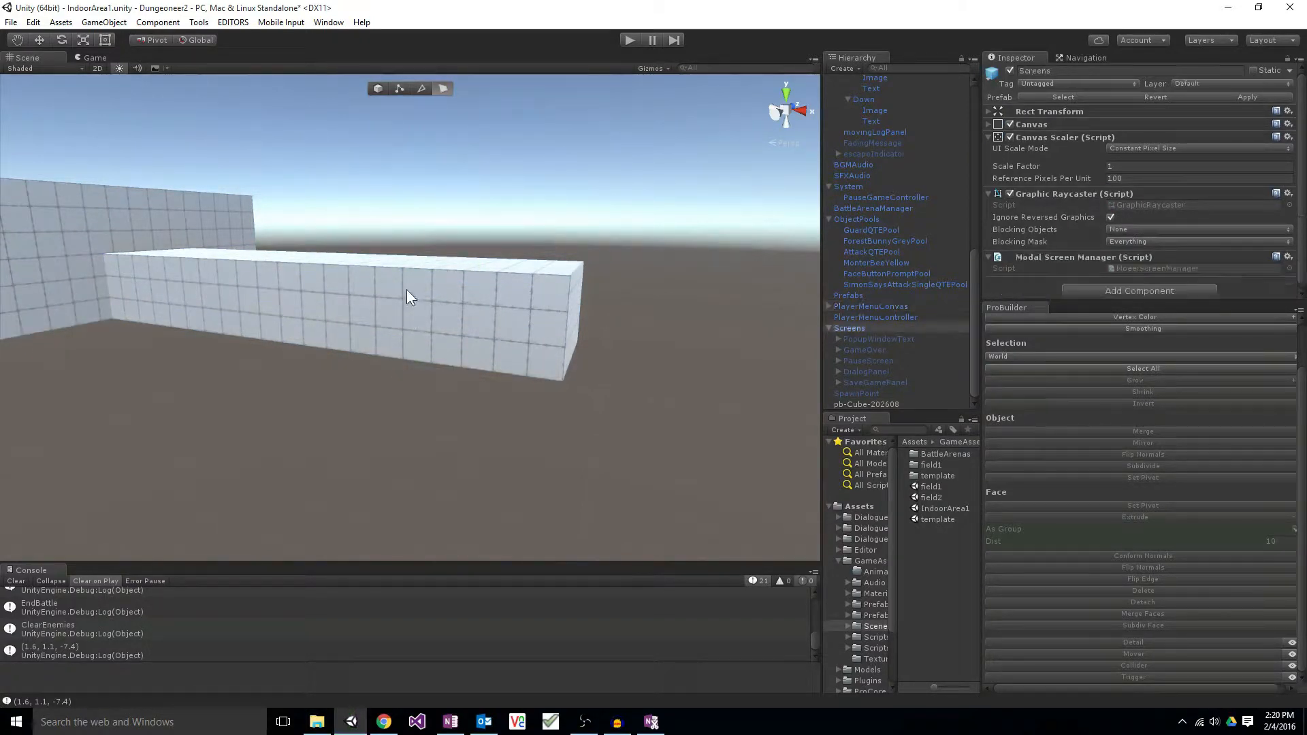
{"action": "key", "text": "ctrl+z"}
Step: Check the divisions on the outer half of the corridor's side wall by picking single faces, and undo those selections
{"action": "left_click", "coordinate": [456, 305]}
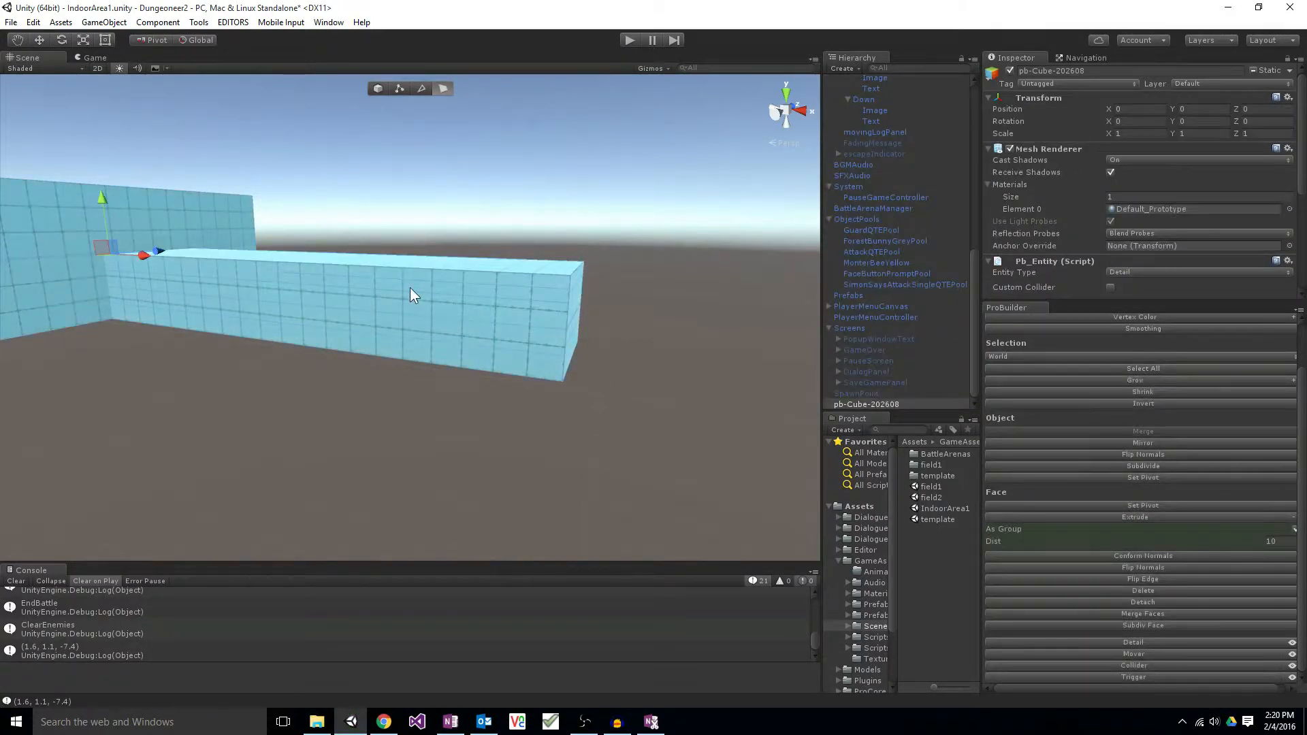
{"action": "left_click", "coordinate": [410, 287]}
{"action": "left_click", "coordinate": [396, 269]}
{"action": "left_click", "coordinate": [382, 334]}
{"action": "left_click", "coordinate": [454, 338]}
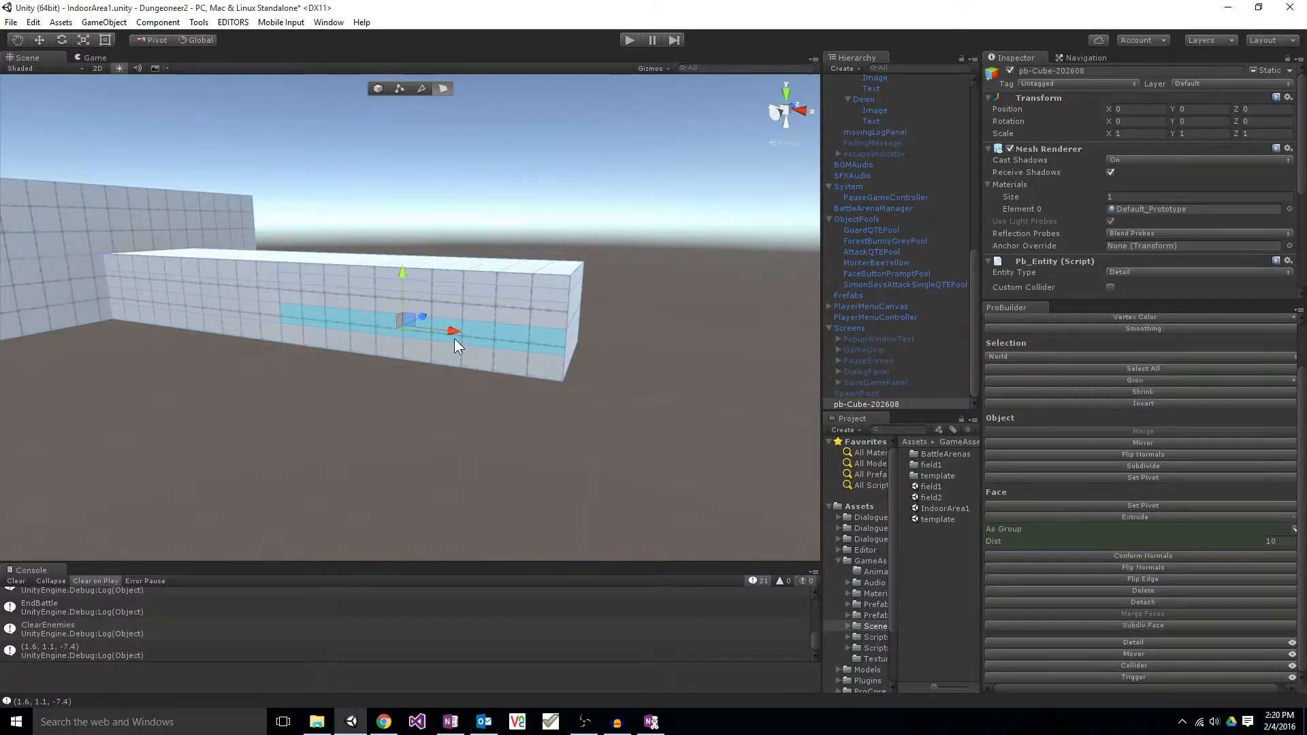
{"action": "left_click", "coordinate": [513, 318]}
{"action": "key", "text": "ctrl+z"}
{"action": "key", "text": "ctrl+z"}
{"action": "key", "text": "ctrl+z"}
{"action": "key", "text": "ctrl+z"}
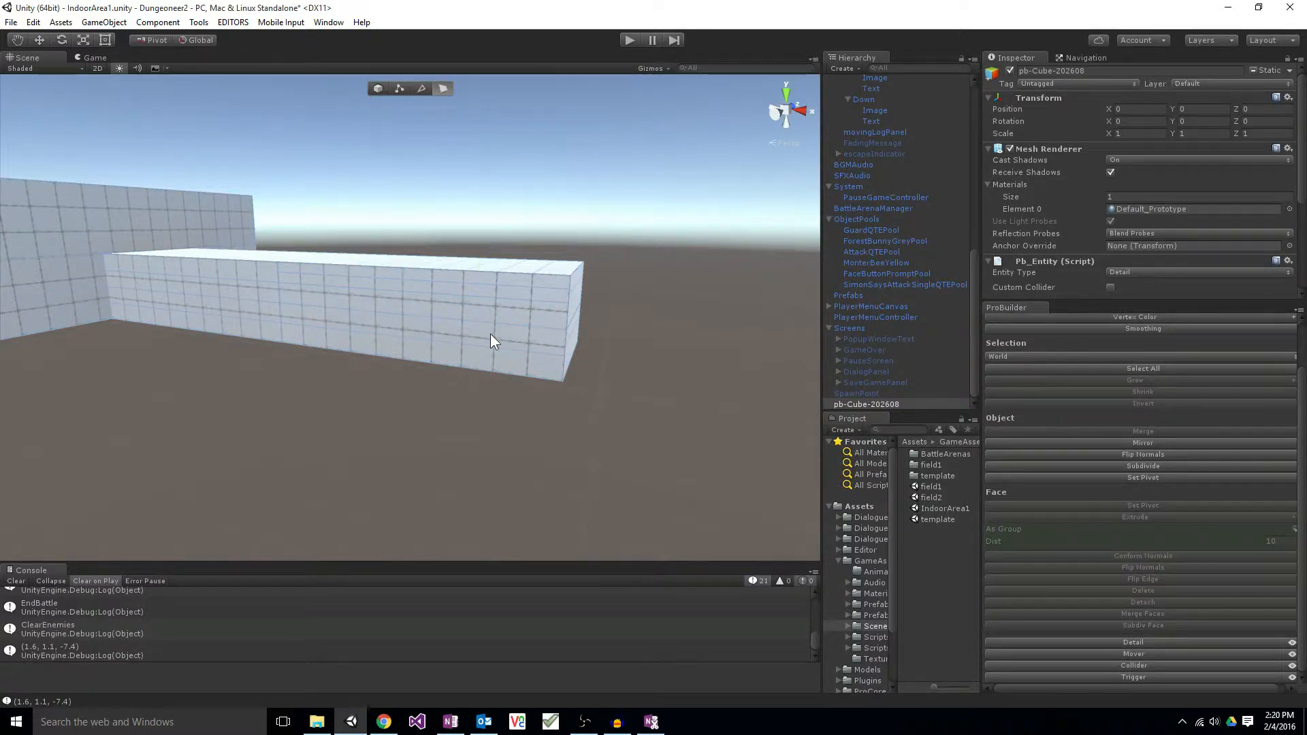
{"action": "key", "text": "ctrl+z"}
Step: Pick faces across the upper and lower rows of the side wall's outer half to compare their sizes
{"action": "left_click", "coordinate": [485, 329]}
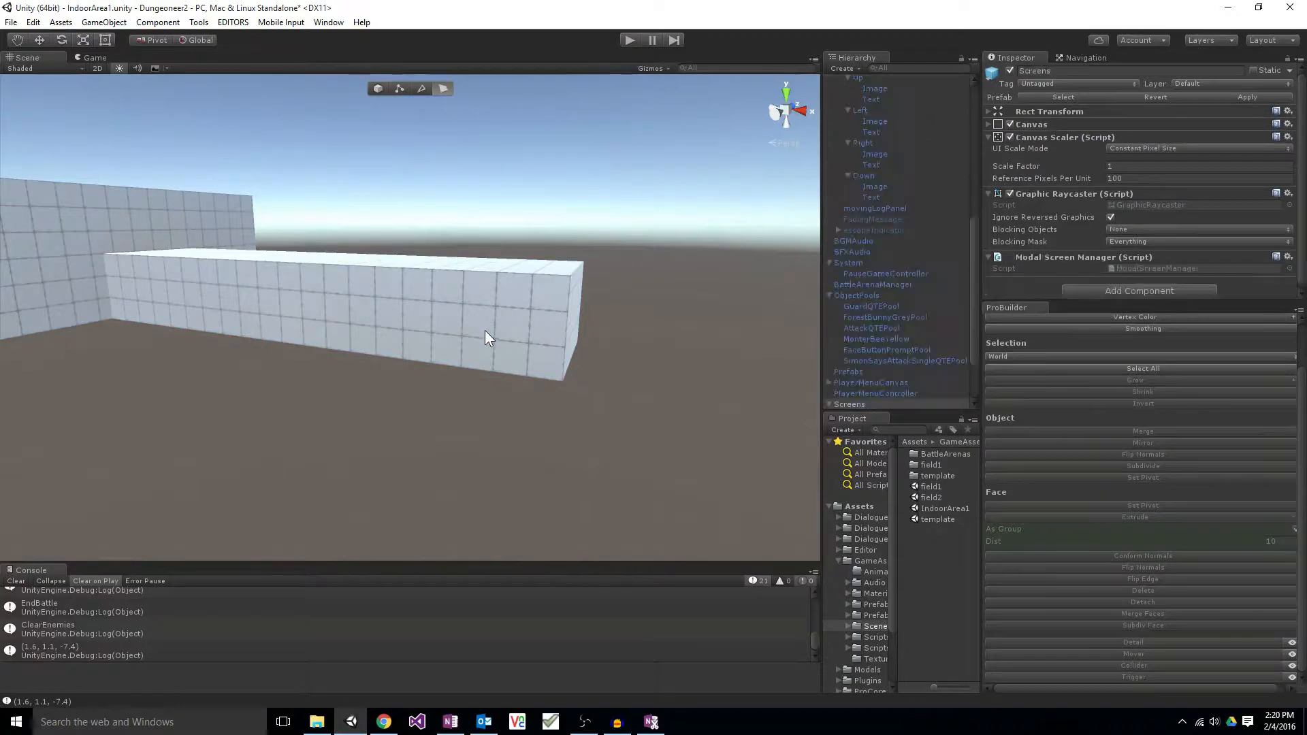
{"action": "left_click", "coordinate": [483, 328]}
{"action": "left_click", "coordinate": [481, 328]}
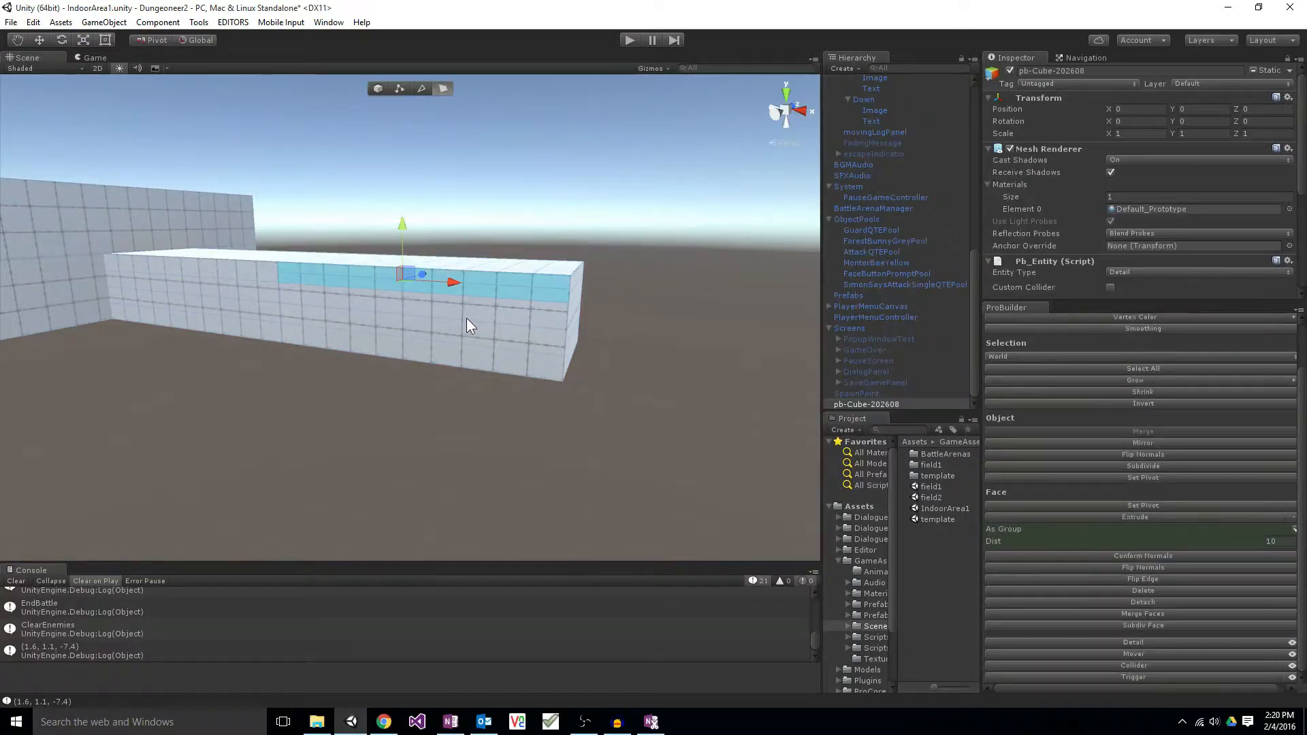
{"action": "left_click", "coordinate": [516, 294]}
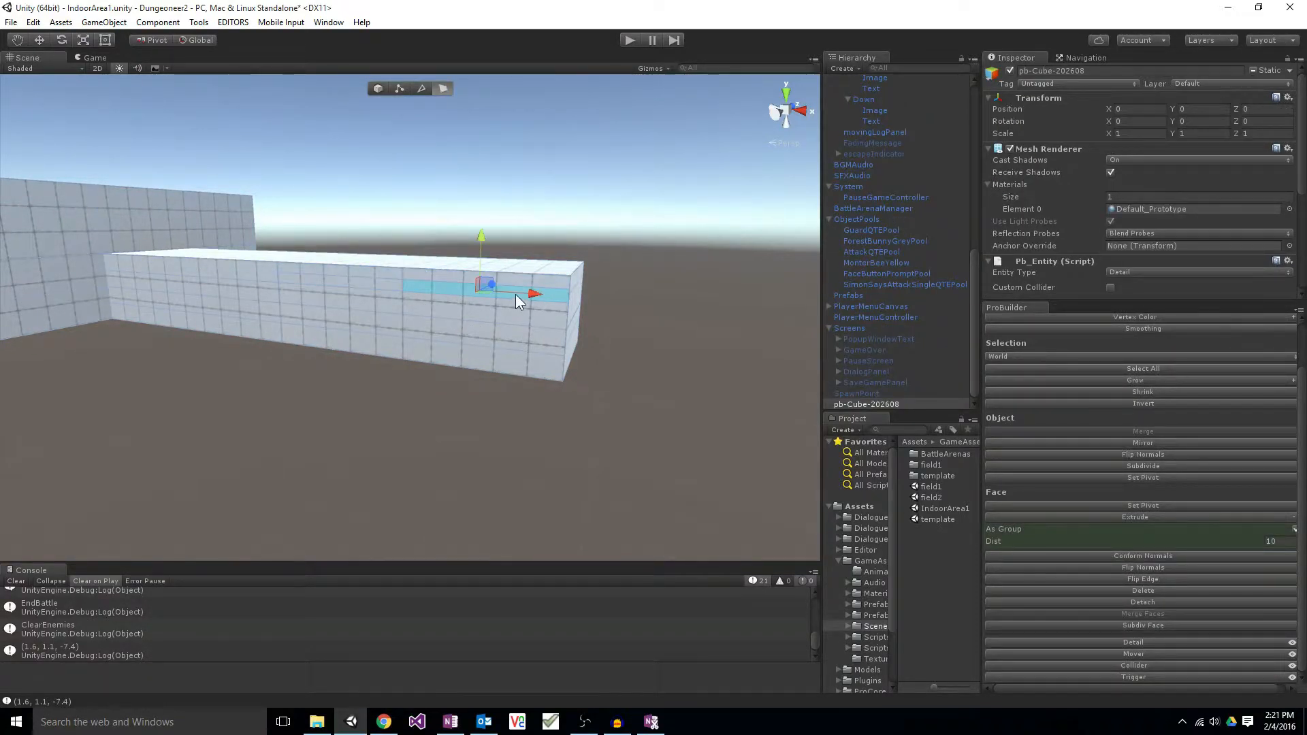
{"action": "left_click", "coordinate": [508, 317]}
{"action": "left_click", "coordinate": [451, 279]}
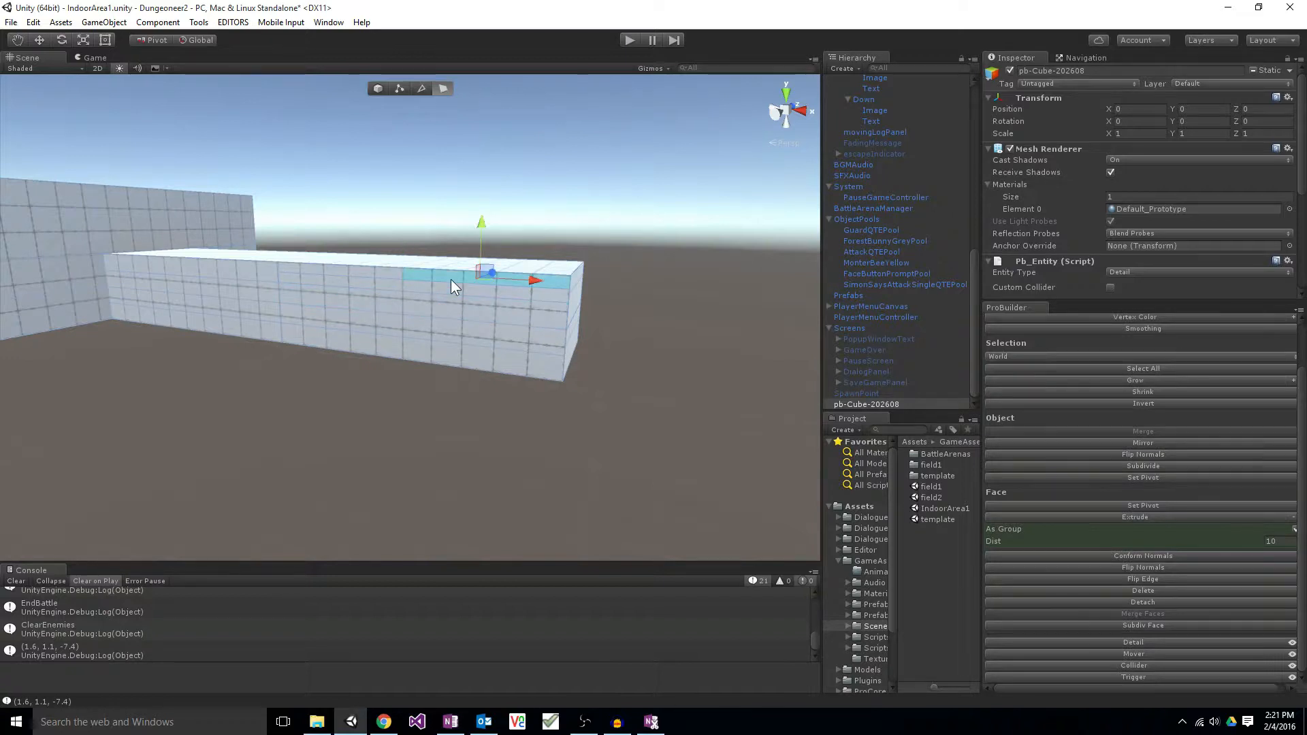
{"action": "left_click", "coordinate": [439, 318]}
{"action": "double_click", "coordinate": [509, 326]}
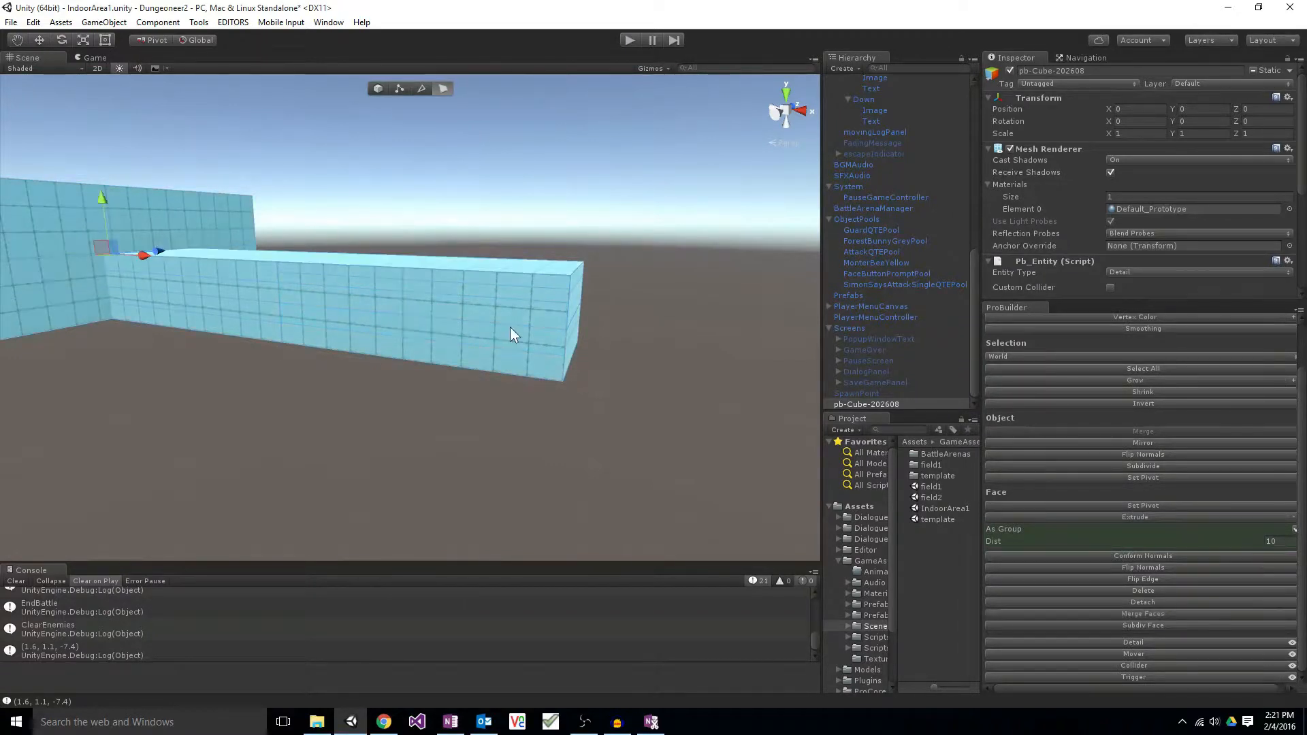
{"action": "left_click", "coordinate": [511, 286]}
{"action": "left_click", "coordinate": [515, 284]}
Step: Undo the face selections and the finer subdivision of the top face on the side wall's outer half
{"action": "key", "text": "ctrl+z"}
{"action": "key", "text": "ctrl+z"}
{"action": "key", "text": "ctrl+z"}
{"action": "key", "text": "ctrl+z"}
{"action": "key", "text": "ctrl+z"}
{"action": "key", "text": "ctrl+z"}
{"action": "key", "text": "ctrl+z"}
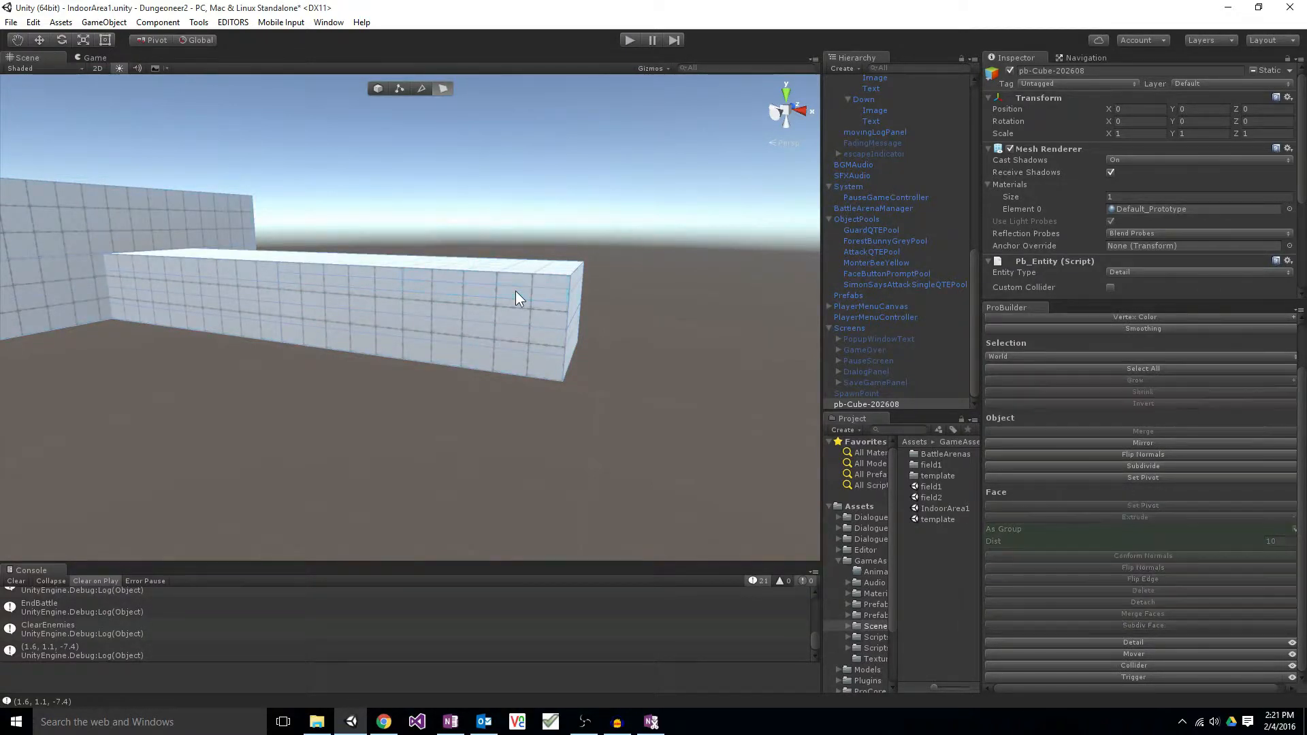
{"action": "key", "text": "ctrl+z"}
{"action": "key", "text": "ctrl+z"}
{"action": "key", "text": "ctrl+z"}
{"action": "key", "text": "ctrl+z"}
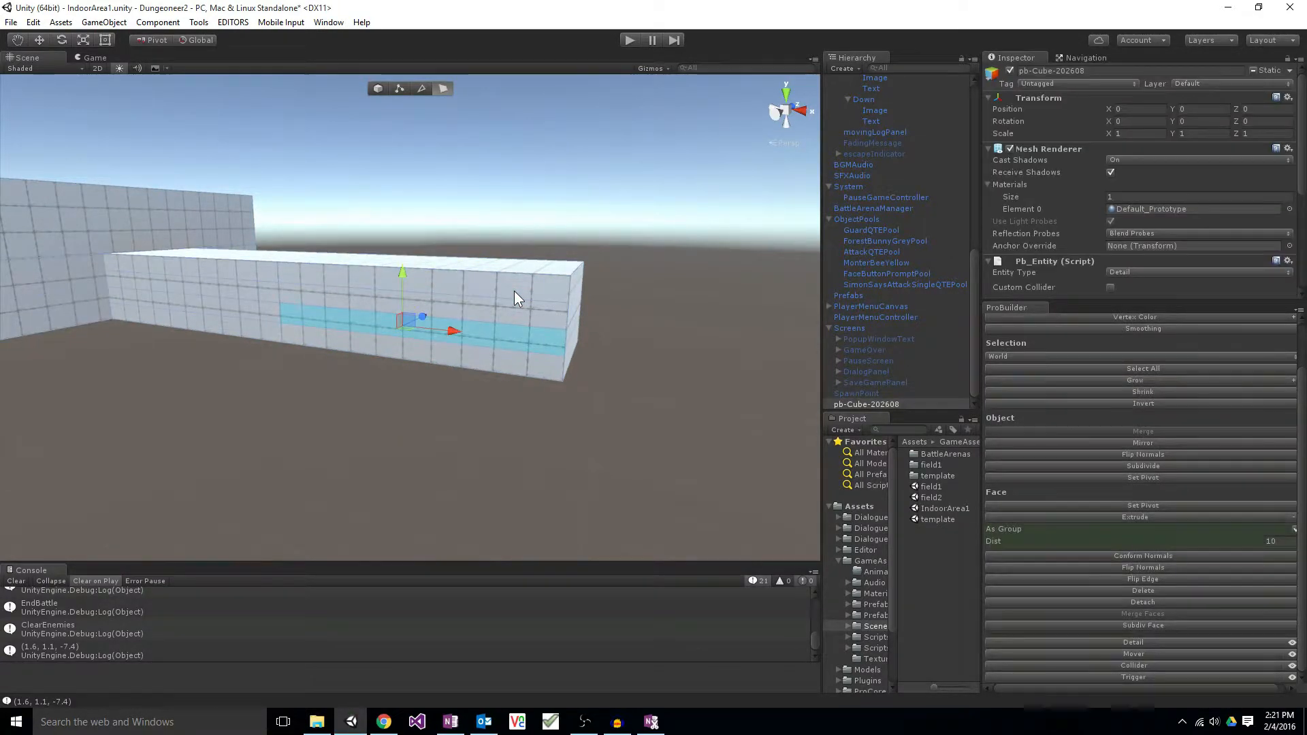
{"action": "key", "text": "ctrl+z"}
{"action": "key", "text": "ctrl+z"}
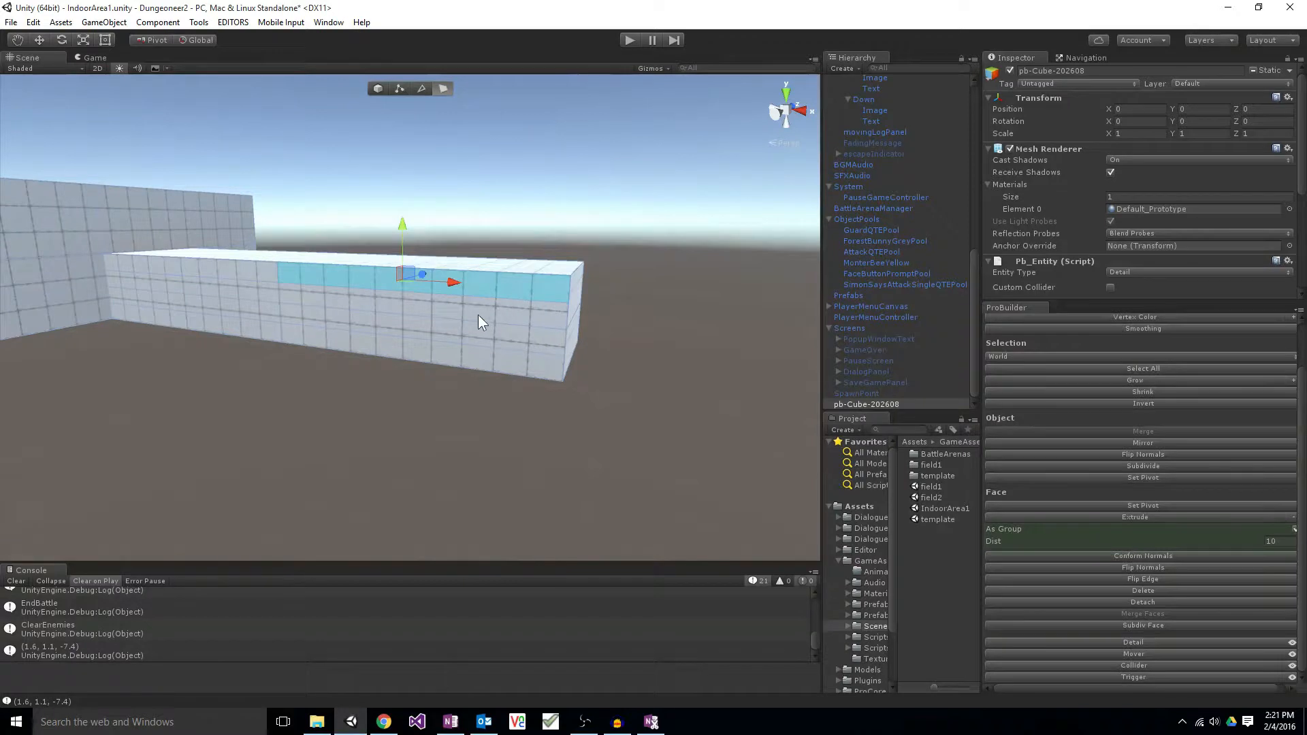
Step: Select all four stacked faces on the outer half of the corridor's side wall and subdivide them together
{"action": "left_click", "coordinate": [478, 313]}
{"action": "left_click", "coordinate": [496, 292]}
{"action": "left_click", "coordinate": [491, 309]}
{"action": "left_click", "coordinate": [492, 310], "text": "shift"}
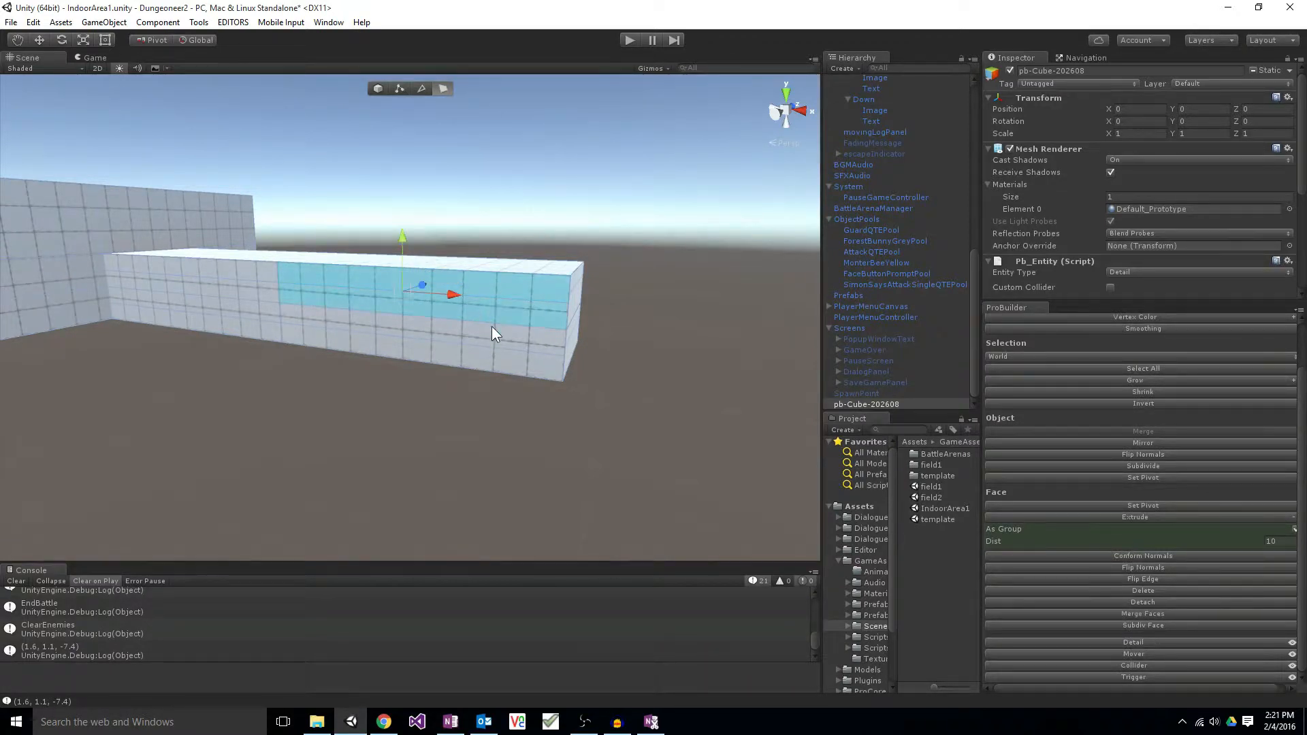
{"action": "left_click", "coordinate": [492, 338], "text": "shift"}
{"action": "left_click", "coordinate": [493, 346], "text": "shift"}
{"action": "left_click", "coordinate": [501, 354], "text": "shift"}
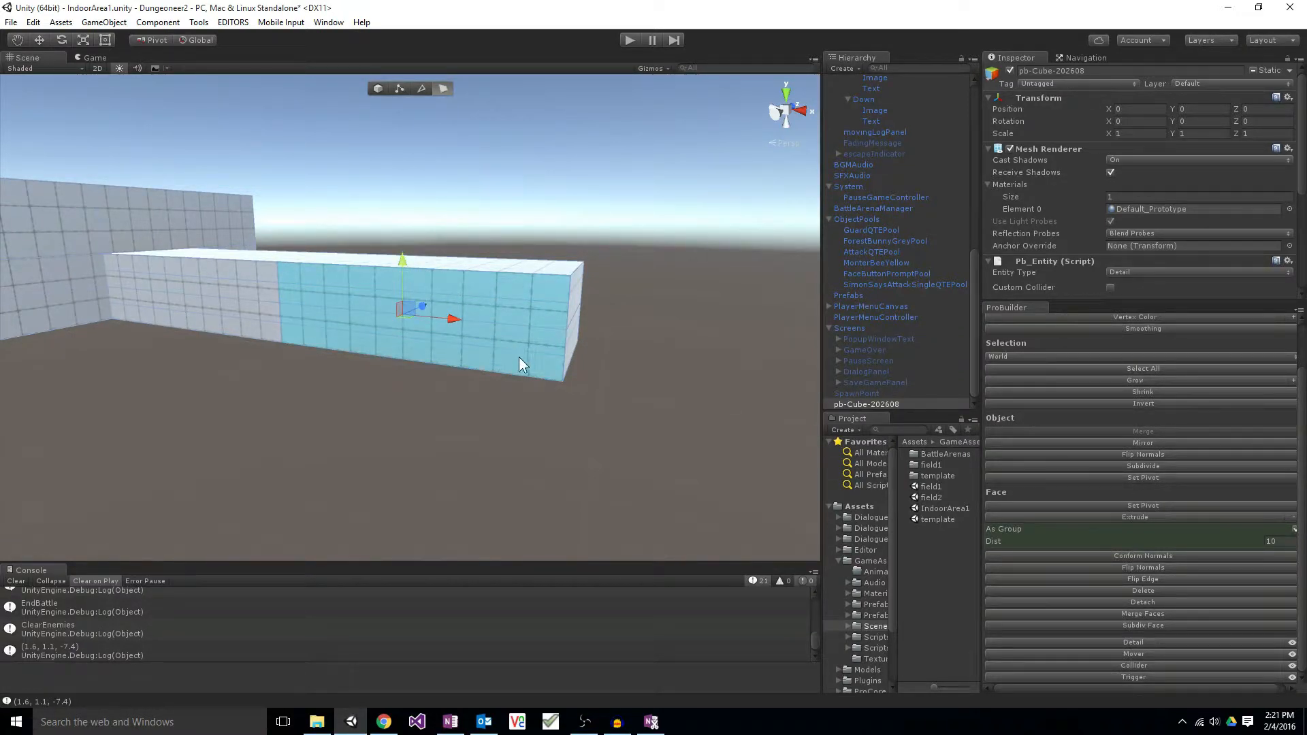
{"action": "left_click", "coordinate": [1129, 623]}
Step: Examine the newly subdivided outer half of the side wall up close, picking its faces and edges
{"action": "left_click", "coordinate": [488, 286]}
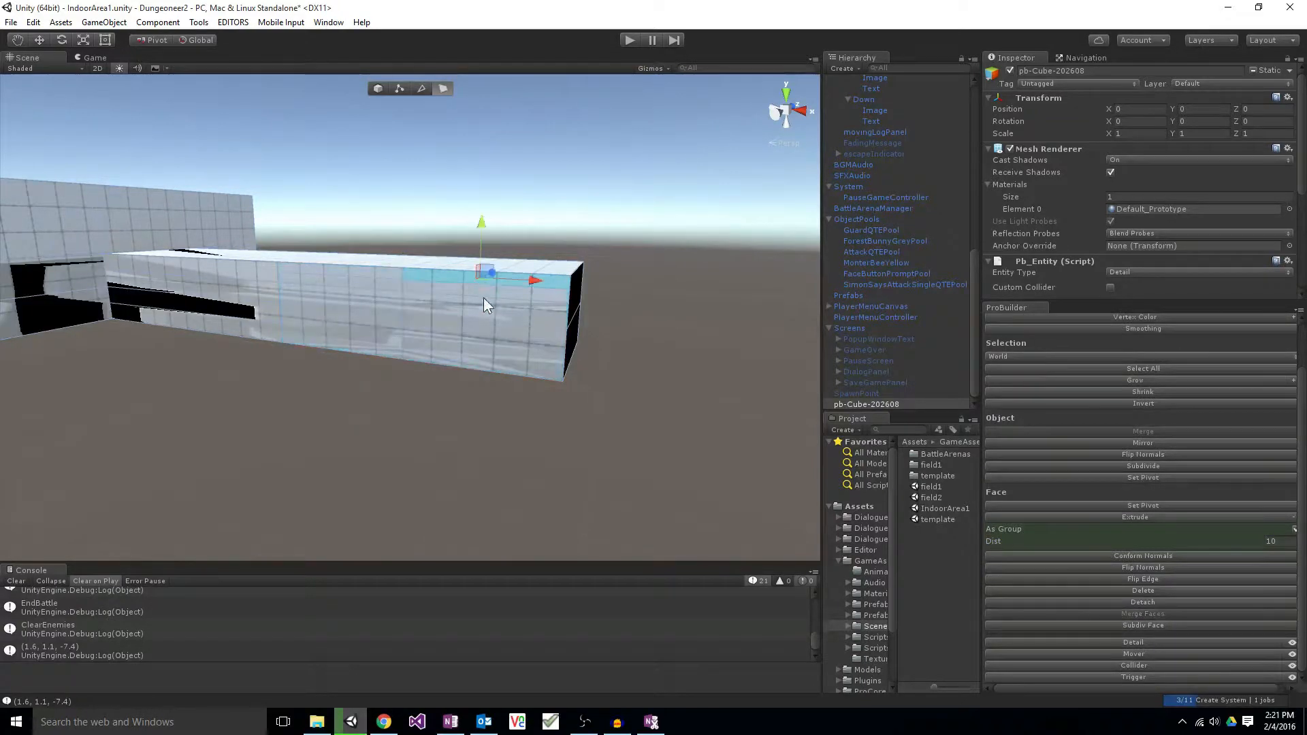
{"action": "left_click", "coordinate": [484, 299]}
{"action": "left_click", "coordinate": [398, 299]}
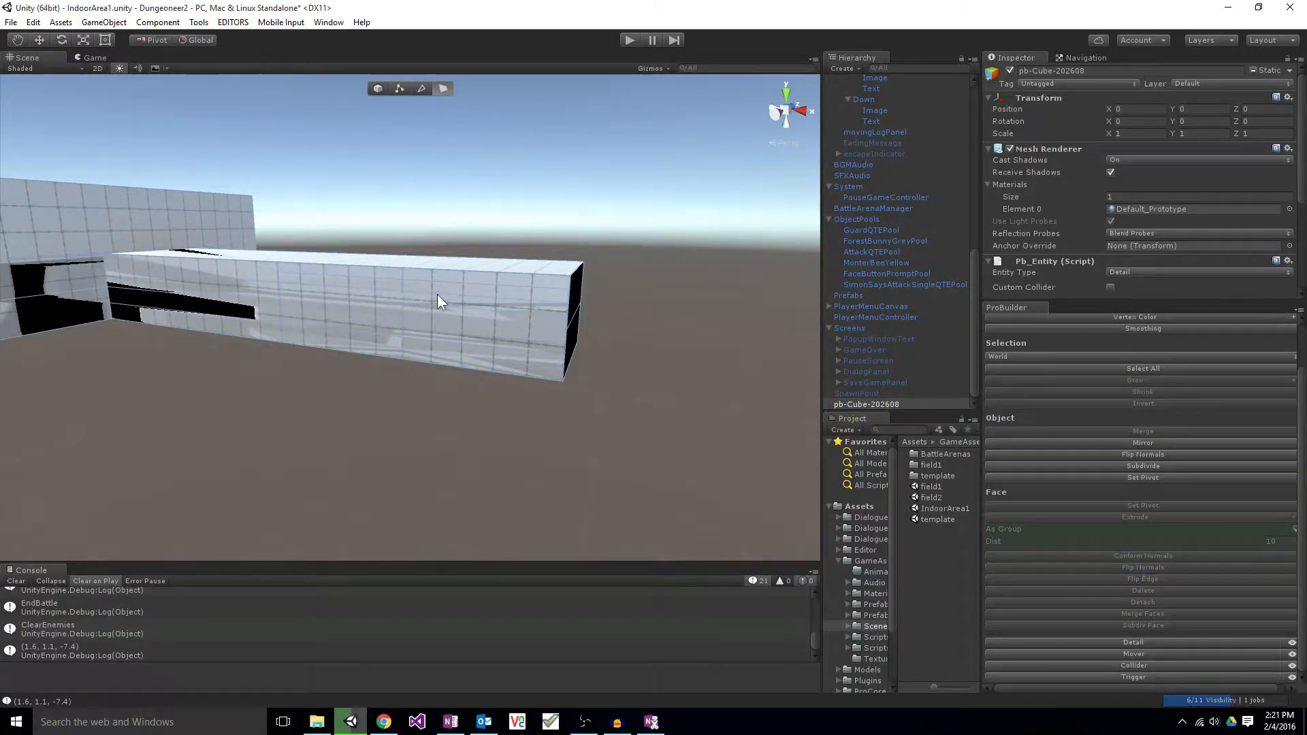
{"action": "scroll", "coordinate": [462, 320], "scroll_direction": "up", "scroll_amount": 6}
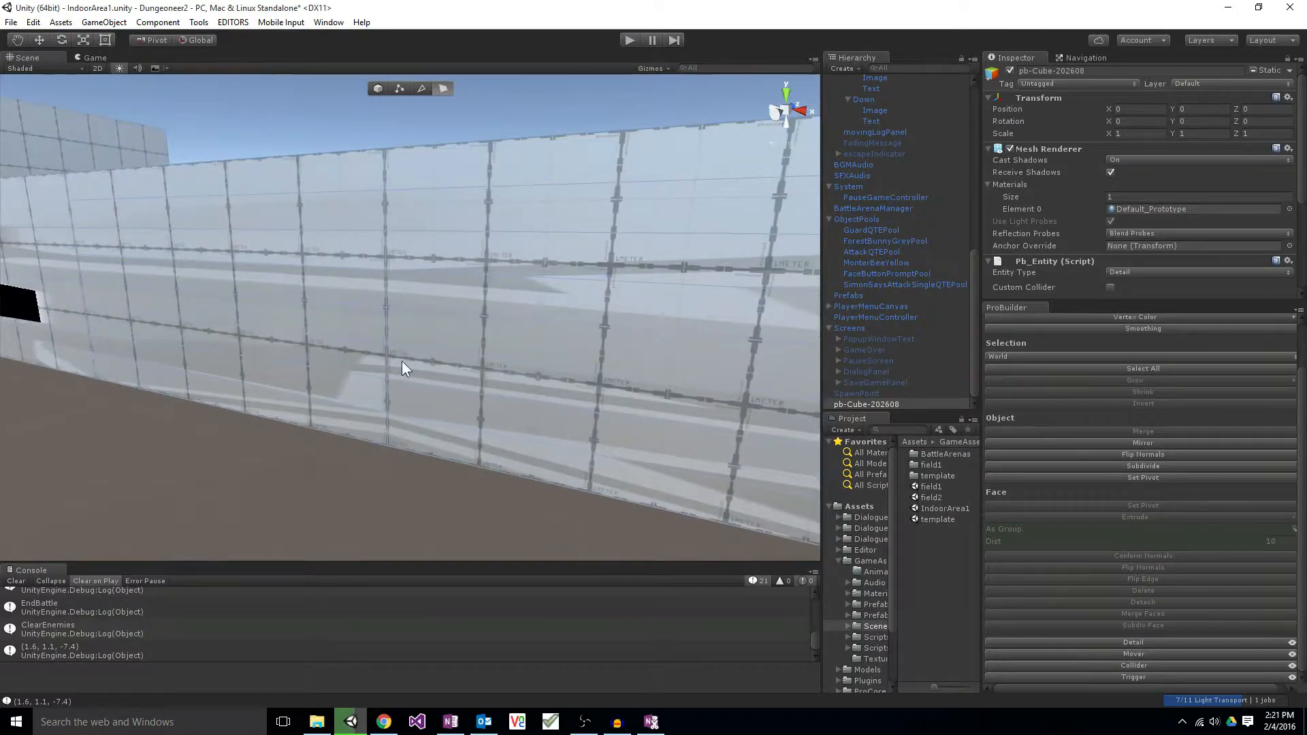
{"action": "right_click_drag", "start_coordinate": [403, 361], "coordinate": [496, 354]}
{"action": "left_click", "coordinate": [423, 79]}
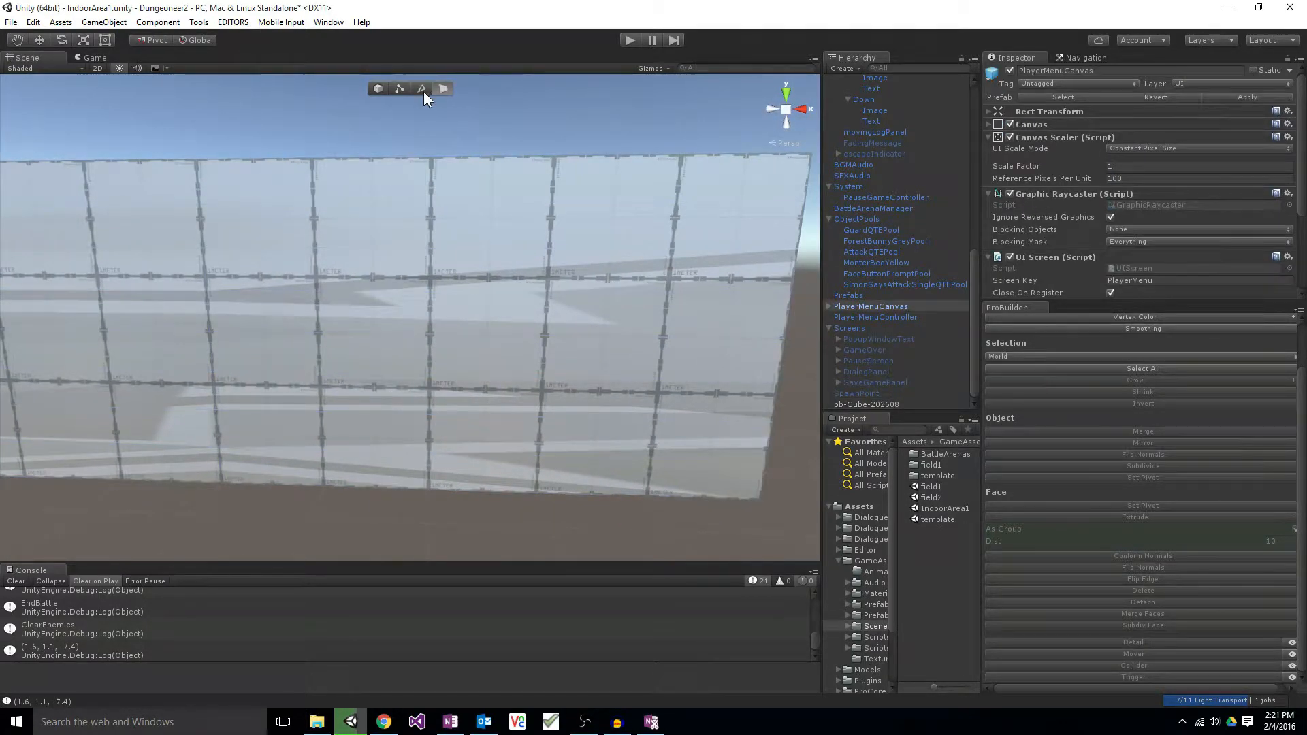
{"action": "left_click", "coordinate": [423, 91]}
{"action": "scroll", "coordinate": [396, 288], "scroll_direction": "down", "scroll_amount": 3}
{"action": "left_click", "coordinate": [397, 300]}
{"action": "left_click", "coordinate": [358, 250]}
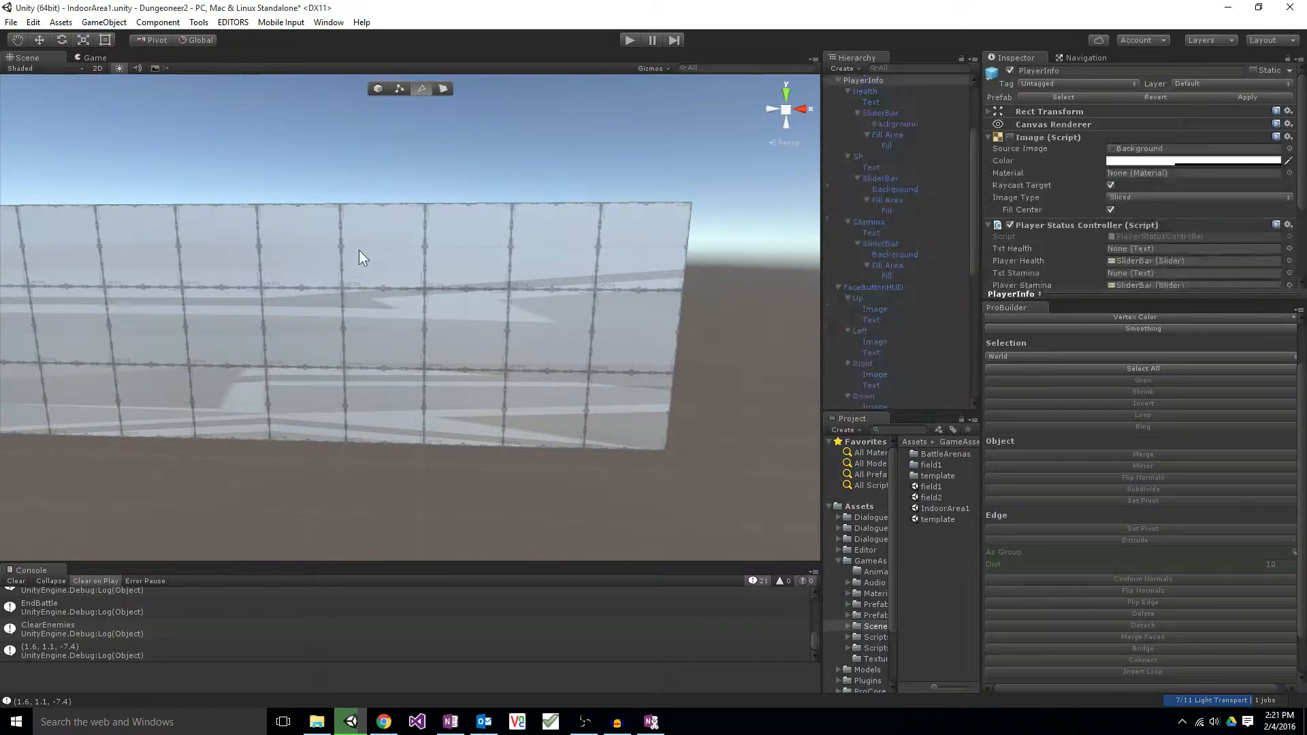
{"action": "double_click", "coordinate": [398, 246]}
{"action": "scroll", "coordinate": [394, 286], "scroll_direction": "down", "scroll_amount": 3}
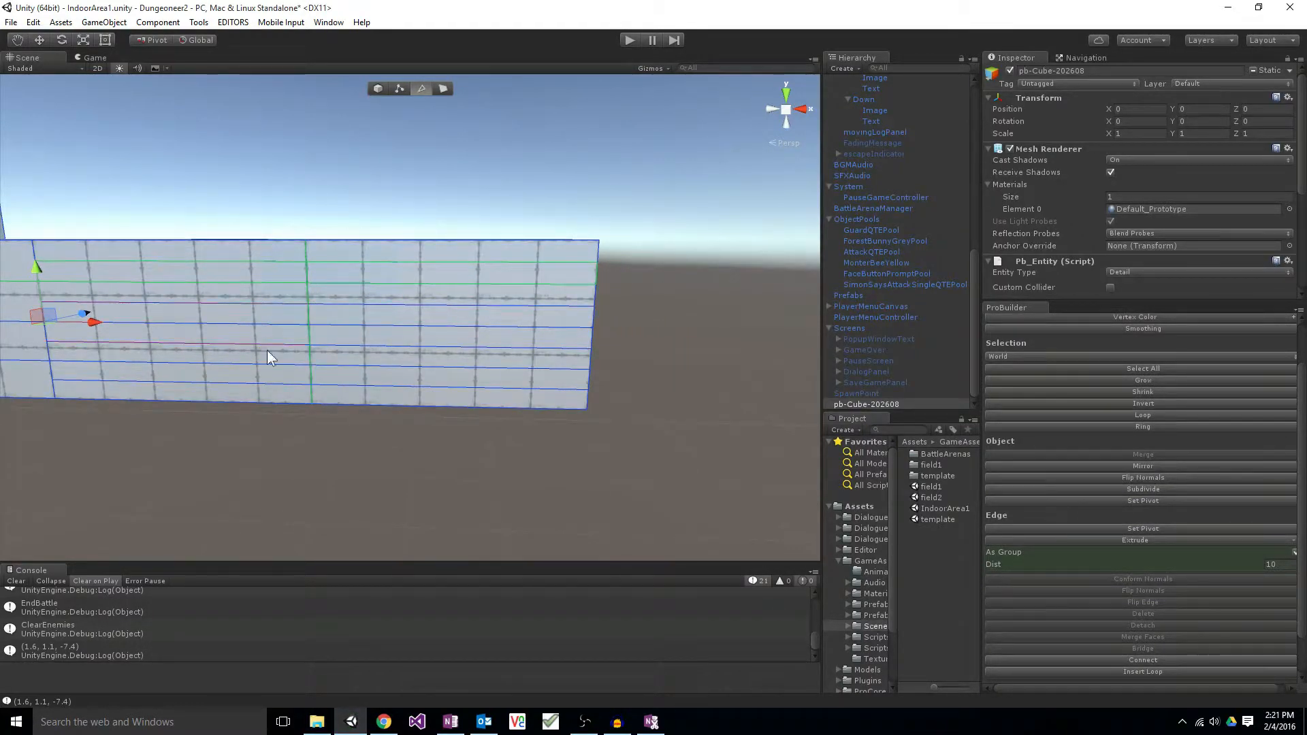
Step: Return to face selection and select the full-height stack of faces at the outer end of the corridor's side wall
{"action": "left_click", "coordinate": [444, 88]}
{"action": "left_click", "coordinate": [405, 289]}
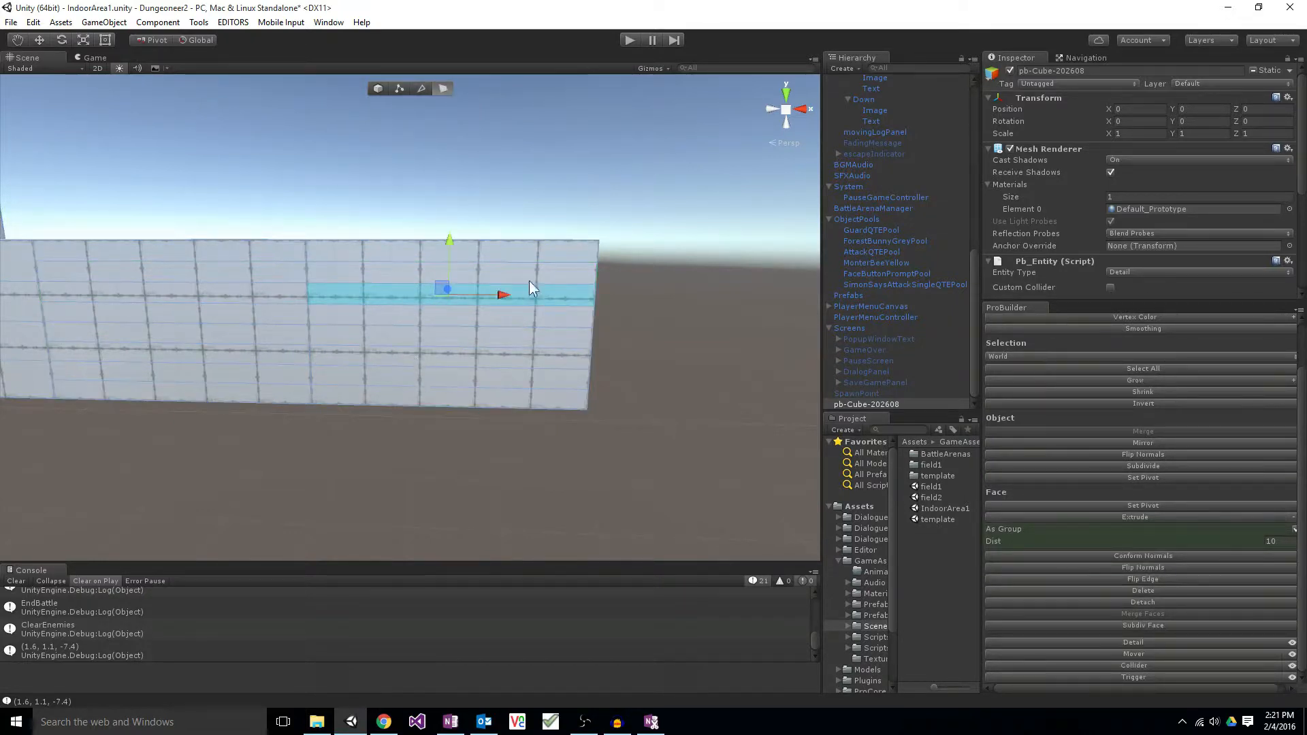
{"action": "left_click", "coordinate": [517, 253]}
{"action": "left_click", "coordinate": [491, 273], "text": "shift"}
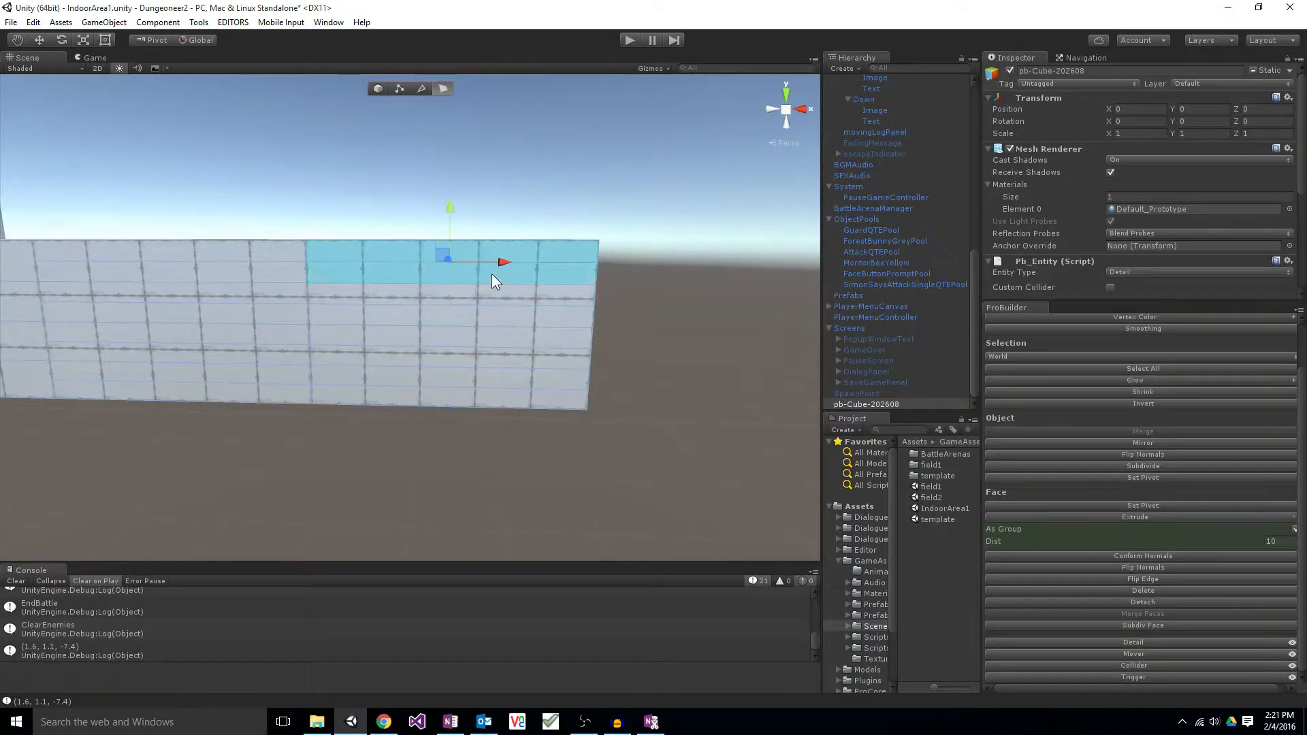
{"action": "left_click", "coordinate": [487, 323], "text": "shift"}
{"action": "left_click", "coordinate": [488, 342], "text": "shift"}
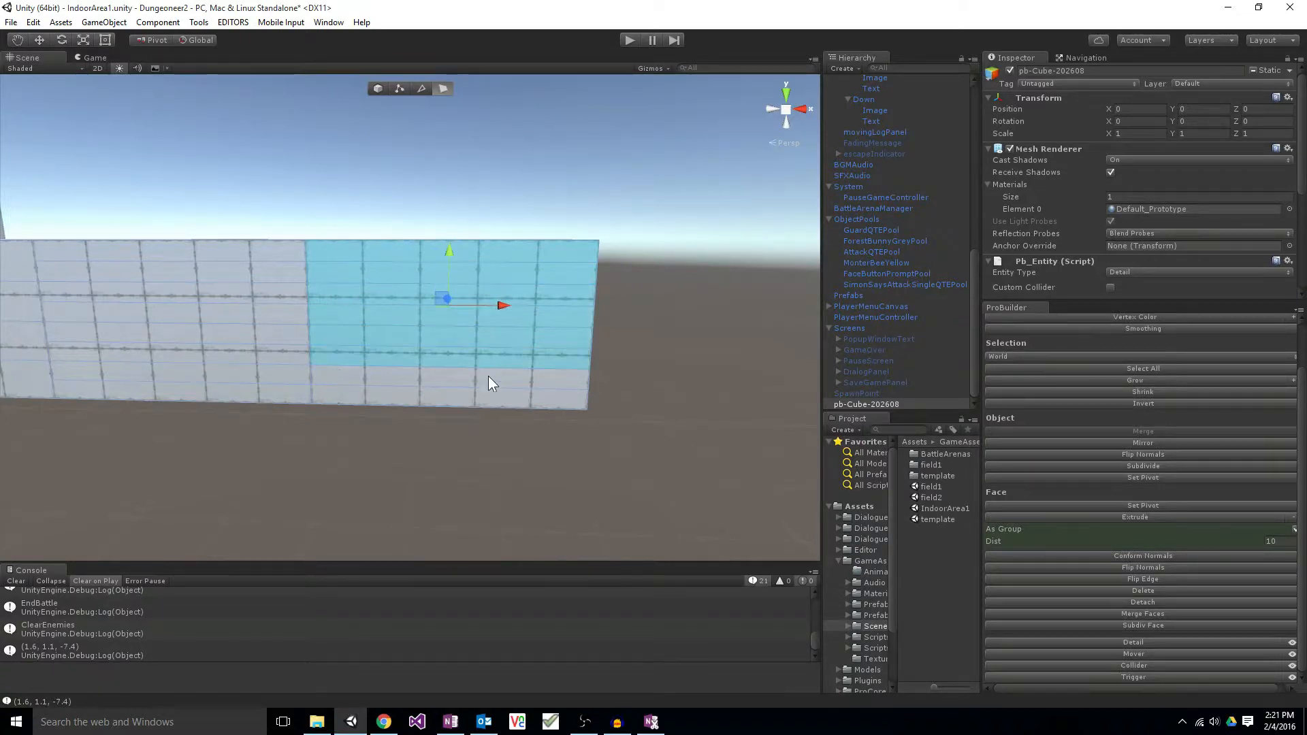
{"action": "left_click", "coordinate": [488, 377], "text": "shift"}
{"action": "left_click", "coordinate": [485, 402], "text": "shift"}
{"action": "left_click_drag", "start_coordinate": [485, 404], "coordinate": [407, 462], "text": "alt"}
{"action": "scroll", "coordinate": [359, 449], "scroll_direction": "down", "scroll_amount": 8}
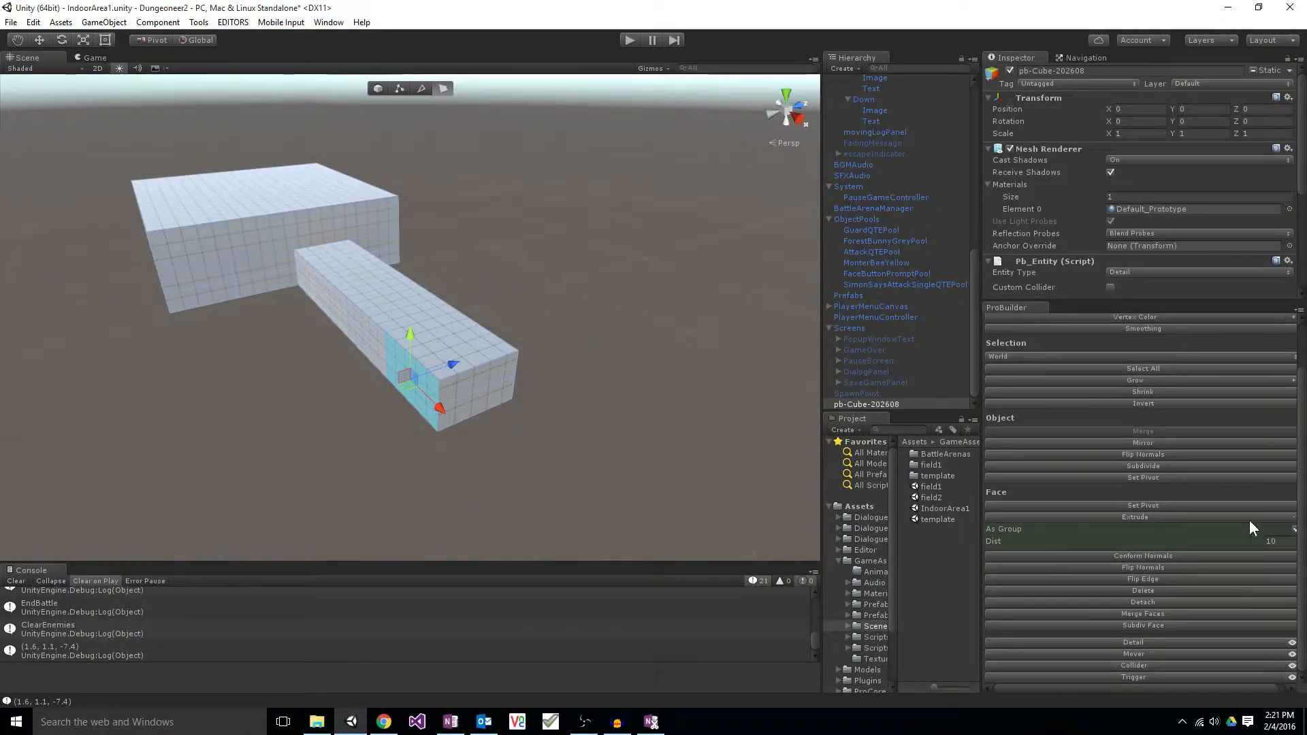
Step: Set the extrude distance to 25 and extrude the selected end faces into a side branch
{"action": "left_click", "coordinate": [1285, 543]}
{"action": "type", "text": "1"}
{"action": "key", "text": "BackSpace"}
{"action": "type", "text": "25"}
{"action": "left_click", "coordinate": [1172, 515]}
Step: Inspect the corridor's opposite side wall, picking spots near its outer end
{"action": "right_click_drag", "start_coordinate": [603, 369], "coordinate": [221, 313]}
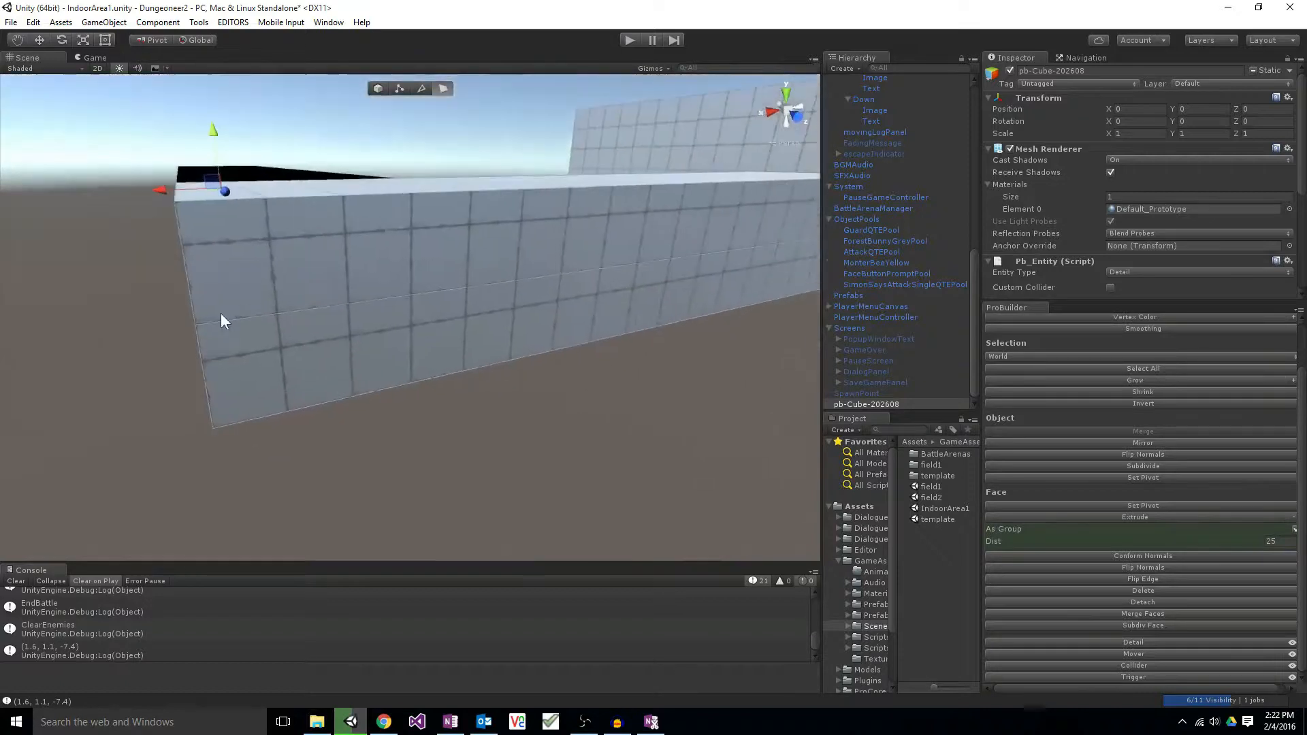
{"action": "left_click", "coordinate": [275, 233]}
{"action": "left_click", "coordinate": [288, 210]}
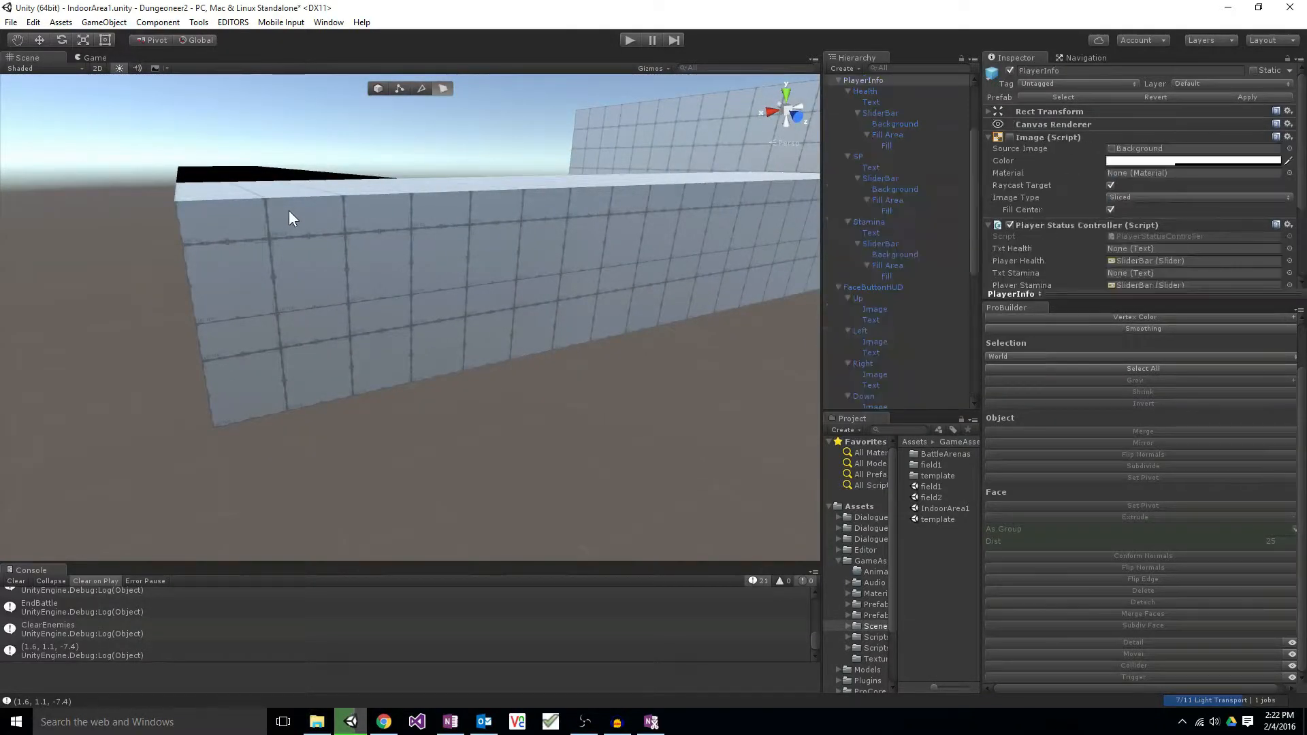
{"action": "right_click_drag", "start_coordinate": [288, 211], "coordinate": [422, 152]}
{"action": "left_click", "coordinate": [356, 235]}
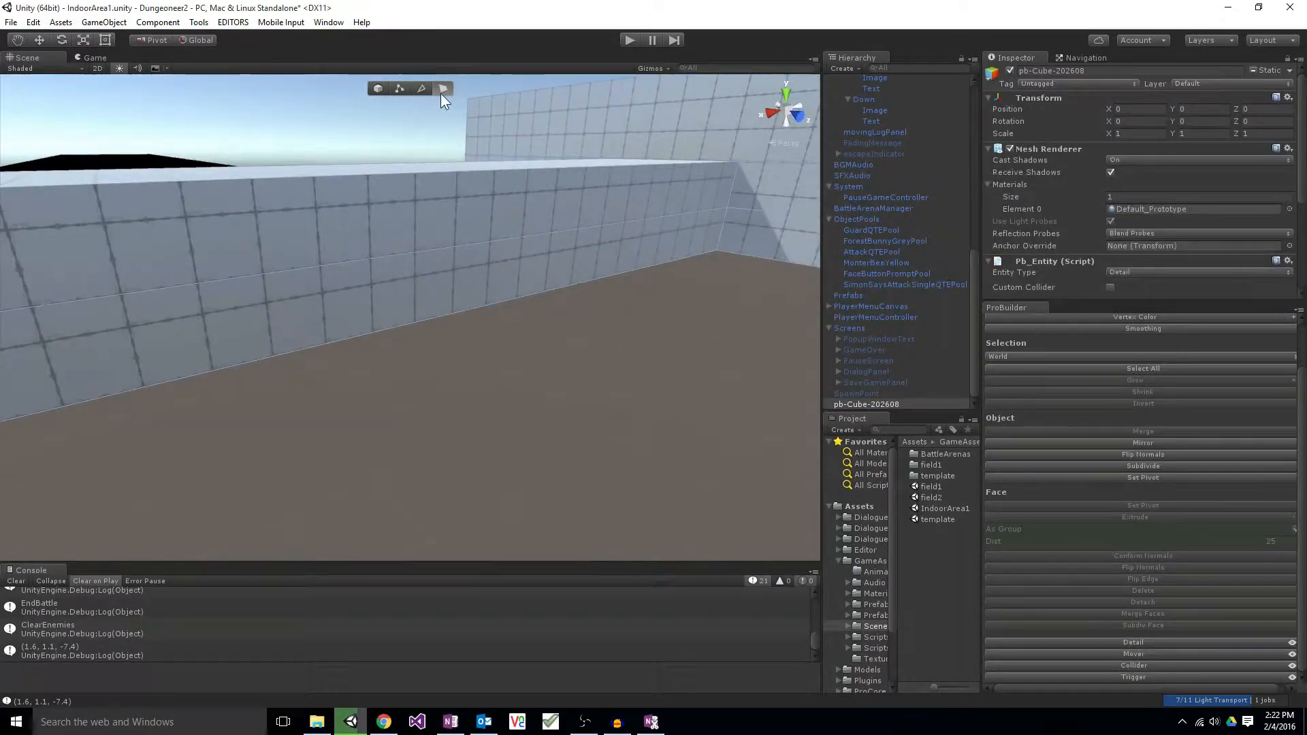
Step: Leave face editing for object level, reselect the corridor mesh and return to face selection
{"action": "left_click", "coordinate": [454, 209]}
{"action": "key", "text": "Escape"}
{"action": "left_click", "coordinate": [470, 214]}
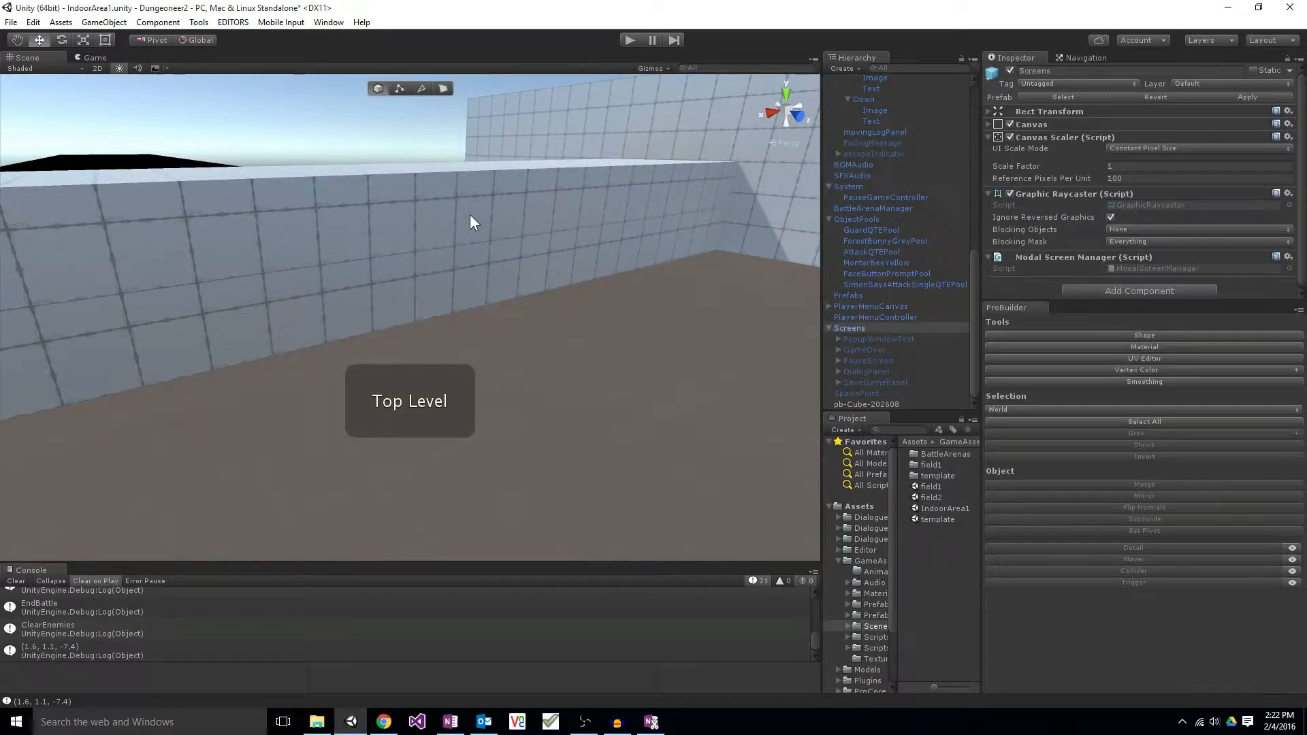
{"action": "left_click", "coordinate": [321, 197]}
{"action": "left_click", "coordinate": [321, 197]}
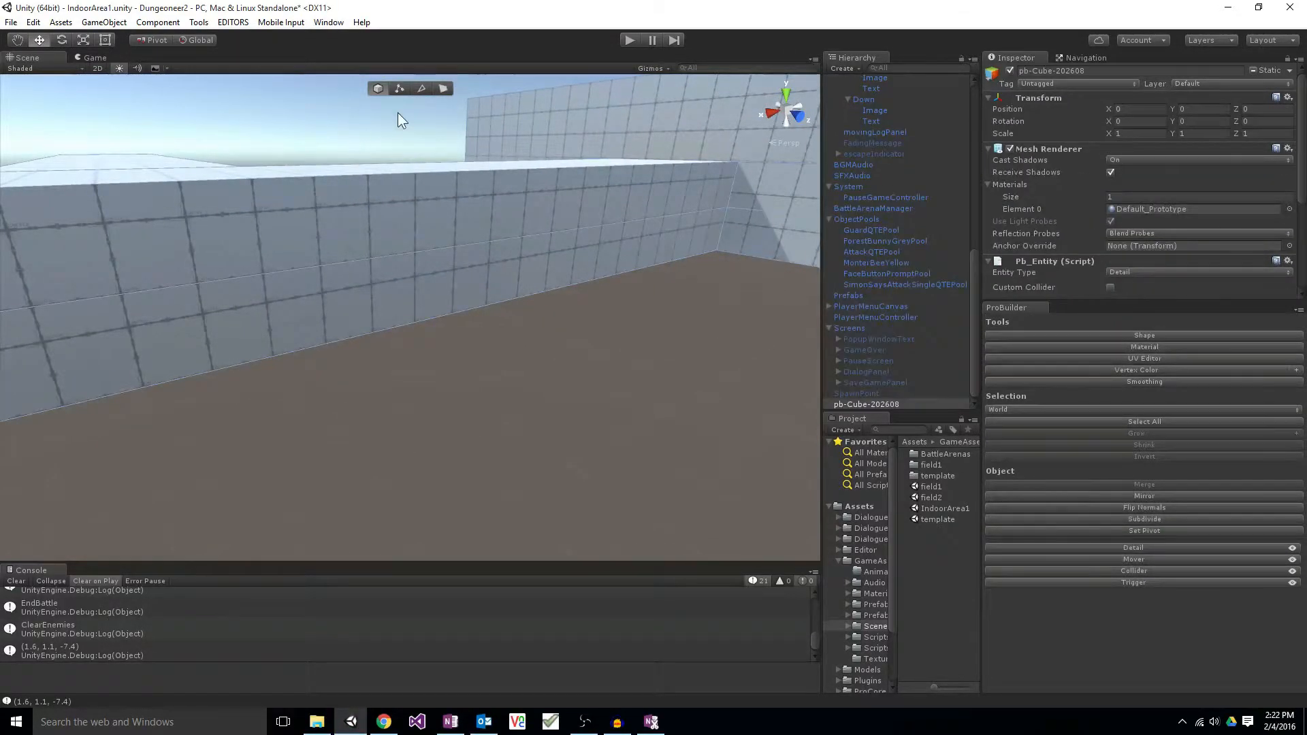
{"action": "left_click", "coordinate": [450, 91]}
{"action": "left_click", "coordinate": [186, 223]}
Step: Examine the opposite side wall from several angles, picking its upper and lower areas to check how it is divided
{"action": "right_click_drag", "start_coordinate": [186, 224], "coordinate": [222, 235]}
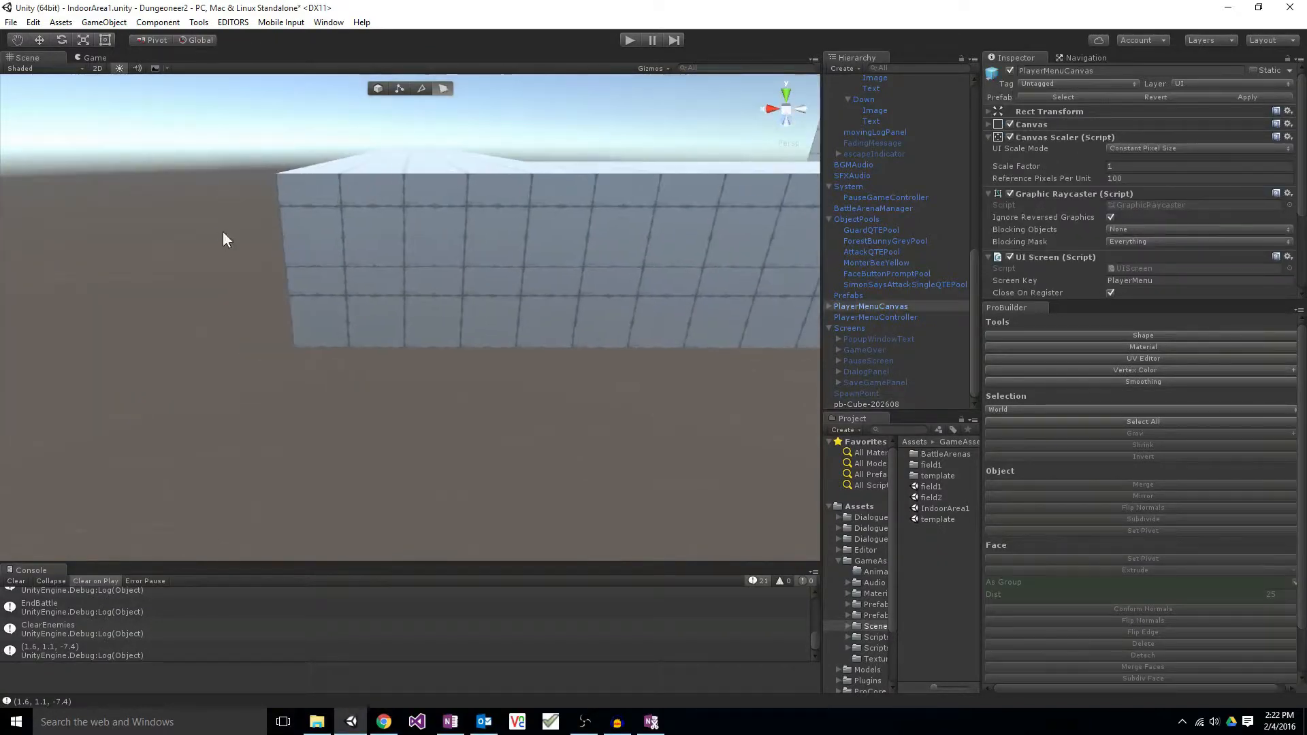
{"action": "left_click", "coordinate": [373, 202]}
{"action": "right_click_drag", "start_coordinate": [373, 202], "coordinate": [426, 213]}
{"action": "left_click", "coordinate": [426, 212]}
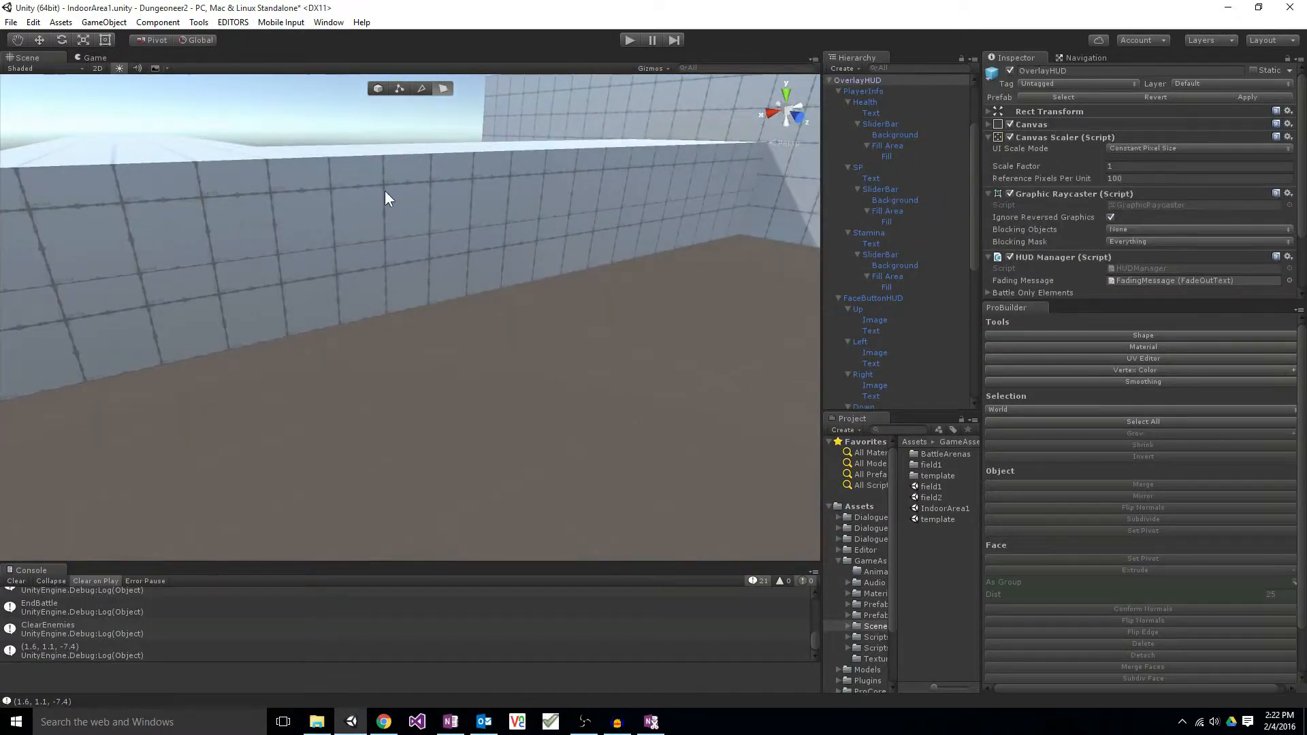
{"action": "left_click", "coordinate": [385, 190]}
{"action": "left_click", "coordinate": [370, 170]}
{"action": "left_click", "coordinate": [398, 166]}
{"action": "left_click", "coordinate": [401, 202]}
{"action": "left_click", "coordinate": [402, 210]}
{"action": "left_click", "coordinate": [281, 295]}
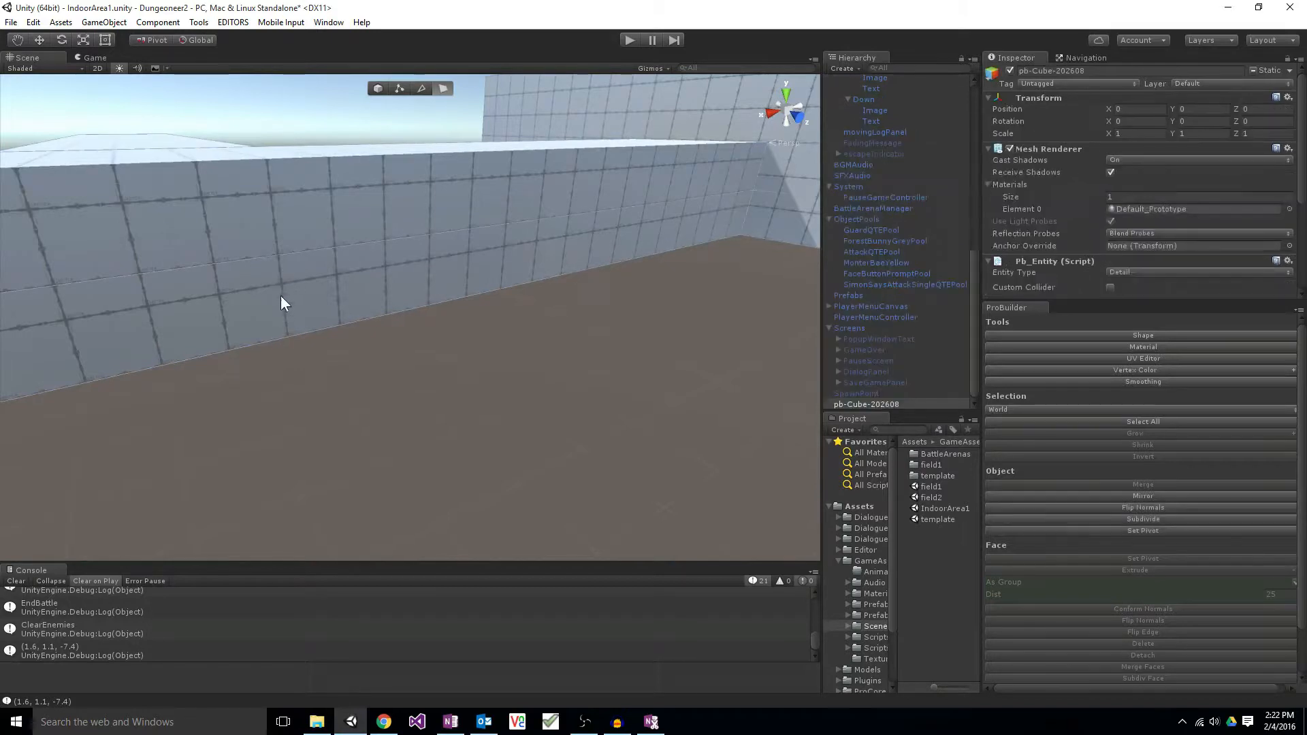
{"action": "left_click", "coordinate": [235, 325]}
{"action": "left_click", "coordinate": [239, 325]}
{"action": "left_click", "coordinate": [480, 195]}
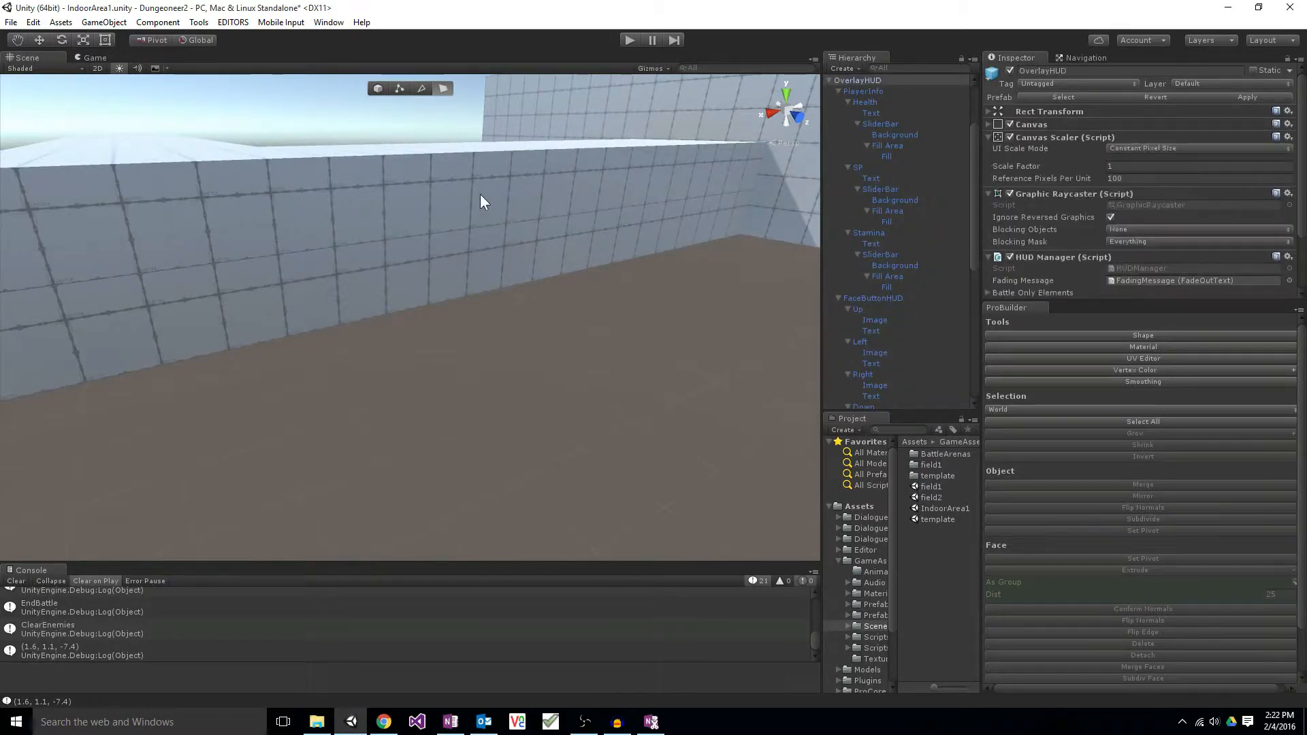
Step: Switch to edge selection and select the horizontal edge along the middle of the corridor's opposite side wall
{"action": "left_click", "coordinate": [421, 89]}
{"action": "left_click", "coordinate": [351, 207]}
{"action": "left_click", "coordinate": [341, 175]}
{"action": "left_click", "coordinate": [342, 177]}
{"action": "left_click", "coordinate": [345, 193]}
{"action": "left_click", "coordinate": [350, 236]}
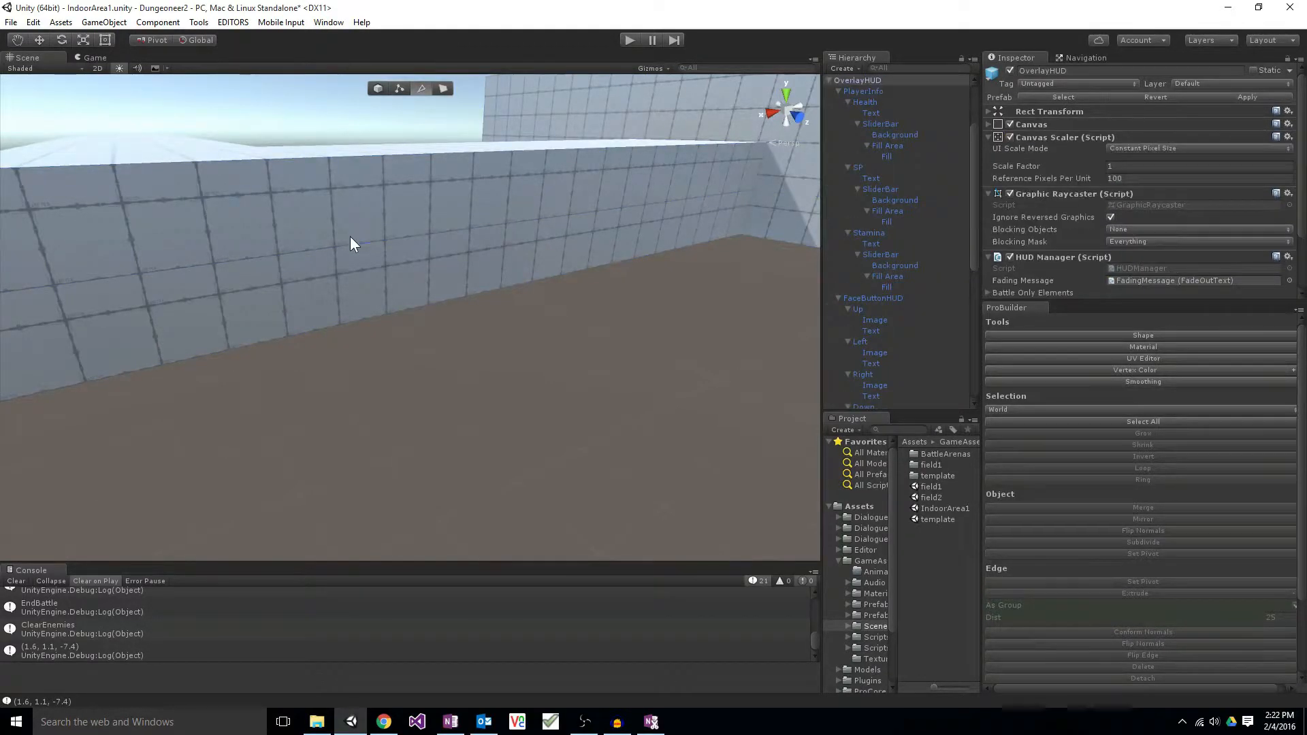
{"action": "left_click", "coordinate": [351, 241]}
{"action": "left_click", "coordinate": [354, 246]}
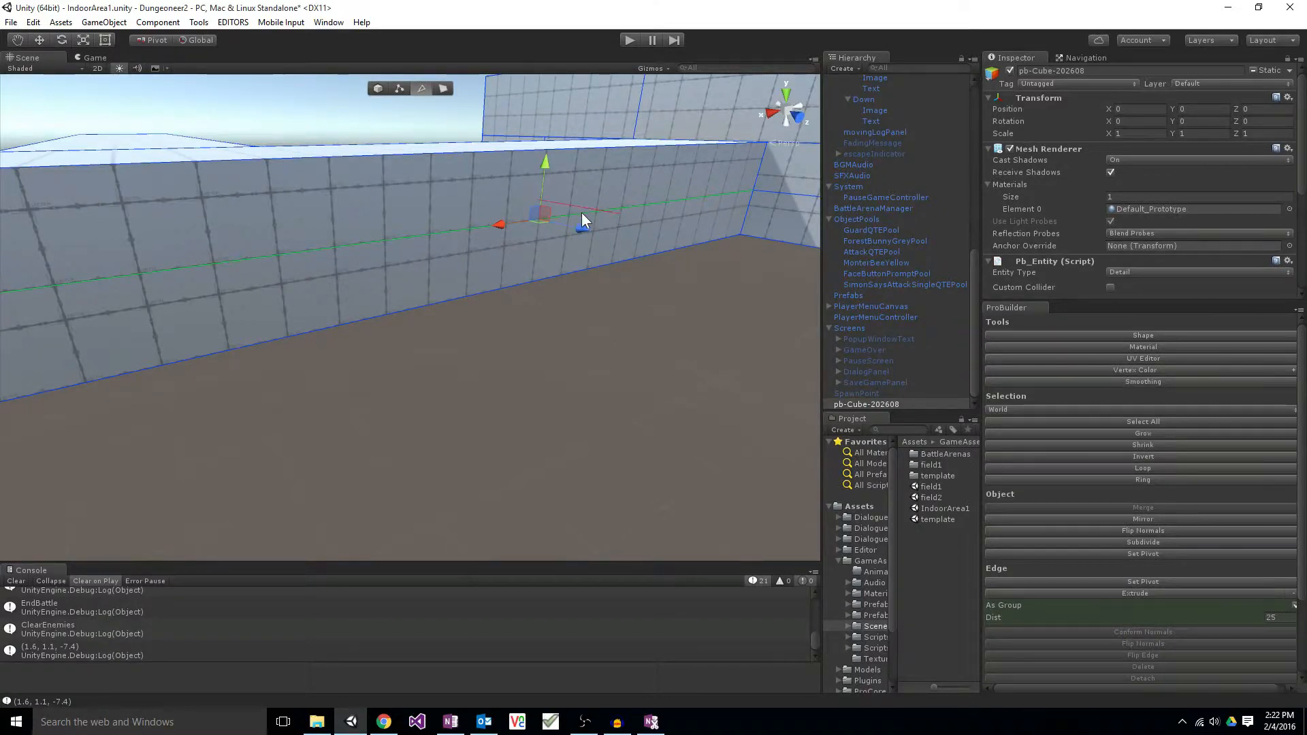
Step: Try to extrude the opposite wall's middle edge outward and undo it
{"action": "left_click_drag", "start_coordinate": [580, 230], "coordinate": [675, 251], "text": "shift"}
{"action": "key", "text": "ctrl+z"}
{"action": "scroll", "coordinate": [1157, 491], "scroll_direction": "down", "scroll_amount": 3}
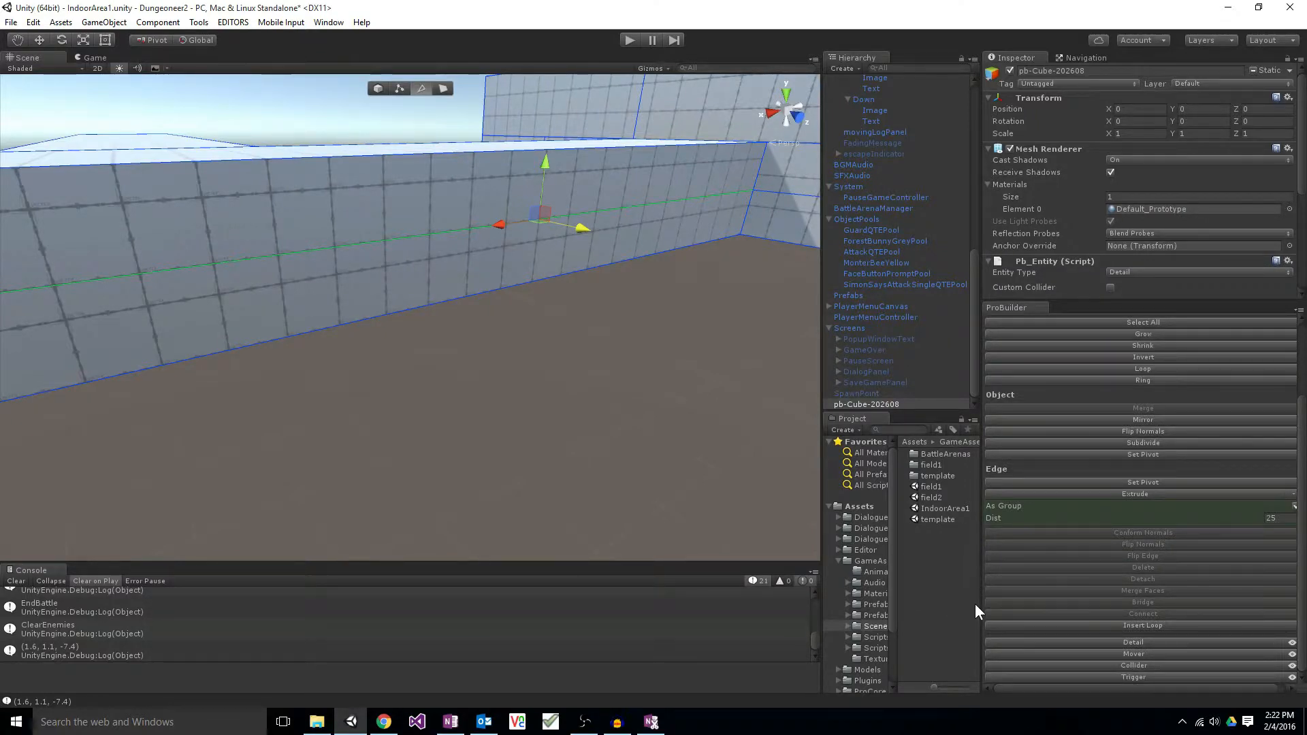
Step: Insert an edge loop across the corridor's side wall from its middle edge and slide it towards the wall's outer end
{"action": "left_click", "coordinate": [1122, 624]}
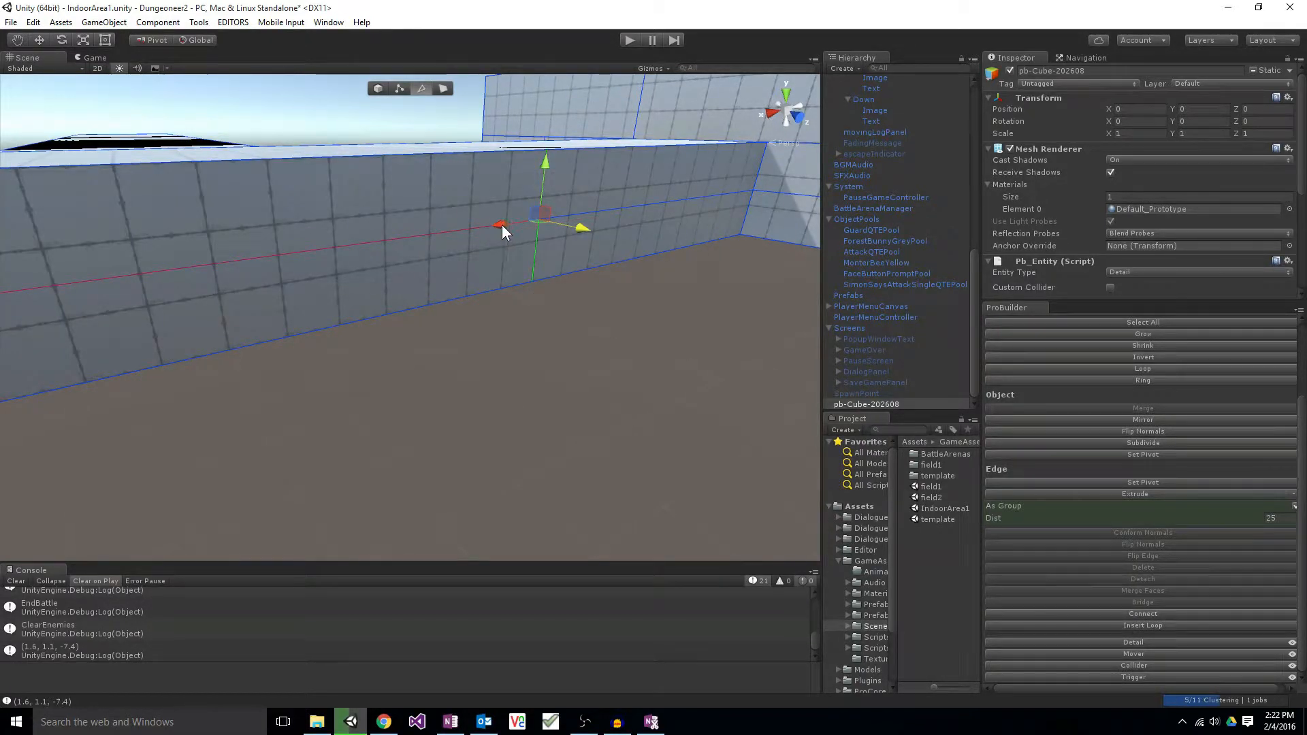
{"action": "left_click_drag", "start_coordinate": [503, 227], "coordinate": [265, 373], "text": "alt"}
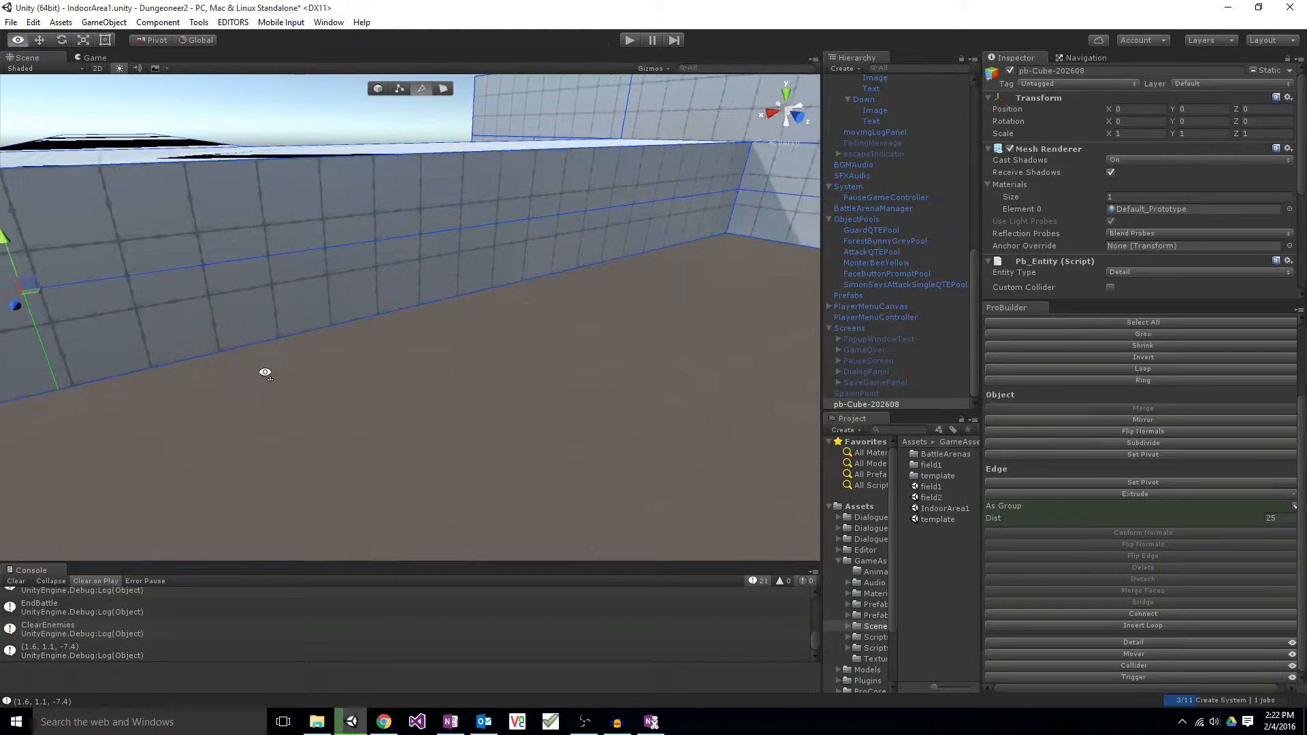
{"action": "right_click_drag", "start_coordinate": [264, 373], "coordinate": [134, 356]}
{"action": "left_click_drag", "start_coordinate": [282, 280], "coordinate": [475, 280]}
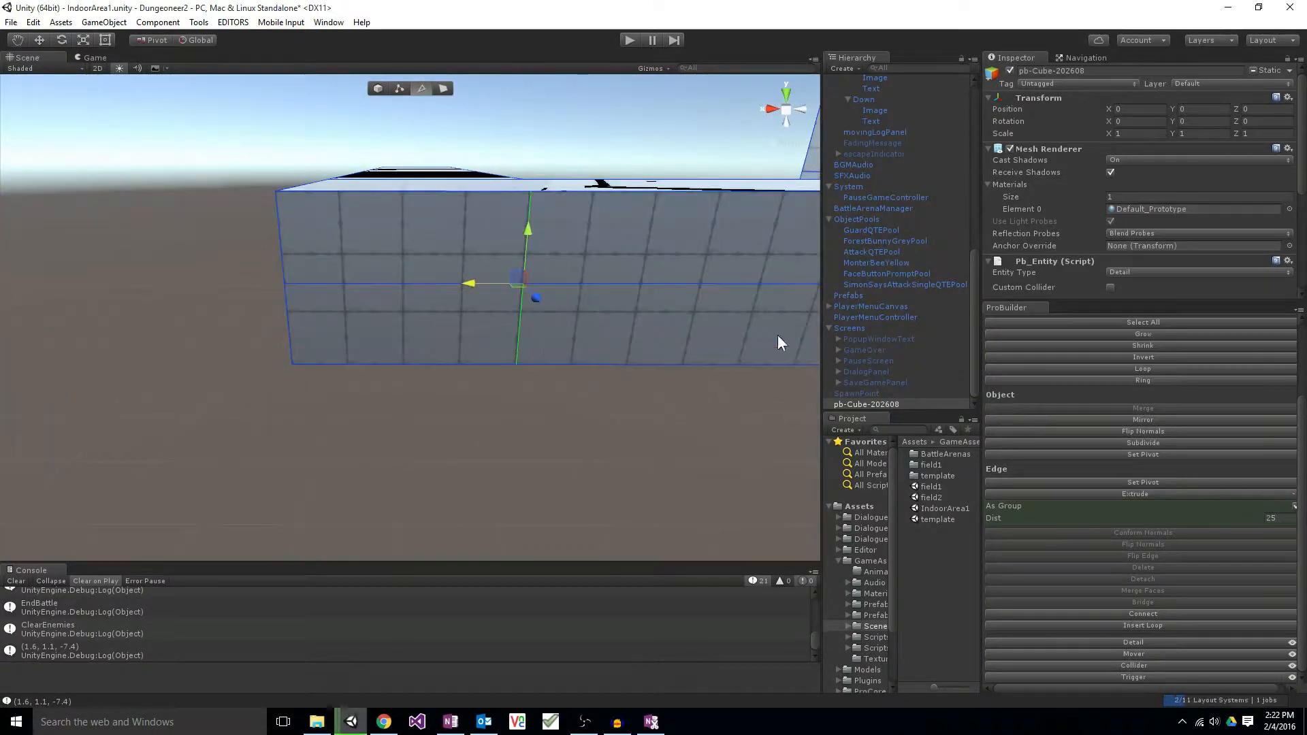
Step: Fine-tune the vertical edge loop's position so it lines up with the fifth grid line from the wall's outer end
{"action": "left_click_drag", "start_coordinate": [778, 335], "coordinate": [653, 371], "text": "alt"}
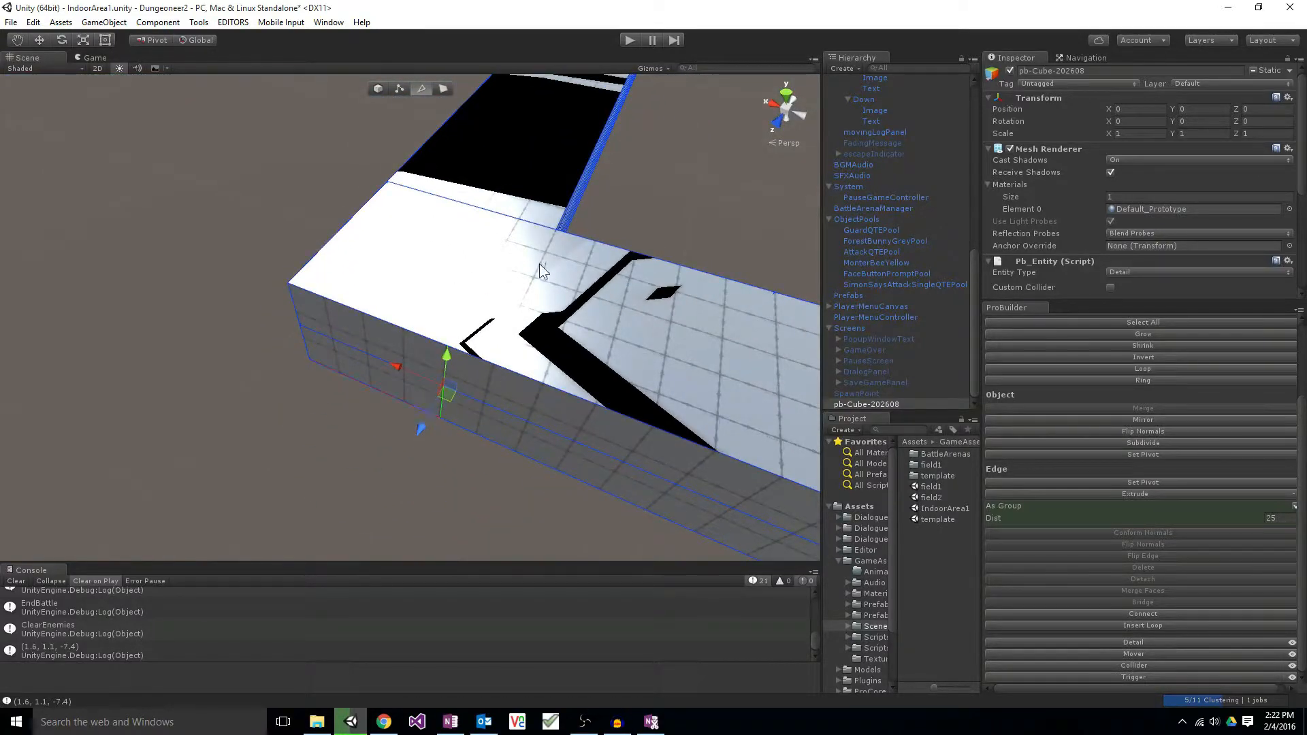
{"action": "left_click_drag", "start_coordinate": [399, 368], "coordinate": [435, 370]}
{"action": "left_click_drag", "start_coordinate": [433, 446], "coordinate": [535, 330], "text": "alt"}
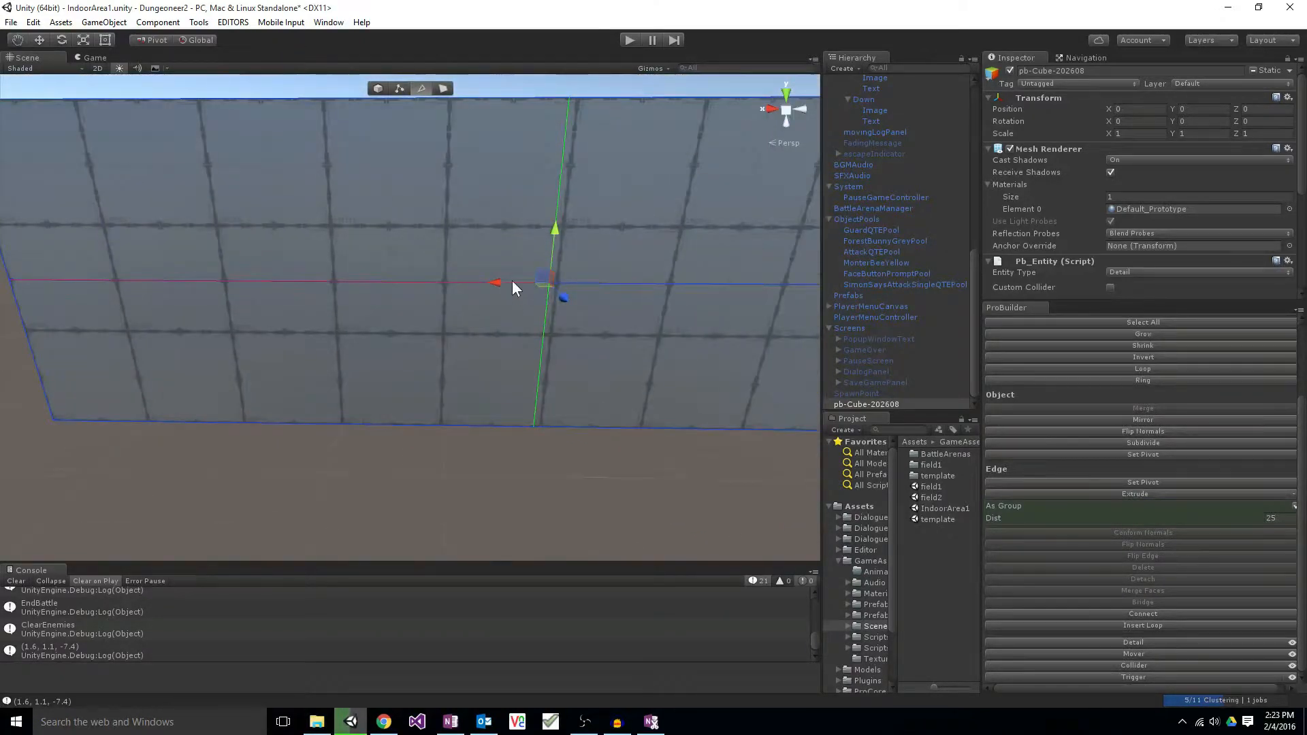
{"action": "left_click_drag", "start_coordinate": [500, 288], "coordinate": [505, 287]}
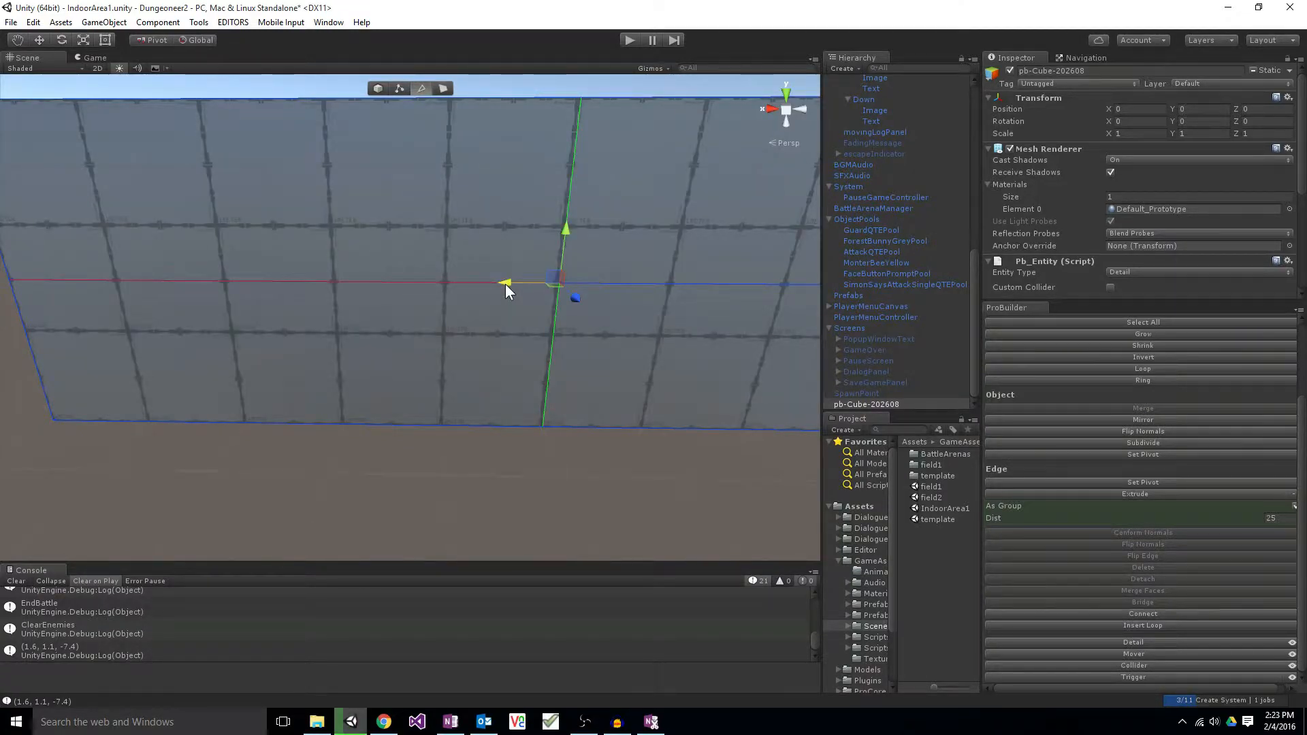
{"action": "left_click", "coordinate": [480, 424]}
{"action": "key", "text": "s"}
{"action": "right_click_drag", "start_coordinate": [482, 470], "coordinate": [480, 425]}
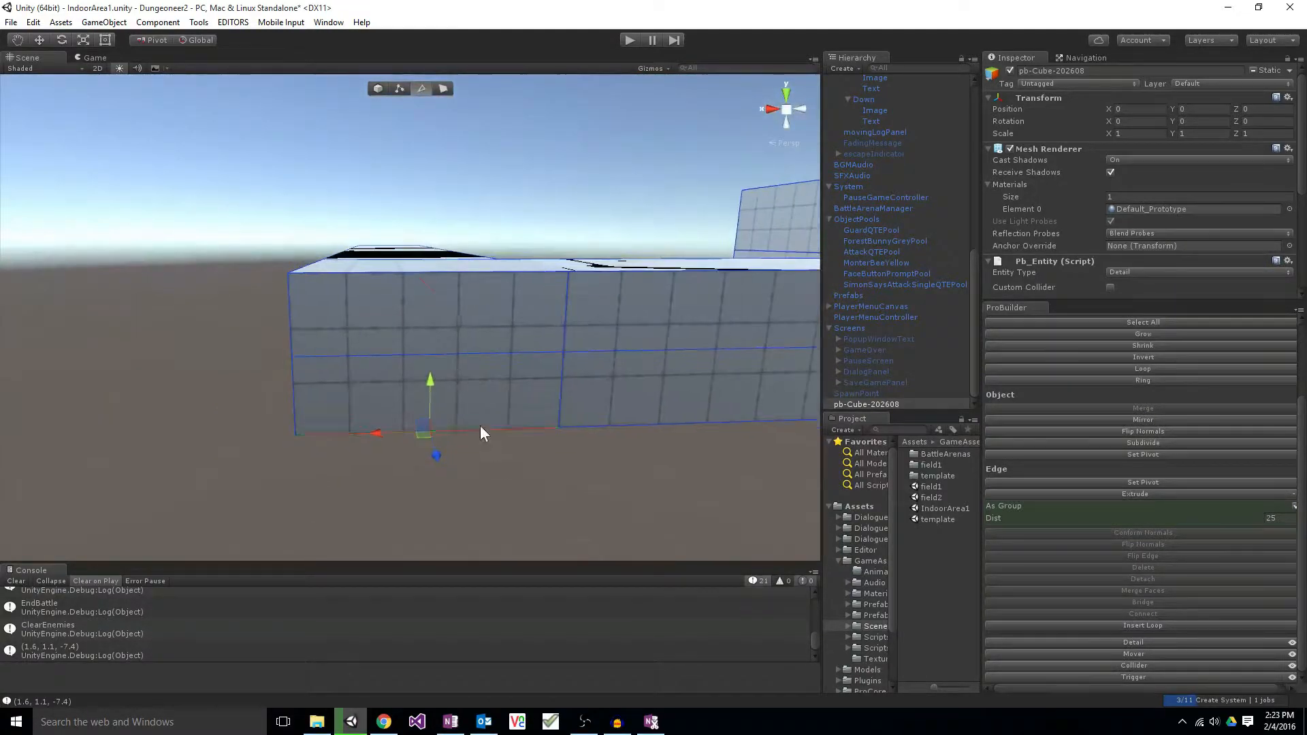
Step: Switch to face selection and select both the upper and lower faces of the side wall's end section
{"action": "left_click", "coordinate": [436, 90]}
{"action": "left_click", "coordinate": [463, 341]}
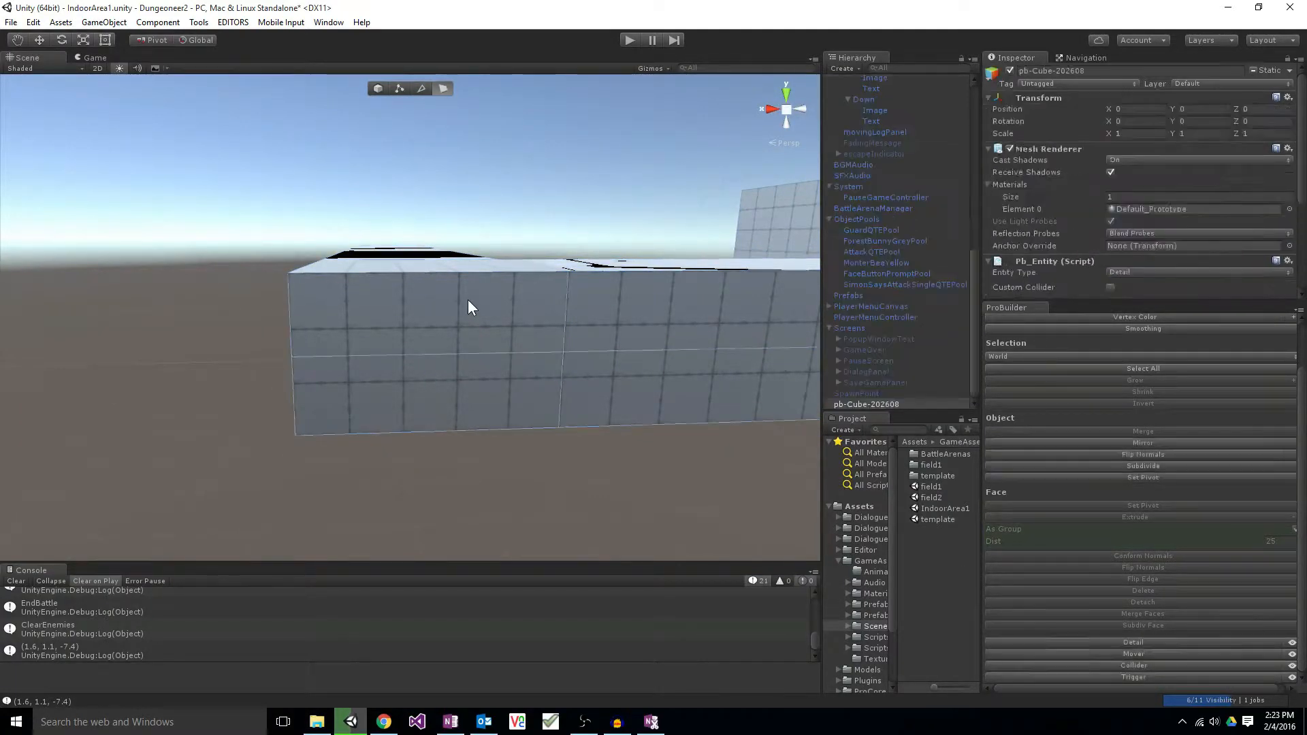
{"action": "right_click_drag", "start_coordinate": [684, 307], "coordinate": [650, 429]}
{"action": "key", "text": "e"}
{"action": "left_click", "coordinate": [577, 309]}
{"action": "double_click", "coordinate": [531, 287]}
{"action": "right_click_drag", "start_coordinate": [530, 287], "coordinate": [663, 292]}
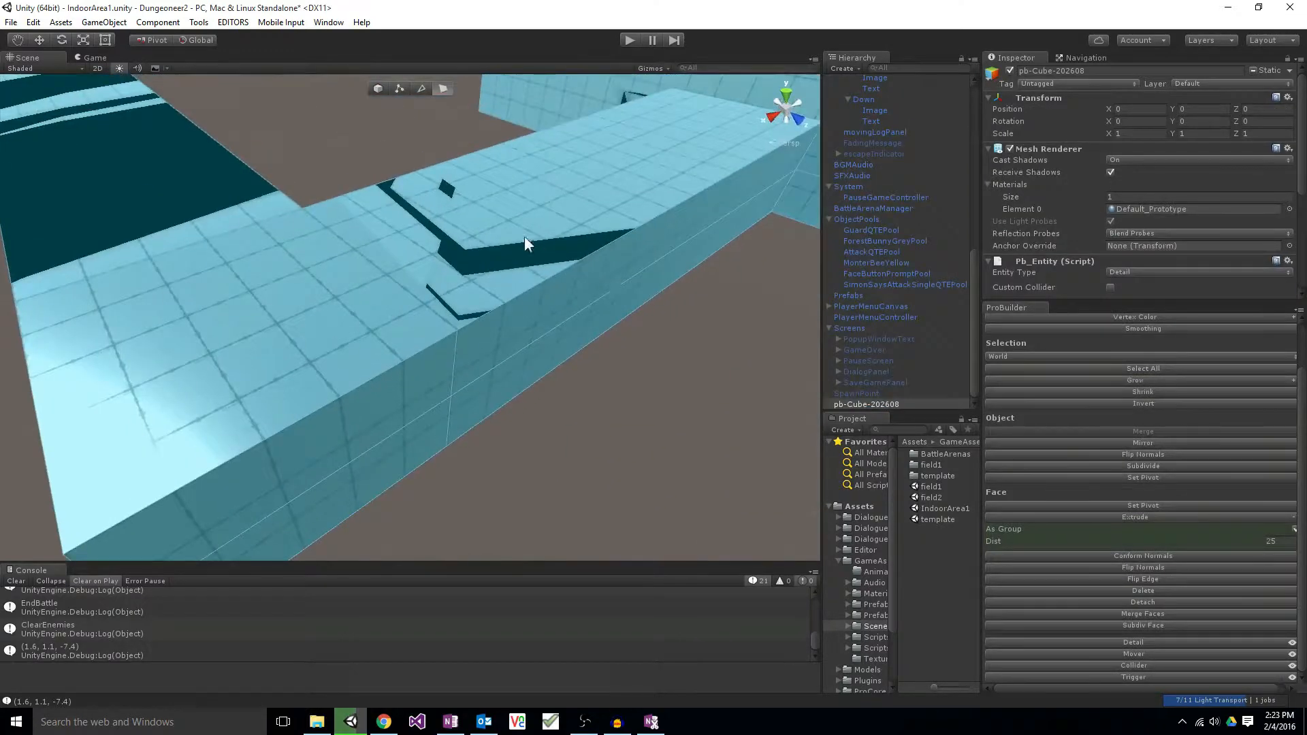
{"action": "left_click", "coordinate": [520, 240]}
{"action": "left_click", "coordinate": [386, 410]}
{"action": "left_click", "coordinate": [406, 463], "text": "shift"}
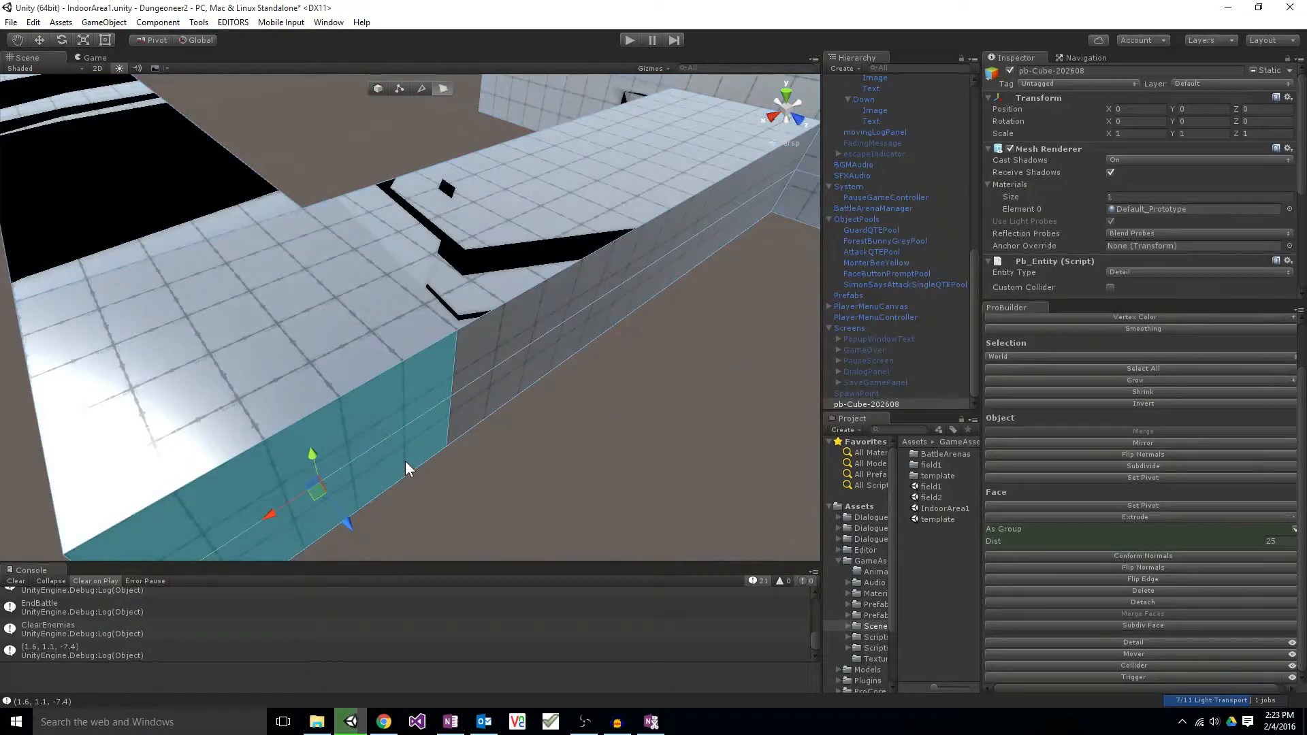
Step: Merge the stacked face strips on the connecting corridor's side wall, on the section nearest the large block
{"action": "right_click_drag", "start_coordinate": [531, 470], "coordinate": [557, 466]}
{"action": "key", "text": "s"}
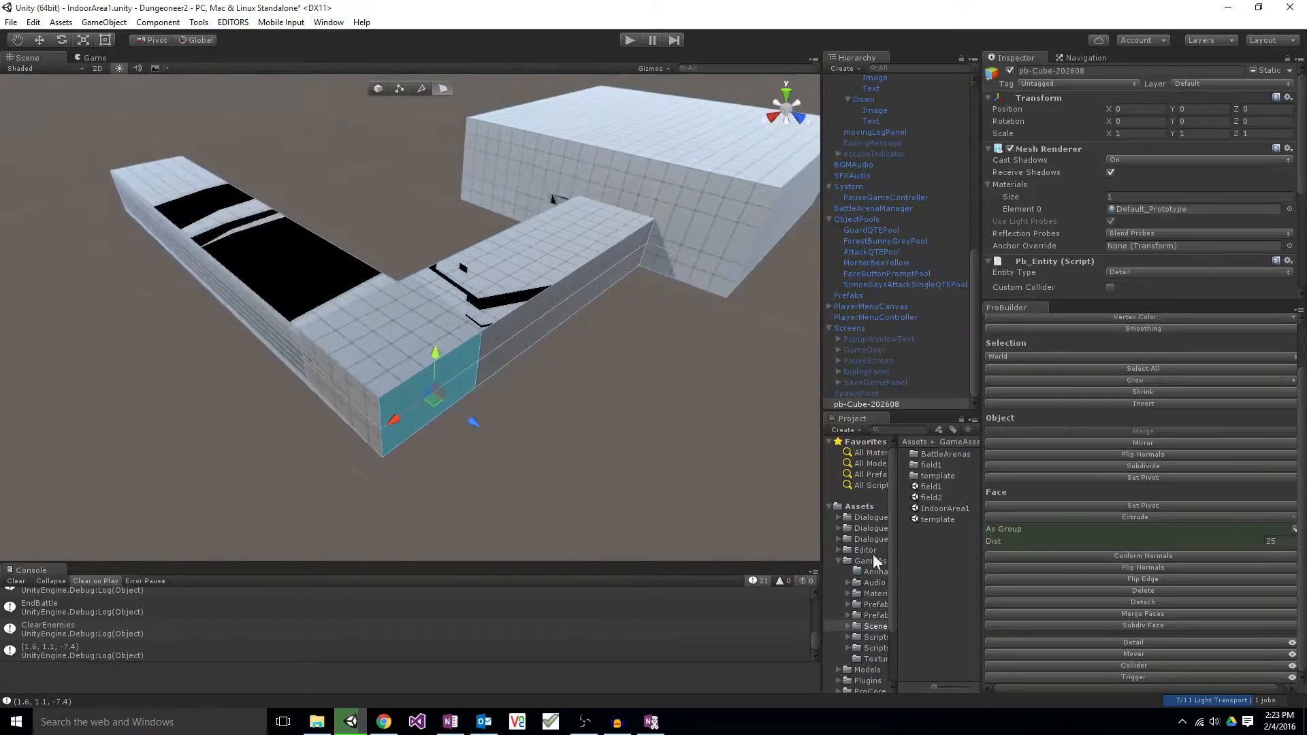
{"action": "left_click", "coordinate": [1239, 517]}
{"action": "key", "text": "w"}
{"action": "right_click_drag", "start_coordinate": [496, 418], "coordinate": [1059, 332]}
{"action": "right_click_drag", "start_coordinate": [588, 383], "coordinate": [353, 319]}
{"action": "left_click", "coordinate": [355, 319]}
{"action": "left_click", "coordinate": [362, 362], "text": "shift"}
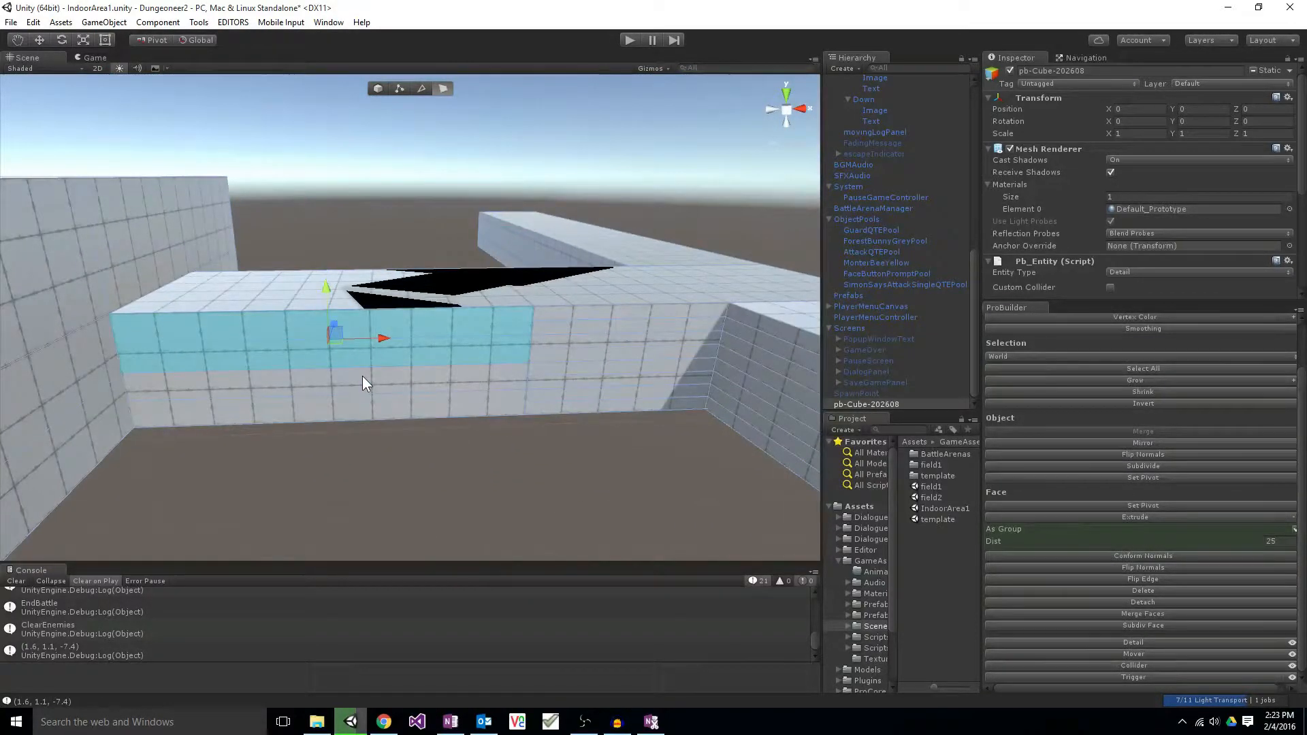
{"action": "left_click", "coordinate": [365, 398], "text": "shift"}
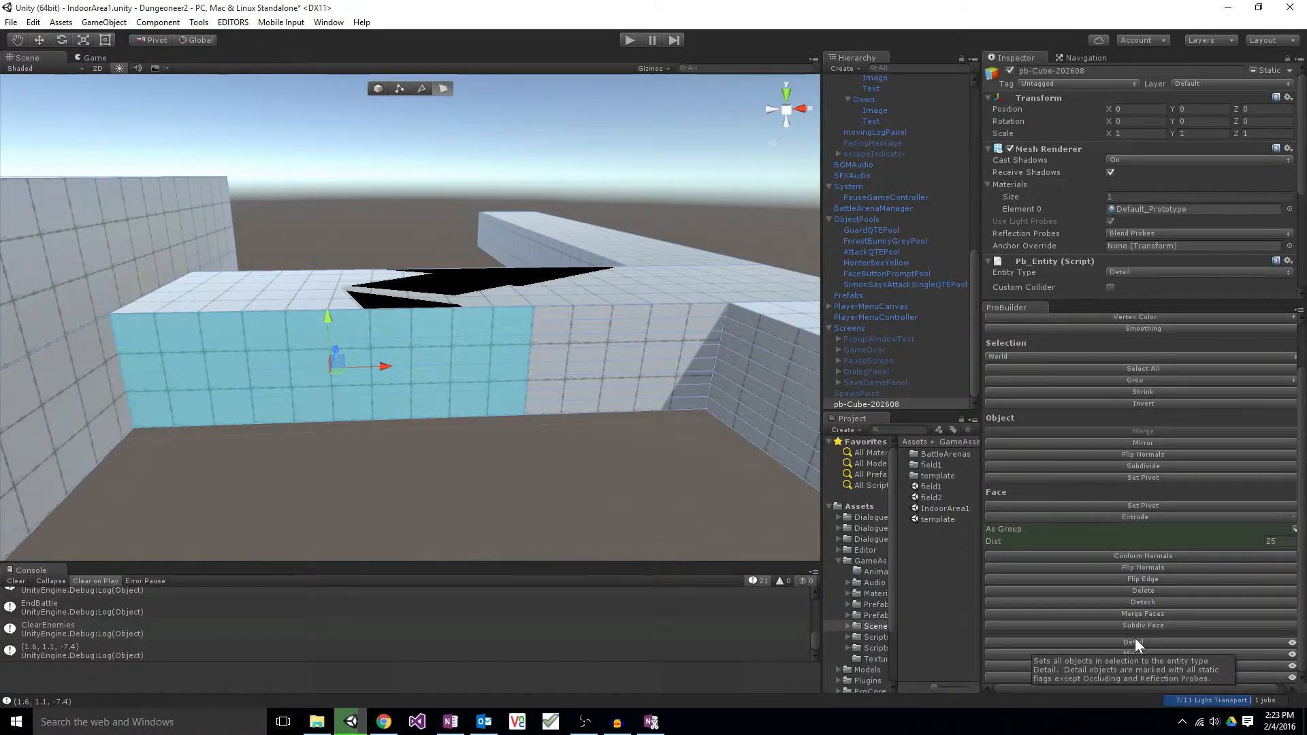
{"action": "left_click", "coordinate": [1126, 612]}
Step: Merge the stacked face strips on the connecting corridor's remaining side wall section beside the junction with the long corridor
{"action": "left_click", "coordinate": [610, 315]}
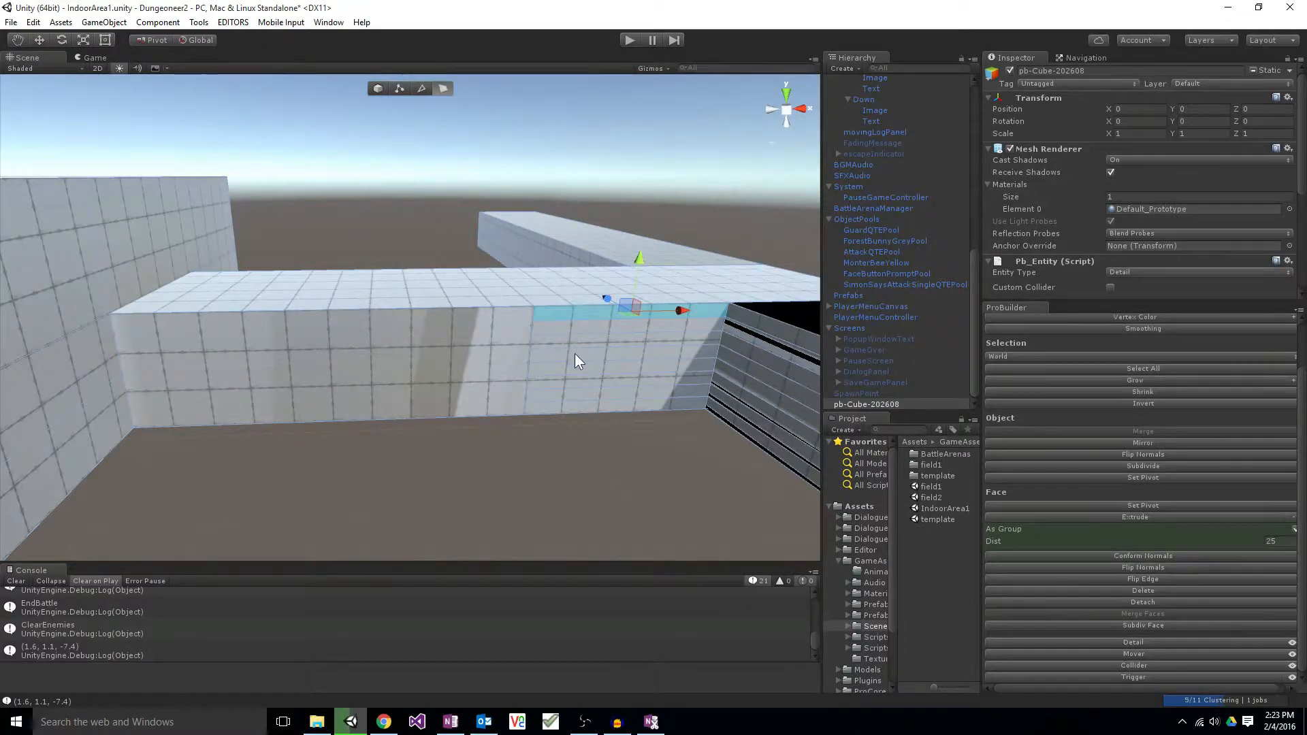
{"action": "left_click", "coordinate": [593, 331], "text": "shift"}
{"action": "left_click", "coordinate": [597, 341], "text": "shift"}
{"action": "left_click", "coordinate": [597, 358], "text": "shift"}
{"action": "left_click", "coordinate": [597, 366], "text": "shift"}
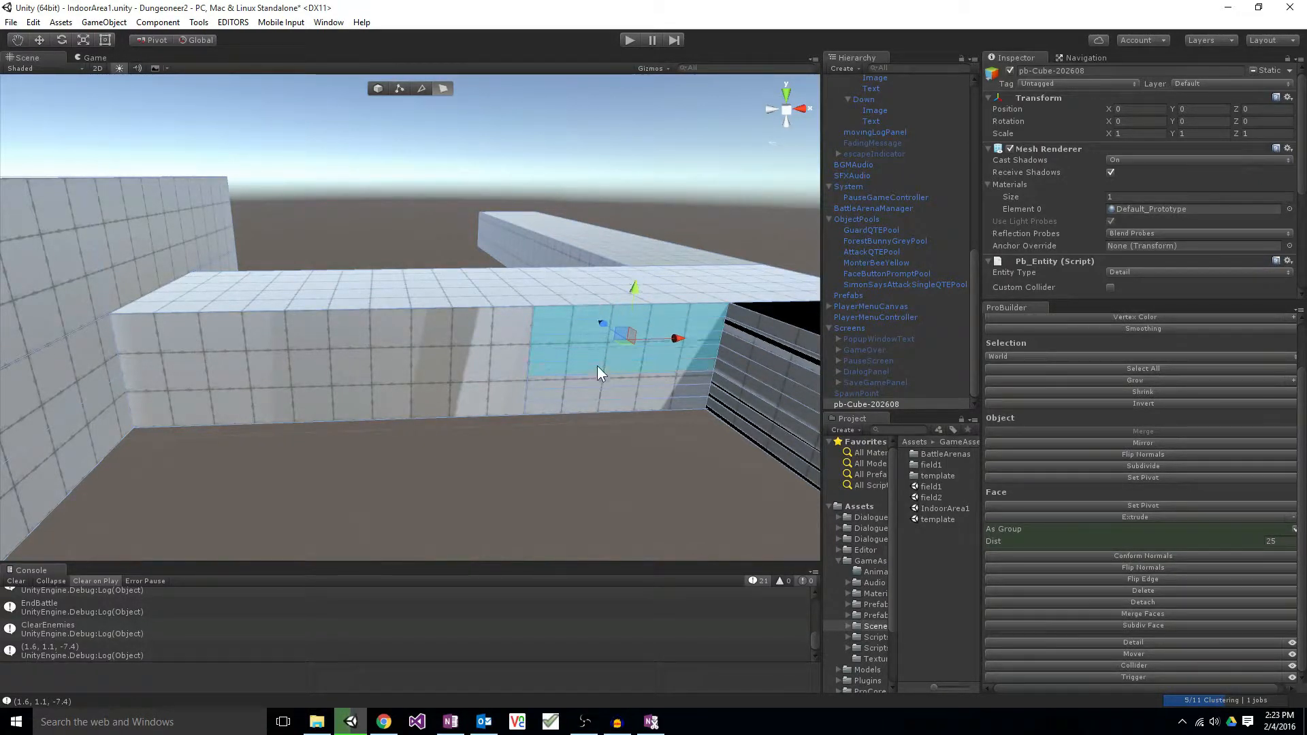
{"action": "left_click", "coordinate": [598, 382], "text": "shift"}
{"action": "left_click", "coordinate": [592, 405], "text": "shift"}
{"action": "left_click", "coordinate": [592, 411], "text": "shift"}
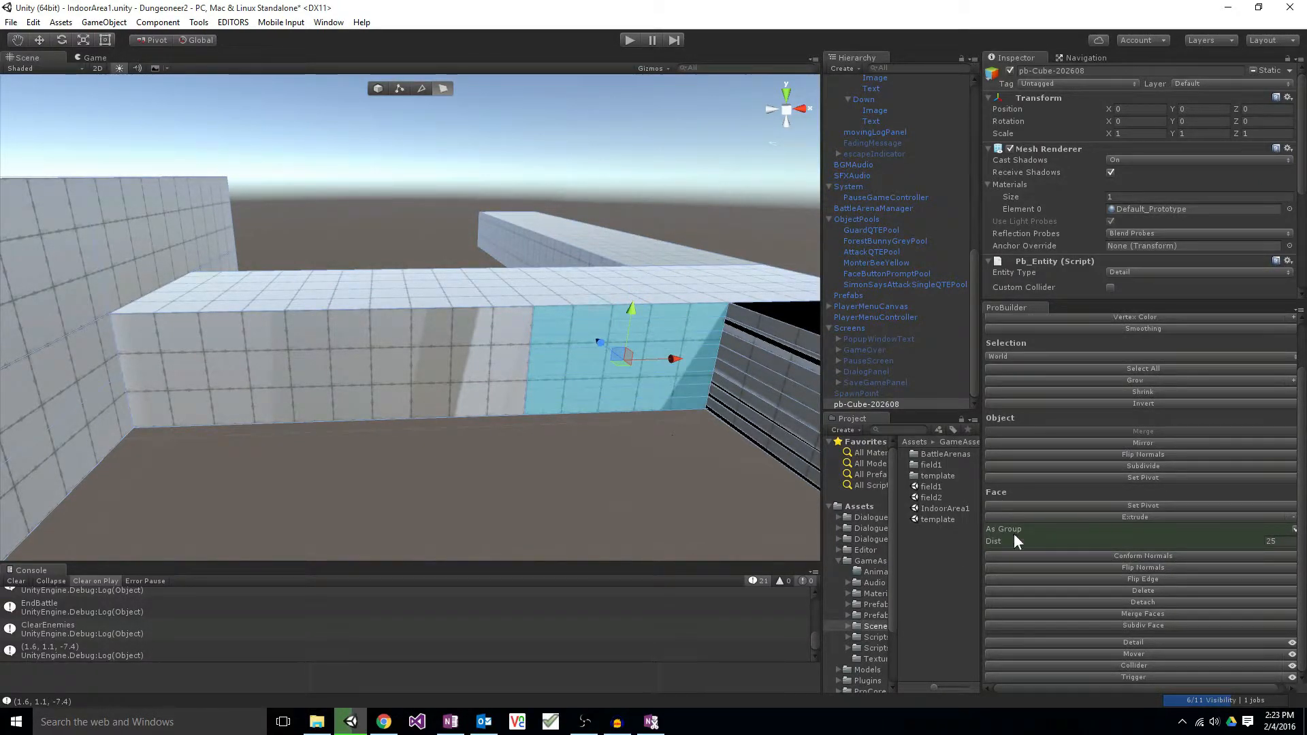
{"action": "left_click", "coordinate": [1140, 612]}
Step: Merge the stacked face strips on the long corridor's inner side wall next to the junction into one face
{"action": "left_click_drag", "start_coordinate": [570, 484], "coordinate": [800, 468], "text": "alt"}
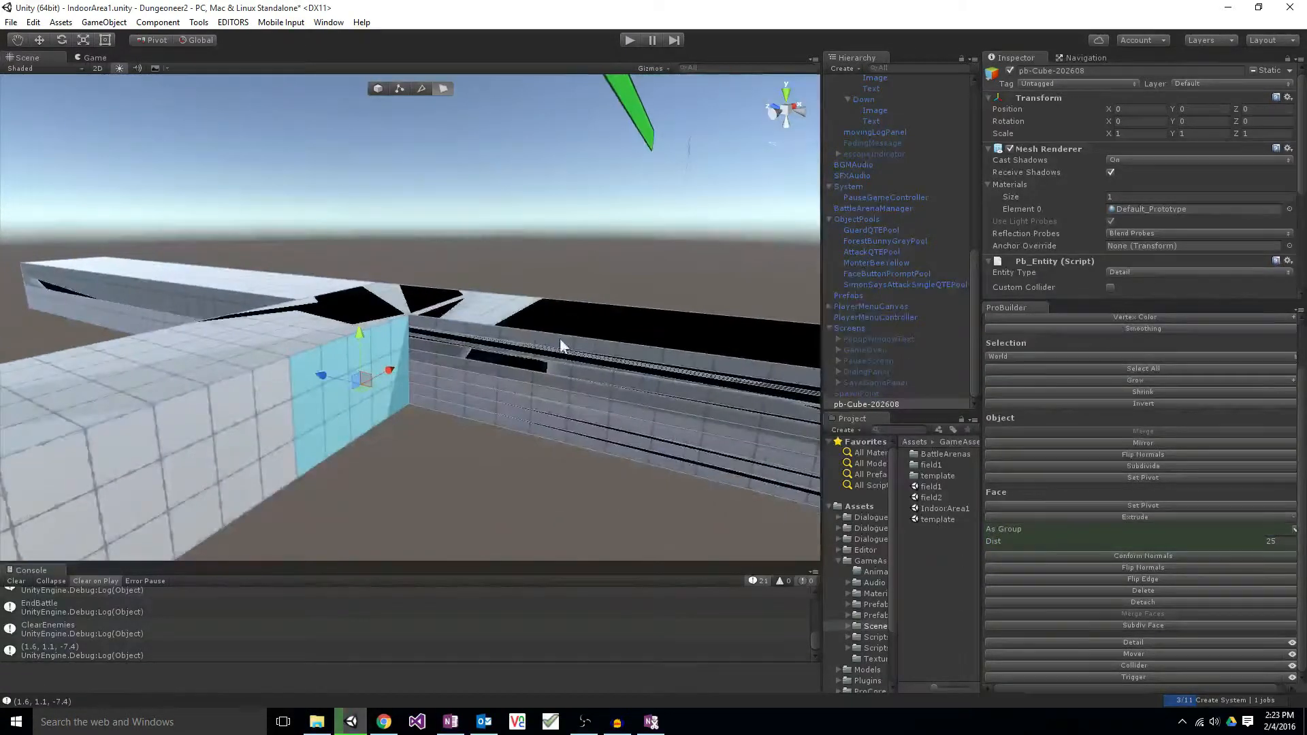
{"action": "left_click", "coordinate": [538, 341]}
{"action": "left_click", "coordinate": [544, 355], "text": "shift"}
{"action": "left_click", "coordinate": [553, 367], "text": "shift"}
{"action": "left_click", "coordinate": [556, 378], "text": "shift"}
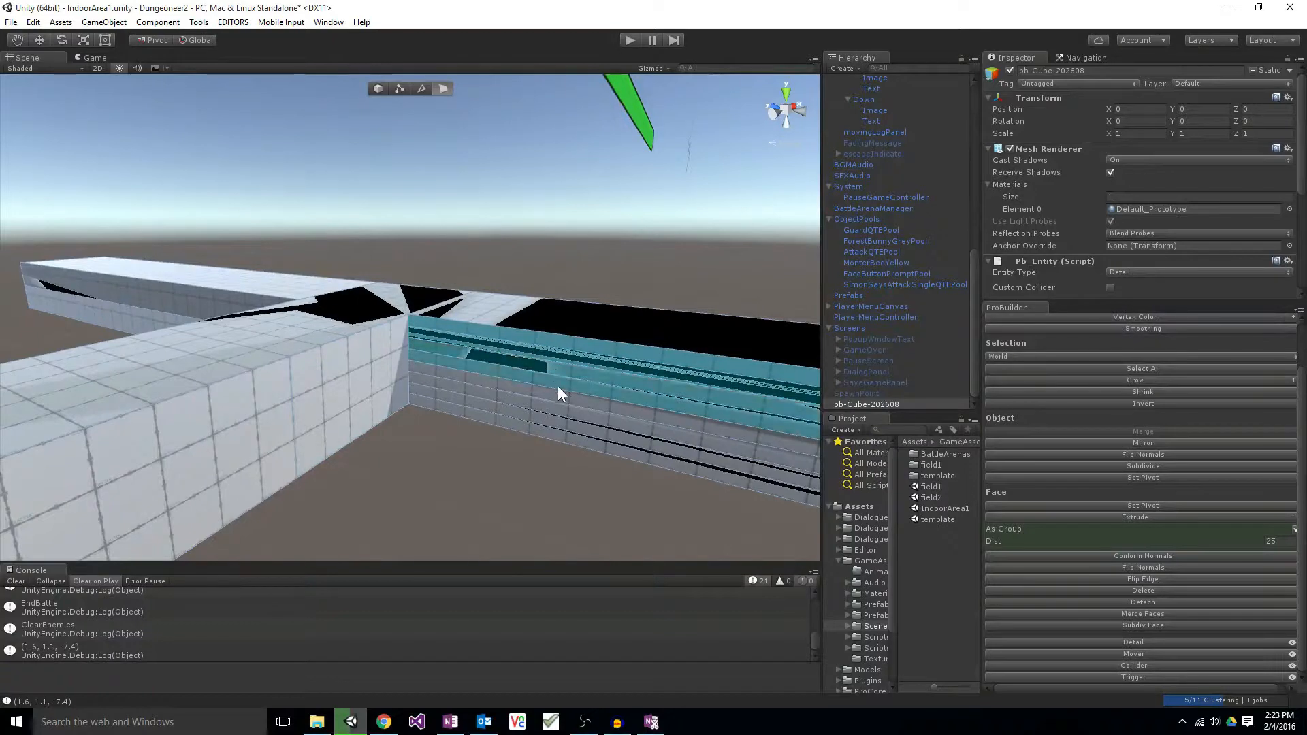
{"action": "left_click", "coordinate": [560, 398], "text": "shift"}
{"action": "left_click", "coordinate": [561, 417], "text": "shift"}
{"action": "left_click", "coordinate": [560, 435], "text": "shift"}
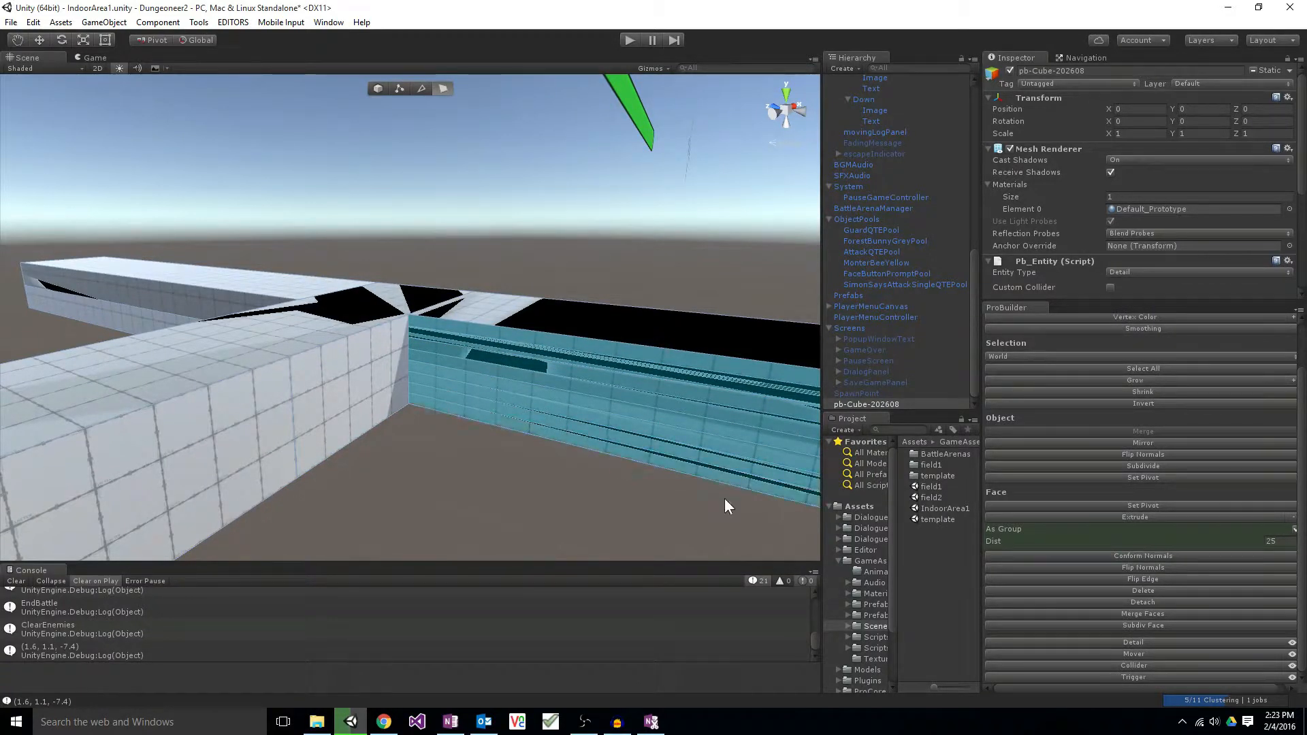
{"action": "left_click", "coordinate": [1125, 603]}
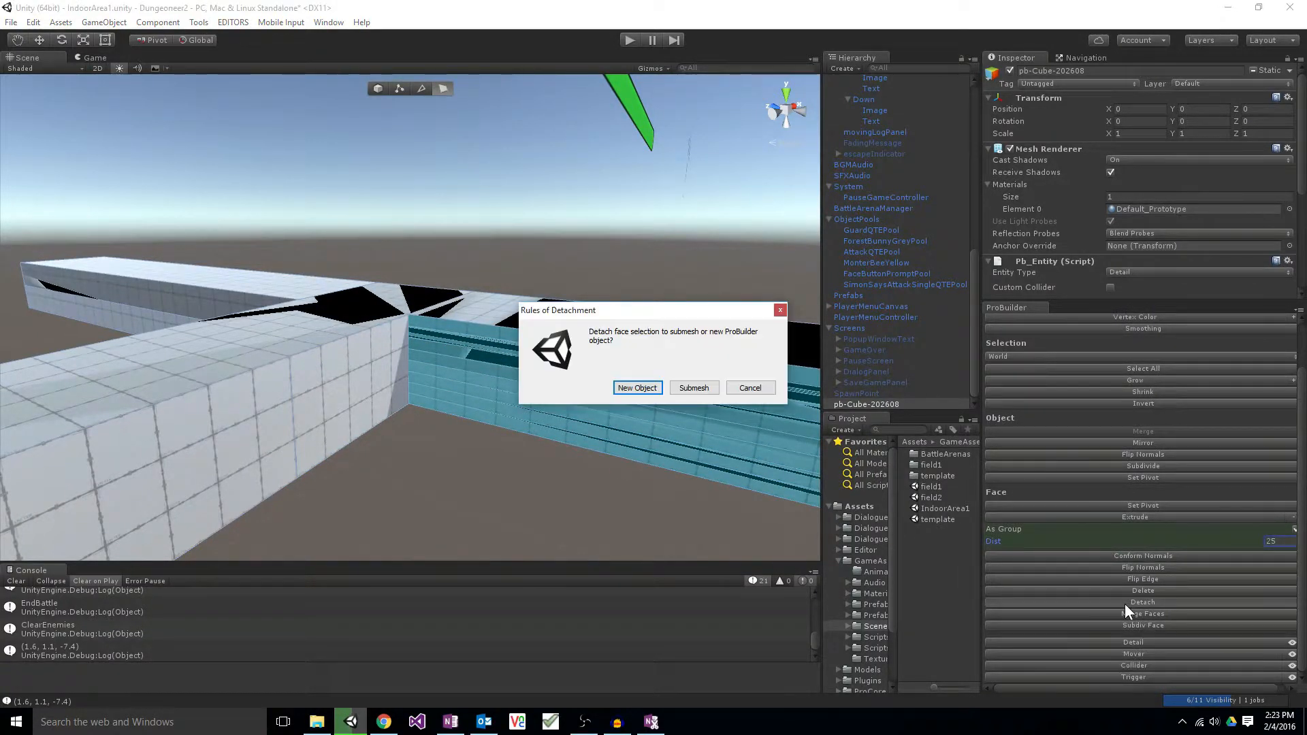
{"action": "key", "text": "Escape"}
{"action": "left_click", "coordinate": [1119, 612]}
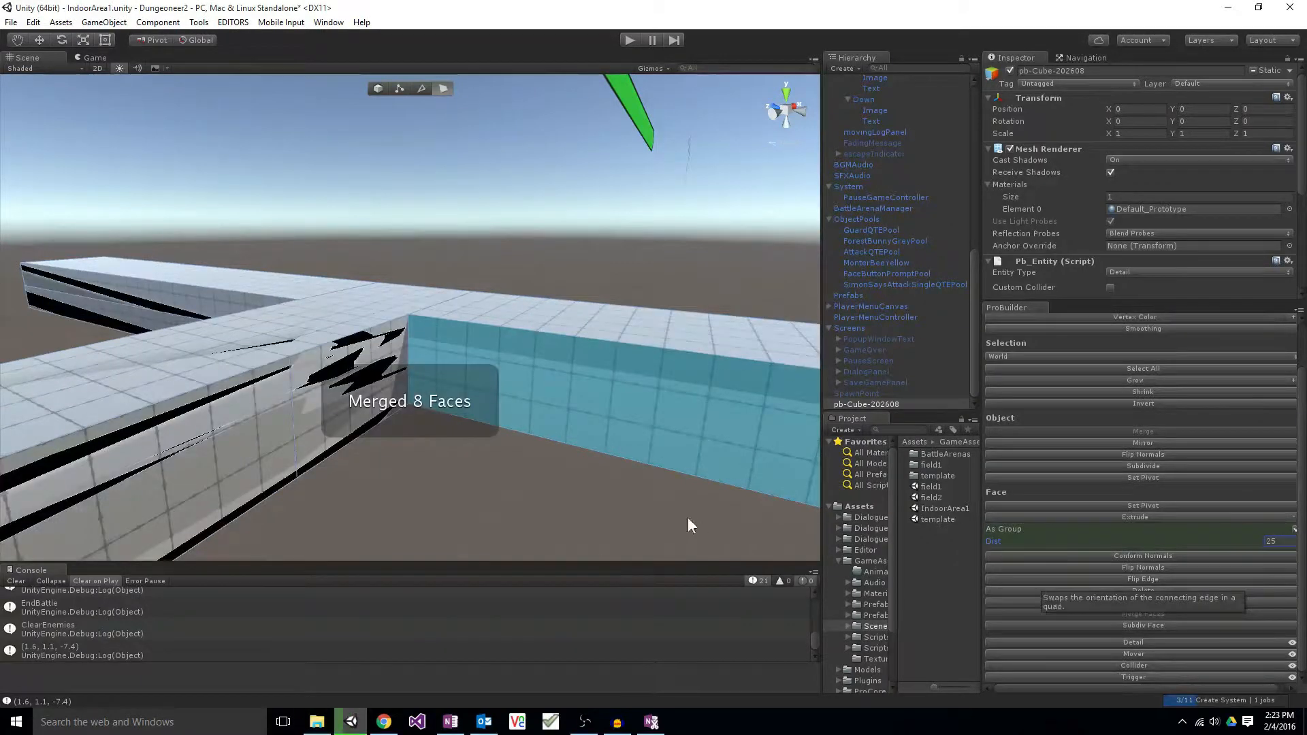
Step: Merge all the stacked face strips on the long corridor's end wall into one face
{"action": "right_click_drag", "start_coordinate": [689, 525], "coordinate": [391, 436]}
{"action": "left_click", "coordinate": [390, 402]}
{"action": "left_click", "coordinate": [389, 412], "text": "shift"}
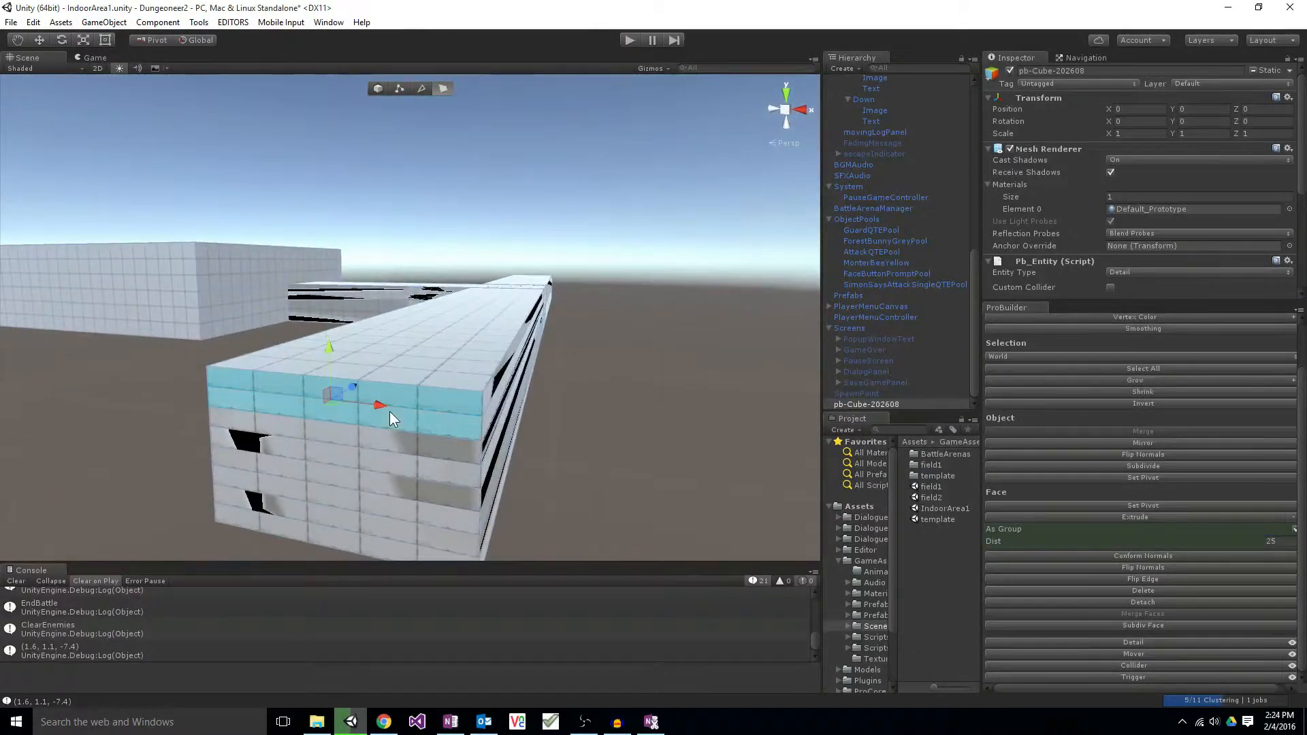
{"action": "left_click", "coordinate": [396, 447], "text": "shift"}
{"action": "left_click", "coordinate": [388, 470], "text": "shift"}
{"action": "left_click", "coordinate": [390, 490], "text": "shift"}
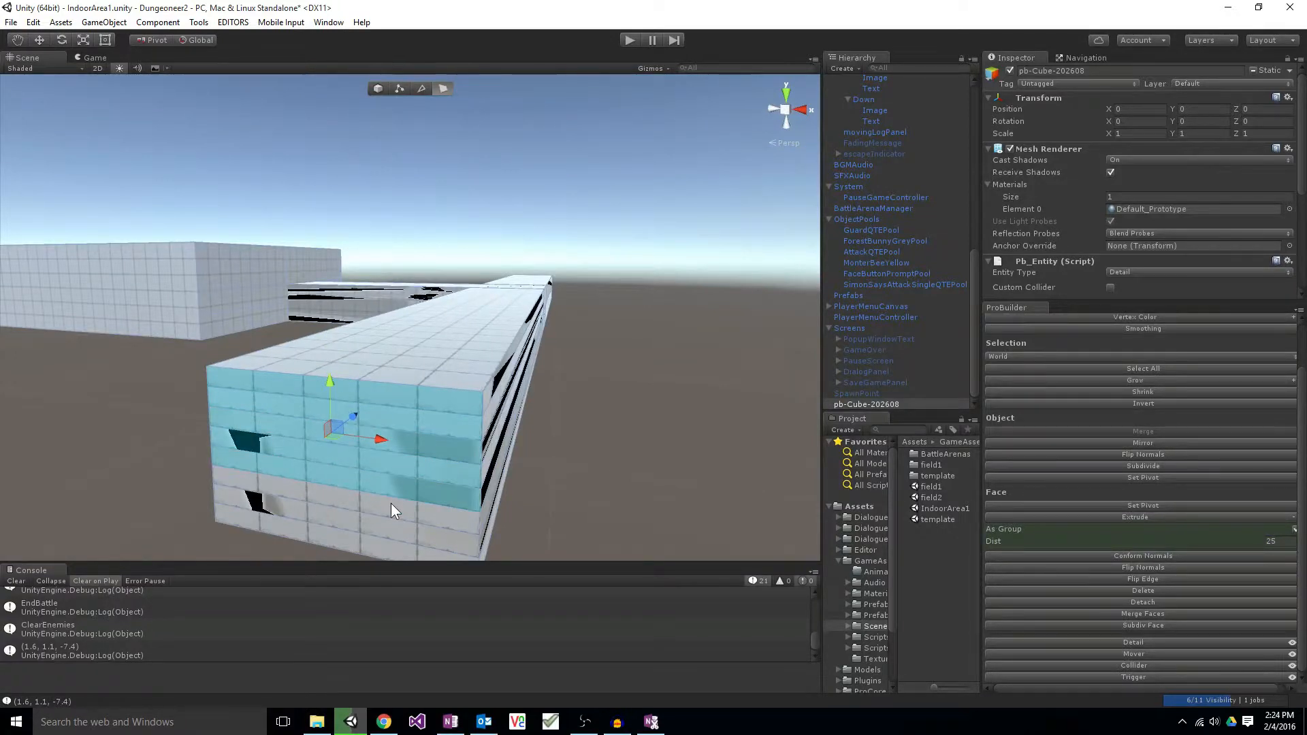
{"action": "left_click", "coordinate": [391, 505], "text": "shift"}
{"action": "left_click", "coordinate": [388, 528], "text": "shift"}
{"action": "left_click", "coordinate": [386, 541], "text": "shift"}
{"action": "left_click", "coordinate": [994, 547]}
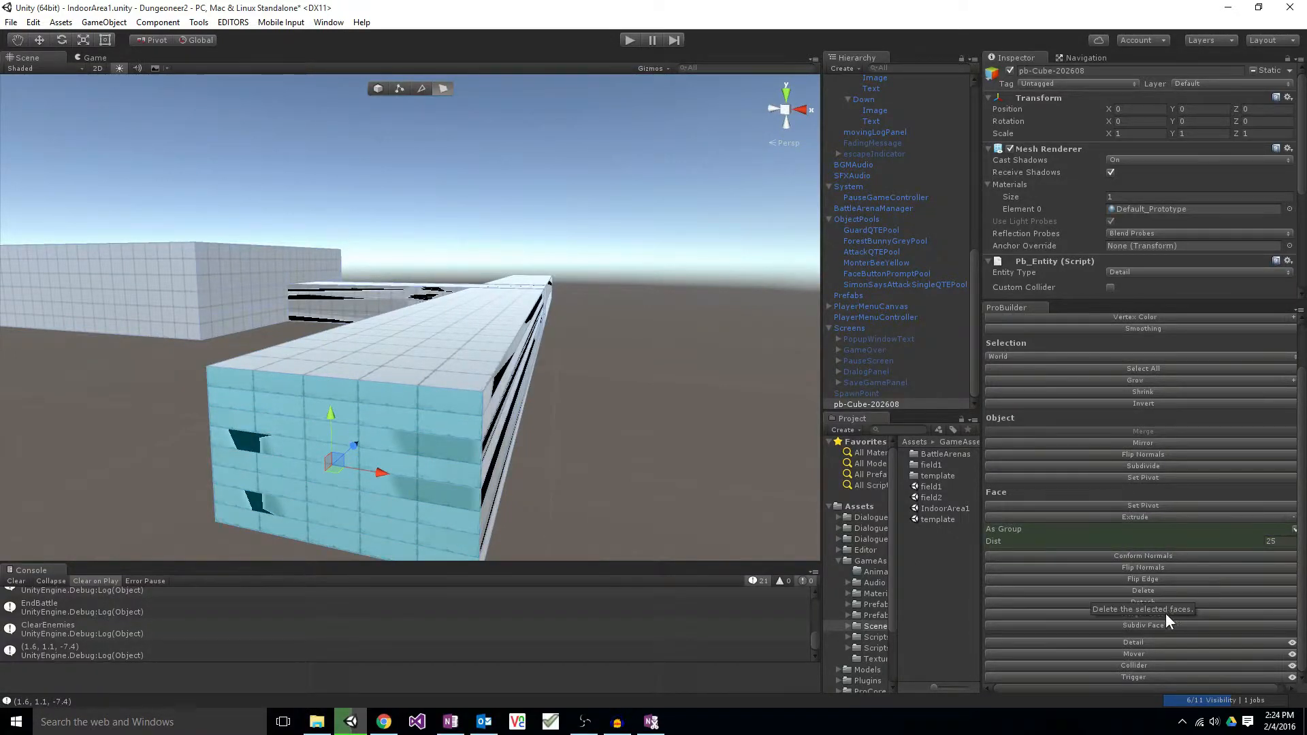
{"action": "left_click", "coordinate": [1142, 614]}
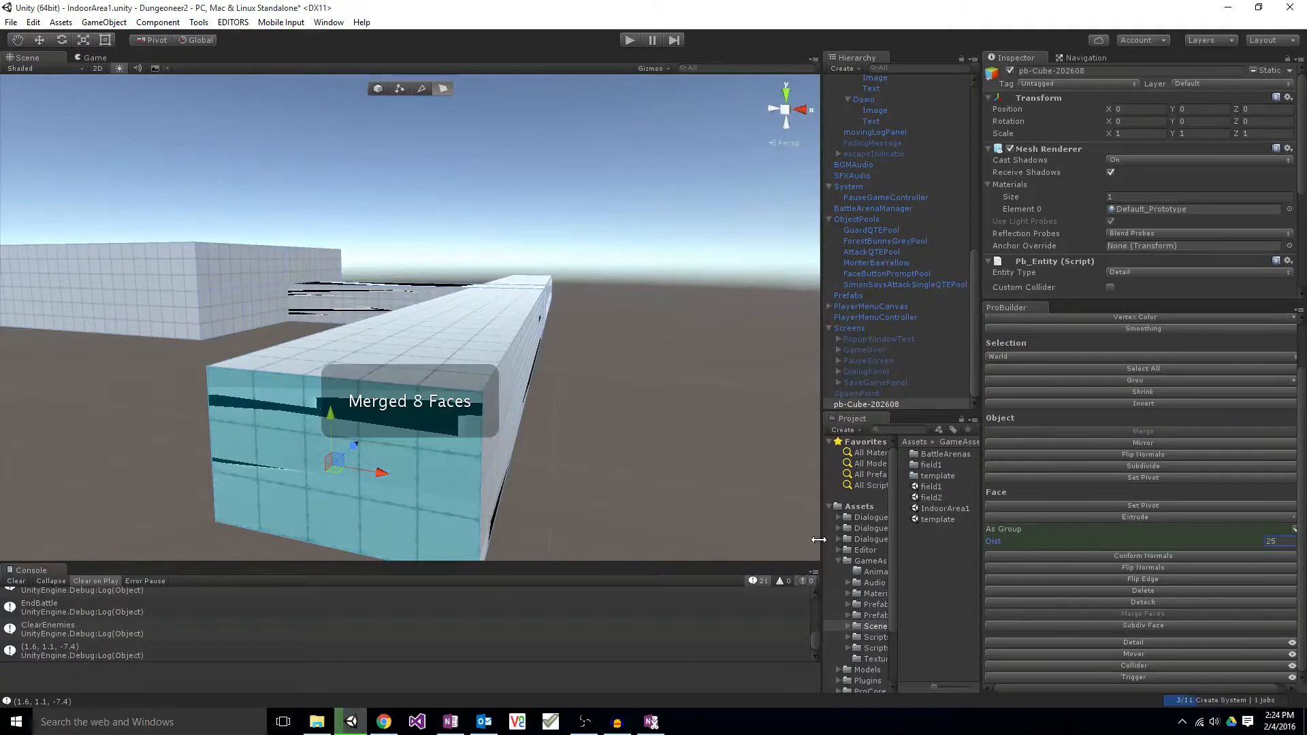
Step: Merge all the stacked face strips along the long corridor's outer side wall into one face
{"action": "left_click_drag", "start_coordinate": [763, 456], "coordinate": [472, 348], "text": "alt"}
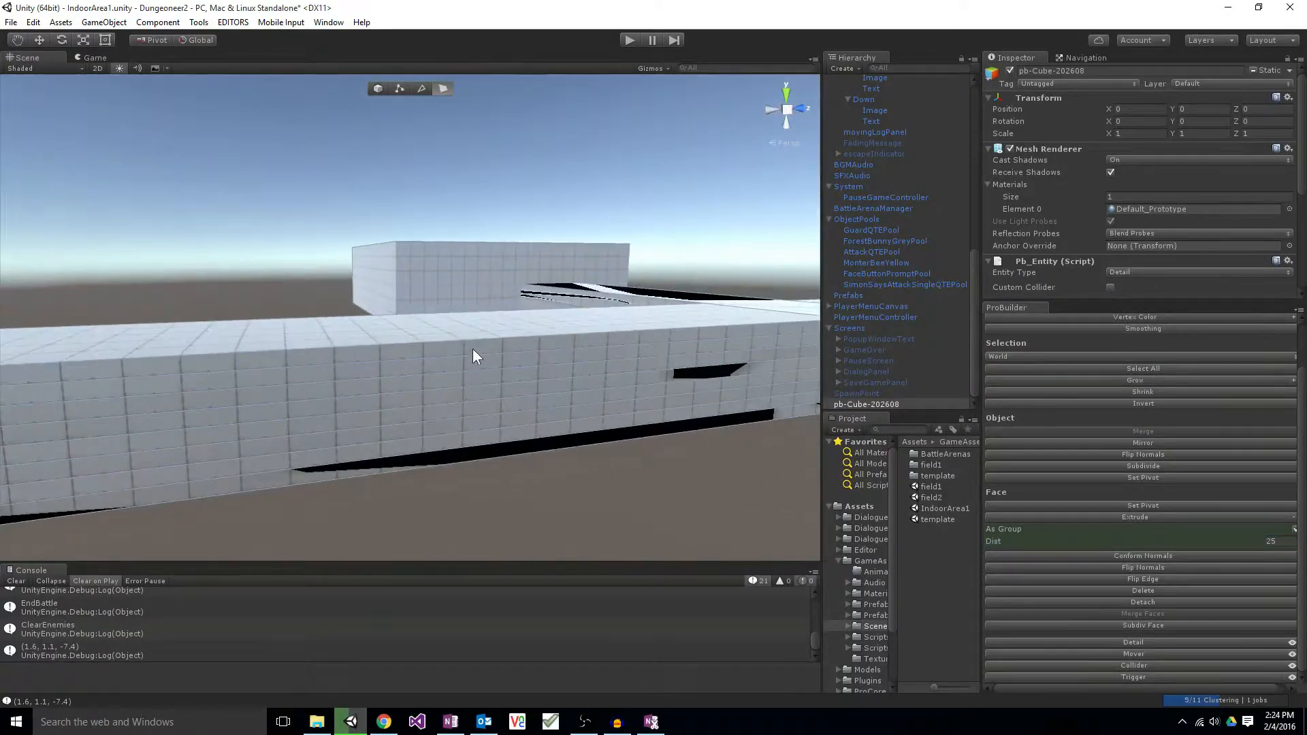
{"action": "left_click", "coordinate": [473, 352]}
{"action": "left_click", "coordinate": [469, 371], "text": "shift"}
{"action": "left_click", "coordinate": [467, 379], "text": "shift"}
{"action": "left_click", "coordinate": [467, 392], "text": "shift"}
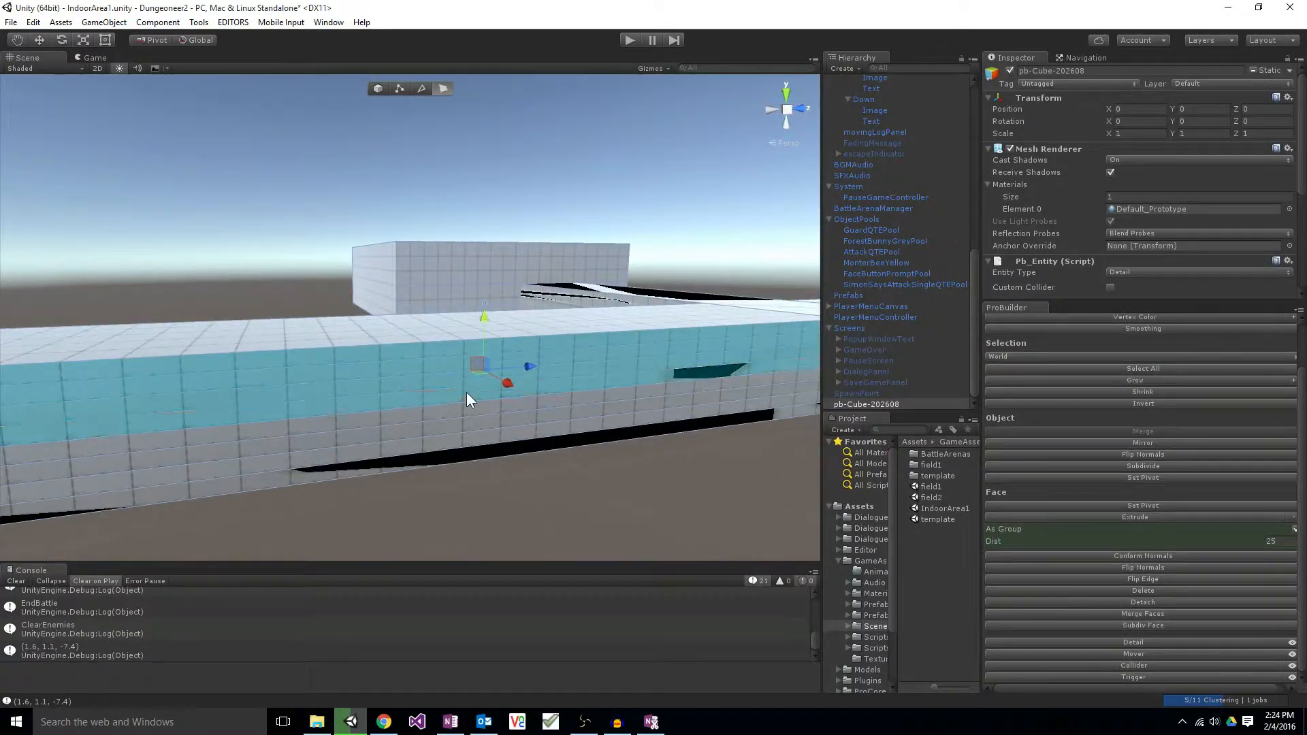
{"action": "left_click", "coordinate": [463, 411], "text": "shift"}
{"action": "left_click", "coordinate": [456, 439], "text": "shift"}
{"action": "left_click", "coordinate": [455, 450], "text": "shift"}
{"action": "left_click", "coordinate": [454, 455], "text": "shift"}
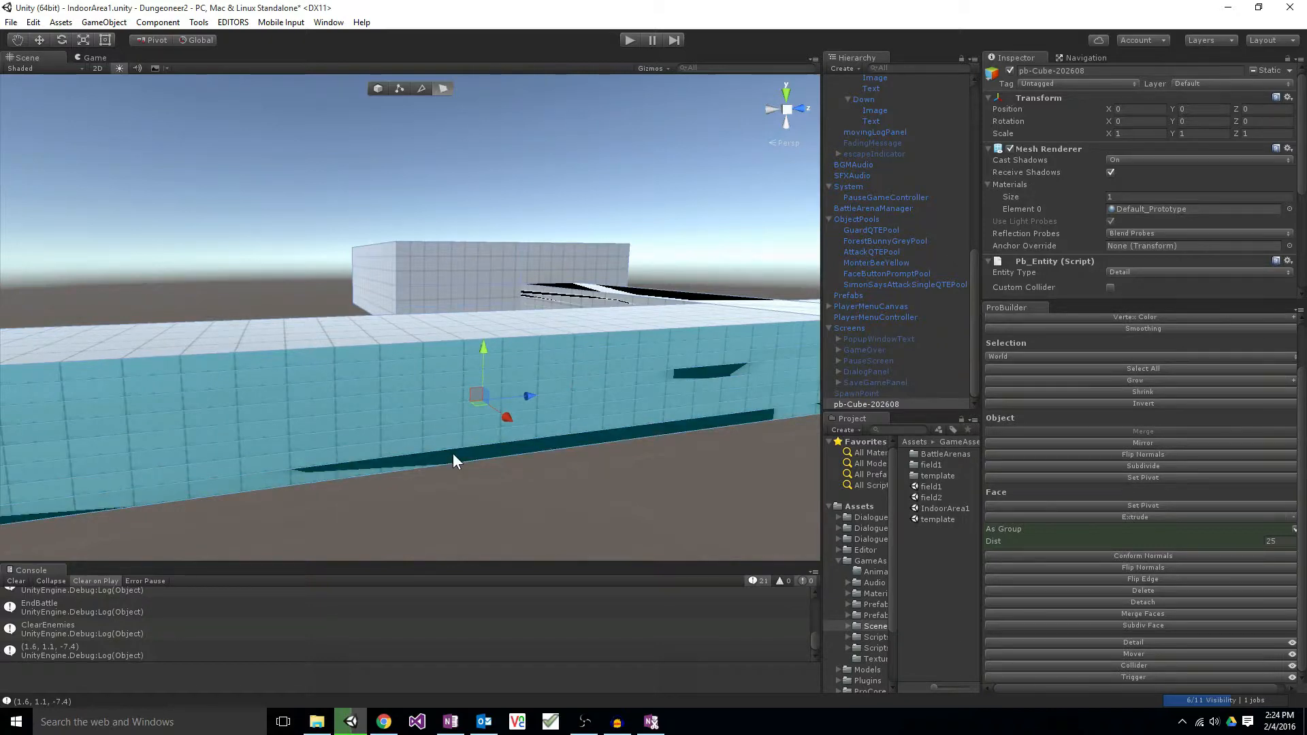
{"action": "left_click", "coordinate": [1100, 612]}
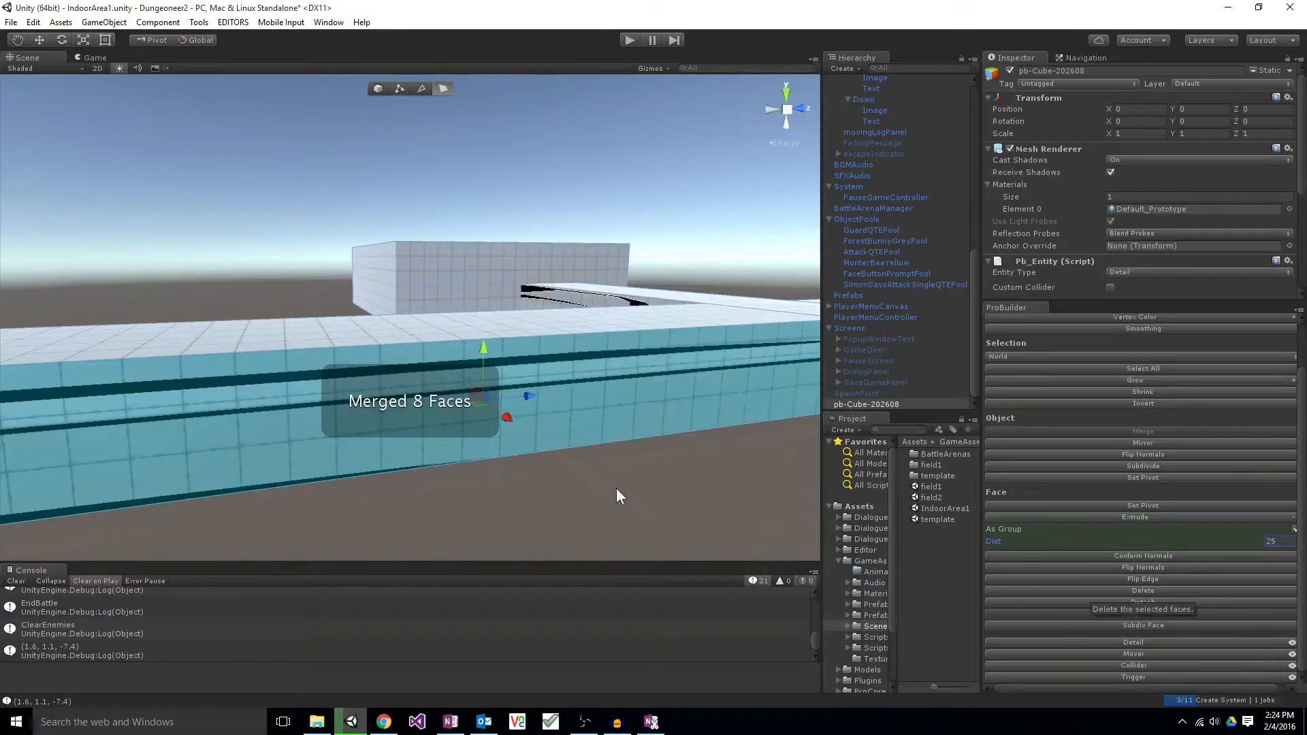
Step: Merge the two adjoining side wall faces of the connecting corridor into a single face
{"action": "left_click_drag", "start_coordinate": [615, 488], "coordinate": [488, 513], "text": "alt"}
{"action": "left_click", "coordinate": [461, 364]}
{"action": "right_click_drag", "start_coordinate": [461, 364], "coordinate": [500, 322]}
{"action": "left_click", "coordinate": [457, 352]}
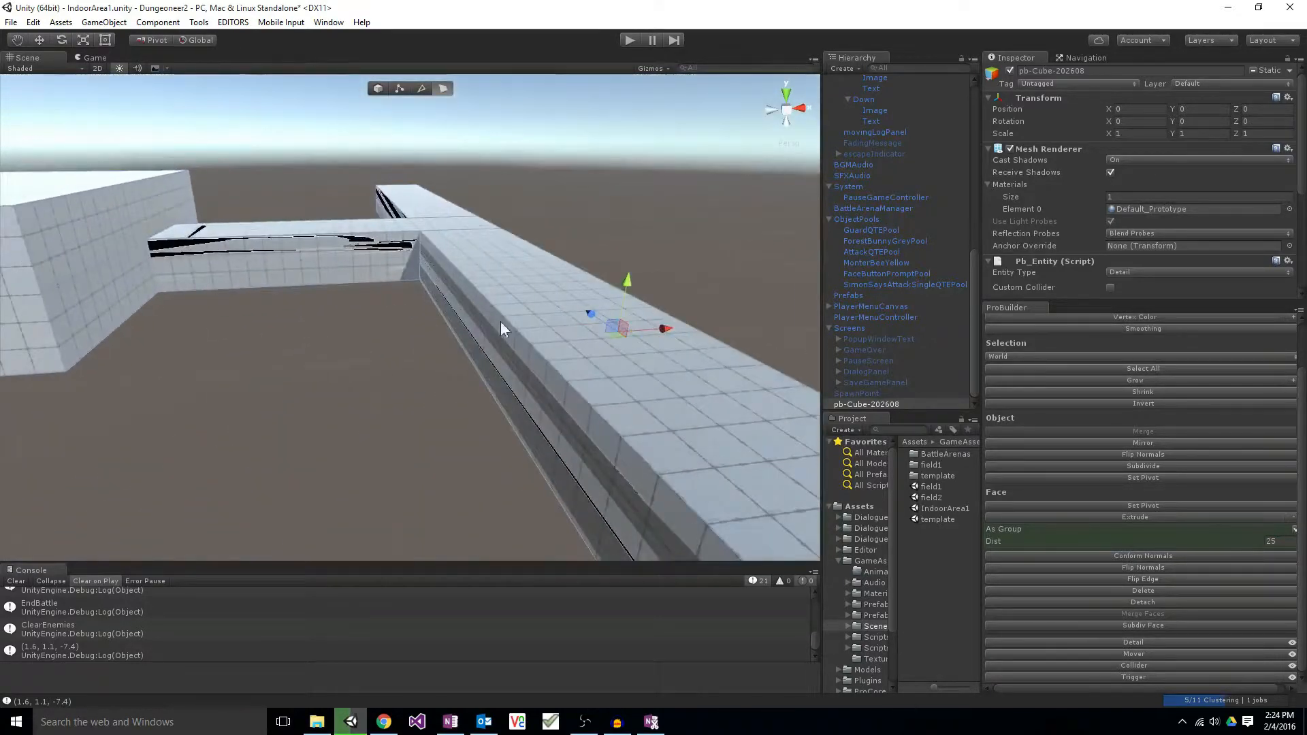
{"action": "left_click", "coordinate": [361, 262]}
{"action": "left_click", "coordinate": [294, 264]}
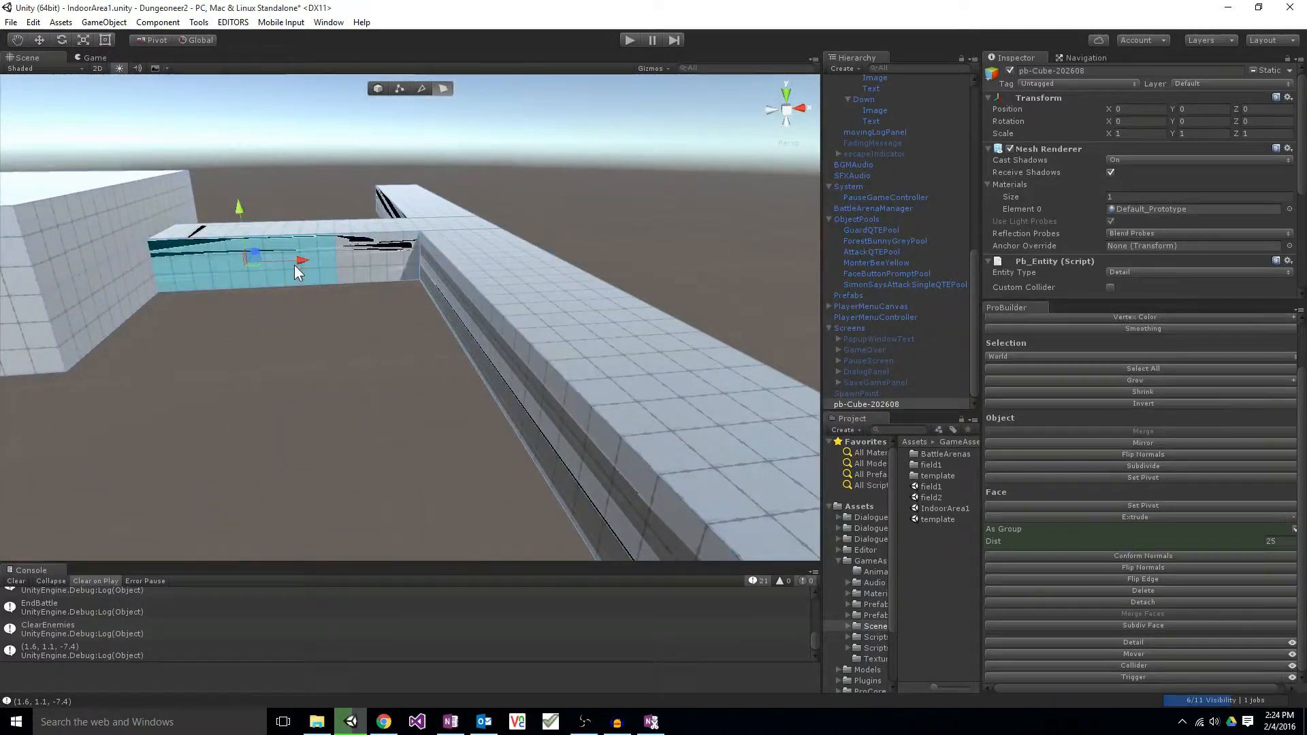
{"action": "left_click", "coordinate": [348, 251], "text": "shift"}
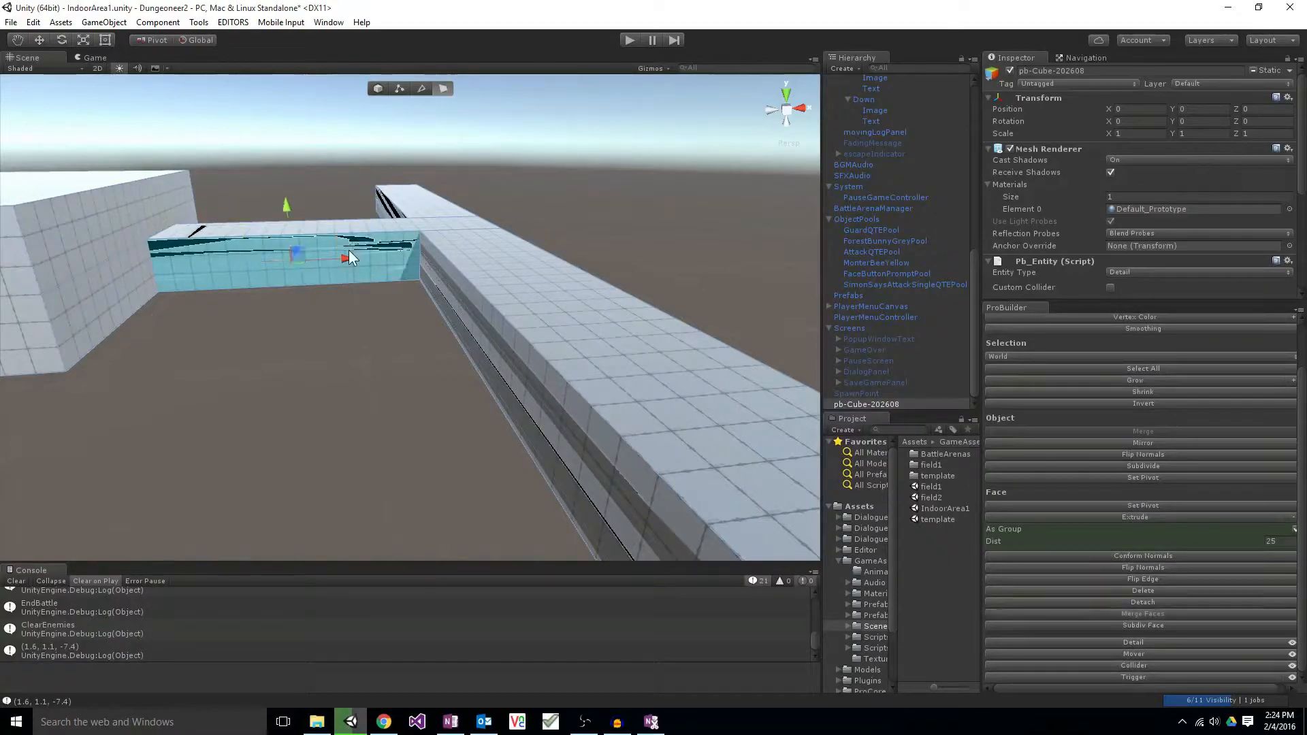
{"action": "left_click", "coordinate": [1134, 612]}
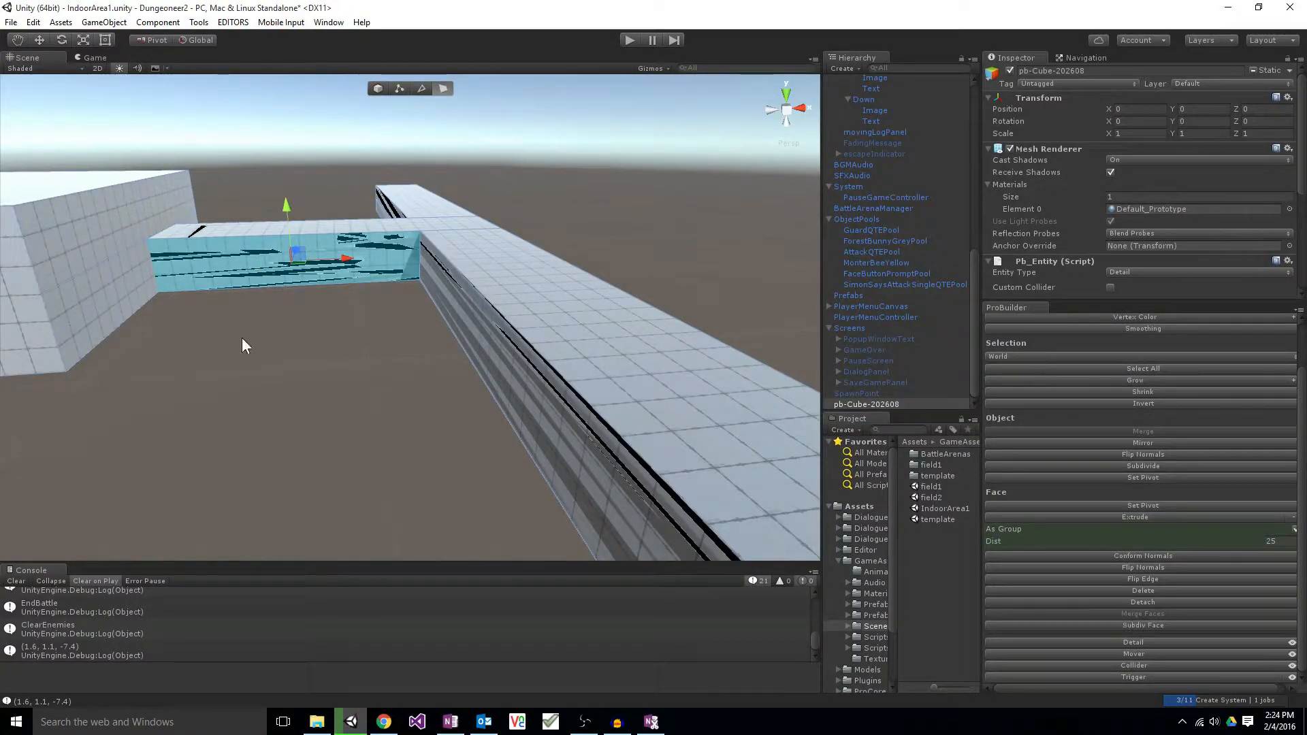
Step: Widen the Scene view and examine the corridor walls from other sides for gaps in the faces
{"action": "left_click_drag", "start_coordinate": [242, 345], "coordinate": [810, 336], "text": "alt"}
{"action": "left_click", "coordinate": [585, 391]}
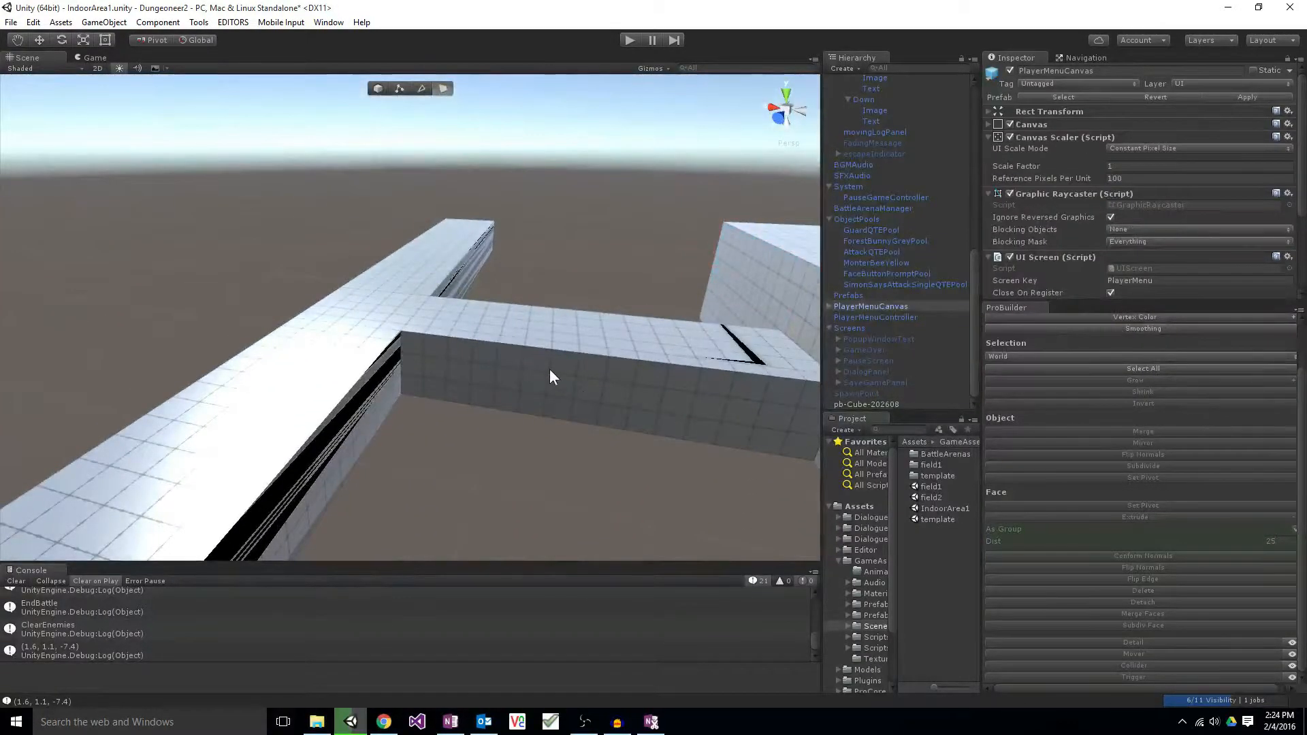
{"action": "left_click_drag", "start_coordinate": [550, 369], "coordinate": [575, 334], "text": "alt"}
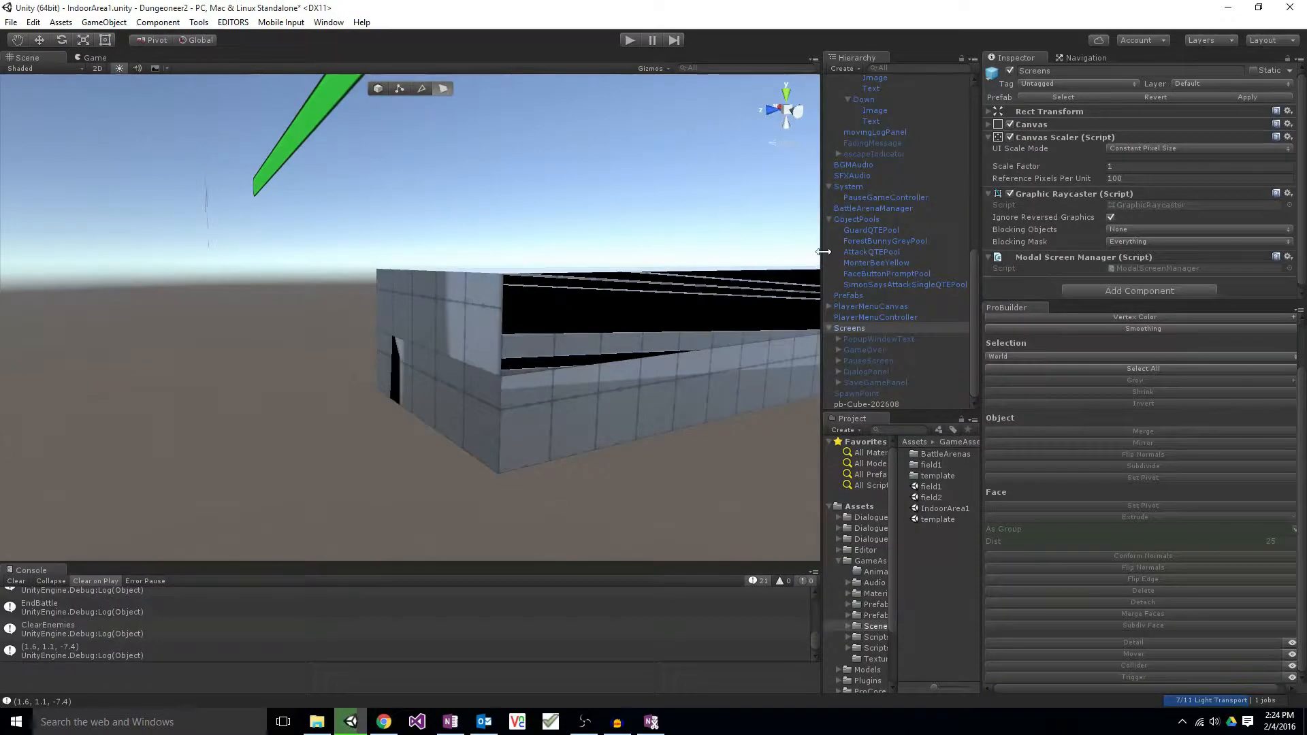
{"action": "left_click_drag", "start_coordinate": [822, 256], "coordinate": [874, 259]}
{"action": "left_click", "coordinate": [375, 231]}
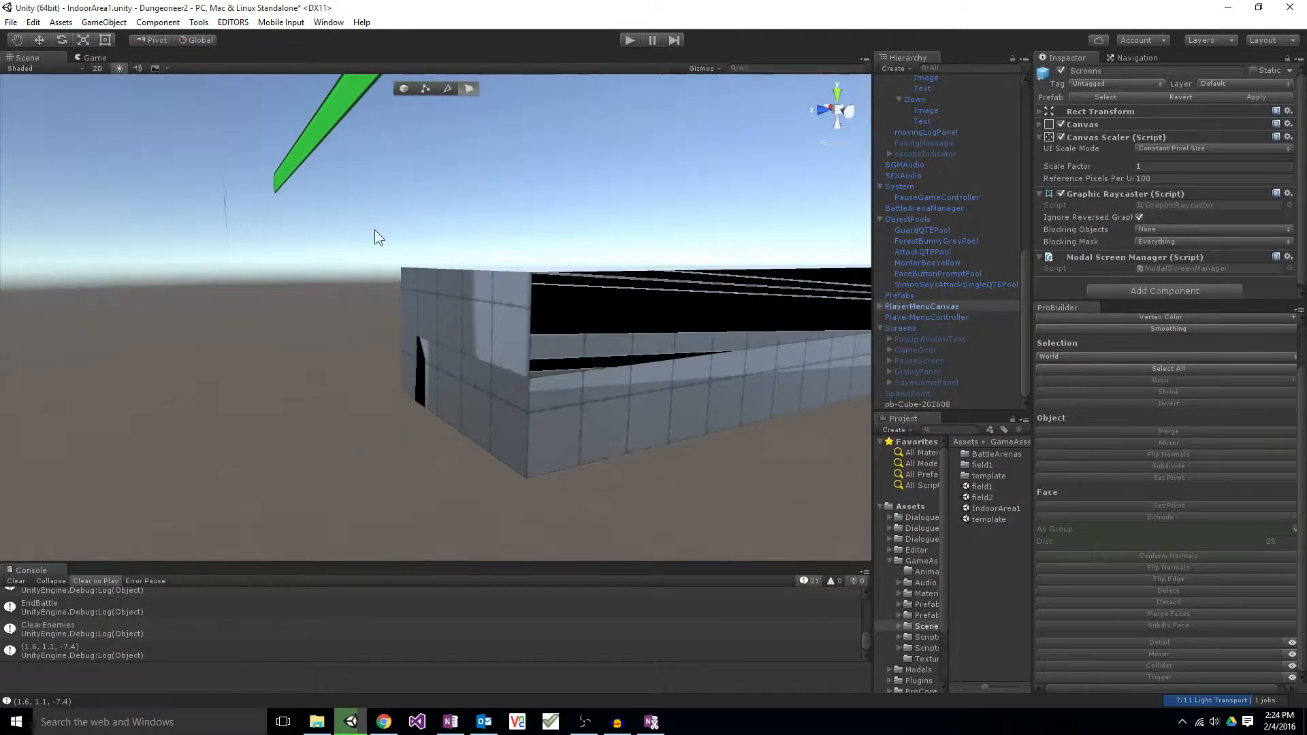
{"action": "left_click_drag", "start_coordinate": [354, 253], "coordinate": [760, 310], "text": "alt"}
{"action": "left_click_drag", "start_coordinate": [277, 353], "coordinate": [473, 341], "text": "alt"}
Step: Reselect the corridor mesh and pick the long corridor's inner side face beyond the junction
{"action": "left_click", "coordinate": [491, 313]}
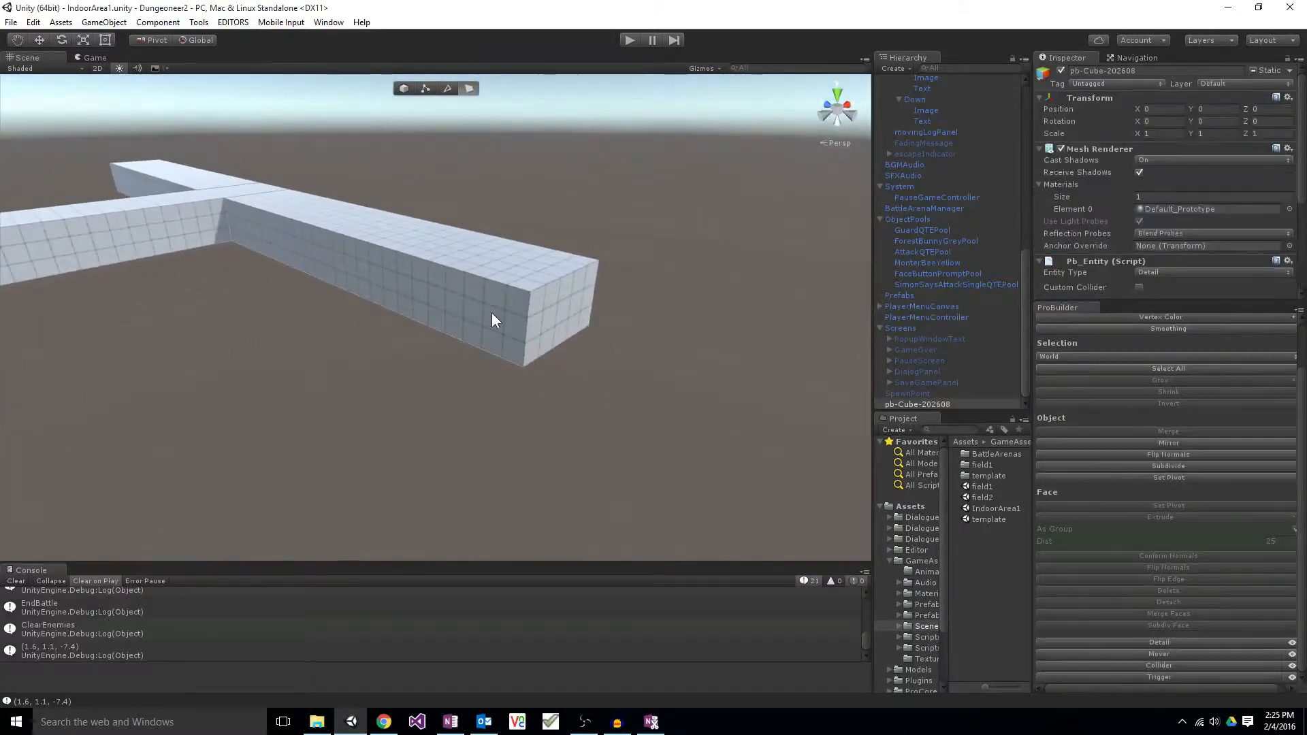
{"action": "key", "text": "f"}
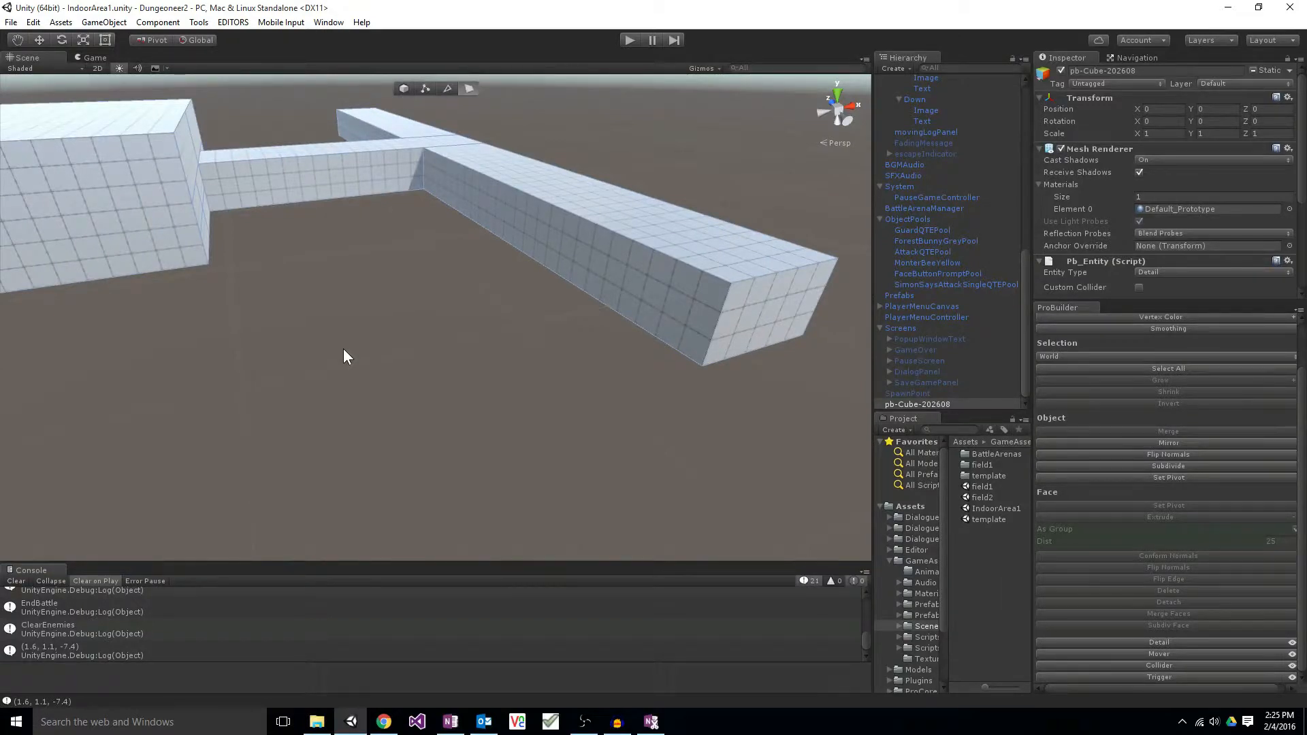
{"action": "left_click_drag", "start_coordinate": [366, 379], "coordinate": [461, 303], "text": "alt"}
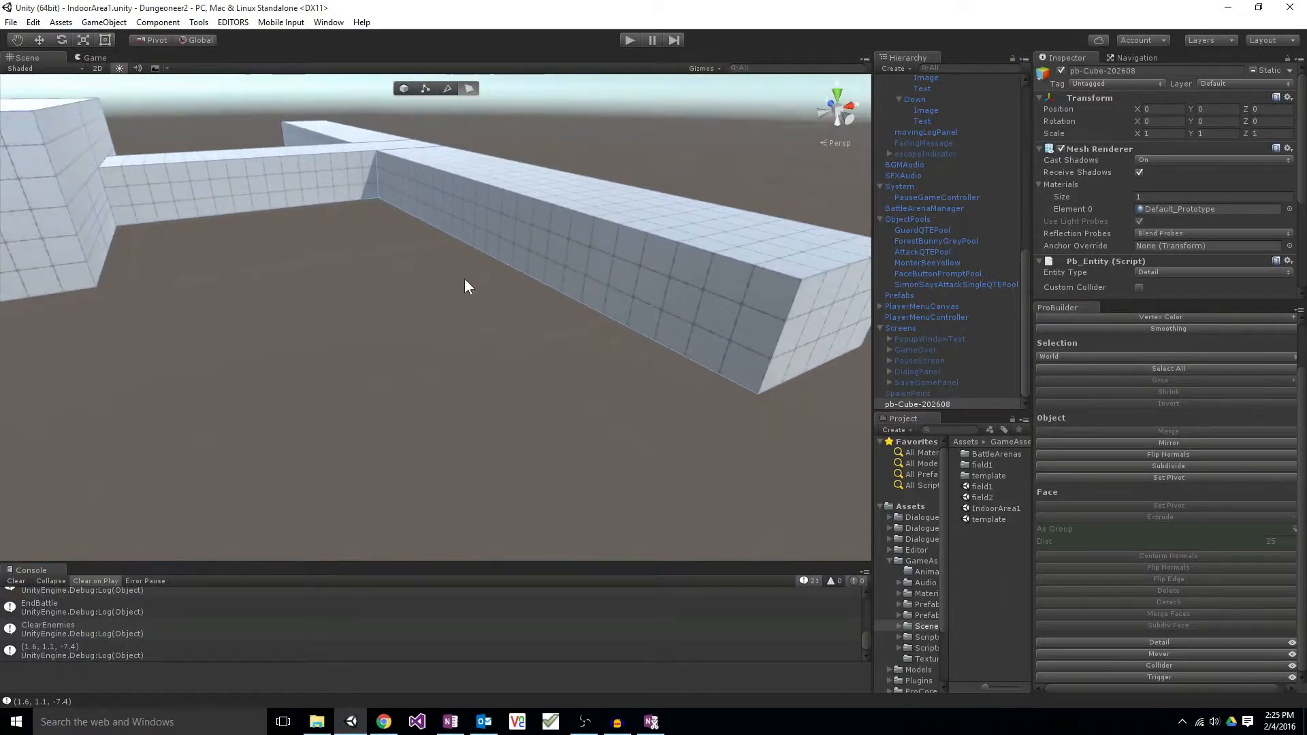
{"action": "left_click", "coordinate": [489, 222]}
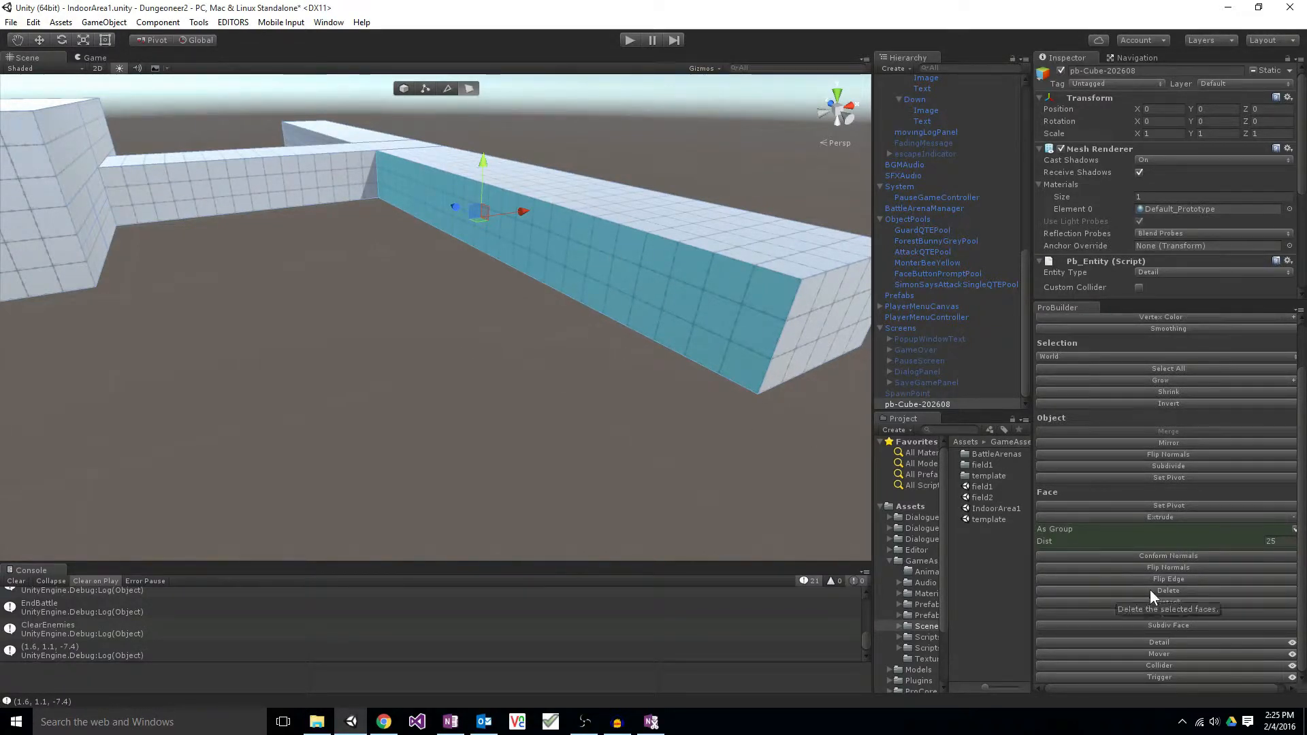
{"action": "left_click_drag", "start_coordinate": [716, 454], "coordinate": [645, 343], "text": "alt"}
Step: Switch ProBuilder to edge editing and try to select an edge loop from the long side face's edges
{"action": "left_click", "coordinate": [447, 88]}
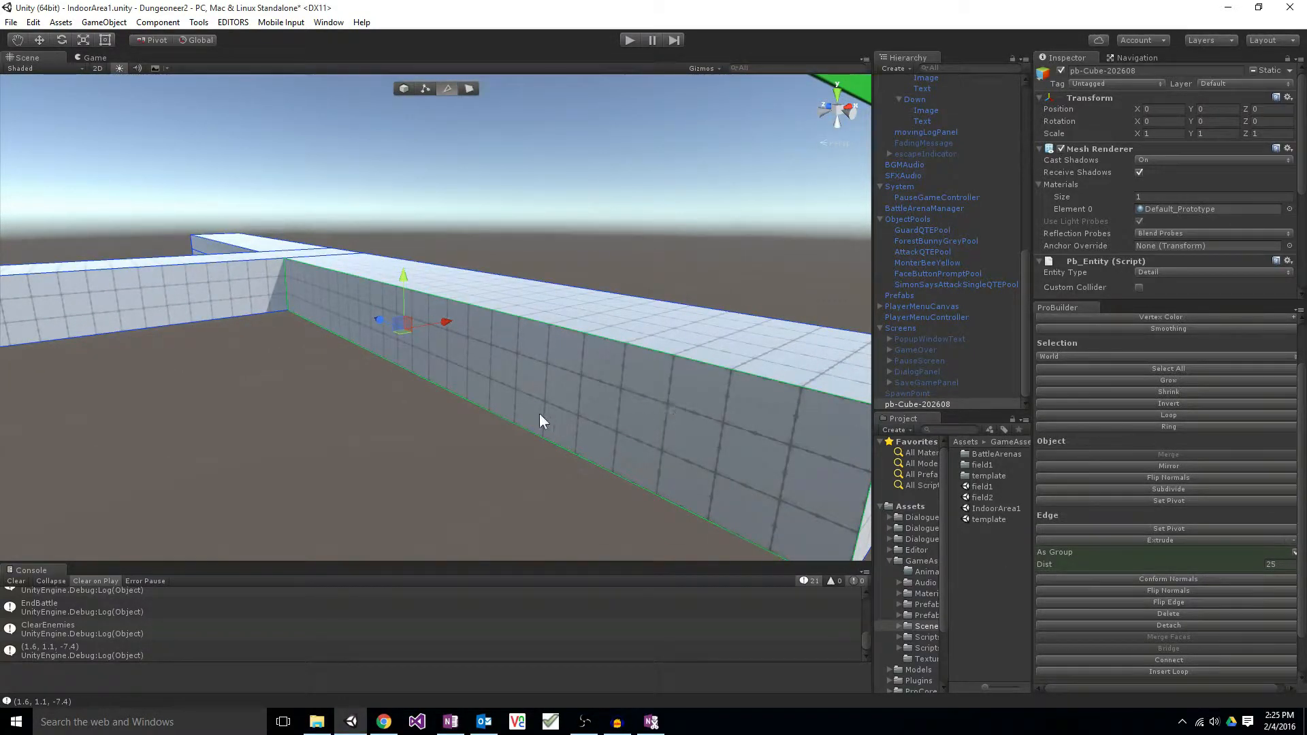
{"action": "key", "text": "w"}
{"action": "right_click_drag", "start_coordinate": [428, 465], "coordinate": [568, 468]}
{"action": "key", "text": "alt+l"}
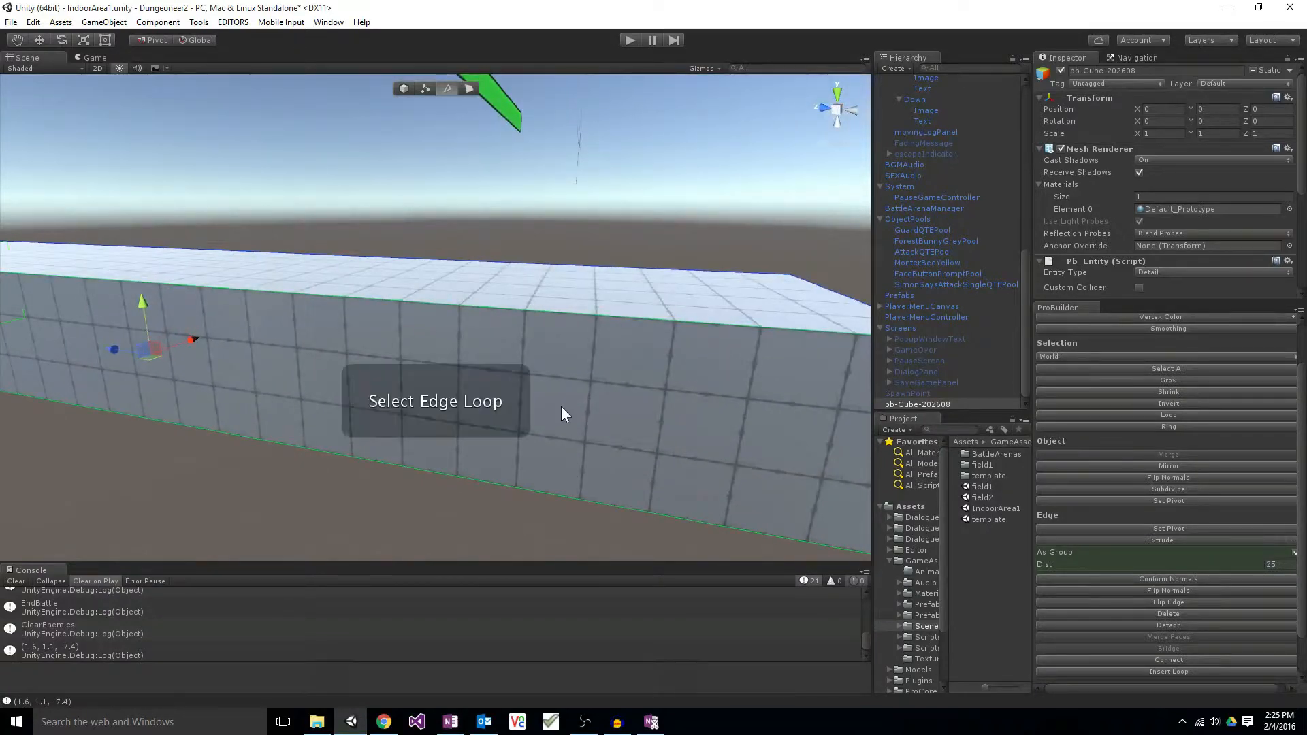
Step: Try to select an edge ring on the long corridor's inner side face
{"action": "right_click_drag", "start_coordinate": [308, 429], "coordinate": [237, 475]}
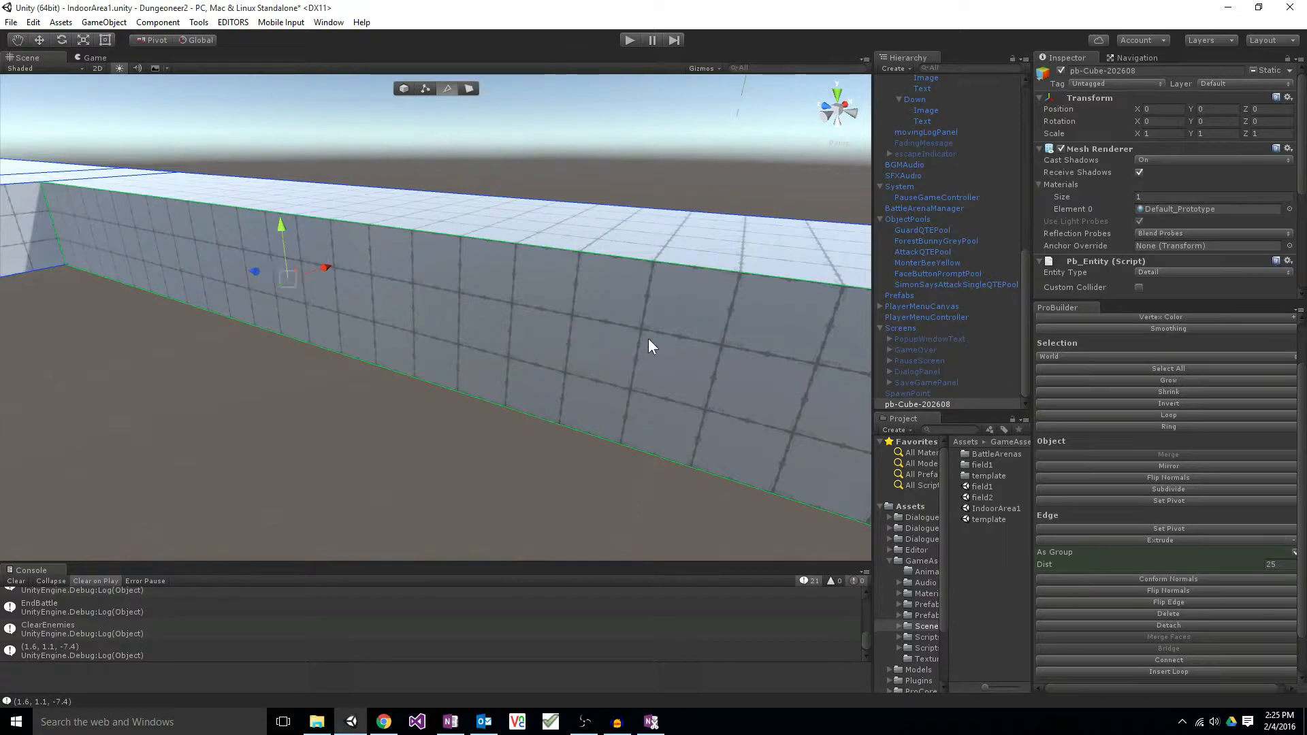
{"action": "left_click", "coordinate": [644, 356]}
{"action": "key", "text": "alt+r"}
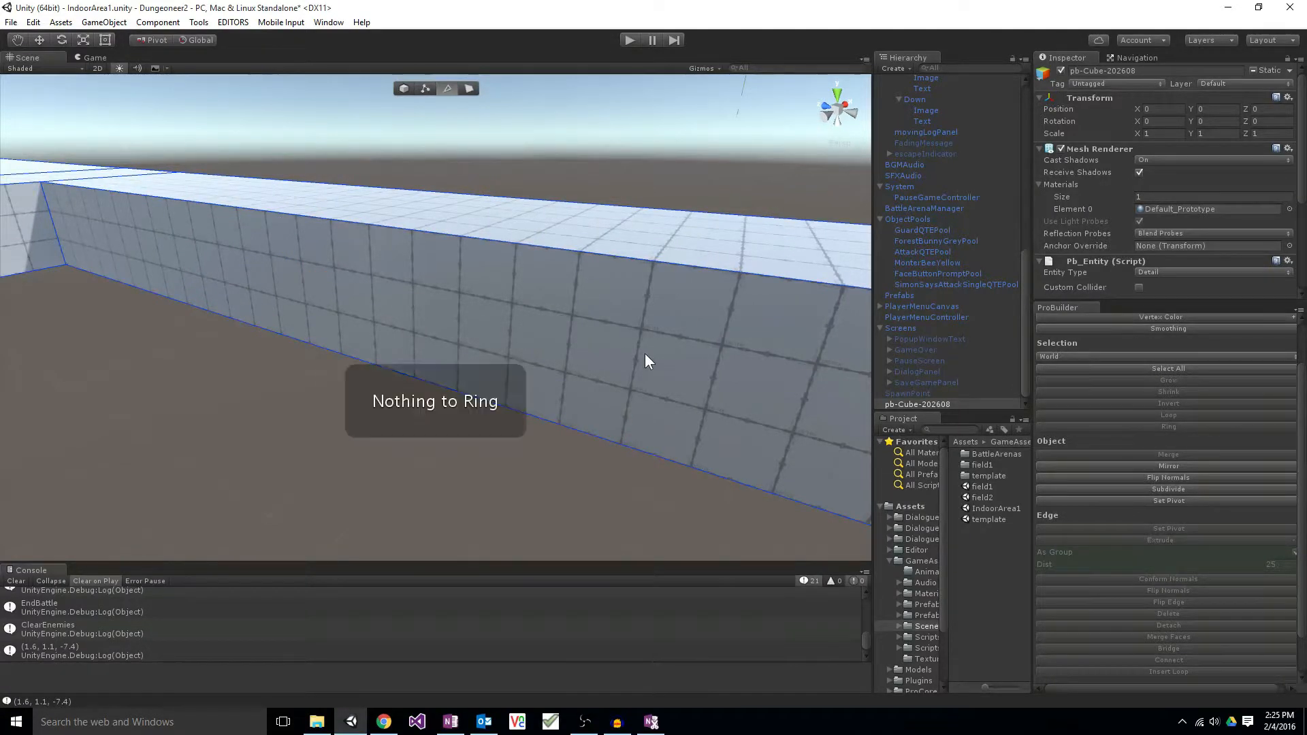
{"action": "left_click", "coordinate": [619, 437]}
{"action": "key", "text": "alt+r"}
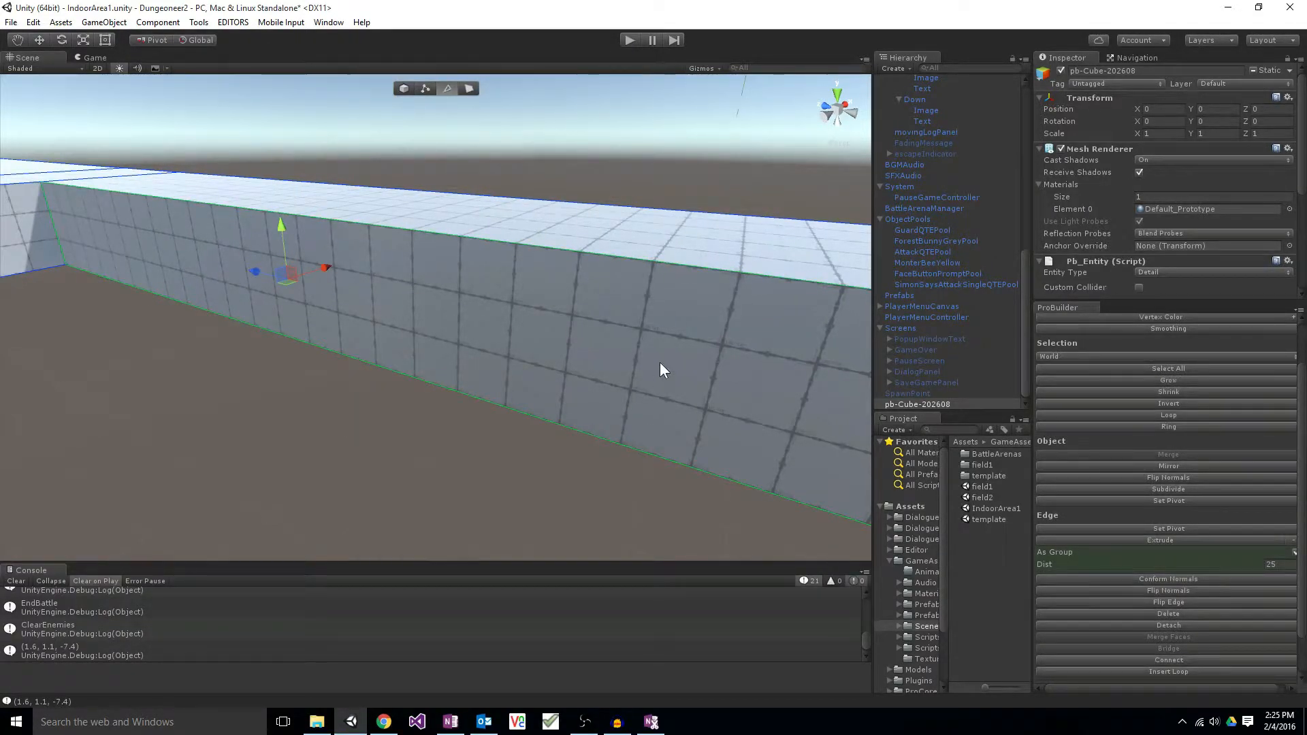
Step: Try to insert an edge loop from the lower edge of the long corridor's inner side face, and undo it
{"action": "left_click", "coordinate": [639, 450]}
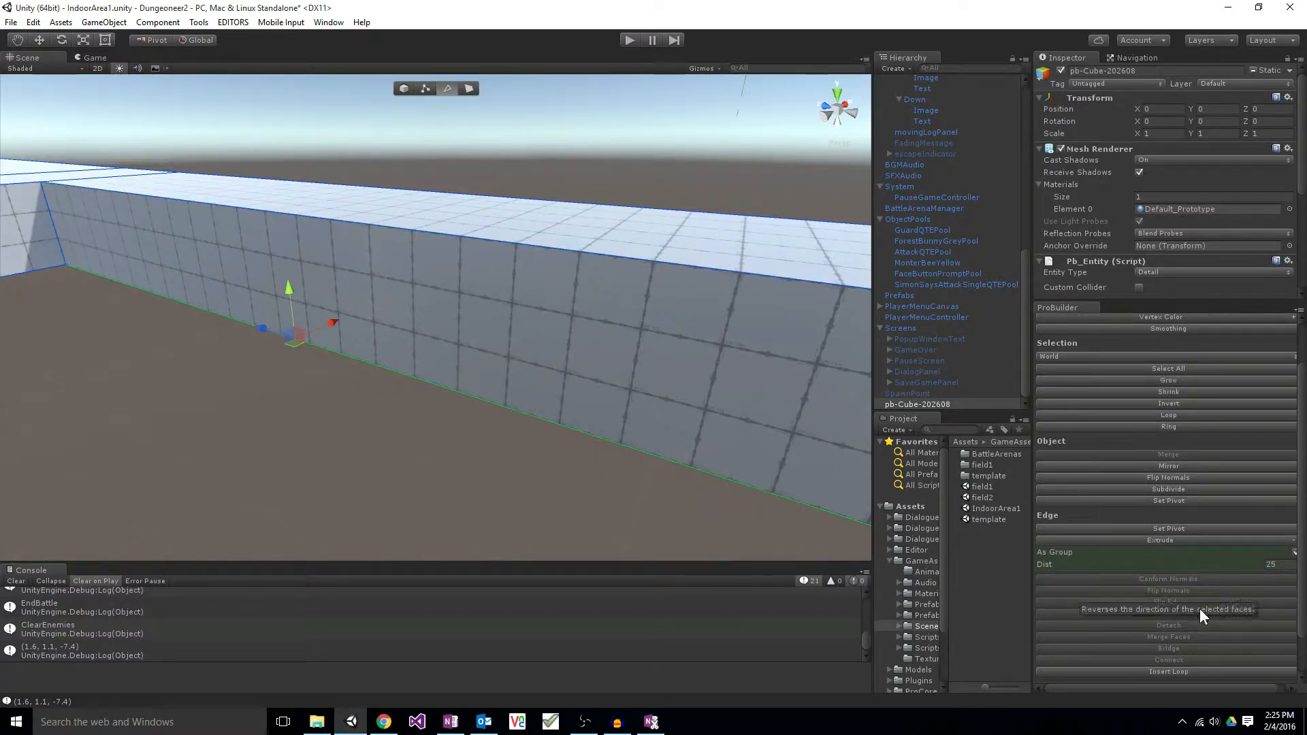
{"action": "scroll", "coordinate": [1202, 626], "scroll_direction": "down", "scroll_amount": 2}
{"action": "left_click", "coordinate": [1187, 626]}
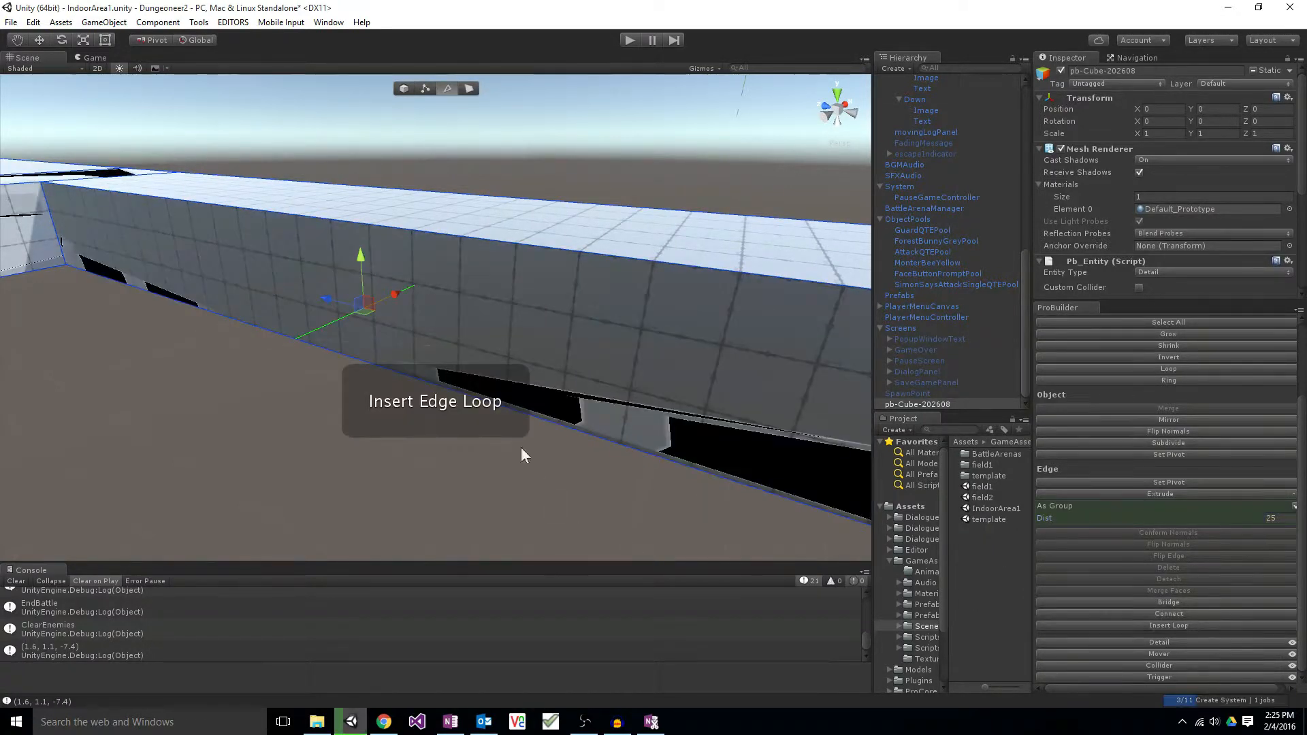
{"action": "key", "text": "ctrl+z"}
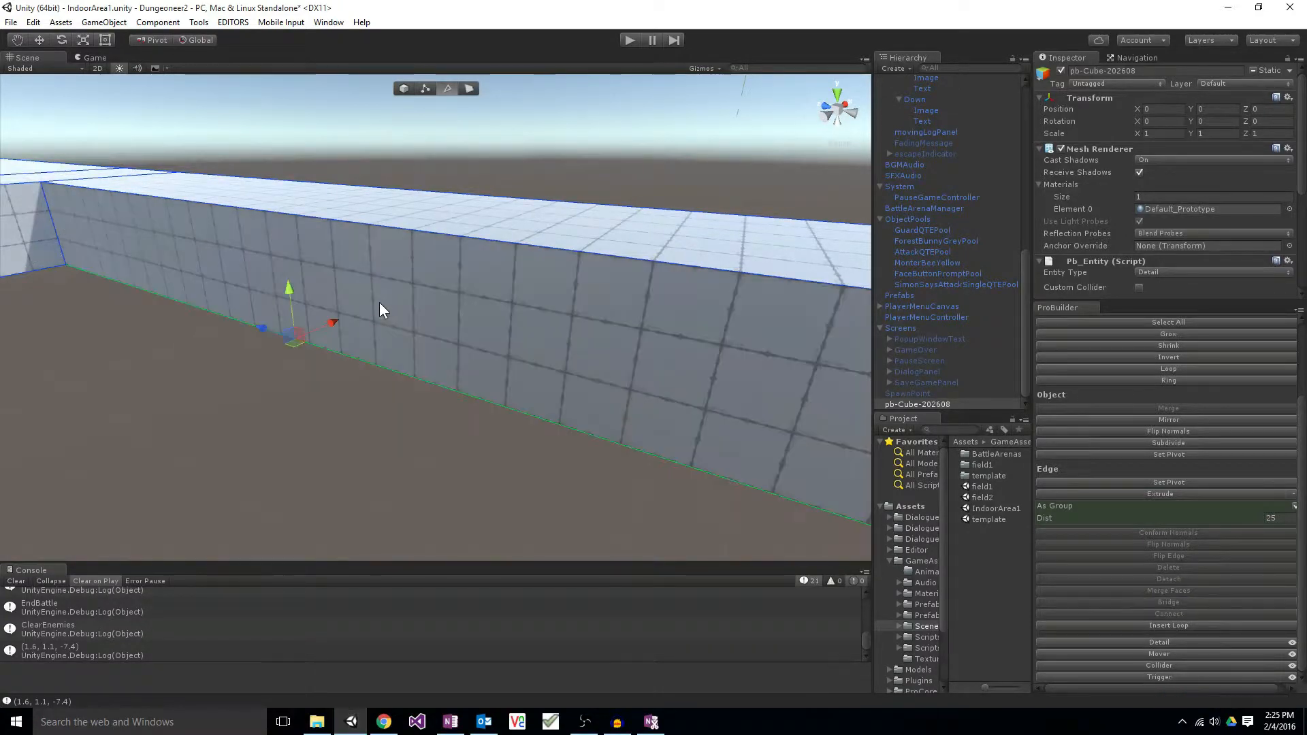
Step: Insert an edge loop from the upper edge of the long corridor's inner side face
{"action": "right_click_drag", "start_coordinate": [451, 403], "coordinate": [545, 382]}
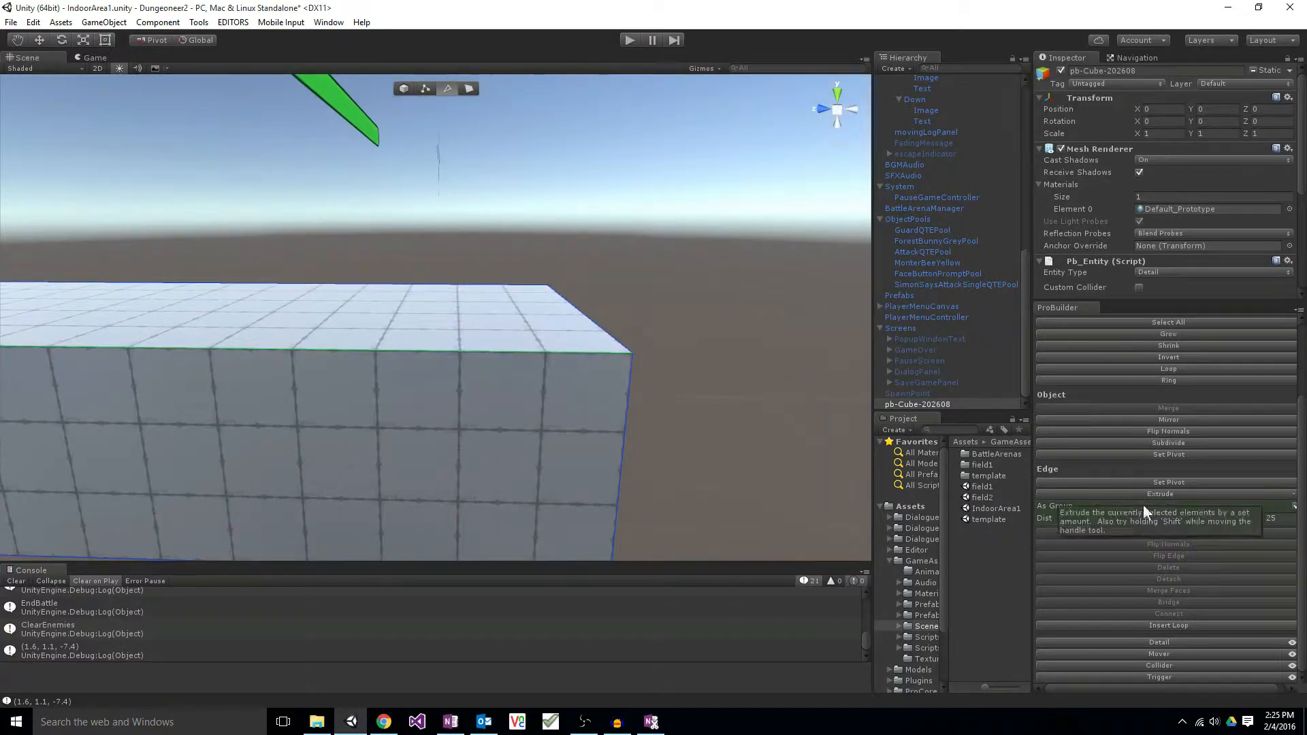
{"action": "left_click", "coordinate": [1167, 624]}
{"action": "scroll", "coordinate": [324, 477], "scroll_direction": "down", "scroll_amount": 3}
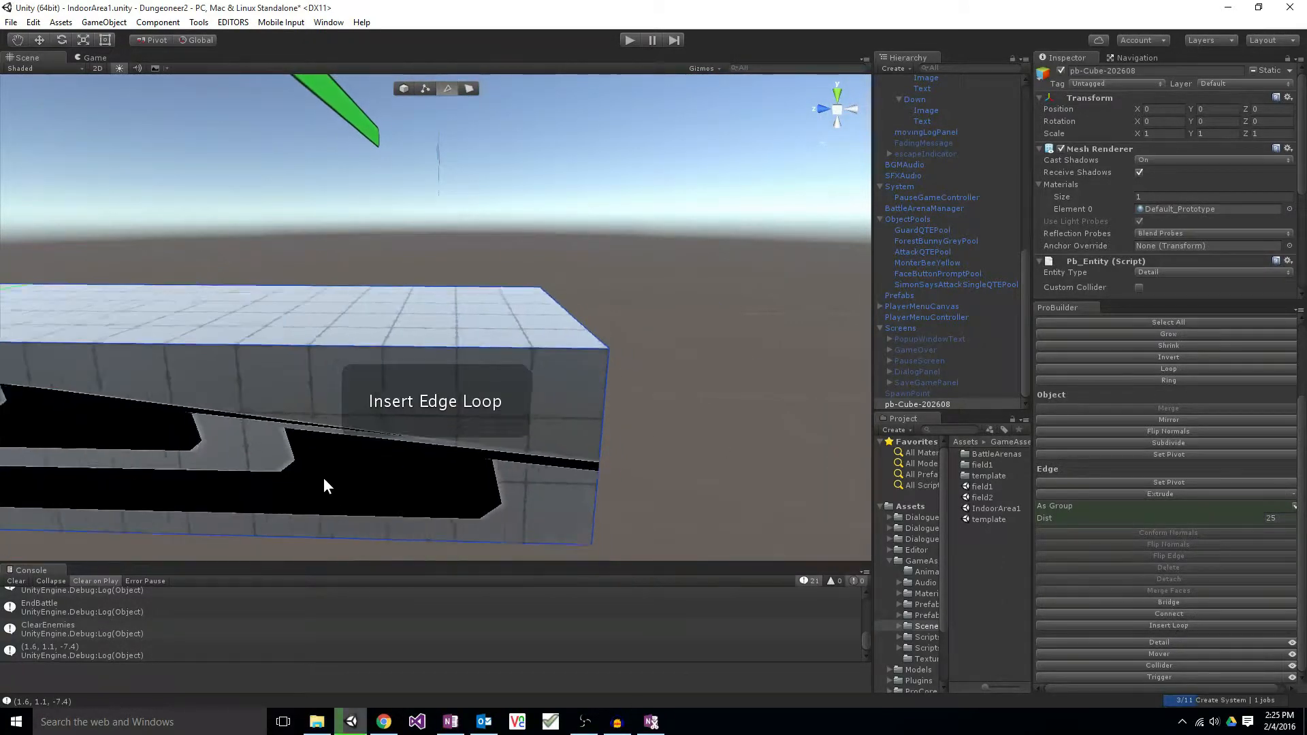
Step: Slide the new crossing edge along the corridor's top towards its far end and back to around the middle
{"action": "right_click_drag", "start_coordinate": [403, 471], "coordinate": [242, 468]}
{"action": "left_click_drag", "start_coordinate": [319, 417], "coordinate": [394, 483], "text": "alt"}
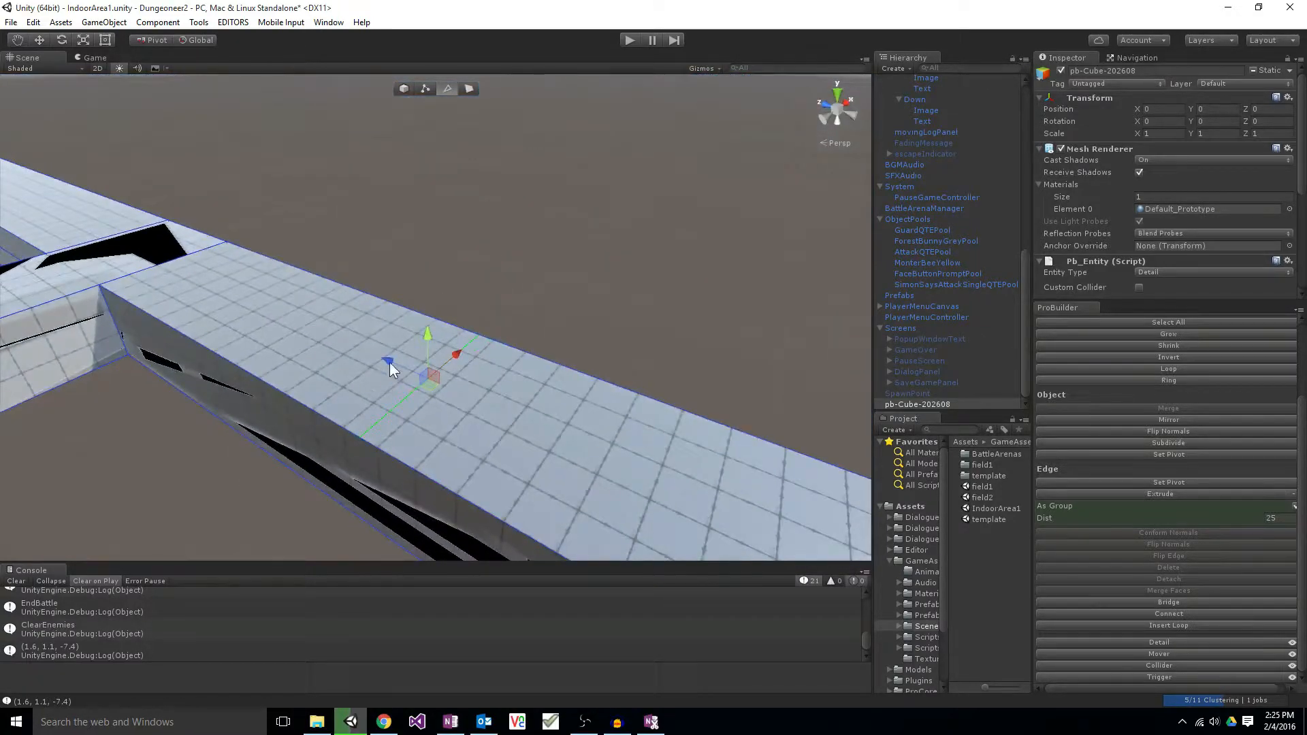
{"action": "left_click_drag", "start_coordinate": [390, 362], "coordinate": [578, 423]}
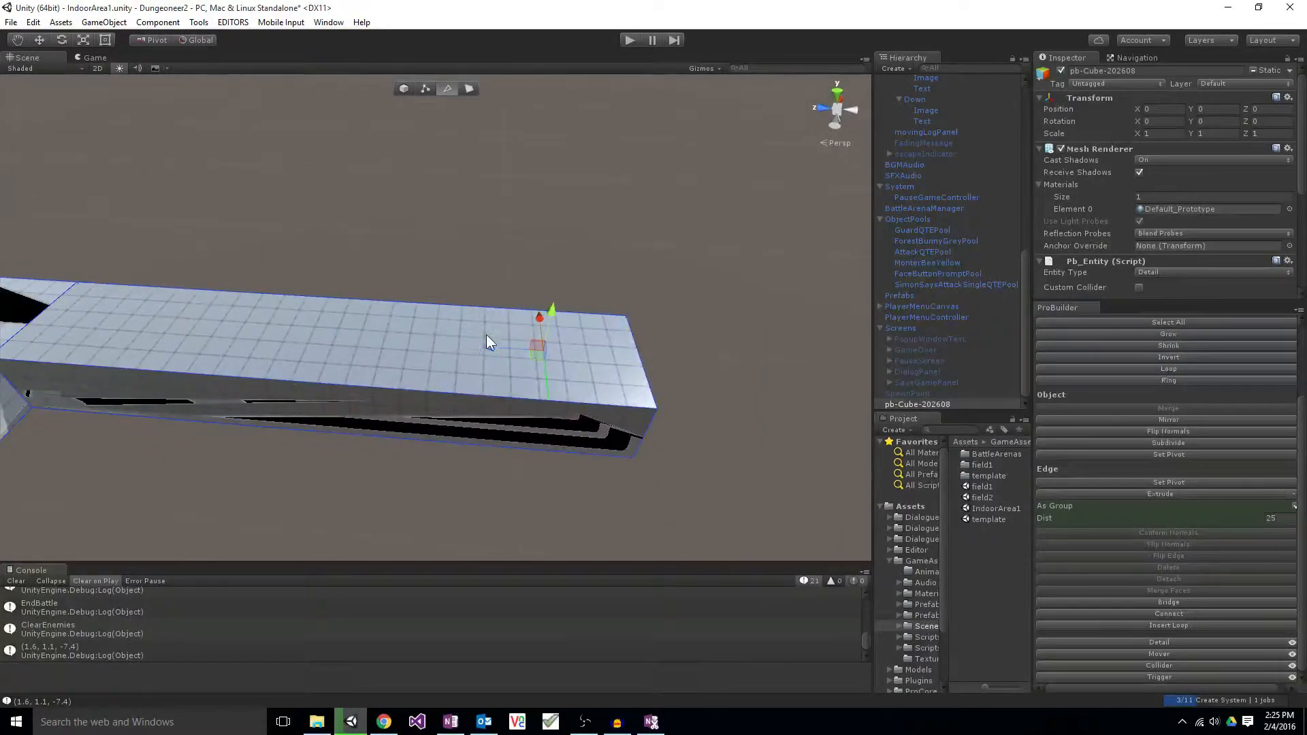
{"action": "left_click_drag", "start_coordinate": [496, 348], "coordinate": [260, 328]}
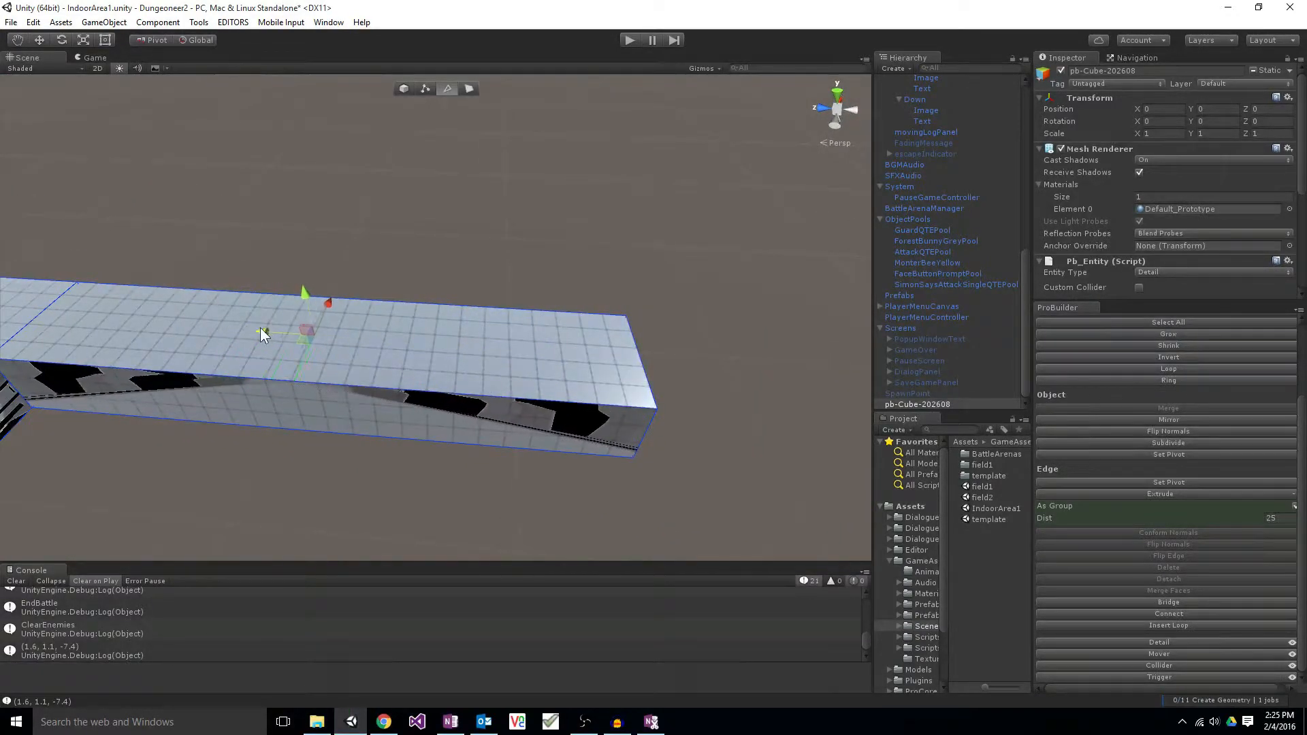
{"action": "left_click_drag", "start_coordinate": [238, 438], "coordinate": [277, 460], "text": "alt"}
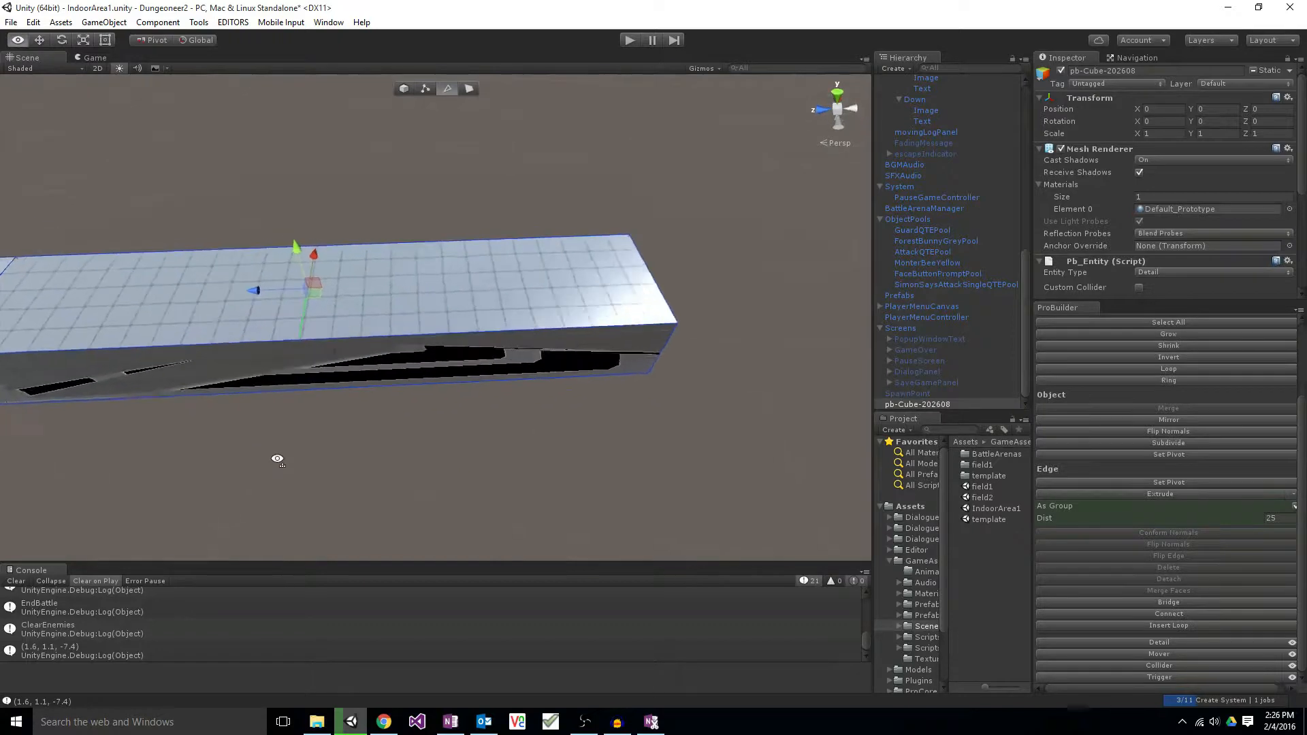
{"action": "scroll", "coordinate": [277, 460], "scroll_direction": "up", "scroll_amount": 5}
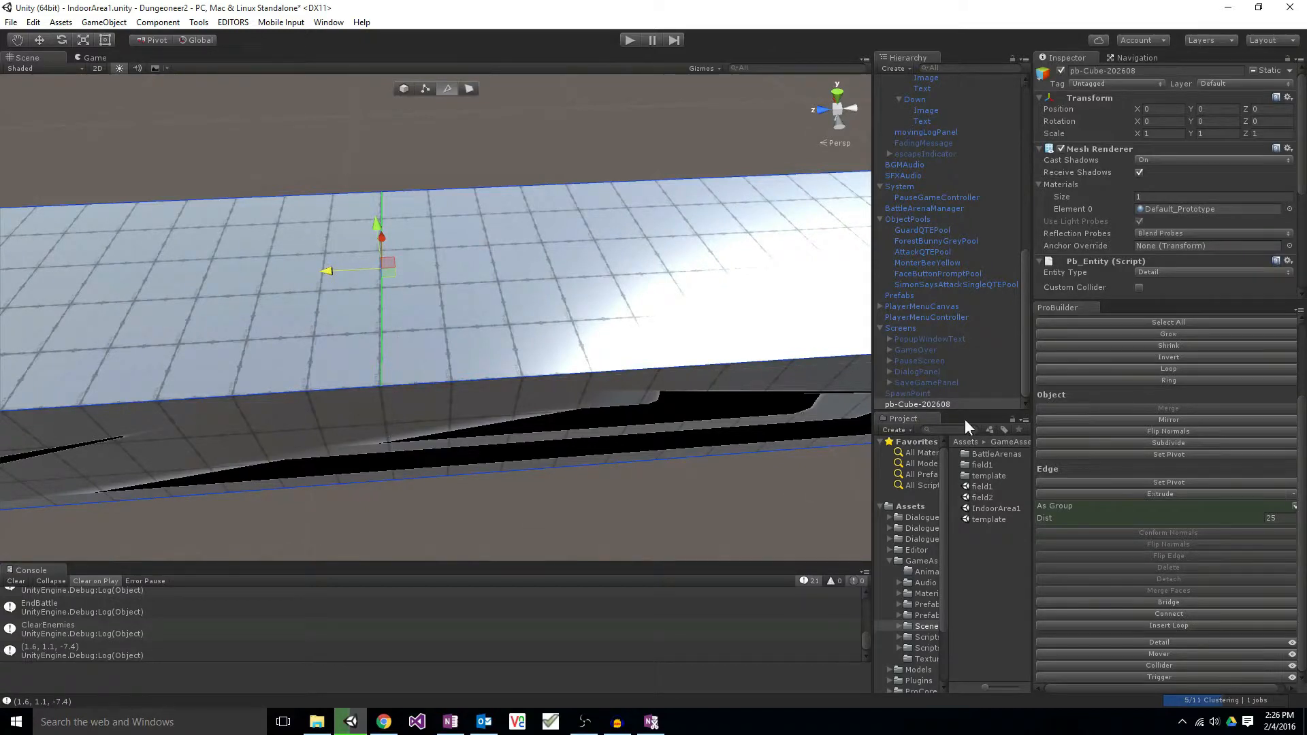
Step: Try to connect edges from the crossing edge on the corridor's top, and select the inner side face's edges
{"action": "left_click", "coordinate": [1171, 614]}
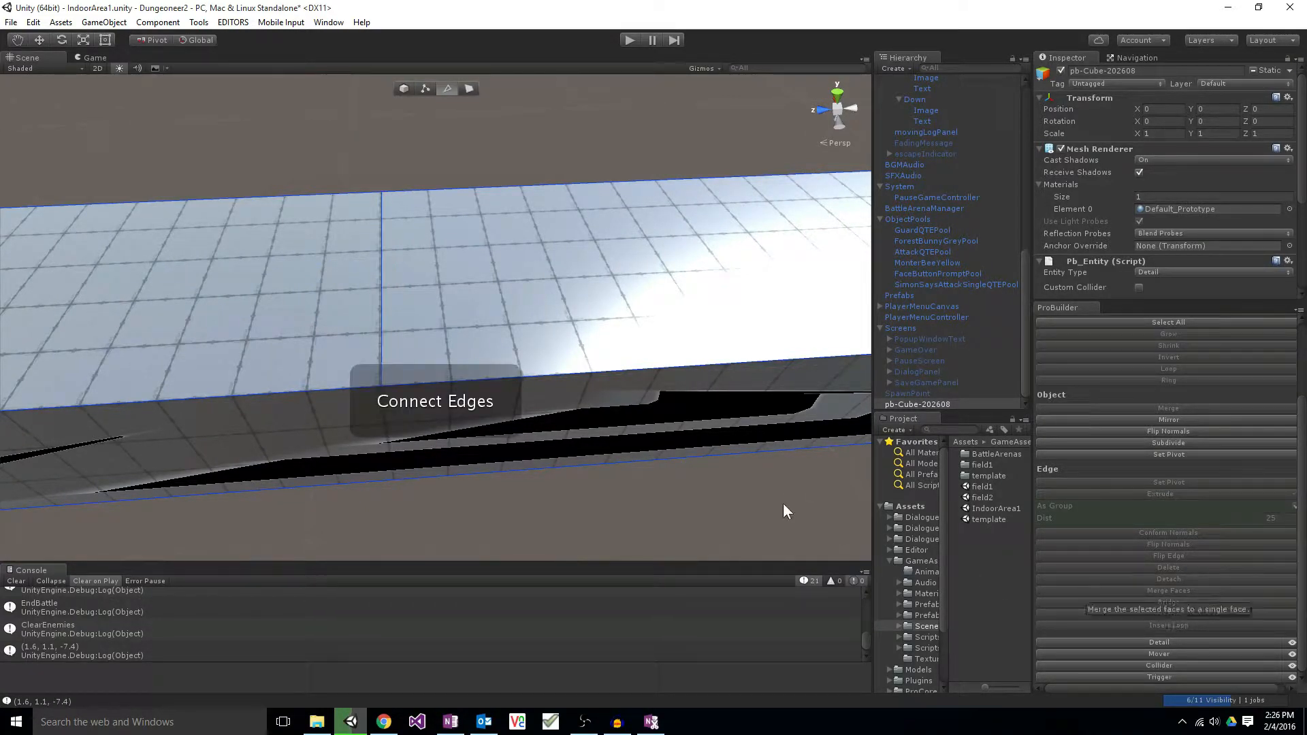
{"action": "left_click_drag", "start_coordinate": [783, 503], "coordinate": [429, 230], "text": "alt"}
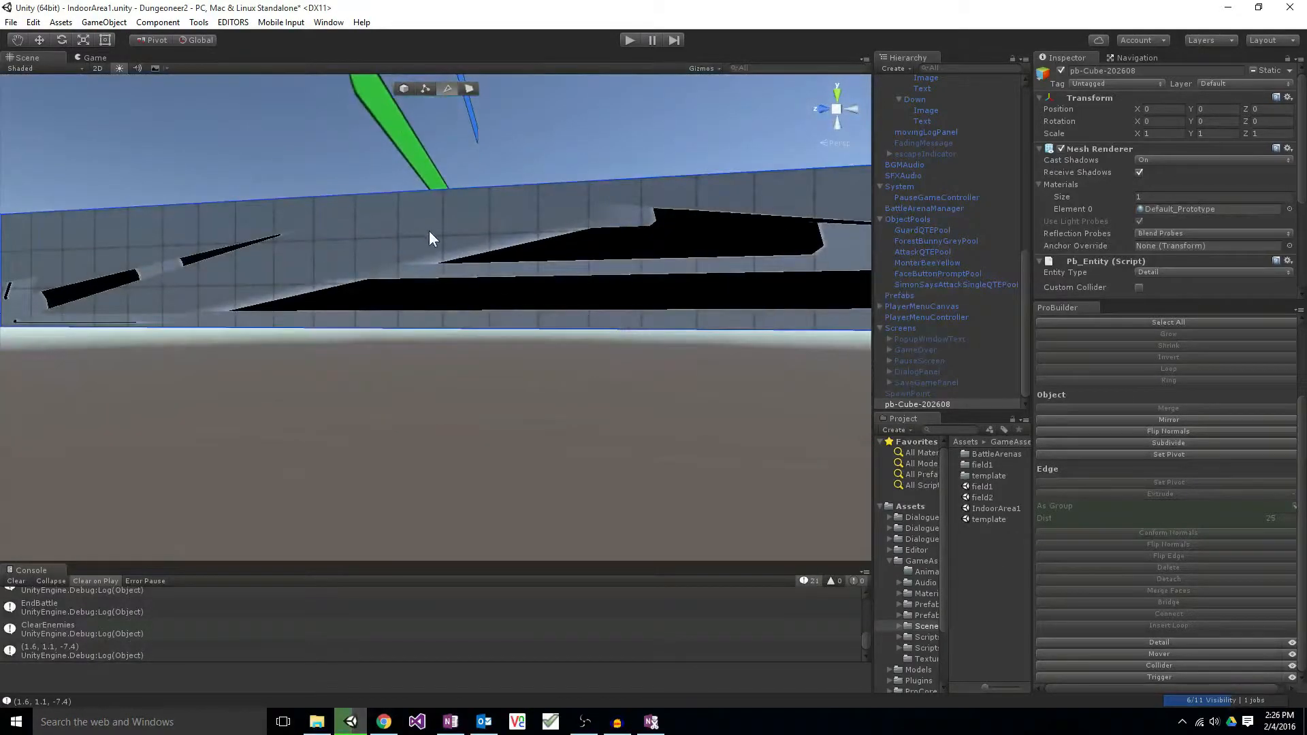
{"action": "left_click", "coordinate": [437, 225]}
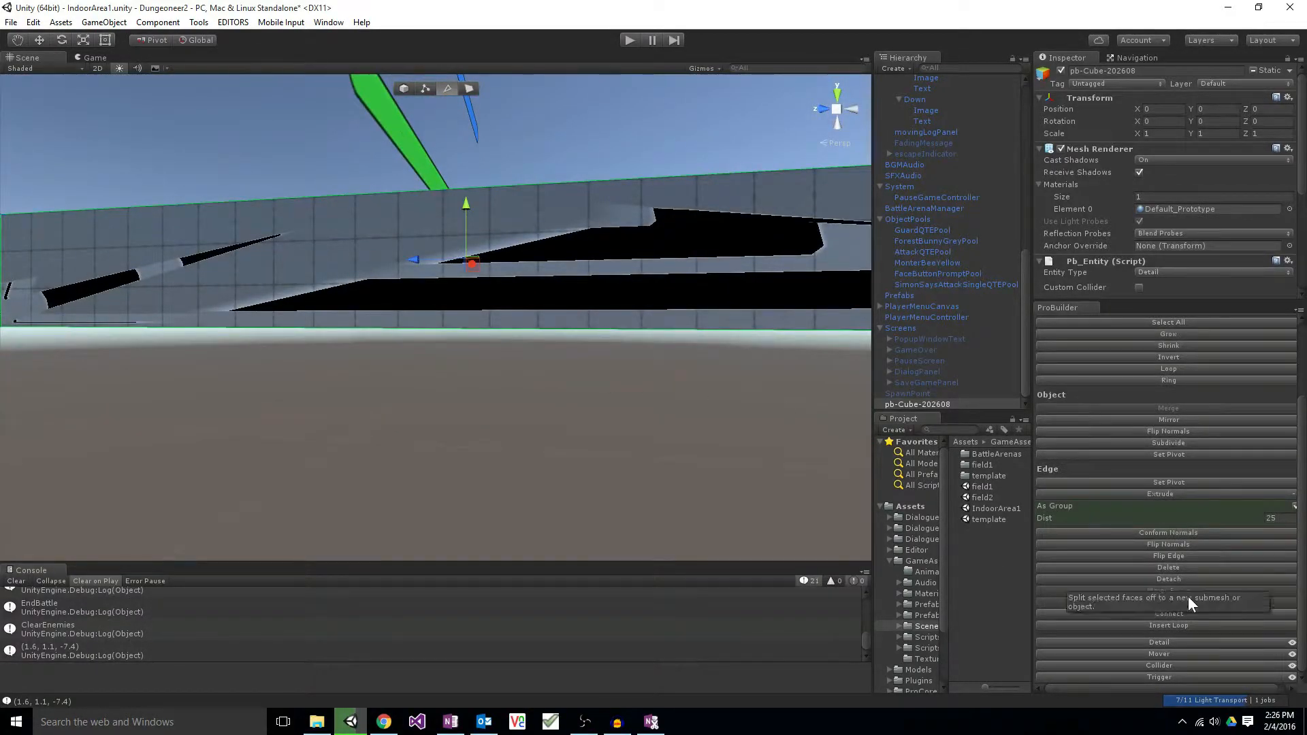
Step: Reselect the crossing edge on the corridor's top, try to insert another edge loop from it, and undo that loop
{"action": "left_click_drag", "start_coordinate": [427, 193], "coordinate": [437, 266], "text": "alt"}
{"action": "left_click", "coordinate": [435, 243]}
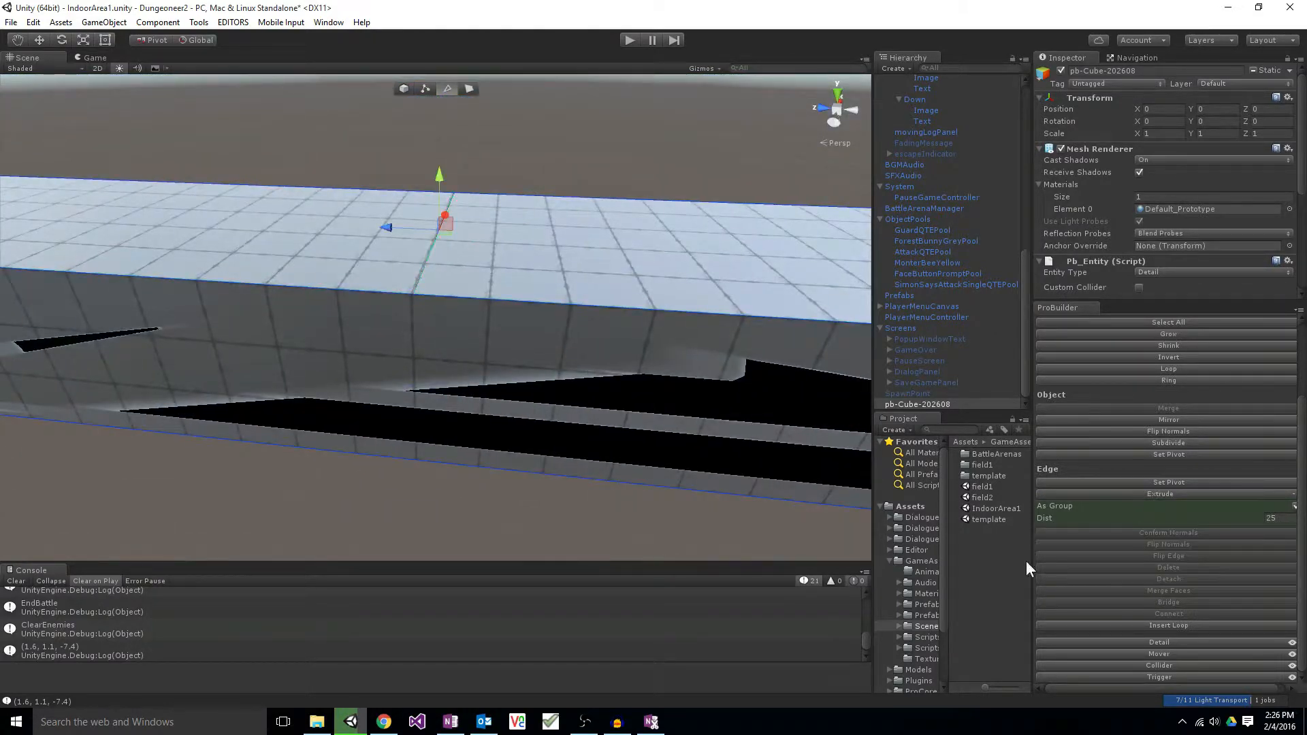
{"action": "left_click", "coordinate": [1152, 620]}
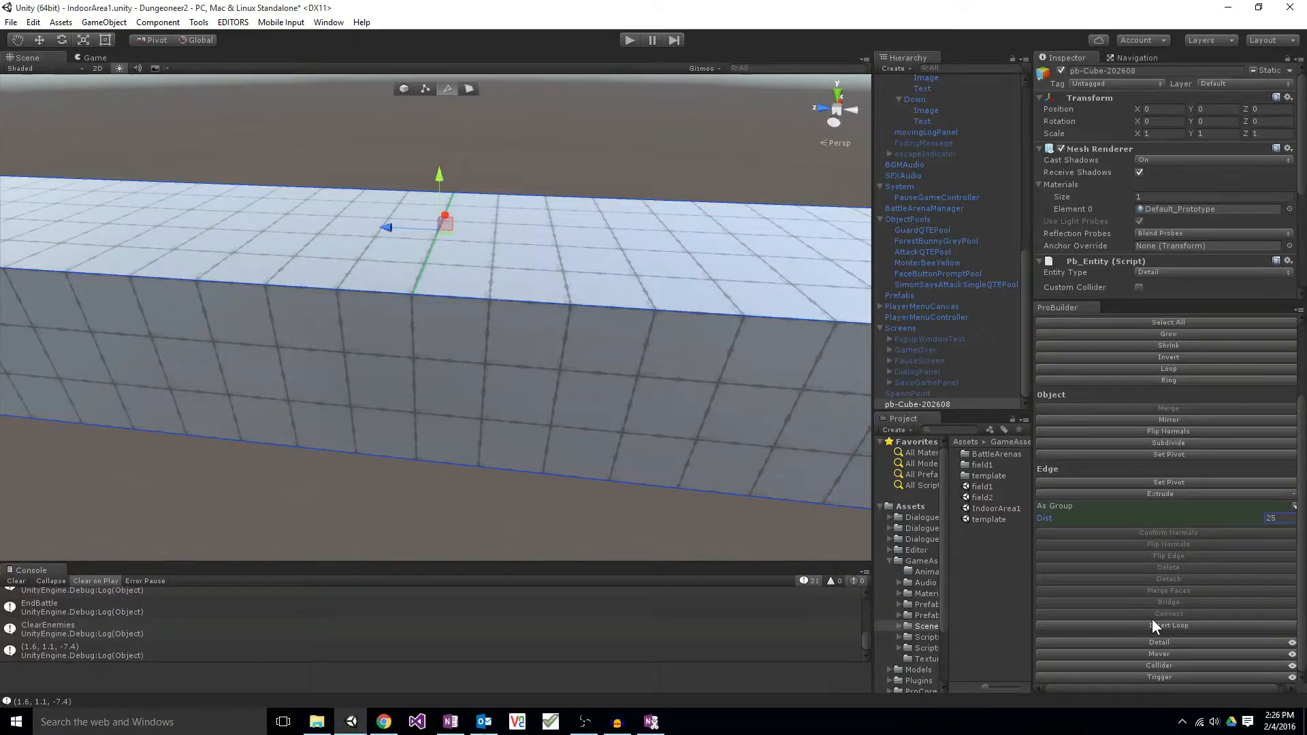
{"action": "left_click", "coordinate": [1159, 626]}
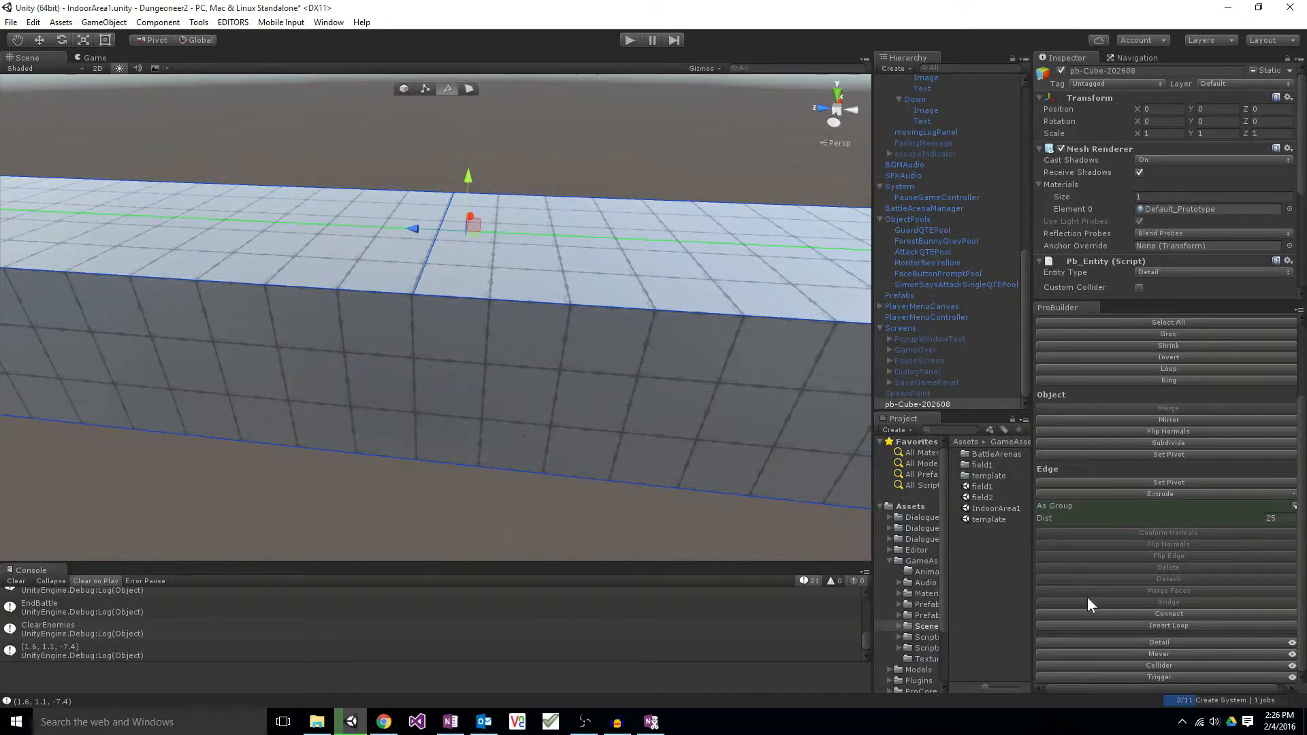
{"action": "left_click_drag", "start_coordinate": [419, 231], "coordinate": [416, 275]}
{"action": "left_click", "coordinate": [417, 275]}
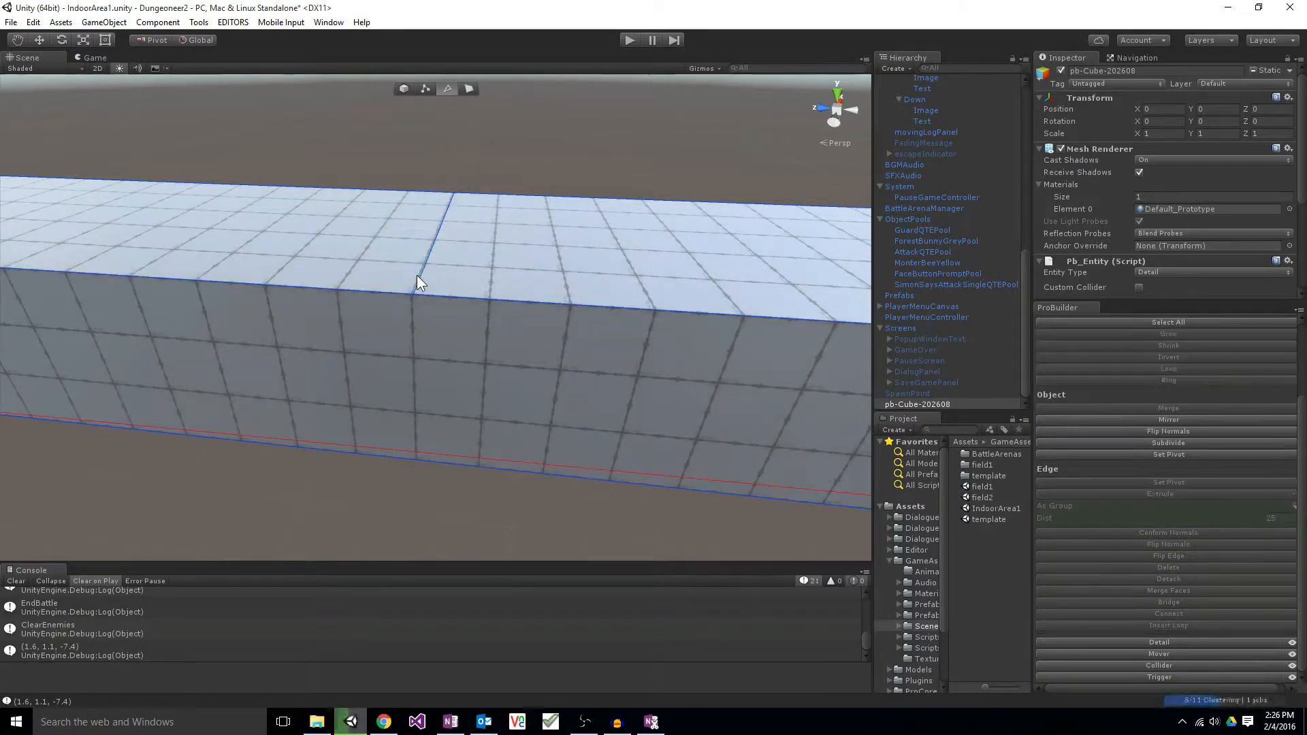
Step: Try to bridge and connect the crossing edge on the top with the lower edge of the inner side face
{"action": "left_click", "coordinate": [416, 275]}
{"action": "left_click", "coordinate": [423, 275]}
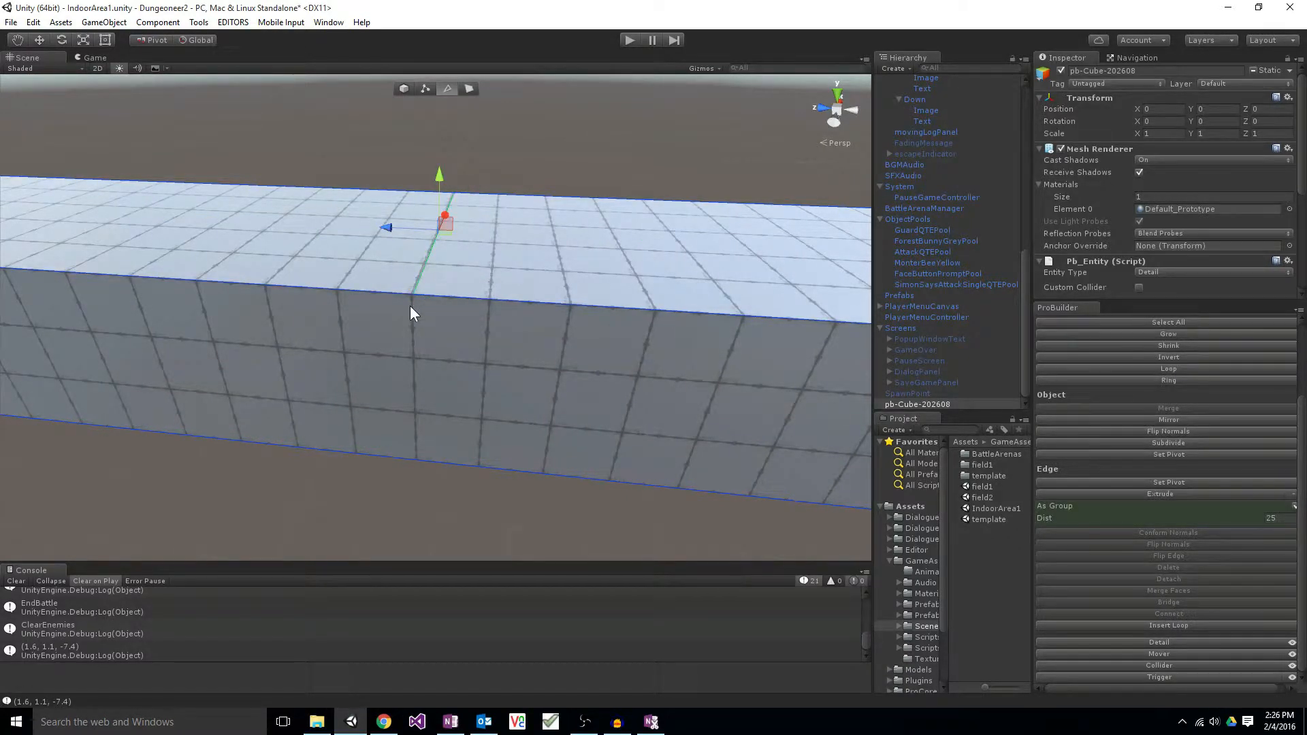
{"action": "left_click_drag", "start_coordinate": [452, 439], "coordinate": [411, 415], "text": "alt"}
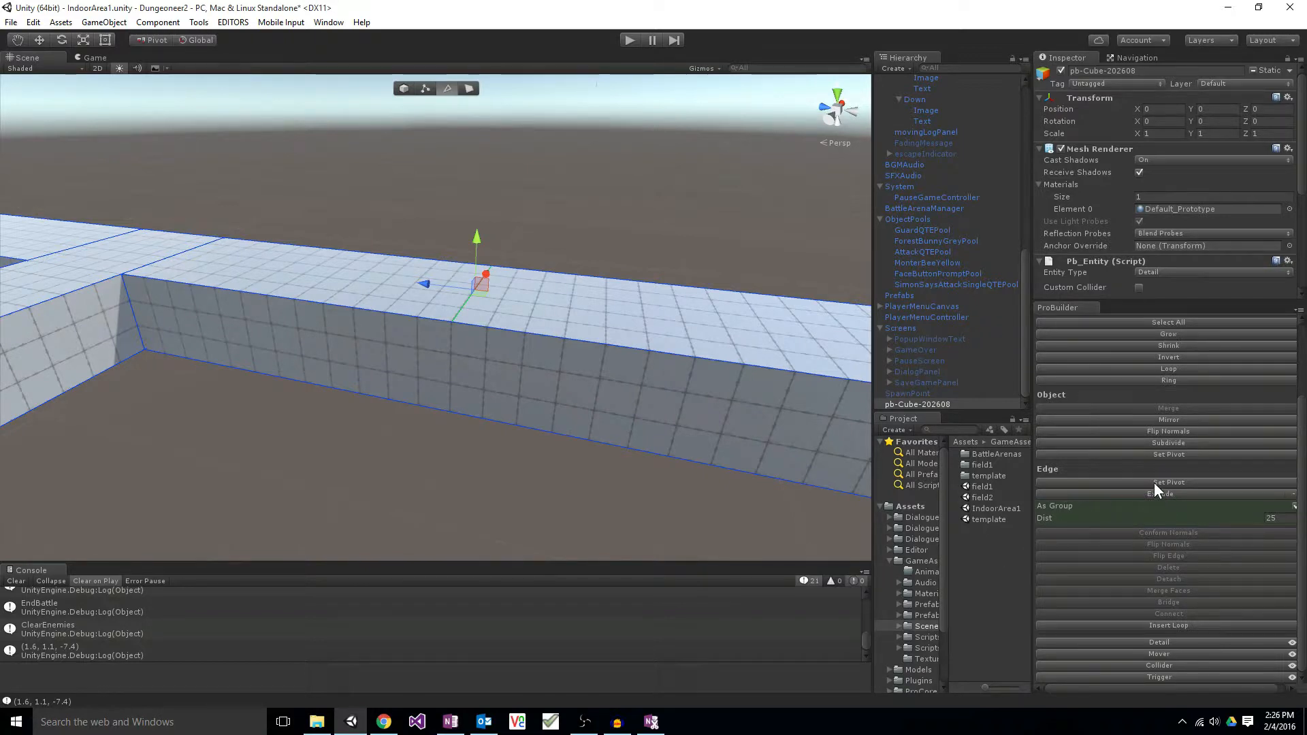
{"action": "left_click", "coordinate": [456, 413]}
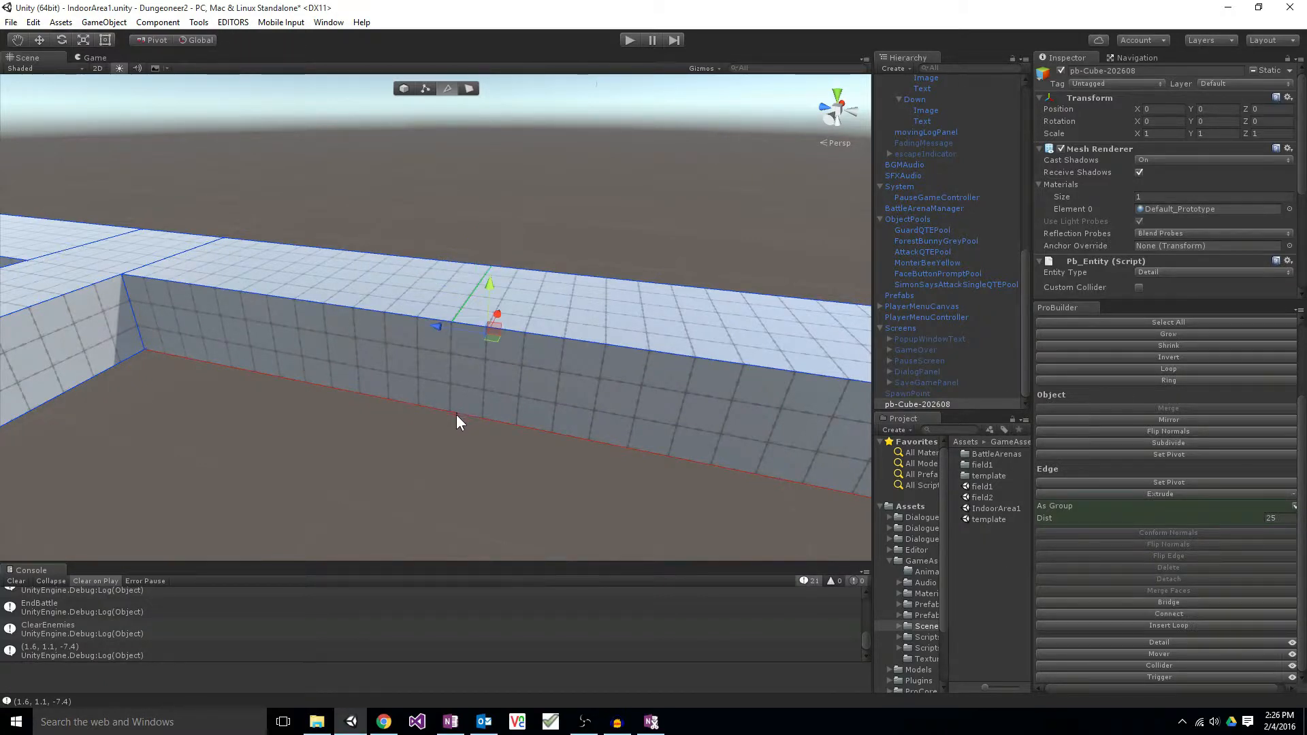
{"action": "left_click", "coordinate": [1151, 601]}
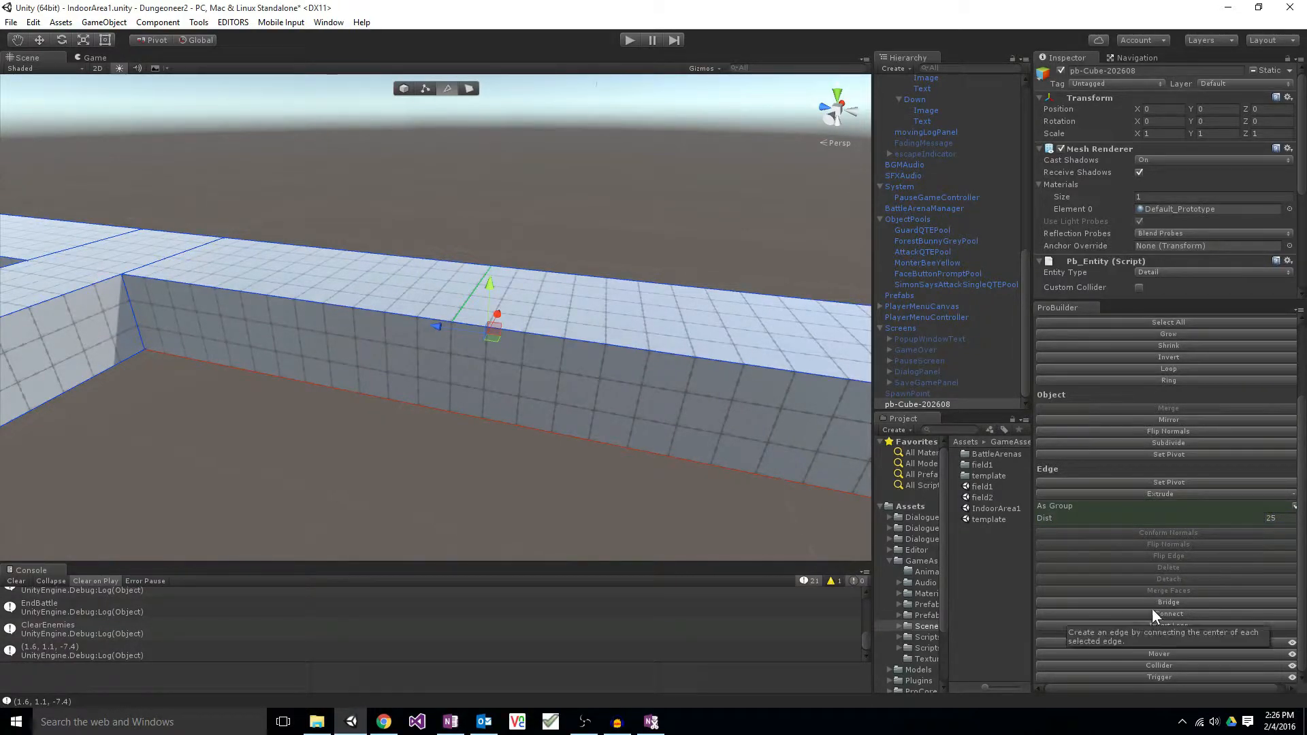
{"action": "left_click", "coordinate": [1150, 611]}
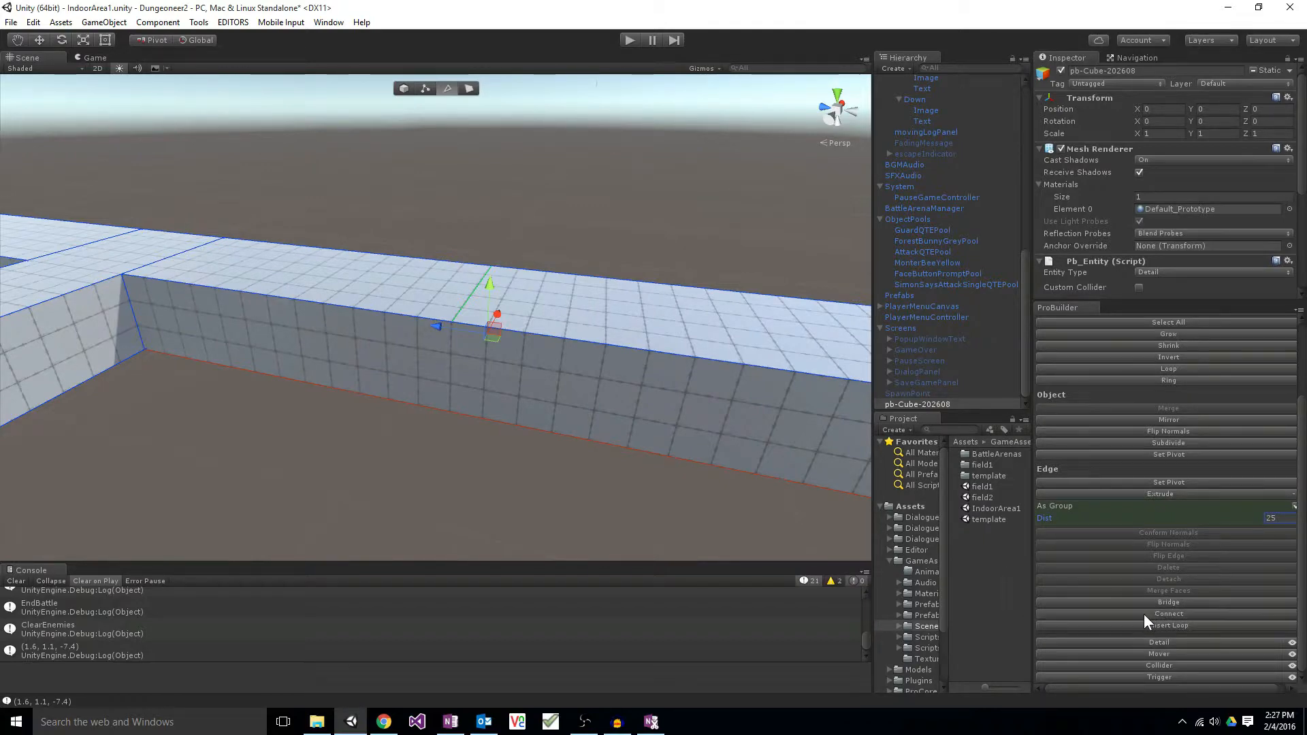
Step: Examine the crossing edge and the adjoining walls from both sides of the long corridor
{"action": "left_click_drag", "start_coordinate": [705, 466], "coordinate": [240, 406], "text": "alt"}
{"action": "left_click", "coordinate": [435, 342]}
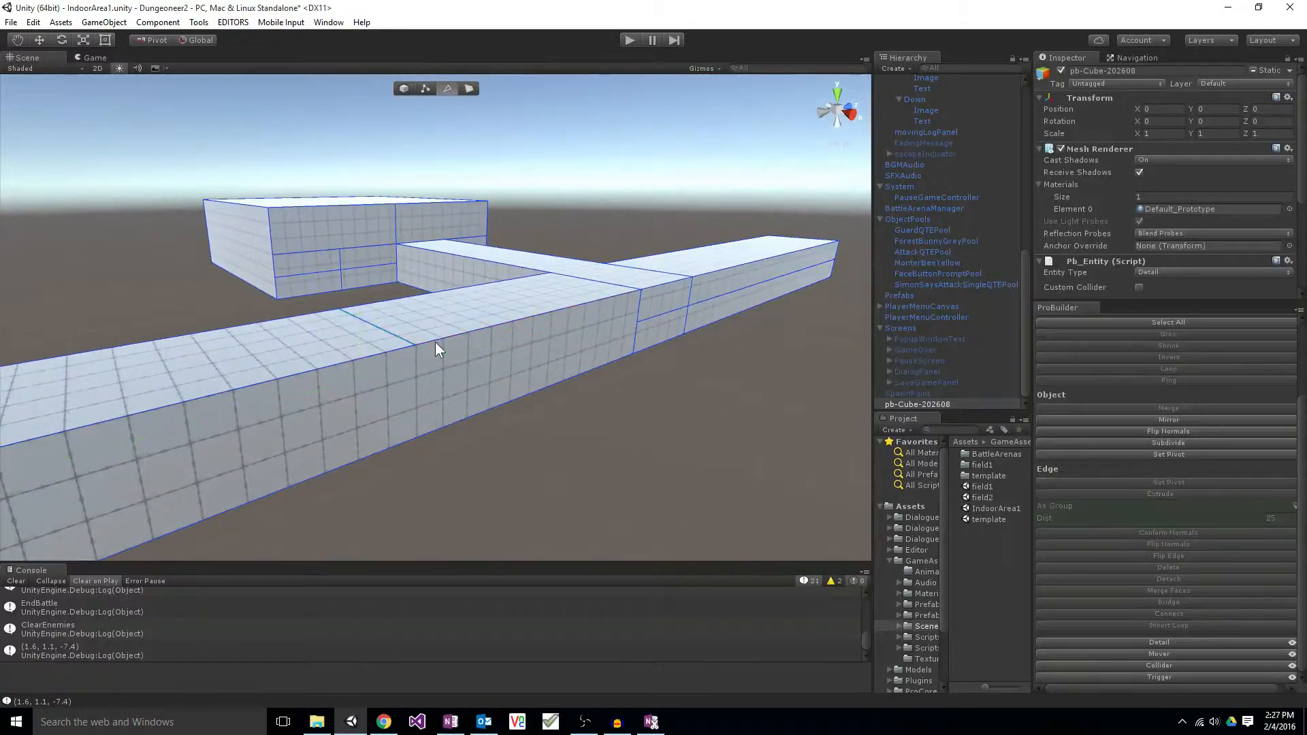
{"action": "left_click", "coordinate": [399, 333]}
{"action": "left_click_drag", "start_coordinate": [399, 333], "coordinate": [952, 399], "text": "alt"}
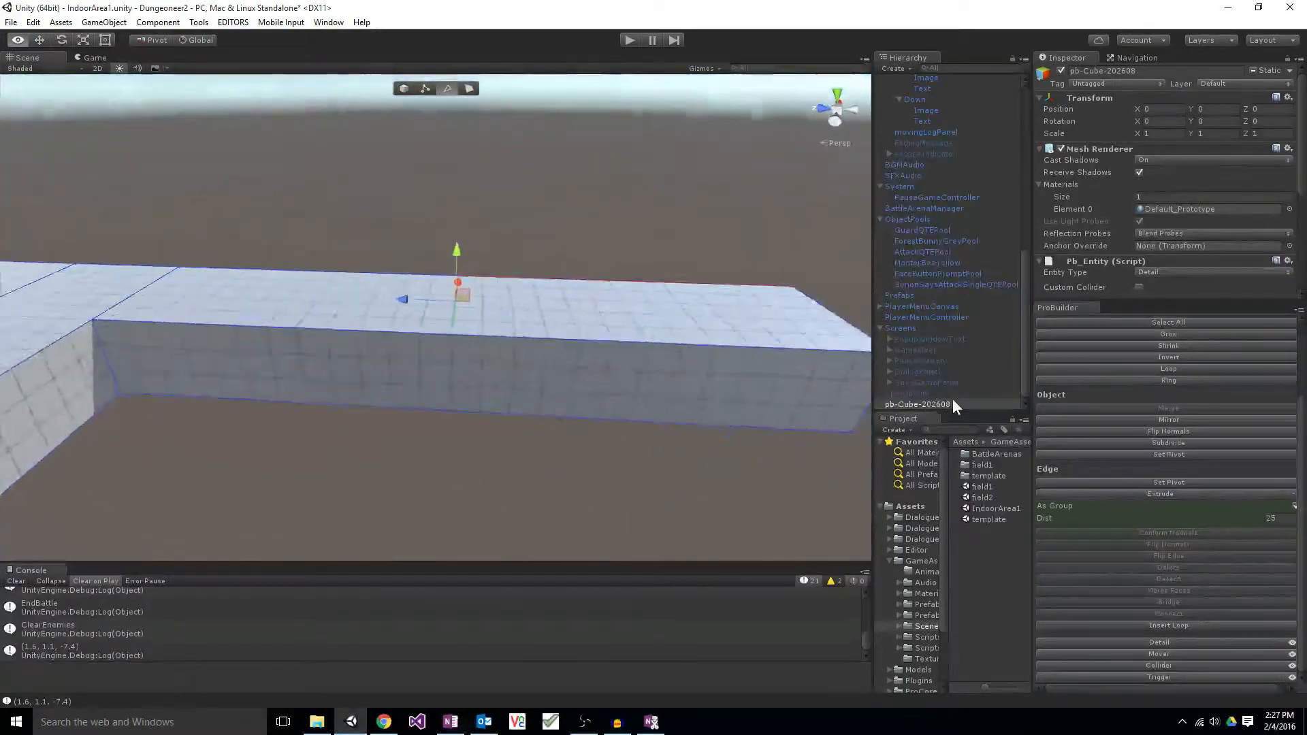
{"action": "scroll", "coordinate": [953, 399], "scroll_direction": "up", "scroll_amount": 4}
{"action": "left_click", "coordinate": [506, 415]}
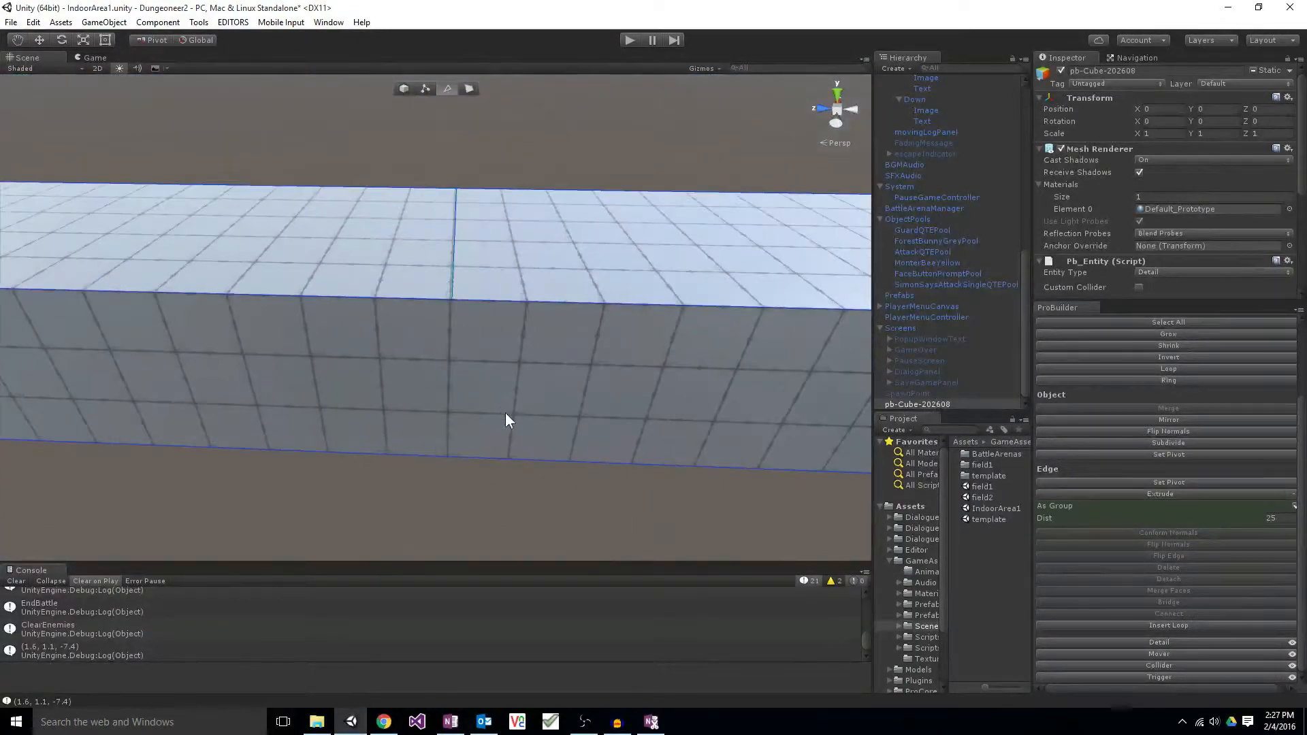
{"action": "left_click_drag", "start_coordinate": [537, 446], "coordinate": [538, 385], "text": "alt"}
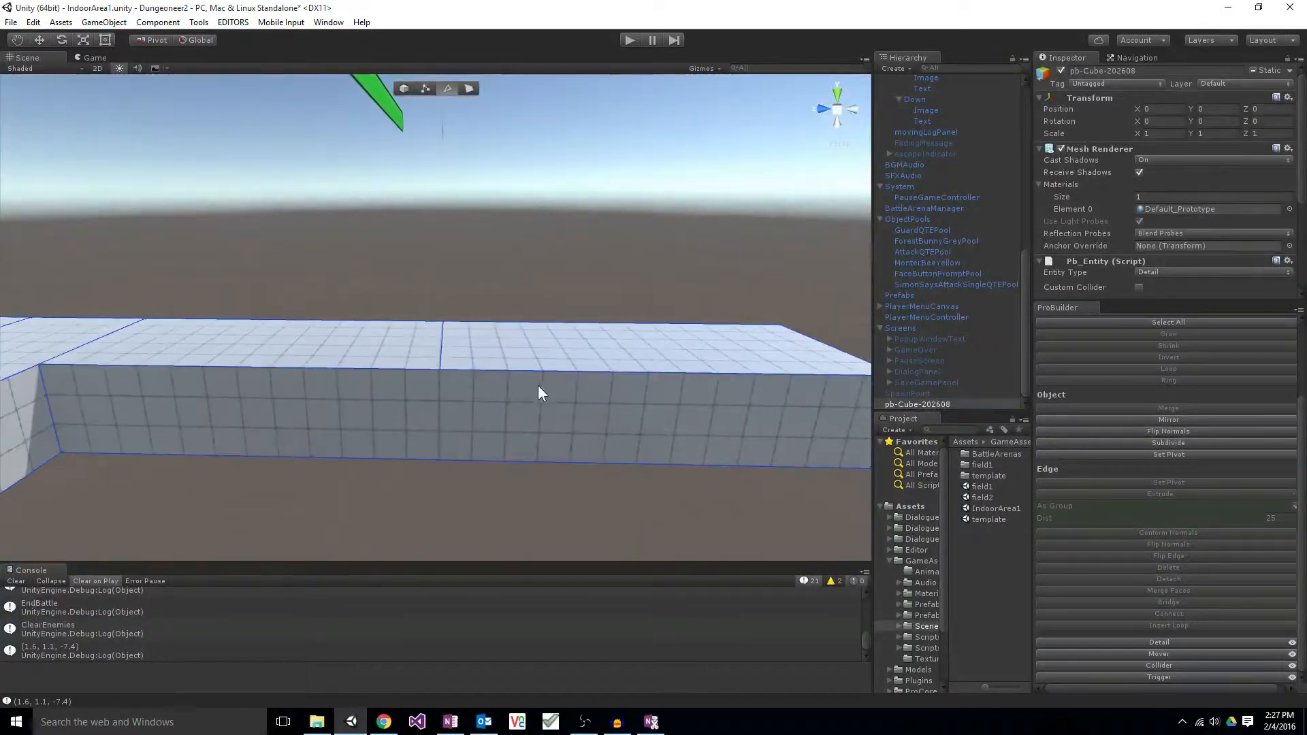
Step: Try to delete the crossing edge on the corridor's top, and undo the deletion
{"action": "left_click", "coordinate": [480, 422]}
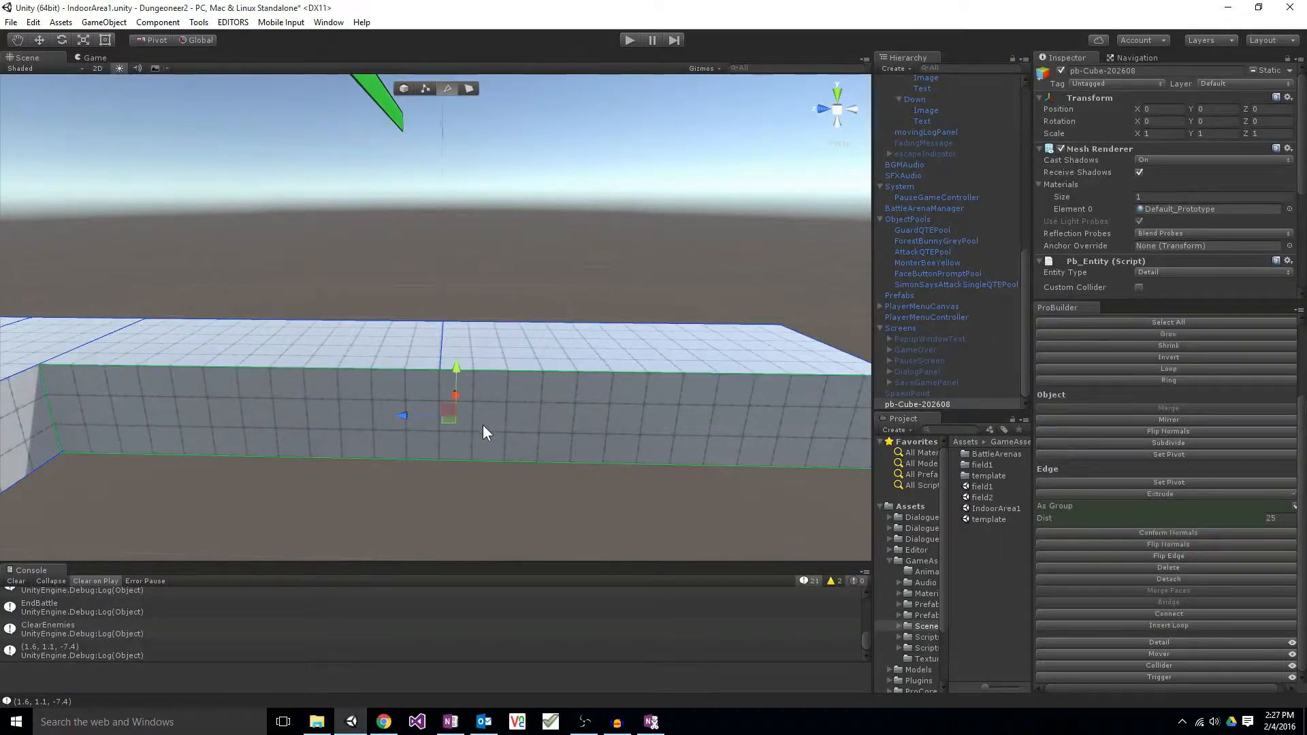
{"action": "left_click", "coordinate": [447, 343]}
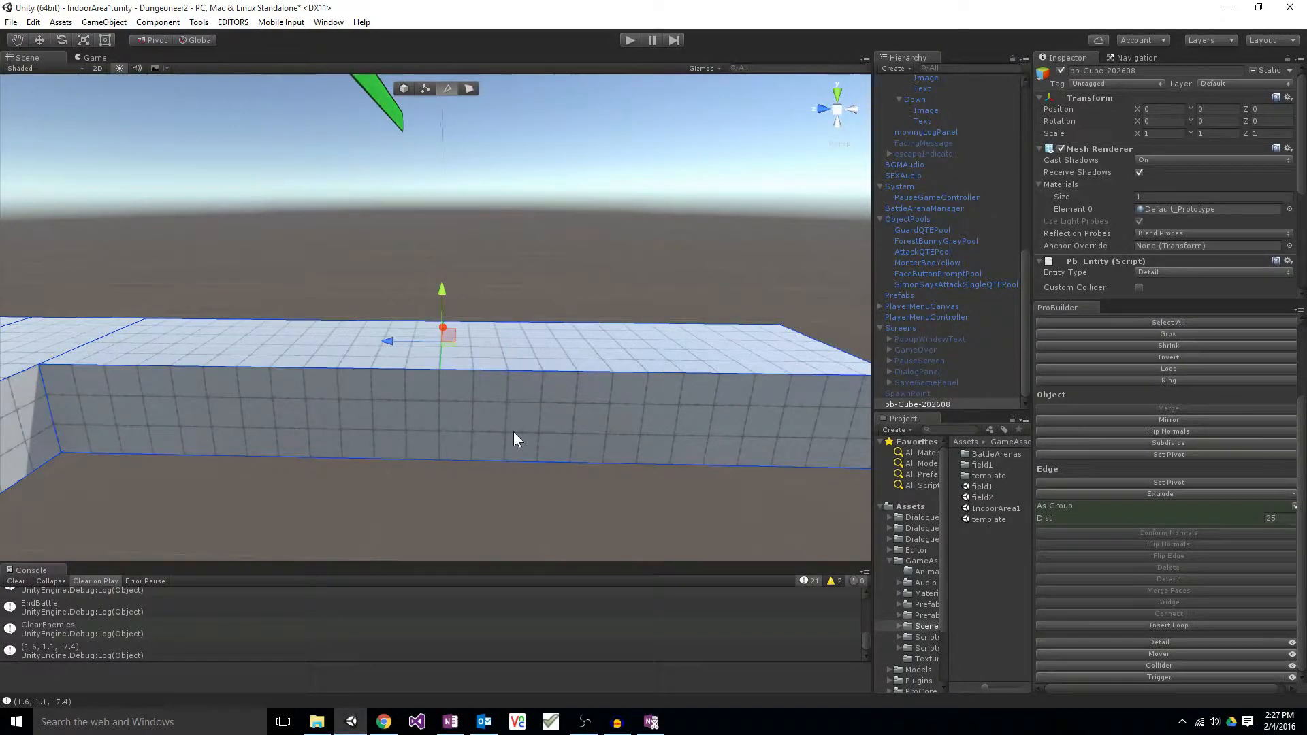
{"action": "key", "text": "Delete"}
{"action": "key", "text": "ctrl+z"}
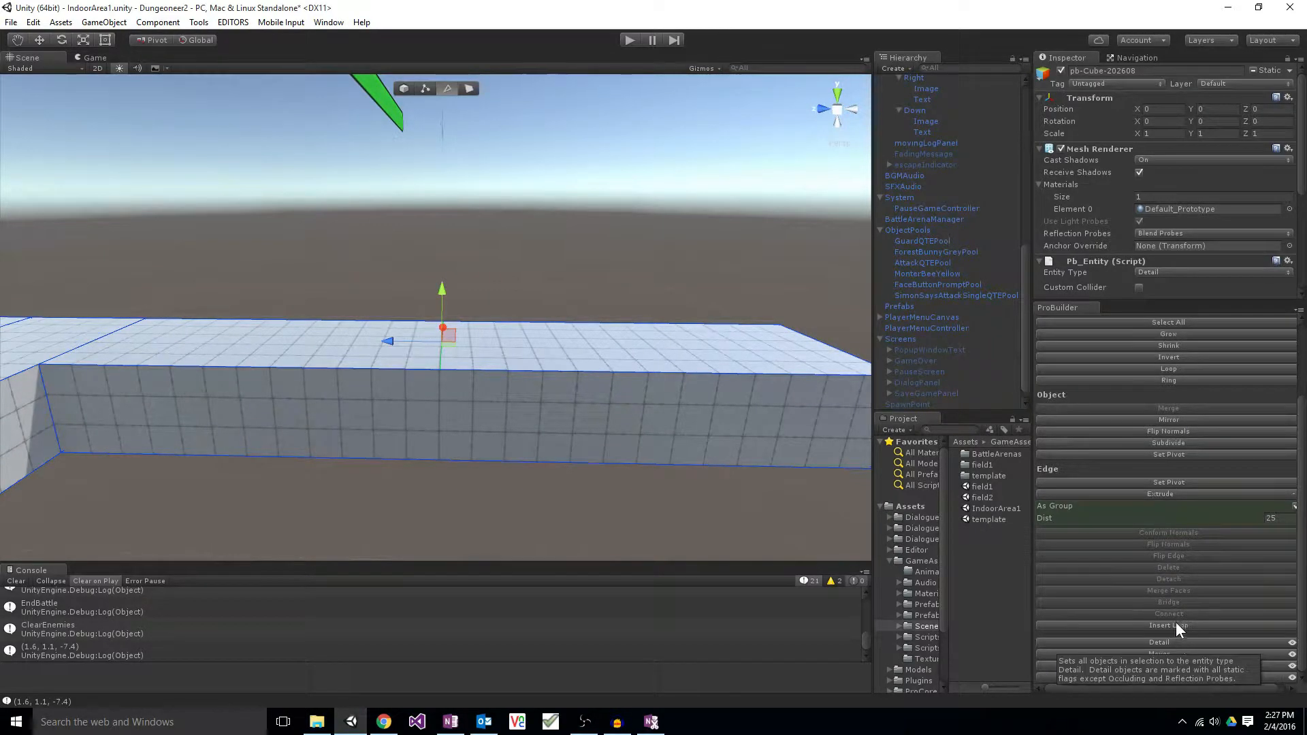
Step: Switch ProBuilder to face editing and subdivide the long corridor's inner side face
{"action": "left_click", "coordinate": [437, 395]}
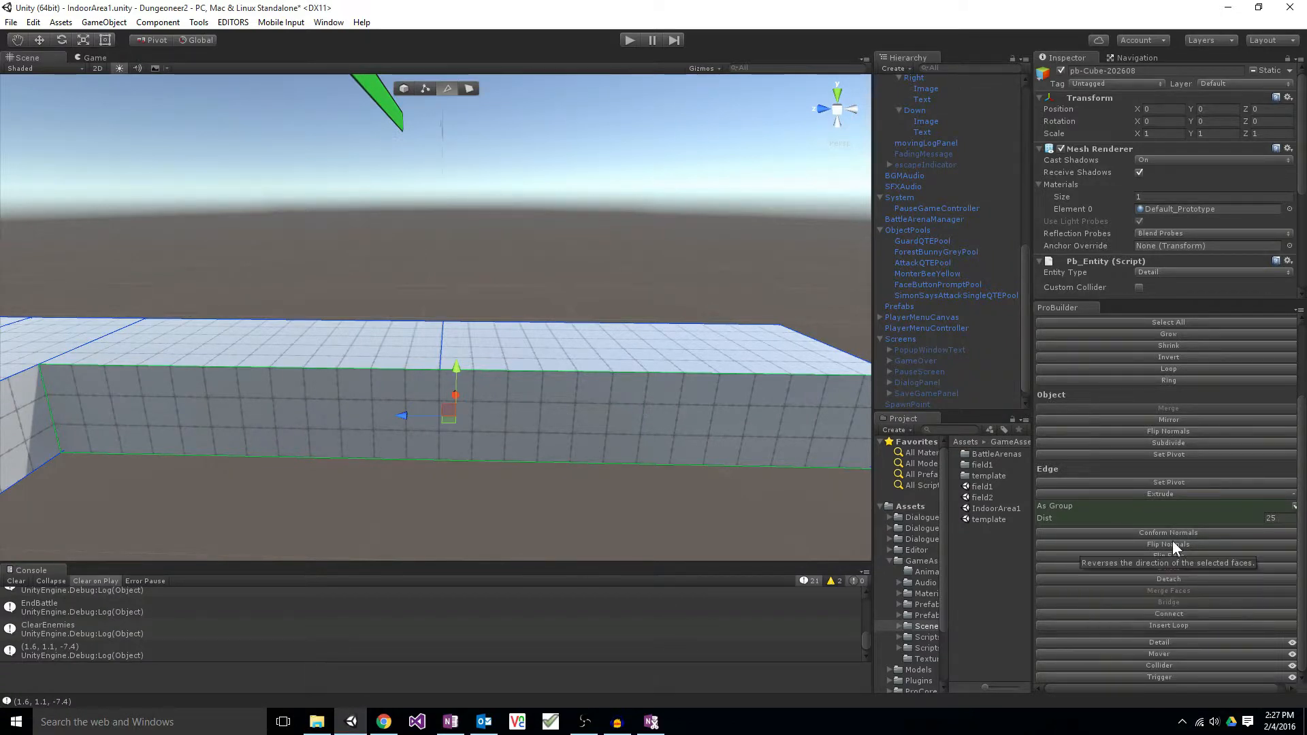
{"action": "left_click", "coordinate": [468, 90]}
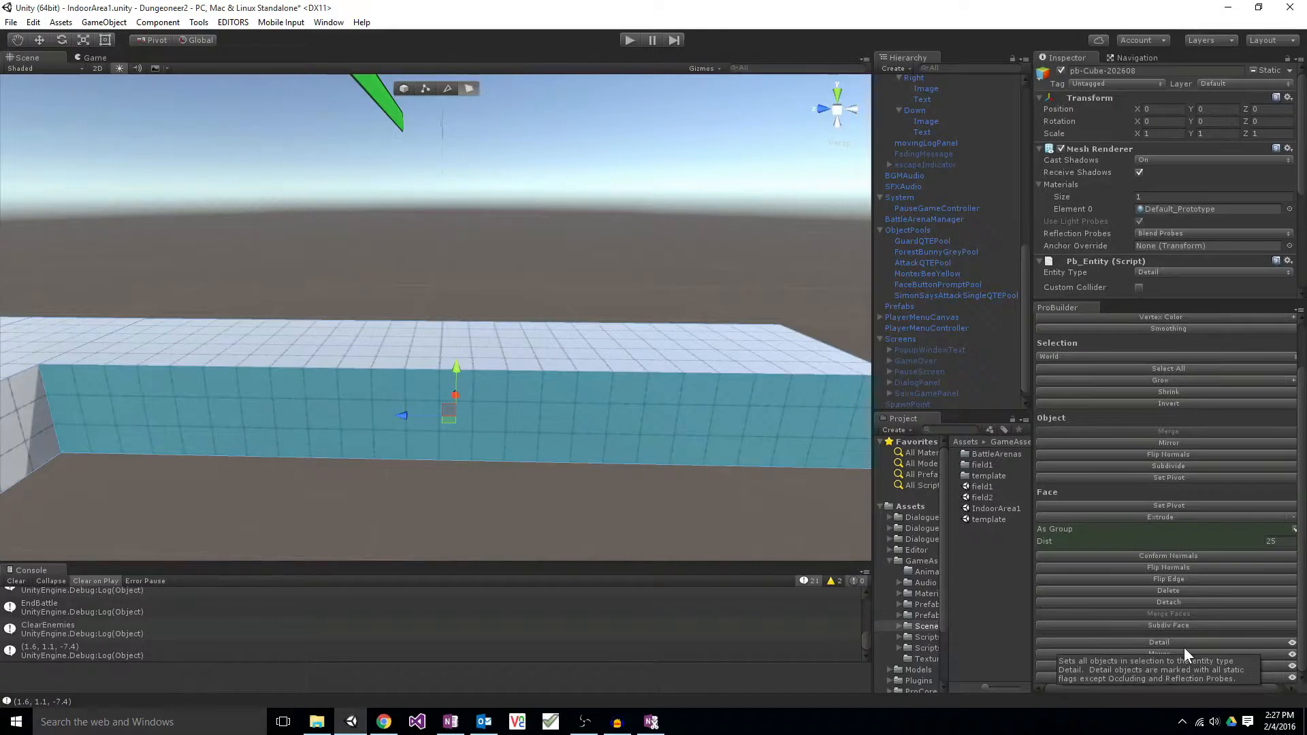
{"action": "left_click", "coordinate": [1174, 624]}
Step: Pick the subdivided side faces and neighbouring top faces one after another to check how the mesh was split
{"action": "left_click", "coordinate": [536, 402]}
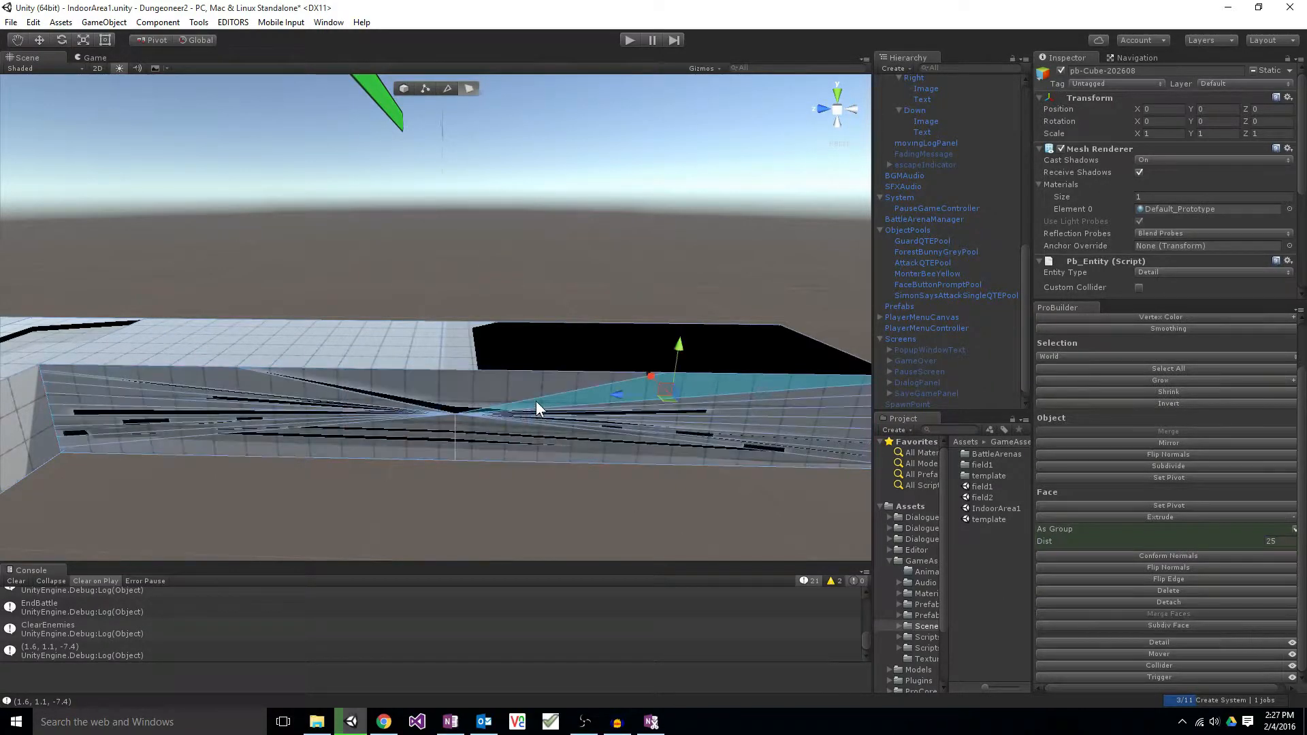
{"action": "left_click", "coordinate": [442, 402]}
{"action": "left_click", "coordinate": [509, 426]}
{"action": "left_click", "coordinate": [436, 436]}
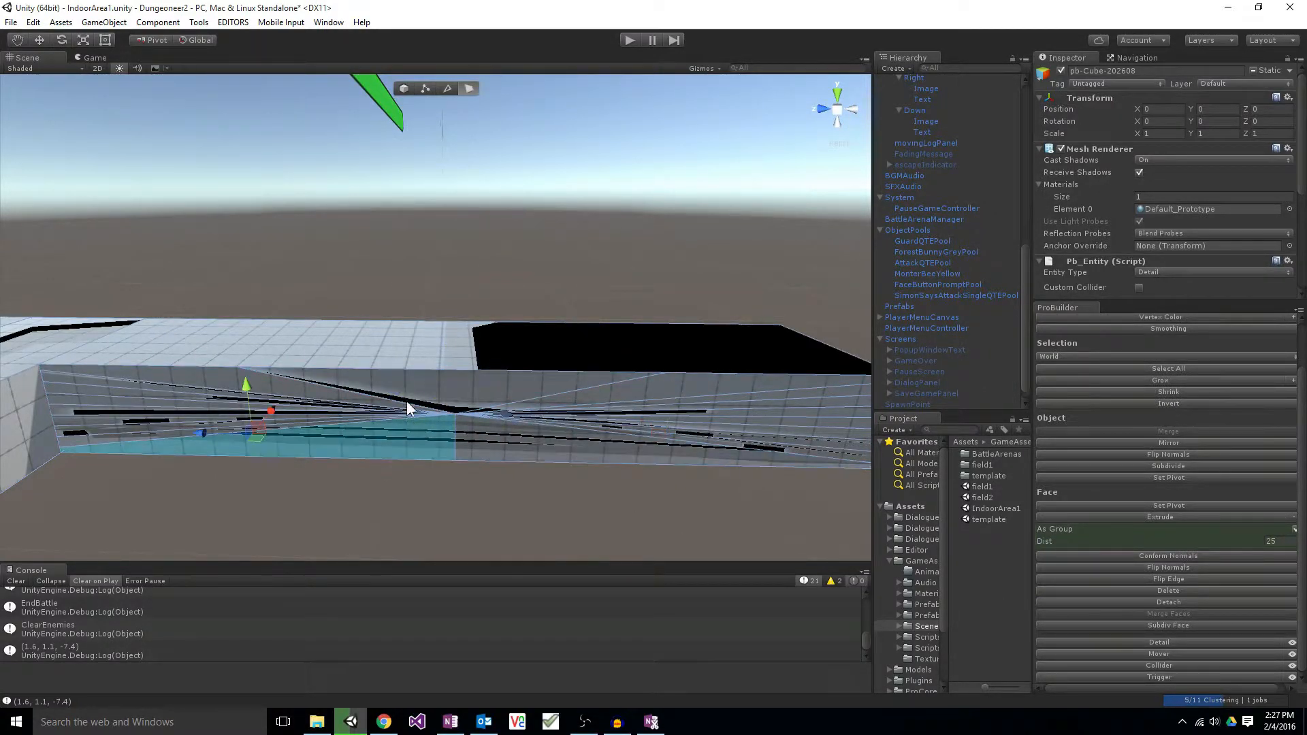
{"action": "left_click", "coordinate": [471, 386]}
{"action": "left_click", "coordinate": [463, 333]}
{"action": "left_click", "coordinate": [440, 344]}
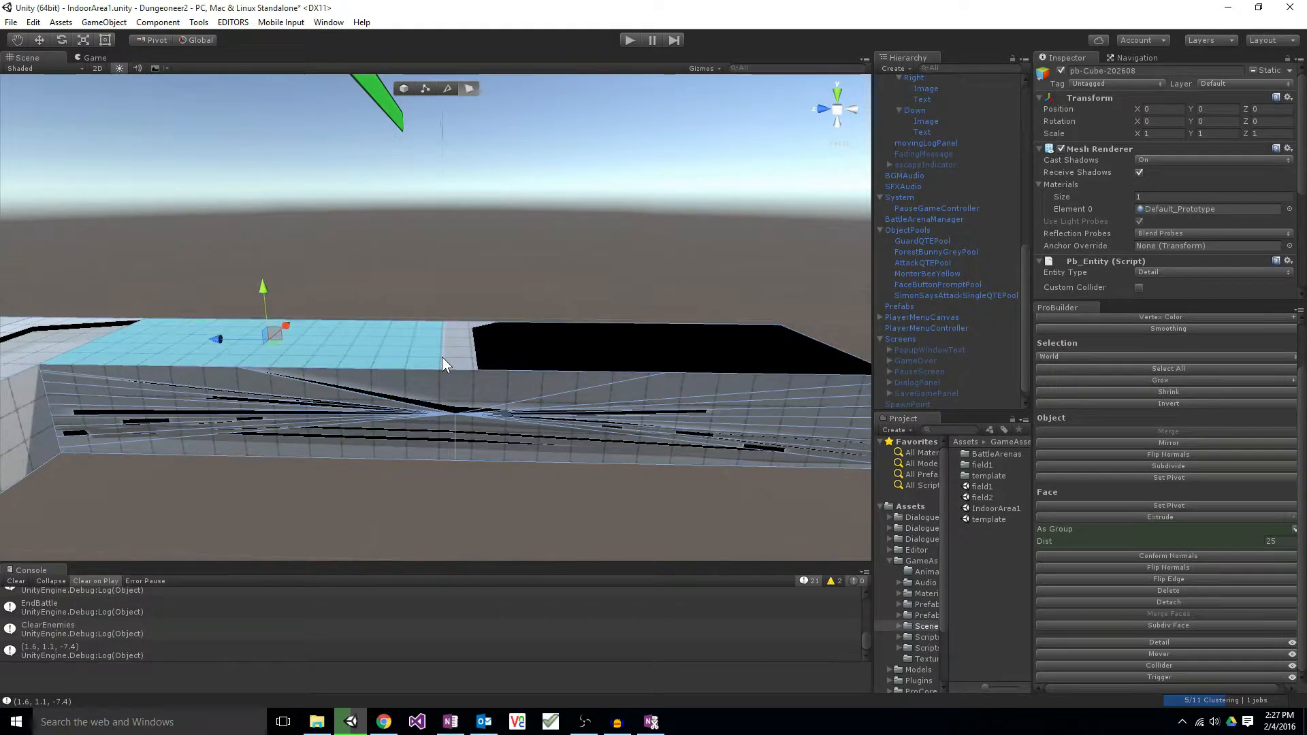
{"action": "left_click", "coordinate": [442, 361]}
{"action": "left_click", "coordinate": [442, 361]}
{"action": "left_click", "coordinate": [442, 361]}
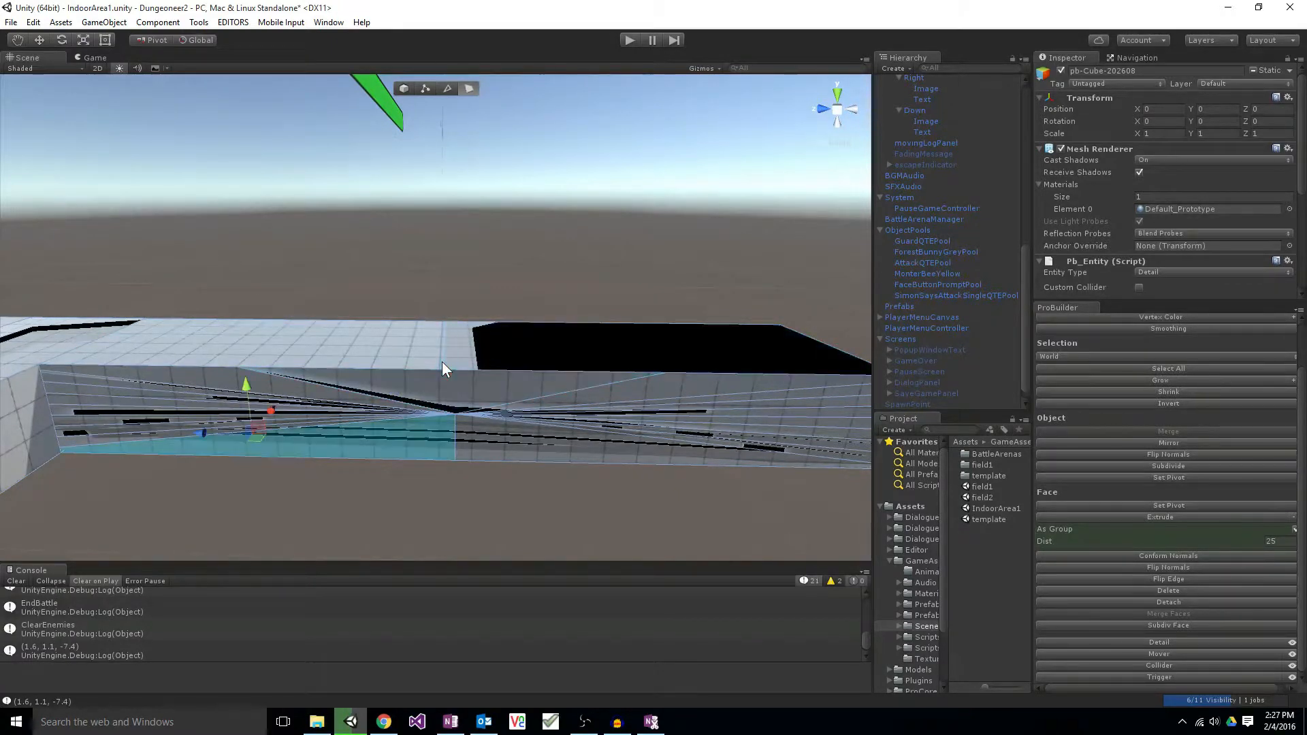
Step: Undo the subdivision of the long corridor's inner side face, and merge the two neighbouring faces on the corridor's top
{"action": "left_click", "coordinate": [442, 361]}
{"action": "left_click", "coordinate": [442, 362]}
{"action": "left_click", "coordinate": [443, 361]}
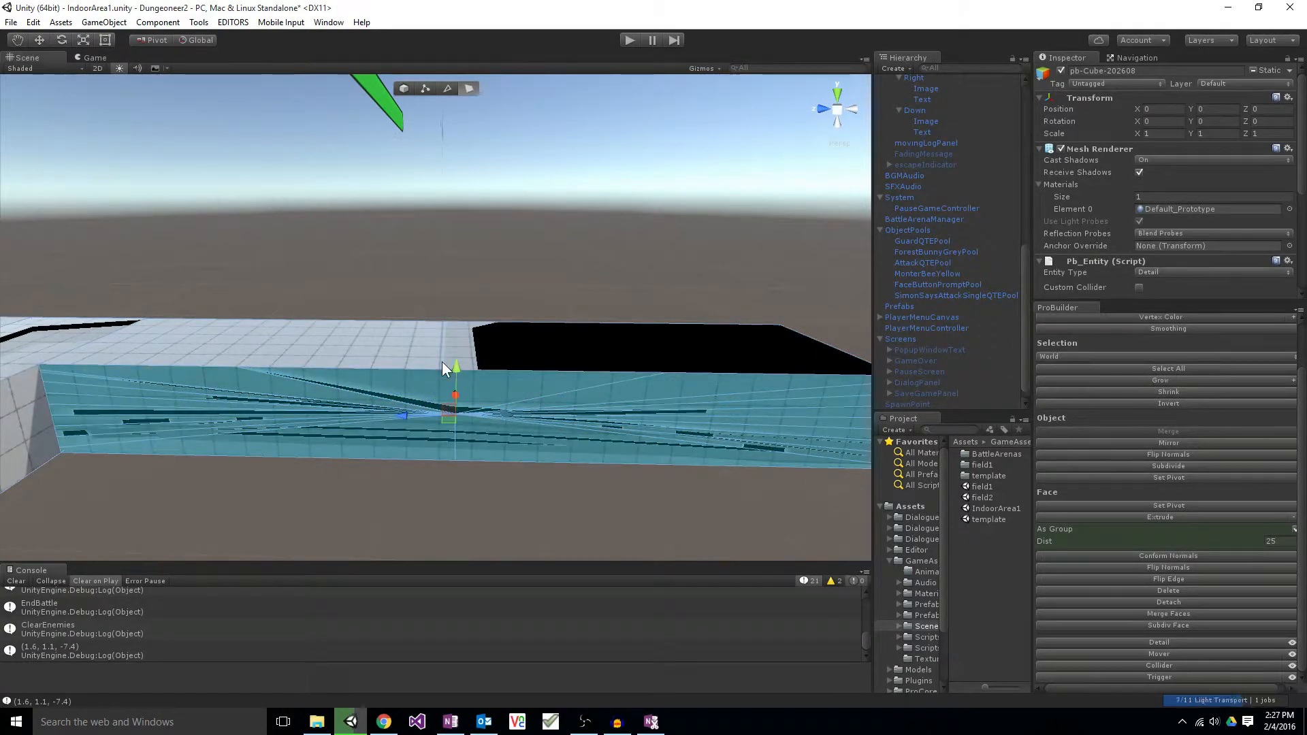
{"action": "left_click", "coordinate": [442, 361]}
{"action": "left_click", "coordinate": [450, 346]}
{"action": "left_click", "coordinate": [417, 345], "text": "shift"}
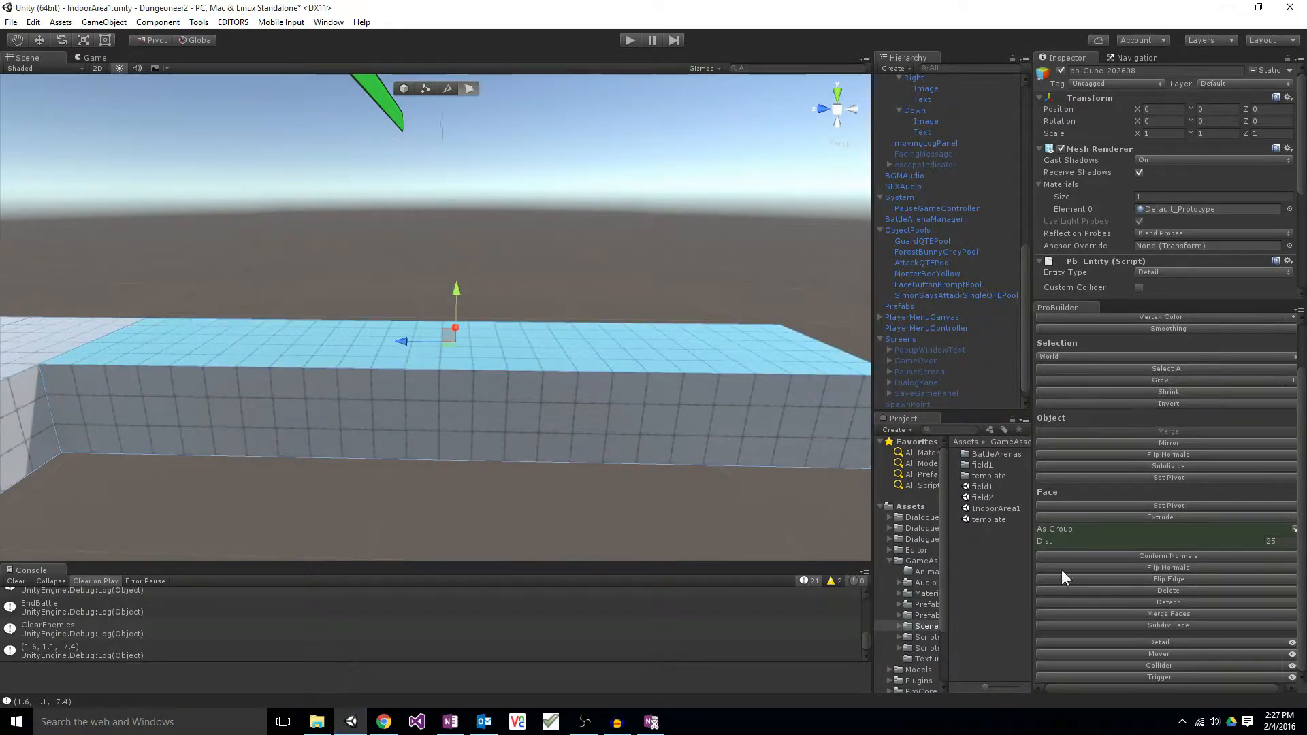
{"action": "left_click", "coordinate": [1161, 612]}
Step: Try to subdivide the long corridor's inner side face again, and undo the subdivision
{"action": "left_click", "coordinate": [517, 442]}
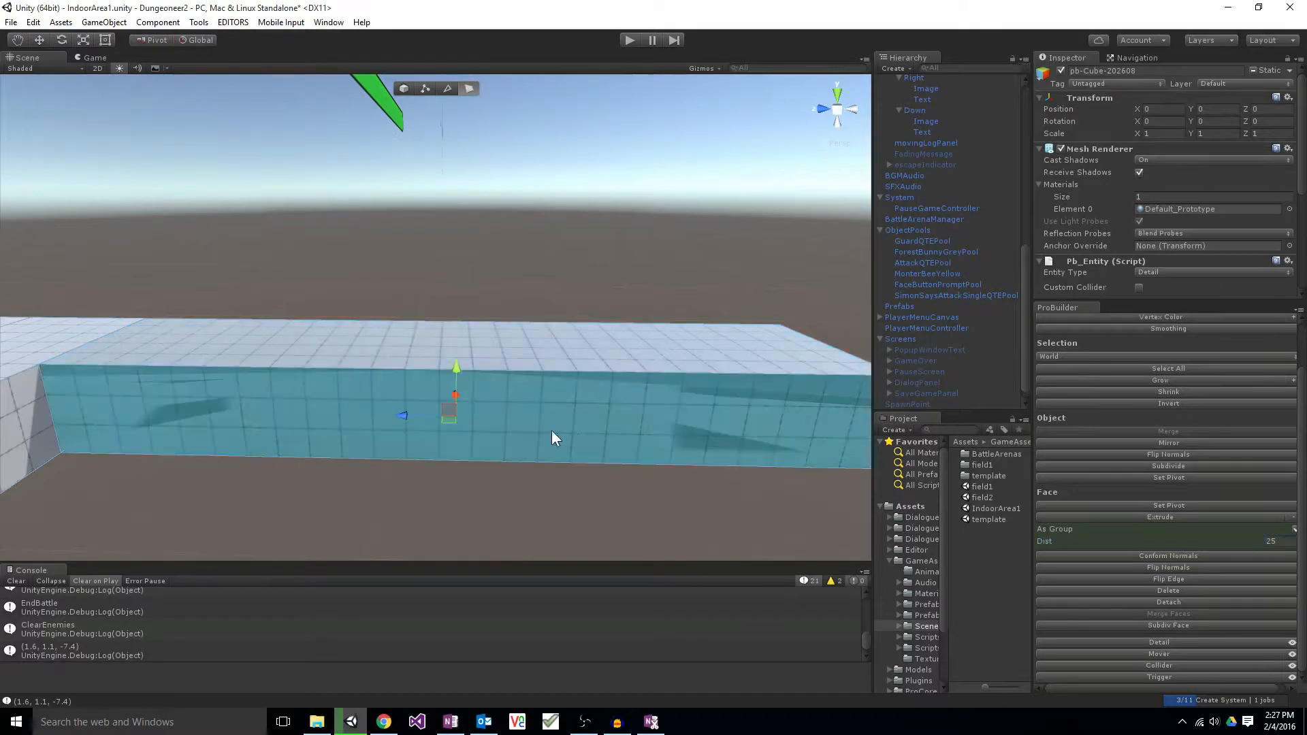
{"action": "left_click", "coordinate": [450, 336]}
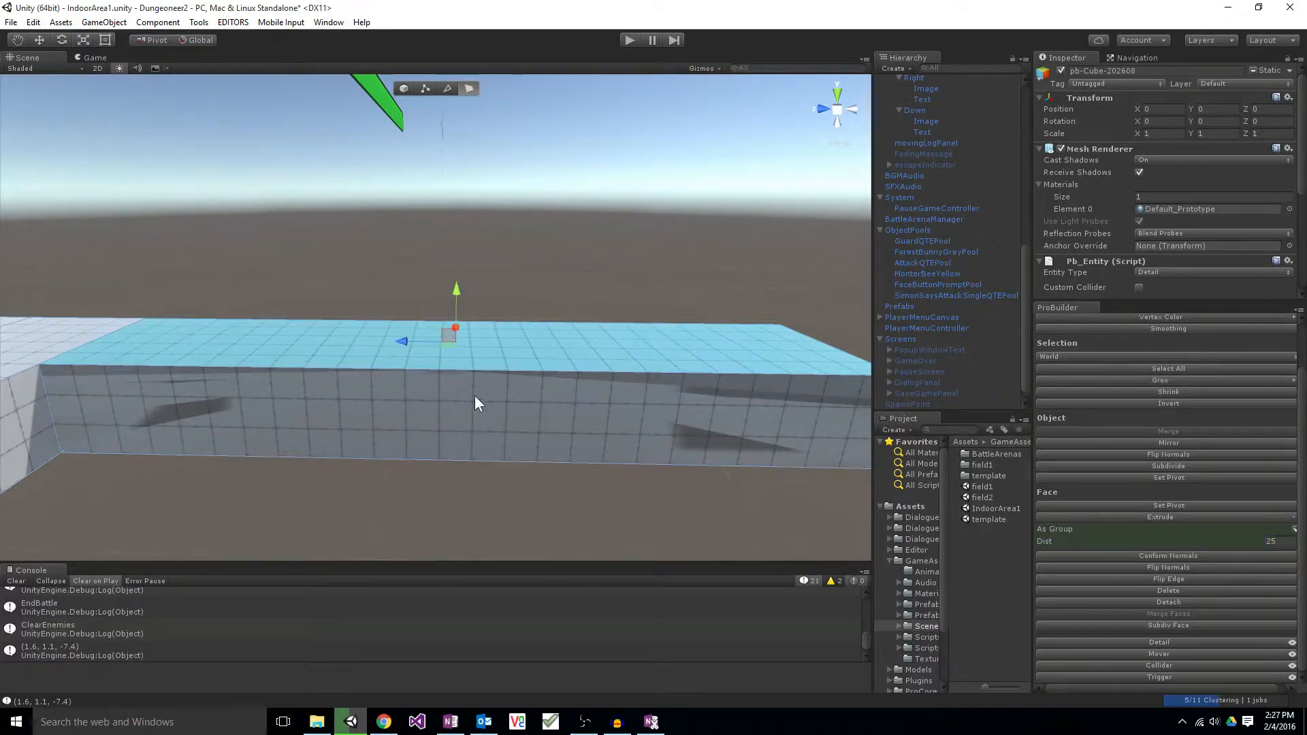
{"action": "left_click", "coordinate": [507, 428]}
{"action": "left_click", "coordinate": [1168, 624]}
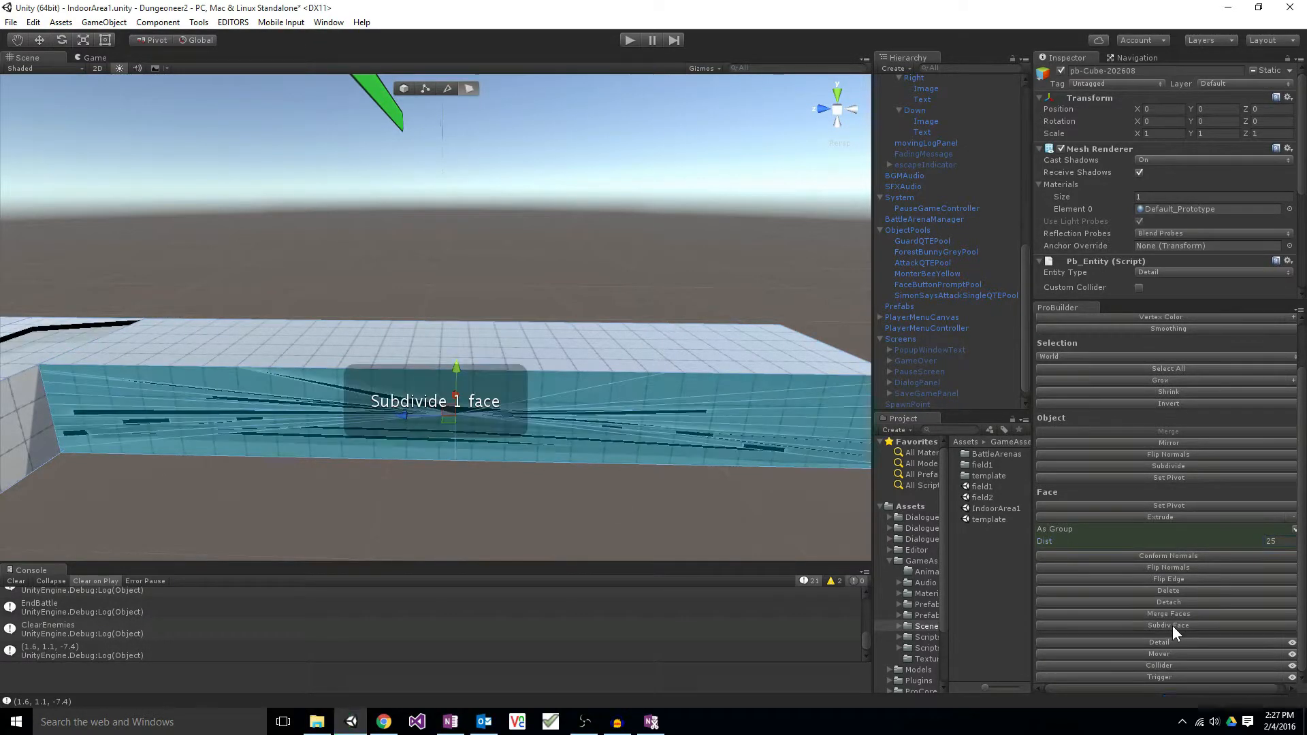
{"action": "key", "text": "Escape"}
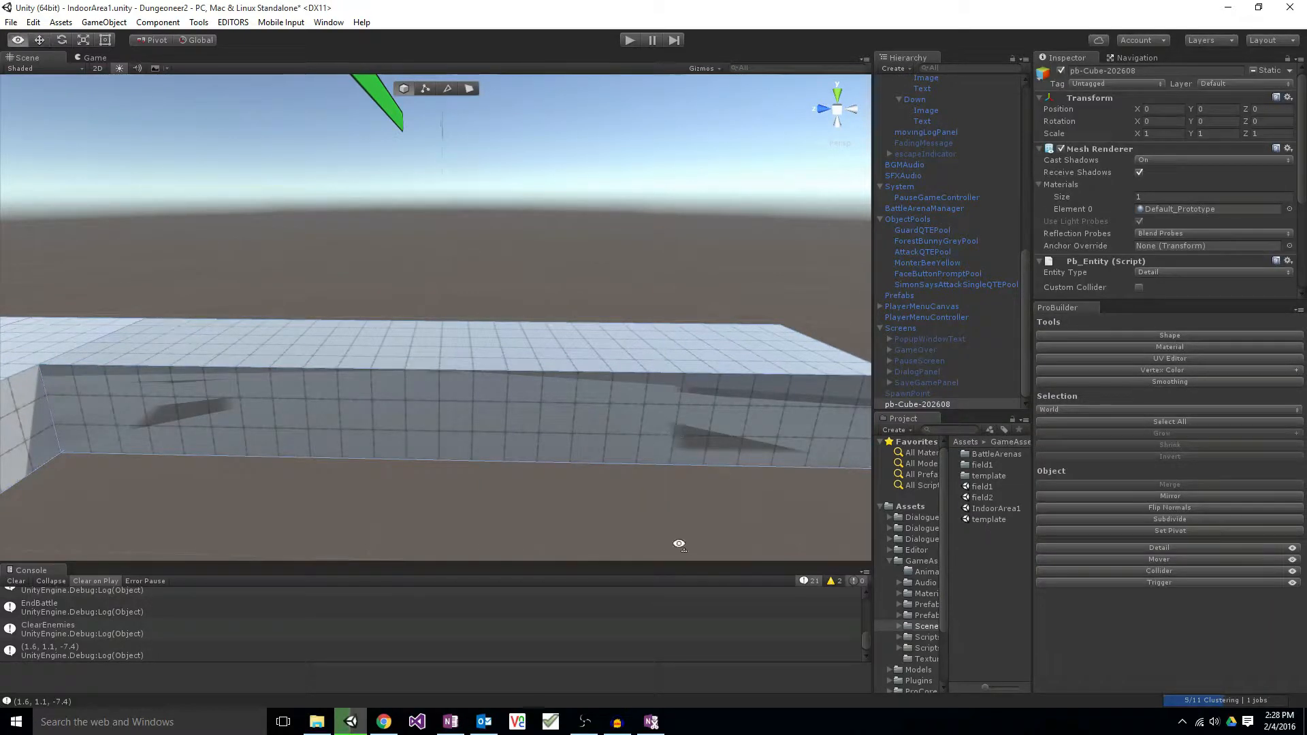
Step: Examine the corridor's outer and inner side walls in face editing, picking faces on both sides to check how the mesh is divided
{"action": "left_click_drag", "start_coordinate": [679, 542], "coordinate": [190, 455], "text": "alt"}
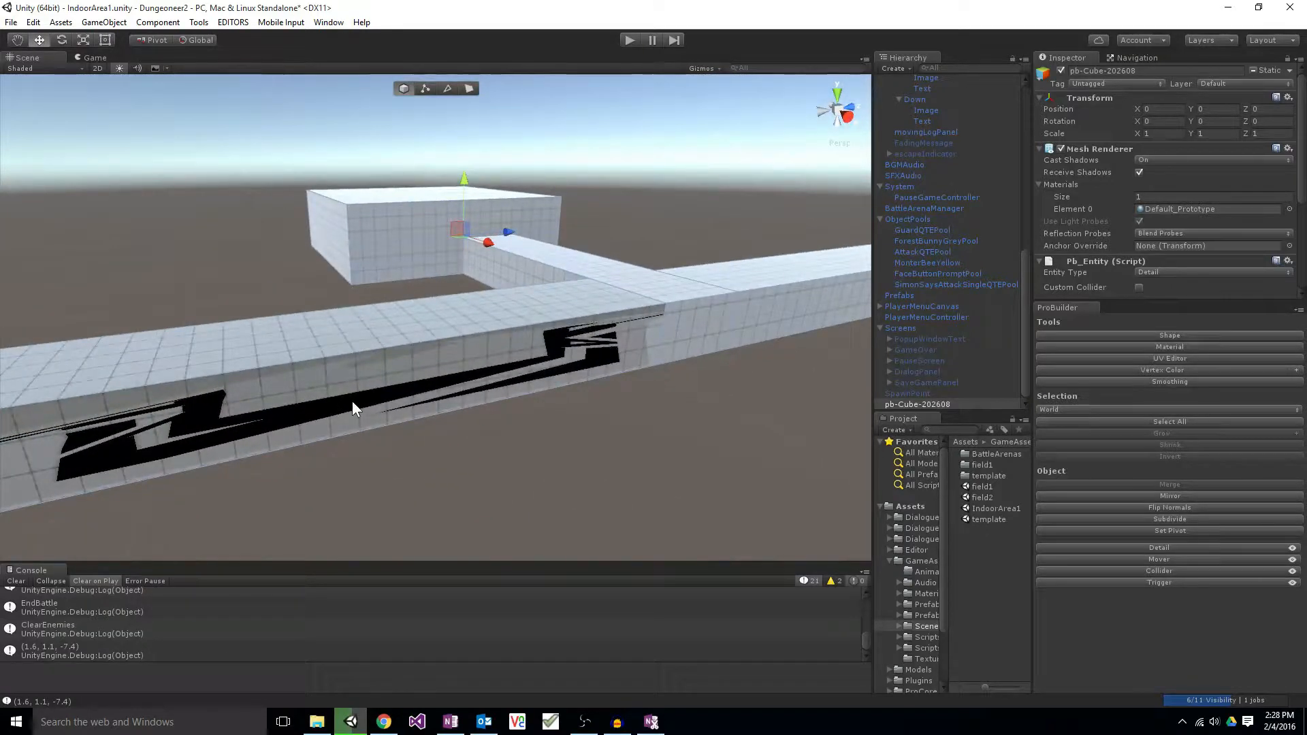
{"action": "left_click", "coordinate": [432, 81]}
{"action": "left_click", "coordinate": [425, 88]}
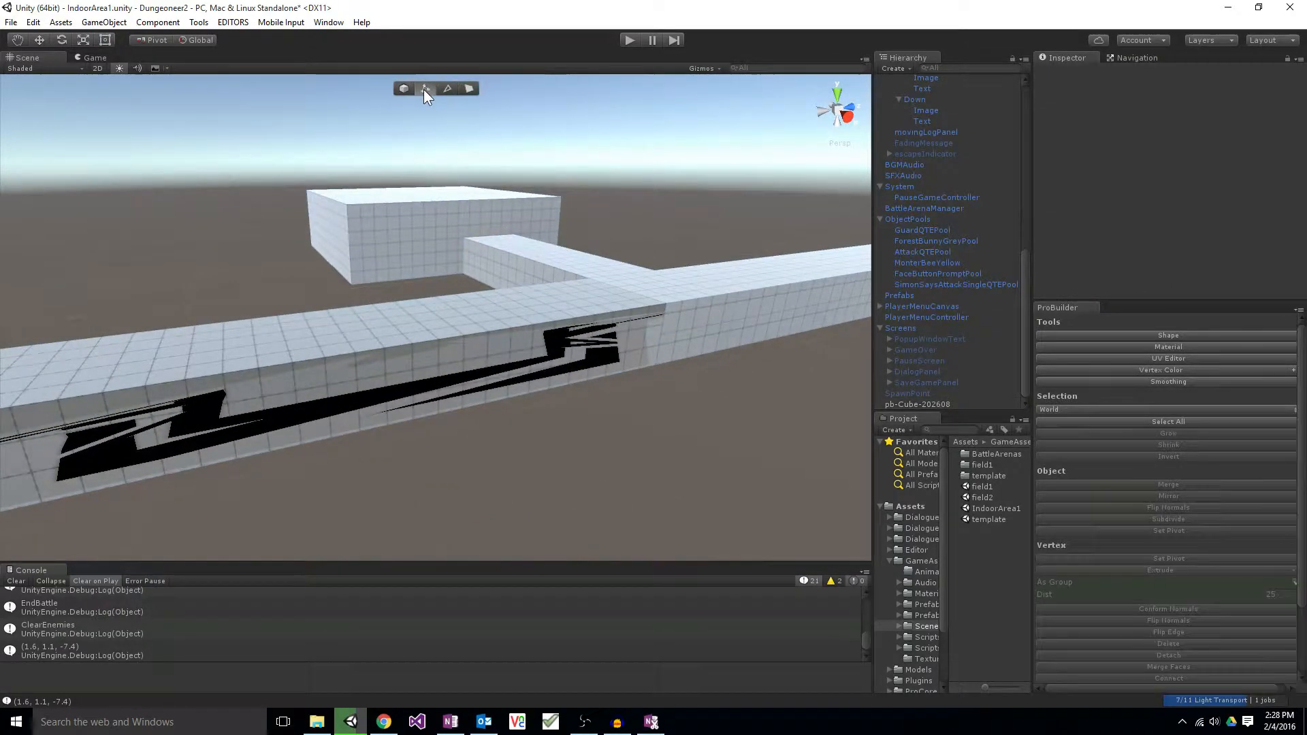
{"action": "left_click", "coordinate": [468, 88]}
{"action": "left_click", "coordinate": [337, 400]}
{"action": "double_click", "coordinate": [311, 383]}
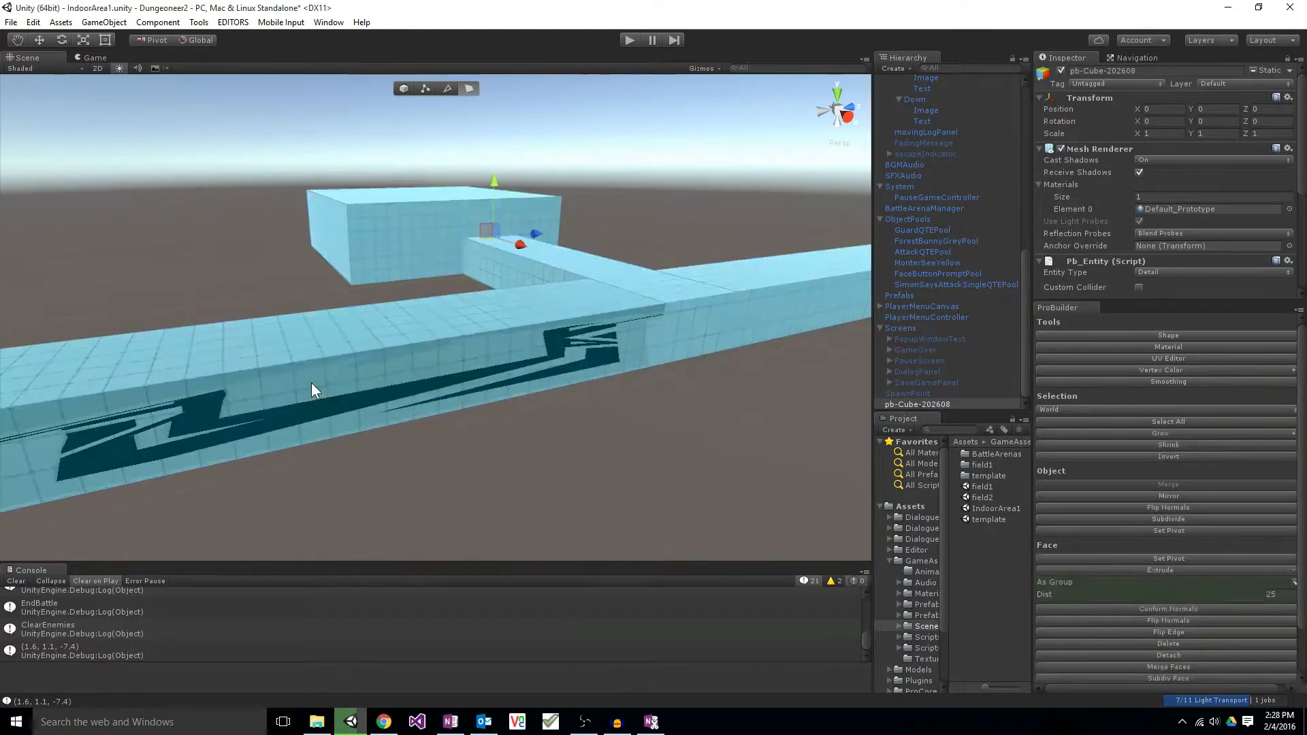
{"action": "right_click_drag", "start_coordinate": [294, 448], "coordinate": [180, 443]}
{"action": "left_click", "coordinate": [320, 401]}
{"action": "right_click_drag", "start_coordinate": [321, 433], "coordinate": [726, 416]}
{"action": "left_click", "coordinate": [549, 374]}
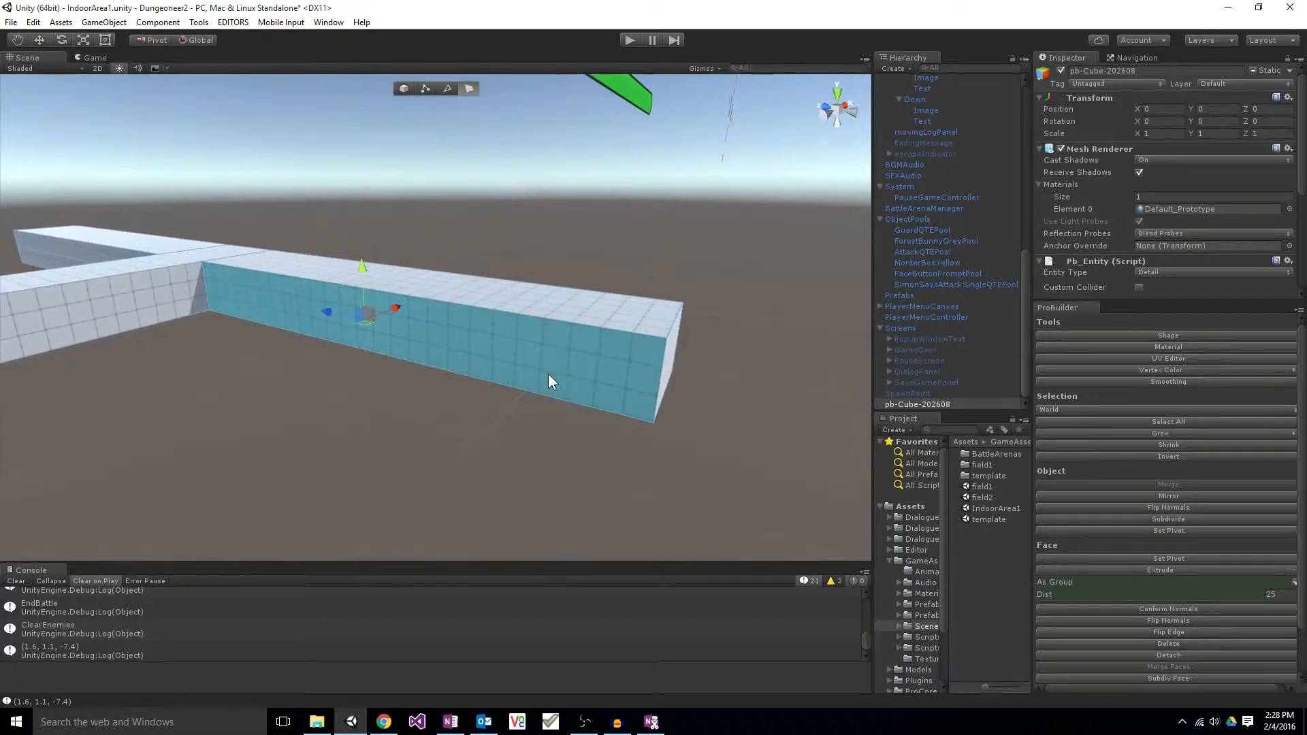
Step: Switch to vertex editing and connect the two opposite mid-edge vertices across the long corridor's top
{"action": "left_click", "coordinate": [426, 88]}
{"action": "right_click_drag", "start_coordinate": [484, 442], "coordinate": [560, 460]}
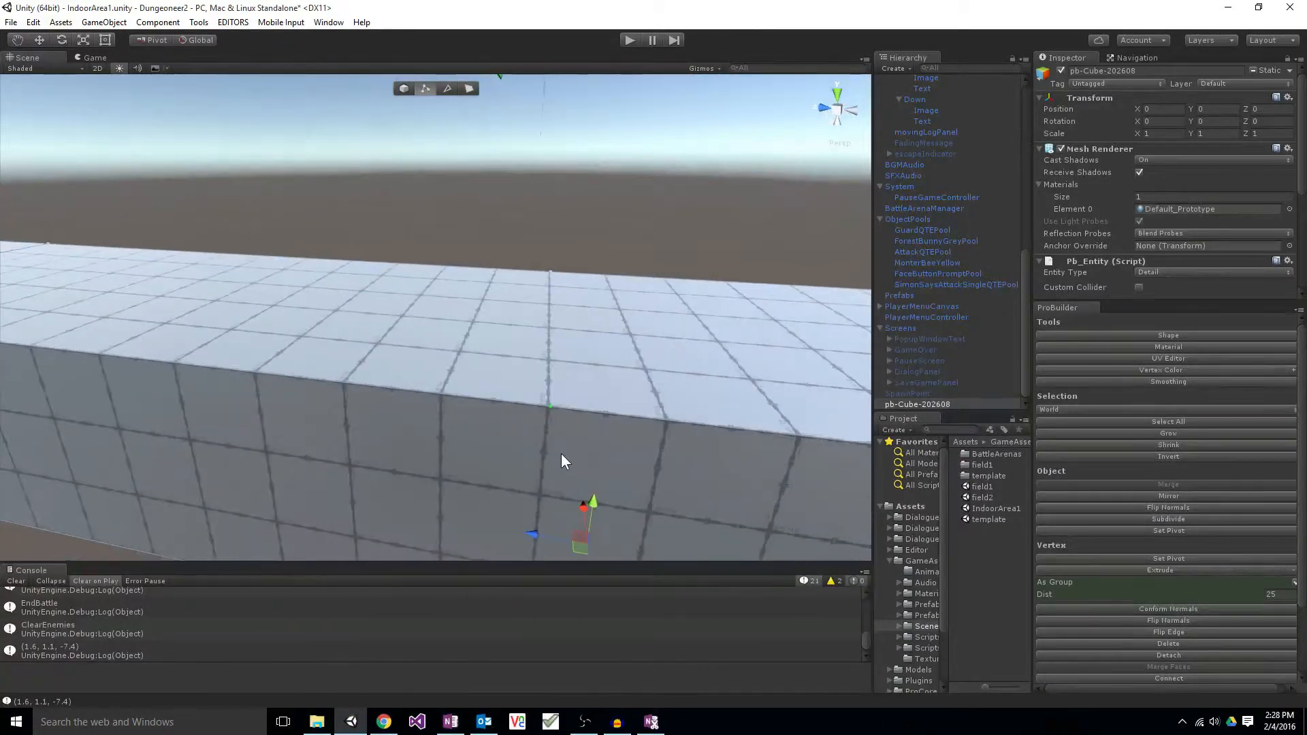
{"action": "left_click", "coordinate": [550, 407]}
{"action": "right_click_drag", "start_coordinate": [550, 406], "coordinate": [520, 468]}
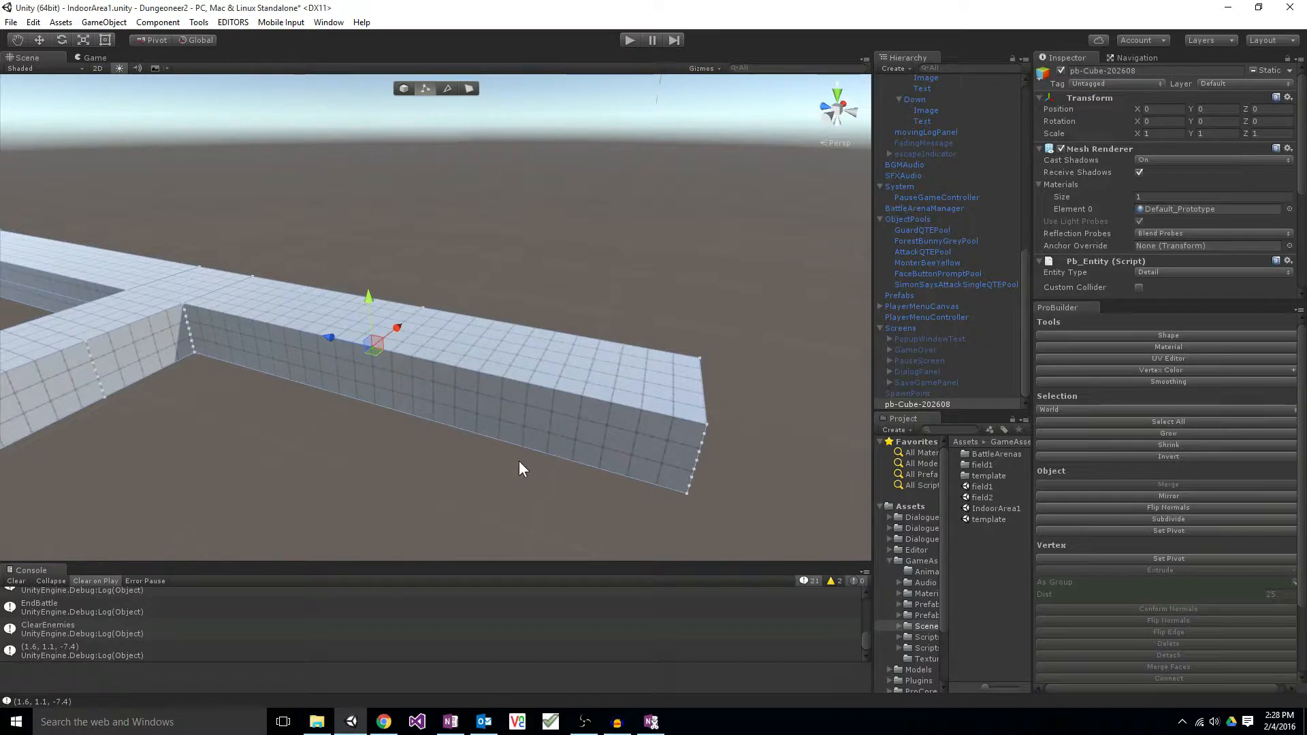
{"action": "scroll", "coordinate": [1133, 535], "scroll_direction": "down", "scroll_amount": 3}
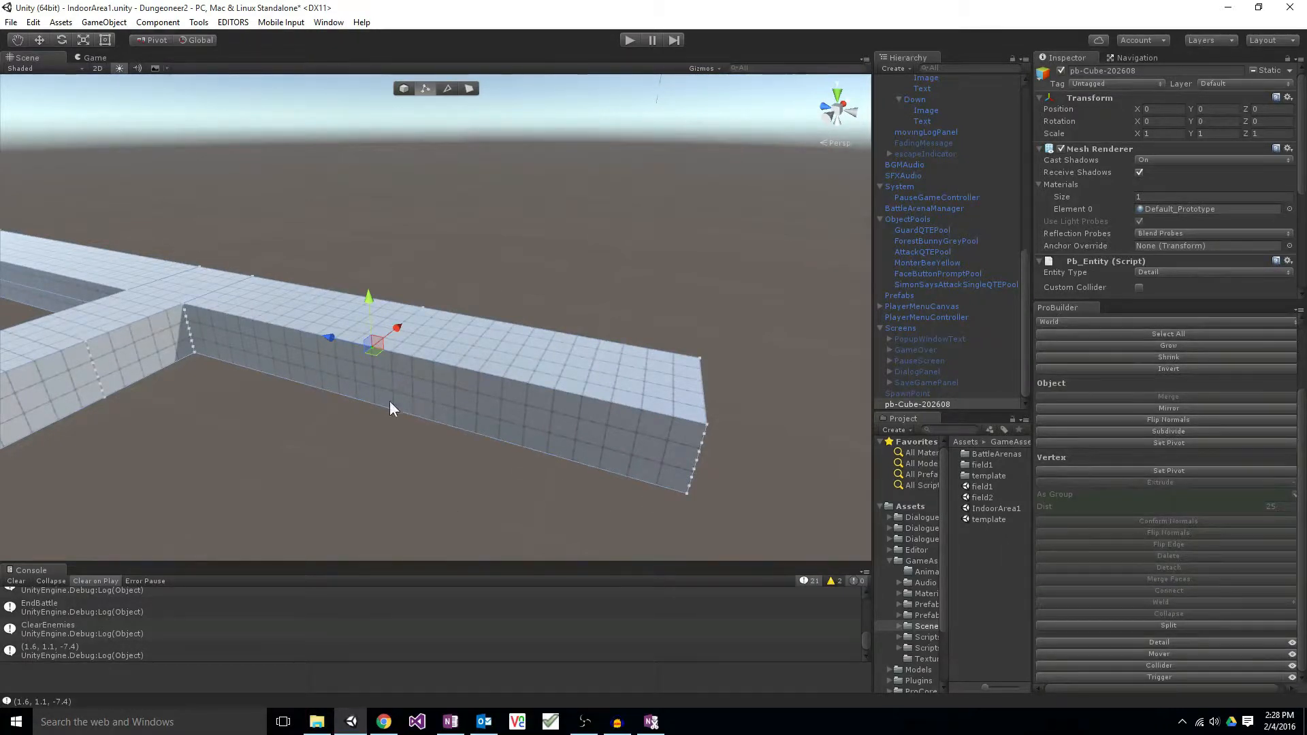
{"action": "left_click", "coordinate": [419, 307], "text": "shift"}
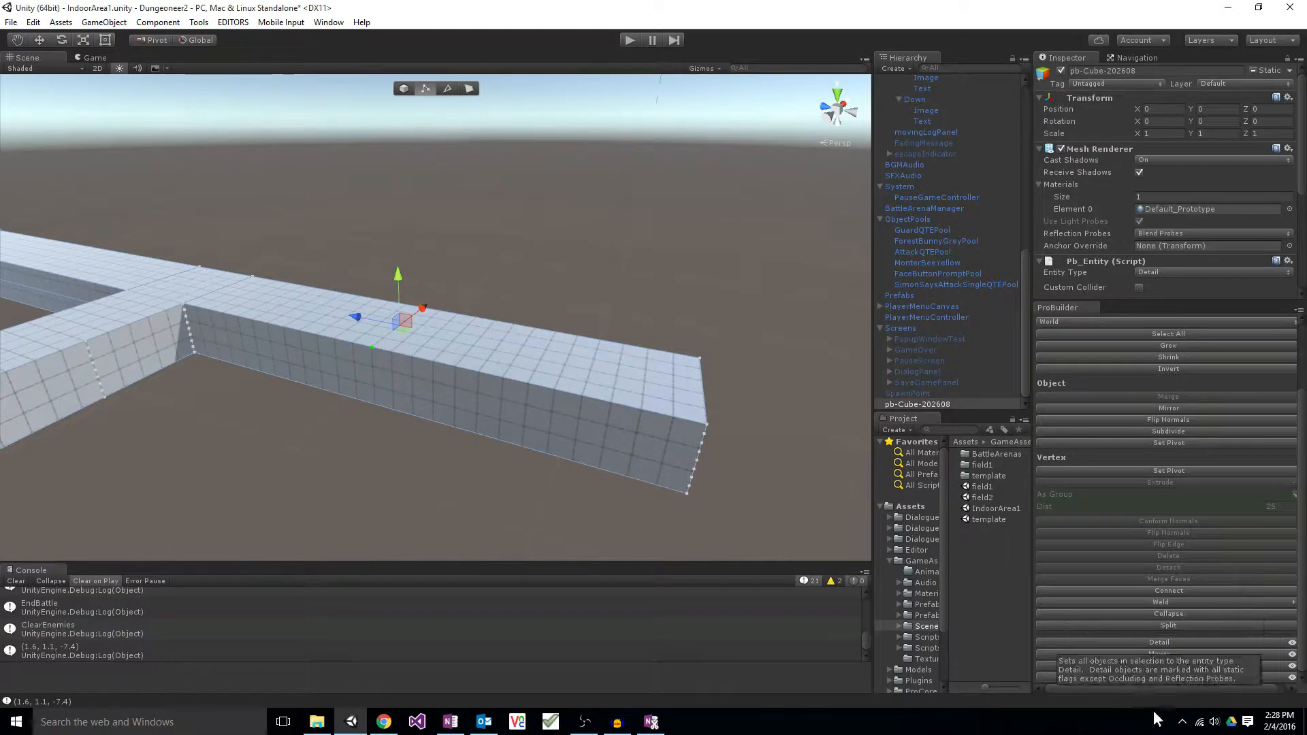
{"action": "left_click", "coordinate": [1154, 587]}
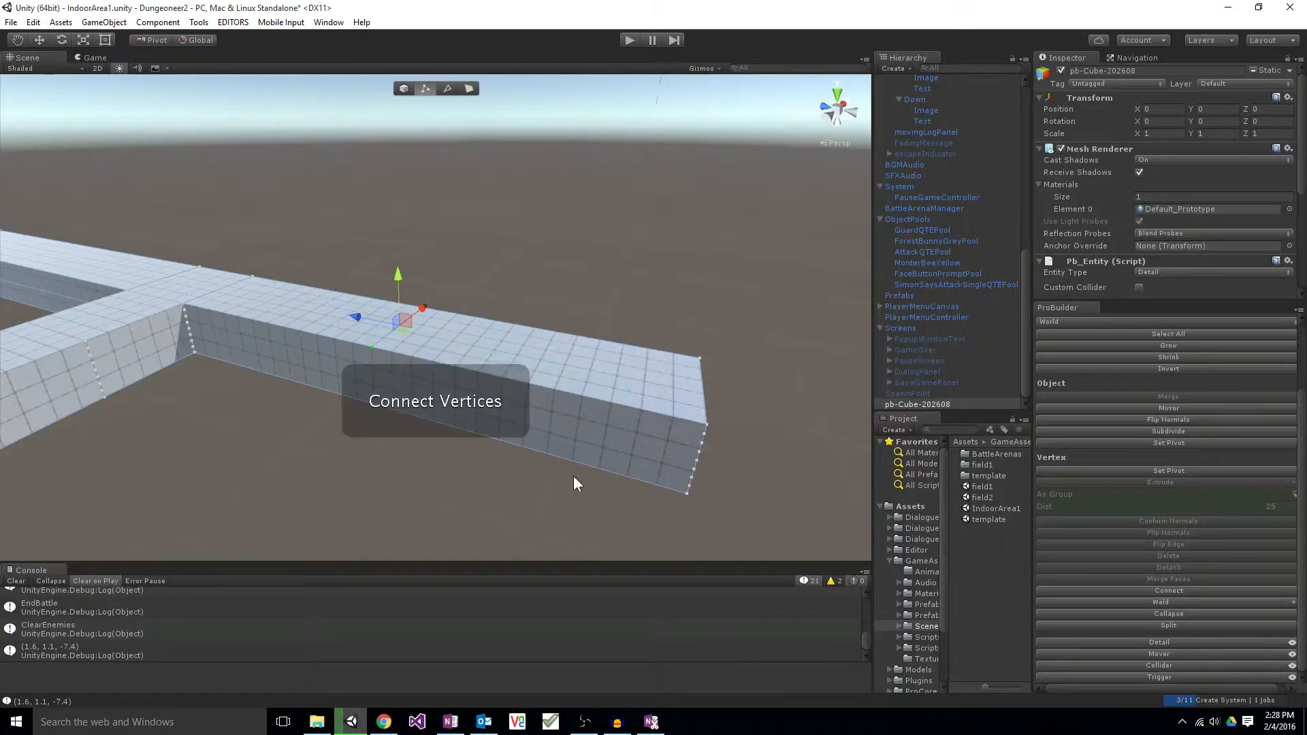
Step: Check the new crossing edge on the corridor's top by alternating between edge and vertex editing
{"action": "left_click_drag", "start_coordinate": [574, 483], "coordinate": [132, 440], "text": "alt"}
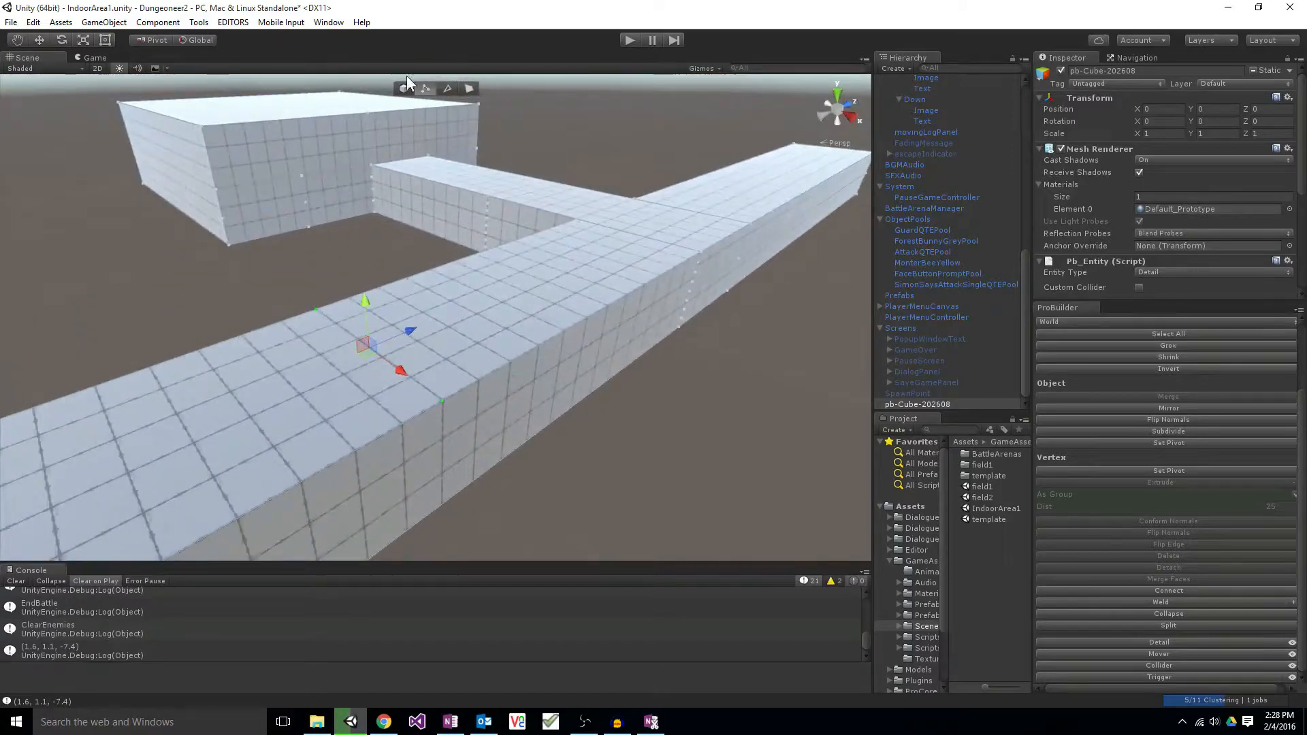
{"action": "left_click", "coordinate": [447, 90]}
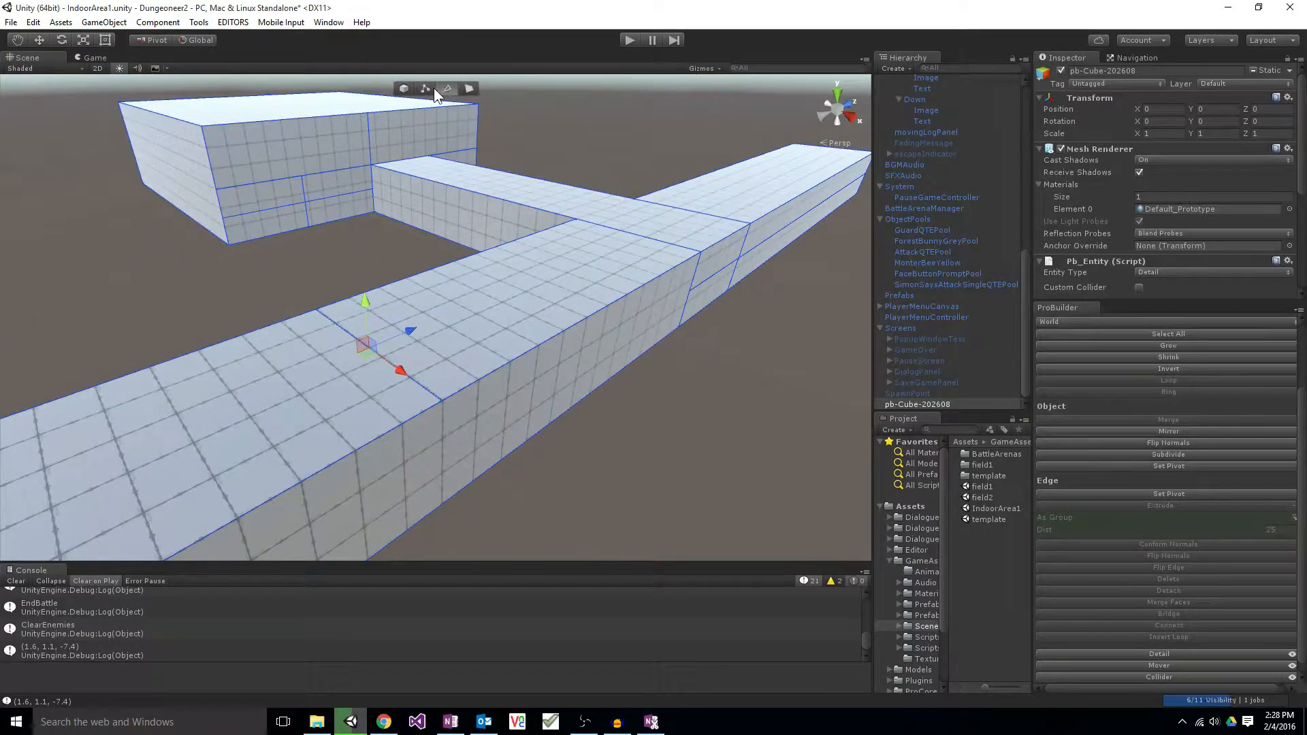
{"action": "left_click", "coordinate": [431, 88]}
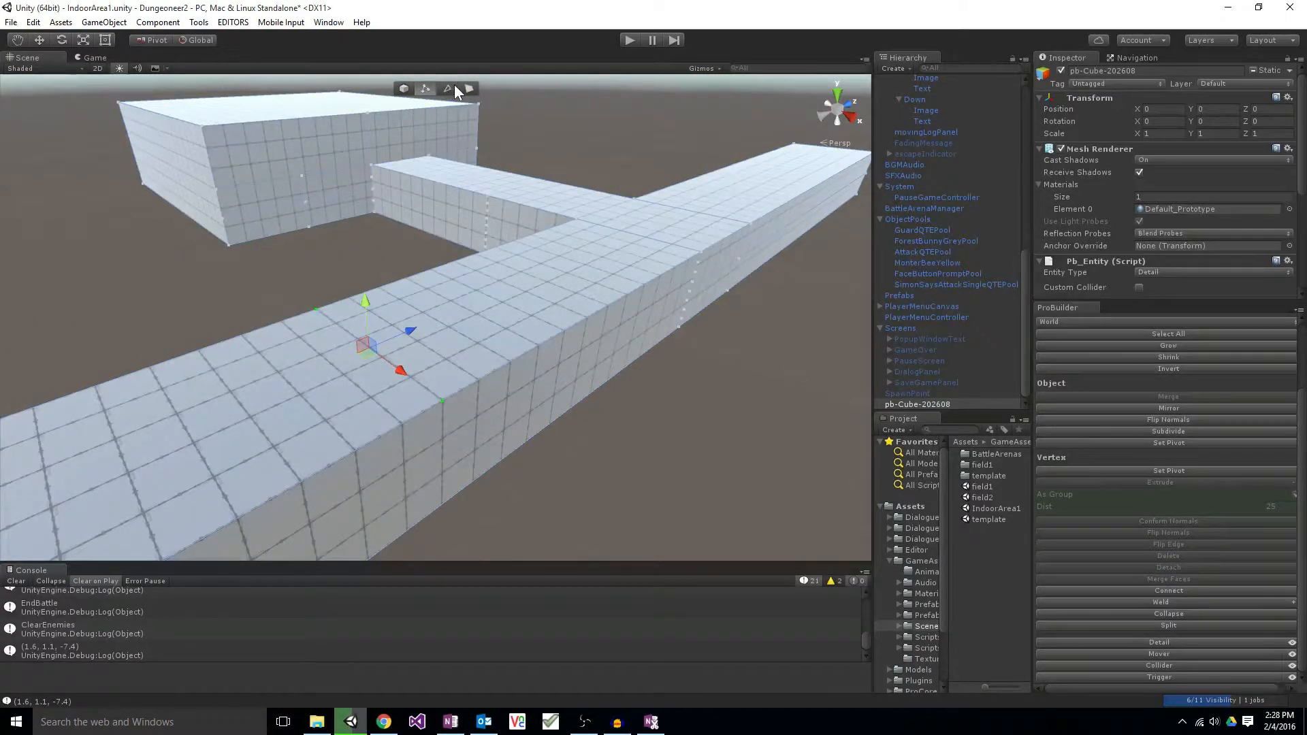
{"action": "left_click", "coordinate": [453, 87]}
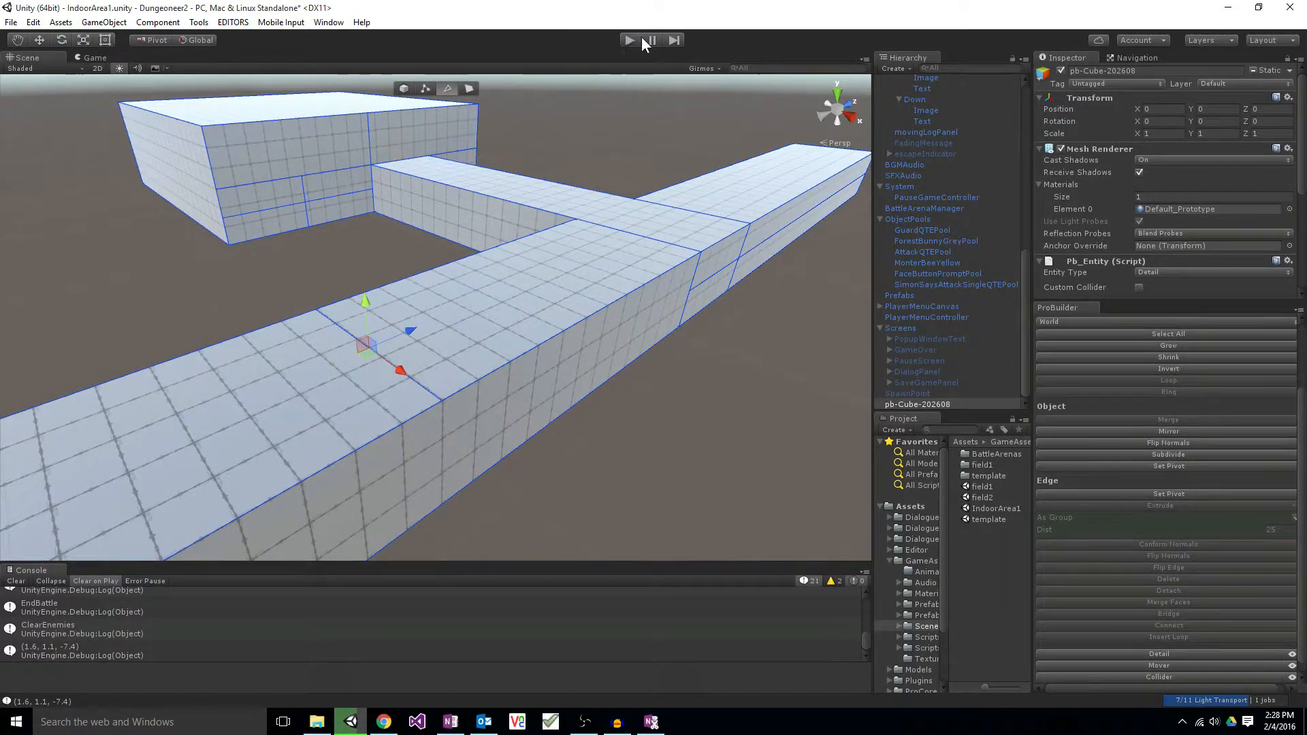
{"action": "left_click", "coordinate": [425, 91]}
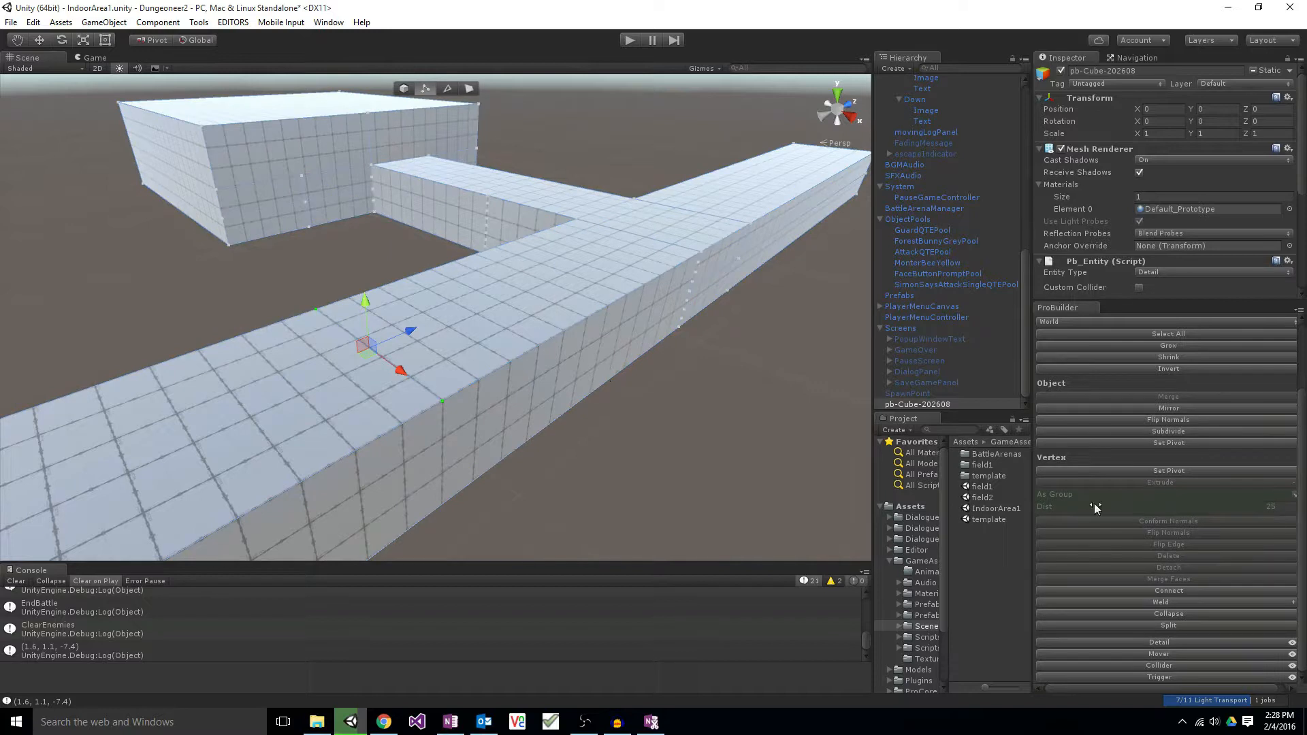
Step: Undo the vertex connection across the top of the long corridor
{"action": "left_click", "coordinate": [1186, 614]}
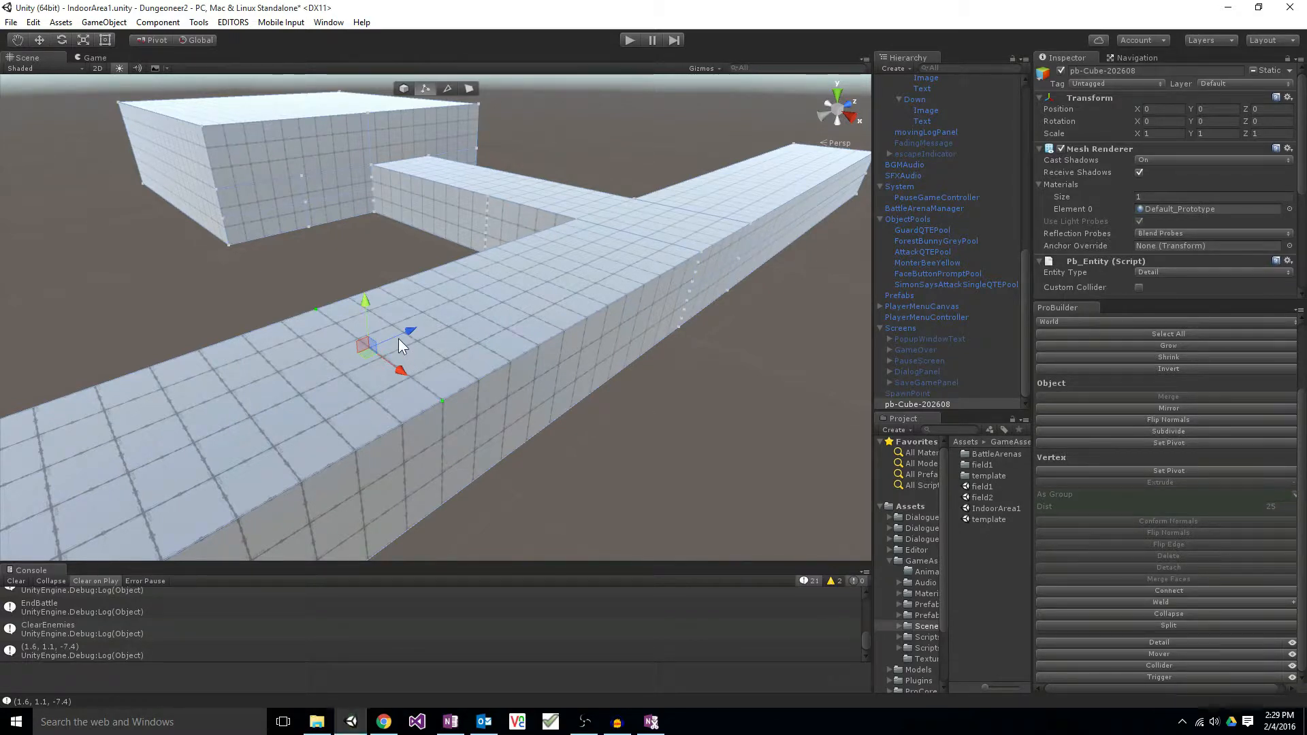
{"action": "key", "text": "ctrl+z"}
{"action": "key", "text": "ctrl+z"}
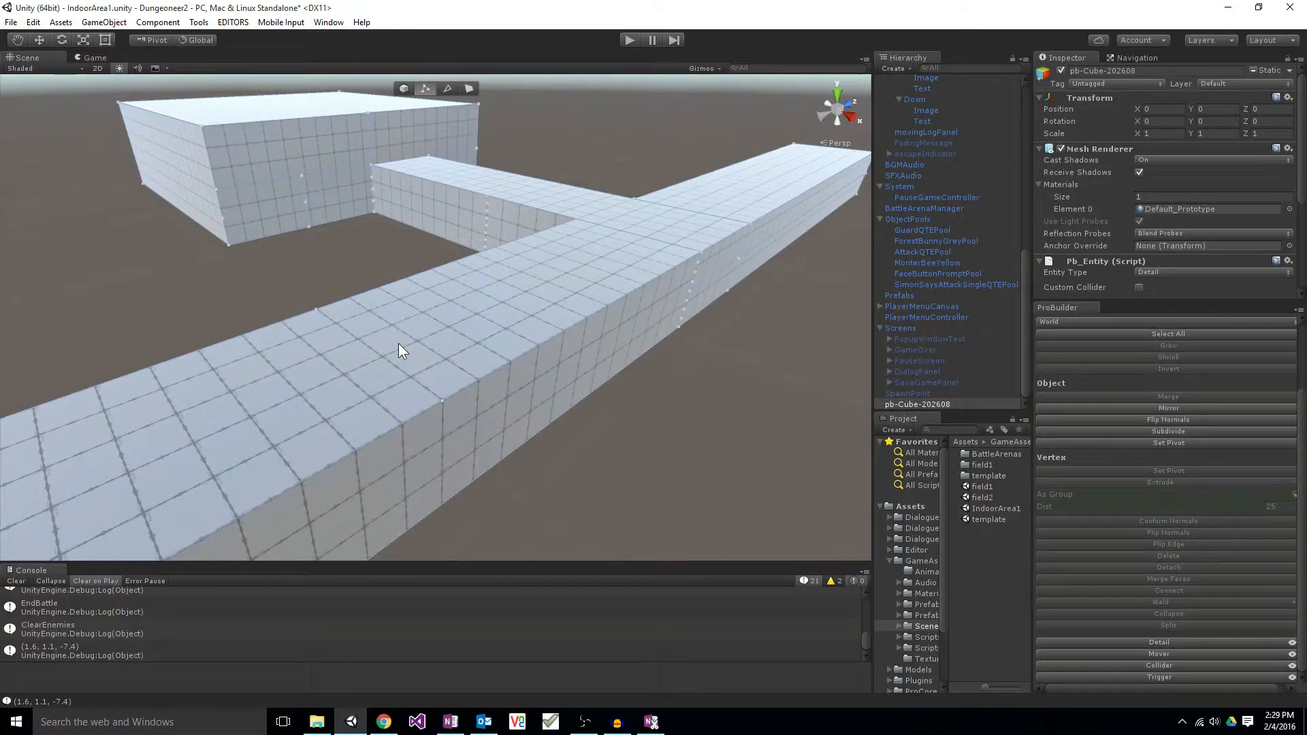
Step: Select the top face's vertices on the long corridor and inspect them from several angles
{"action": "left_click_drag", "start_coordinate": [516, 312], "coordinate": [297, 354], "text": "alt"}
{"action": "left_click", "coordinate": [332, 308]}
{"action": "left_click", "coordinate": [438, 288]}
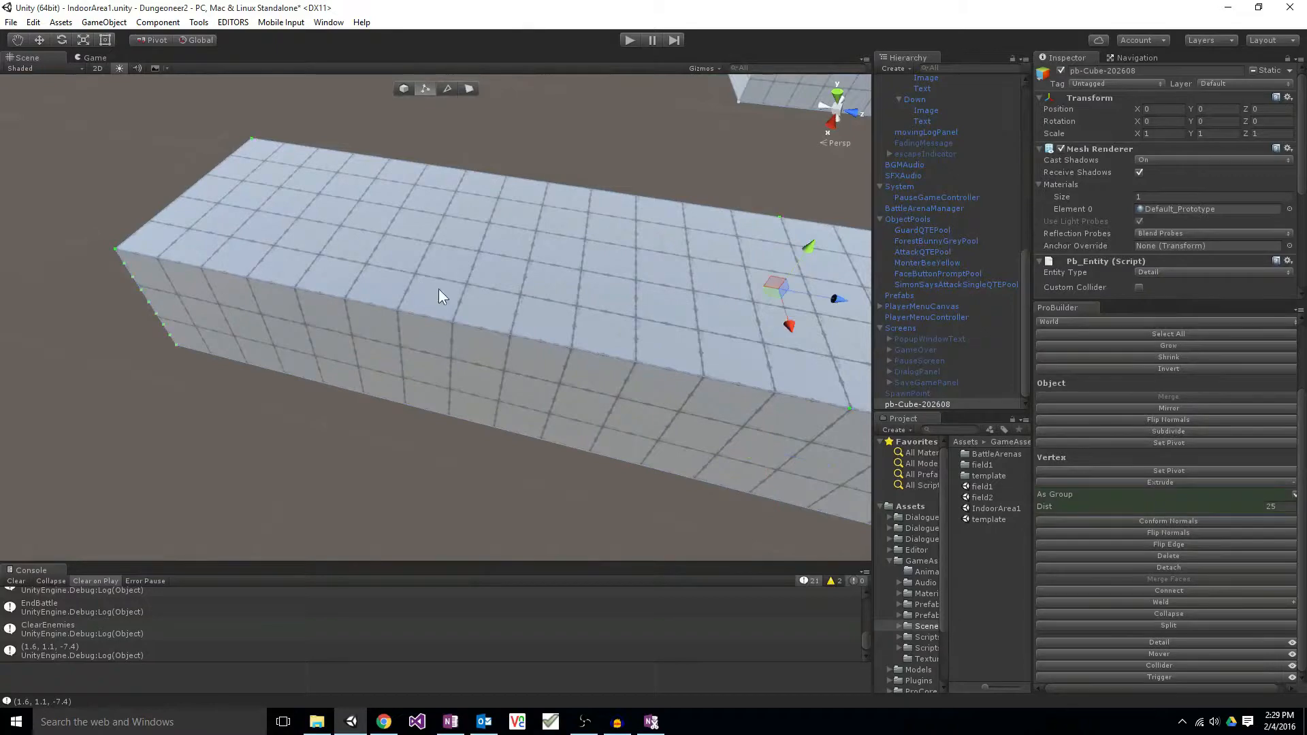
{"action": "left_click_drag", "start_coordinate": [439, 289], "coordinate": [532, 297], "text": "alt"}
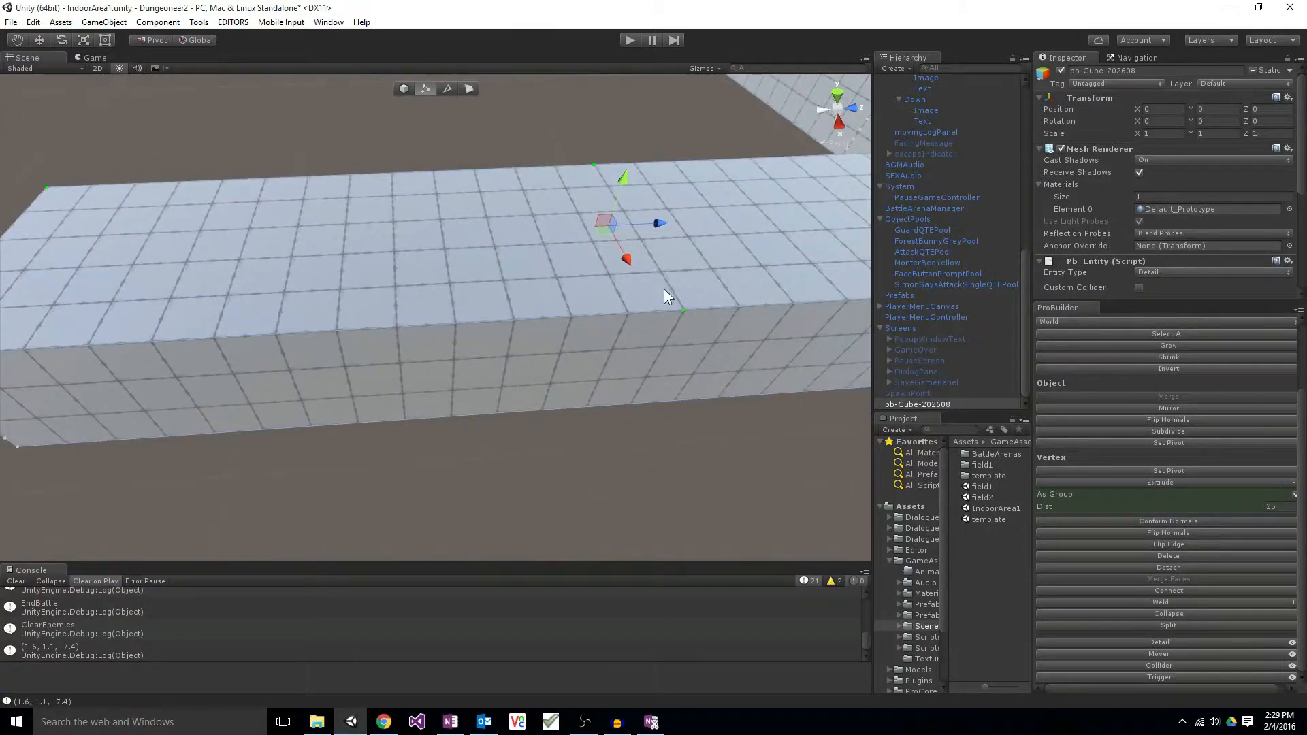
{"action": "left_click_drag", "start_coordinate": [663, 288], "coordinate": [889, 289], "text": "alt"}
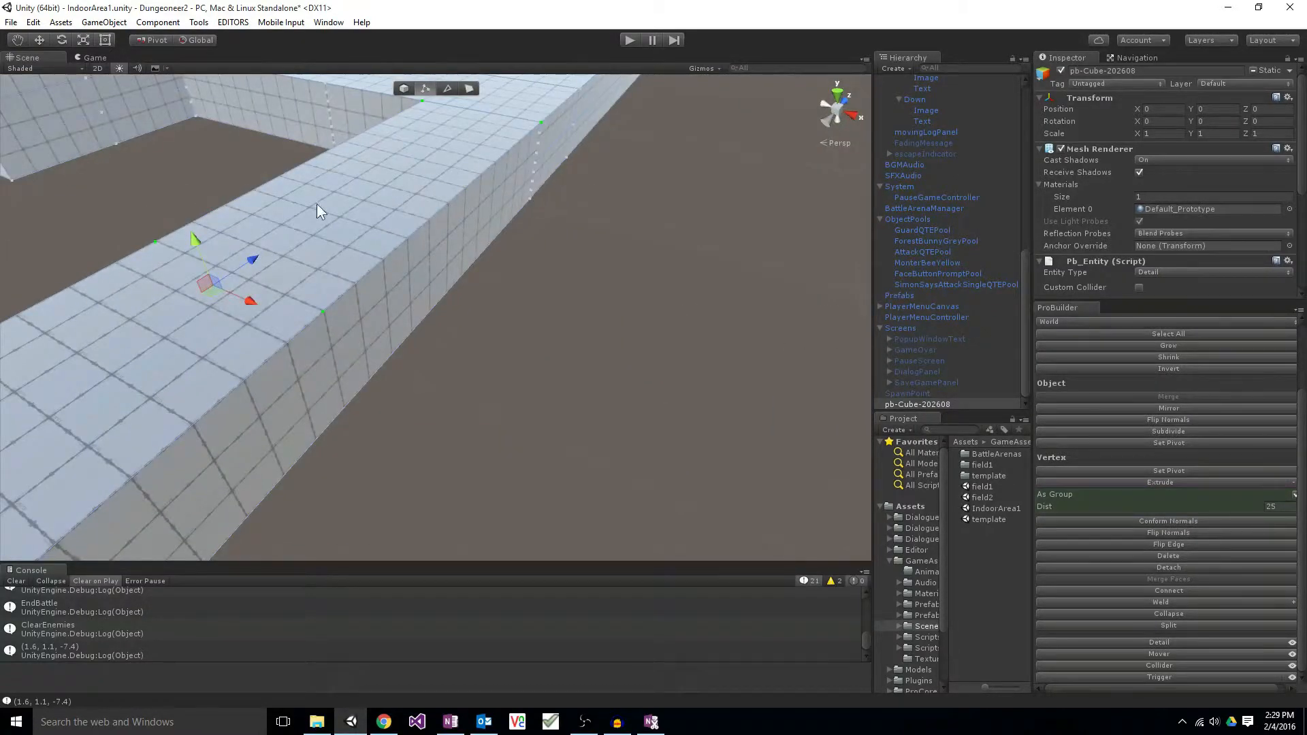
{"action": "left_click_drag", "start_coordinate": [316, 203], "coordinate": [128, 193], "text": "alt"}
Step: Switch to face editing and select the long corridor's outer side face together with its top face
{"action": "left_click", "coordinate": [471, 80]}
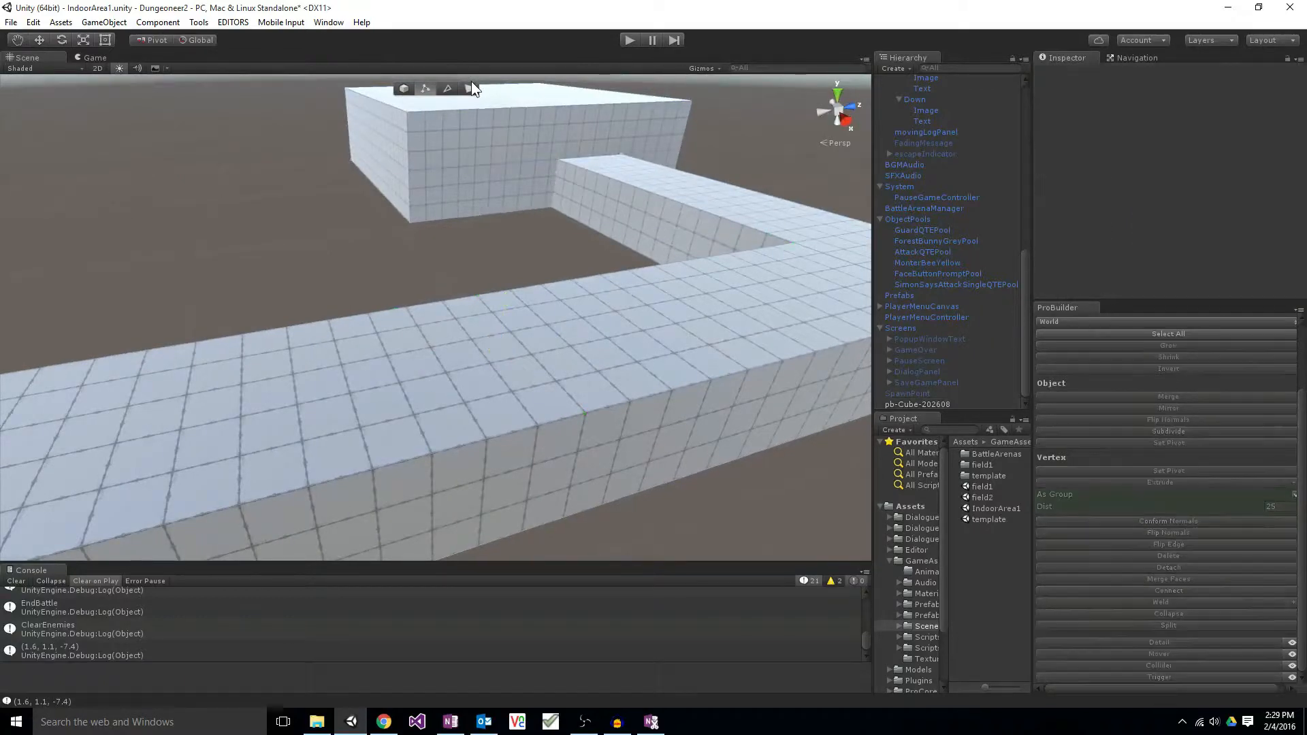
{"action": "left_click", "coordinate": [469, 89]}
{"action": "left_click_drag", "start_coordinate": [468, 90], "coordinate": [455, 309], "text": "alt"}
{"action": "left_click", "coordinate": [454, 336]}
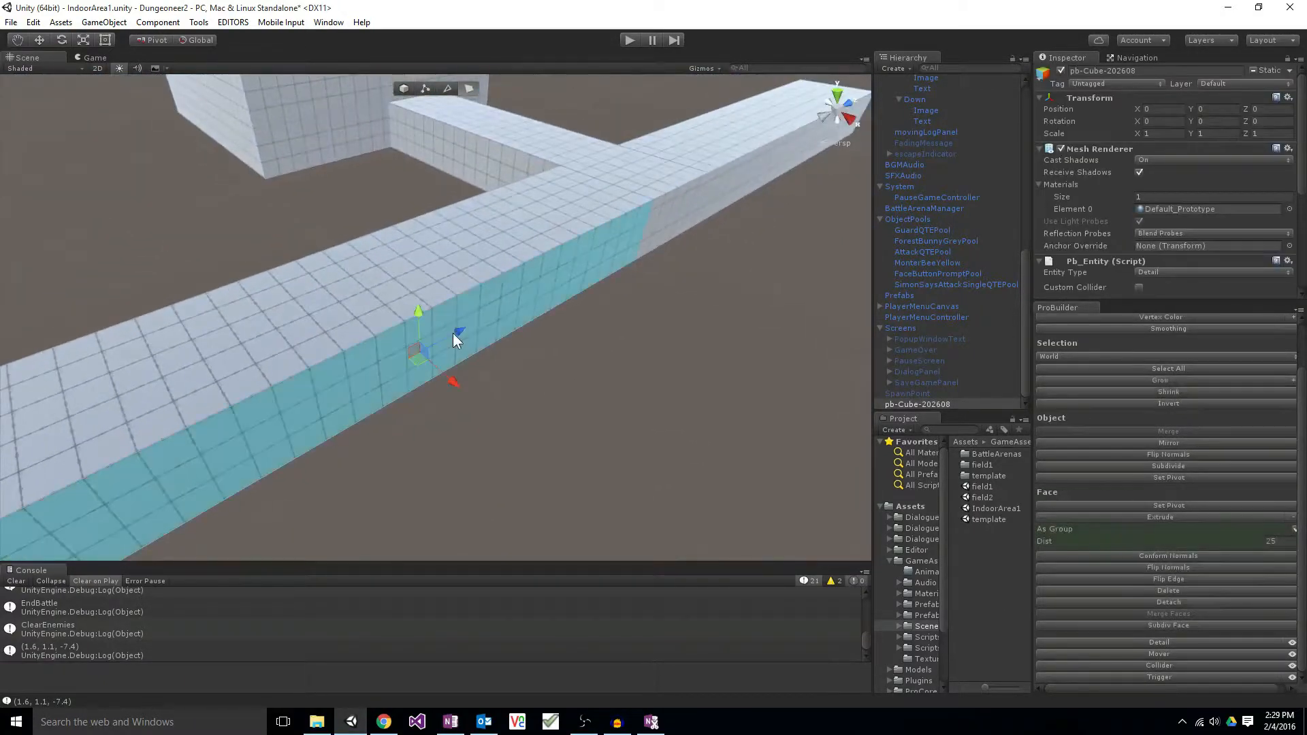
{"action": "left_click", "coordinate": [419, 274], "text": "shift"}
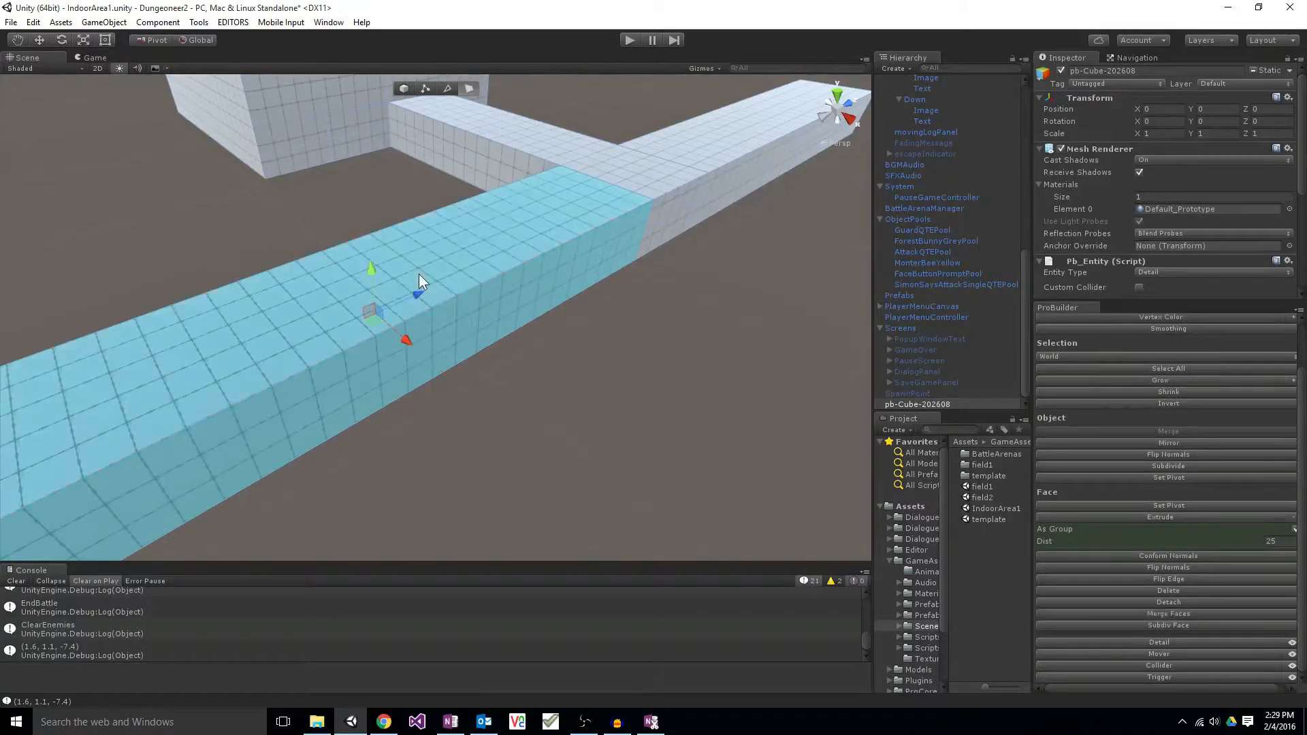
Step: Try to delete the selected side and top faces of the long corridor, and undo the deletion
{"action": "left_click_drag", "start_coordinate": [419, 273], "coordinate": [629, 375], "text": "alt"}
{"action": "scroll", "coordinate": [629, 375], "scroll_direction": "down", "scroll_amount": 5}
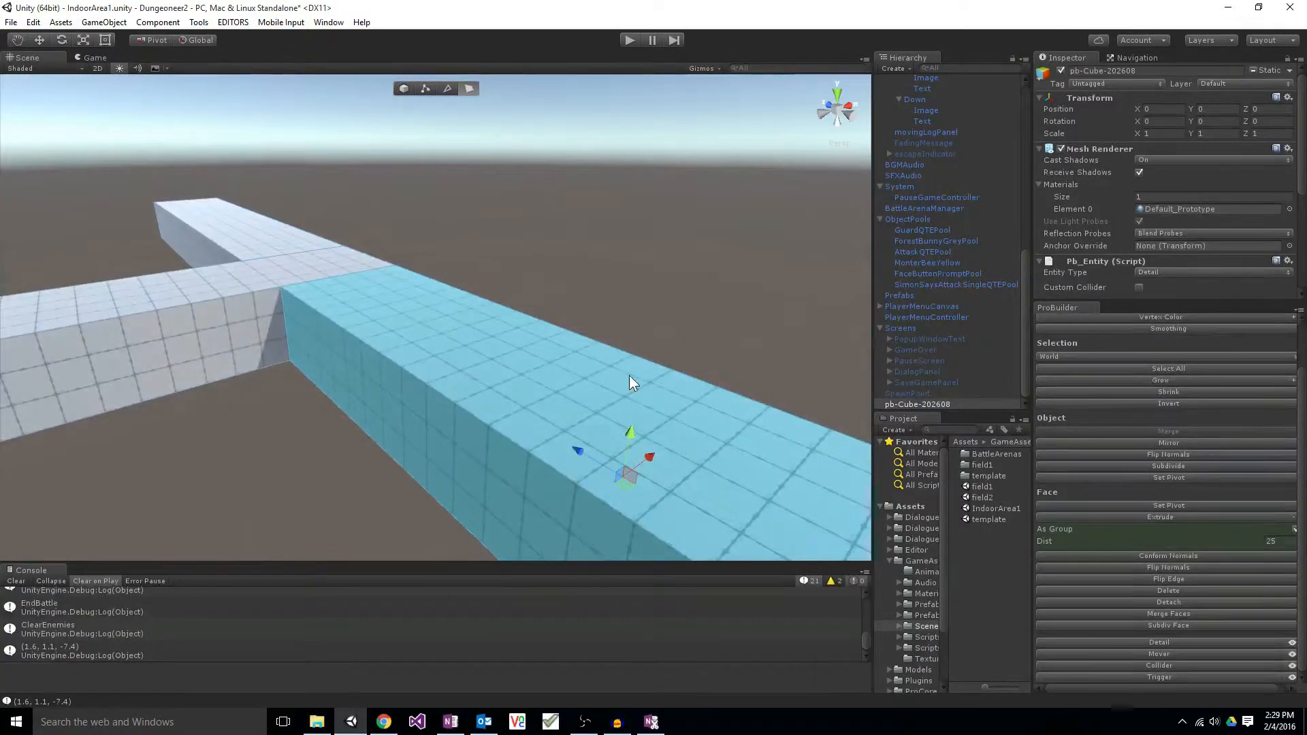
{"action": "left_click", "coordinate": [1182, 591]}
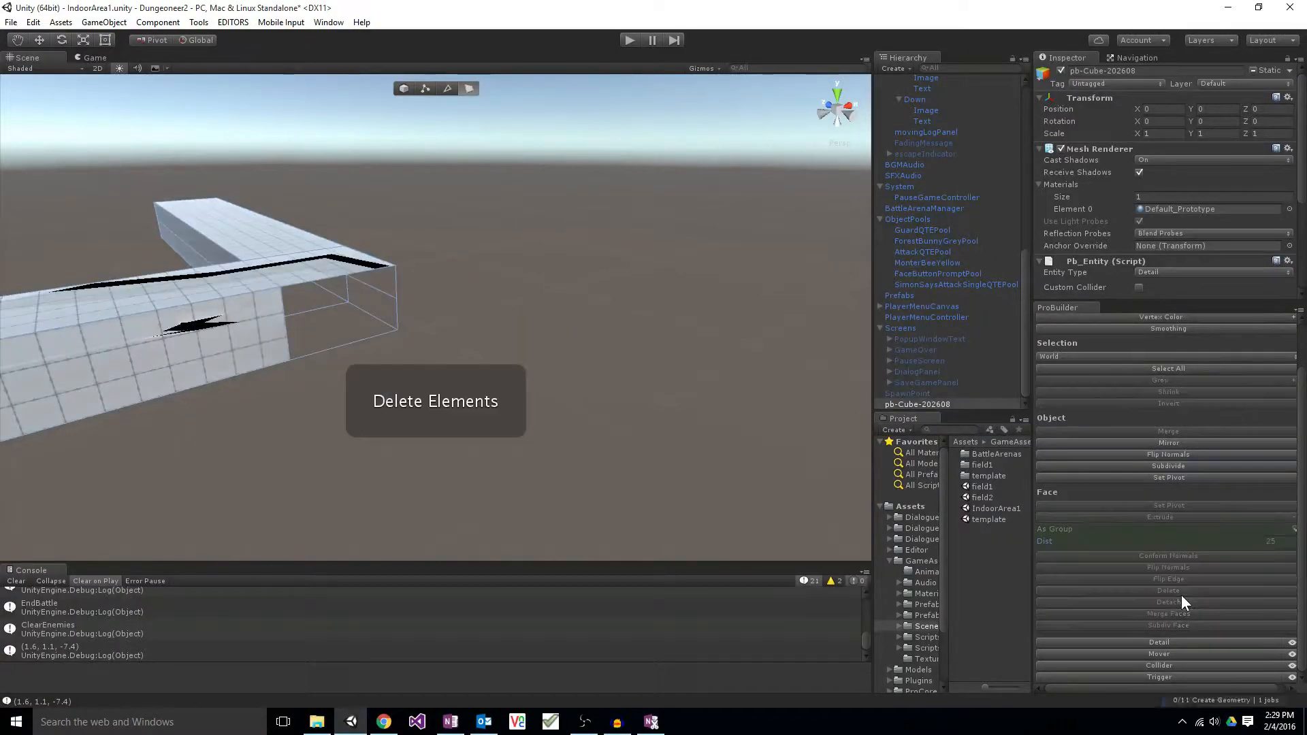
{"action": "left_click_drag", "start_coordinate": [657, 369], "coordinate": [391, 373], "text": "alt"}
{"action": "key", "text": "ctrl+z"}
{"action": "left_click_drag", "start_coordinate": [534, 473], "coordinate": [664, 505], "text": "alt"}
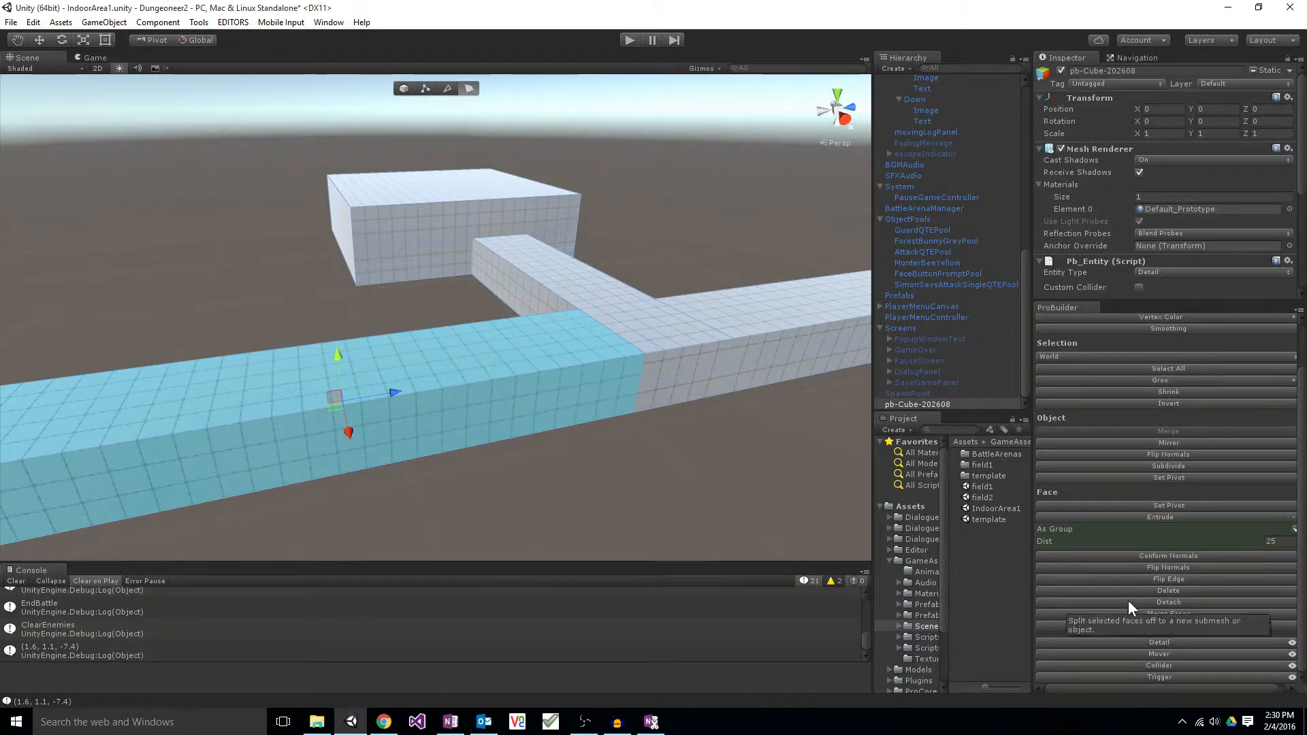
Step: Detach the selected side and top faces of the long corridor as a new ProBuilder object
{"action": "left_click", "coordinate": [1161, 614]}
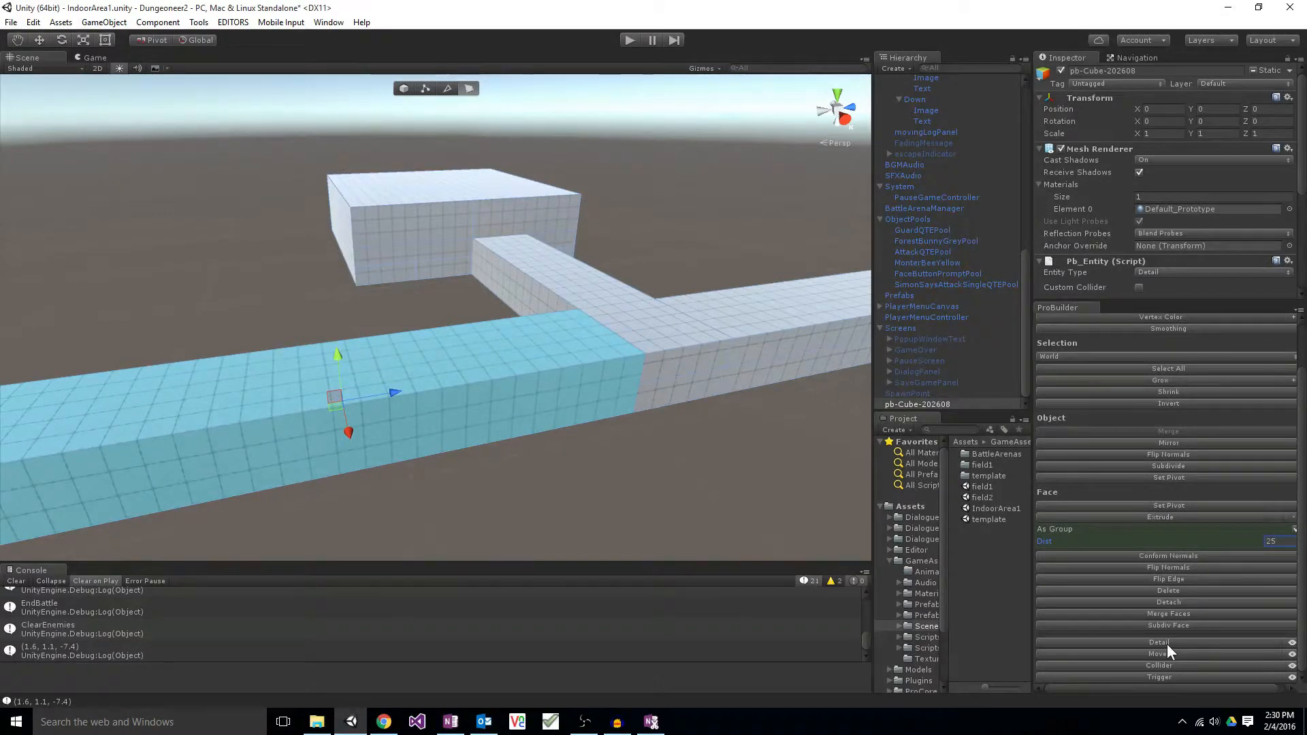
{"action": "left_click", "coordinate": [1159, 603]}
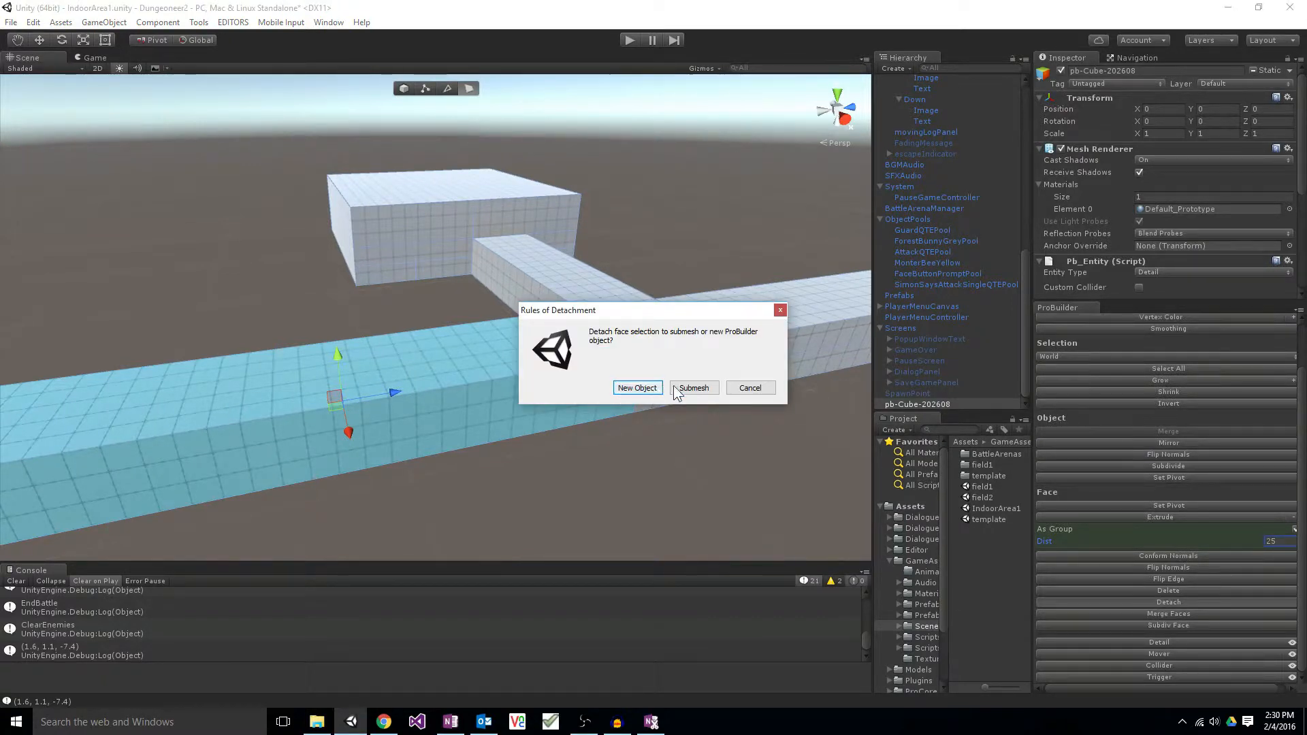
{"action": "left_click", "coordinate": [633, 388]}
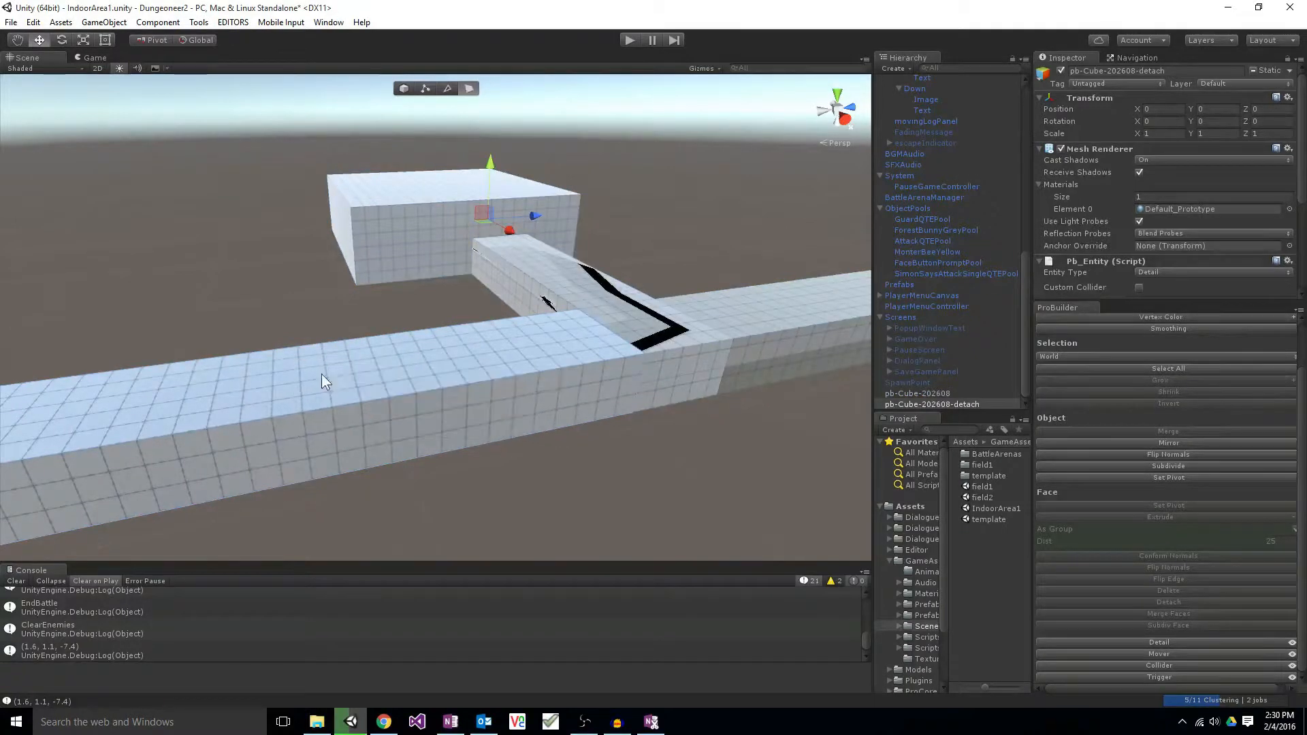
Step: Try to move the detached object's top face along the corridor, and undo the move
{"action": "left_click", "coordinate": [148, 382]}
{"action": "left_click_drag", "start_coordinate": [390, 361], "coordinate": [300, 363]}
{"action": "right_click_drag", "start_coordinate": [348, 359], "coordinate": [344, 386]}
{"action": "key", "text": "ctrl+z"}
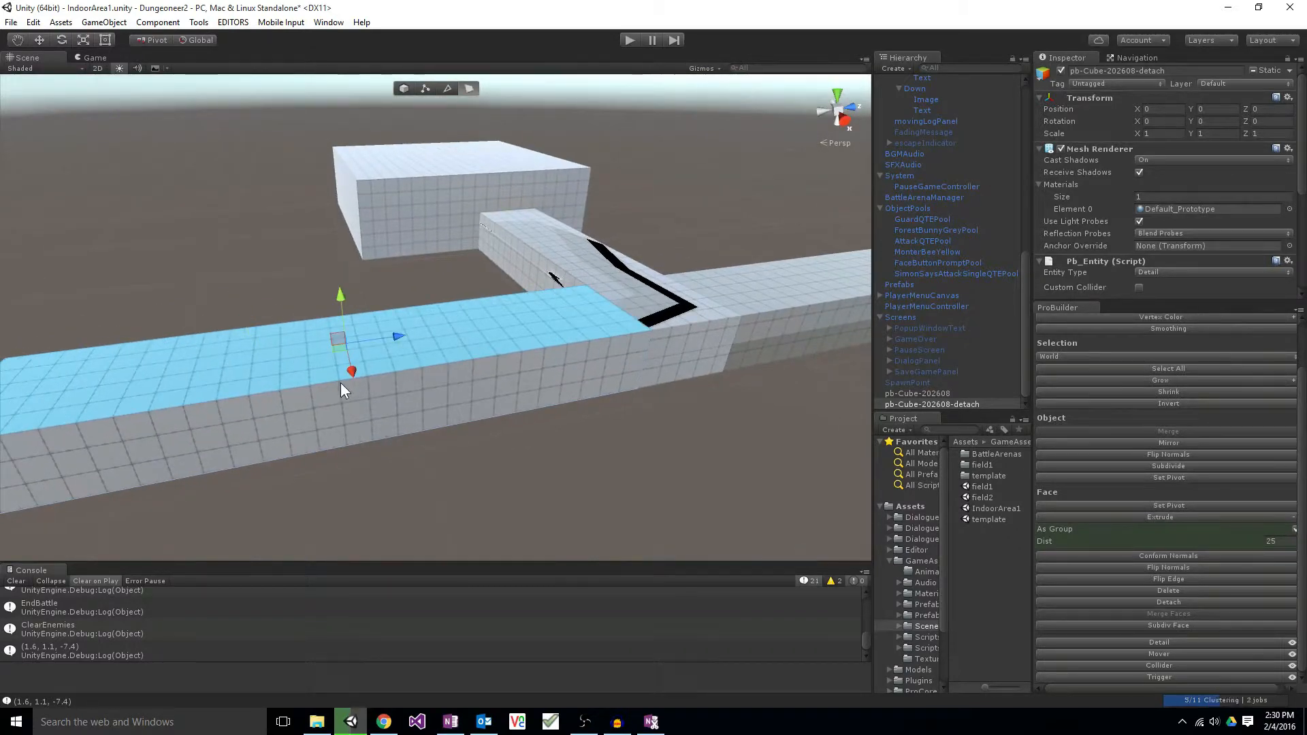
Step: Return to object editing and delete the detached object pb-Cube-202608-detach from the scene
{"action": "left_click", "coordinate": [404, 89]}
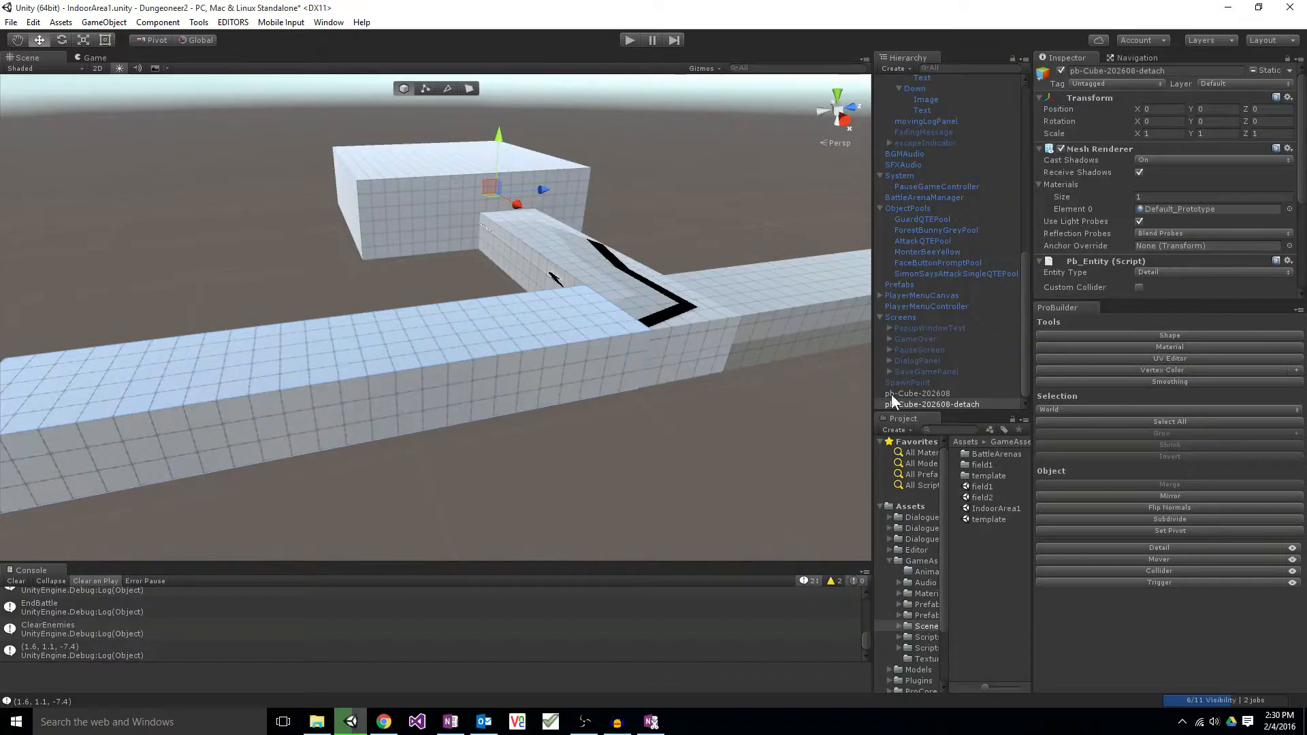
{"action": "left_click", "coordinate": [914, 394]}
{"action": "left_click", "coordinate": [924, 403]}
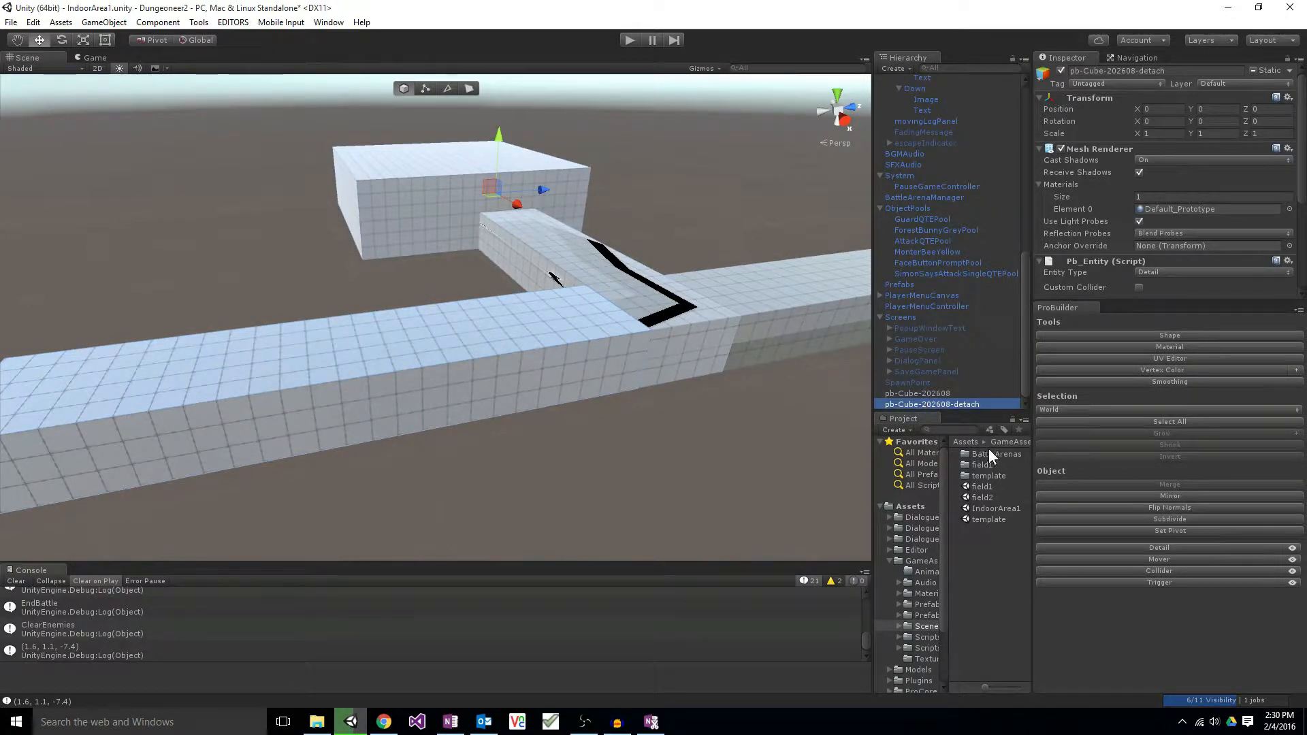
{"action": "key", "text": "Delete"}
Step: Examine the remaining corridor mesh from several angles, focusing on the gap where the detached faces were
{"action": "right_click_drag", "start_coordinate": [633, 394], "coordinate": [649, 333]}
{"action": "key", "text": "w"}
{"action": "left_click", "coordinate": [781, 316]}
{"action": "right_click_drag", "start_coordinate": [781, 316], "coordinate": [499, 392]}
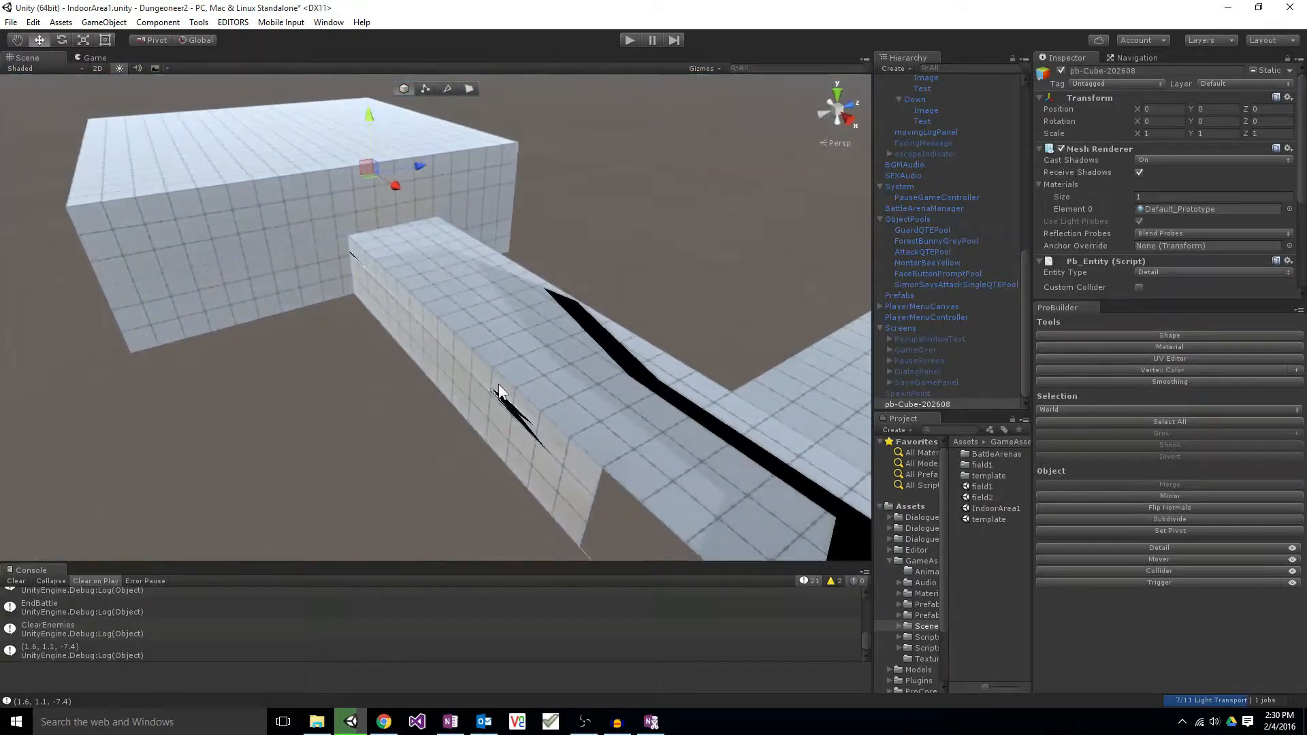
{"action": "right_click_drag", "start_coordinate": [578, 448], "coordinate": [607, 434]}
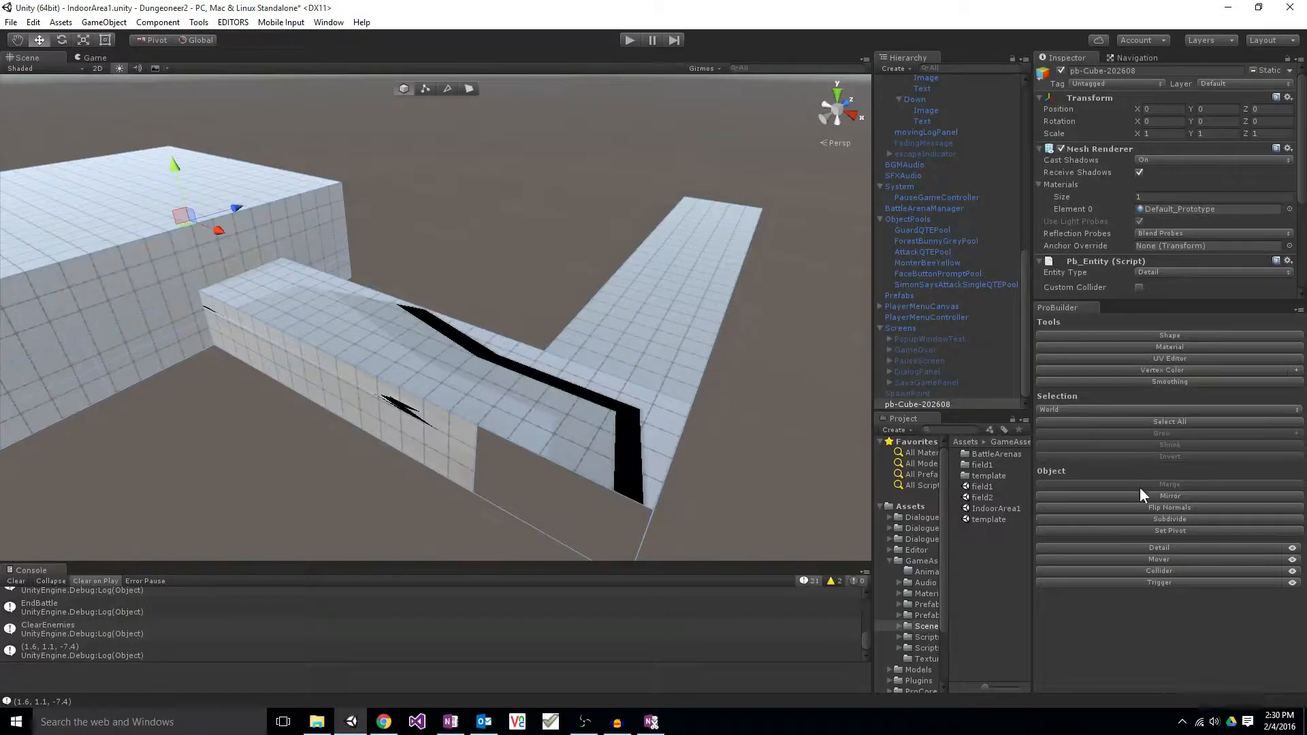
{"action": "right_click_drag", "start_coordinate": [720, 491], "coordinate": [542, 445]}
{"action": "right_click_drag", "start_coordinate": [620, 423], "coordinate": [476, 436]}
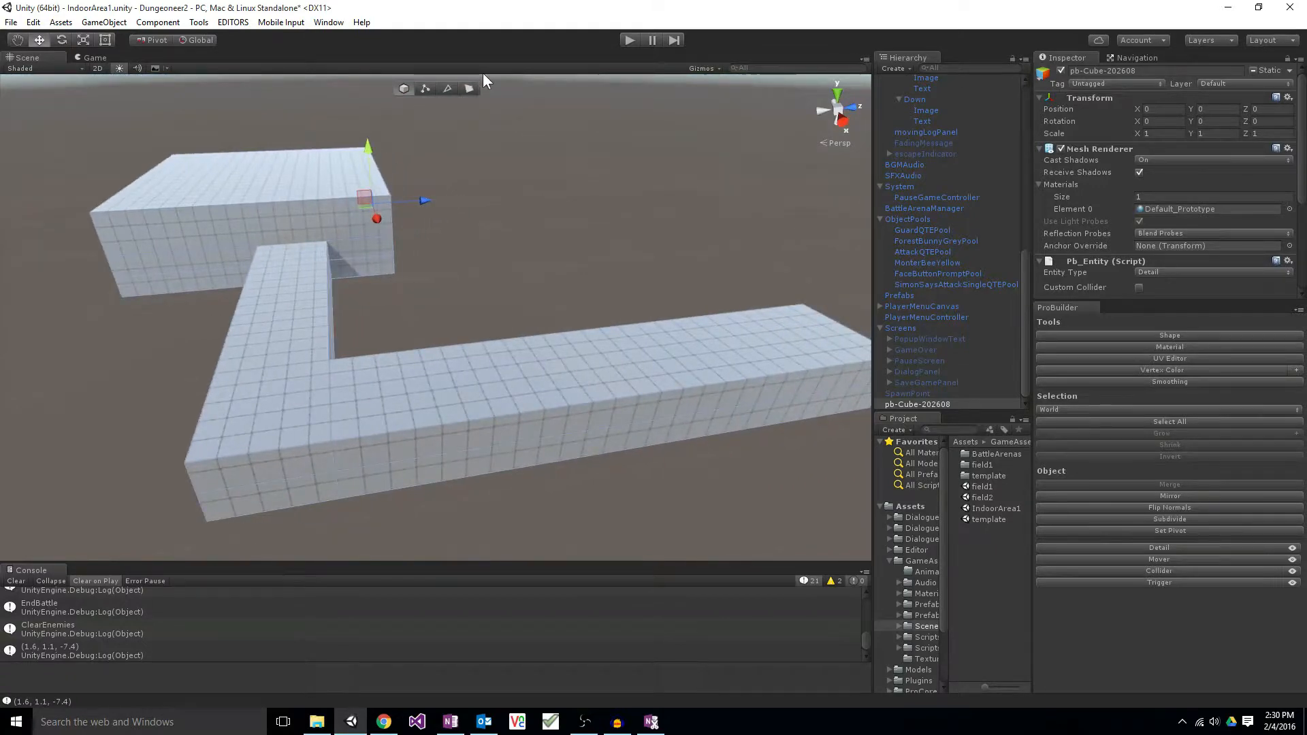
Step: Switch to face editing with pb-Cube-202608 as the active object and start selecting faces on the long corridor
{"action": "left_click", "coordinate": [513, 377]}
{"action": "left_click", "coordinate": [442, 87]}
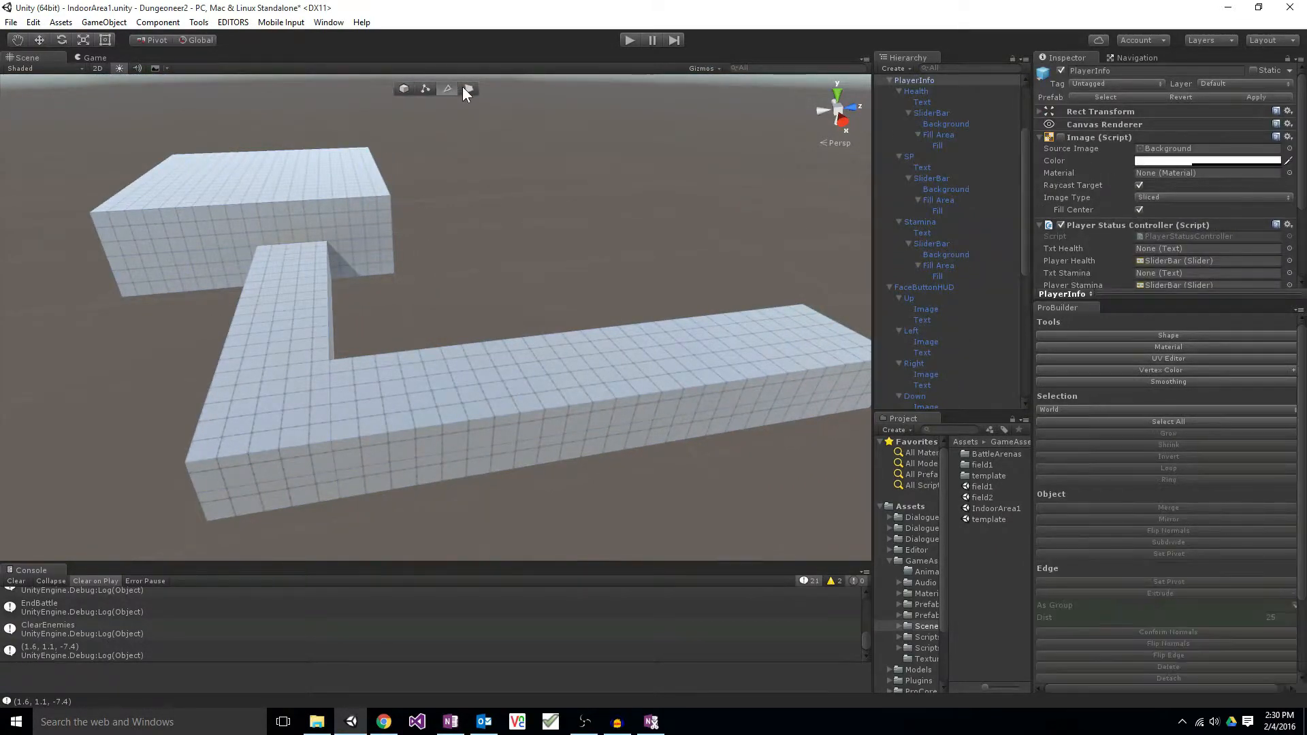
{"action": "left_click", "coordinate": [463, 88]}
{"action": "left_click", "coordinate": [529, 376]}
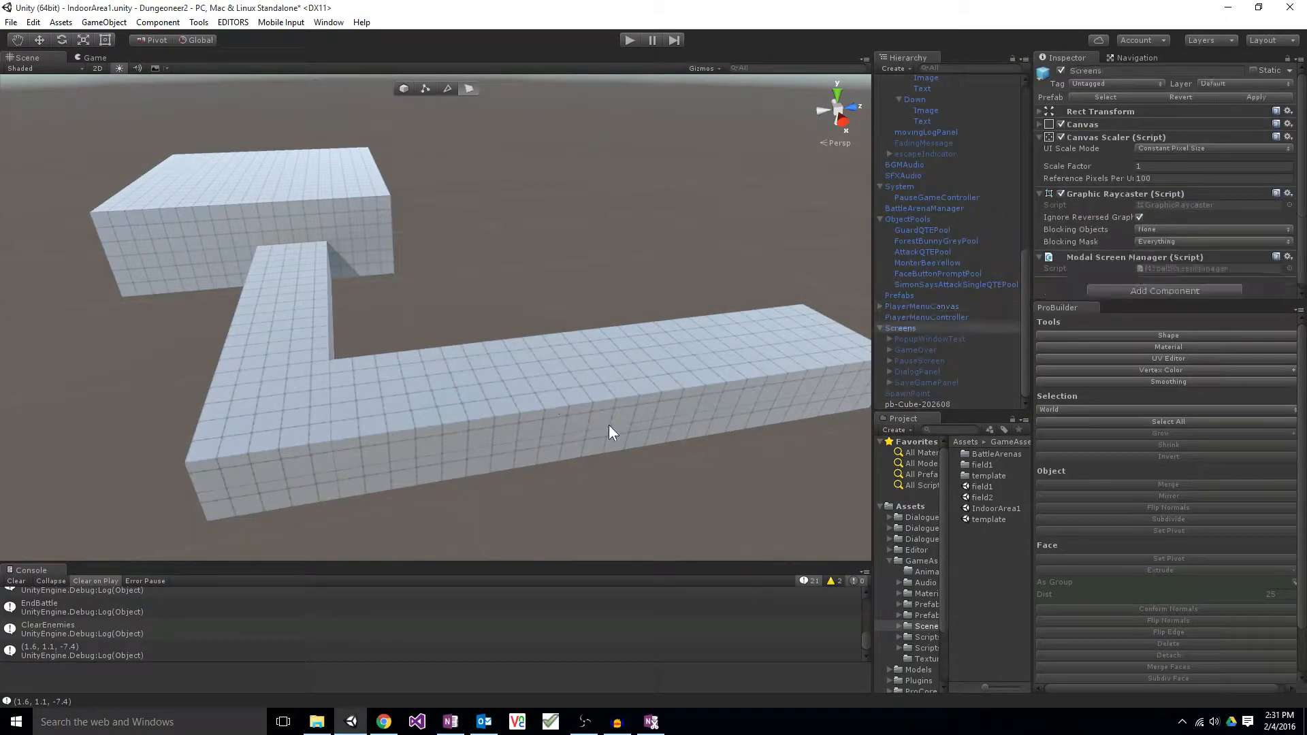
{"action": "left_click", "coordinate": [945, 403]}
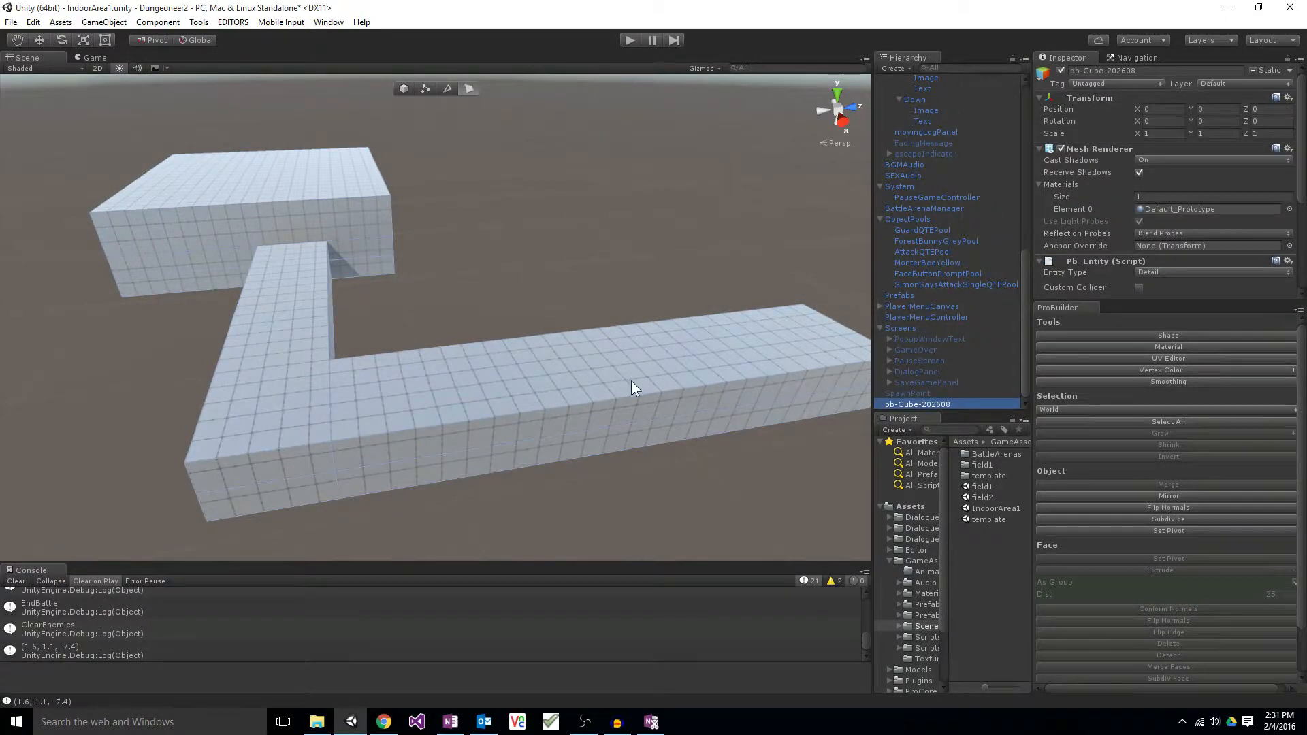
{"action": "left_click", "coordinate": [631, 388]}
{"action": "left_click", "coordinate": [594, 368]}
Step: Select the long corridor's top, bottom, side and end faces all the way around
{"action": "left_click_drag", "start_coordinate": [593, 369], "coordinate": [508, 466], "text": "alt"}
{"action": "left_click", "coordinate": [522, 363]}
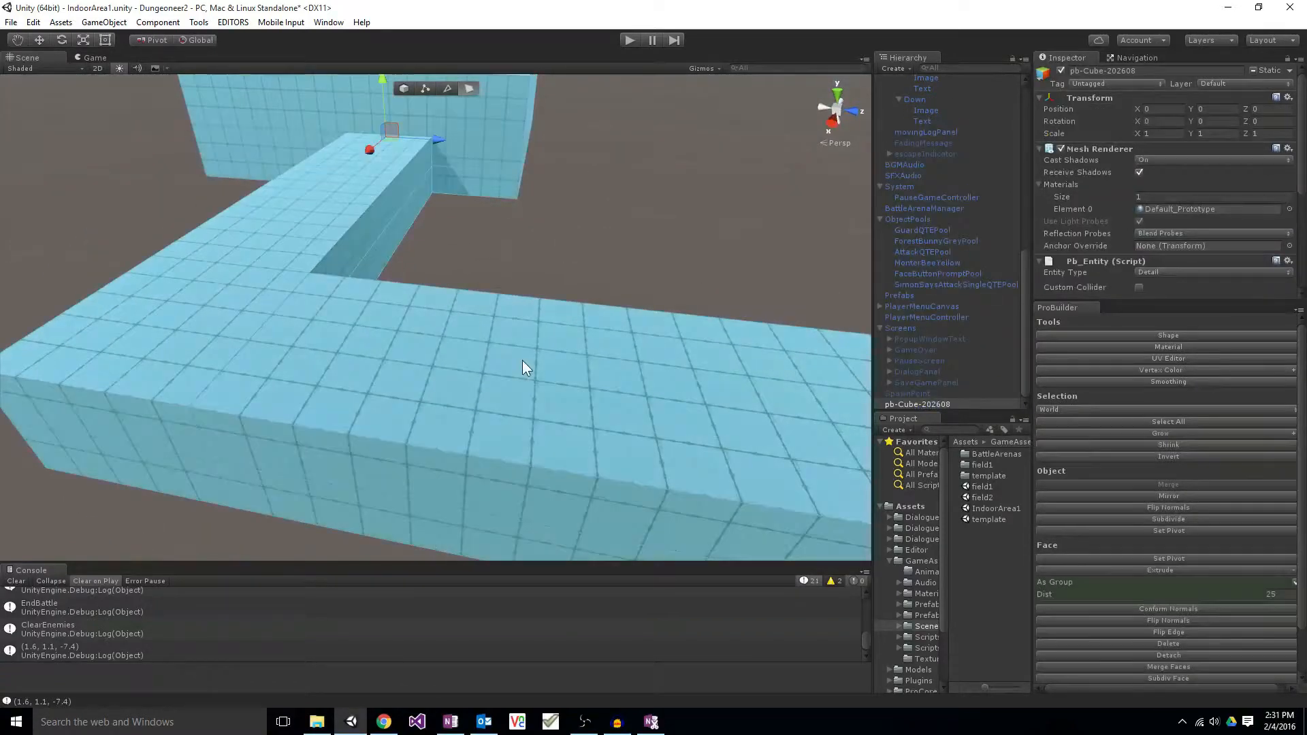
{"action": "left_click_drag", "start_coordinate": [522, 367], "coordinate": [585, 340], "text": "alt"}
{"action": "left_click", "coordinate": [585, 340]}
{"action": "left_click_drag", "start_coordinate": [446, 445], "coordinate": [1067, 337], "text": "alt"}
{"action": "key", "text": "s"}
{"action": "right_click_drag", "start_coordinate": [1067, 336], "coordinate": [1081, 307]}
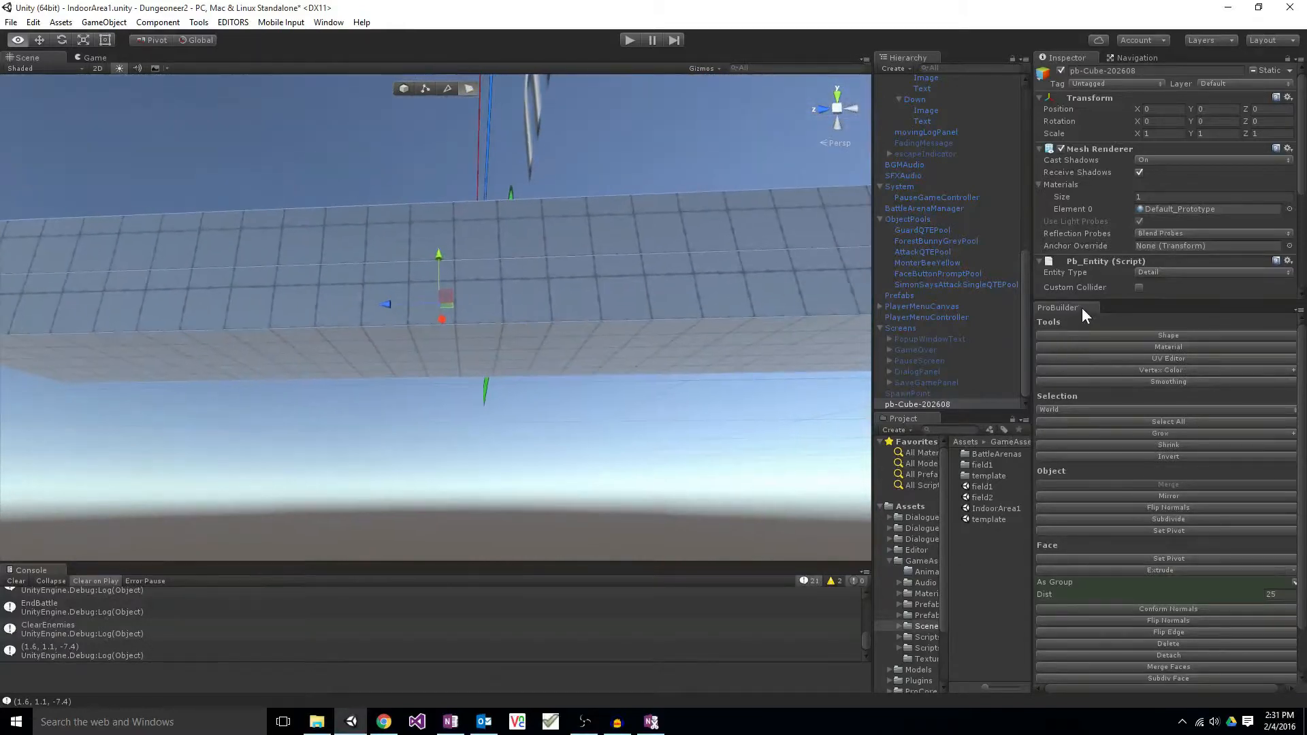
{"action": "scroll", "coordinate": [1216, 532], "scroll_direction": "down", "scroll_amount": 2}
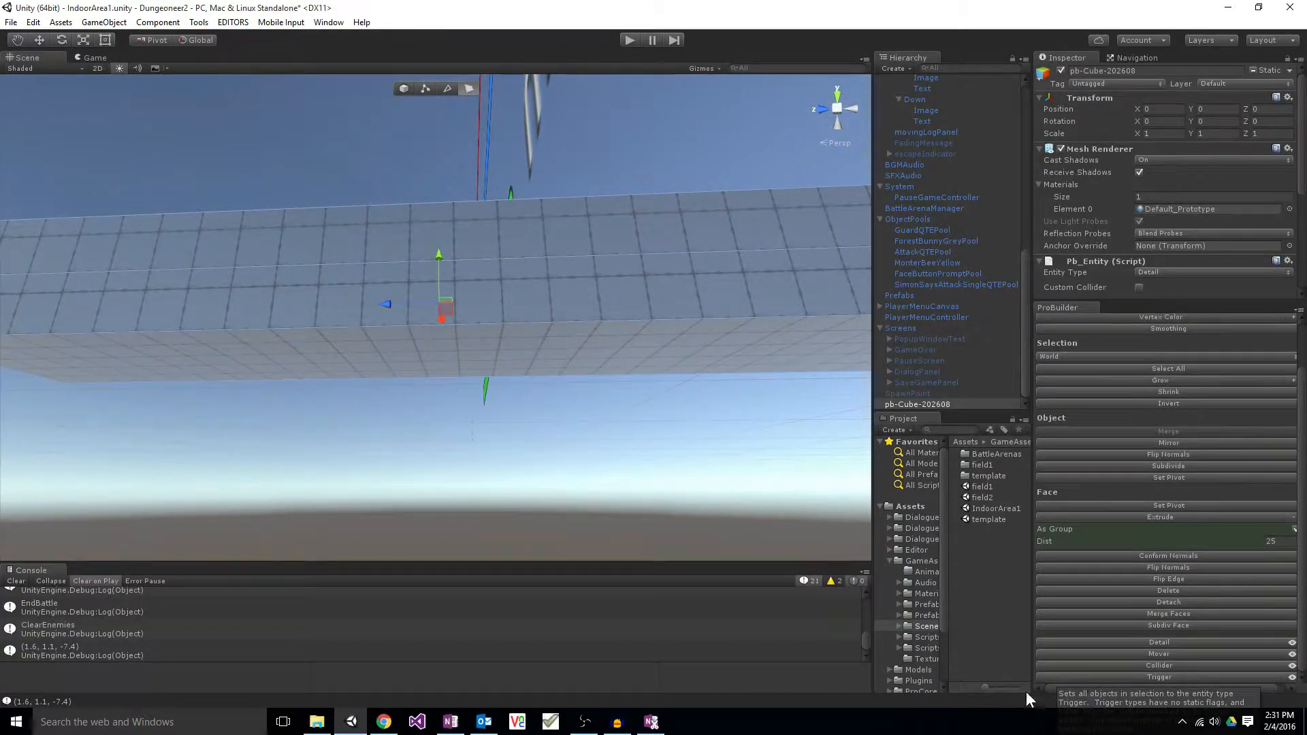
{"action": "scroll", "coordinate": [1144, 510], "scroll_direction": "up", "scroll_amount": 2}
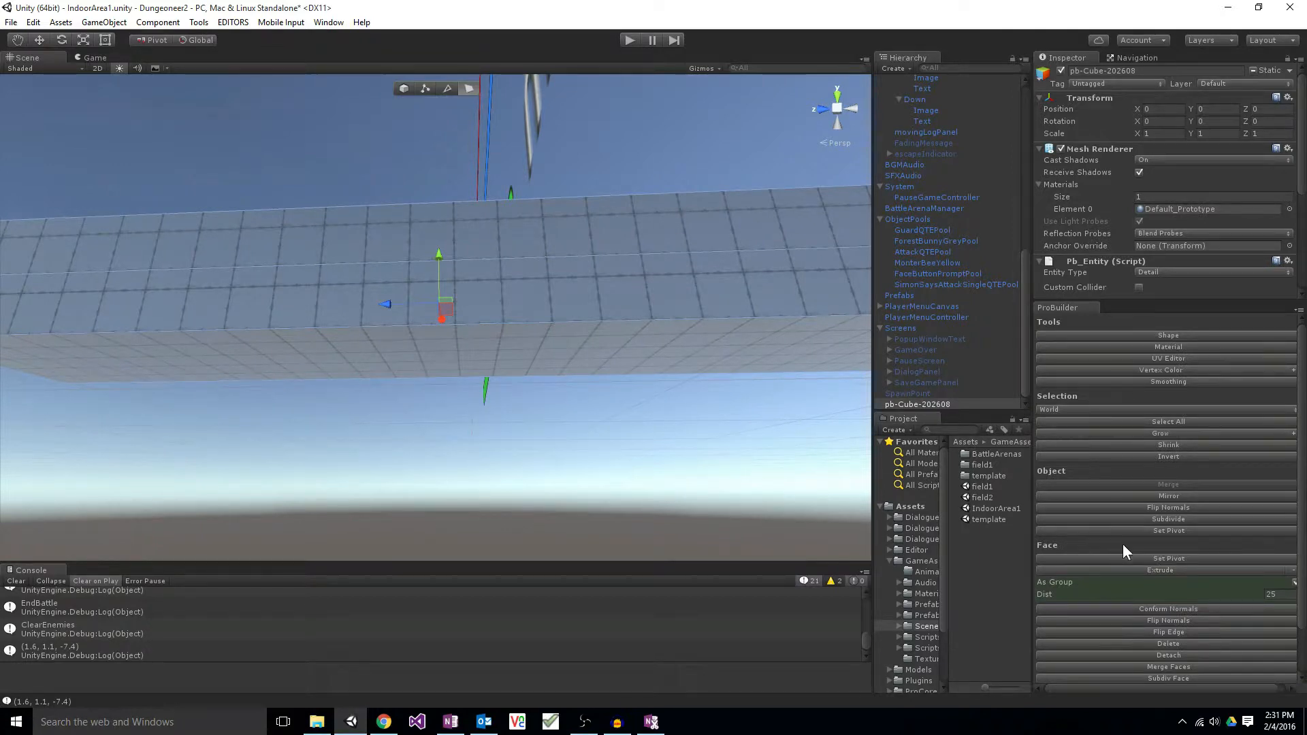
{"action": "left_click_drag", "start_coordinate": [607, 374], "coordinate": [545, 313], "text": "alt"}
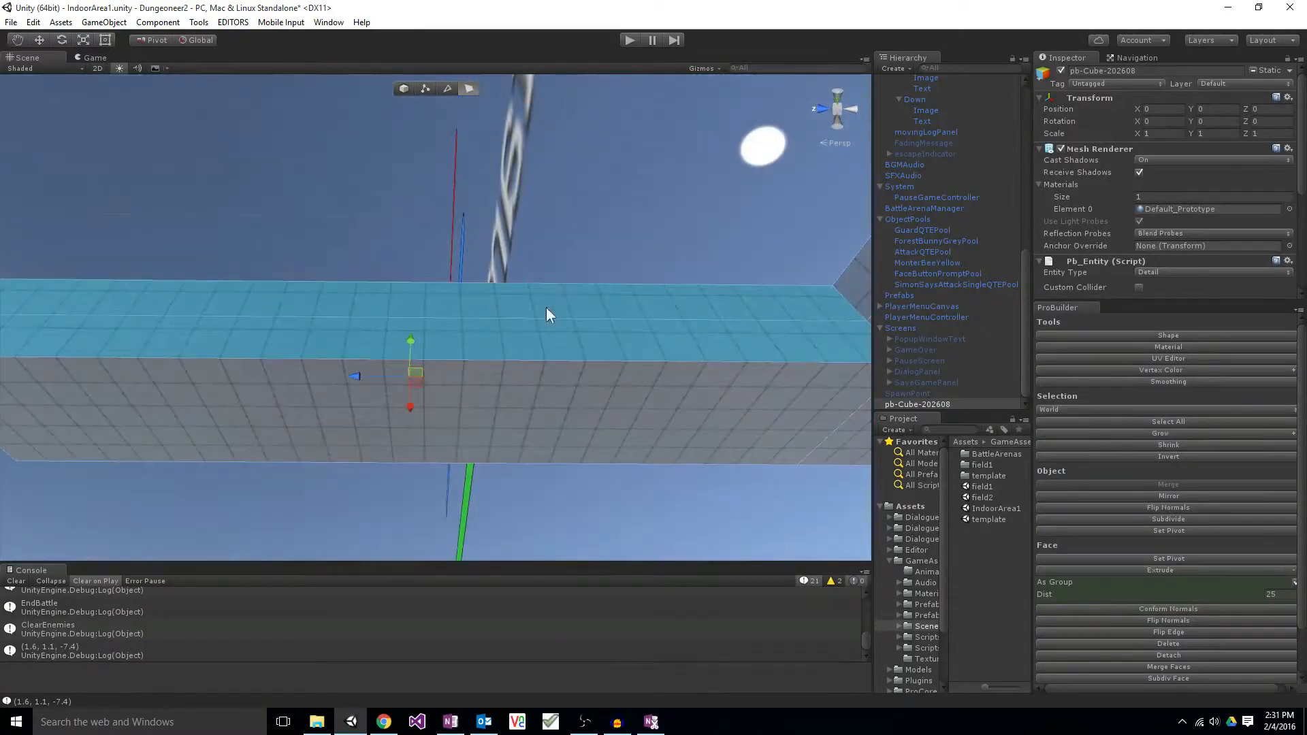
{"action": "left_click_drag", "start_coordinate": [525, 434], "coordinate": [665, 450], "text": "alt"}
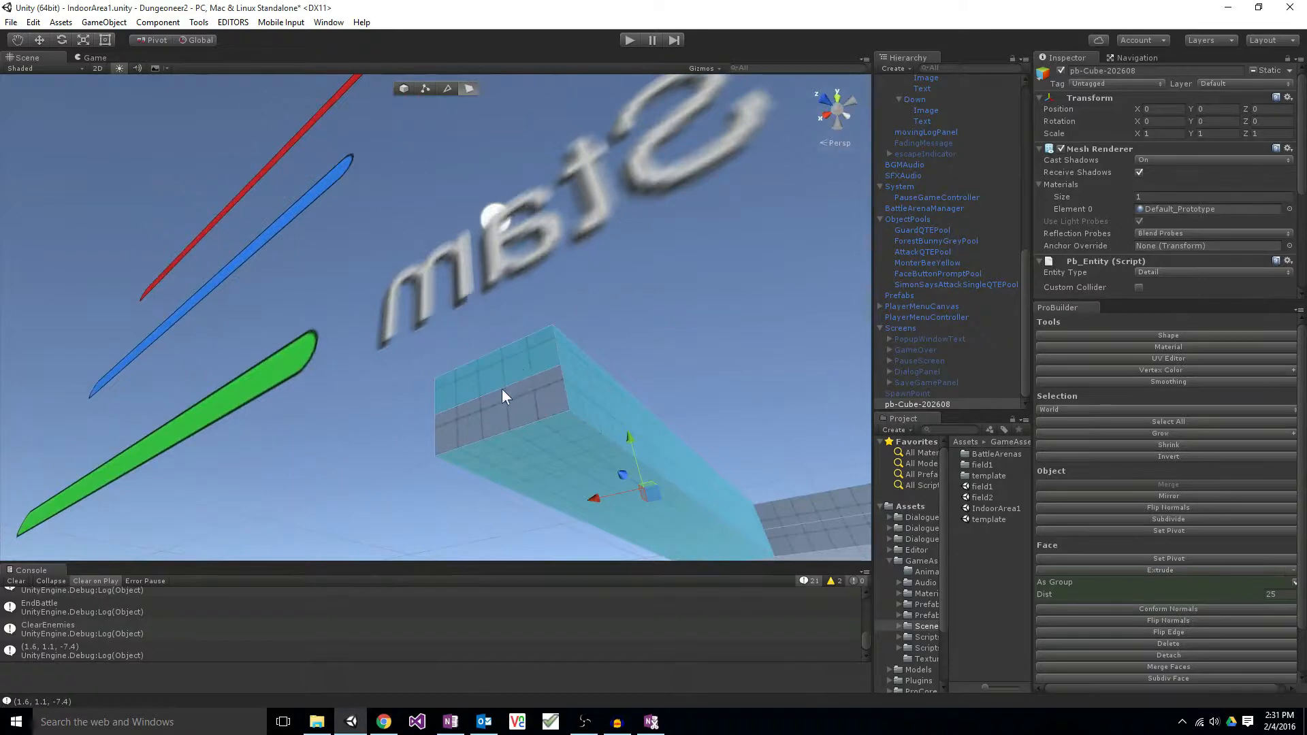
{"action": "left_click_drag", "start_coordinate": [443, 476], "coordinate": [853, 691], "text": "alt"}
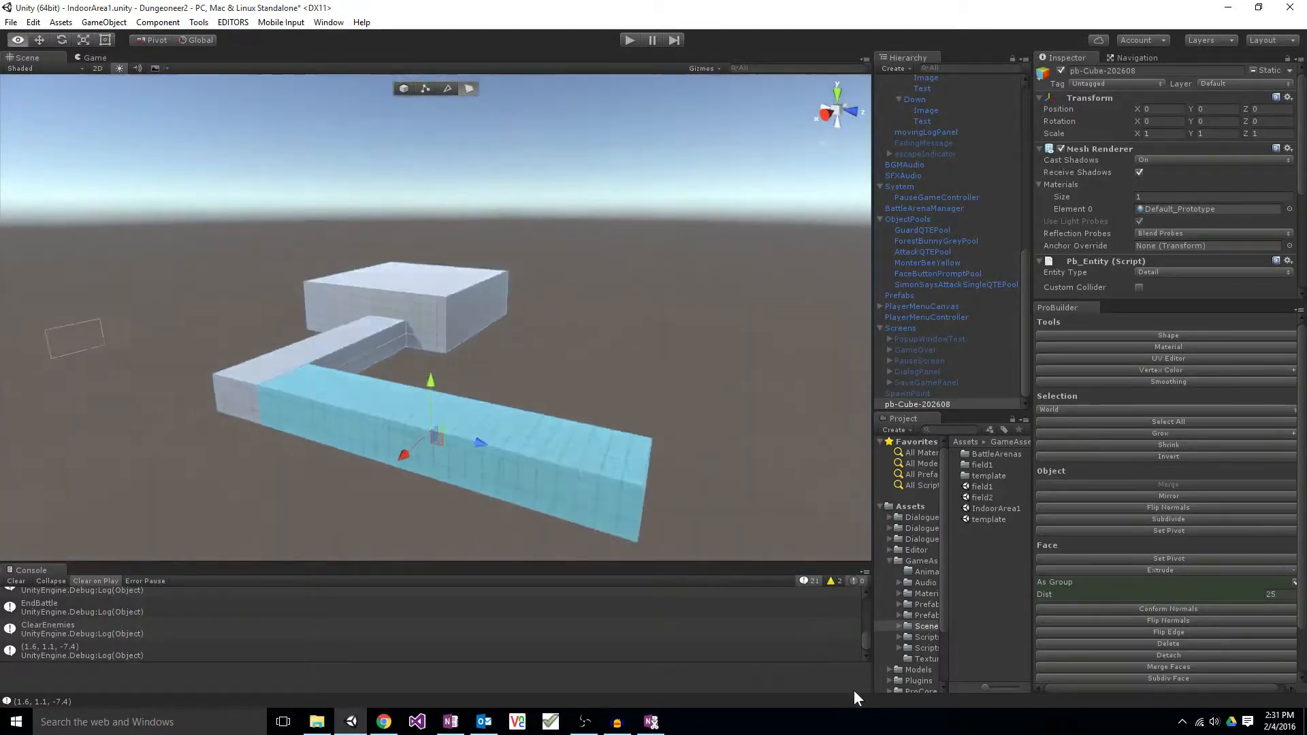
Step: Try to mirror the corridor mesh across the Z axis and move the copy to about Z -43.3, then undo both and close the Mirror Tool
{"action": "scroll", "coordinate": [1221, 630], "scroll_direction": "down", "scroll_amount": 2}
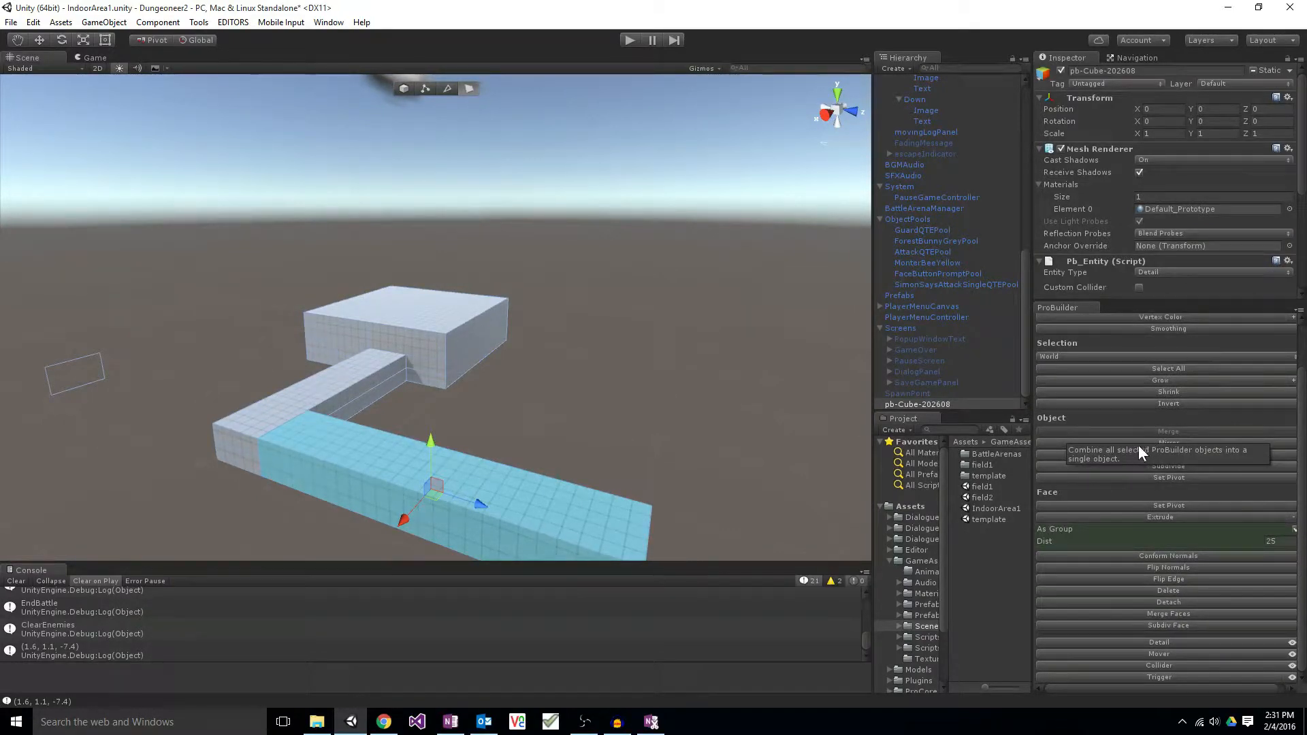
{"action": "left_click", "coordinate": [1052, 443]}
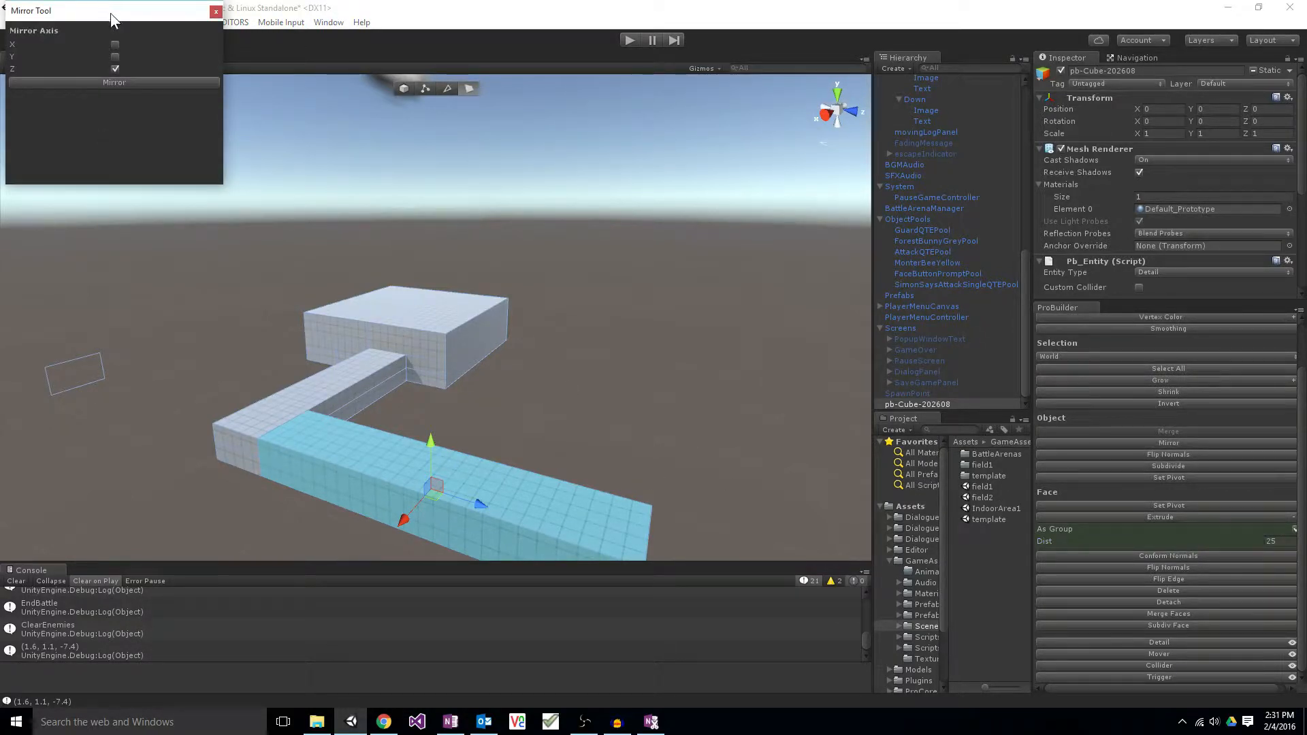
{"action": "left_click_drag", "start_coordinate": [112, 12], "coordinate": [177, 132]}
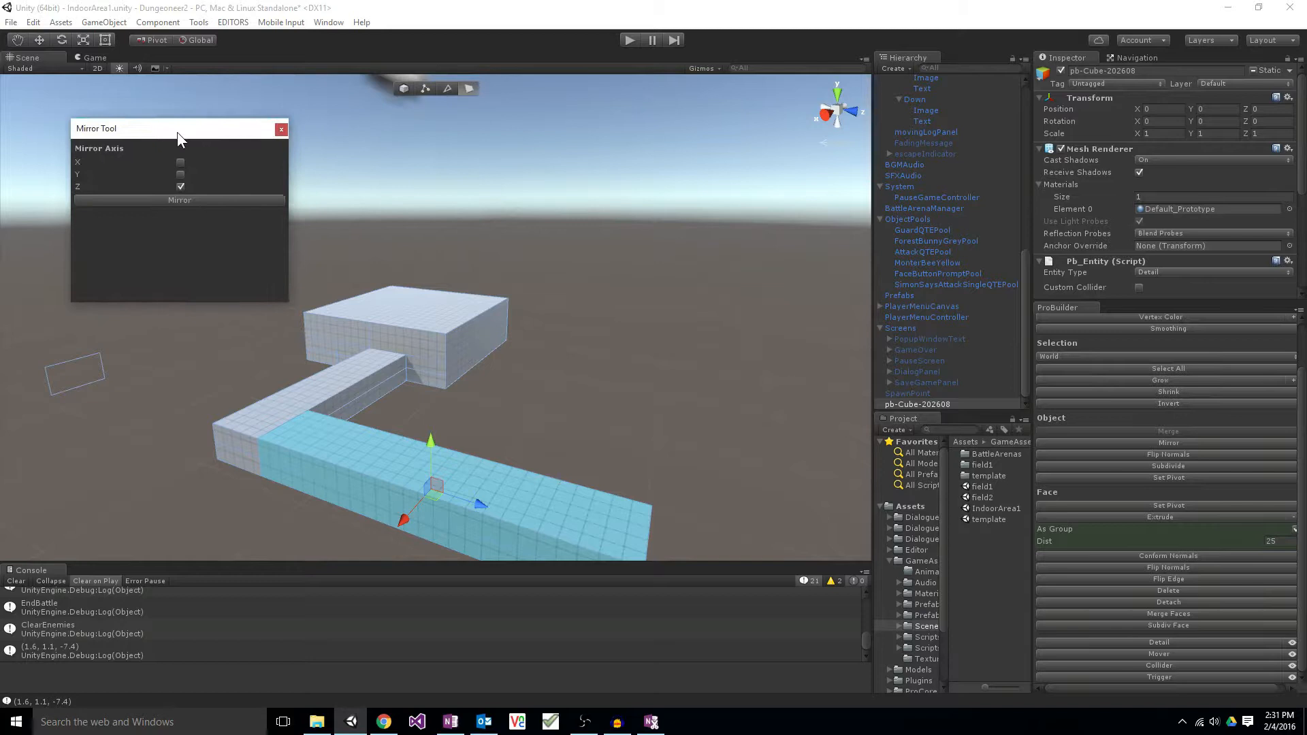
{"action": "left_click", "coordinate": [134, 200]}
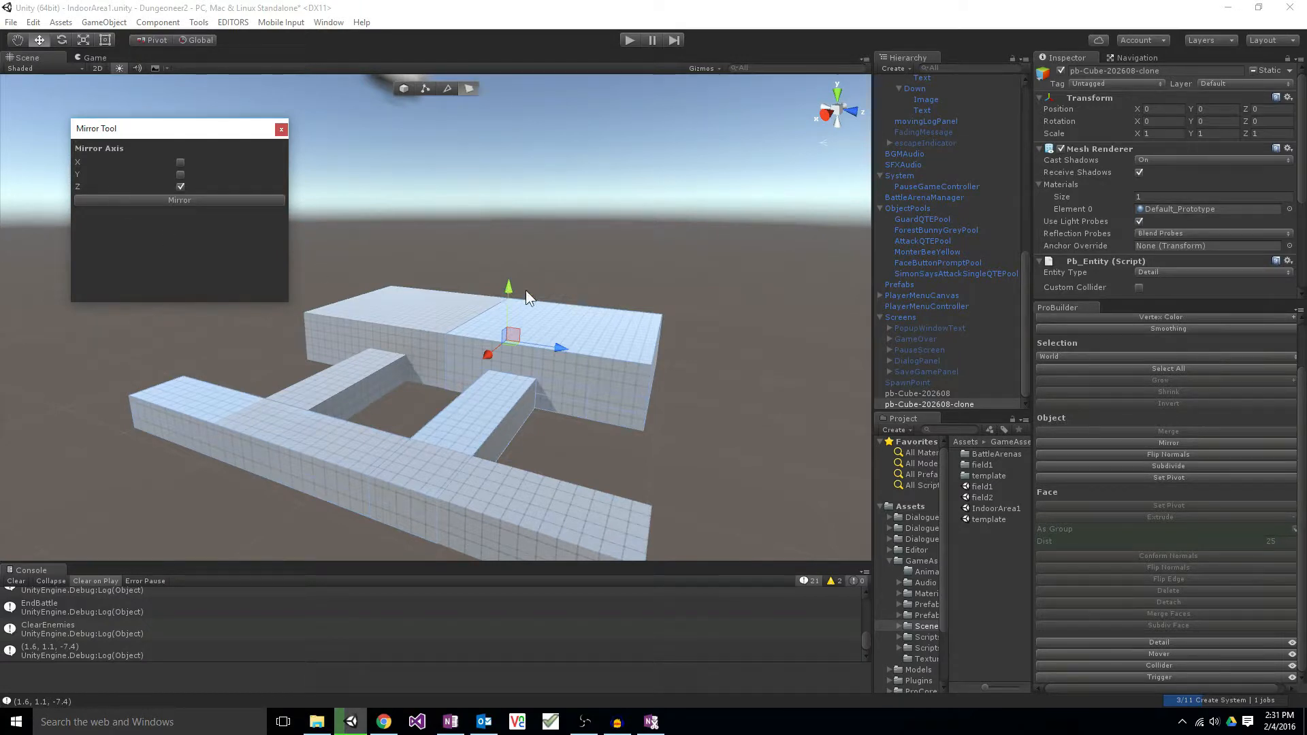
{"action": "mouse_move", "coordinate": [552, 345]}
{"action": "left_mouse_down"}
{"action": "mouse_move", "coordinate": [293, 302]}
{"action": "mouse_move", "coordinate": [540, 338]}
{"action": "mouse_move", "coordinate": [544, 326]}
{"action": "mouse_move", "coordinate": [218, 299]}
{"action": "mouse_move", "coordinate": [255, 305]}
{"action": "left_mouse_up"}
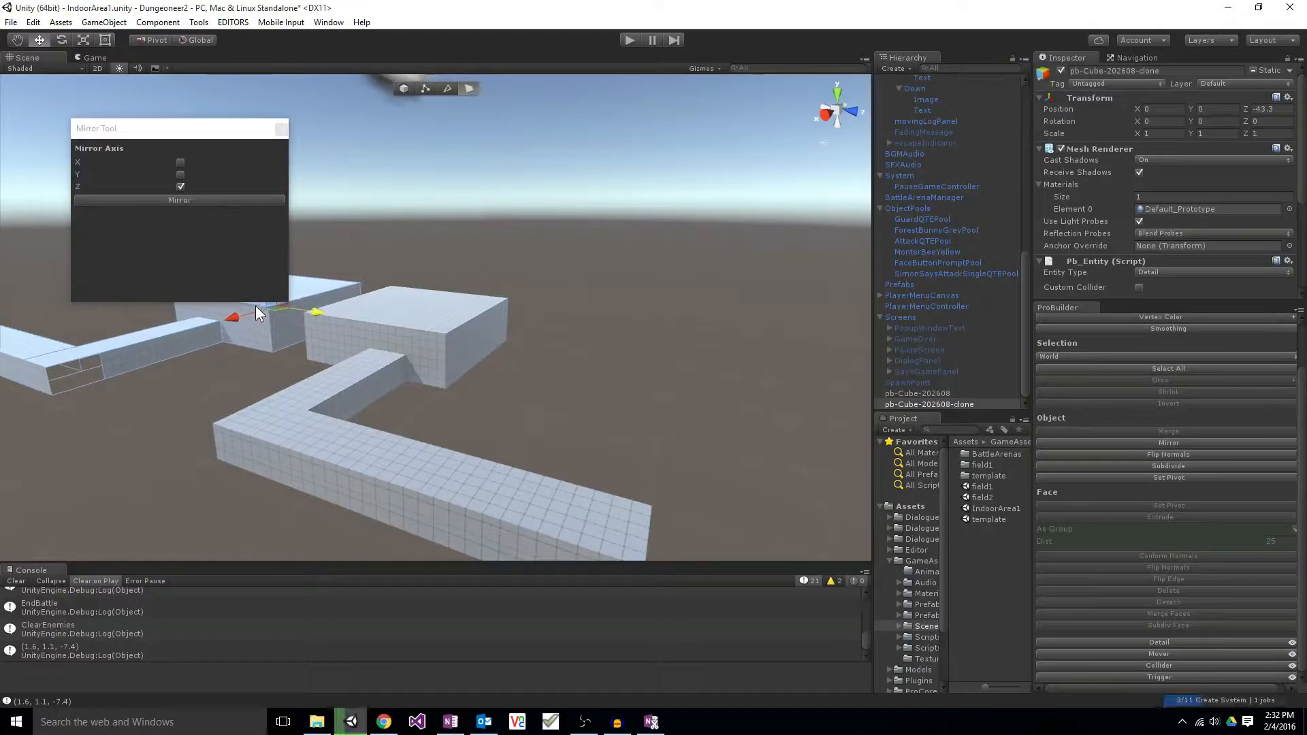
{"action": "key", "text": "ctrl+z"}
{"action": "left_click", "coordinate": [280, 129]}
Step: Switch to edge editing and select the upper vertical edge where the short corridor's side wall meets the gap
{"action": "left_click_drag", "start_coordinate": [284, 184], "coordinate": [627, 368], "text": "alt"}
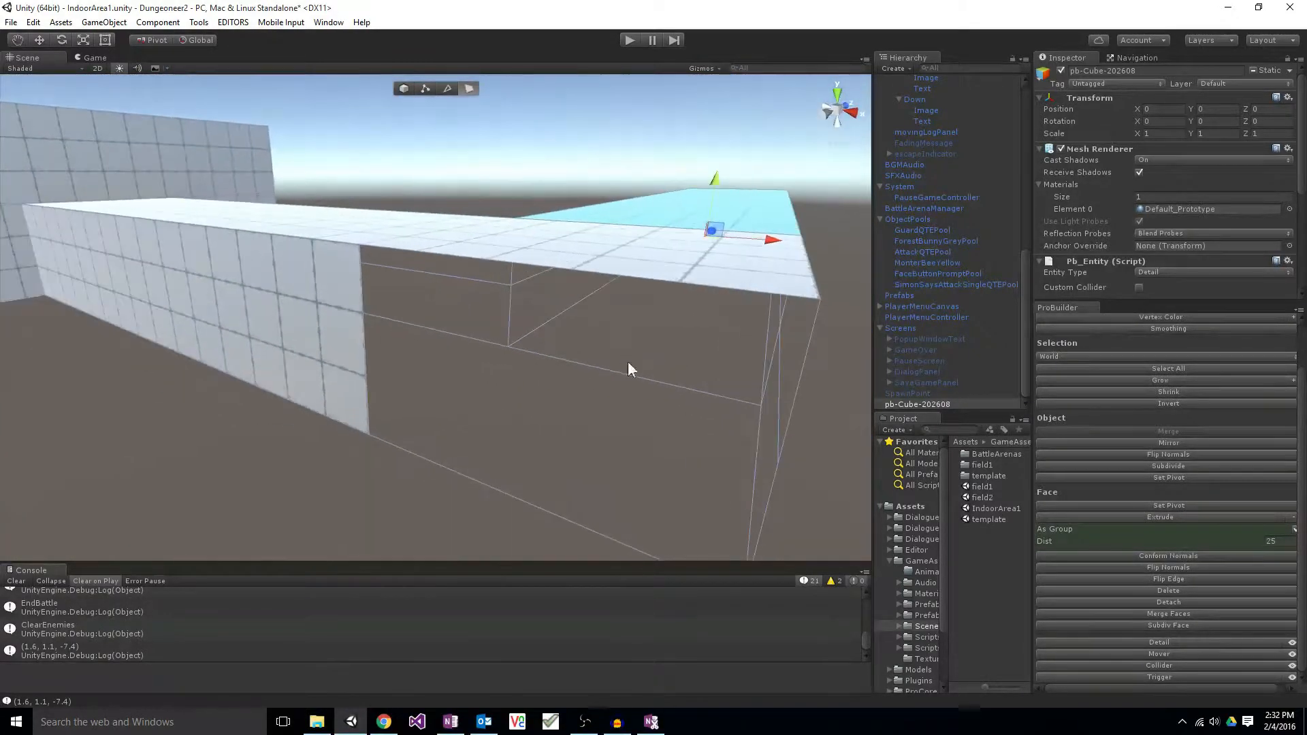
{"action": "left_click", "coordinate": [285, 332]}
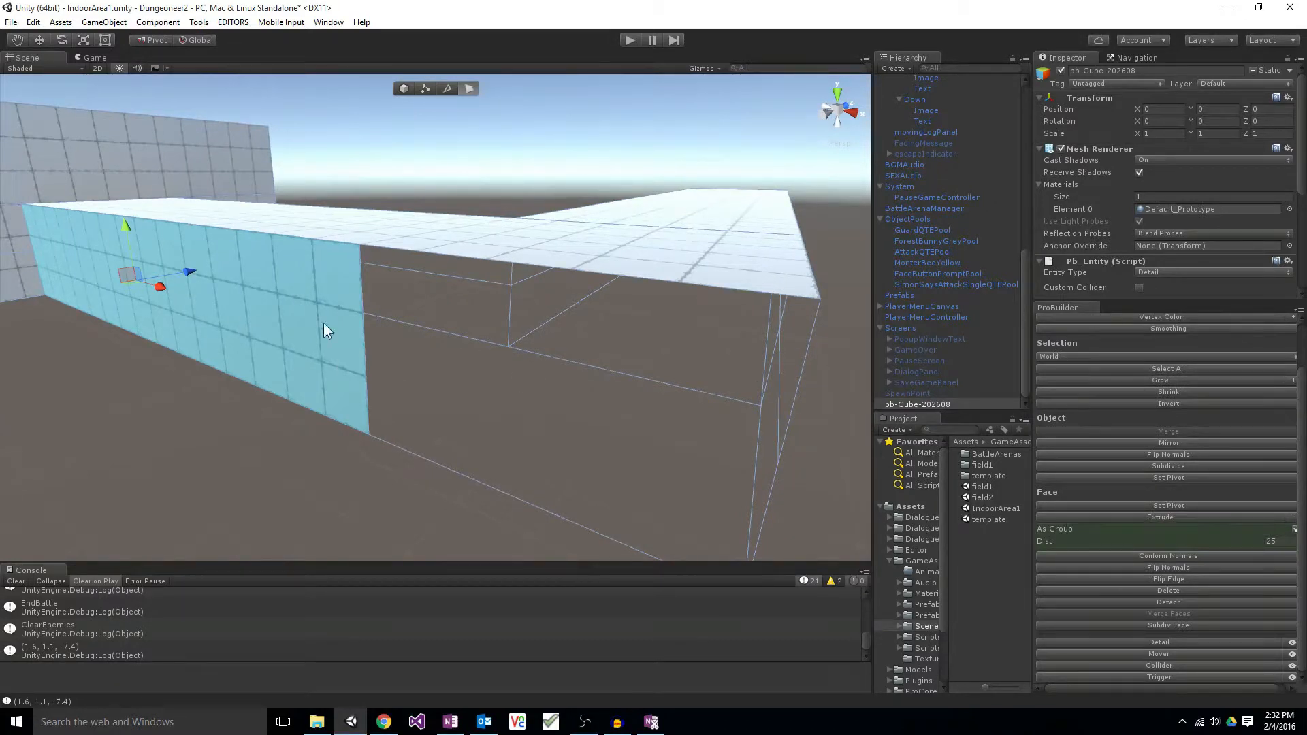
{"action": "left_click", "coordinate": [447, 89]}
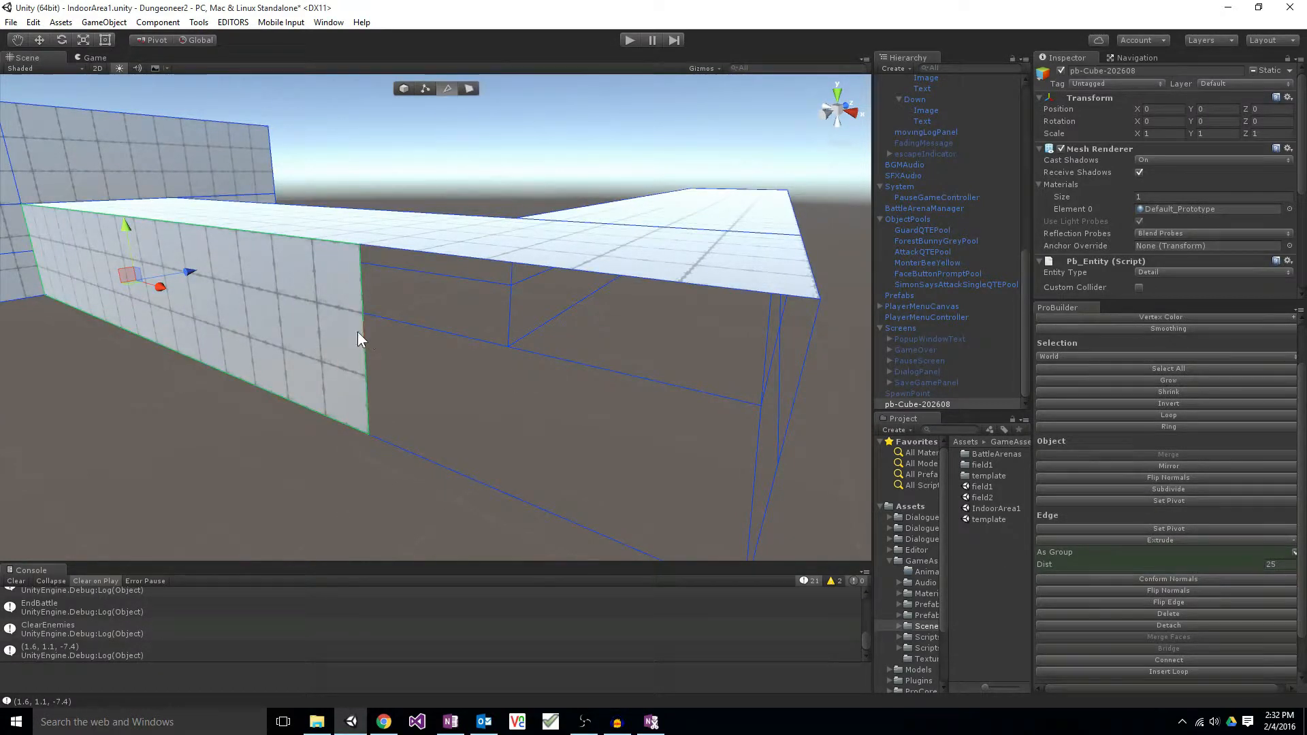
{"action": "left_click", "coordinate": [364, 326]}
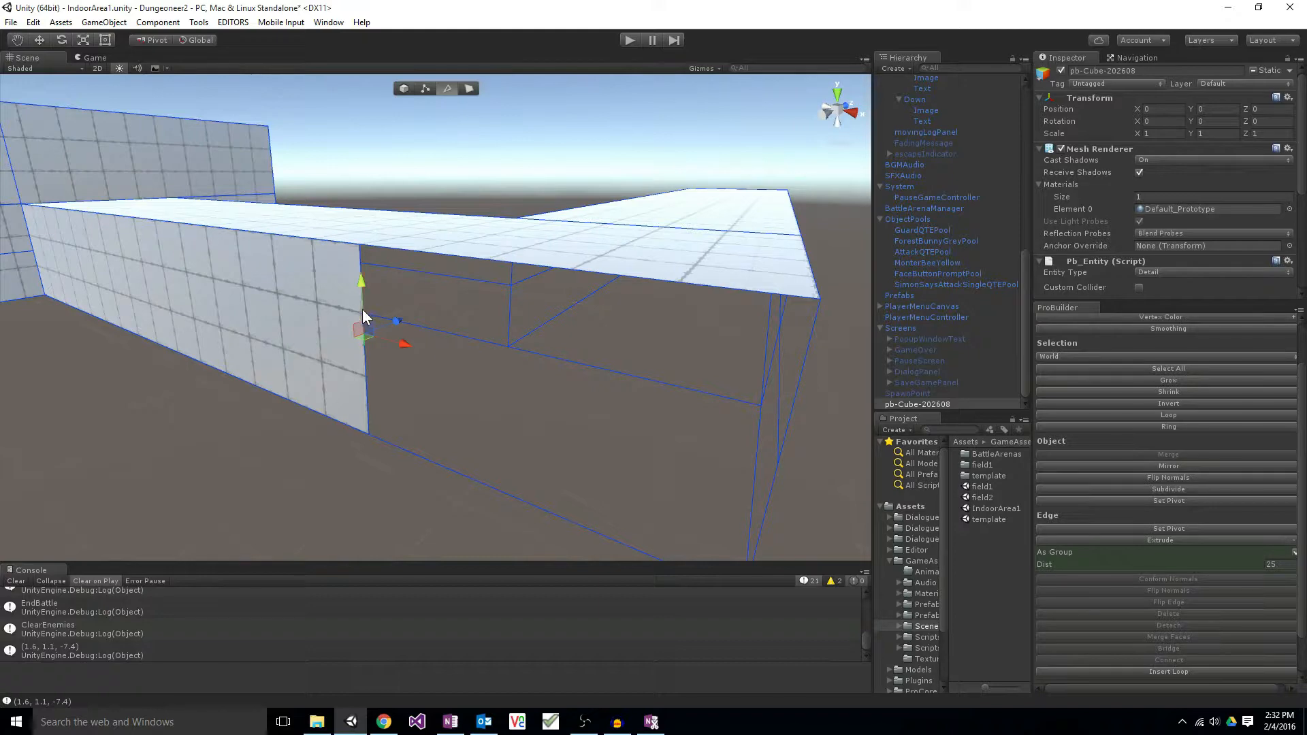
{"action": "left_click", "coordinate": [364, 245]}
{"action": "left_click", "coordinate": [363, 256]}
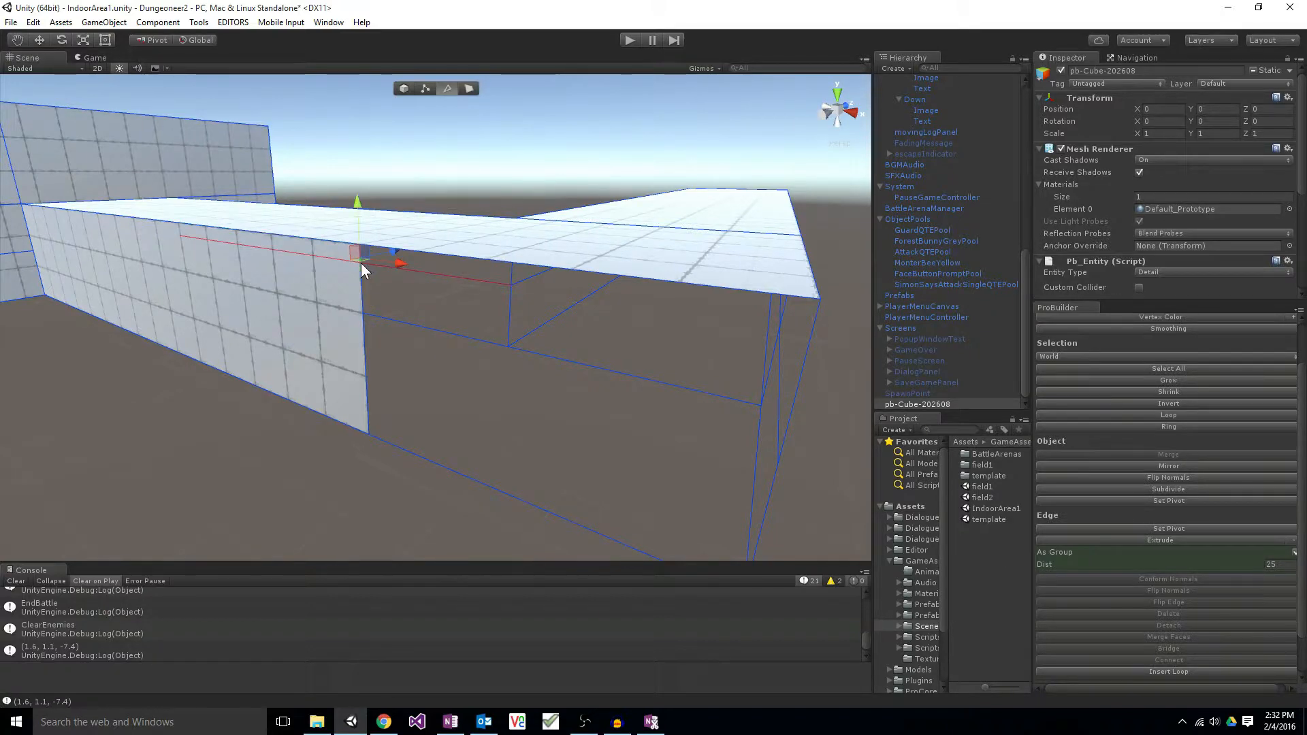
{"action": "left_click_drag", "start_coordinate": [397, 336], "coordinate": [496, 368], "text": "alt"}
{"action": "right_click_drag", "start_coordinate": [496, 367], "coordinate": [485, 334]}
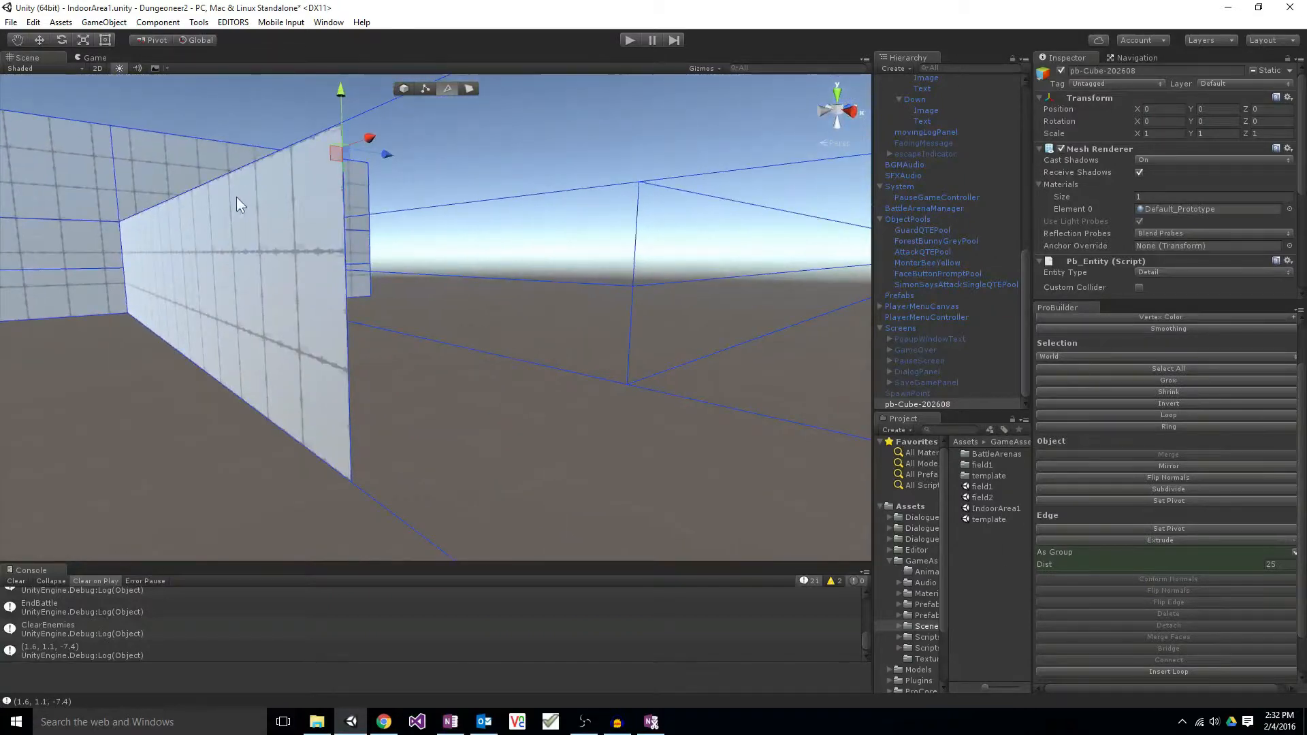
Step: Try to extrude a single vertical edge segment from the open end of the short corridor's side wall
{"action": "left_click", "coordinate": [236, 198]}
{"action": "left_click", "coordinate": [340, 175]}
{"action": "left_click", "coordinate": [346, 219], "text": "shift"}
{"action": "left_click", "coordinate": [346, 218], "text": "shift"}
{"action": "left_click", "coordinate": [346, 180]}
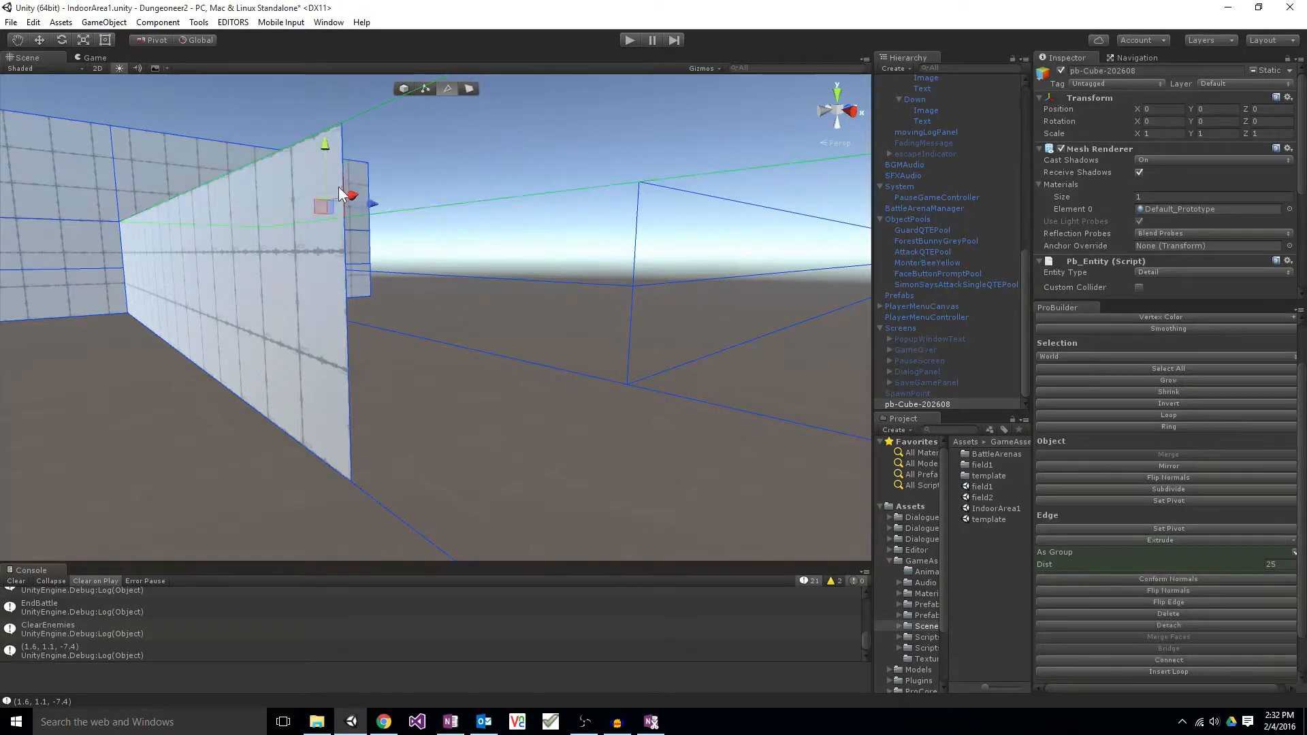
{"action": "left_click", "coordinate": [342, 249]}
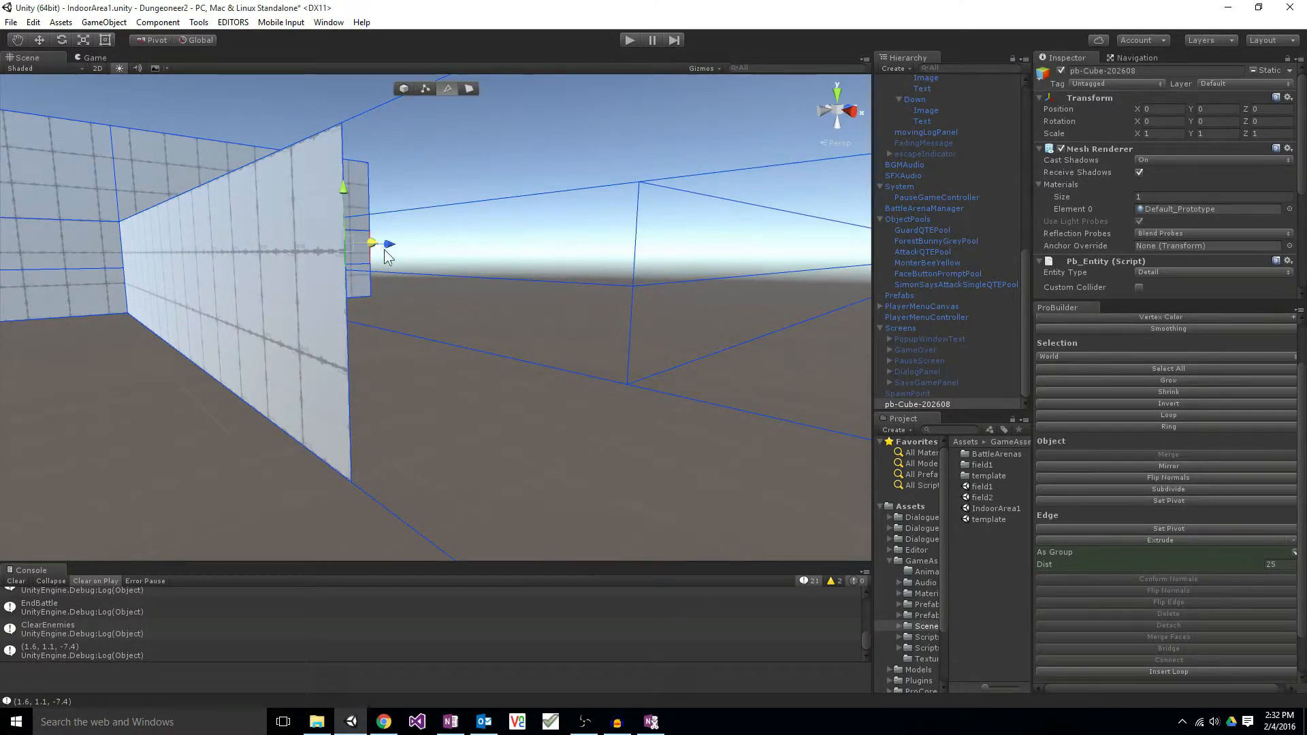
{"action": "left_click_drag", "start_coordinate": [386, 245], "coordinate": [432, 262], "text": "shift"}
Step: Select all vertical edge segments at the side wall's open end and try to pull them along the X axis across the gap
{"action": "left_click_drag", "start_coordinate": [434, 339], "coordinate": [627, 327], "text": "alt"}
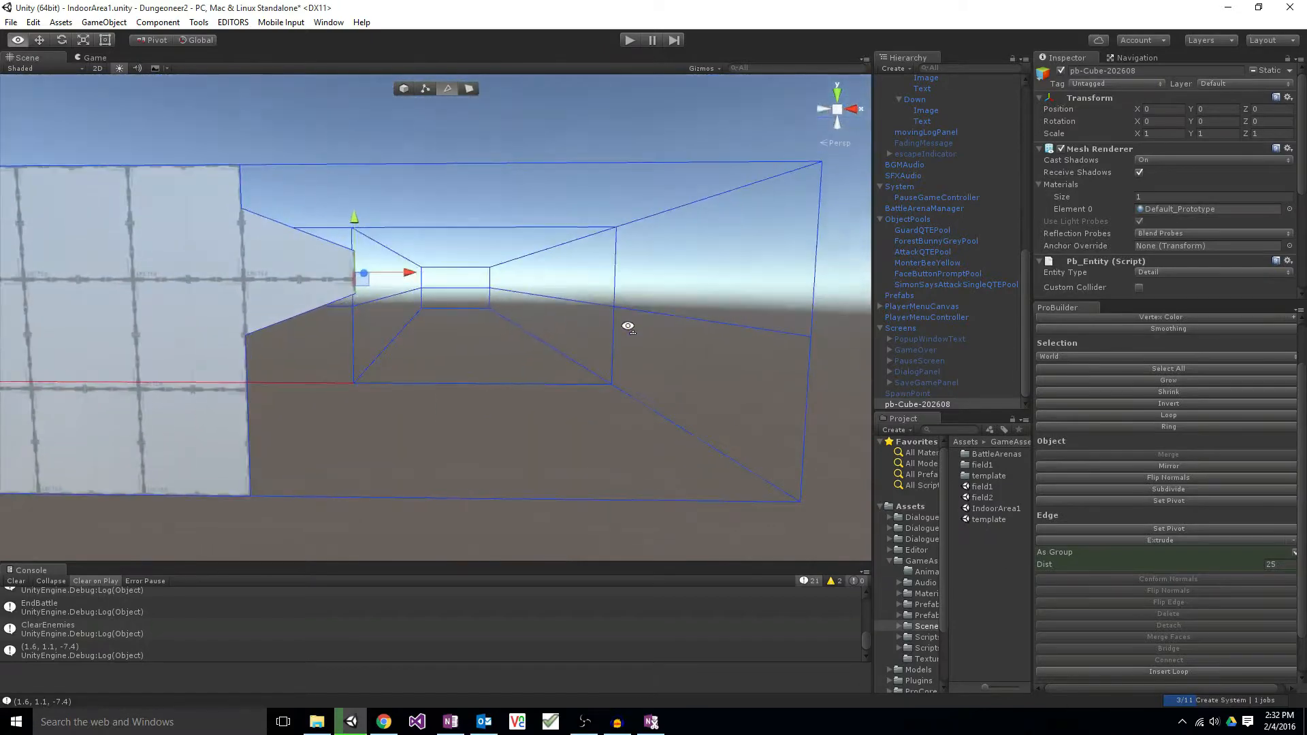
{"action": "scroll", "coordinate": [524, 316], "scroll_direction": "up", "scroll_amount": 2}
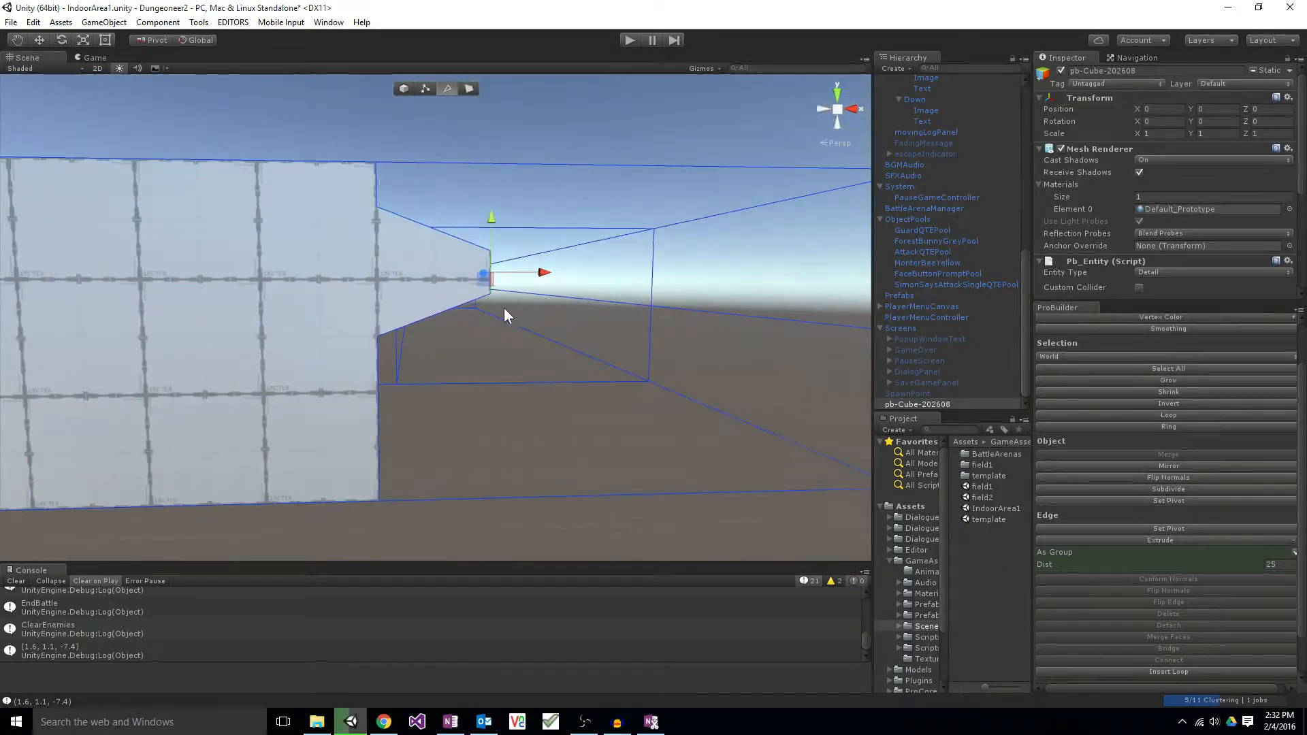
{"action": "left_click", "coordinate": [374, 183]}
{"action": "left_click", "coordinate": [377, 363], "text": "shift"}
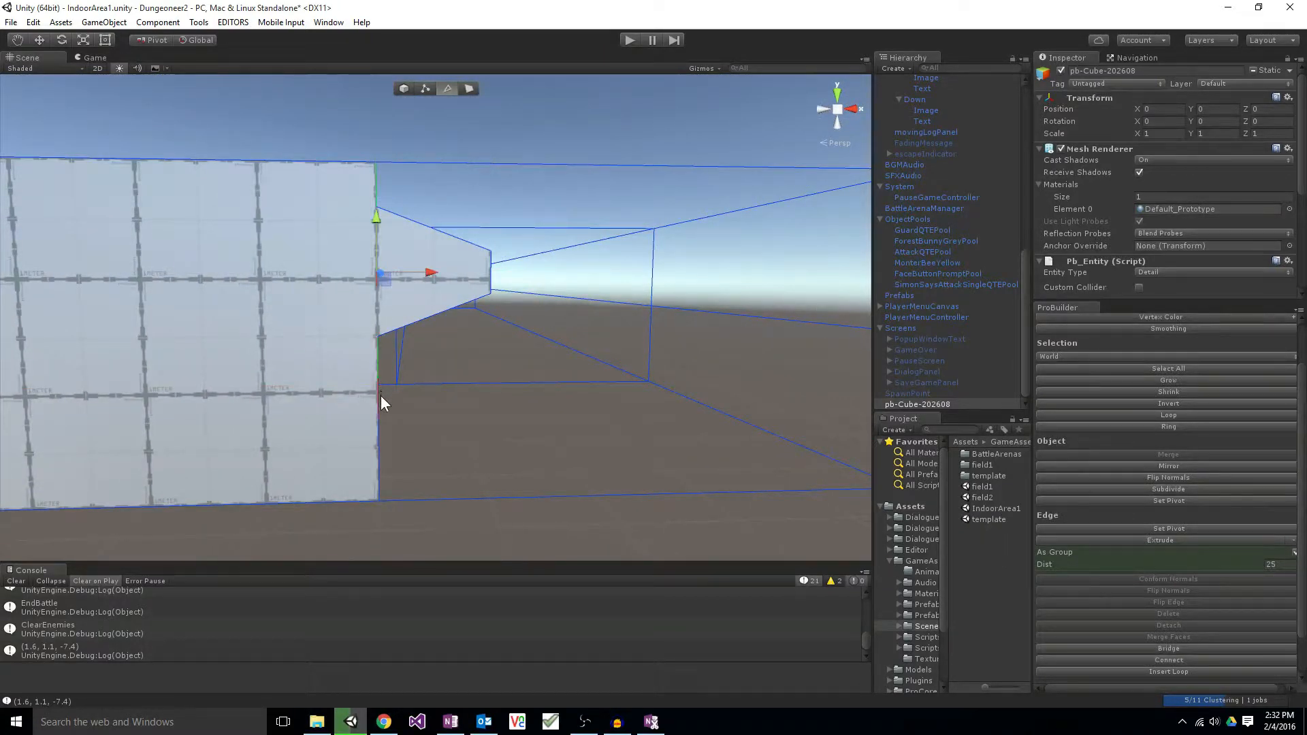
{"action": "left_click", "coordinate": [381, 394], "text": "shift"}
{"action": "left_click", "coordinate": [377, 443], "text": "shift"}
{"action": "left_click", "coordinate": [377, 479], "text": "shift"}
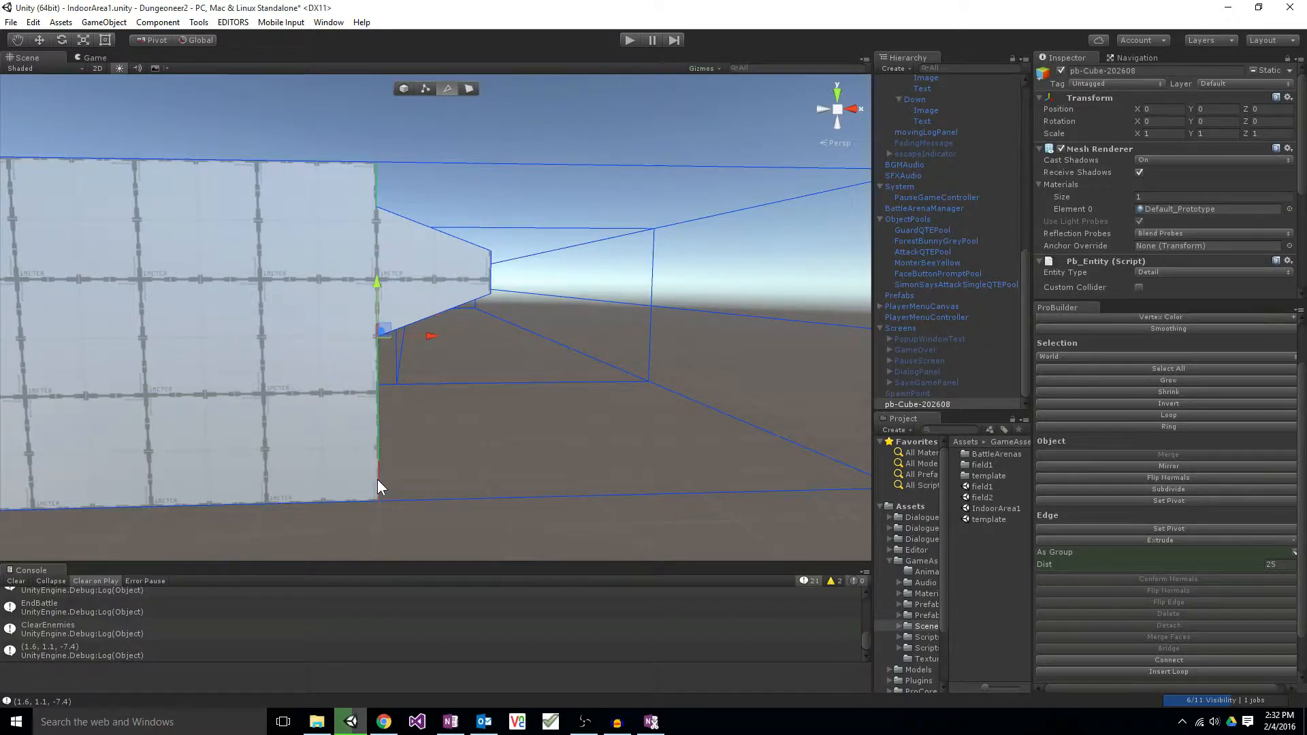
{"action": "left_click_drag", "start_coordinate": [431, 333], "coordinate": [520, 309]}
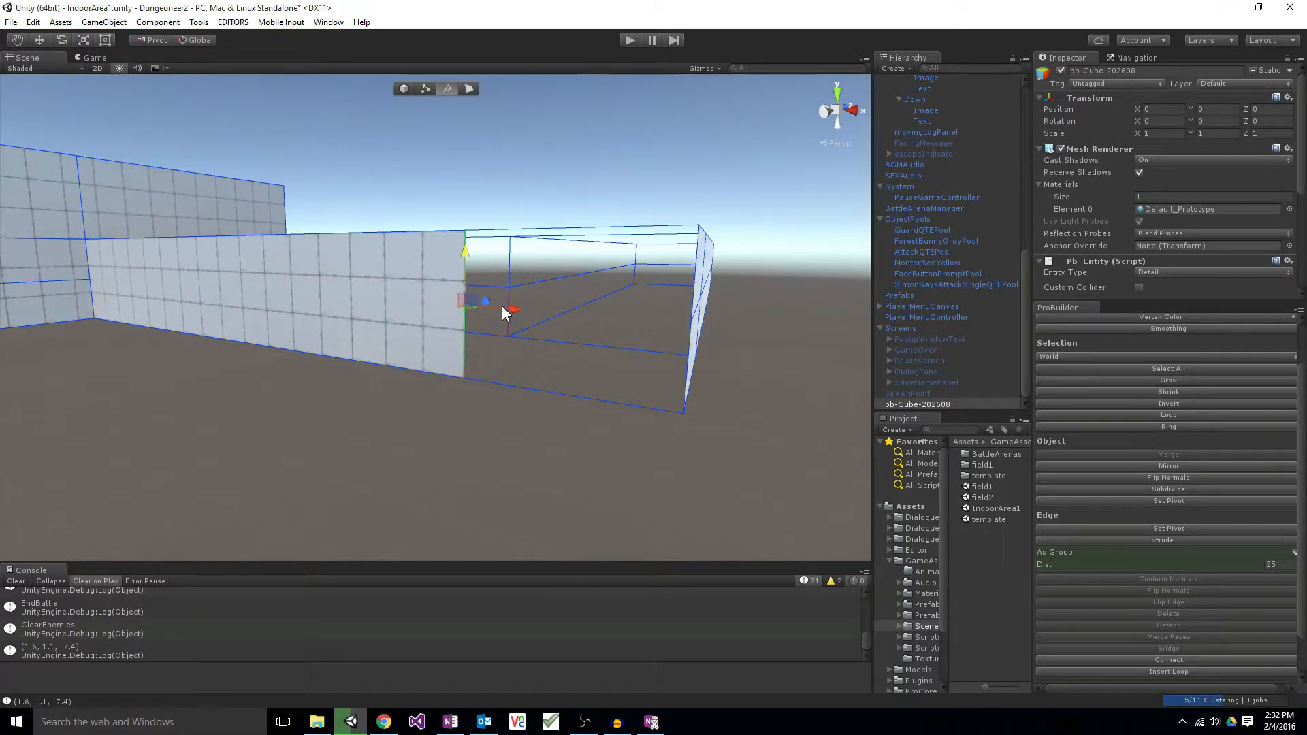
{"action": "mouse_move", "coordinate": [512, 307]}
{"action": "left_mouse_down"}
{"action": "mouse_move", "coordinate": [562, 313]}
{"action": "mouse_move", "coordinate": [512, 311]}
{"action": "left_mouse_up"}
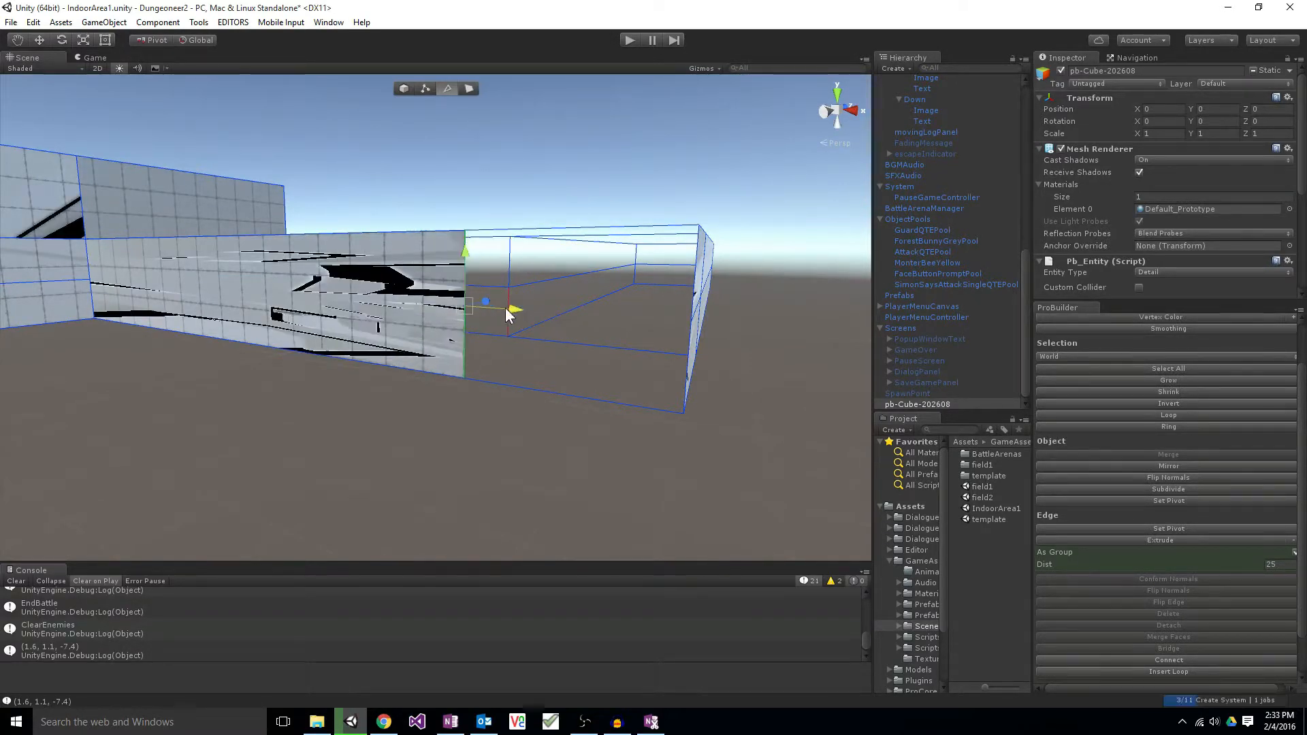
Step: Try to select every vertical edge segment along the open end of the short corridor's side wall
{"action": "left_click", "coordinate": [396, 323]}
{"action": "key", "text": "d"}
{"action": "right_click_drag", "start_coordinate": [496, 334], "coordinate": [535, 348]}
{"action": "key", "text": "w"}
{"action": "key", "text": "e"}
{"action": "left_click", "coordinate": [414, 367]}
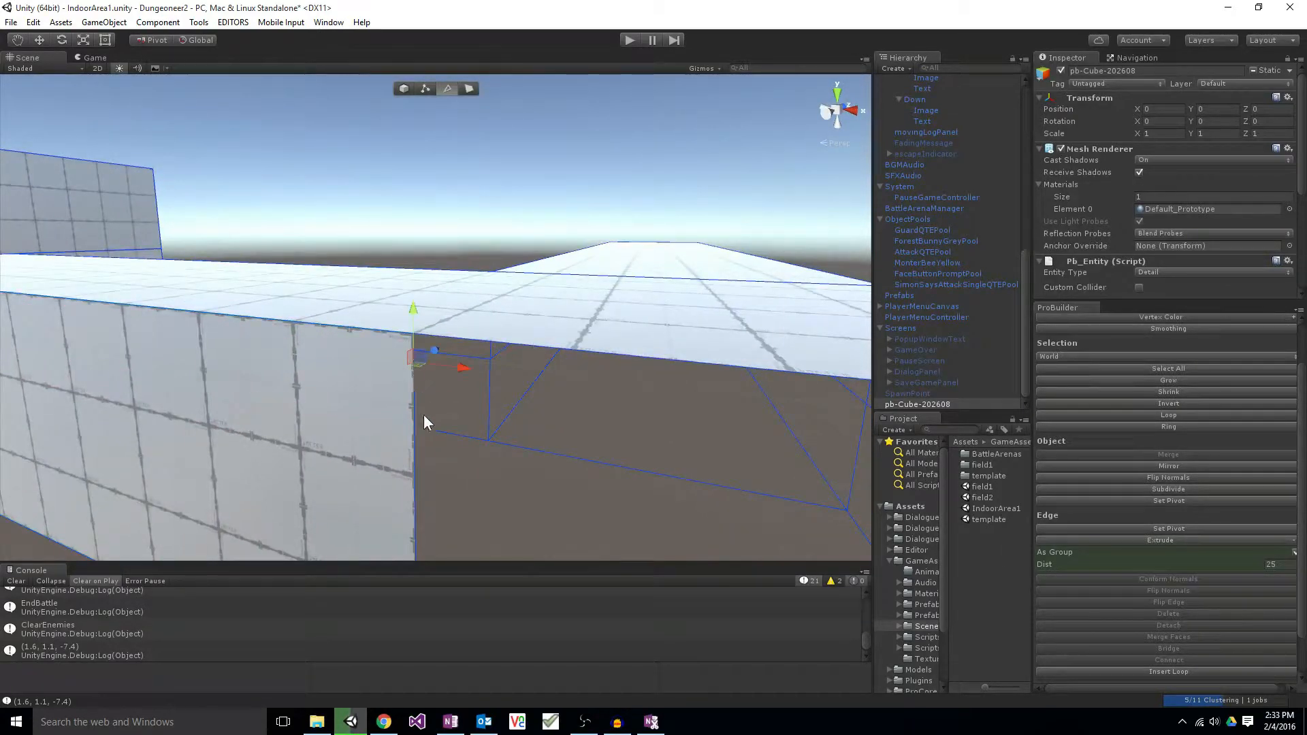
{"action": "left_click", "coordinate": [413, 453]}
{"action": "right_click_drag", "start_coordinate": [455, 483], "coordinate": [450, 522]}
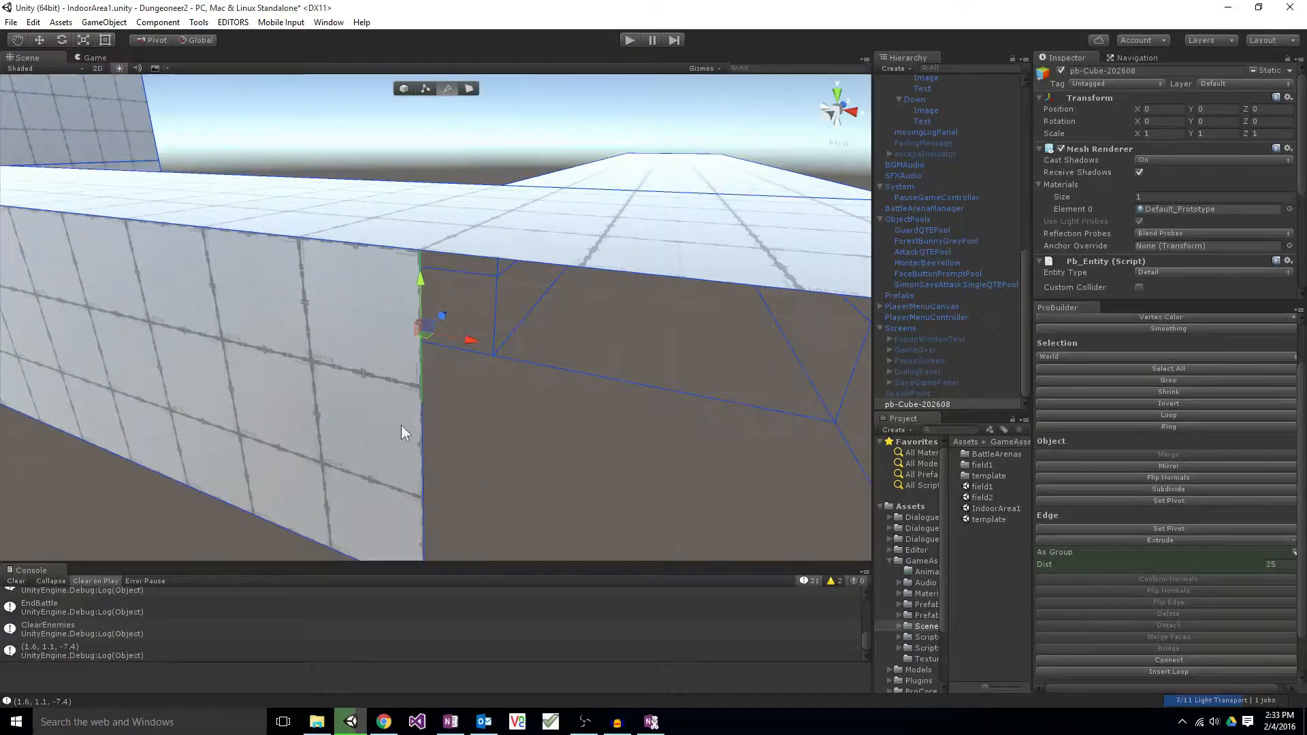
{"action": "left_click", "coordinate": [427, 416], "text": "shift"}
{"action": "left_click", "coordinate": [423, 467], "text": "shift"}
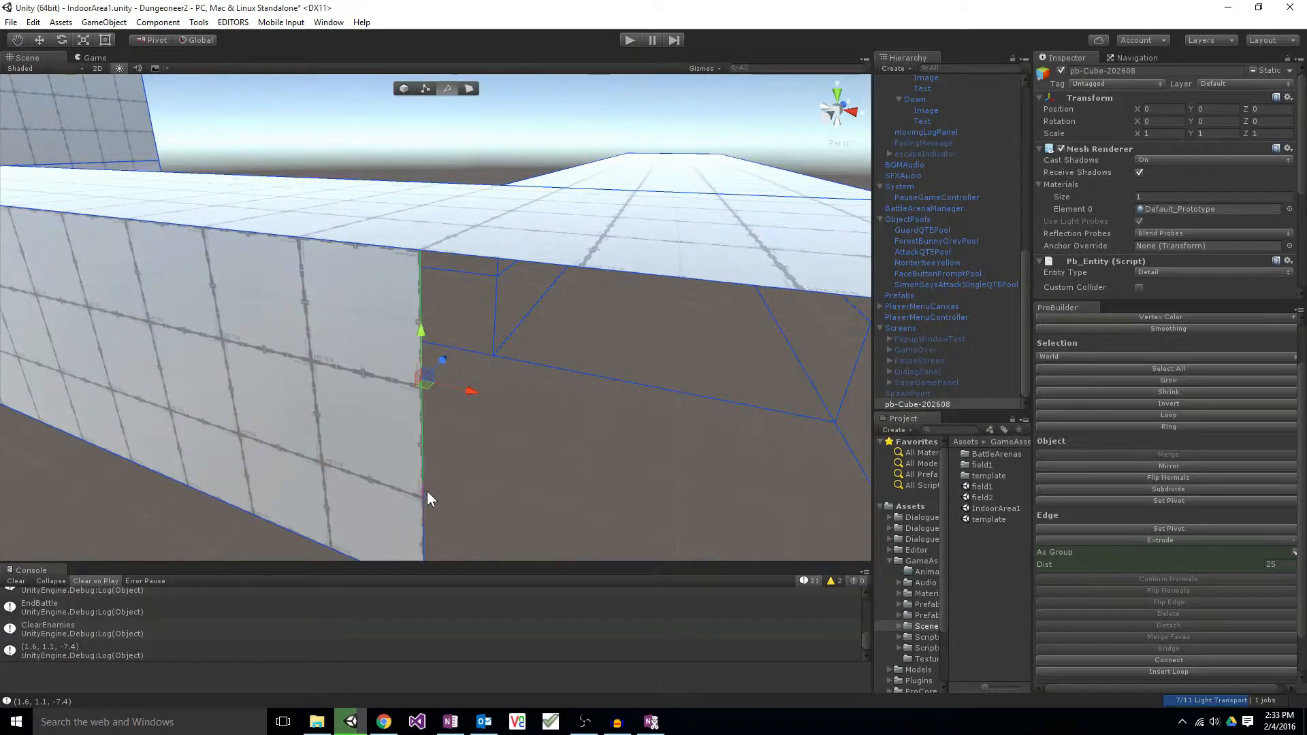
{"action": "left_click", "coordinate": [419, 504], "text": "shift"}
{"action": "right_click_drag", "start_coordinate": [481, 484], "coordinate": [469, 511]}
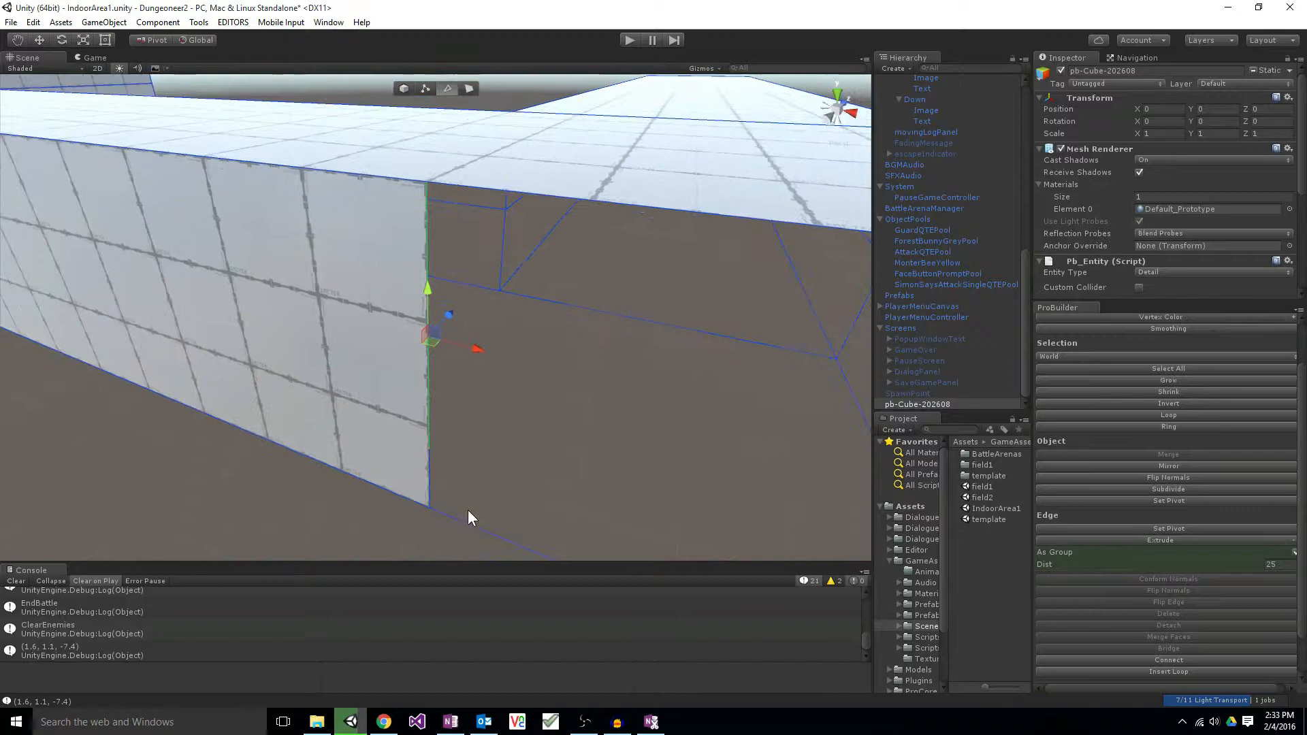
{"action": "left_click", "coordinate": [431, 484], "text": "shift"}
{"action": "left_click", "coordinate": [484, 447]}
{"action": "right_click_drag", "start_coordinate": [505, 449], "coordinate": [467, 383]}
{"action": "key", "text": "s"}
{"action": "key", "text": "e"}
{"action": "key", "text": "w"}
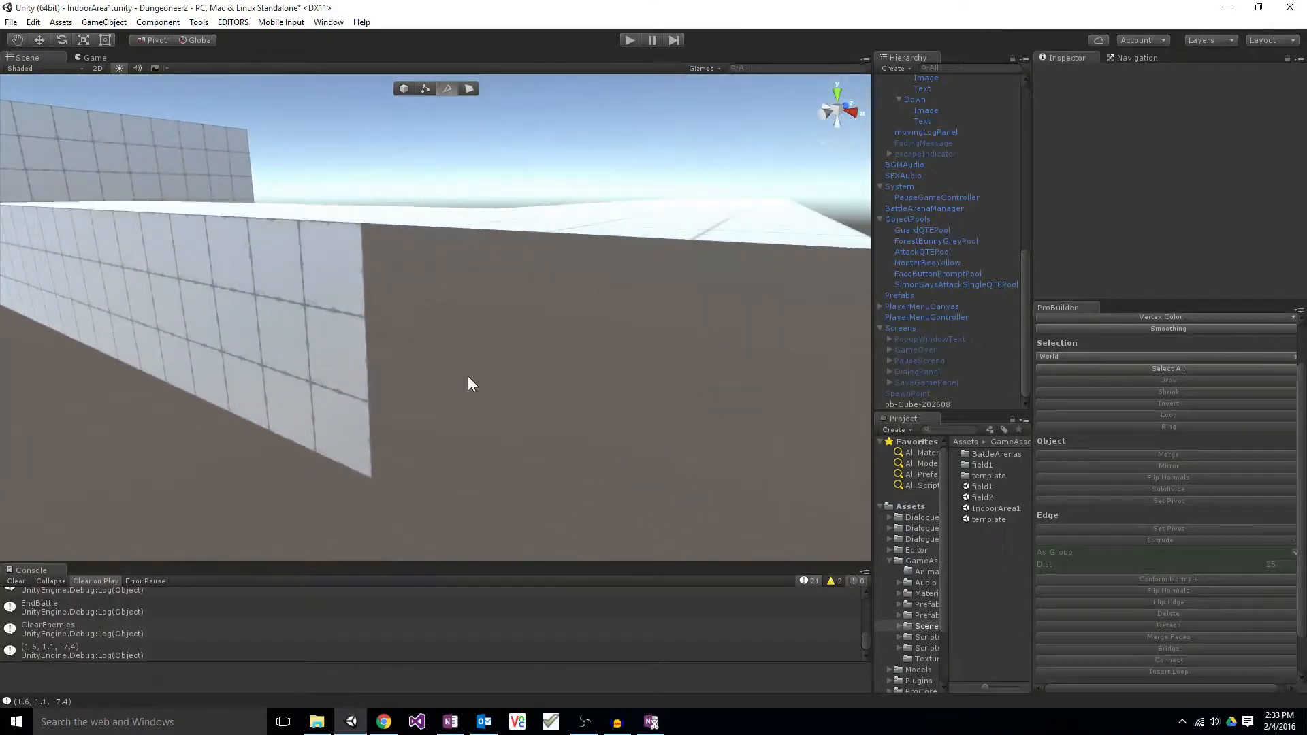
{"action": "left_click", "coordinate": [365, 257]}
{"action": "left_click", "coordinate": [361, 244]}
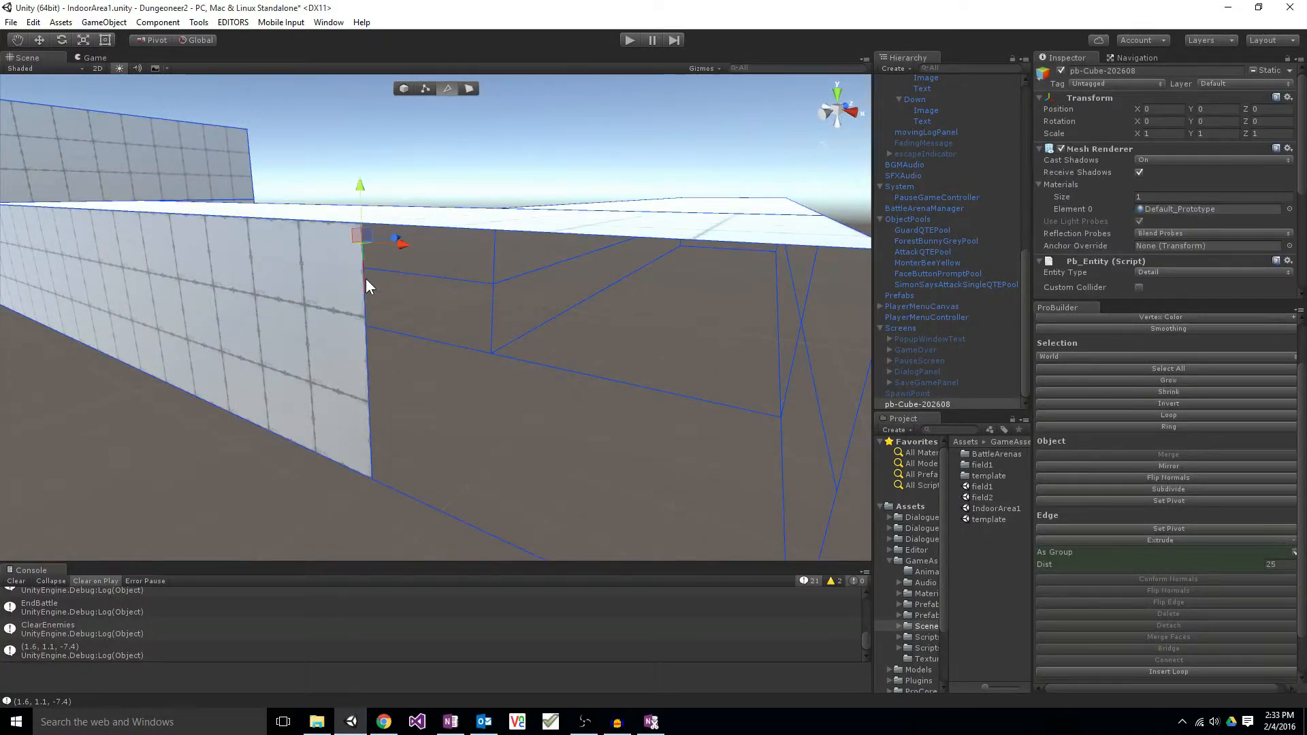
{"action": "left_click", "coordinate": [364, 283]}
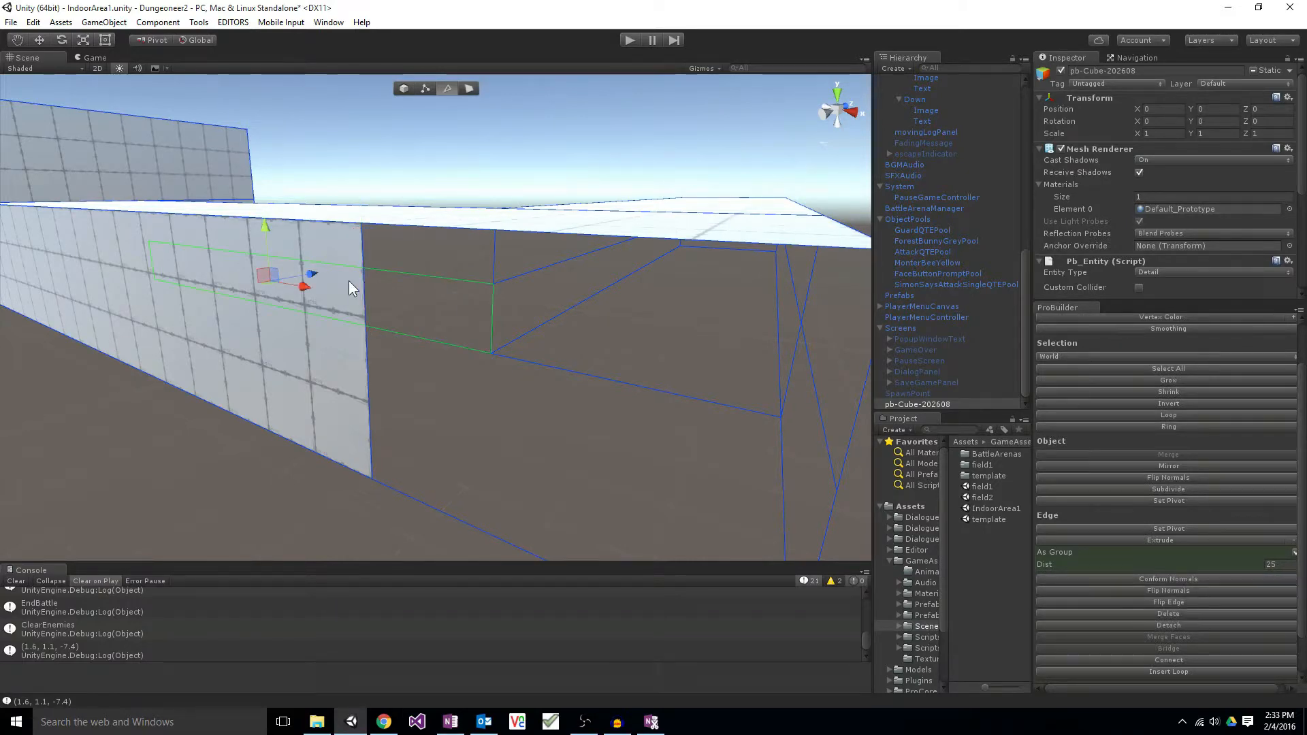
{"action": "left_click", "coordinate": [348, 281]}
{"action": "right_click_drag", "start_coordinate": [389, 356], "coordinate": [1085, 351]}
{"action": "key", "text": "d"}
{"action": "left_click", "coordinate": [607, 302]}
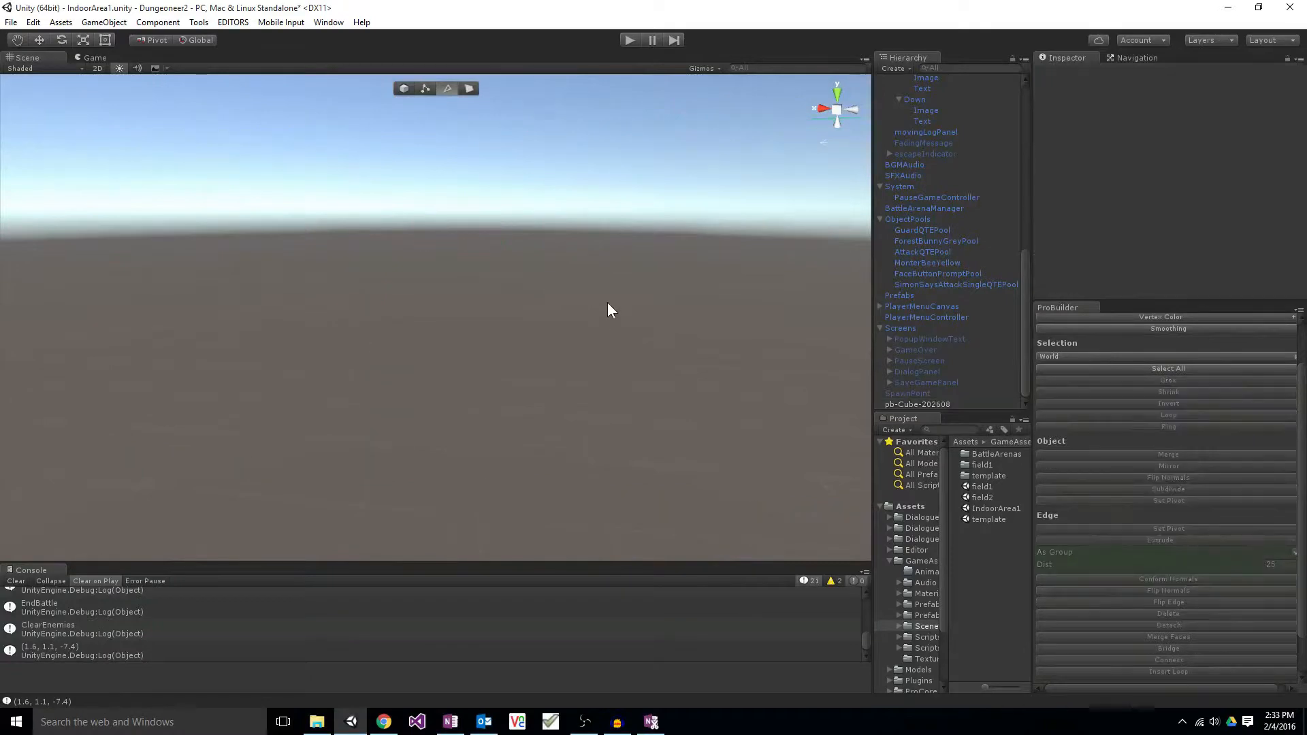
Step: Try to collect the side wall's open-end edge segments one by one from the upper corner down to the lower corner
{"action": "right_click_drag", "start_coordinate": [440, 353], "coordinate": [752, 430]}
{"action": "left_click", "coordinate": [581, 290]}
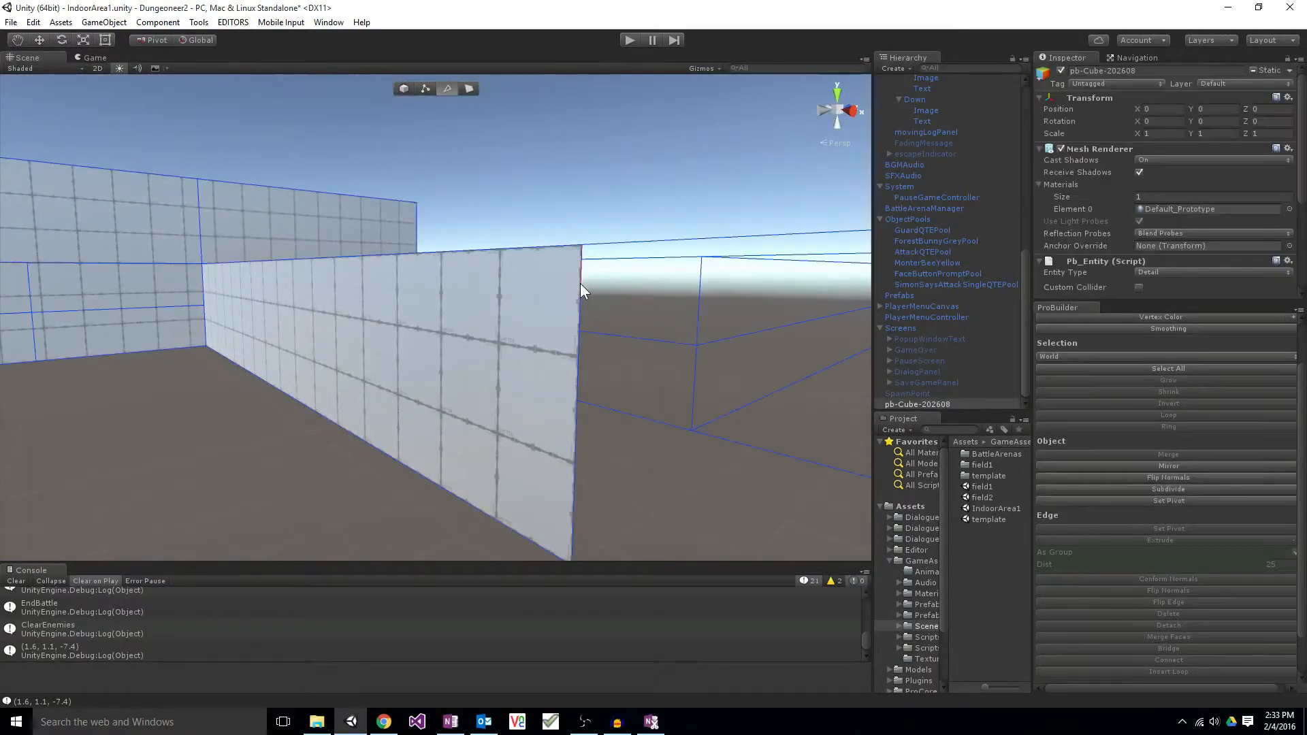
{"action": "left_click", "coordinate": [582, 272]}
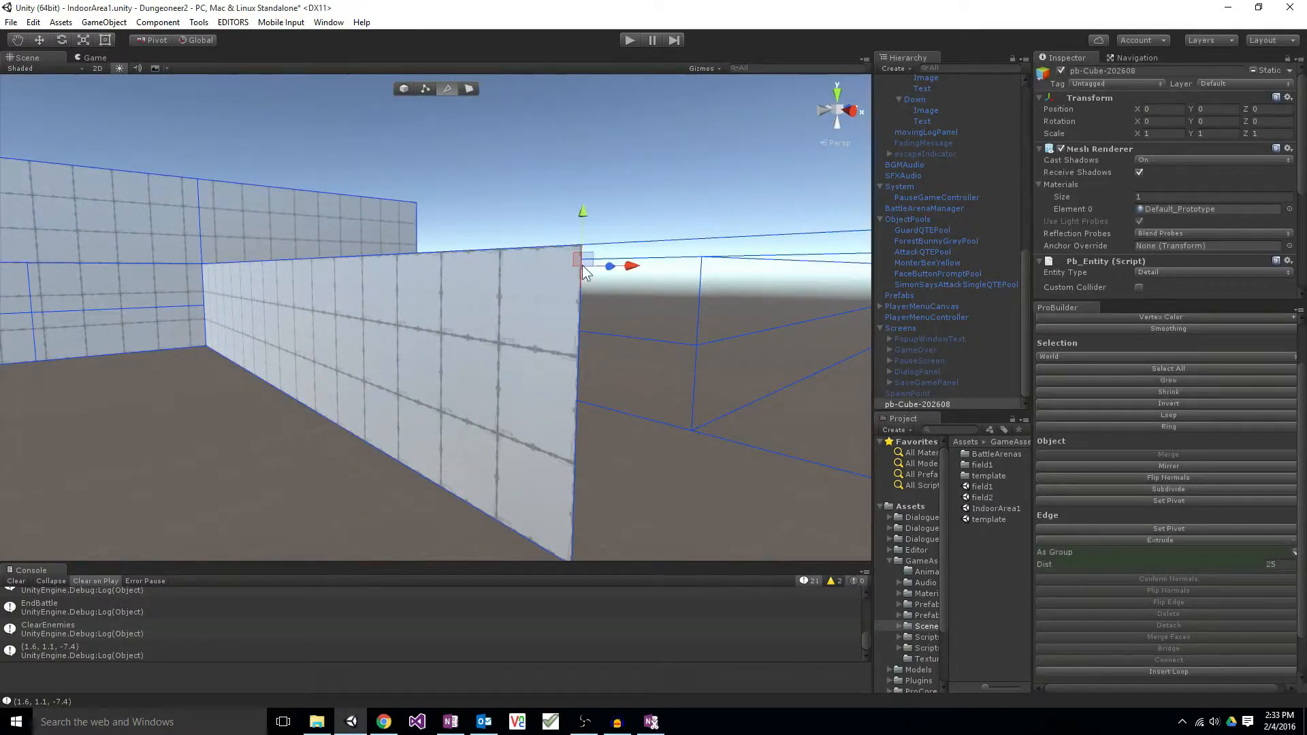
{"action": "left_click", "coordinate": [582, 305], "text": "shift"}
{"action": "left_click", "coordinate": [577, 350], "text": "shift"}
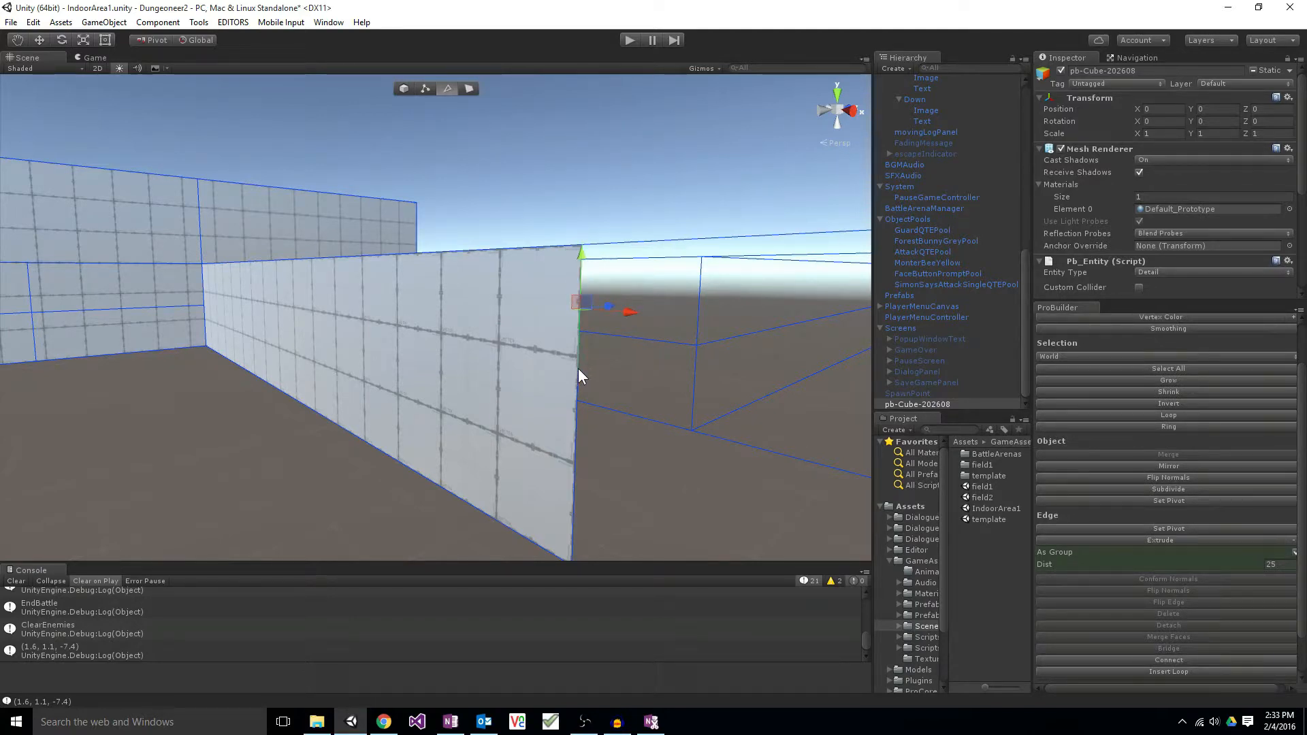
{"action": "left_click", "coordinate": [578, 392], "text": "shift"}
{"action": "left_click", "coordinate": [578, 431], "text": "shift"}
{"action": "left_click", "coordinate": [574, 463], "text": "shift"}
{"action": "left_click", "coordinate": [575, 553]}
{"action": "left_click", "coordinate": [574, 550], "text": "shift"}
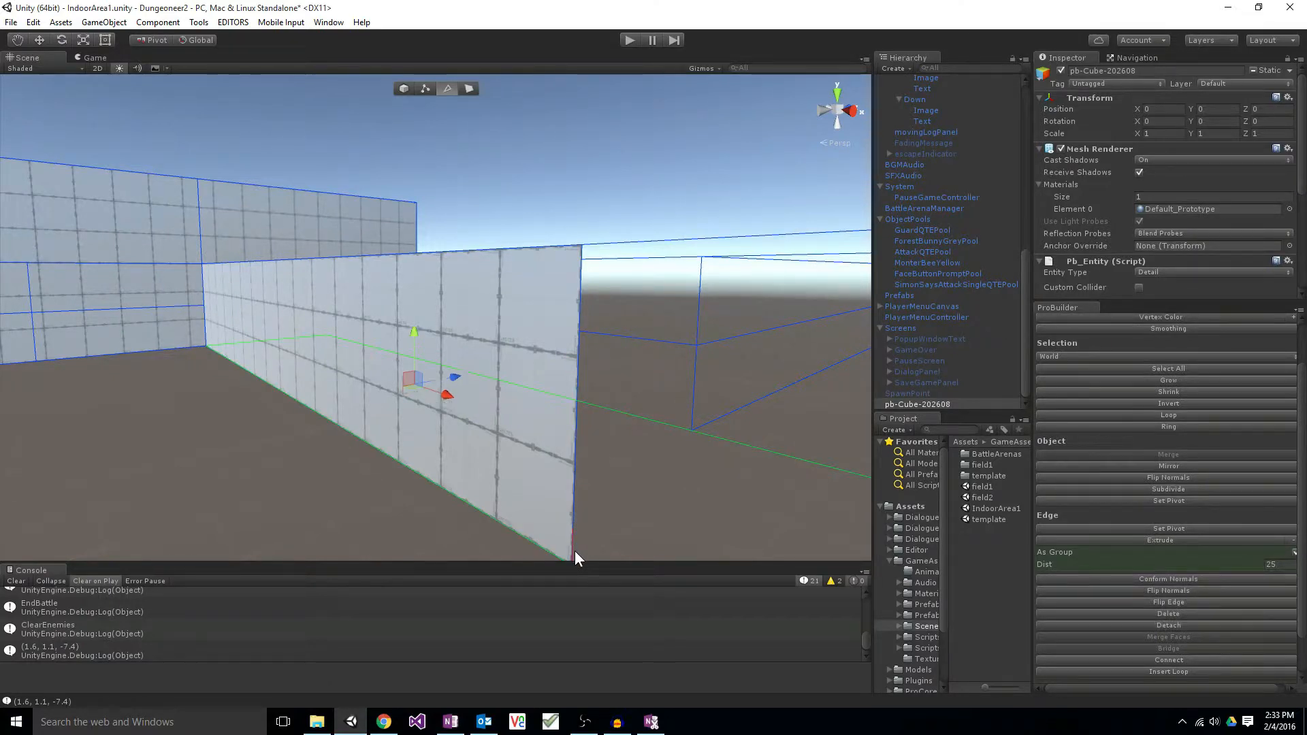
{"action": "right_click_drag", "start_coordinate": [652, 484], "coordinate": [738, 475]}
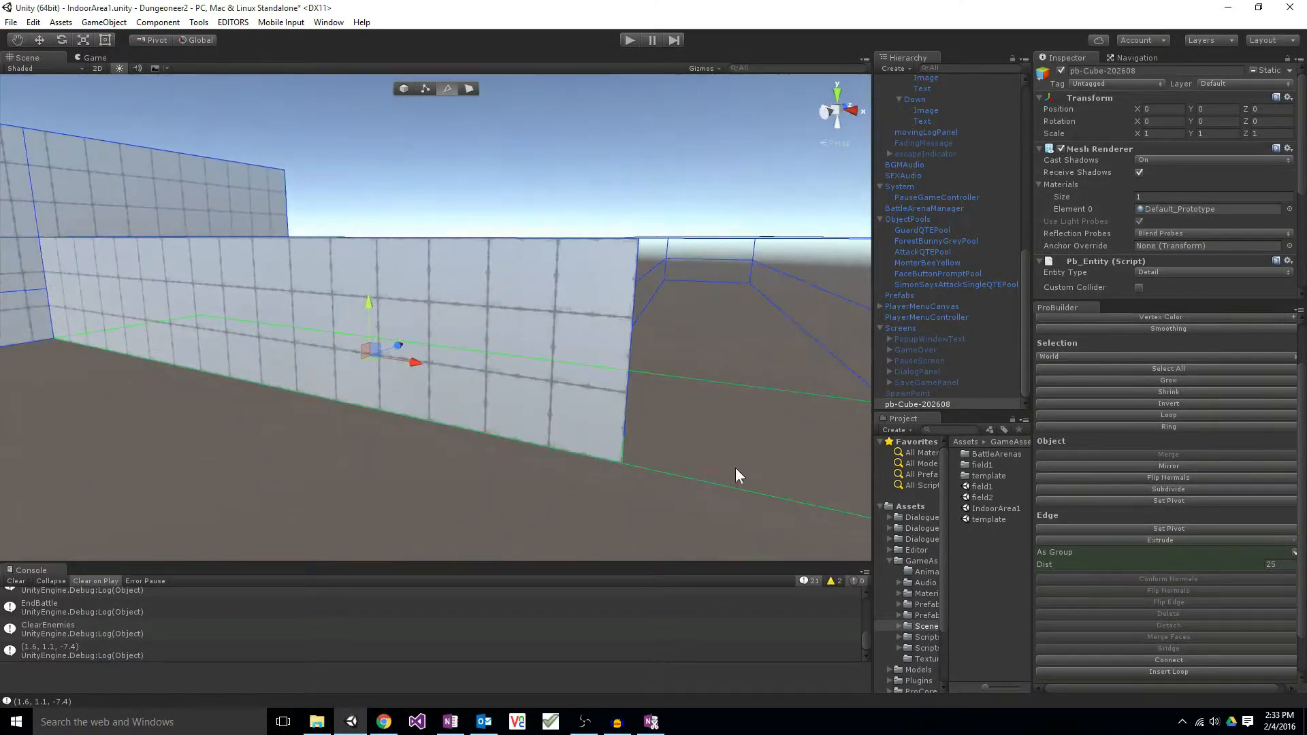
{"action": "left_click", "coordinate": [715, 410]}
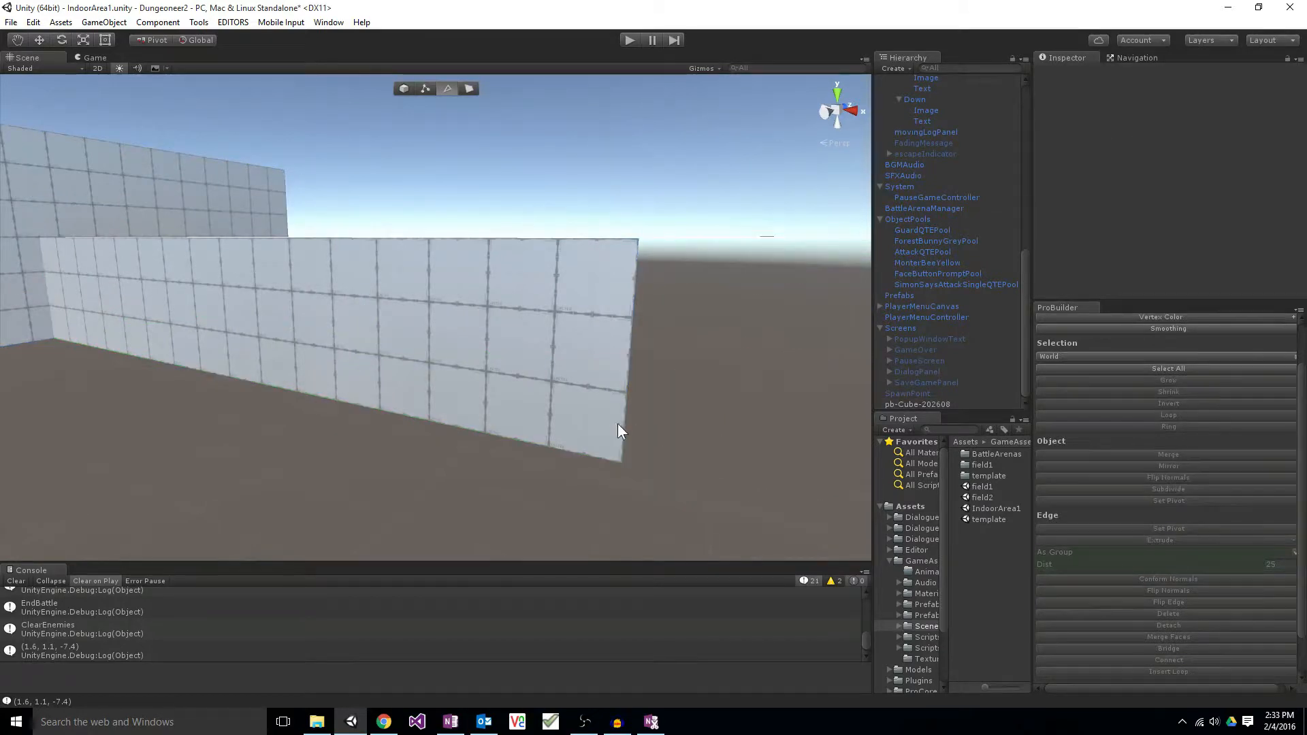
Step: Select all vertical edge segments at the side wall's open end and move them along the X axis to the far corner of the gap
{"action": "left_click", "coordinate": [624, 407]}
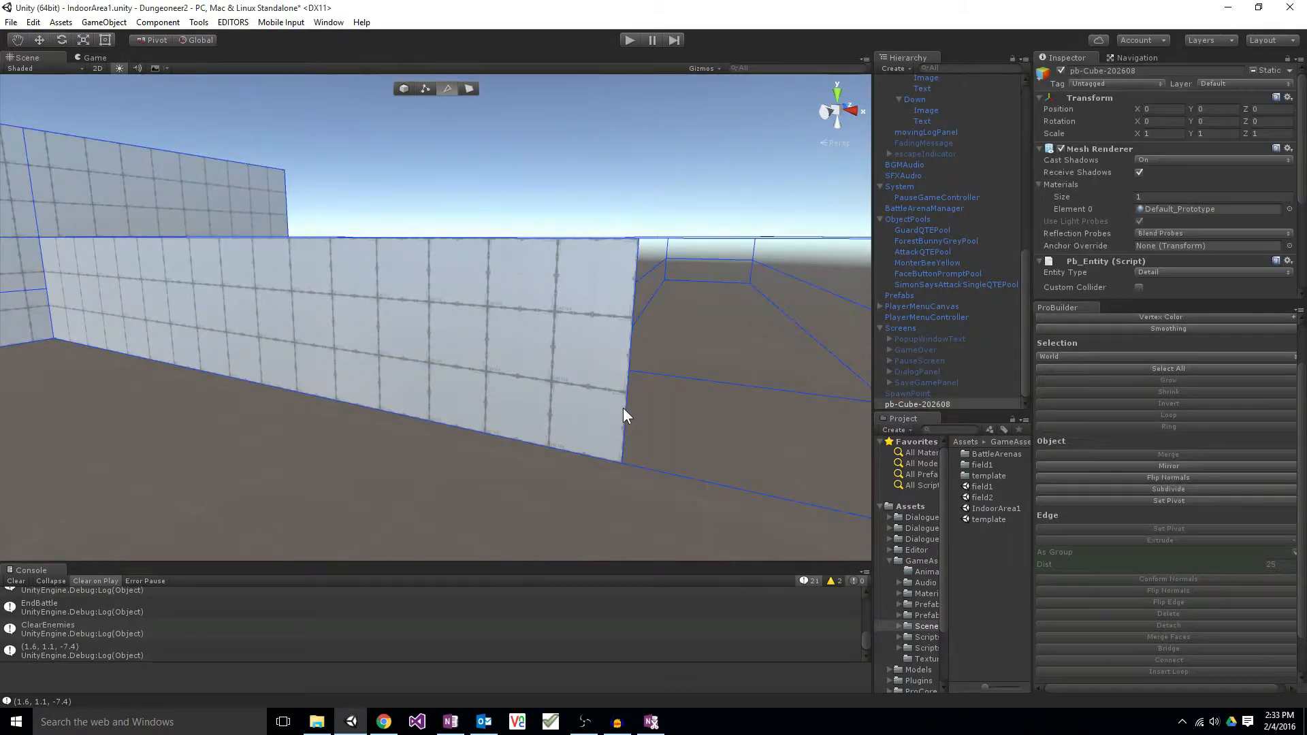
{"action": "left_click", "coordinate": [623, 454]}
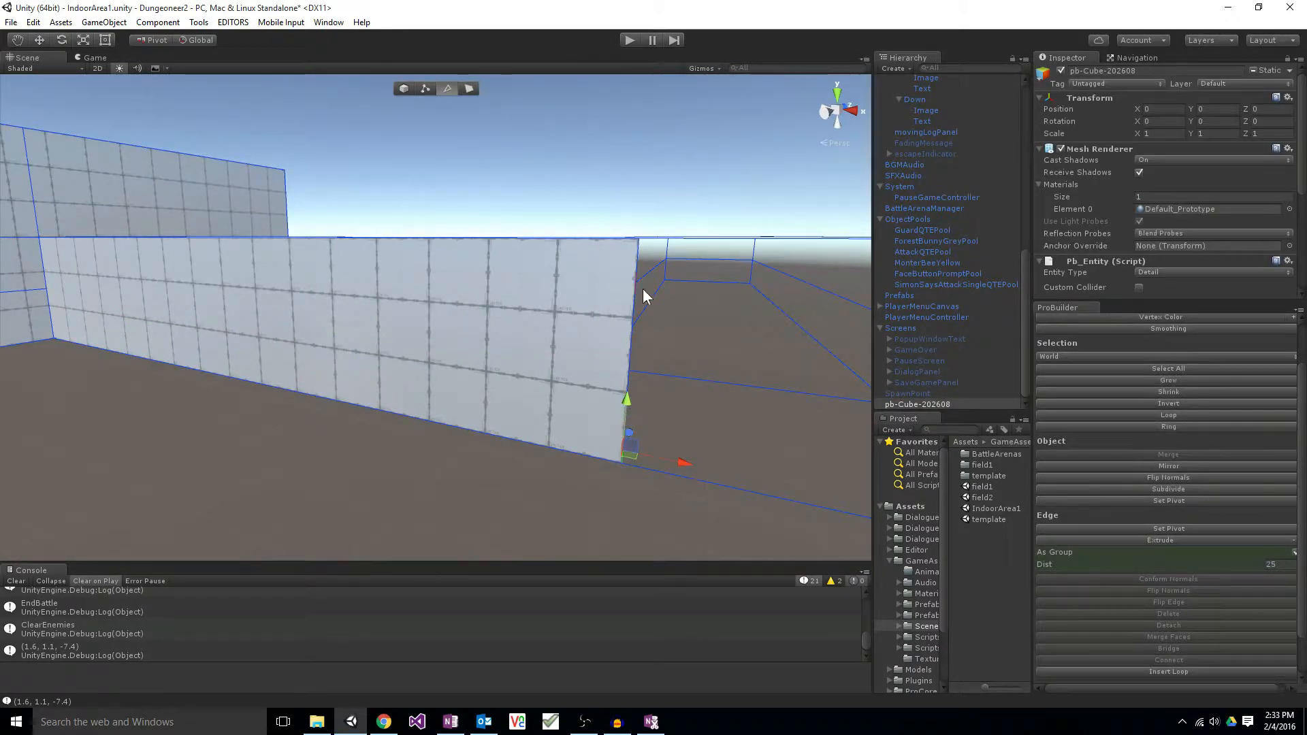
{"action": "left_click", "coordinate": [633, 267]}
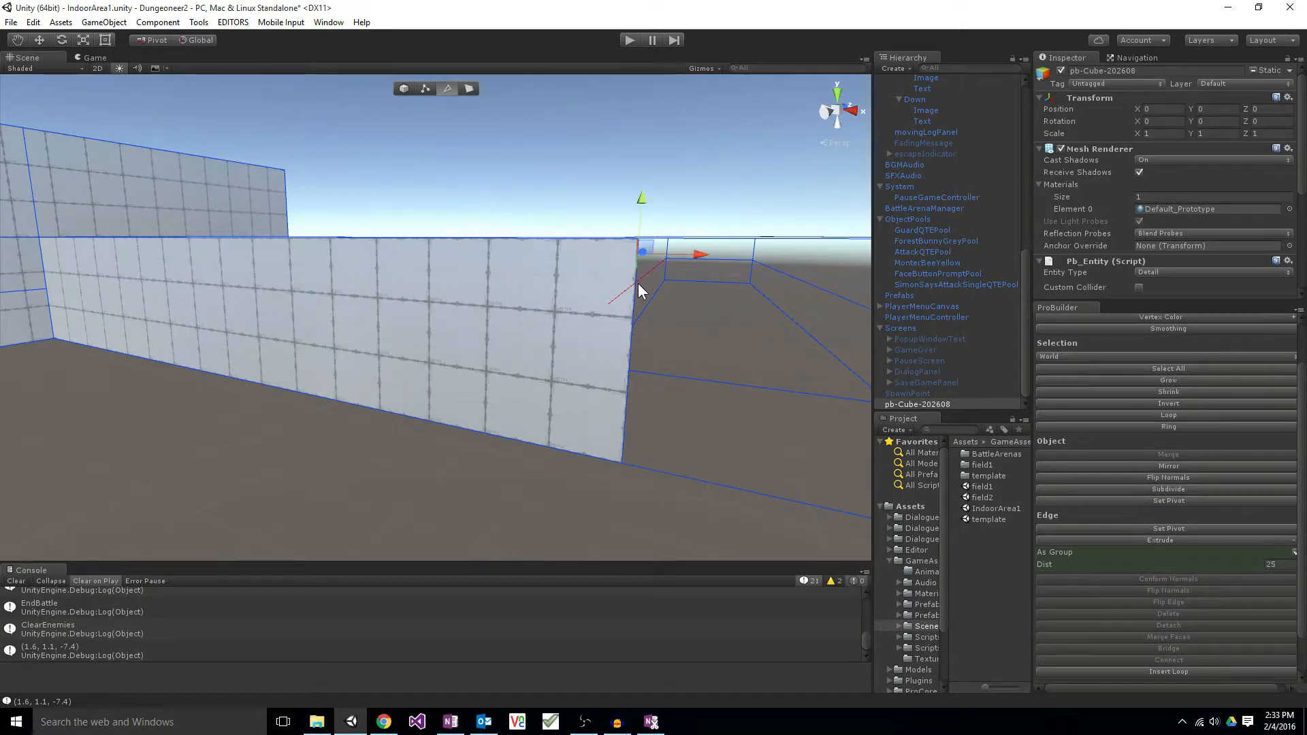
{"action": "left_click", "coordinate": [636, 288], "text": "shift"}
{"action": "left_click", "coordinate": [631, 312], "text": "shift"}
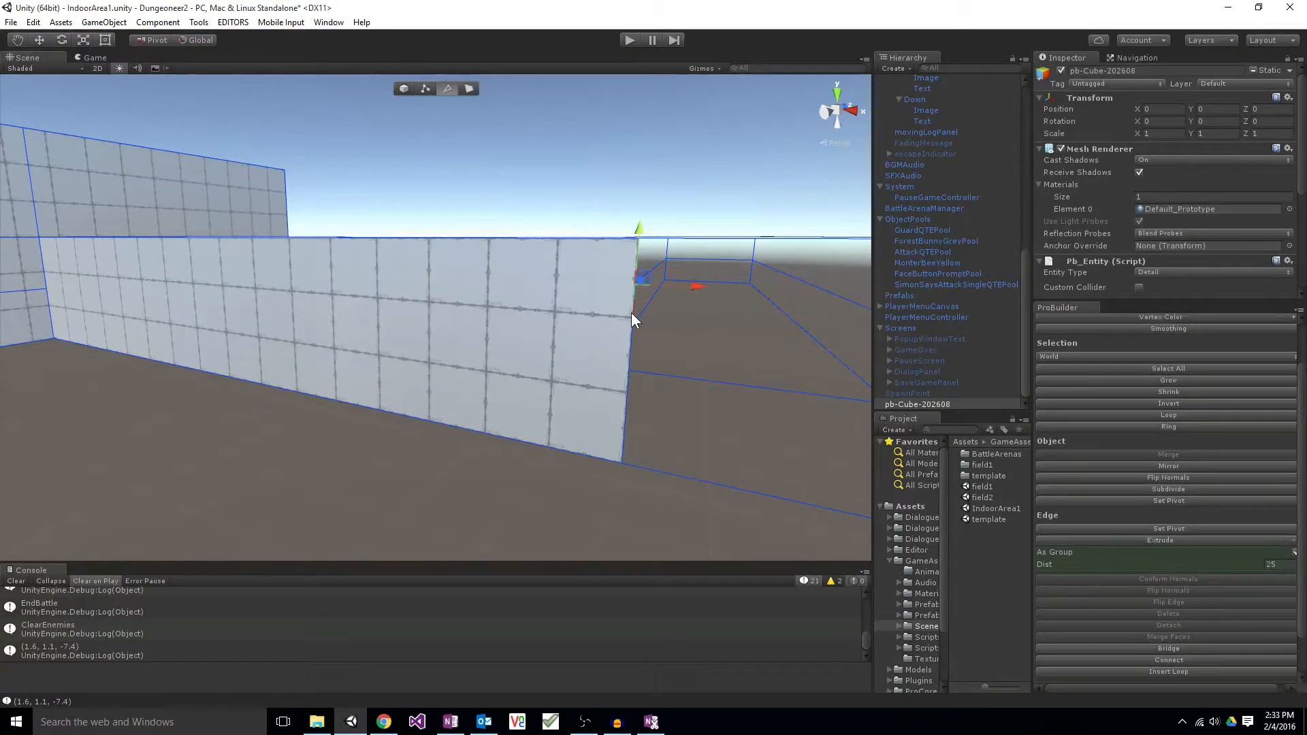
{"action": "left_click", "coordinate": [631, 353], "text": "shift"}
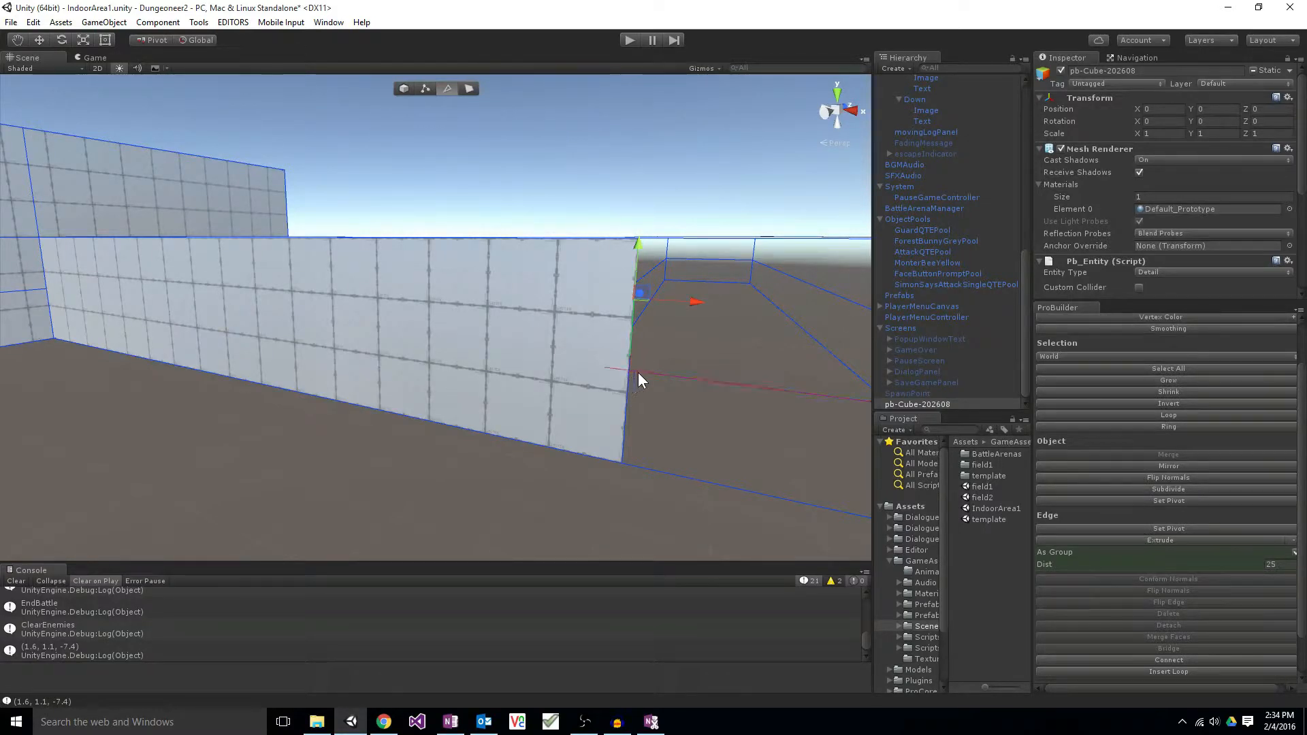
{"action": "left_click", "coordinate": [627, 377], "text": "shift"}
{"action": "left_click", "coordinate": [628, 401], "text": "shift"}
{"action": "left_click", "coordinate": [625, 423], "text": "shift"}
{"action": "left_click", "coordinate": [625, 445], "text": "shift"}
{"action": "right_click_drag", "start_coordinate": [688, 391], "coordinate": [738, 389]}
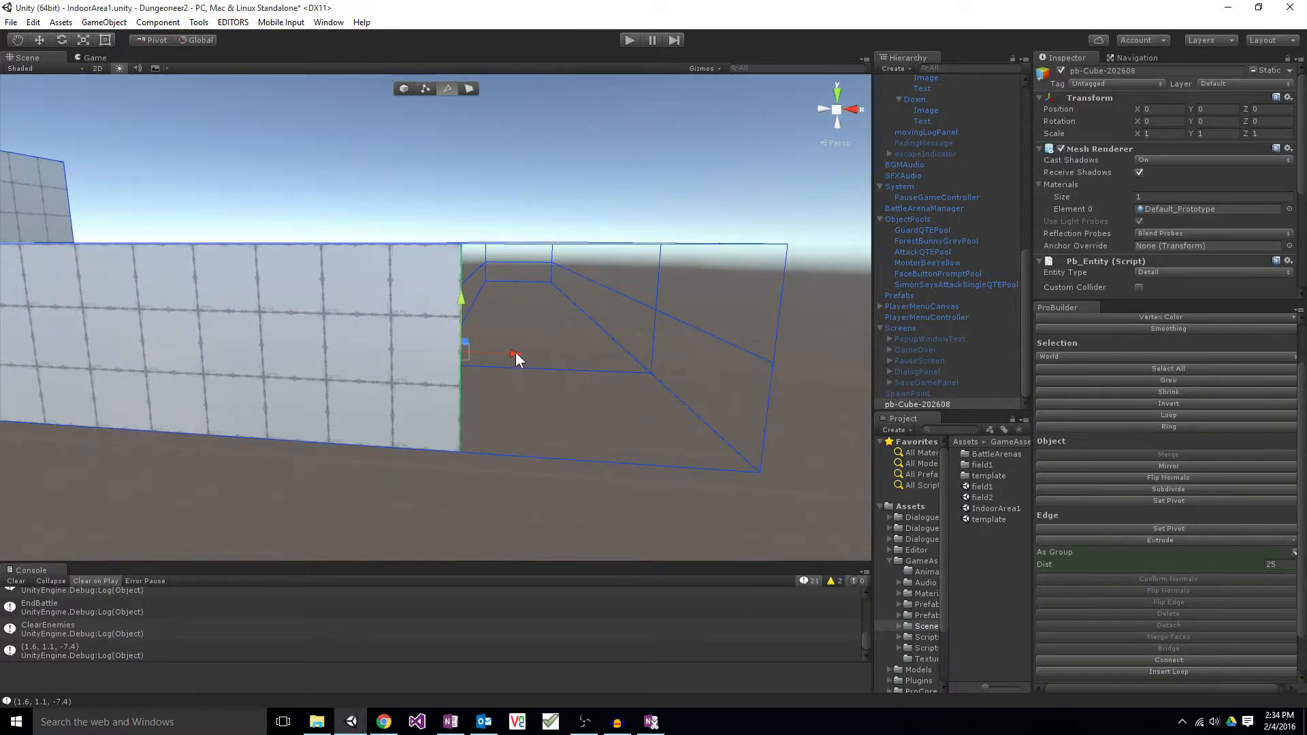
{"action": "left_click_drag", "start_coordinate": [547, 353], "coordinate": [764, 365]}
{"action": "left_click_drag", "start_coordinate": [796, 463], "coordinate": [485, 444], "text": "alt"}
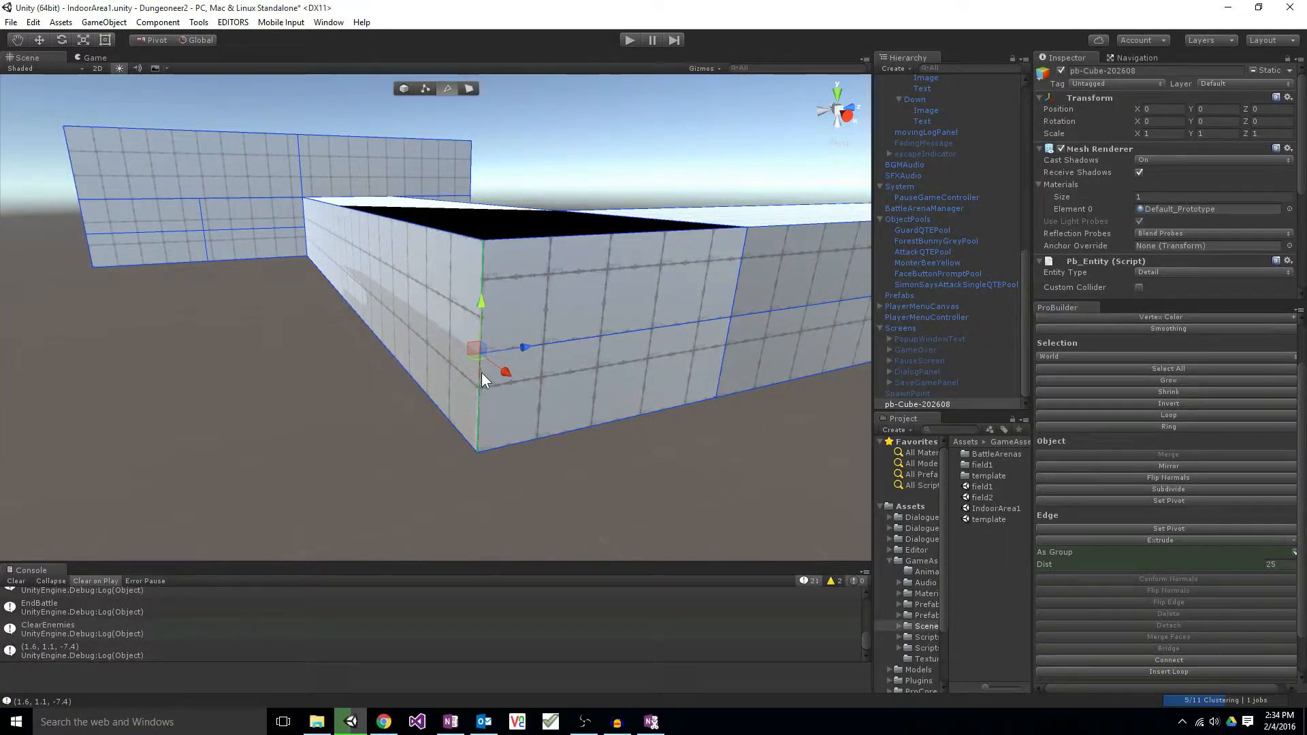
Step: Try to connect the selected vertical edges at the wall corner, and undo the connection
{"action": "scroll", "coordinate": [1152, 576], "scroll_direction": "down", "scroll_amount": 3}
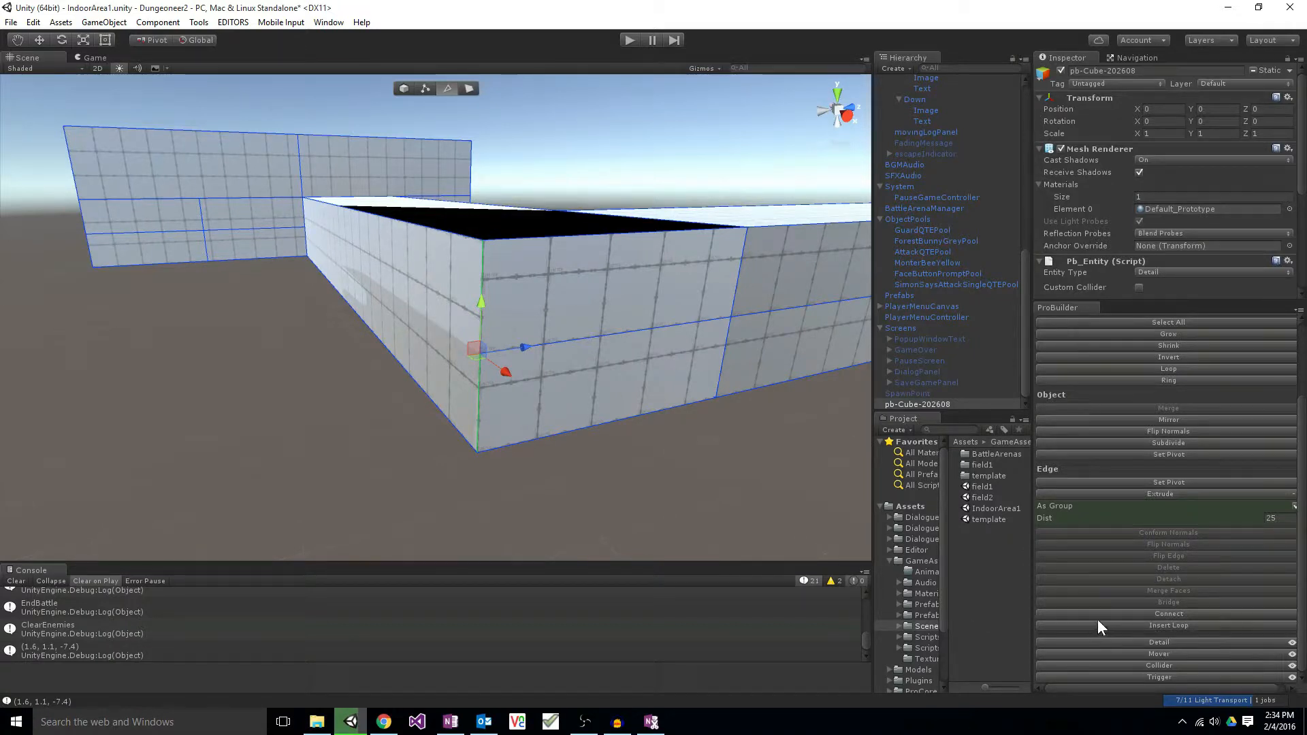
{"action": "left_click", "coordinate": [1137, 614]}
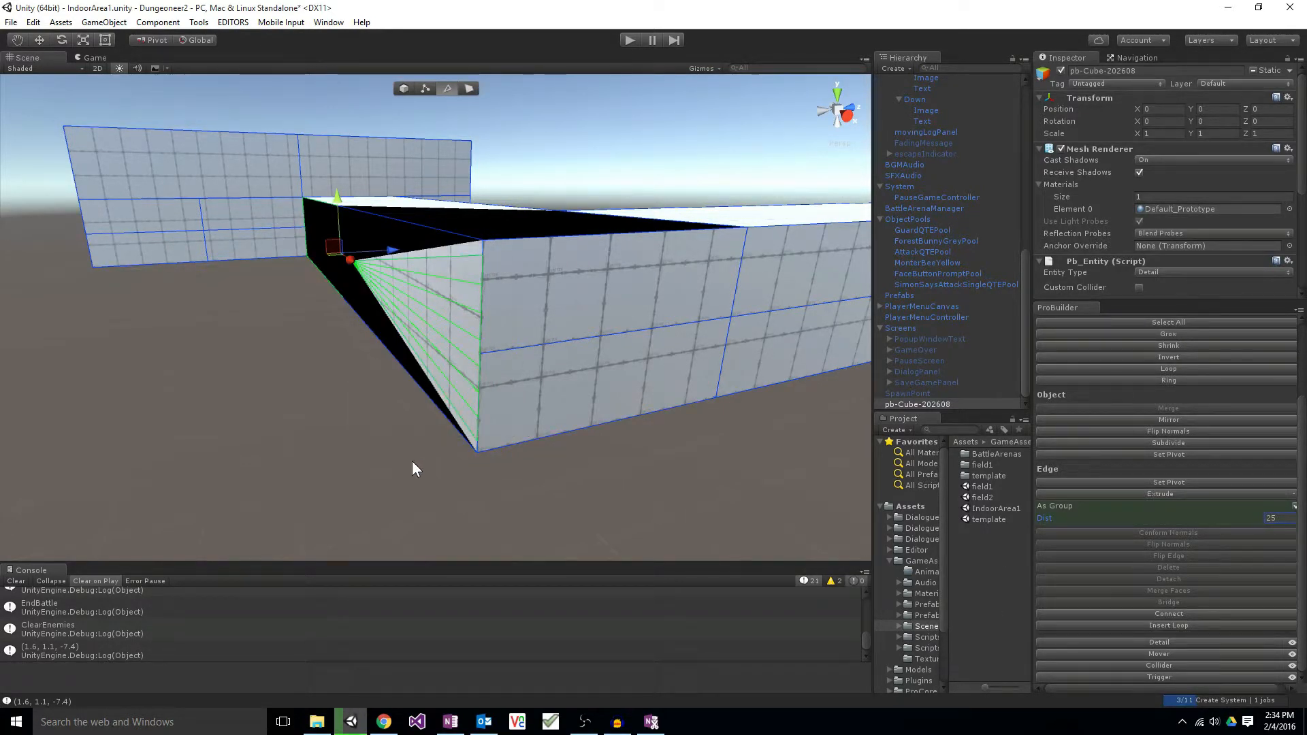
{"action": "key", "text": "ctrl+z"}
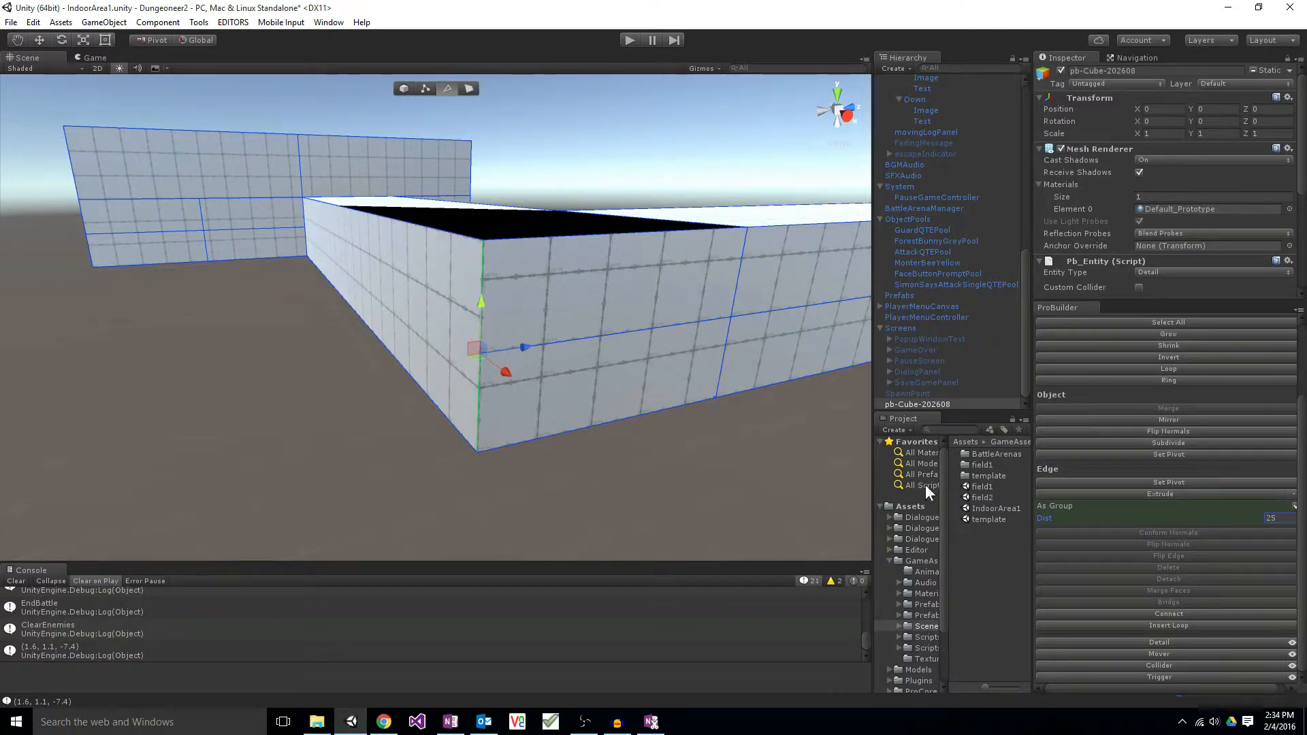
{"action": "scroll", "coordinate": [1174, 605], "scroll_direction": "up", "scroll_amount": 3}
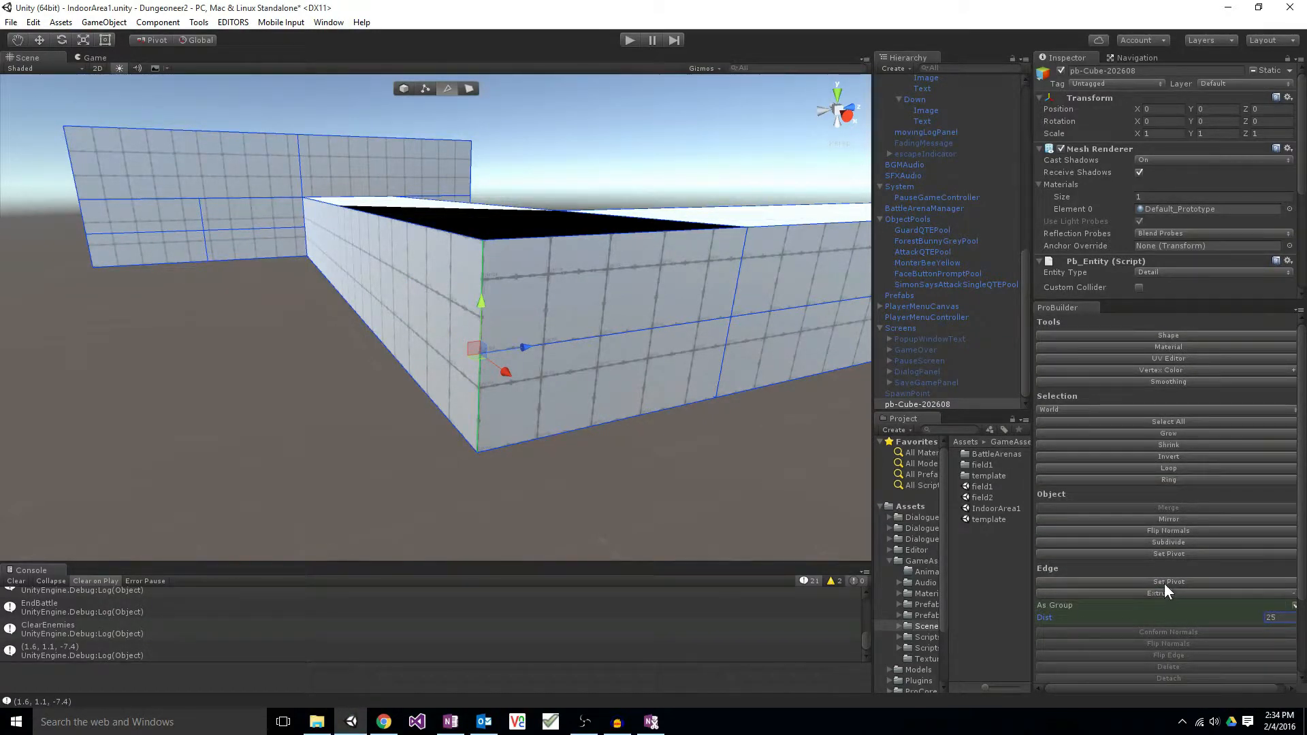
{"action": "scroll", "coordinate": [1164, 582], "scroll_direction": "down", "scroll_amount": 3}
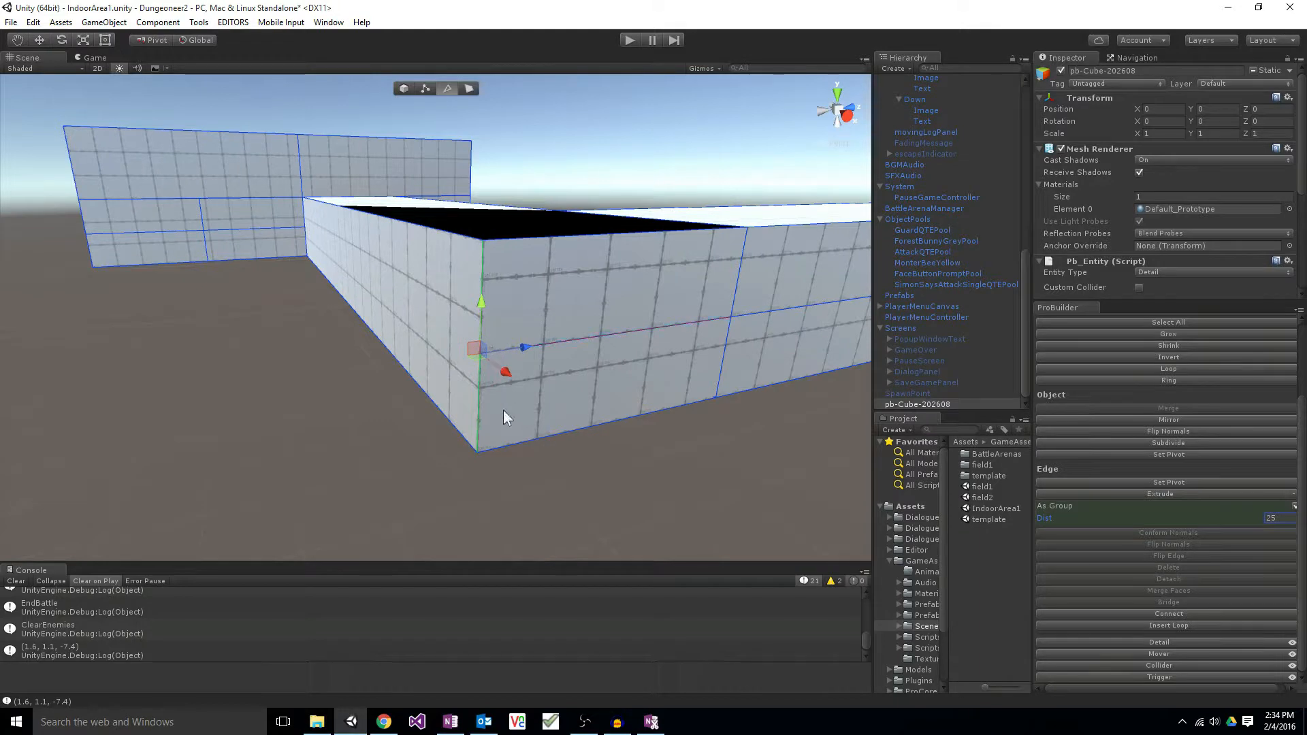
Step: Reselect the vertical edges at the wall corner and try to insert an edge loop through them
{"action": "left_click", "coordinate": [480, 289]}
{"action": "left_click", "coordinate": [476, 367]}
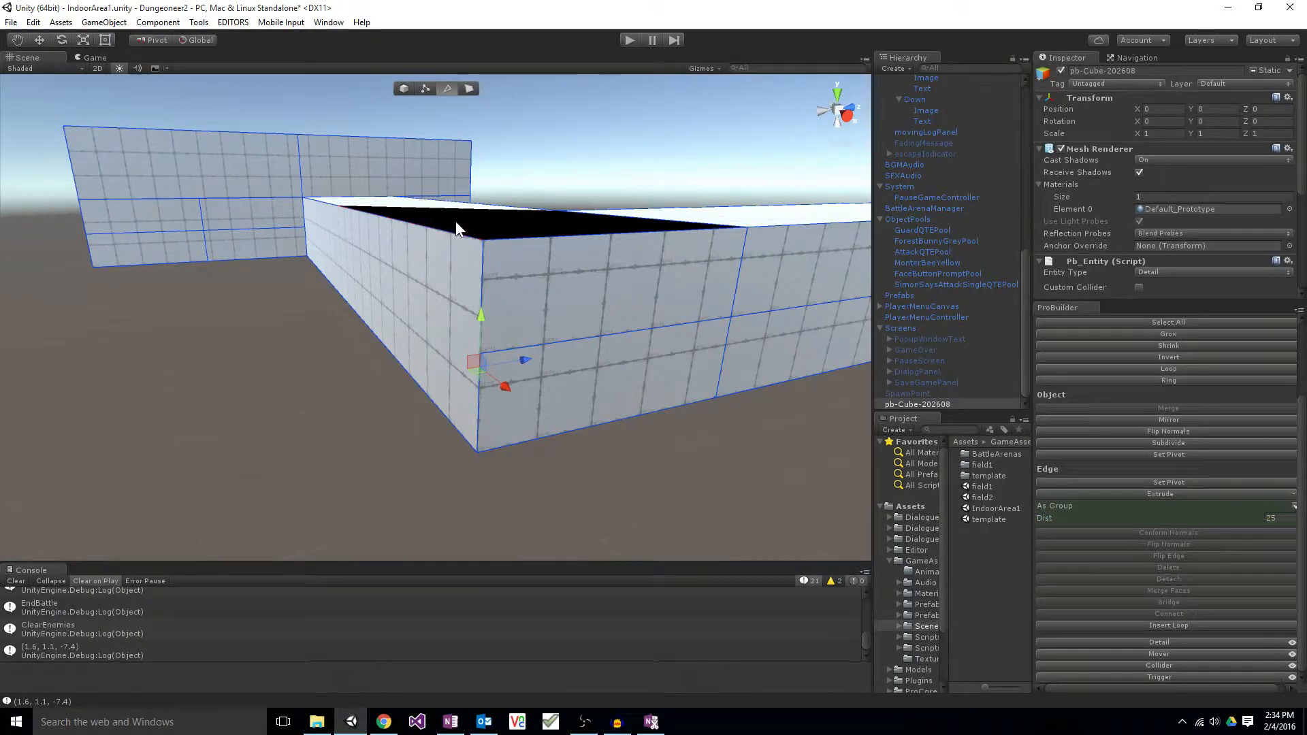
{"action": "left_click_drag", "start_coordinate": [455, 222], "coordinate": [502, 486]}
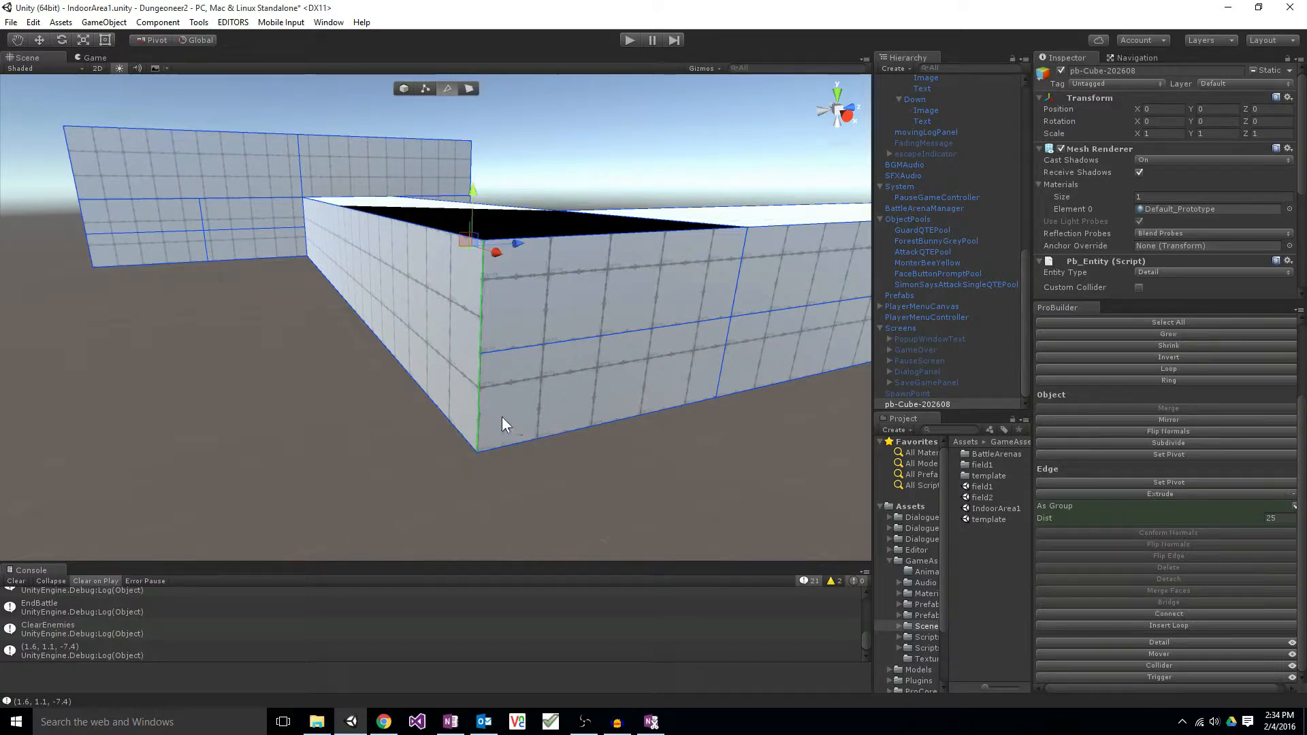
{"action": "left_click", "coordinate": [1159, 624]}
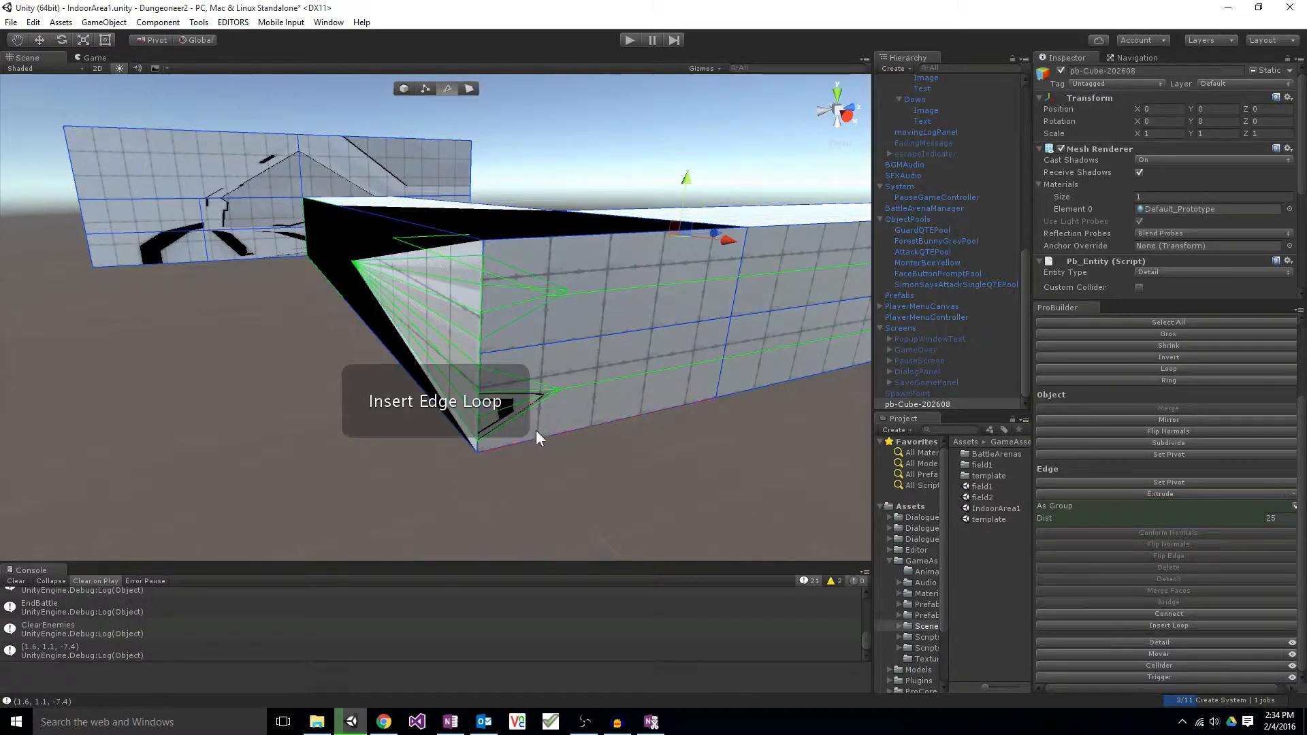
{"action": "key", "text": "Escape"}
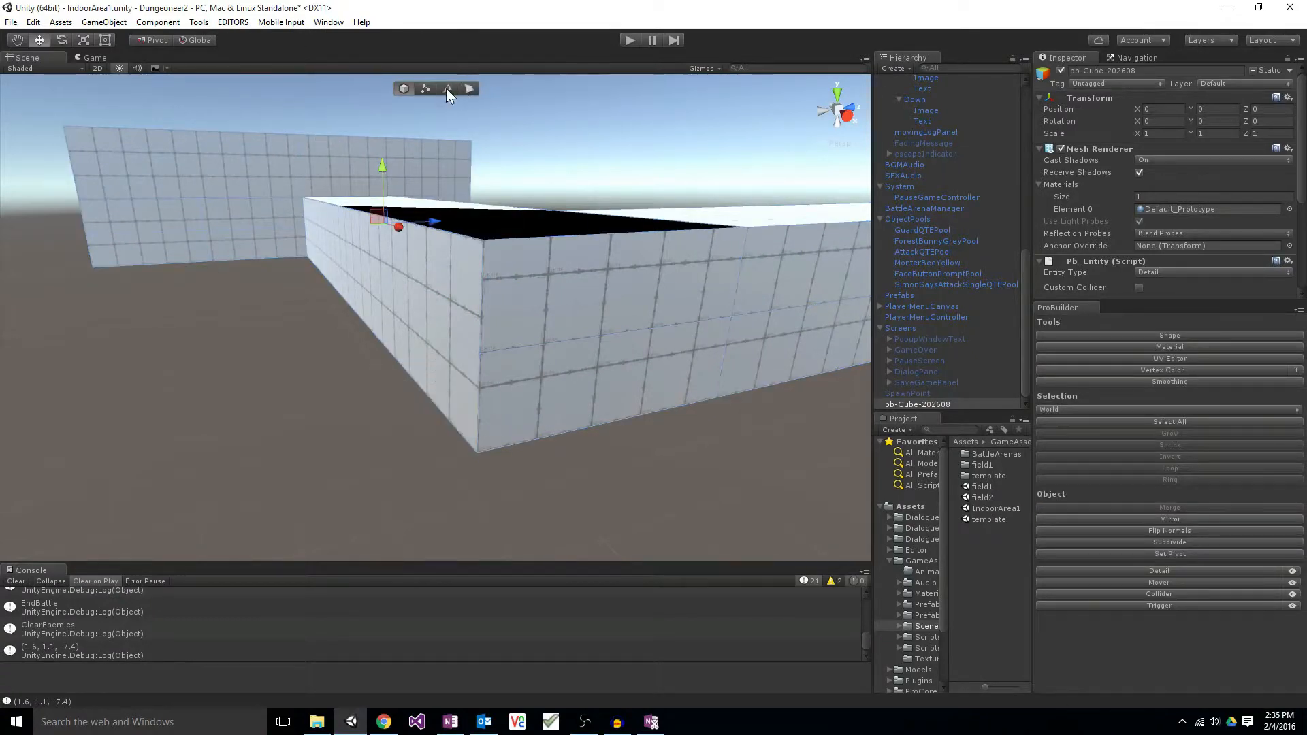
Step: Switch to vertex editing, select all vertices along the vertical wall corner, and weld them
{"action": "left_click", "coordinate": [423, 89]}
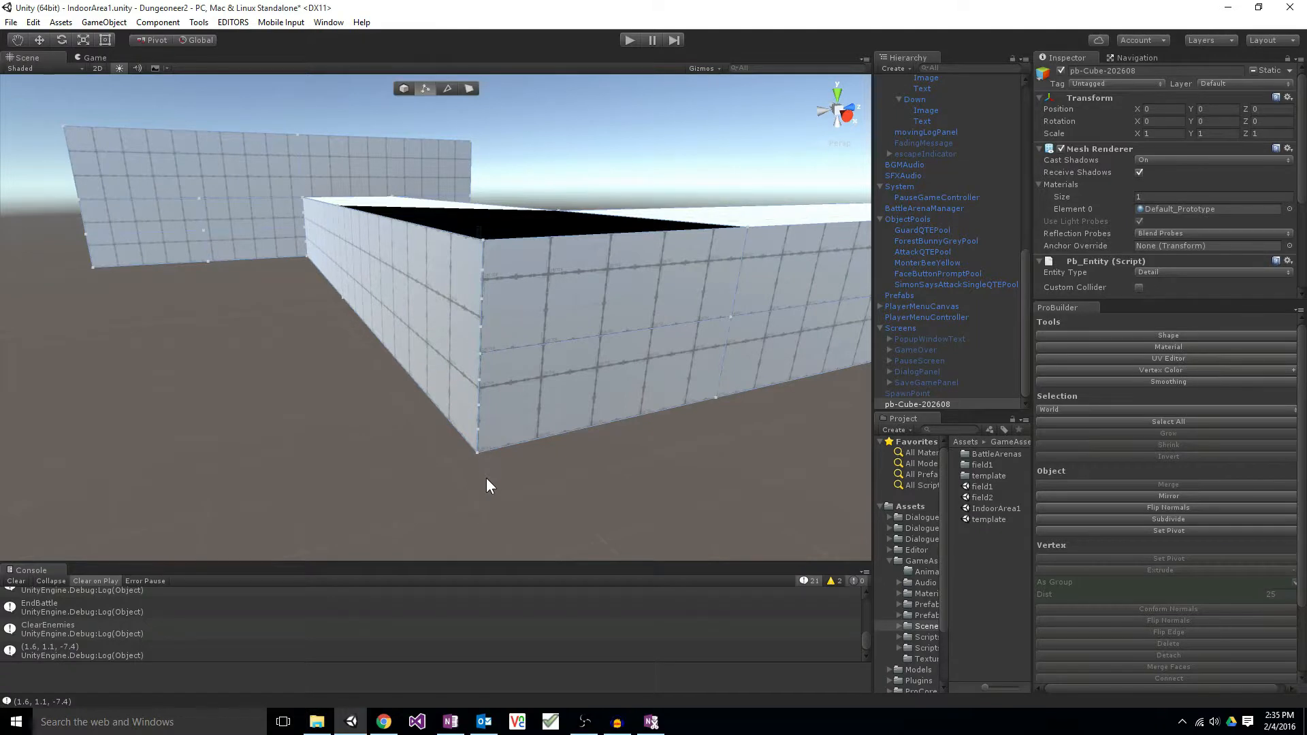
{"action": "left_click_drag", "start_coordinate": [486, 477], "coordinate": [489, 483]}
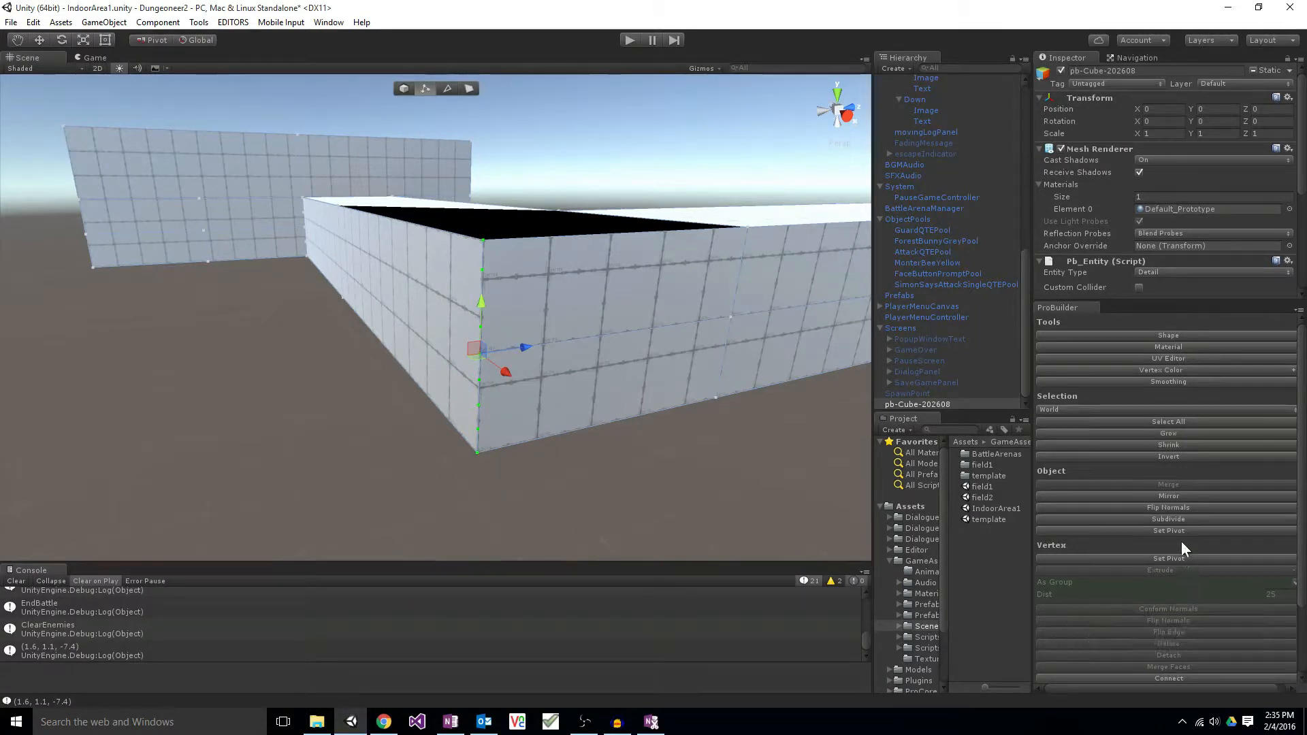
{"action": "scroll", "coordinate": [1182, 540], "scroll_direction": "down", "scroll_amount": 3}
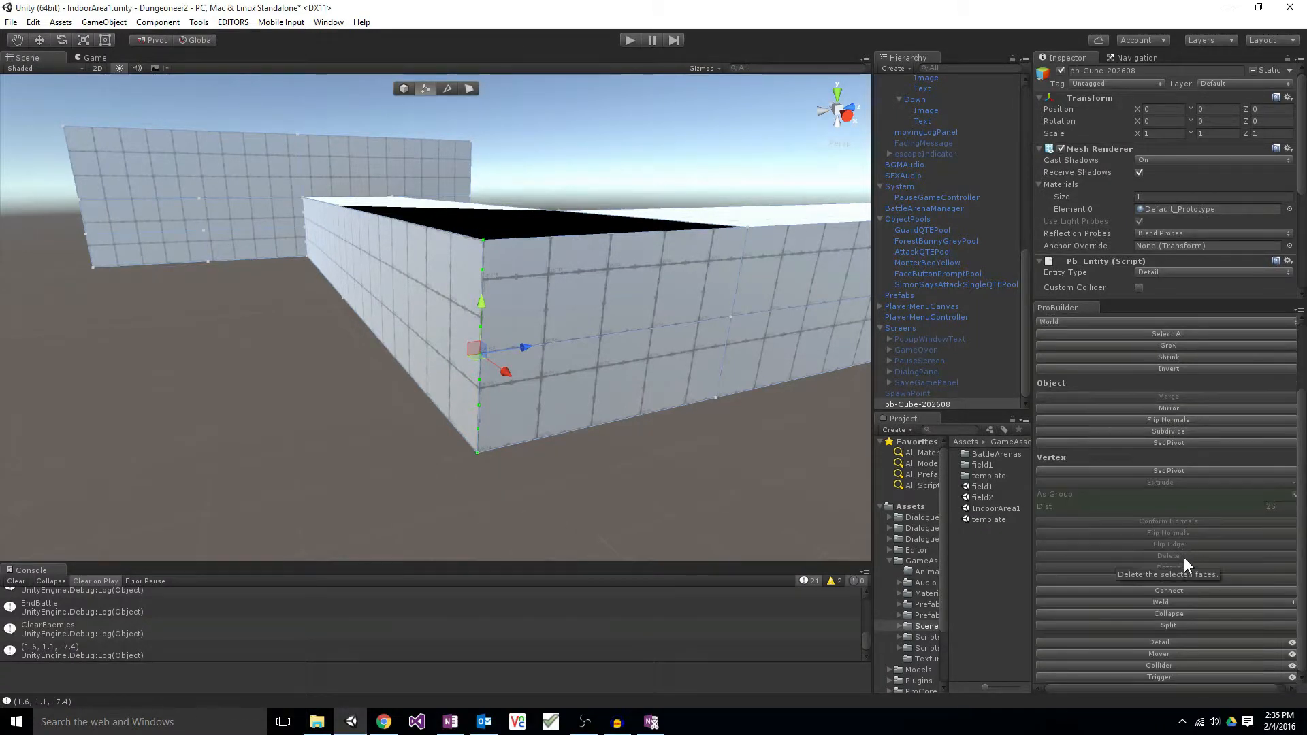
{"action": "left_click", "coordinate": [1137, 601]}
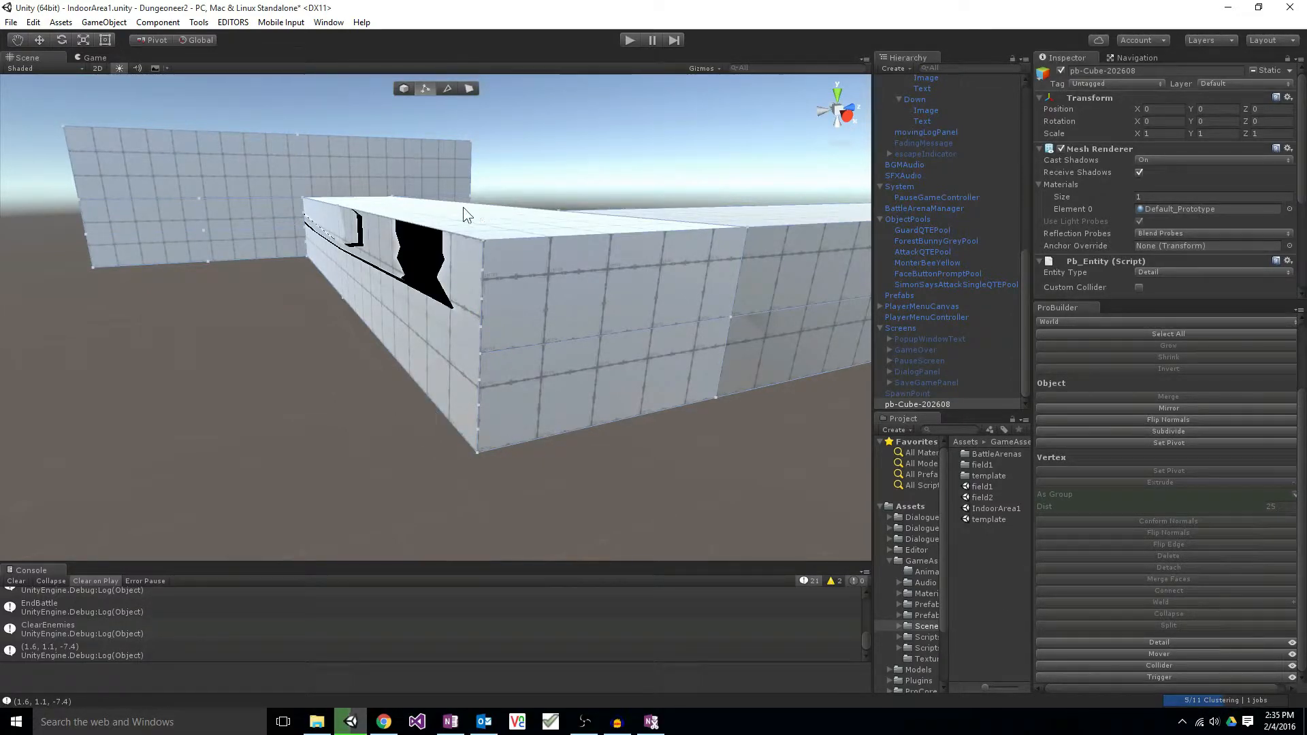
Step: Reselect the vertices along the vertical wall corner and undo their last weld
{"action": "left_click_drag", "start_coordinate": [511, 366], "coordinate": [517, 424]}
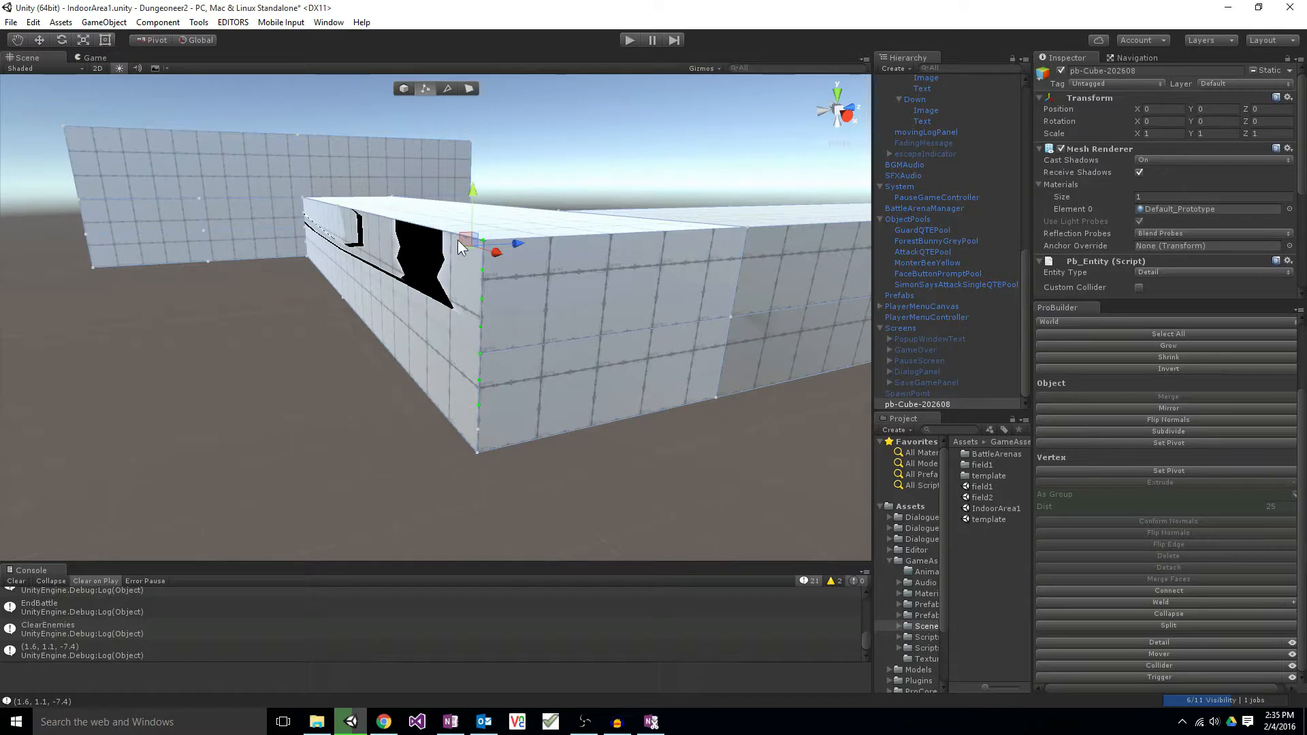
{"action": "left_click", "coordinate": [430, 386]}
{"action": "key", "text": "ctrl+z"}
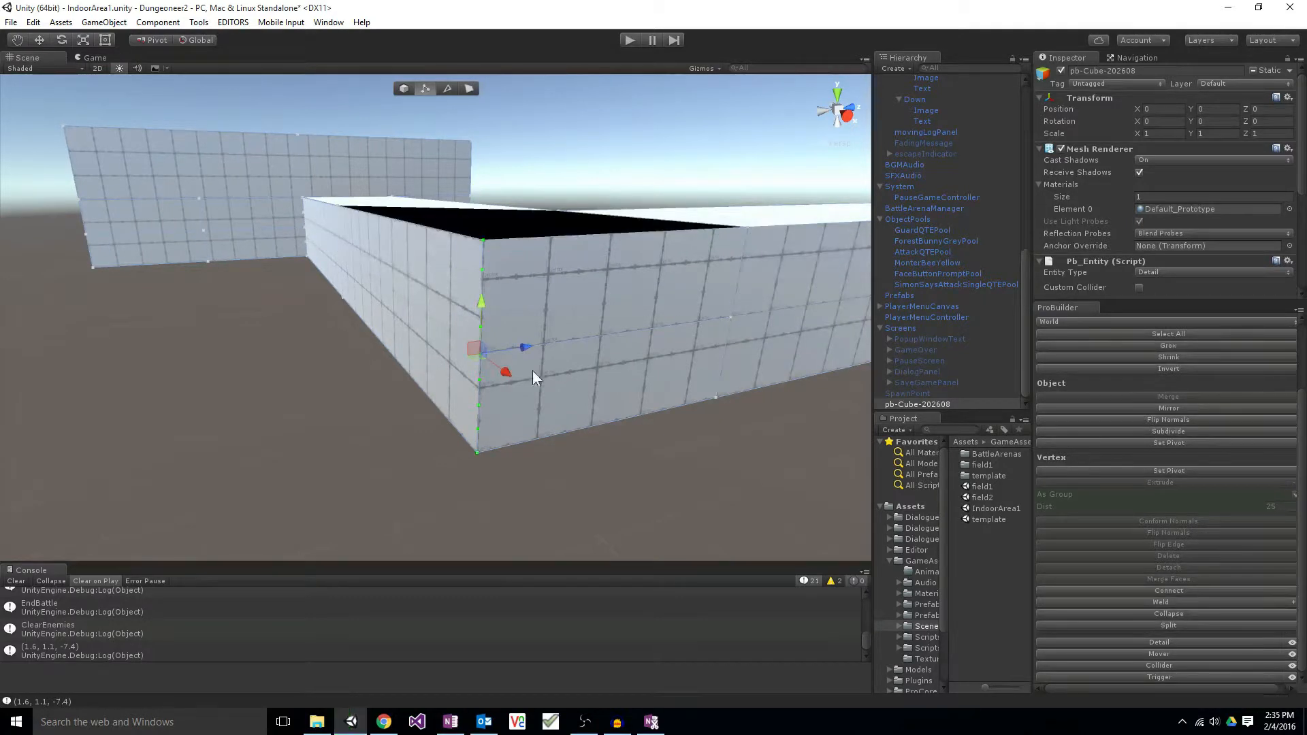
Step: Check the maximum weld distance setting and weld the selected wall corner vertices again
{"action": "left_click", "coordinate": [1294, 603]}
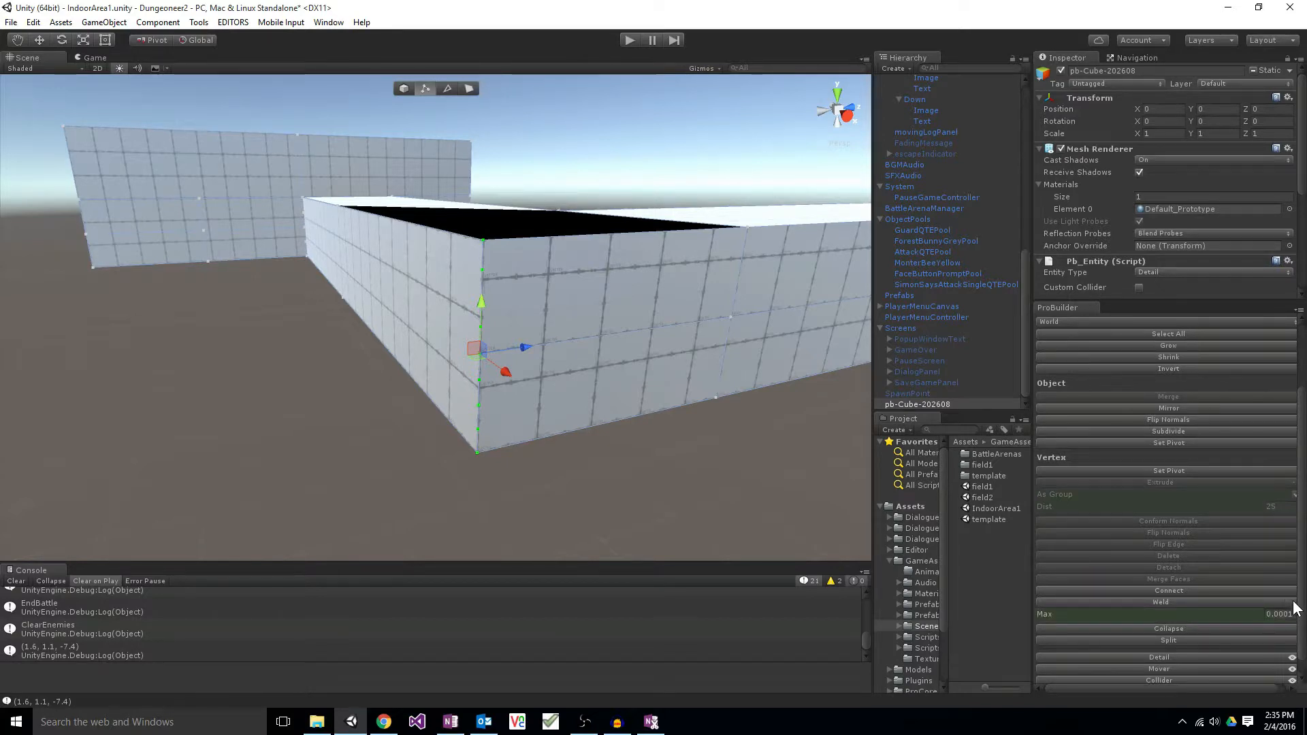
{"action": "left_click", "coordinate": [1293, 603]}
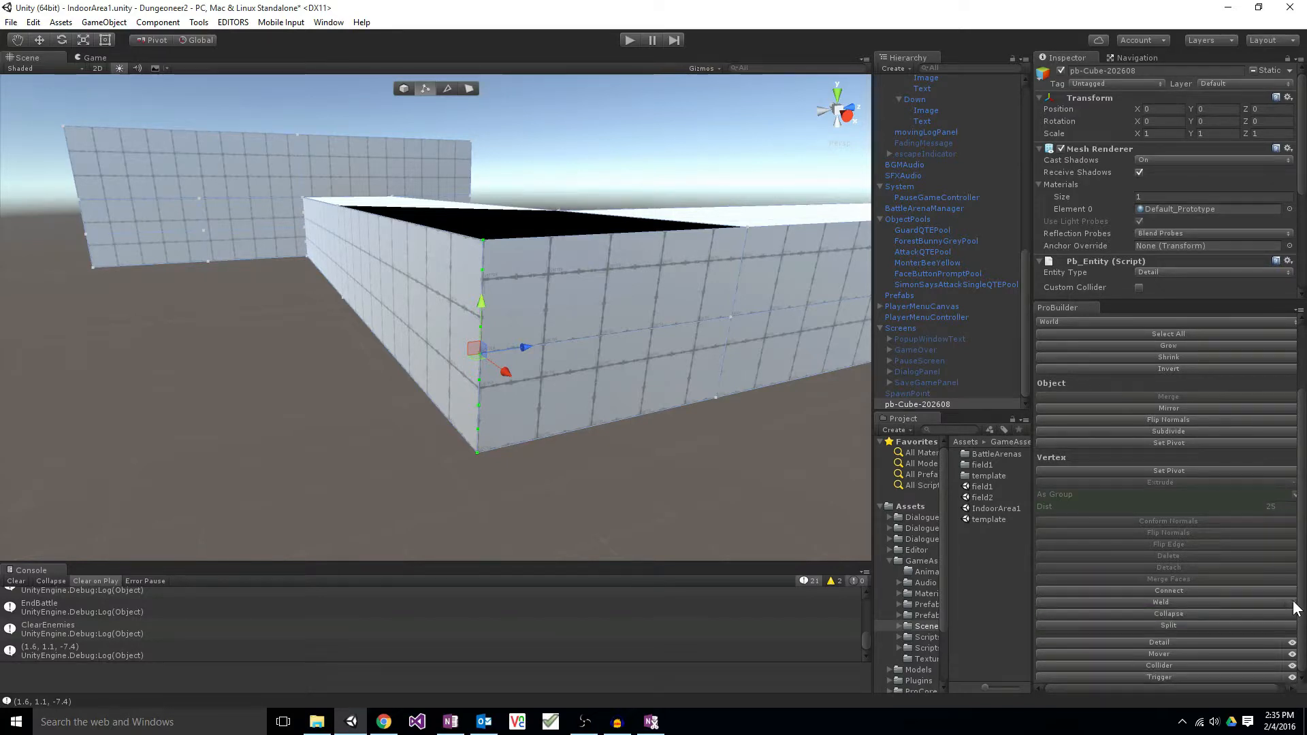
{"action": "left_click", "coordinate": [1171, 602]}
{"action": "left_click", "coordinate": [503, 309]}
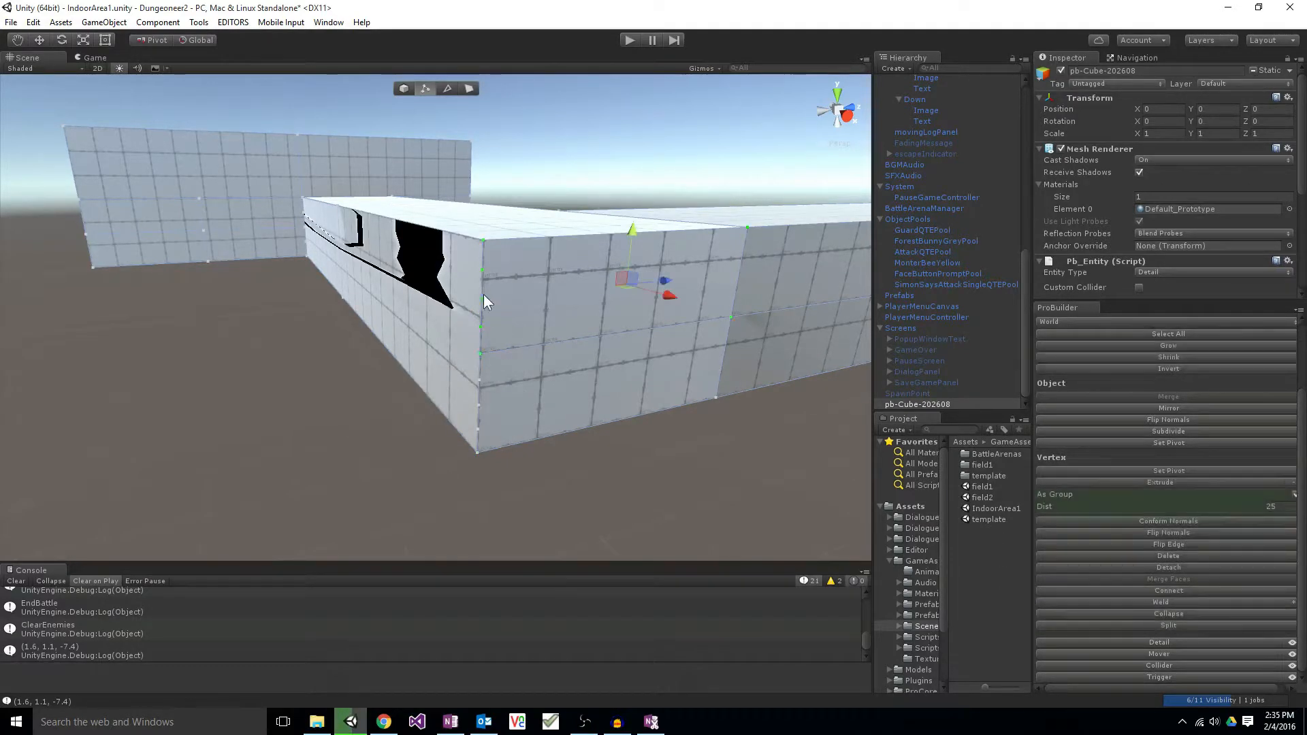
Step: Return to whole-object editing and inspect the corridor mesh from the outside
{"action": "left_click", "coordinate": [444, 91]}
{"action": "left_click", "coordinate": [396, 91]}
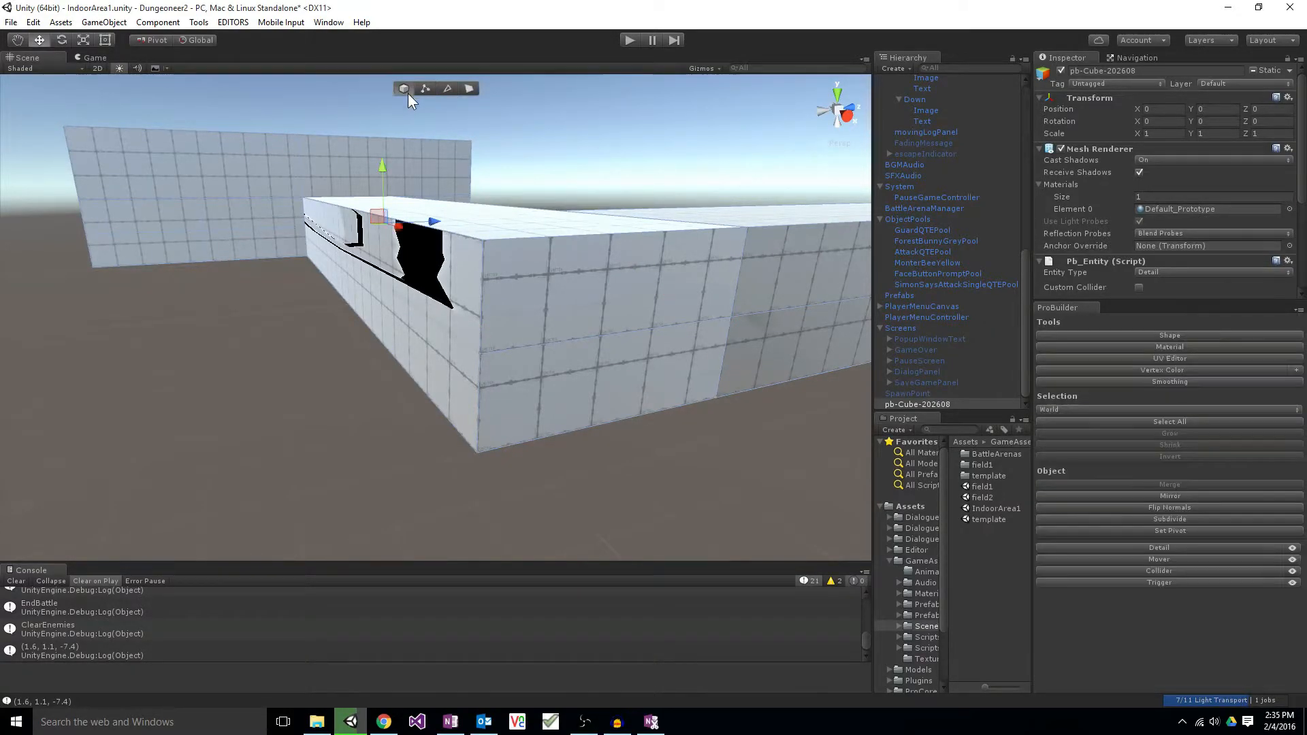
{"action": "right_click_drag", "start_coordinate": [531, 256], "coordinate": [370, 315]}
{"action": "key", "text": "w"}
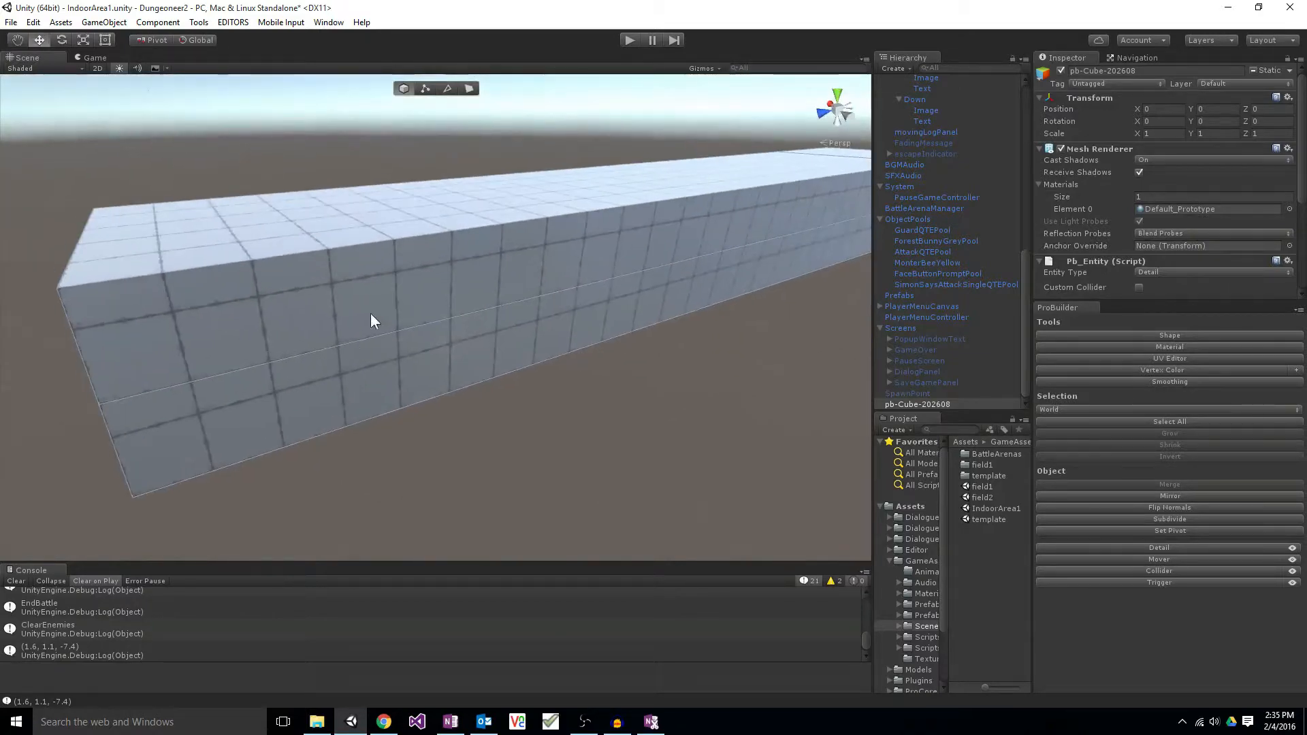
Step: Try to box-select the room and corridor mesh in face editing
{"action": "left_click", "coordinate": [469, 88]}
{"action": "right_click_drag", "start_coordinate": [491, 302], "coordinate": [601, 368]}
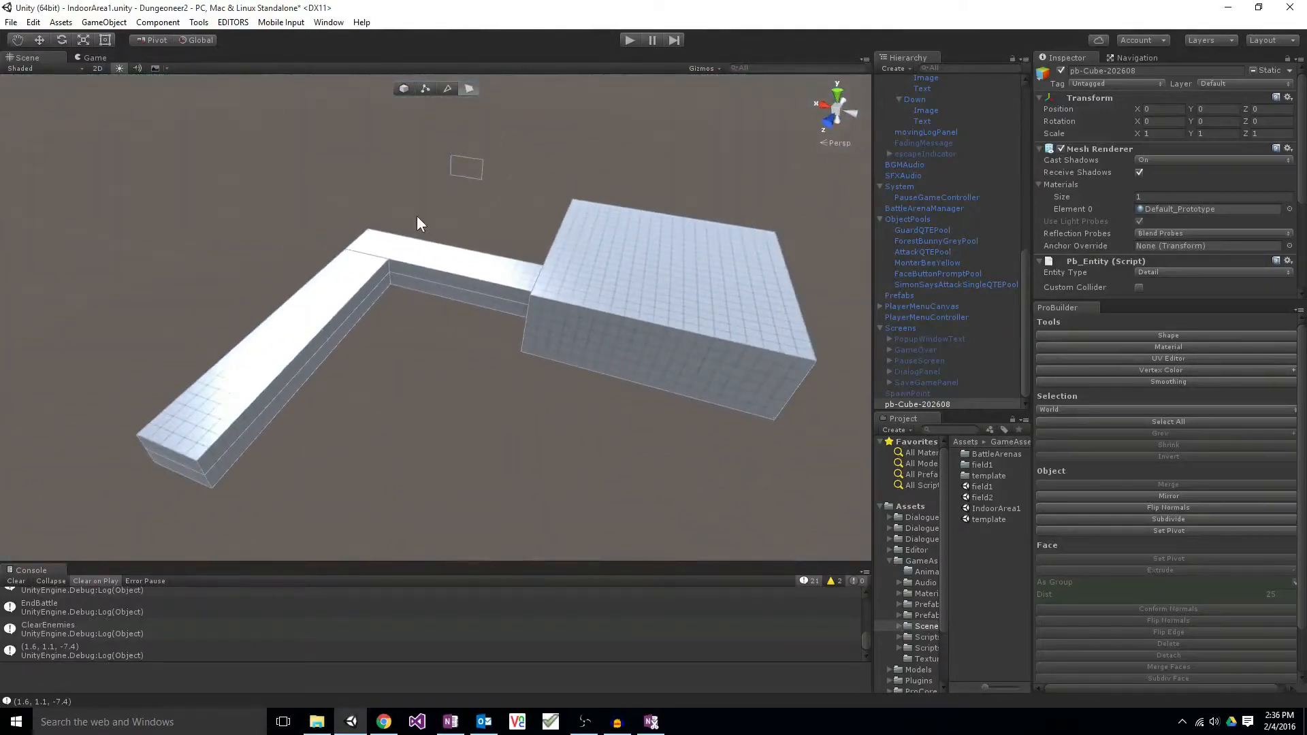
{"action": "left_click", "coordinate": [567, 245]}
{"action": "left_click_drag", "start_coordinate": [450, 155], "coordinate": [548, 233]}
{"action": "left_click", "coordinate": [548, 233]}
{"action": "left_click_drag", "start_coordinate": [235, 178], "coordinate": [773, 443]}
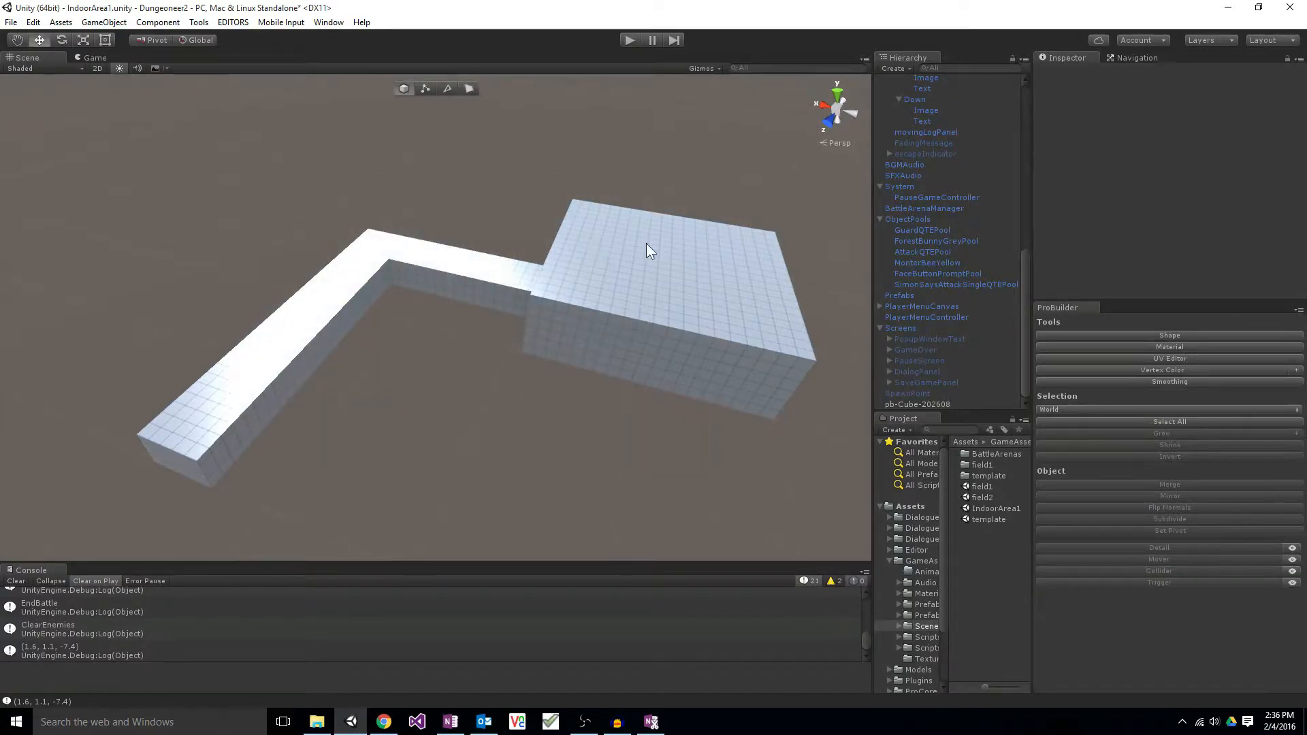
{"action": "left_click", "coordinate": [657, 286]}
{"action": "left_click", "coordinate": [659, 294]}
{"action": "left_click", "coordinate": [660, 294]}
{"action": "right_click_drag", "start_coordinate": [573, 333], "coordinate": [672, 382]}
Step: Collapse the OverlayHUD and System groups in the object hierarchy
{"action": "left_click", "coordinate": [886, 81]}
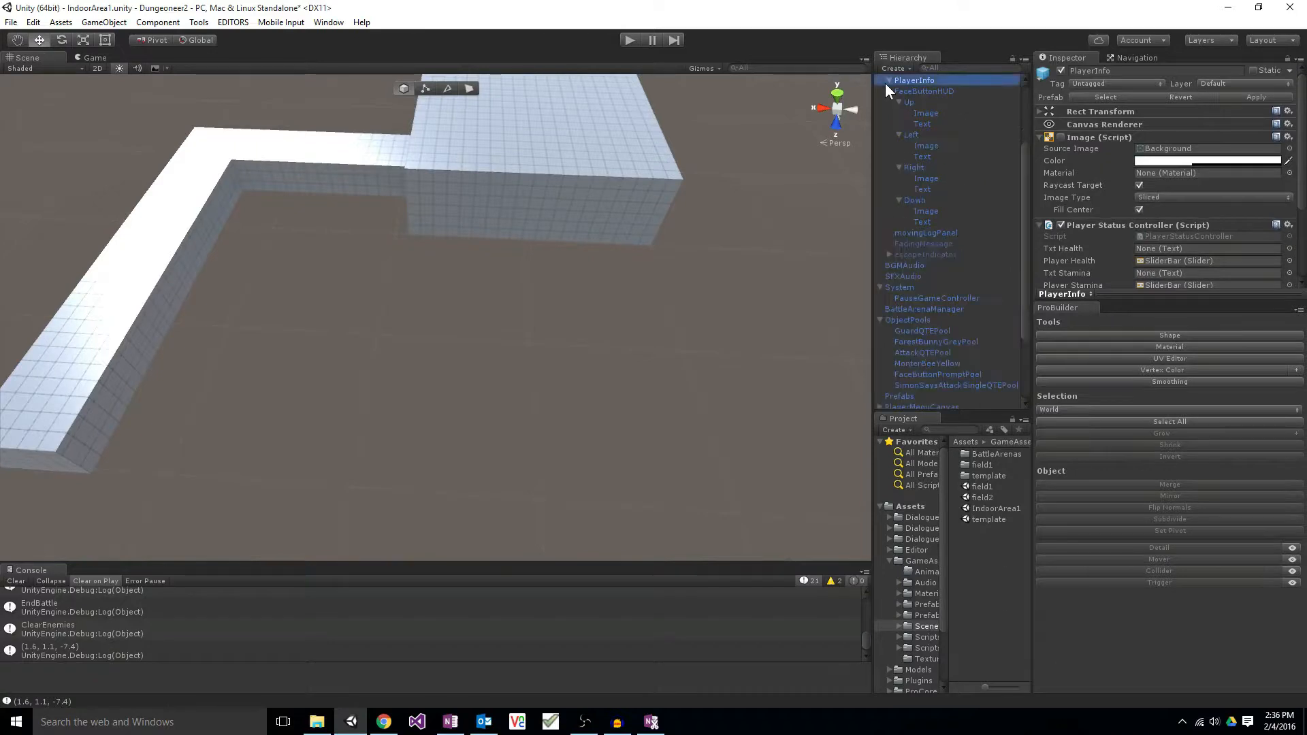
{"action": "left_click", "coordinate": [882, 170]}
{"action": "left_click", "coordinate": [919, 203]}
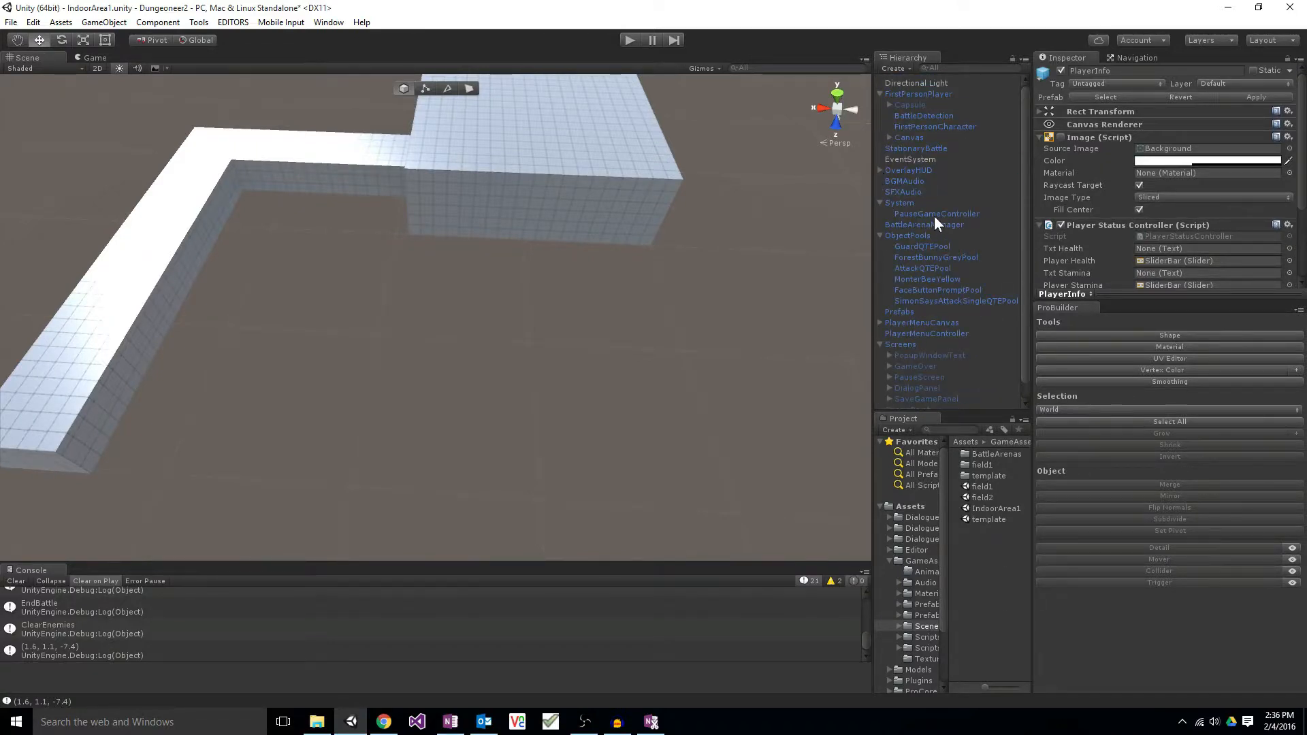
{"action": "key", "text": "Up"}
{"action": "key", "text": "Up"}
{"action": "key", "text": "Up"}
{"action": "key", "text": "Up"}
{"action": "key", "text": "Up"}
{"action": "key", "text": "Up"}
{"action": "key", "text": "Up"}
{"action": "key", "text": "Up"}
{"action": "key", "text": "Up"}
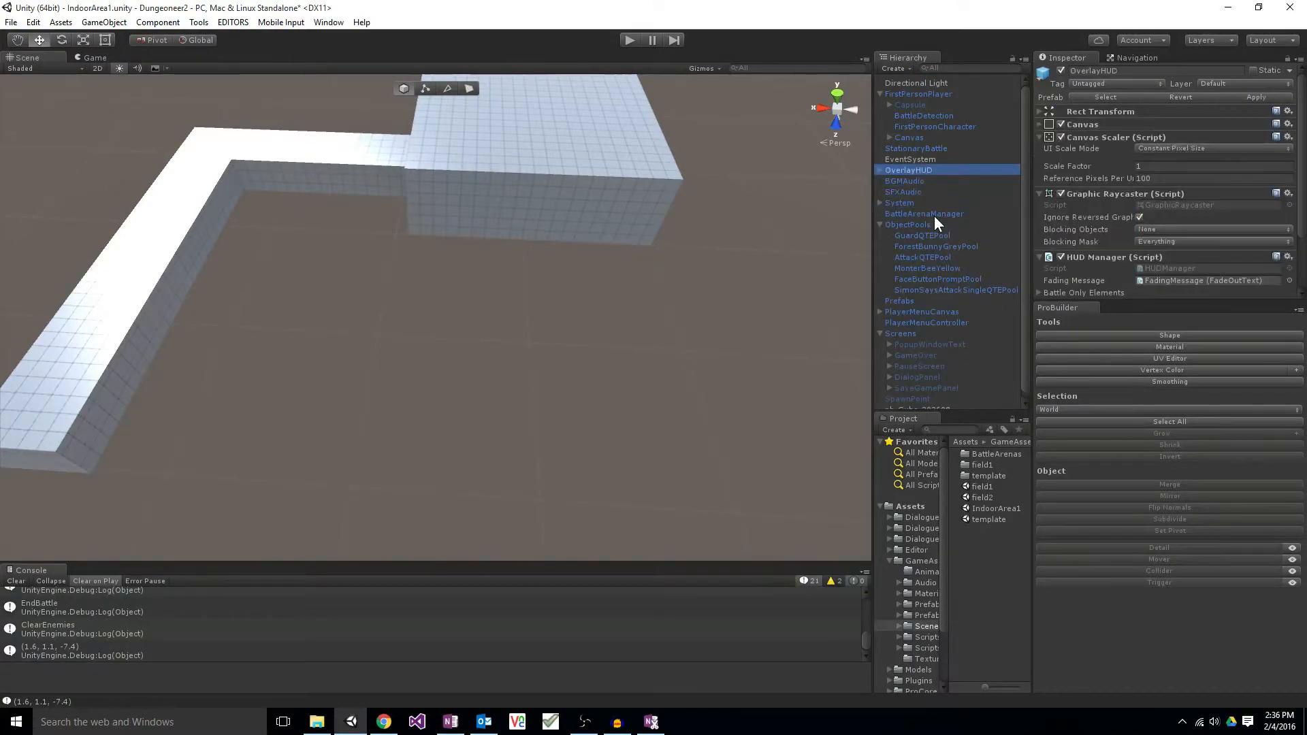
{"action": "scroll", "coordinate": [934, 215], "scroll_direction": "down", "scroll_amount": 1}
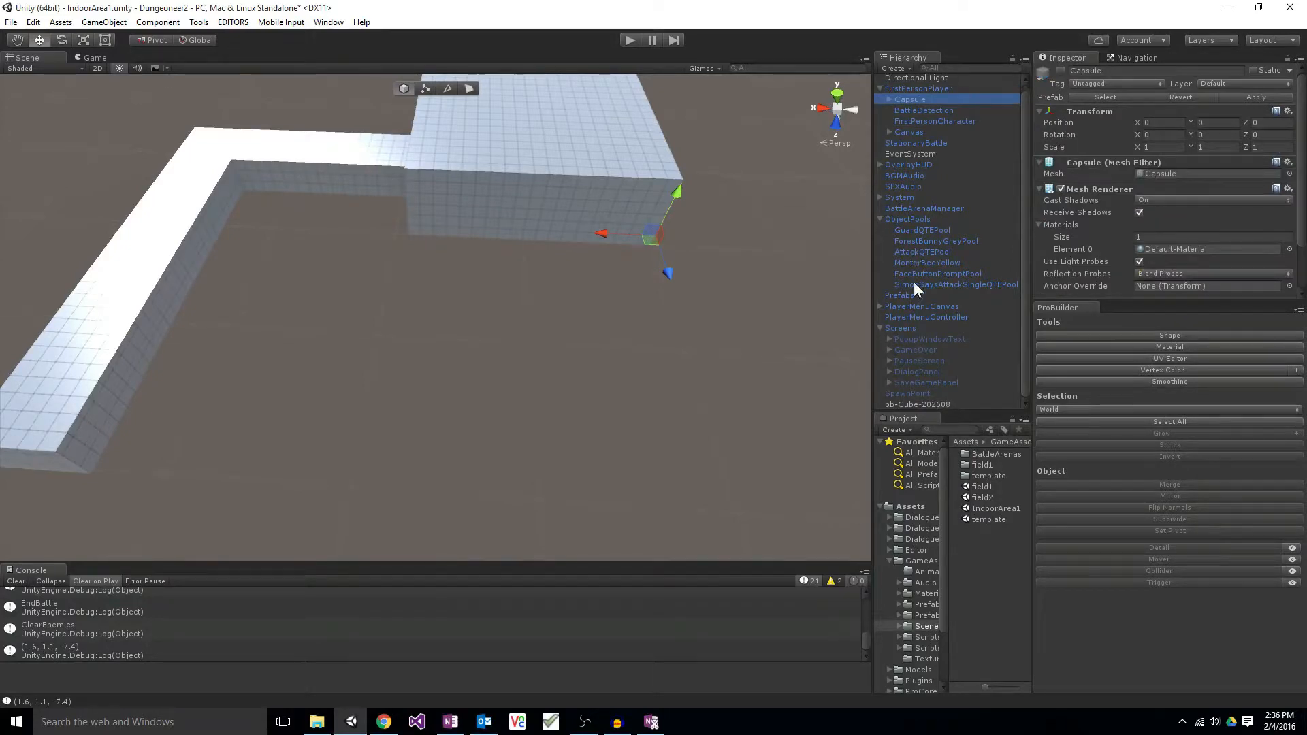
Step: Select the pb-Cube-202608 mesh and flip the normals of the whole object
{"action": "left_click", "coordinate": [935, 404]}
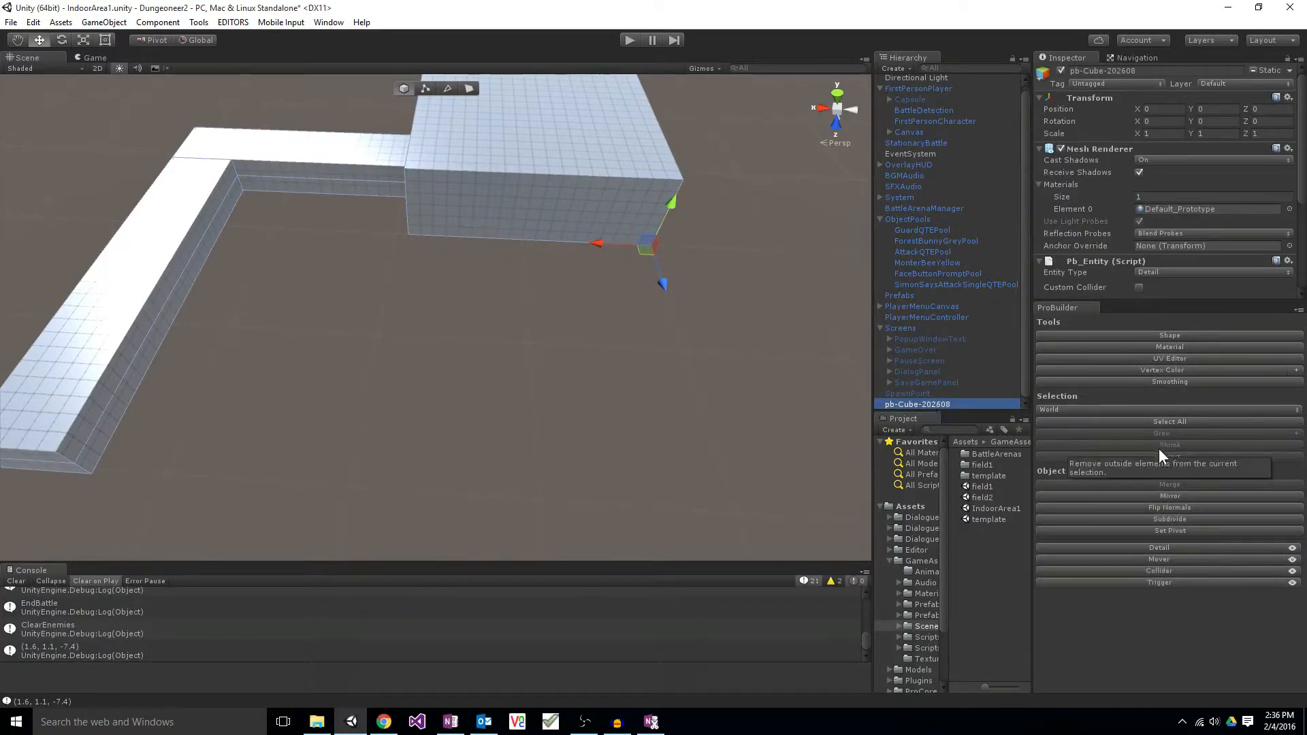
{"action": "left_click", "coordinate": [1143, 507]}
{"action": "left_click_drag", "start_coordinate": [607, 313], "coordinate": [550, 260], "text": "alt"}
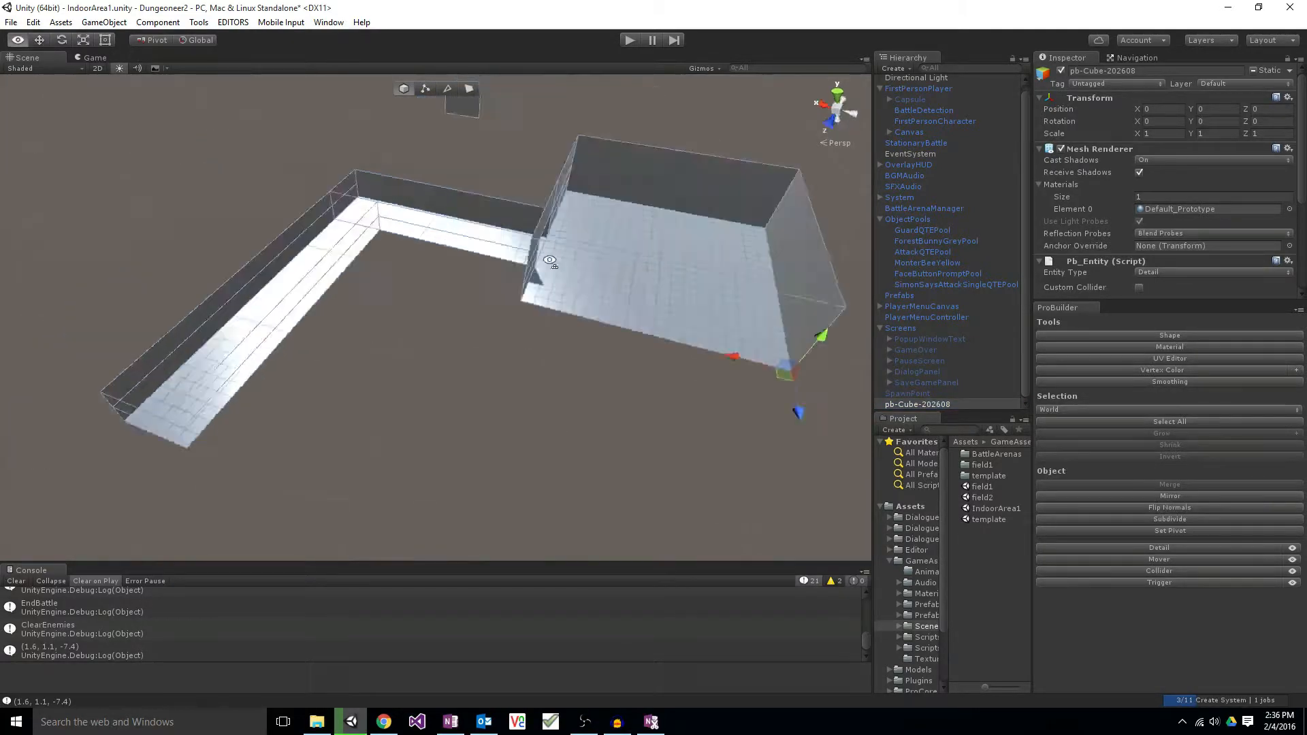
{"action": "right_click_drag", "start_coordinate": [550, 261], "coordinate": [519, 251]}
{"action": "right_click_drag", "start_coordinate": [509, 311], "coordinate": [529, 260]}
Step: Switch to face editing, select the detached wall face beyond the corridor, and delete it
{"action": "left_click", "coordinate": [534, 257]}
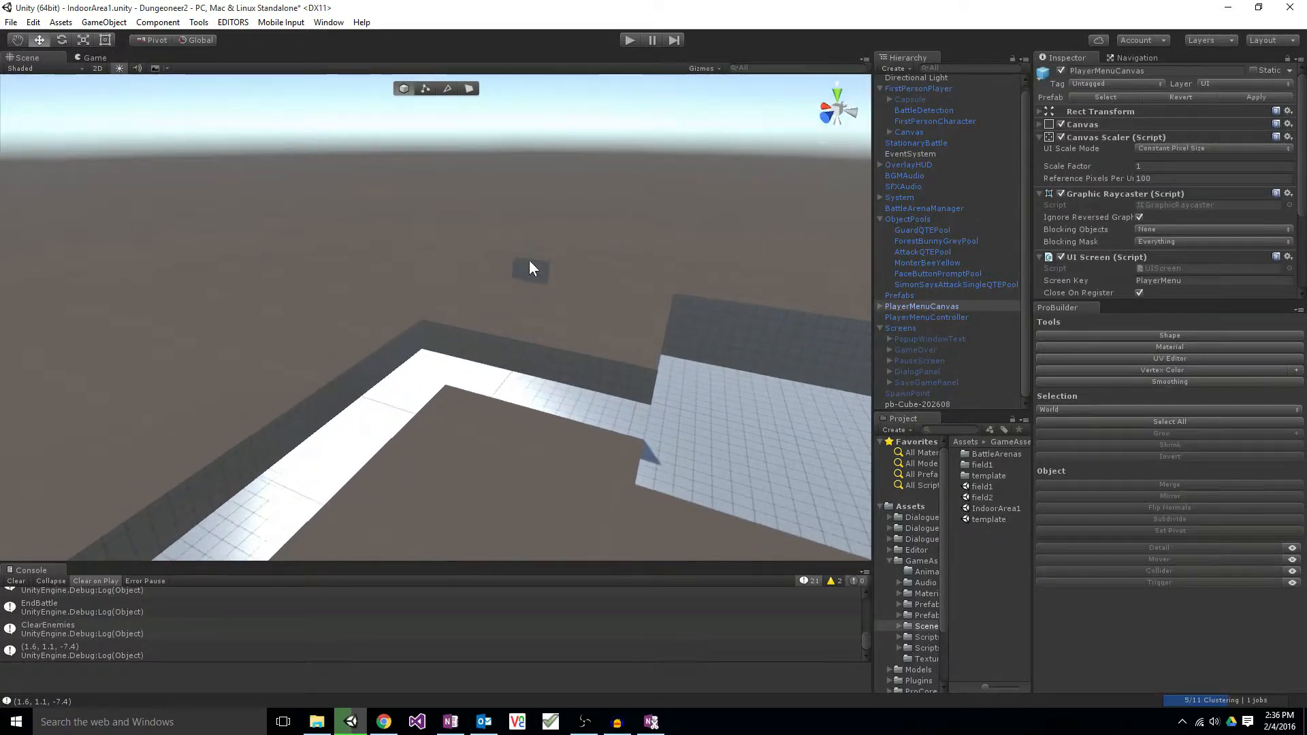
{"action": "left_click", "coordinate": [529, 262]}
{"action": "left_click", "coordinate": [469, 88]}
{"action": "left_click", "coordinate": [537, 278]}
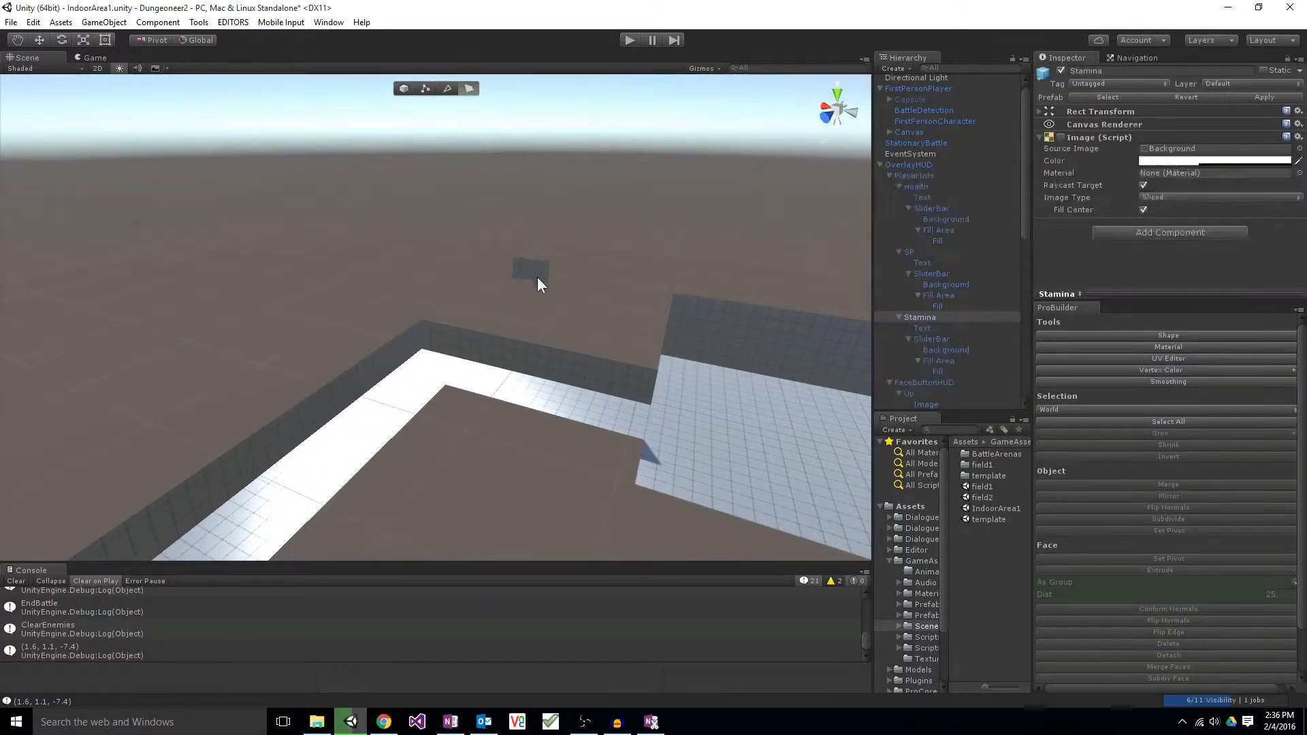
{"action": "left_click", "coordinate": [532, 268]}
{"action": "scroll", "coordinate": [539, 288], "scroll_direction": "up", "scroll_amount": 3}
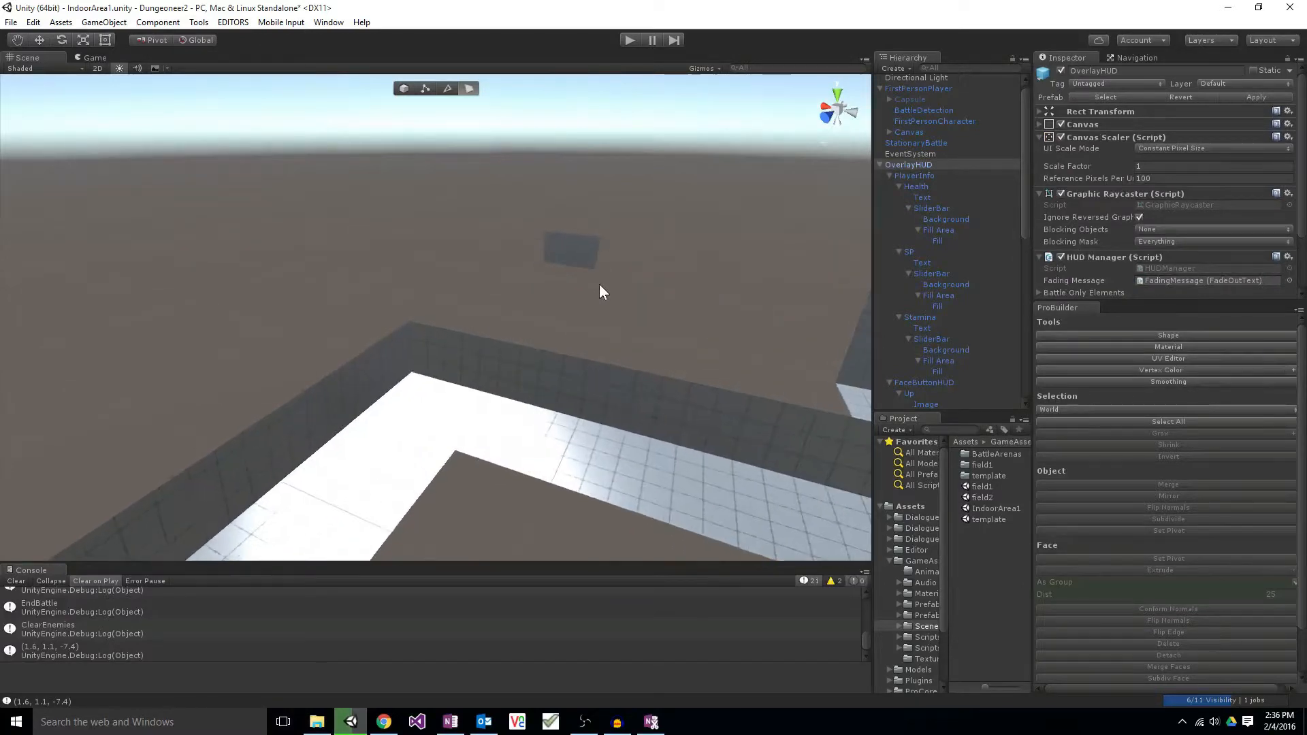
{"action": "right_click_drag", "start_coordinate": [599, 285], "coordinate": [754, 266]}
{"action": "key", "text": "w"}
{"action": "left_click", "coordinate": [534, 241]}
{"action": "left_click", "coordinate": [490, 243]}
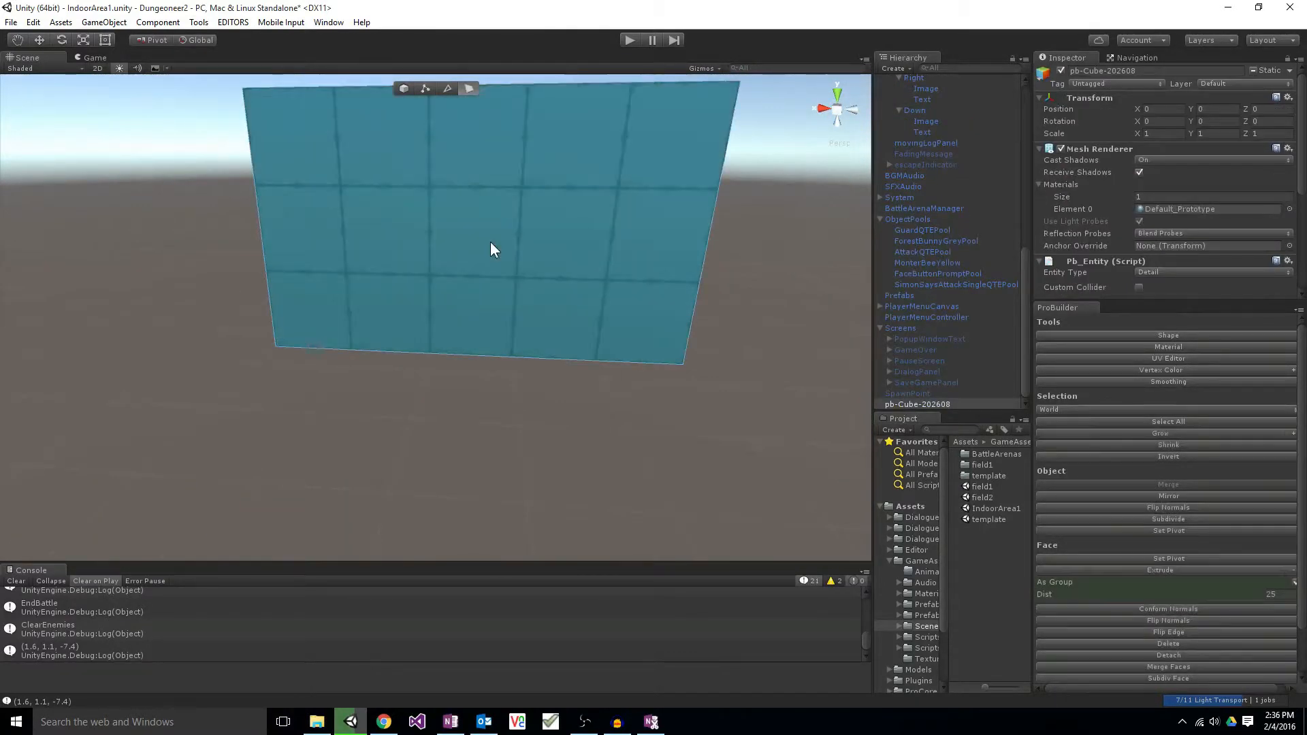
{"action": "key", "text": "Delete"}
Step: Select the detached face still floating beyond the corridor and remove it with the face Delete command
{"action": "right_click_drag", "start_coordinate": [490, 243], "coordinate": [347, 212]}
{"action": "left_click", "coordinate": [345, 215]}
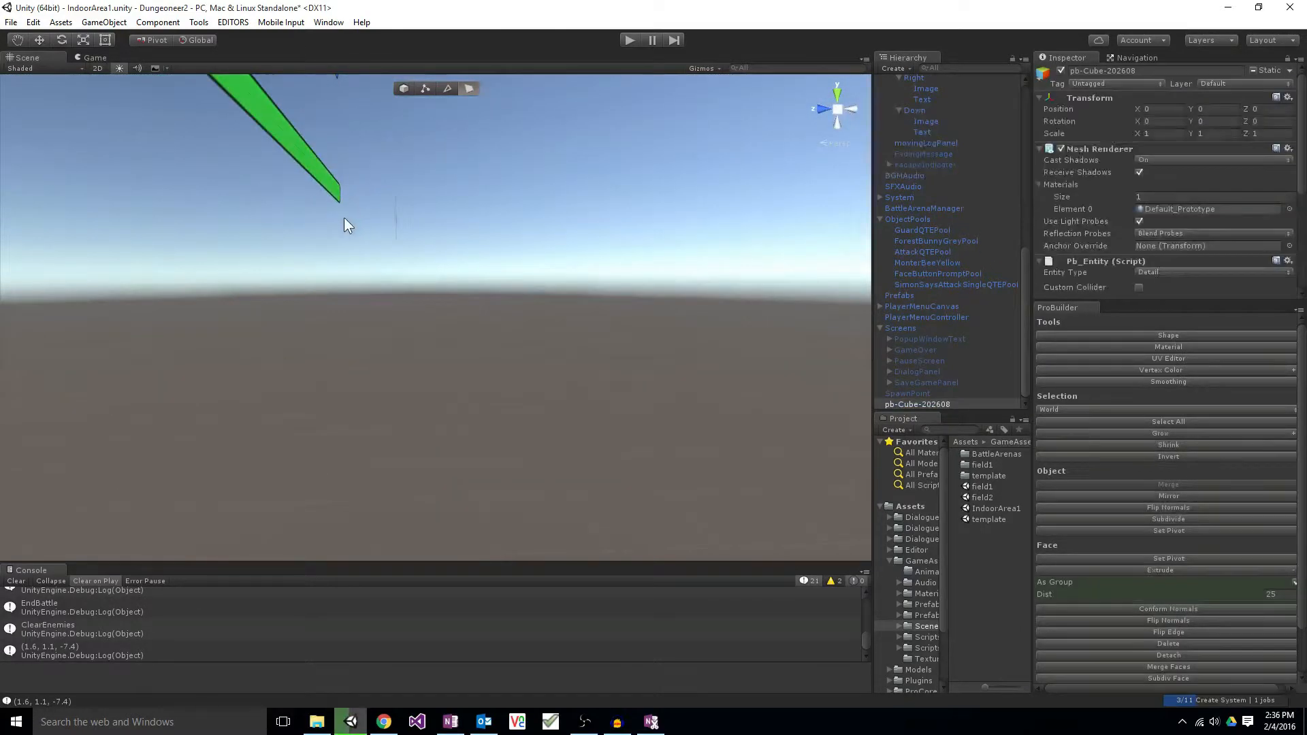
{"action": "left_click", "coordinate": [496, 360]}
{"action": "right_click_drag", "start_coordinate": [496, 362], "coordinate": [461, 349]}
{"action": "key", "text": "s"}
{"action": "left_click", "coordinate": [450, 341]}
{"action": "scroll", "coordinate": [1195, 606], "scroll_direction": "down", "scroll_amount": 2}
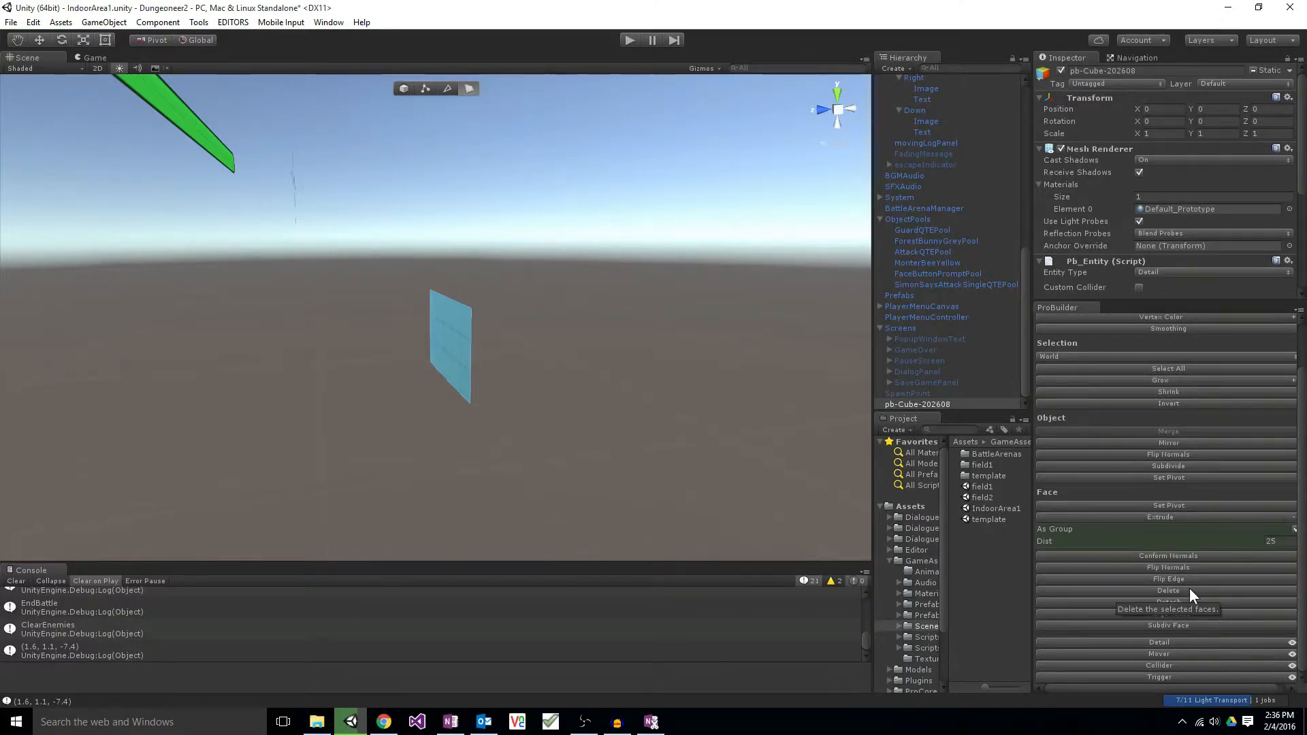
{"action": "left_click", "coordinate": [1189, 590]}
Step: Delete the last detached wall face and return to whole-object editing
{"action": "right_click_drag", "start_coordinate": [682, 493], "coordinate": [788, 429]}
{"action": "left_click", "coordinate": [436, 371]}
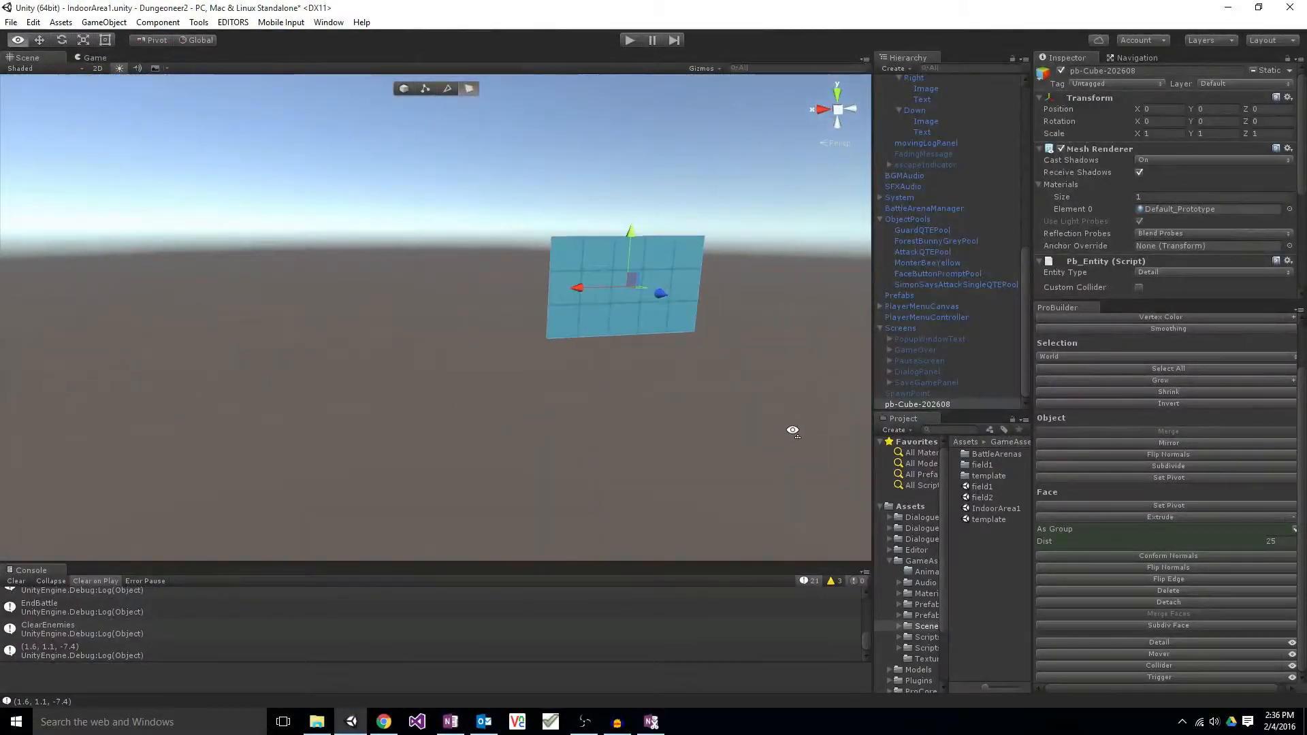
{"action": "left_click", "coordinate": [1170, 591]}
{"action": "right_click_drag", "start_coordinate": [724, 483], "coordinate": [599, 318]}
{"action": "key", "text": "g"}
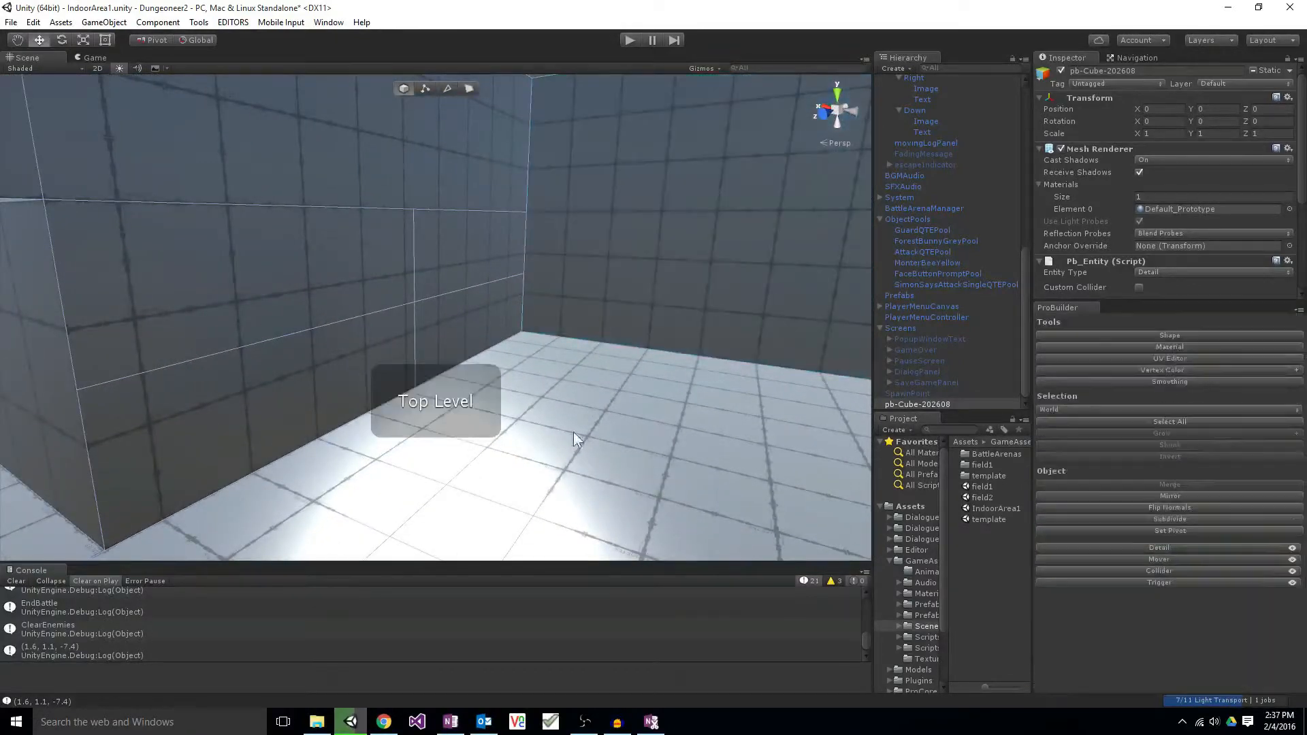
Step: Select FirstPersonPlayer and move it along the Z axis to about -3.93, inside the room
{"action": "right_click_drag", "start_coordinate": [588, 484], "coordinate": [859, 477]}
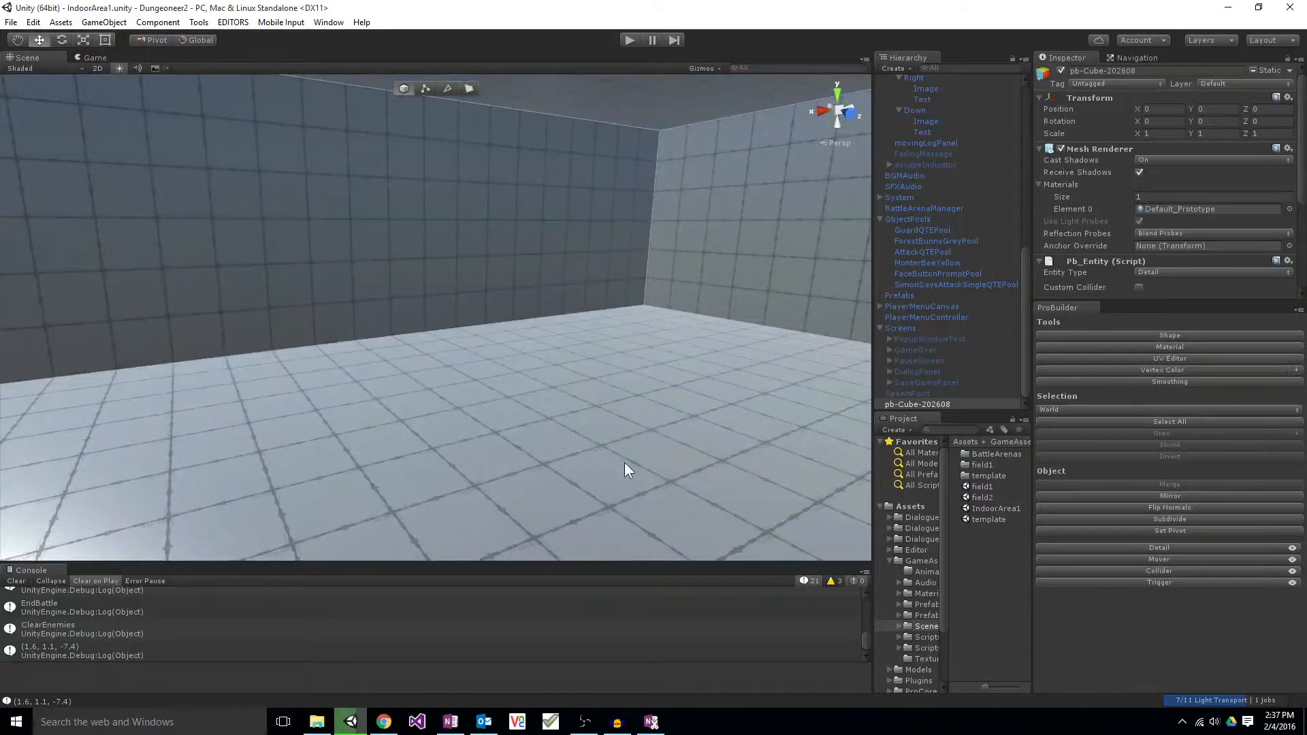
{"action": "scroll", "coordinate": [912, 170], "scroll_direction": "up", "scroll_amount": 10}
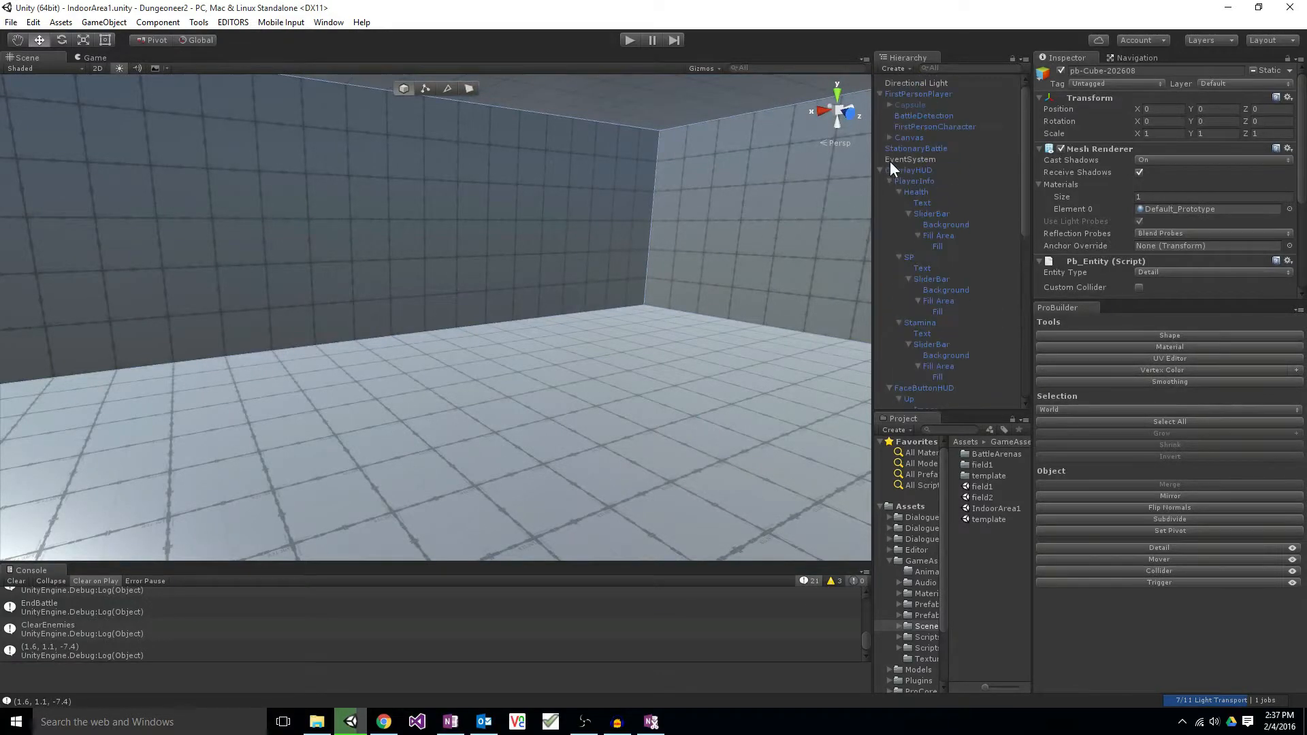
{"action": "left_click", "coordinate": [901, 95]}
{"action": "right_click_drag", "start_coordinate": [783, 225], "coordinate": [666, 285]}
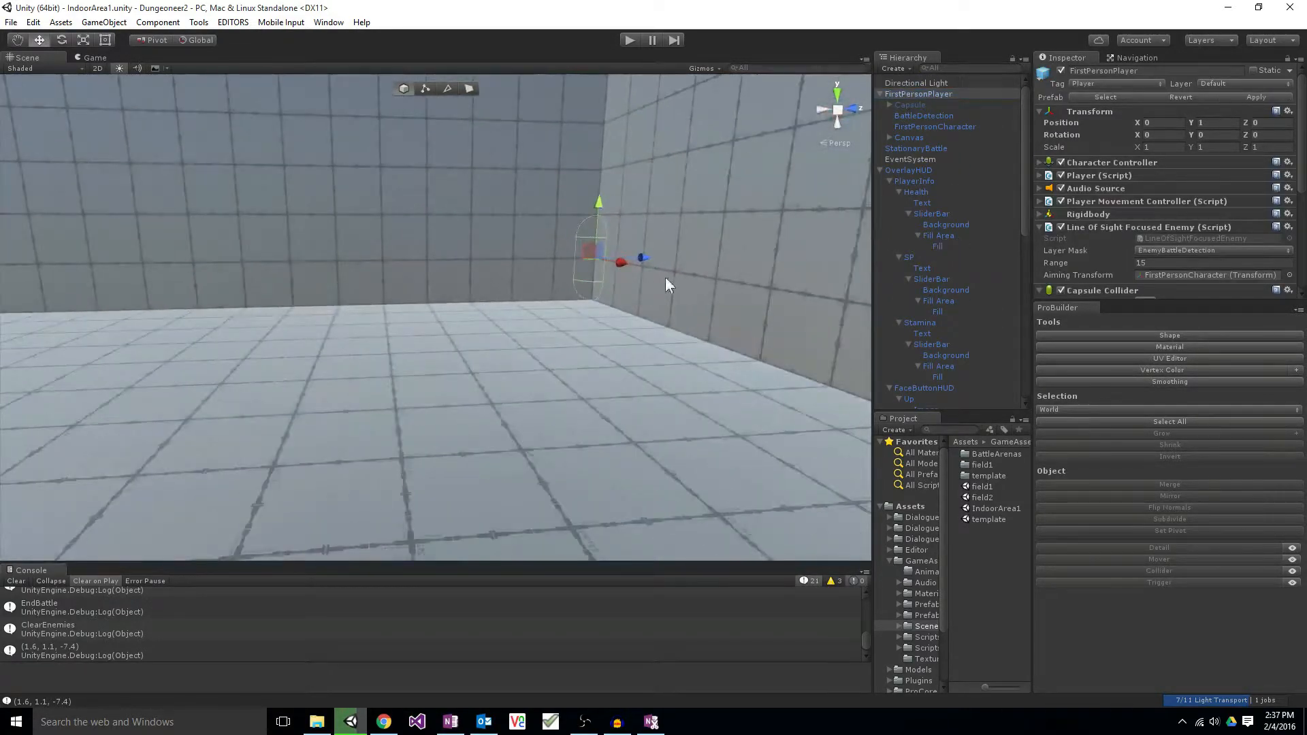
{"action": "left_click_drag", "start_coordinate": [641, 251], "coordinate": [529, 279]}
{"action": "left_click", "coordinate": [437, 266]}
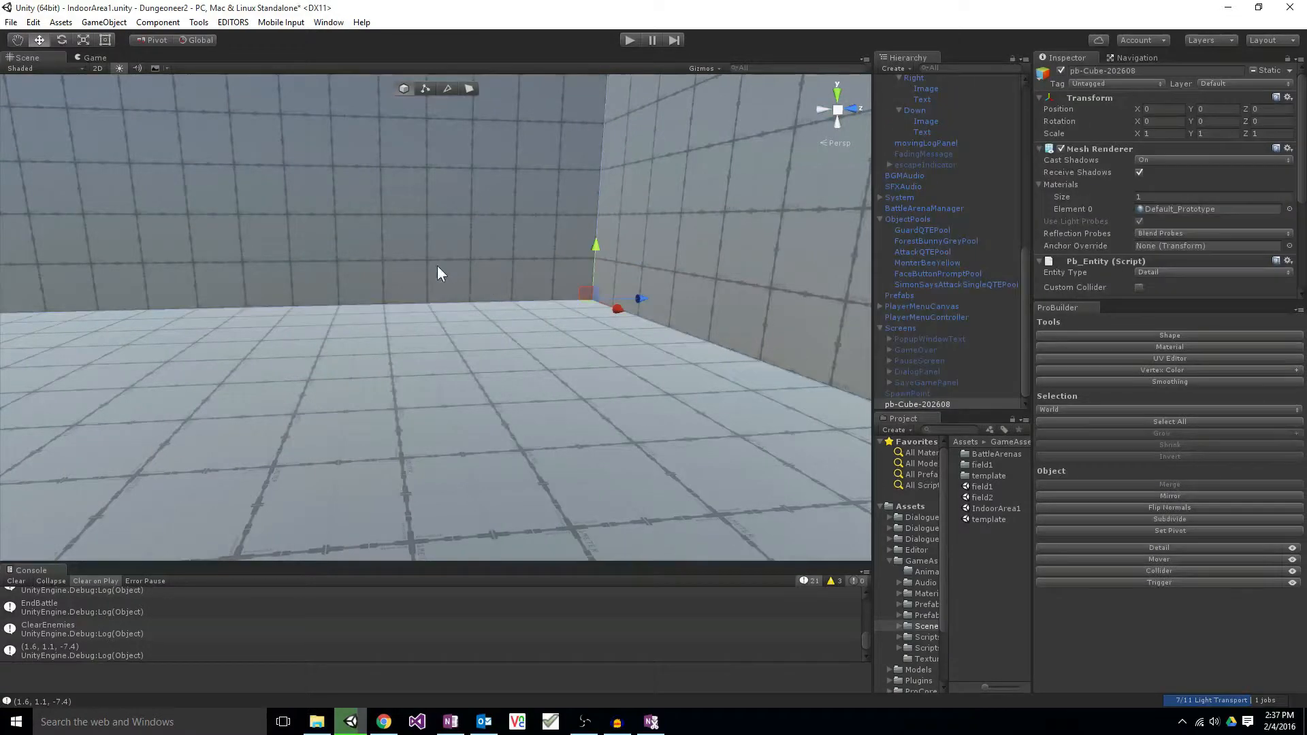
Step: Reselect FirstPersonPlayer, move it along the X axis to about 2.38, and frame it in the view
{"action": "key", "text": "d"}
{"action": "right_click_drag", "start_coordinate": [675, 302], "coordinate": [402, 313]}
{"action": "scroll", "coordinate": [899, 170], "scroll_direction": "up", "scroll_amount": 15}
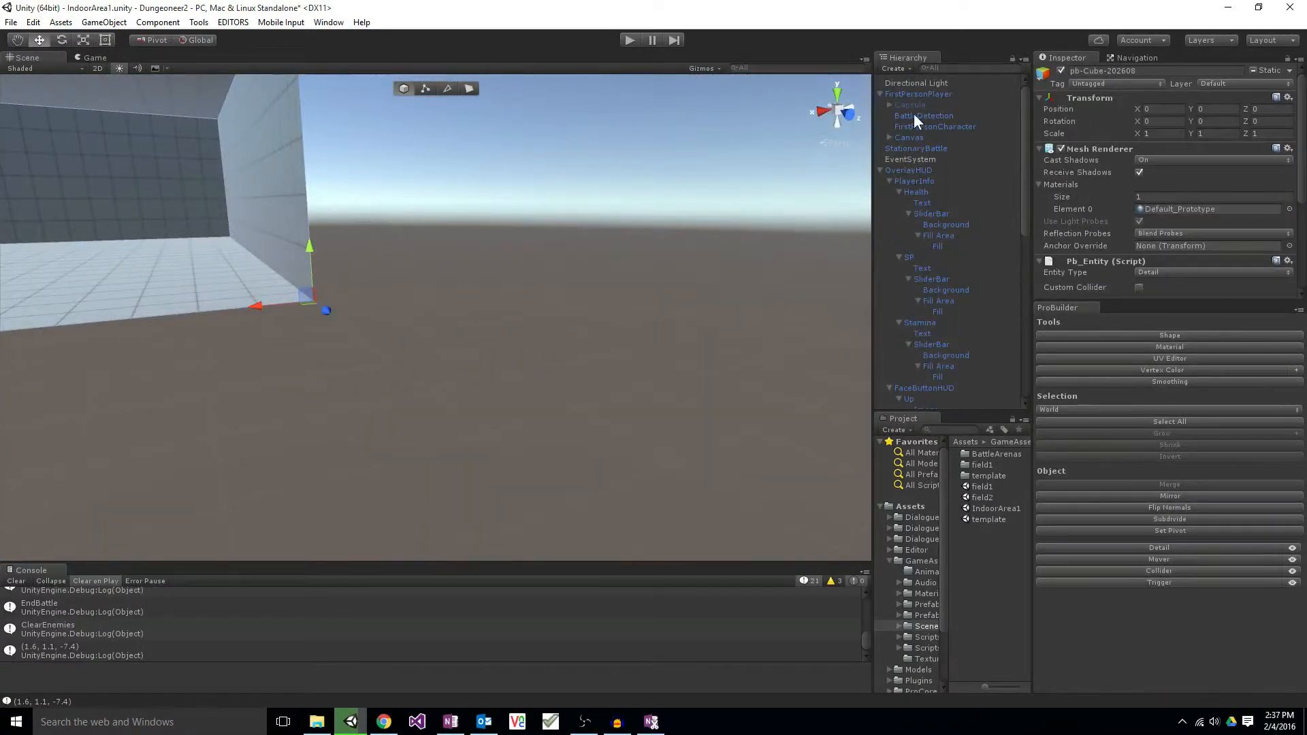
{"action": "left_click", "coordinate": [909, 96]}
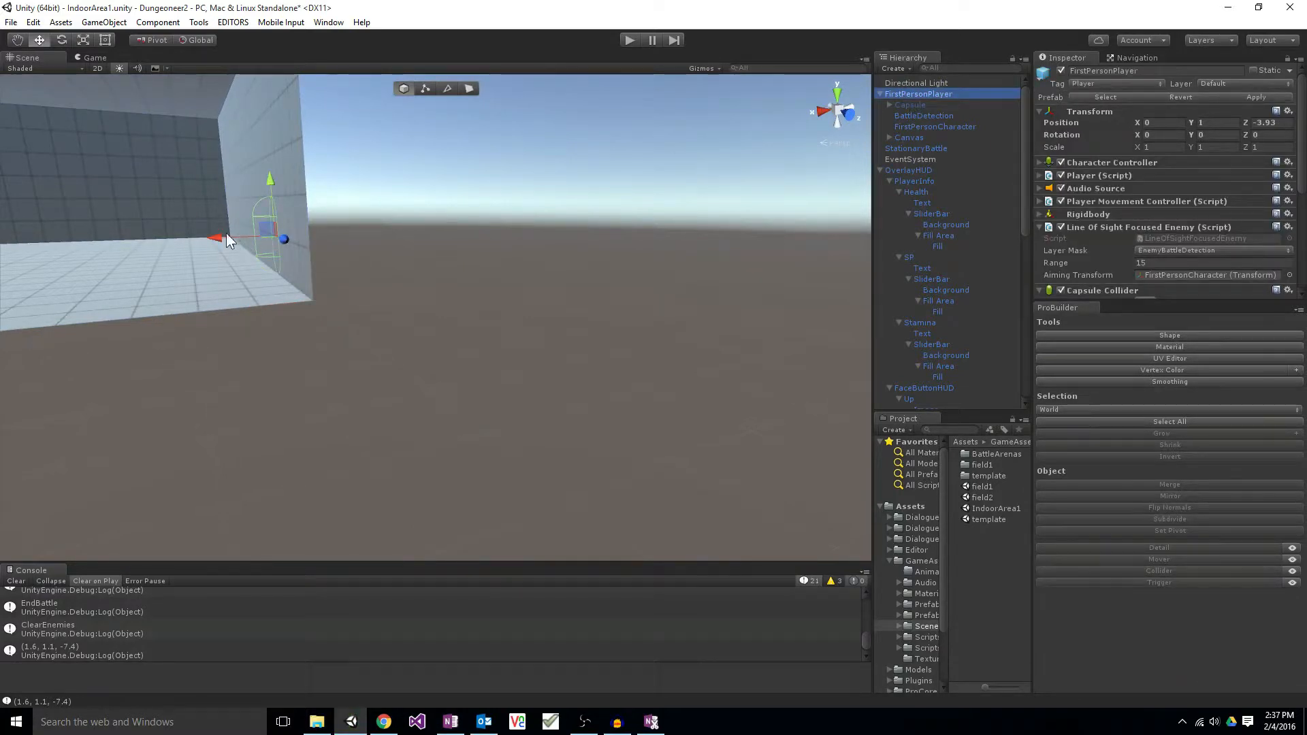
{"action": "left_click_drag", "start_coordinate": [211, 241], "coordinate": [124, 242]}
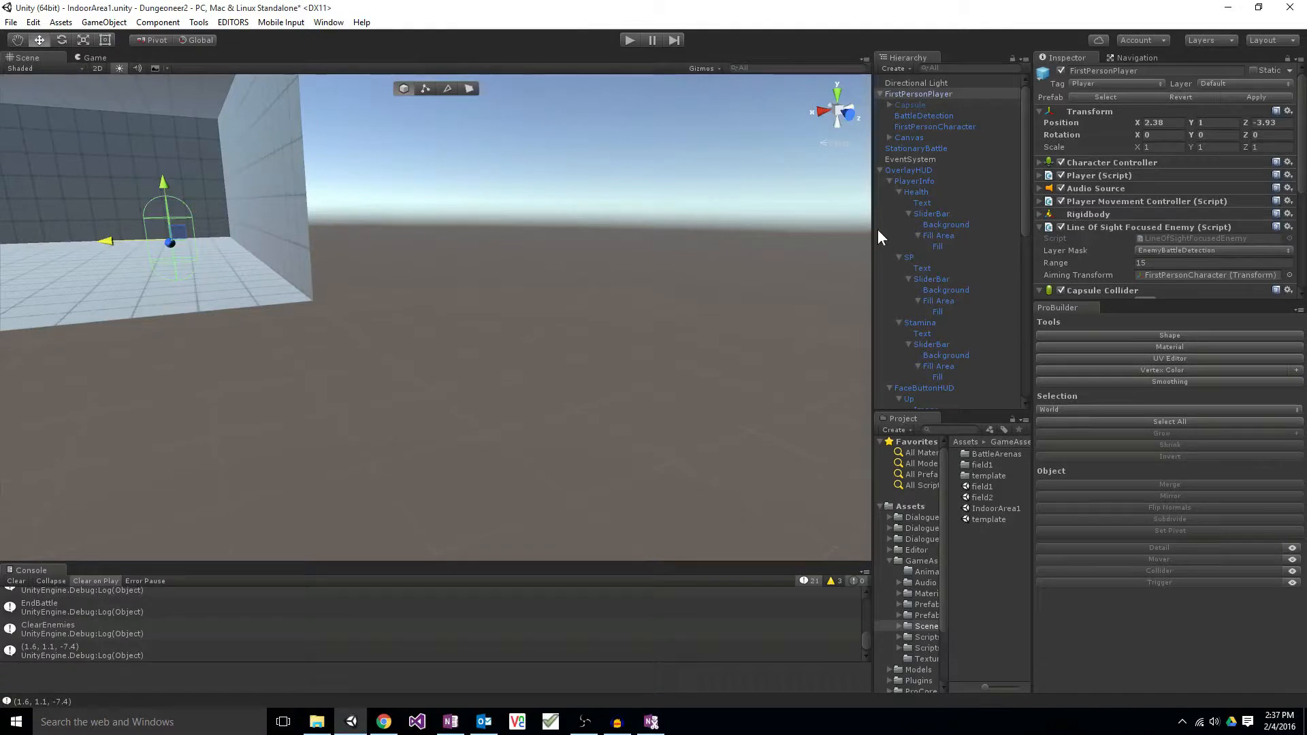
{"action": "key", "text": "f"}
Step: Run the scene to test the player inside the room, stop it, and inspect the room and corridor
{"action": "right_click_drag", "start_coordinate": [621, 236], "coordinate": [383, 317]}
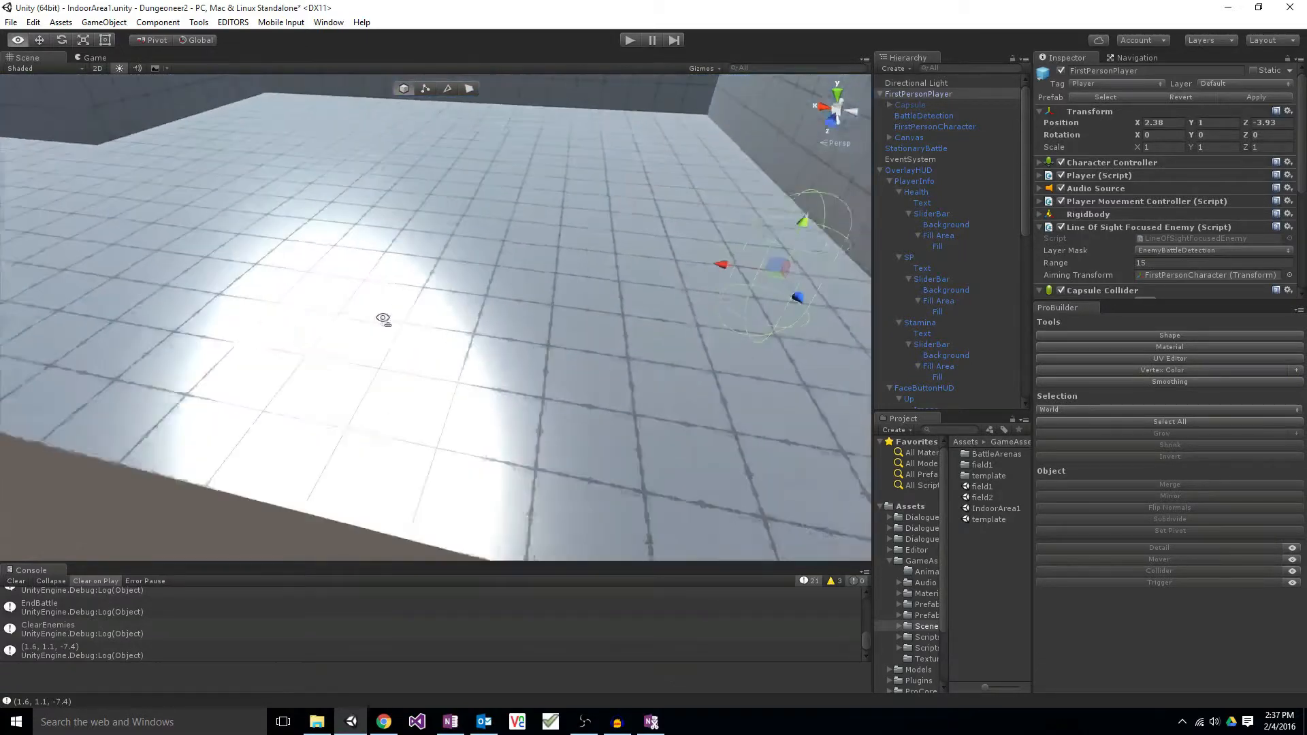
{"action": "left_click", "coordinate": [383, 317]}
{"action": "left_click", "coordinate": [683, 182]}
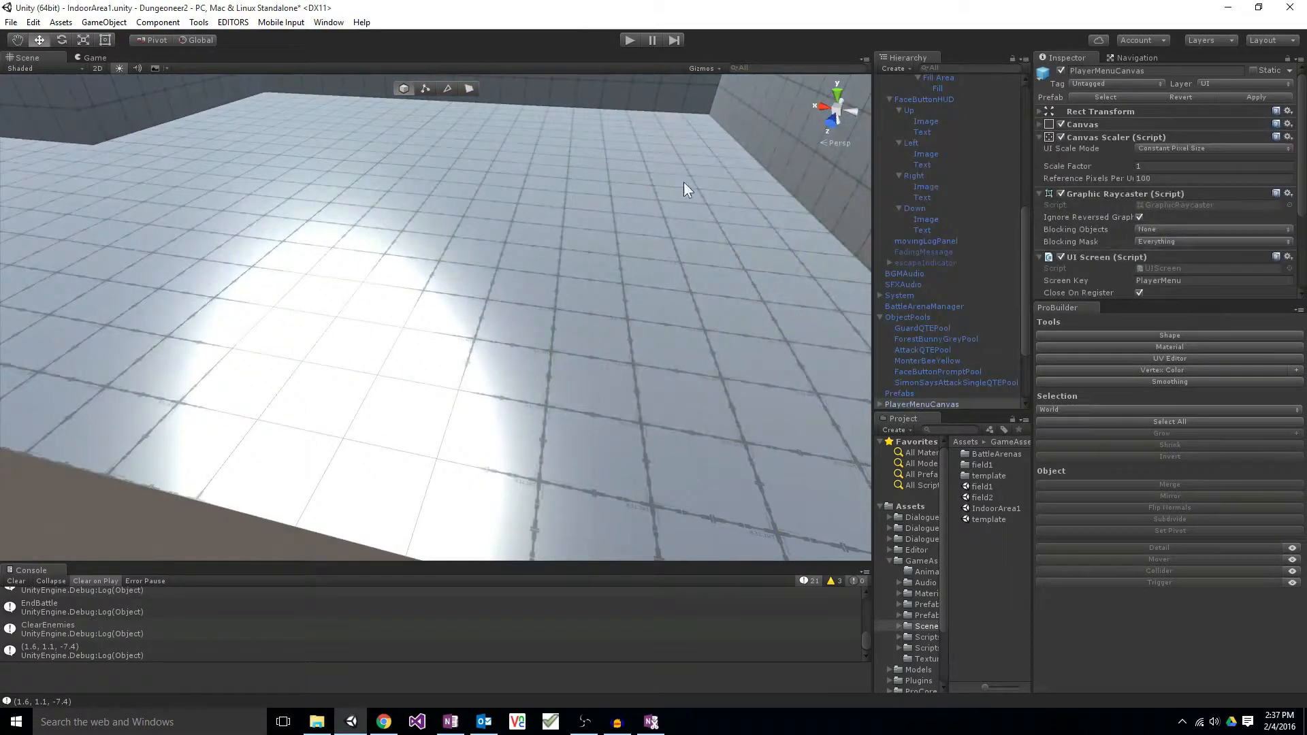
{"action": "left_click", "coordinate": [629, 40]}
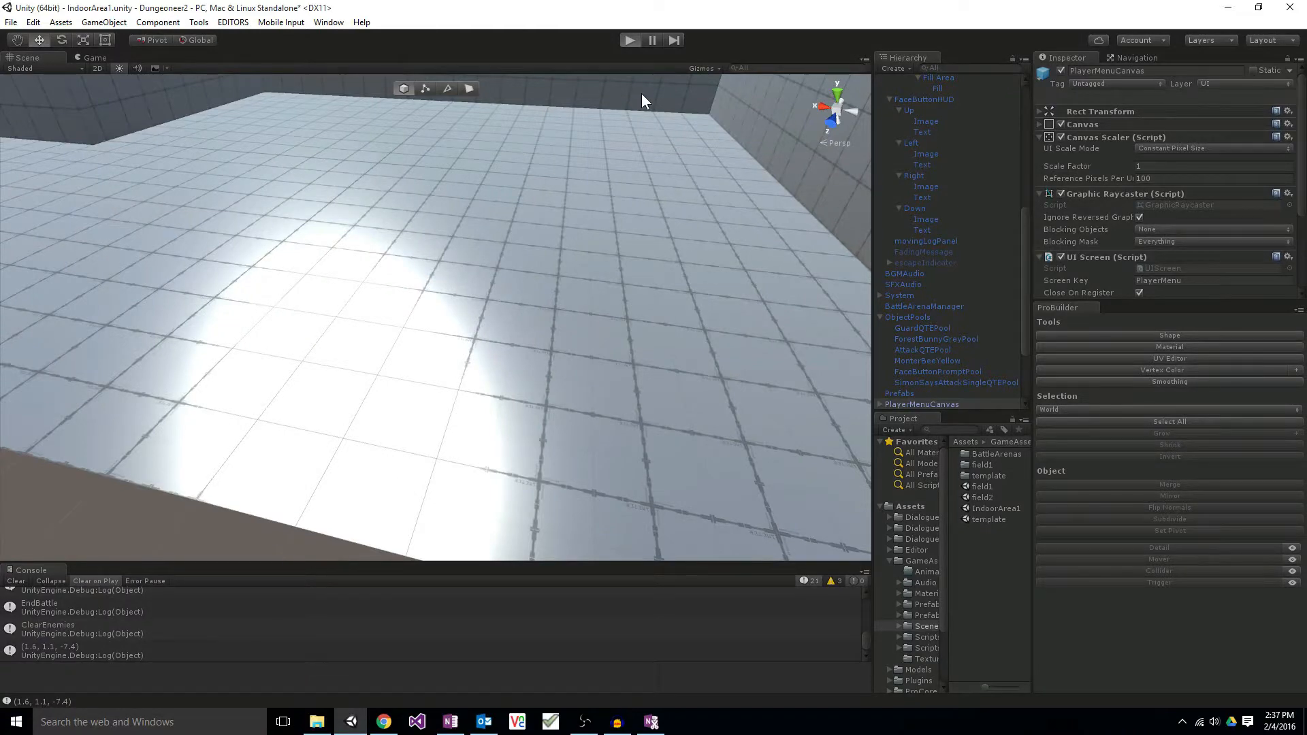
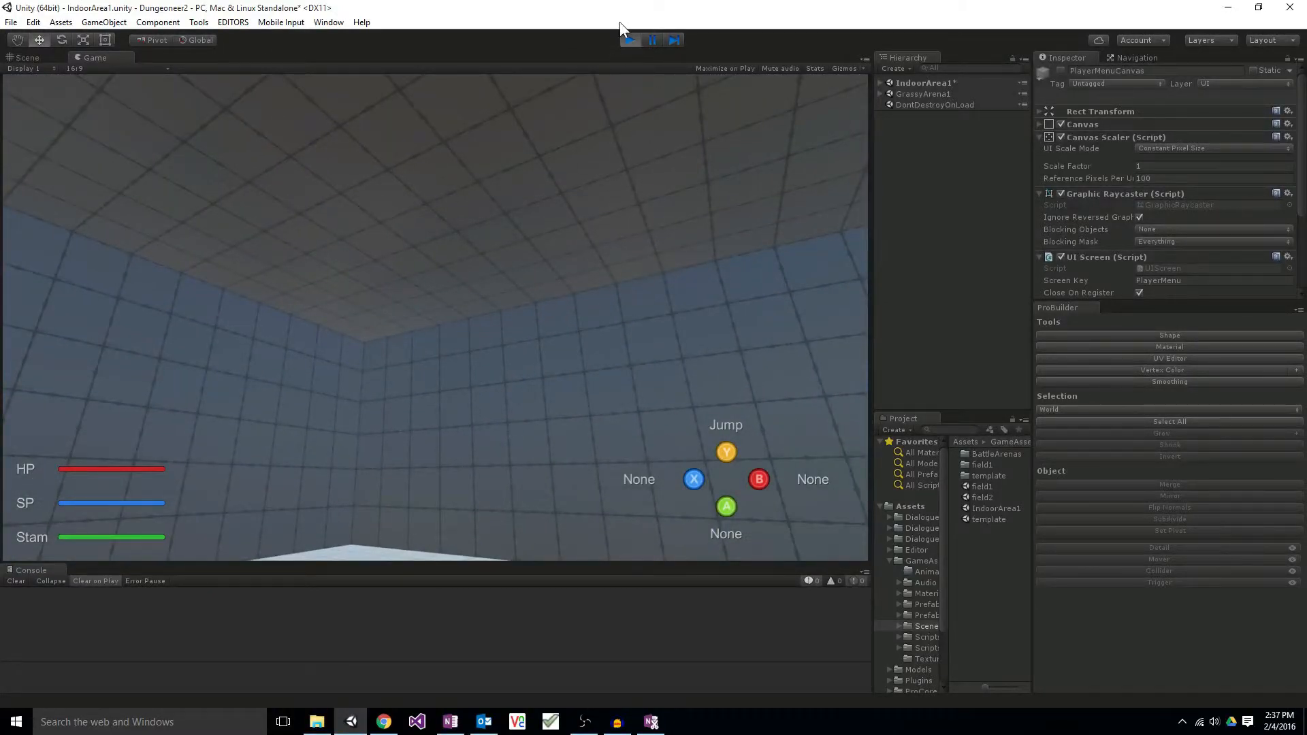
{"action": "left_click", "coordinate": [629, 40]}
{"action": "right_click_drag", "start_coordinate": [520, 285], "coordinate": [1031, 243]}
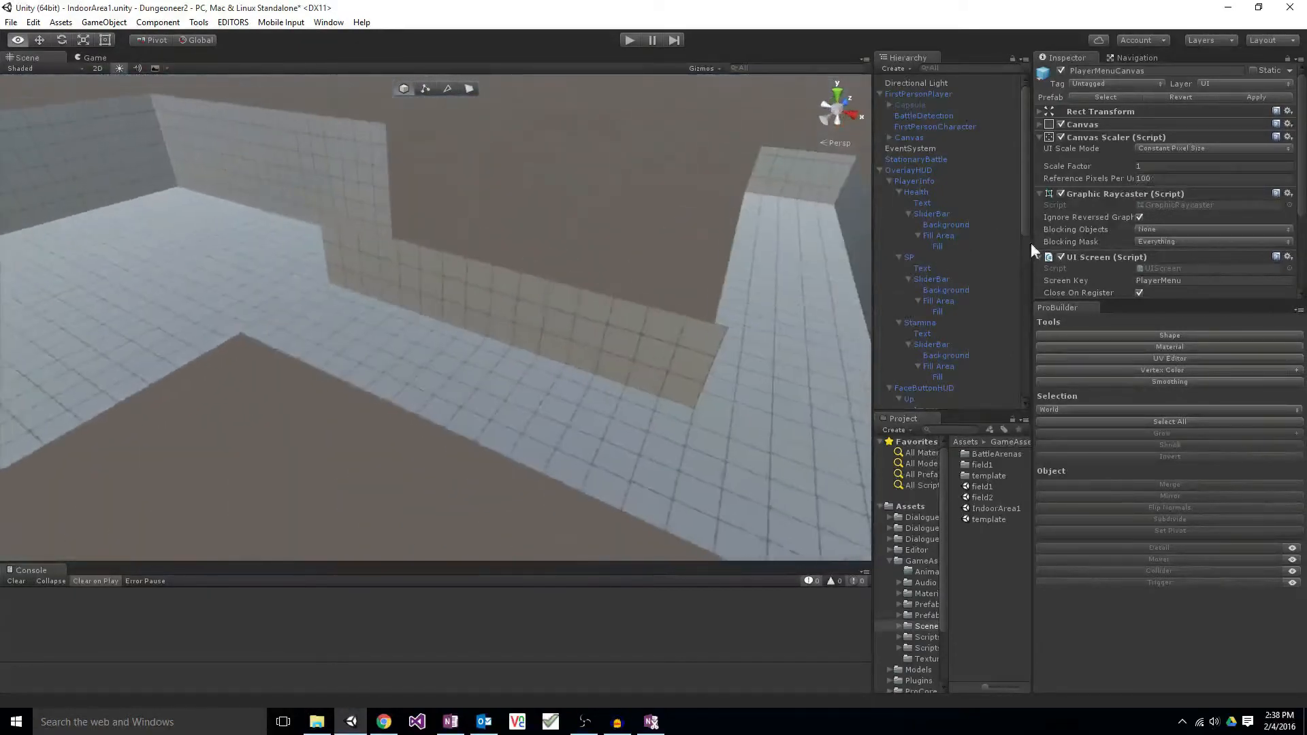
Step: Switch to face editing, select the corridor's ceiling face, and raise it along the Y axis to make the corridor taller
{"action": "right_click_drag", "start_coordinate": [543, 398], "coordinate": [627, 111]}
{"action": "left_click", "coordinate": [470, 88]}
{"action": "left_click", "coordinate": [622, 398]}
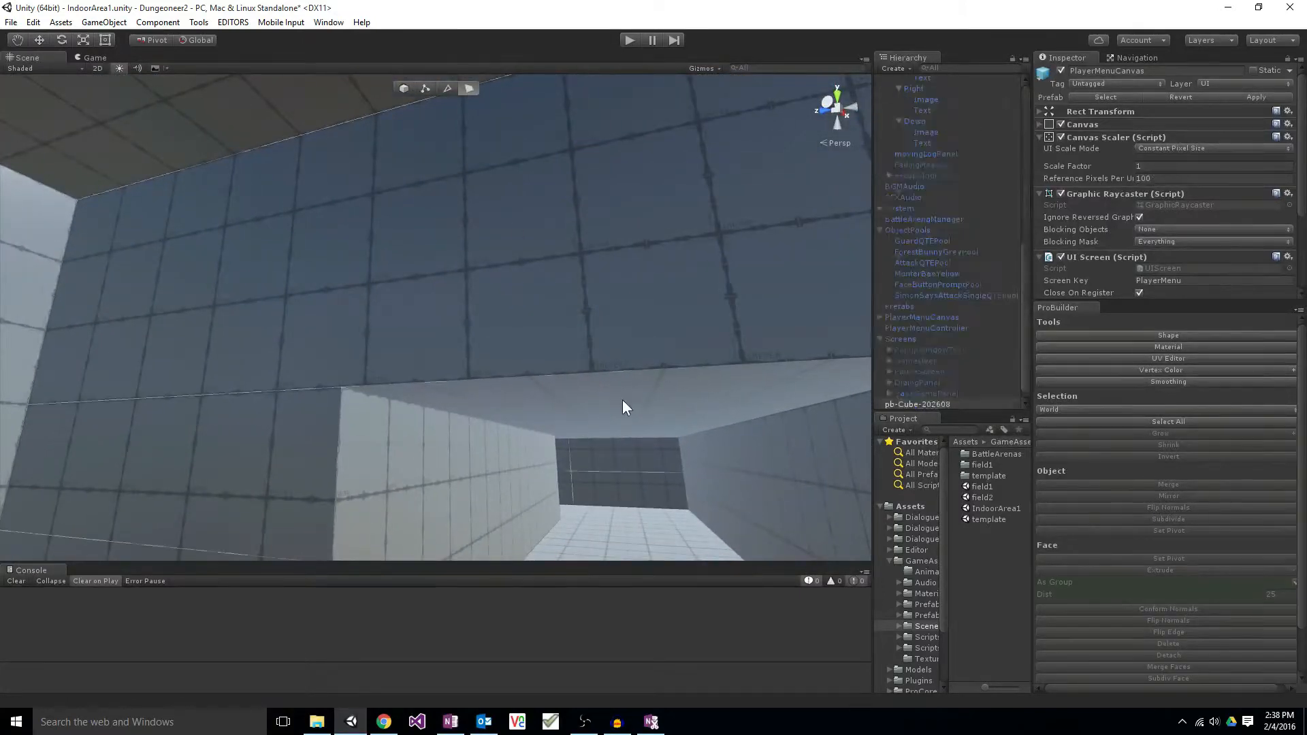
{"action": "right_click_drag", "start_coordinate": [652, 446], "coordinate": [497, 443]}
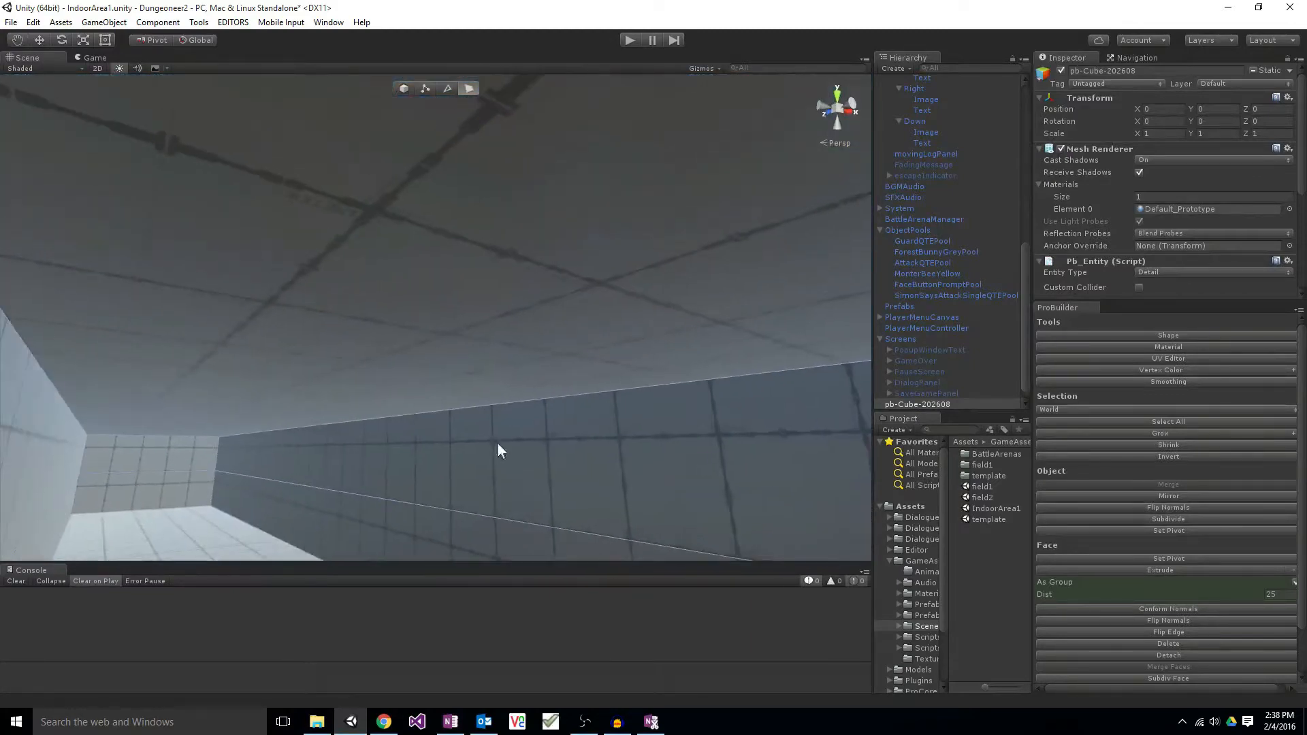
{"action": "right_click_drag", "start_coordinate": [335, 333], "coordinate": [231, 538]}
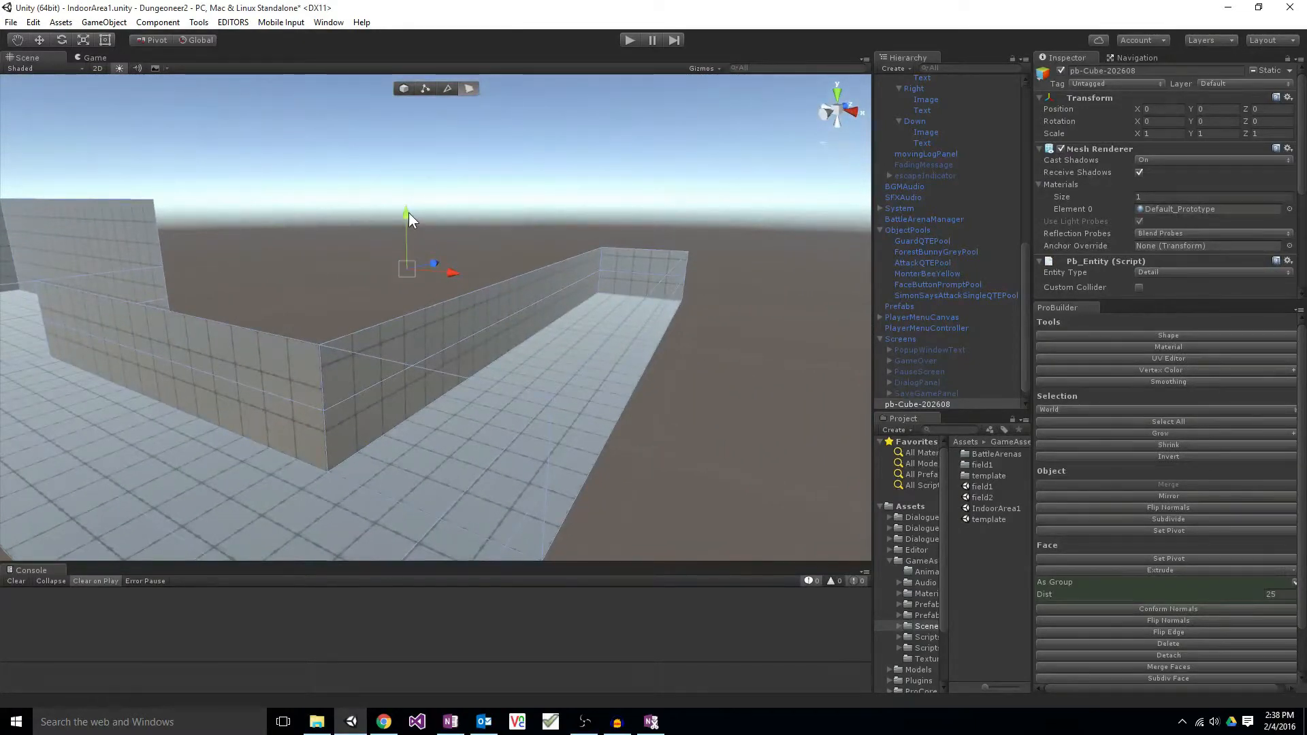
{"action": "left_click_drag", "start_coordinate": [408, 212], "coordinate": [406, 161]}
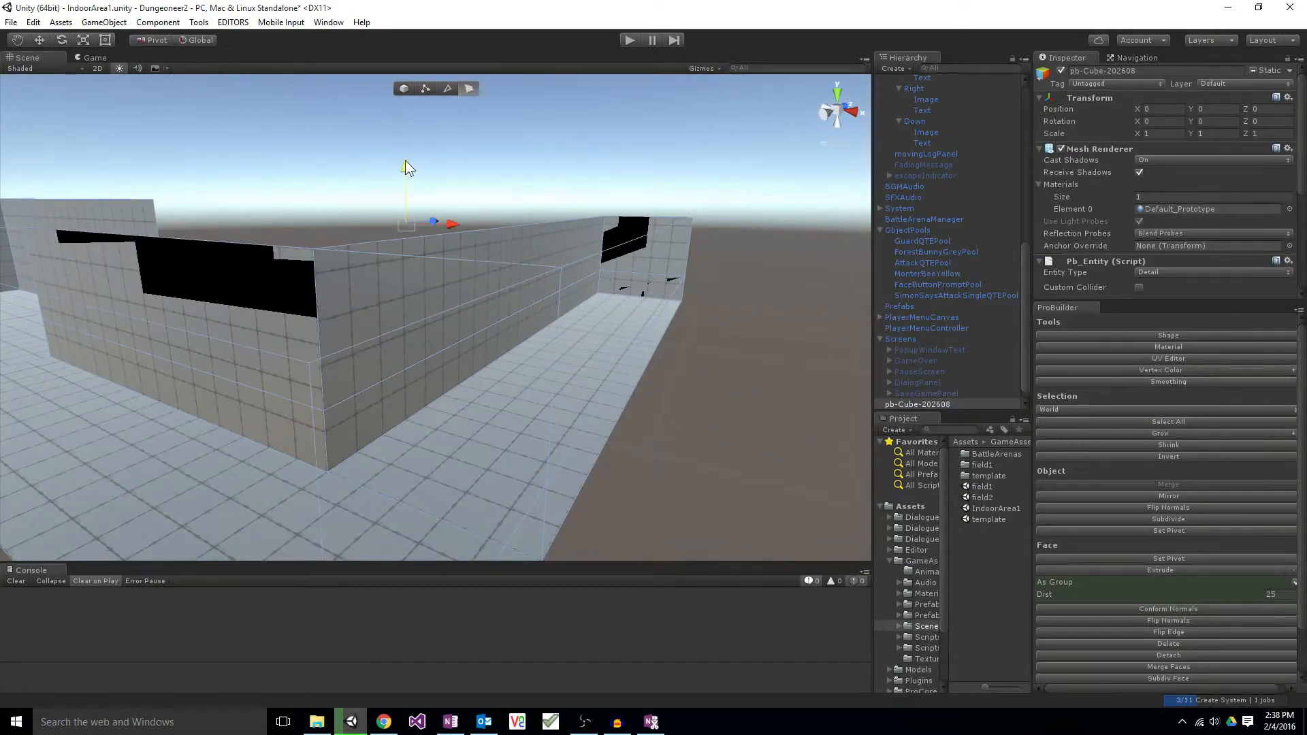
Step: Select the corridor's outer long wall face and shift it along the X axis and slightly along the Z axis
{"action": "right_click_drag", "start_coordinate": [402, 175], "coordinate": [429, 268]}
{"action": "left_click", "coordinate": [288, 274]}
{"action": "right_click_drag", "start_coordinate": [289, 275], "coordinate": [638, 285]}
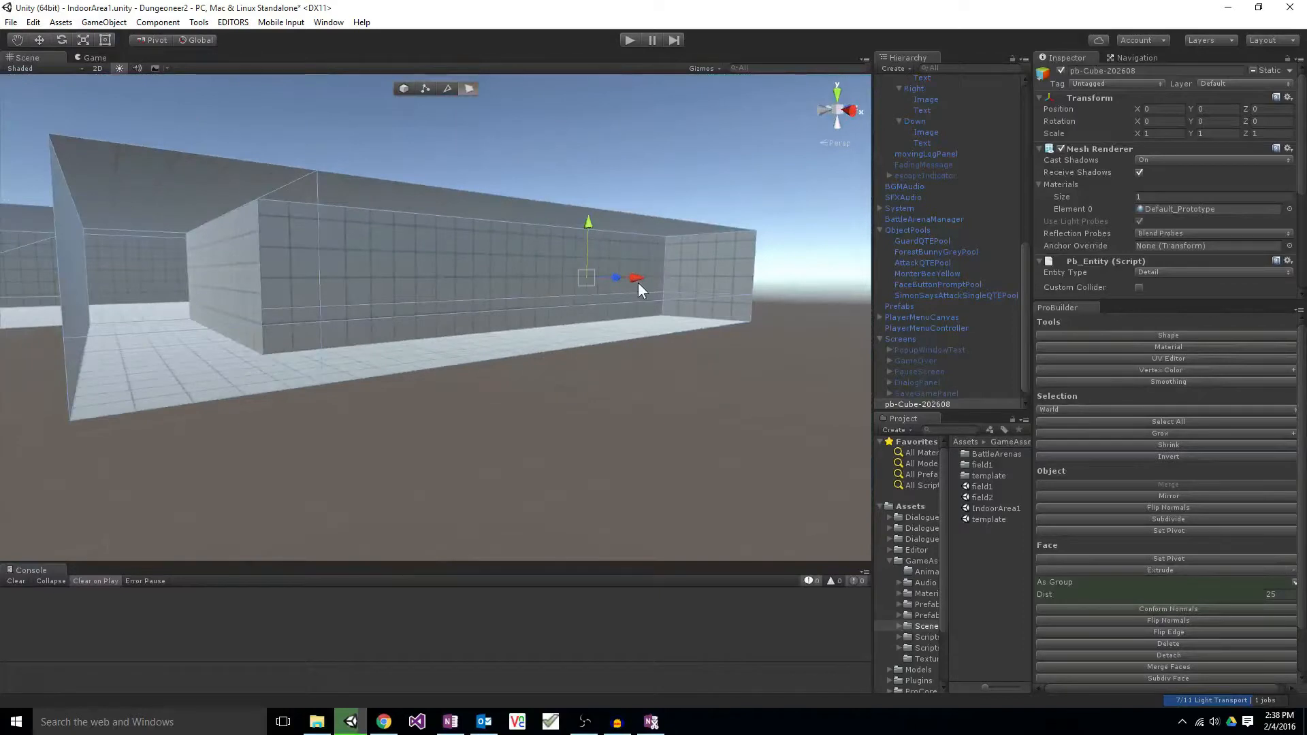
{"action": "left_click_drag", "start_coordinate": [635, 281], "coordinate": [680, 288]}
{"action": "right_click_drag", "start_coordinate": [557, 411], "coordinate": [293, 351]}
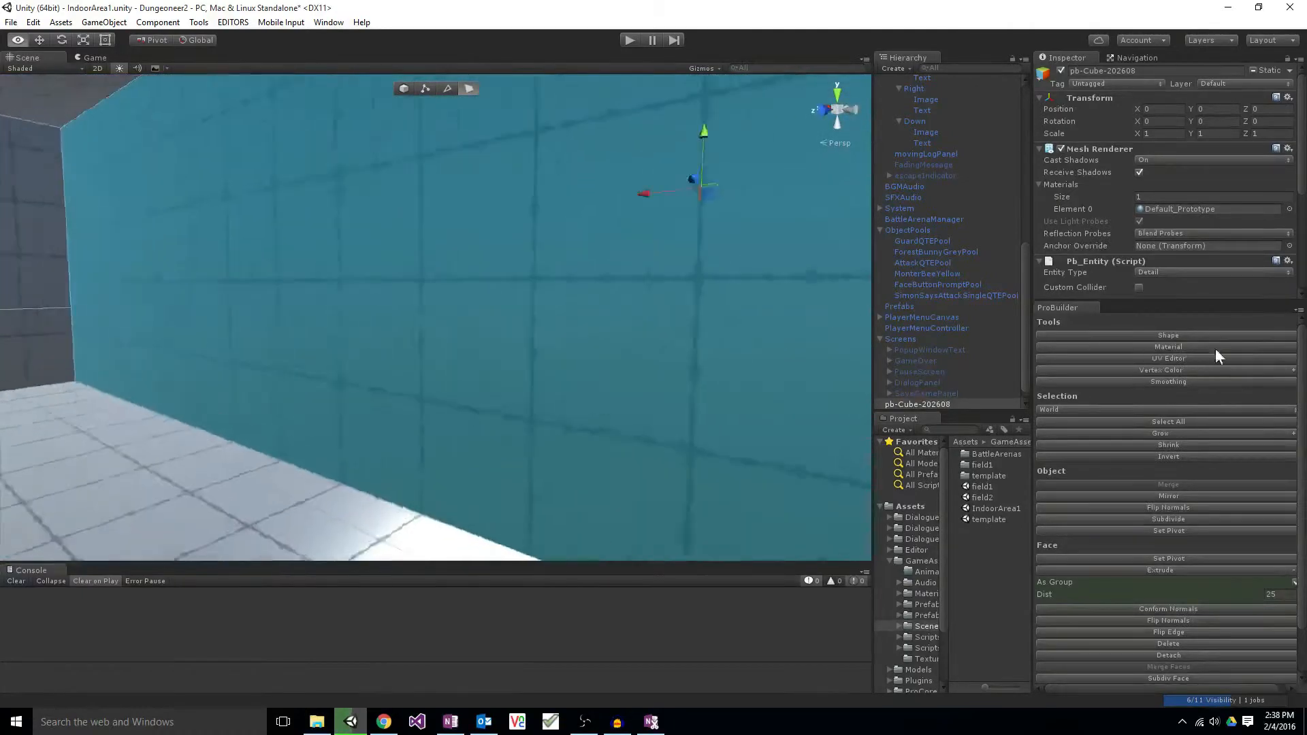
{"action": "right_click_drag", "start_coordinate": [436, 340], "coordinate": [550, 312]}
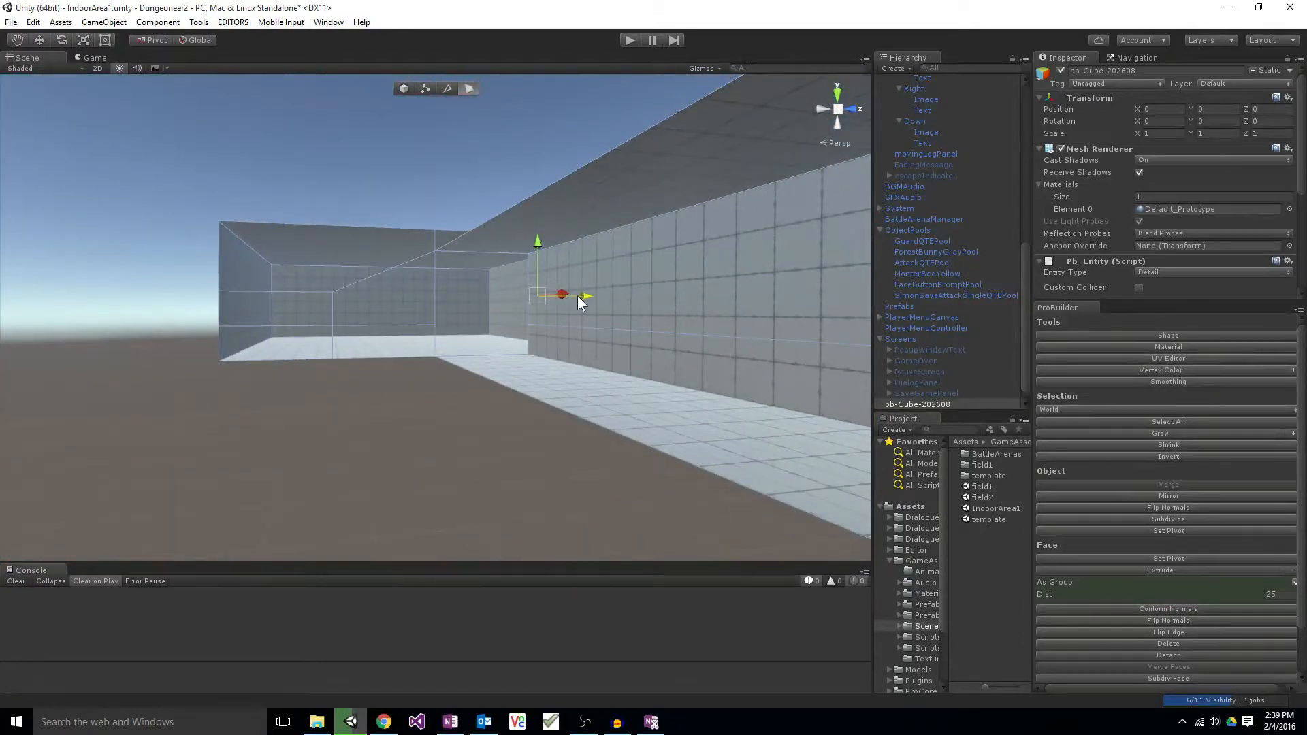
{"action": "left_click_drag", "start_coordinate": [579, 295], "coordinate": [561, 300]}
{"action": "right_click_drag", "start_coordinate": [526, 302], "coordinate": [789, 197]}
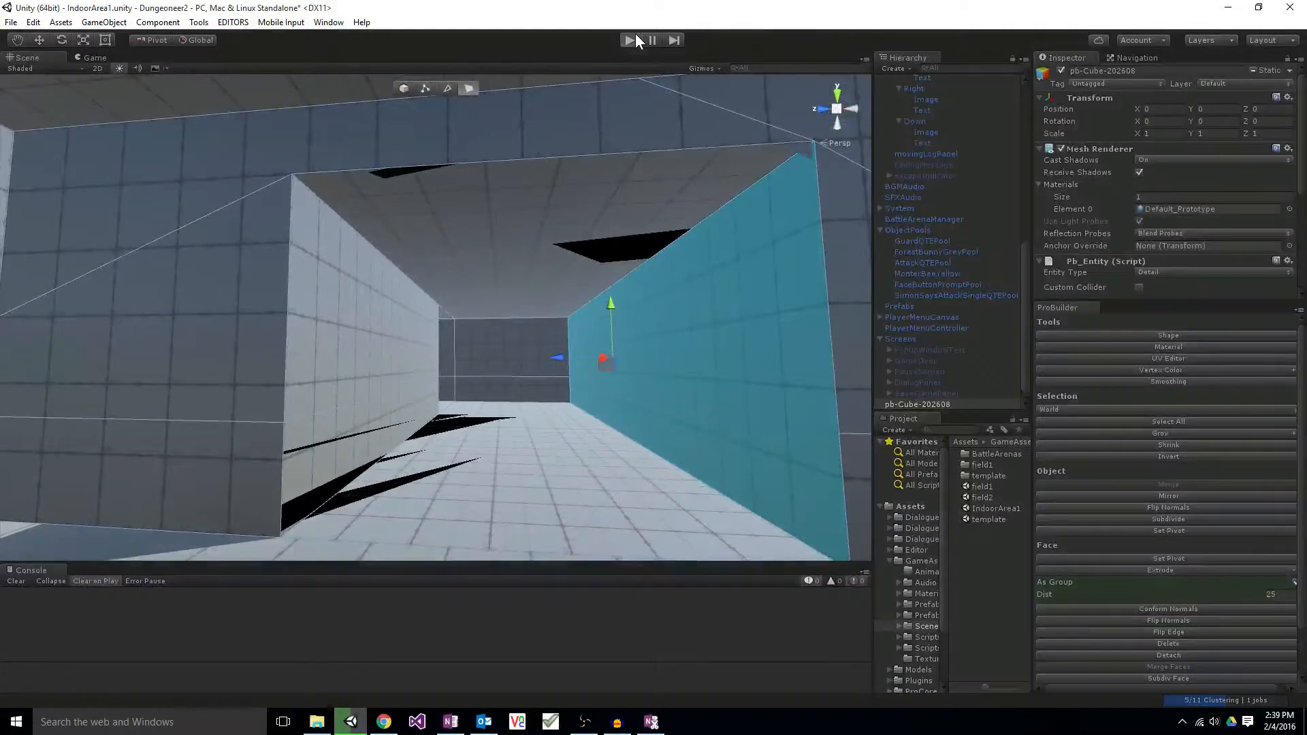
Step: Run the scene to test the taller corridor, stop it, and inspect the corridor's walls, ceiling, and room junction
{"action": "left_click", "coordinate": [634, 37]}
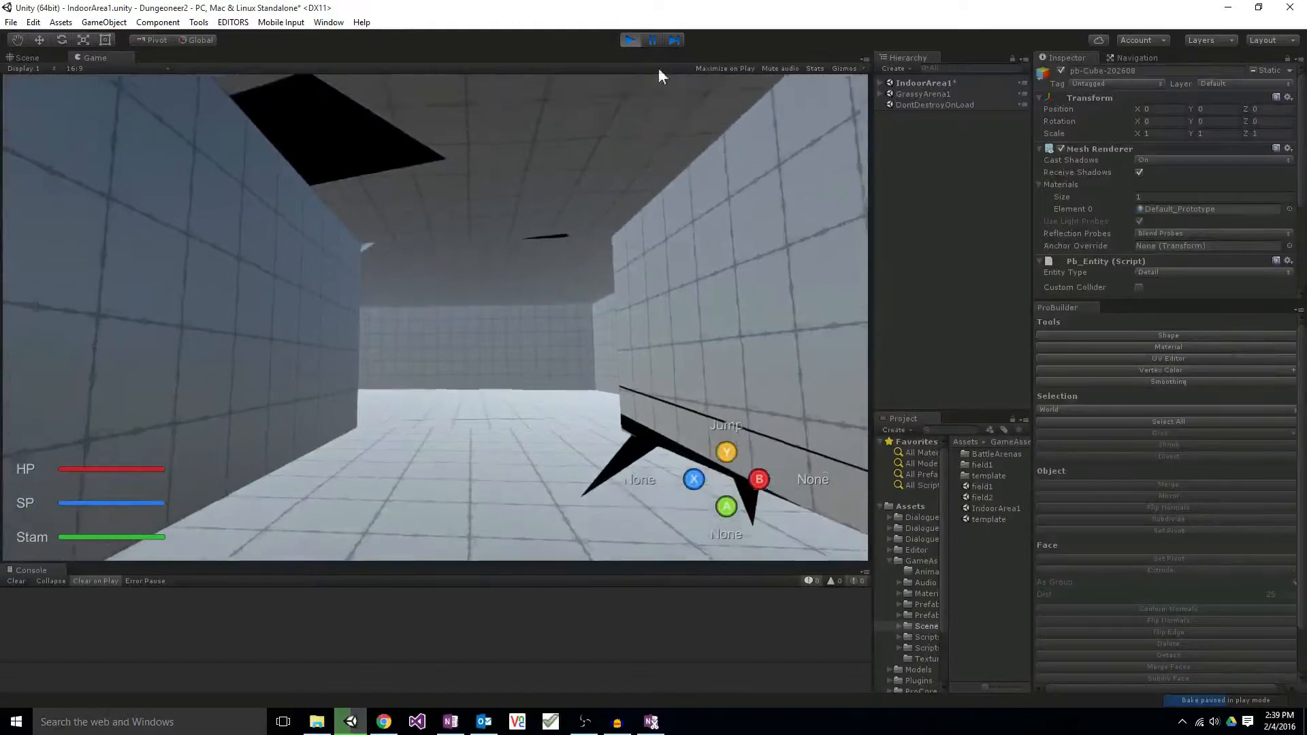
{"action": "left_click", "coordinate": [630, 39]}
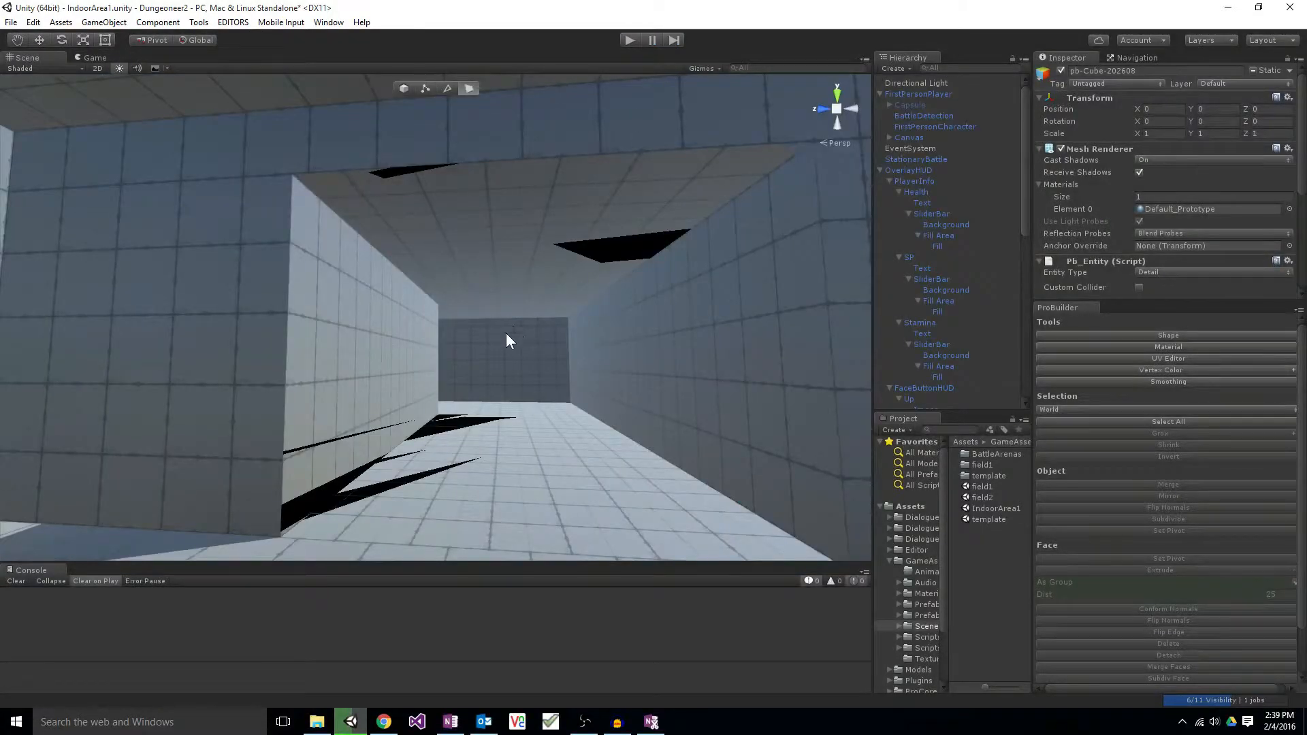
{"action": "right_click_drag", "start_coordinate": [532, 379], "coordinate": [663, 396]}
{"action": "right_click_drag", "start_coordinate": [560, 388], "coordinate": [464, 270]}
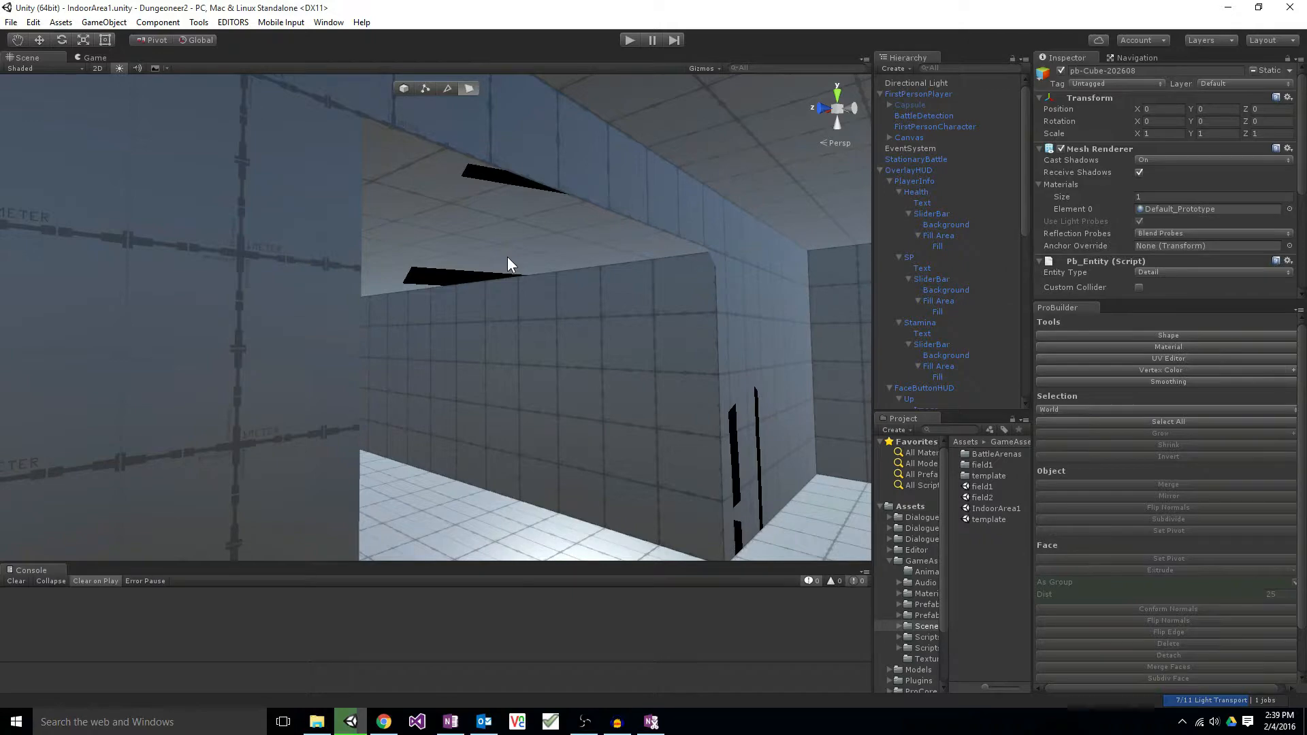
{"action": "right_click_drag", "start_coordinate": [534, 251], "coordinate": [366, 333]}
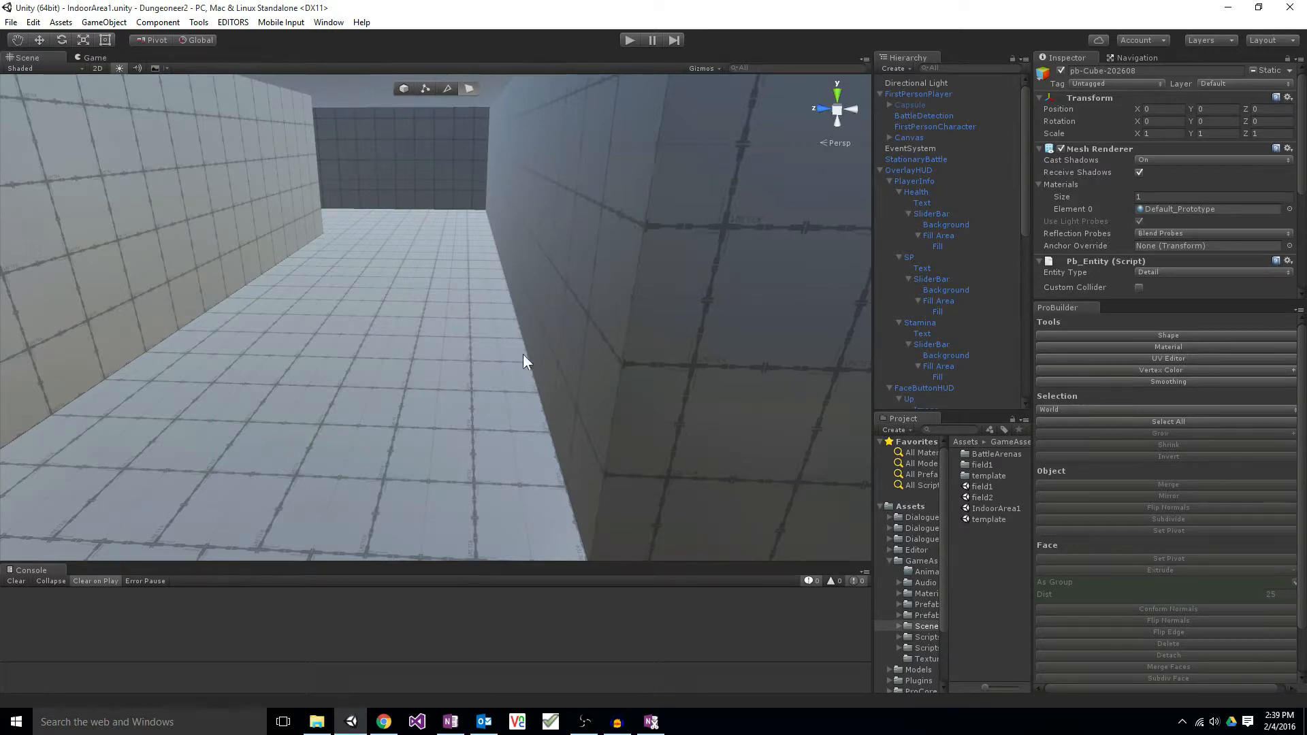
{"action": "right_click_drag", "start_coordinate": [540, 402], "coordinate": [684, 378]}
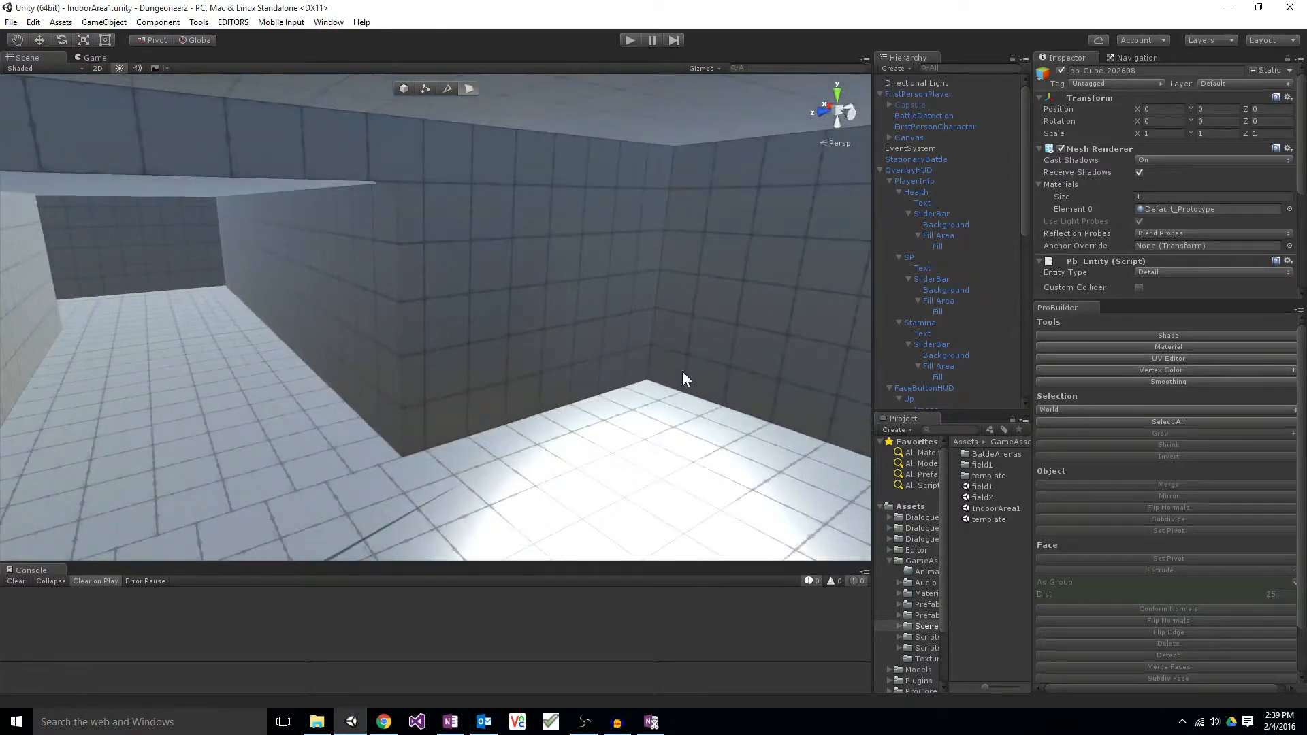
Step: Open the template scene, reopen IndoorArea1, and look around the room's interior
{"action": "double_click", "coordinate": [974, 523]}
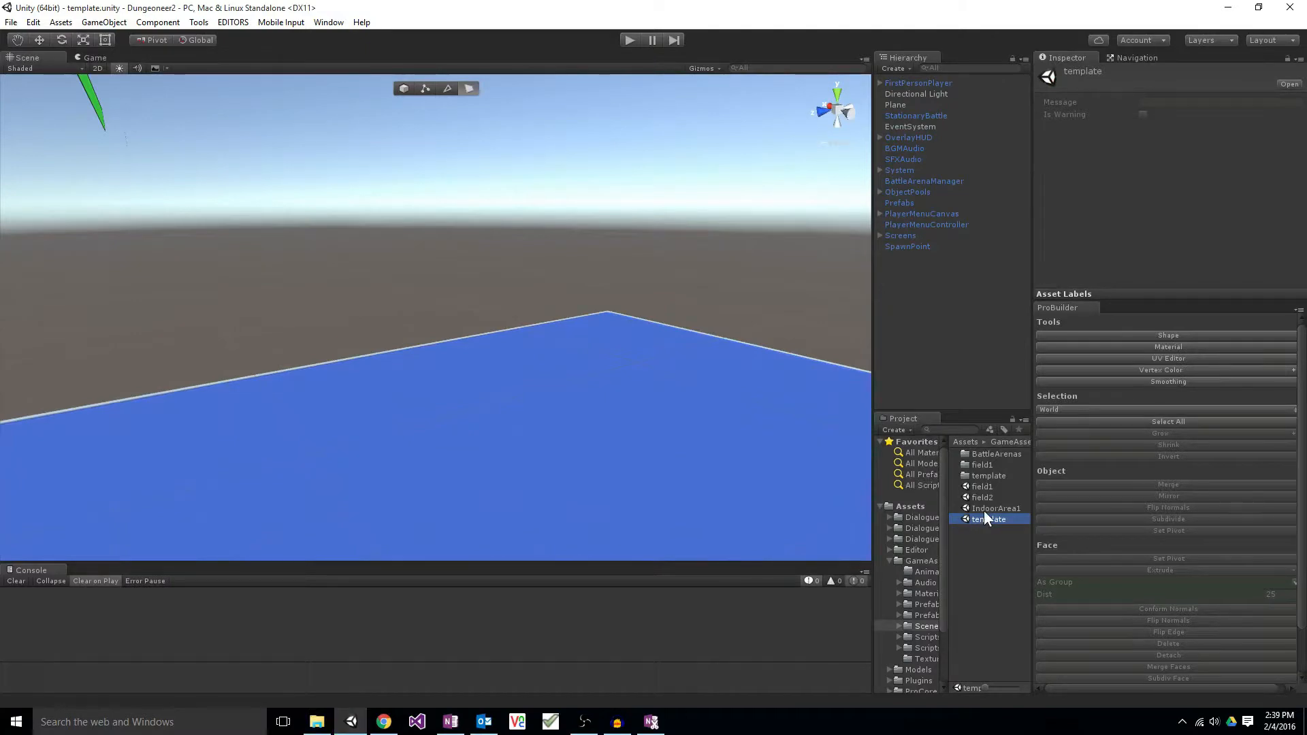
{"action": "double_click", "coordinate": [982, 511]}
{"action": "right_click_drag", "start_coordinate": [679, 418], "coordinate": [786, 309]}
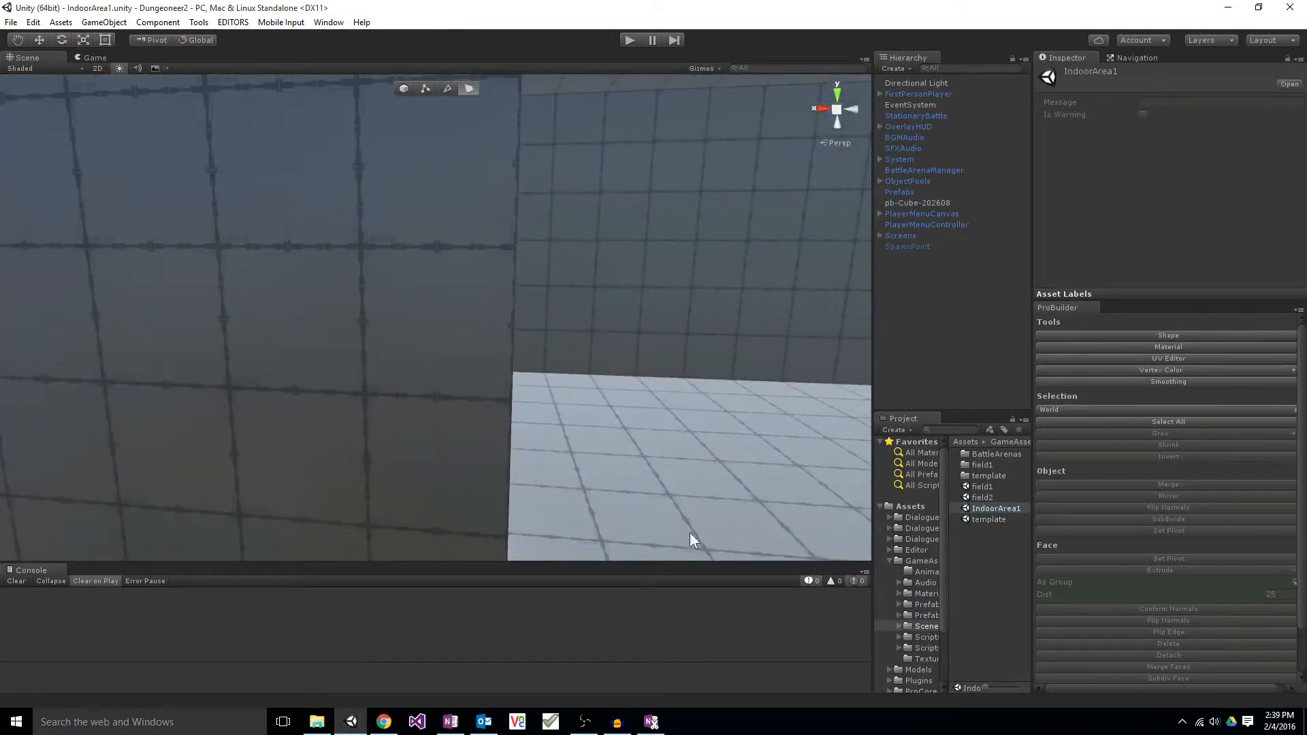
{"action": "right_click_drag", "start_coordinate": [431, 346], "coordinate": [709, 287]}
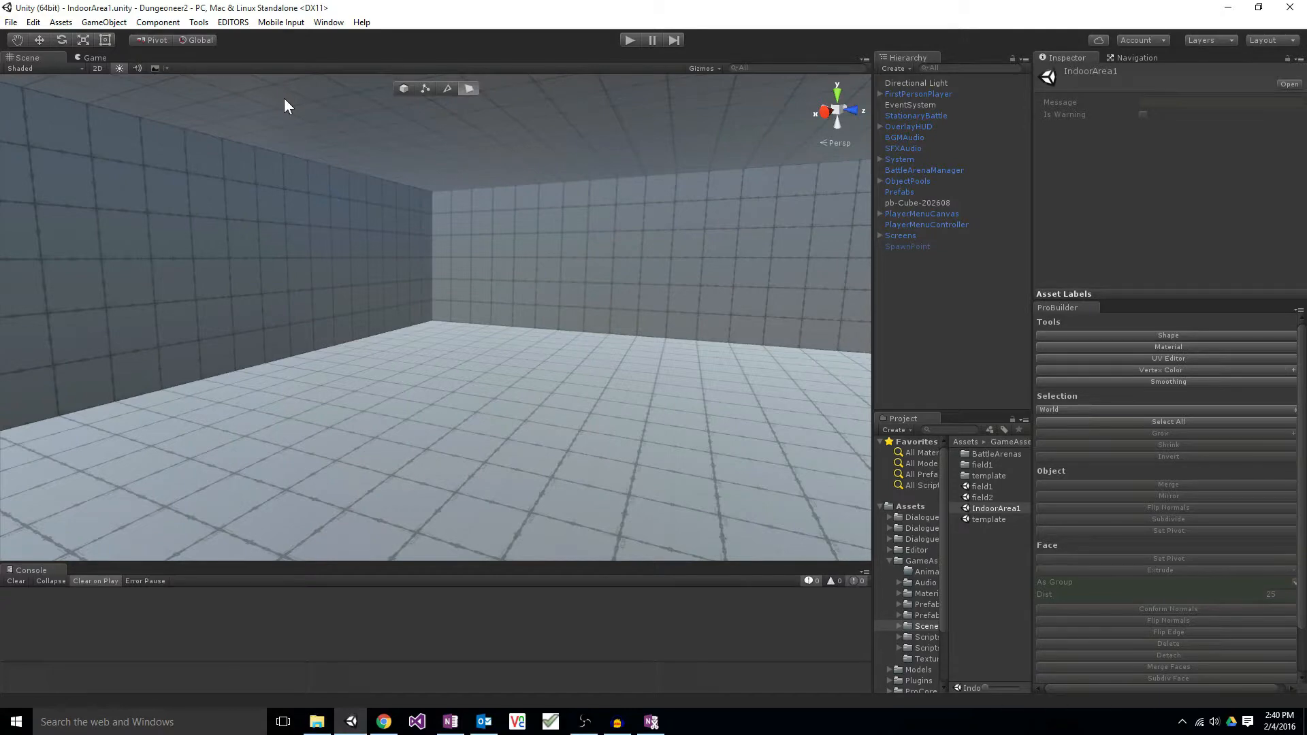
{"action": "right_click_drag", "start_coordinate": [470, 194], "coordinate": [373, 256]}
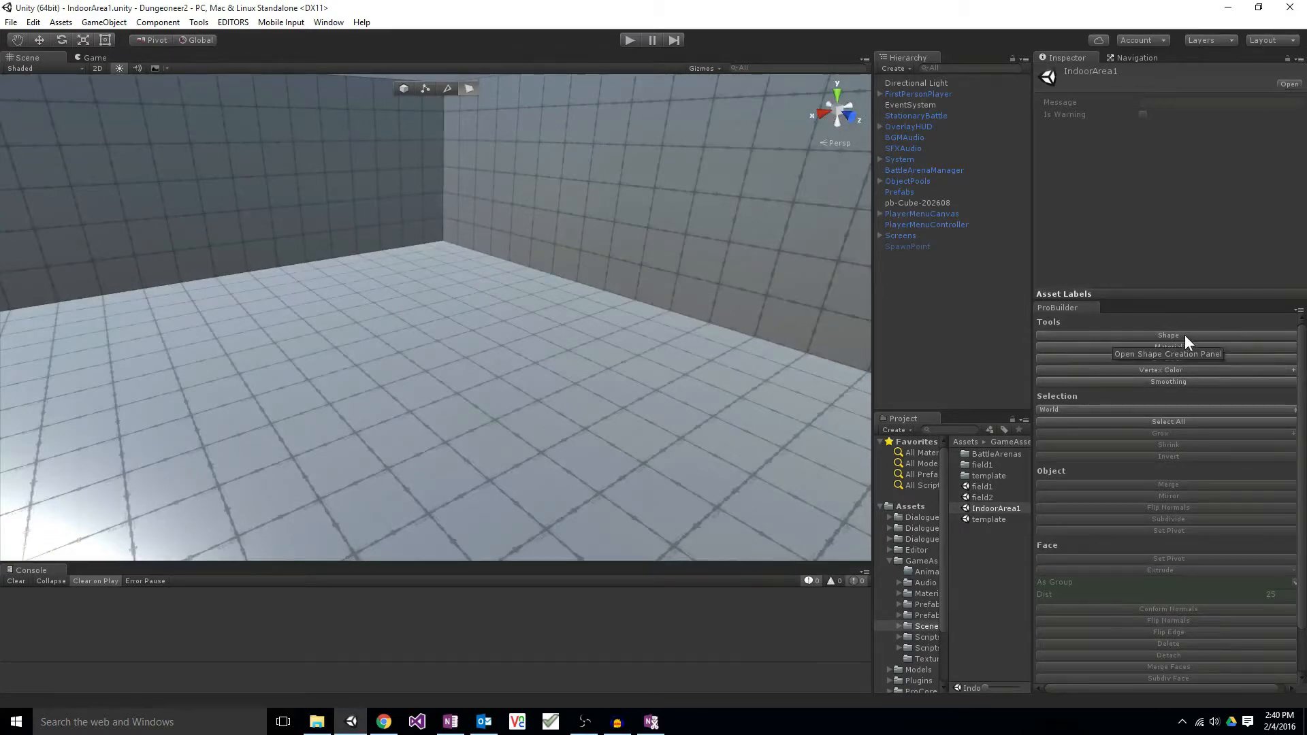
Step: Build four 1 × 1 × 1 ProBuilder cubes on the room's floor and close the Shape Tool
{"action": "left_click", "coordinate": [1184, 333]}
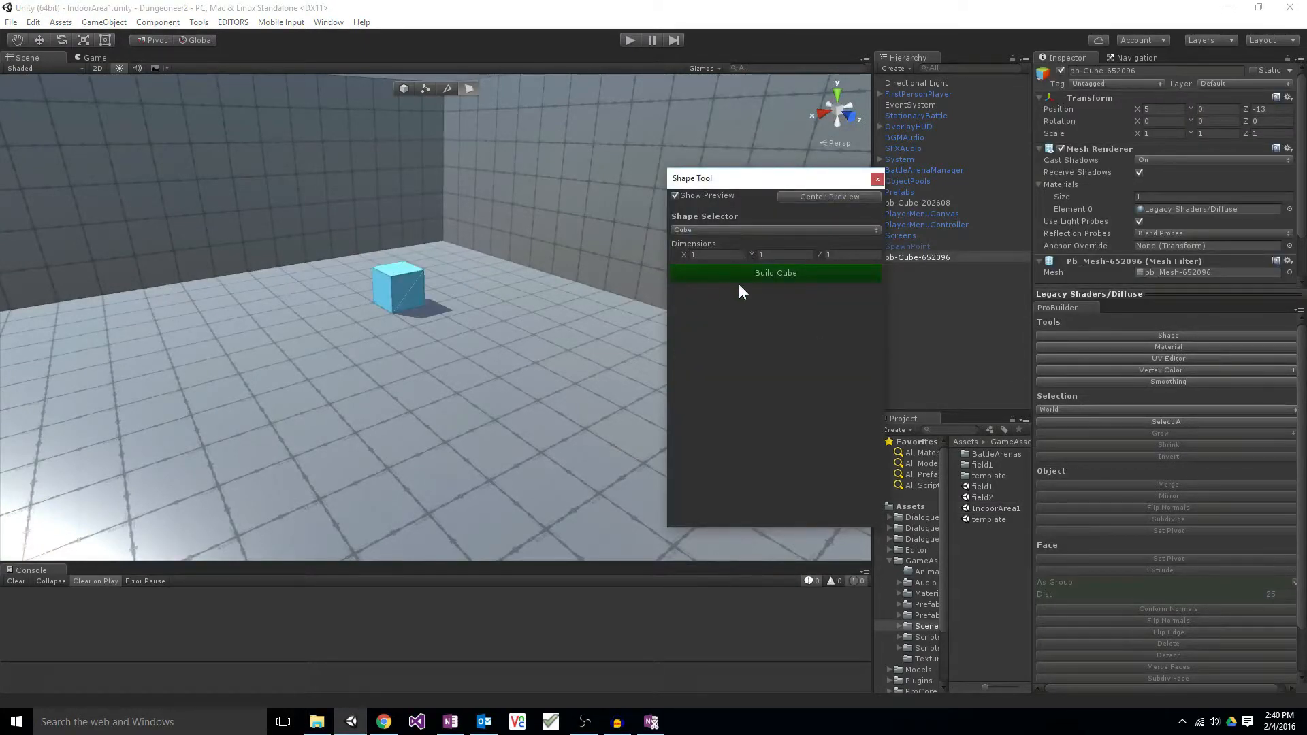
{"action": "left_click", "coordinate": [765, 272]}
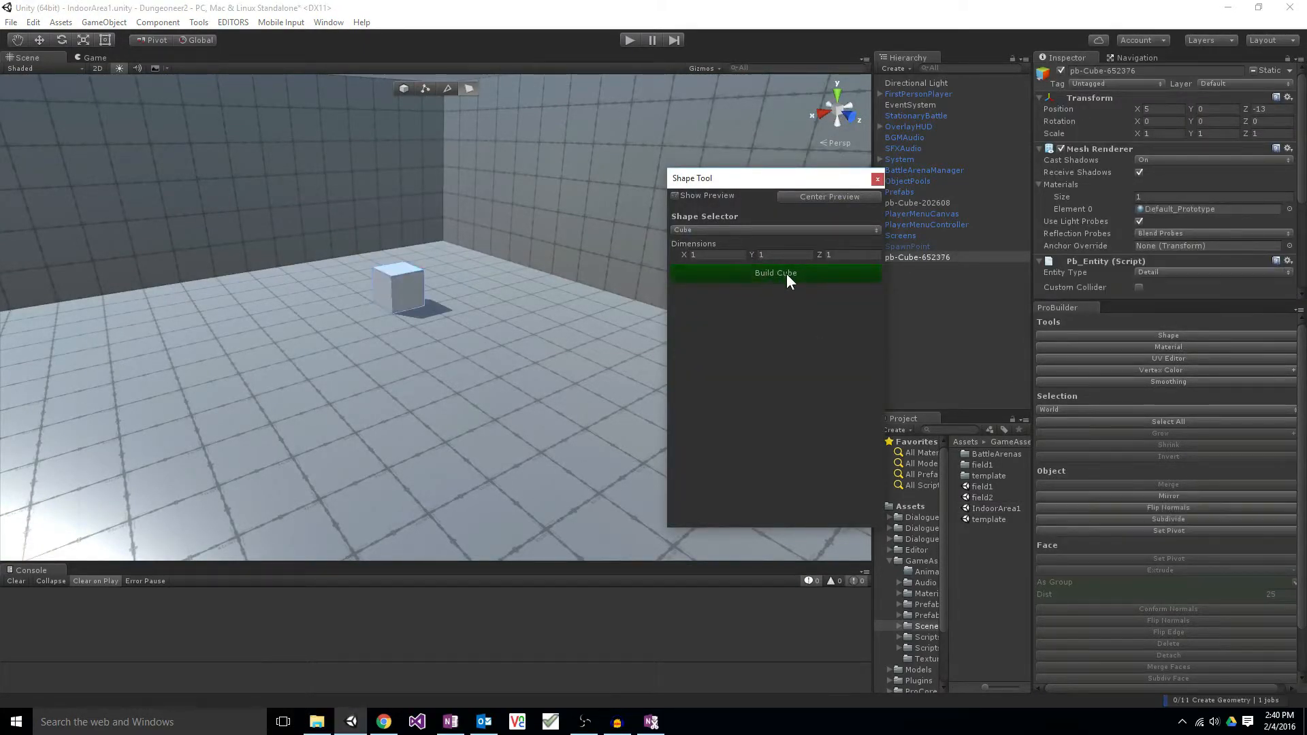
{"action": "left_click", "coordinate": [776, 272]}
{"action": "left_click", "coordinate": [776, 272]}
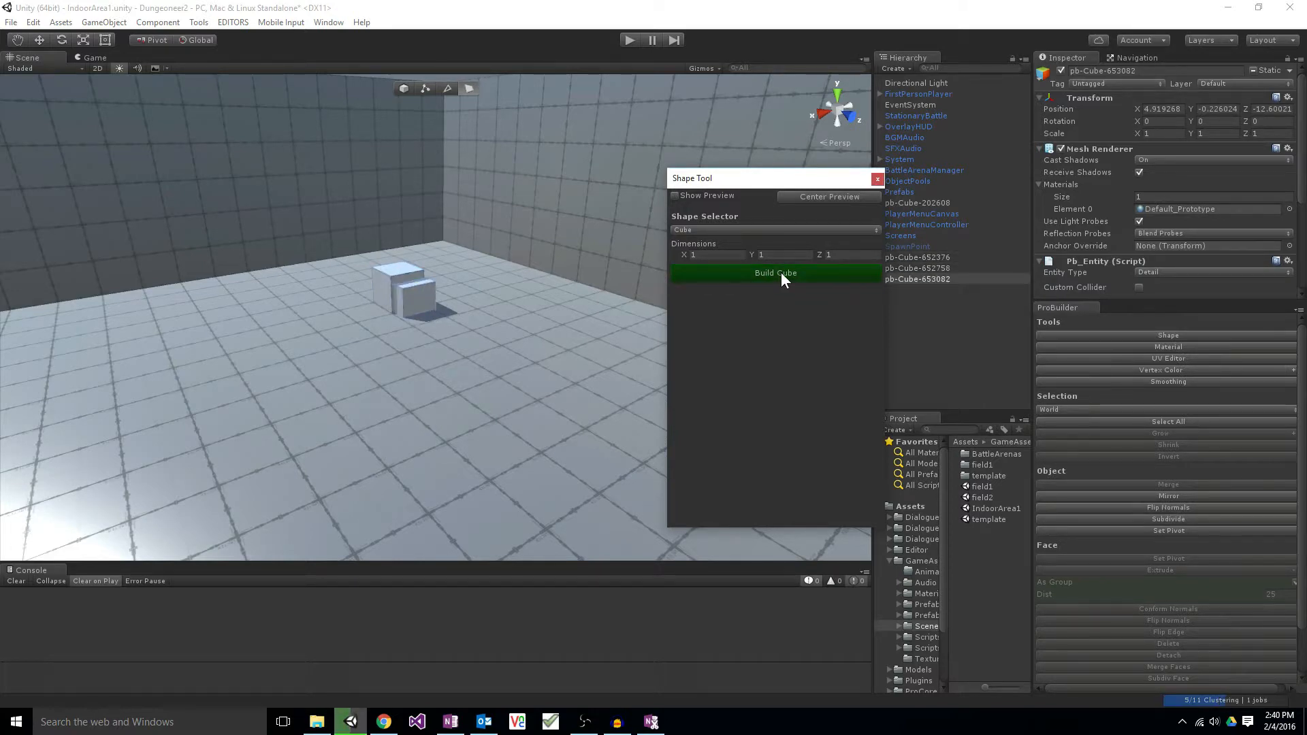
{"action": "left_click", "coordinate": [783, 272]}
{"action": "left_click", "coordinate": [877, 179]}
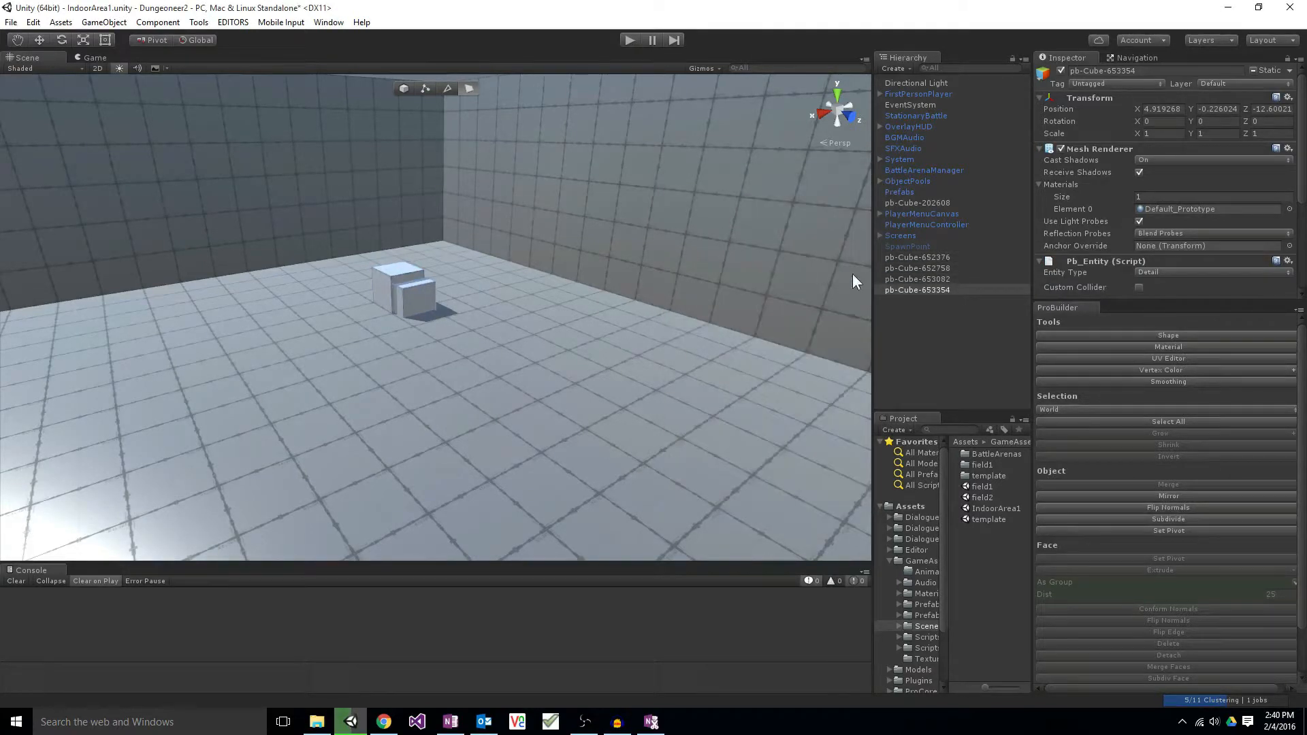
Step: Select the first cube, pb-Cube-652376, in object editing and move it along the Z axis to about -8.03
{"action": "double_click", "coordinate": [916, 257]}
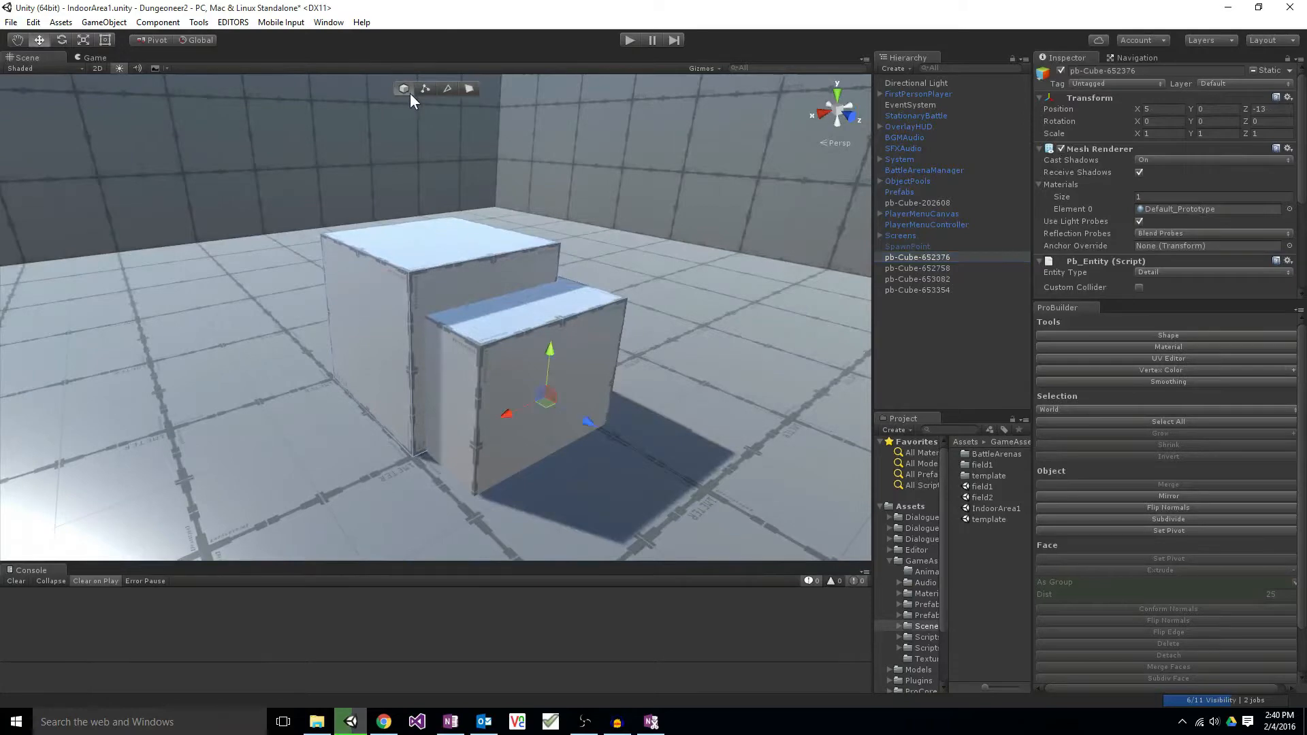
{"action": "scroll", "coordinate": [644, 299], "scroll_direction": "down", "scroll_amount": 8}
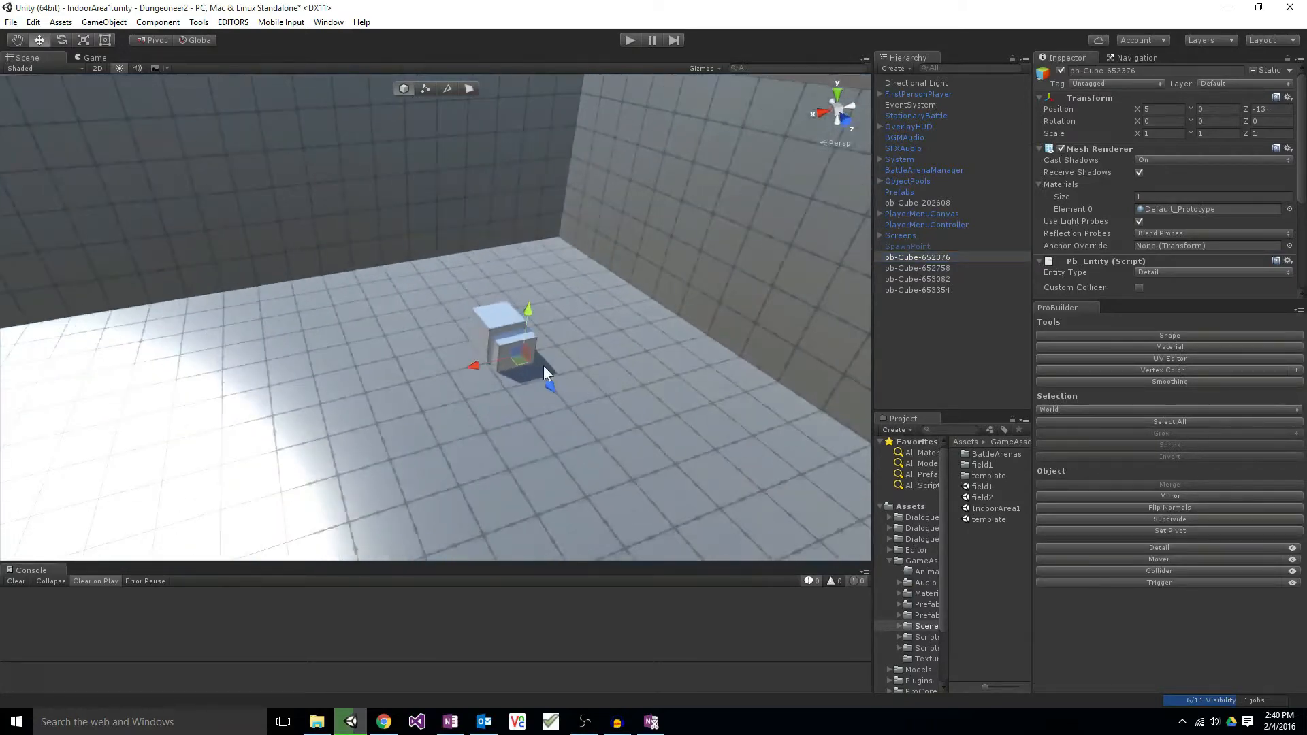
{"action": "left_click_drag", "start_coordinate": [623, 430], "coordinate": [684, 476]}
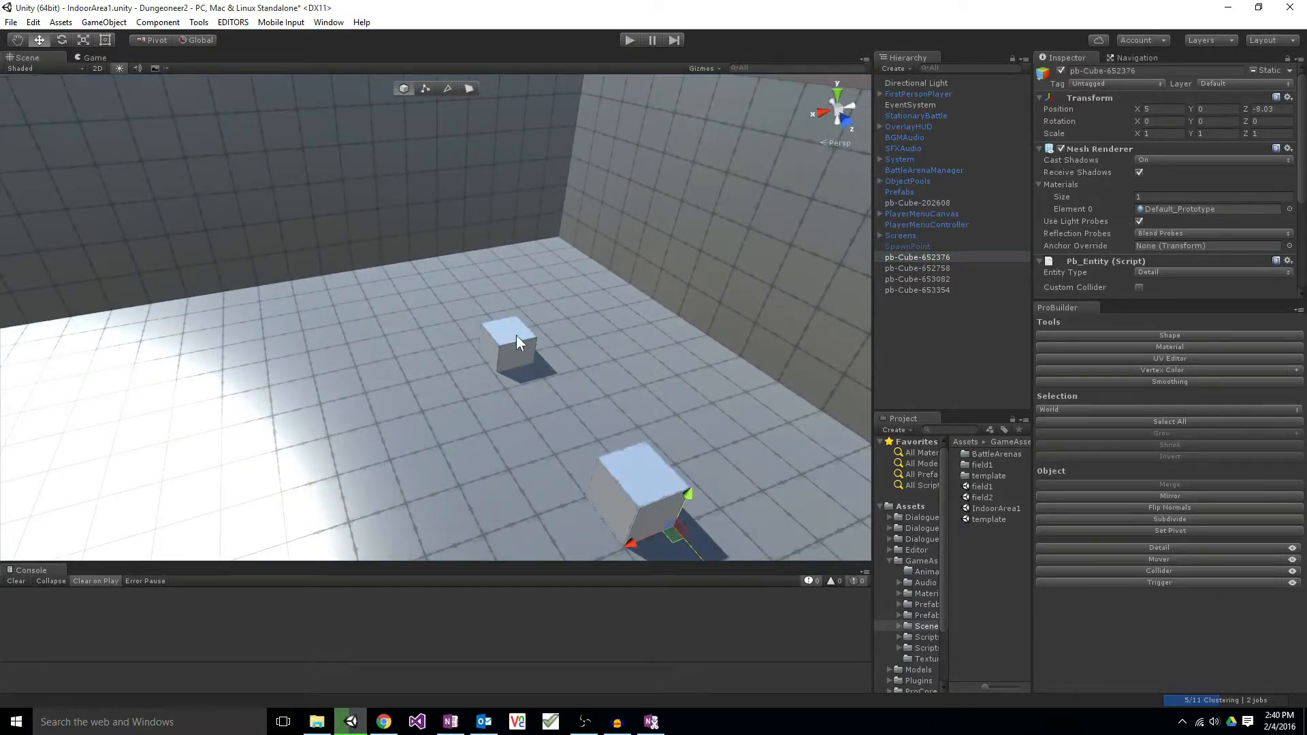
Step: Move pb-Cube-653354 away from the stacked cubes to about X 13.72, Y 0.87, Z -13.6
{"action": "left_click", "coordinate": [505, 347]}
{"action": "left_click", "coordinate": [504, 349]}
{"action": "left_click_drag", "start_coordinate": [539, 319], "coordinate": [561, 267]}
{"action": "right_click_drag", "start_coordinate": [503, 329], "coordinate": [491, 326]}
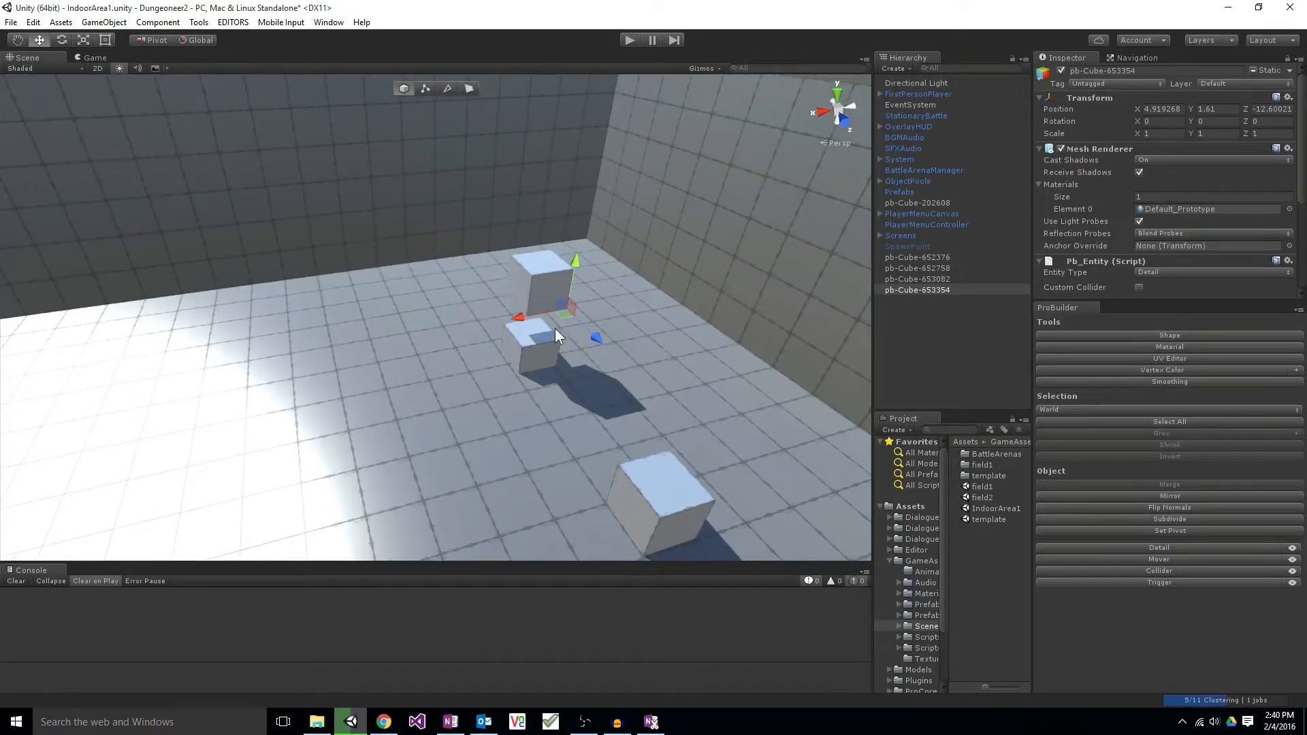
{"action": "key", "text": "v"}
{"action": "left_click_drag", "start_coordinate": [526, 313], "coordinate": [265, 336]}
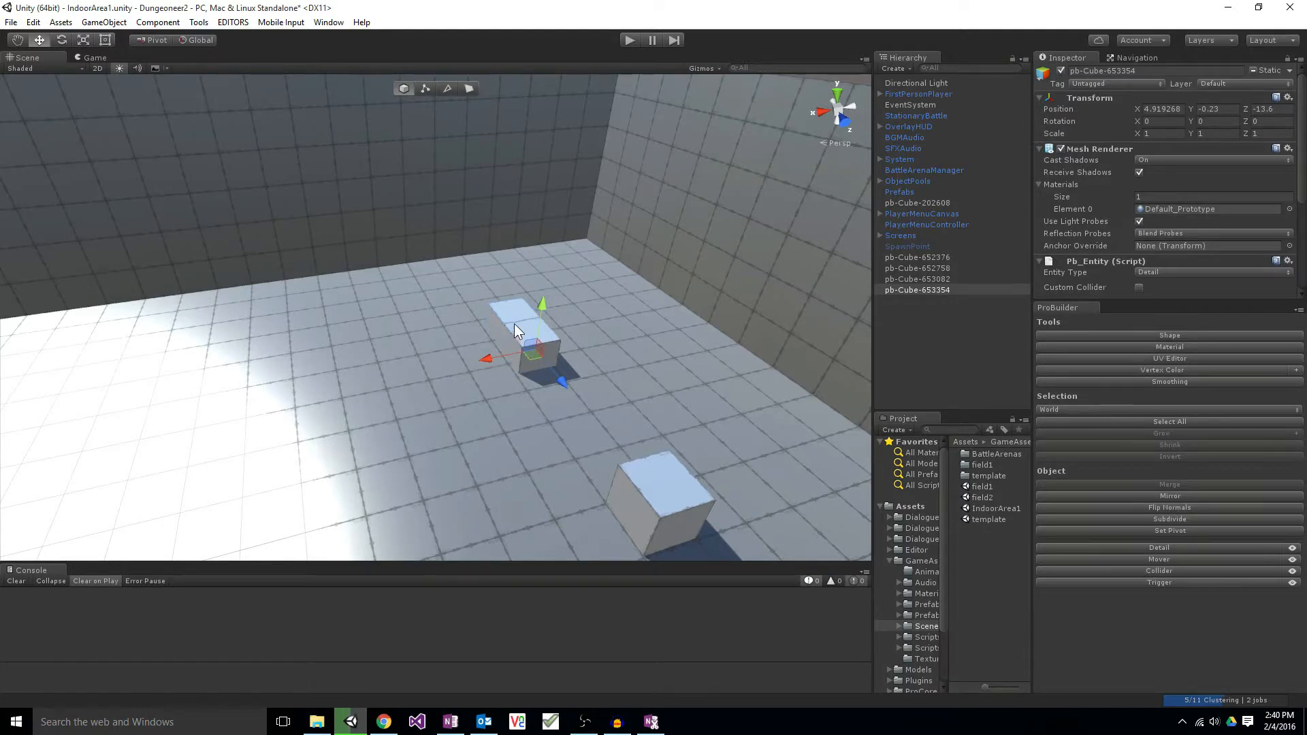
{"action": "left_click_drag", "start_coordinate": [496, 321], "coordinate": [75, 391]}
Step: Move pb-Cube-653082 up and across the room to about X 14.08, Y 1.99, Z -3.75
{"action": "left_click", "coordinate": [550, 349]}
{"action": "left_click_drag", "start_coordinate": [557, 332], "coordinate": [571, 266]}
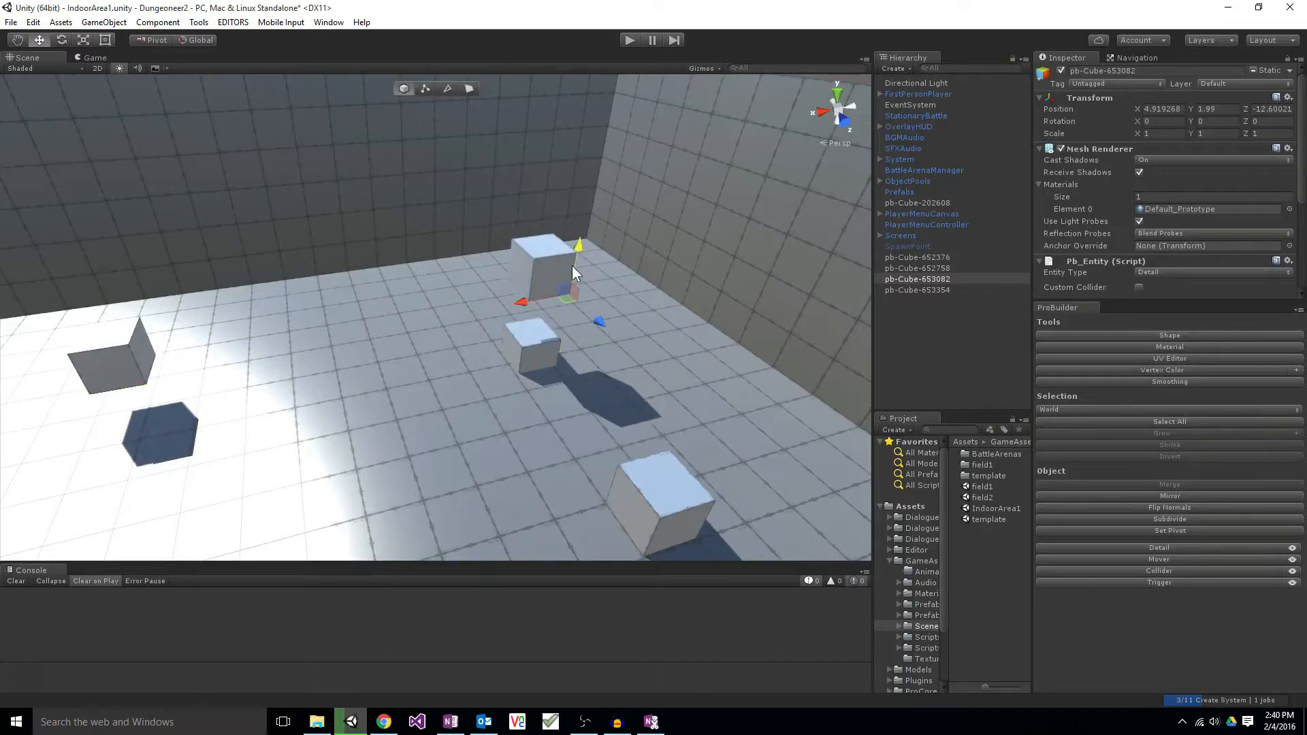
{"action": "left_click_drag", "start_coordinate": [514, 303], "coordinate": [42, 327]}
{"action": "mouse_move", "coordinate": [42, 327]}
{"action": "right_mouse_down"}
{"action": "mouse_move", "coordinate": [6, 334]}
{"action": "mouse_move", "coordinate": [48, 320]}
{"action": "right_mouse_up"}
{"action": "left_click_drag", "start_coordinate": [326, 285], "coordinate": [3, 295]}
{"action": "right_click_drag", "start_coordinate": [456, 401], "coordinate": [1149, 443]}
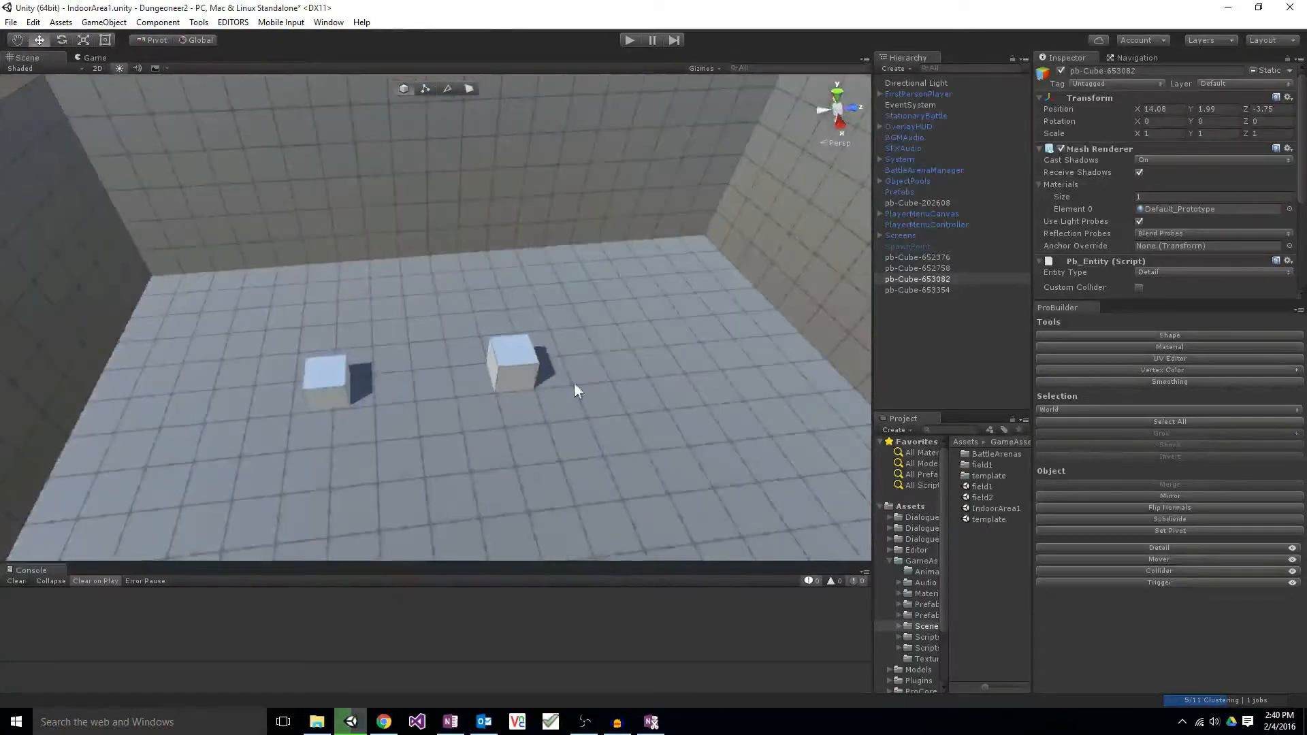
Step: Move pb-Cube-652376 along the Z axis to about -4.66
{"action": "left_click", "coordinate": [511, 357]}
{"action": "left_click_drag", "start_coordinate": [552, 349], "coordinate": [659, 353]}
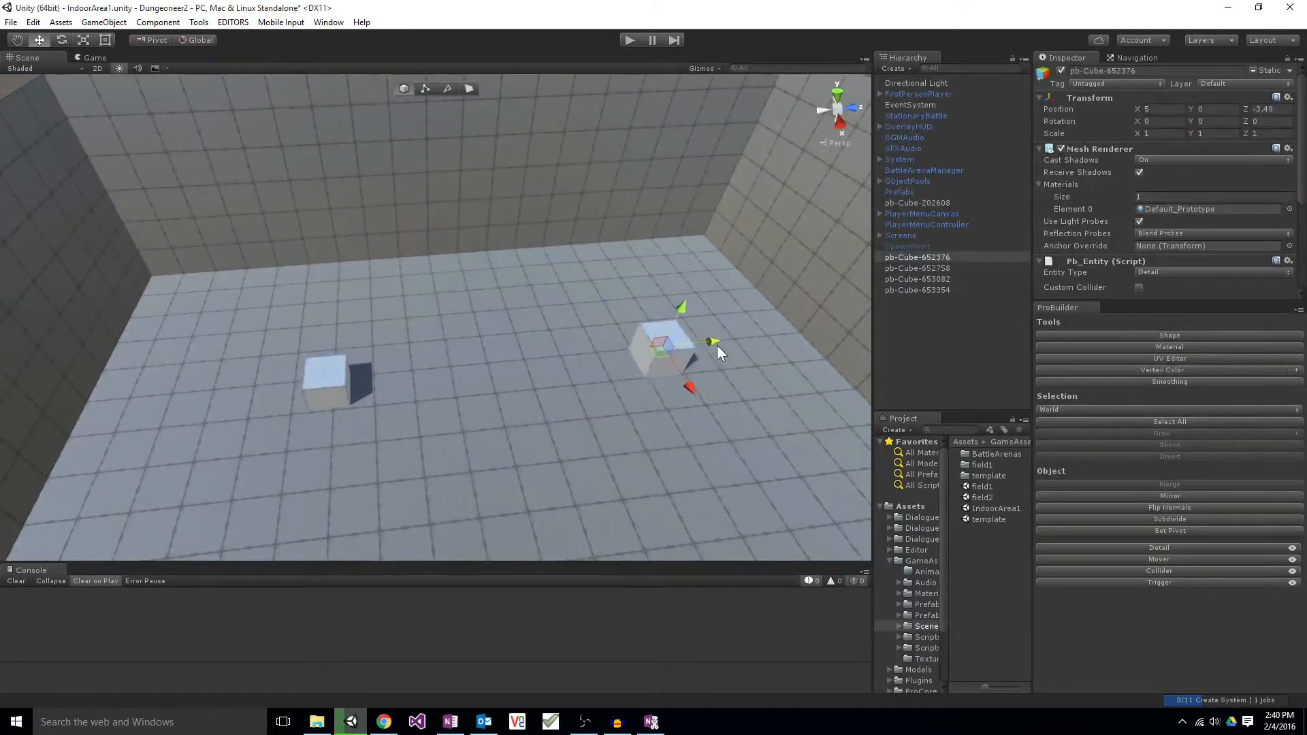
{"action": "right_click_drag", "start_coordinate": [549, 426], "coordinate": [710, 422]}
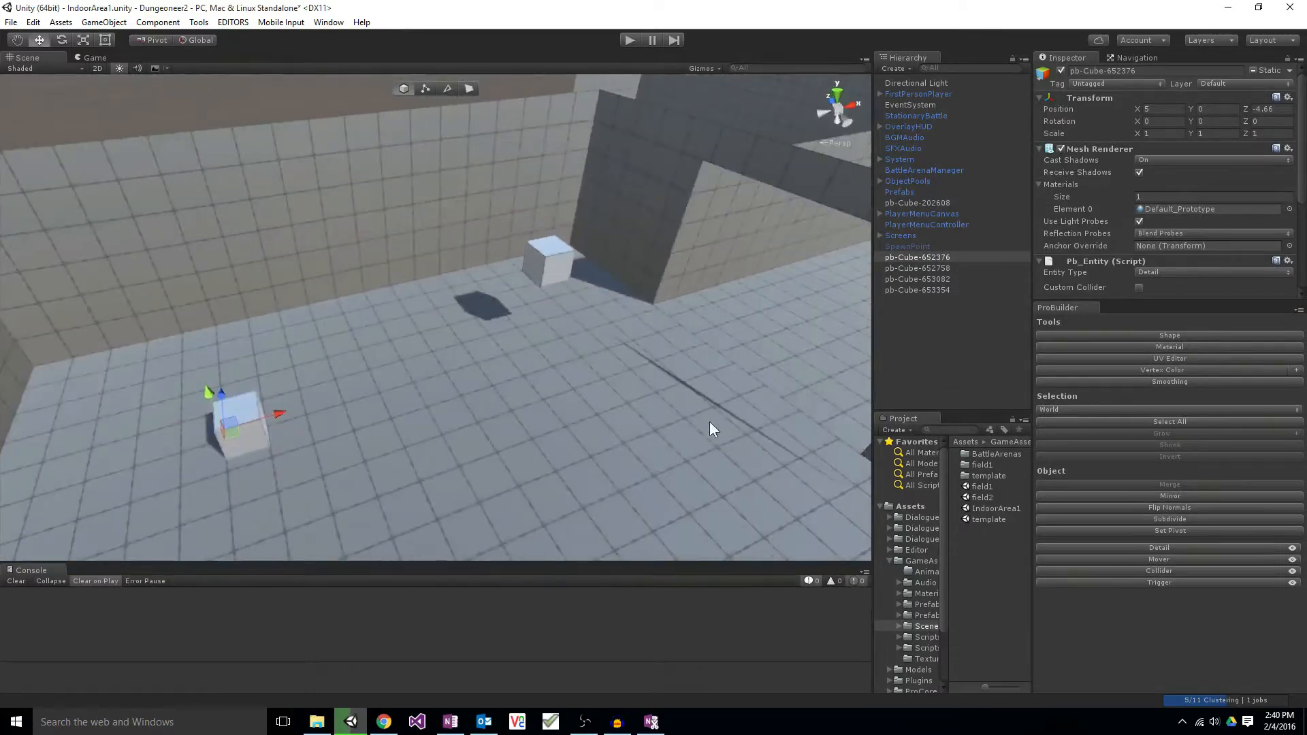
Step: Delete the three extra cubes from the room, keeping only pb-Cube-652376
{"action": "left_click", "coordinate": [571, 266]}
{"action": "right_click_drag", "start_coordinate": [570, 265], "coordinate": [724, 325]}
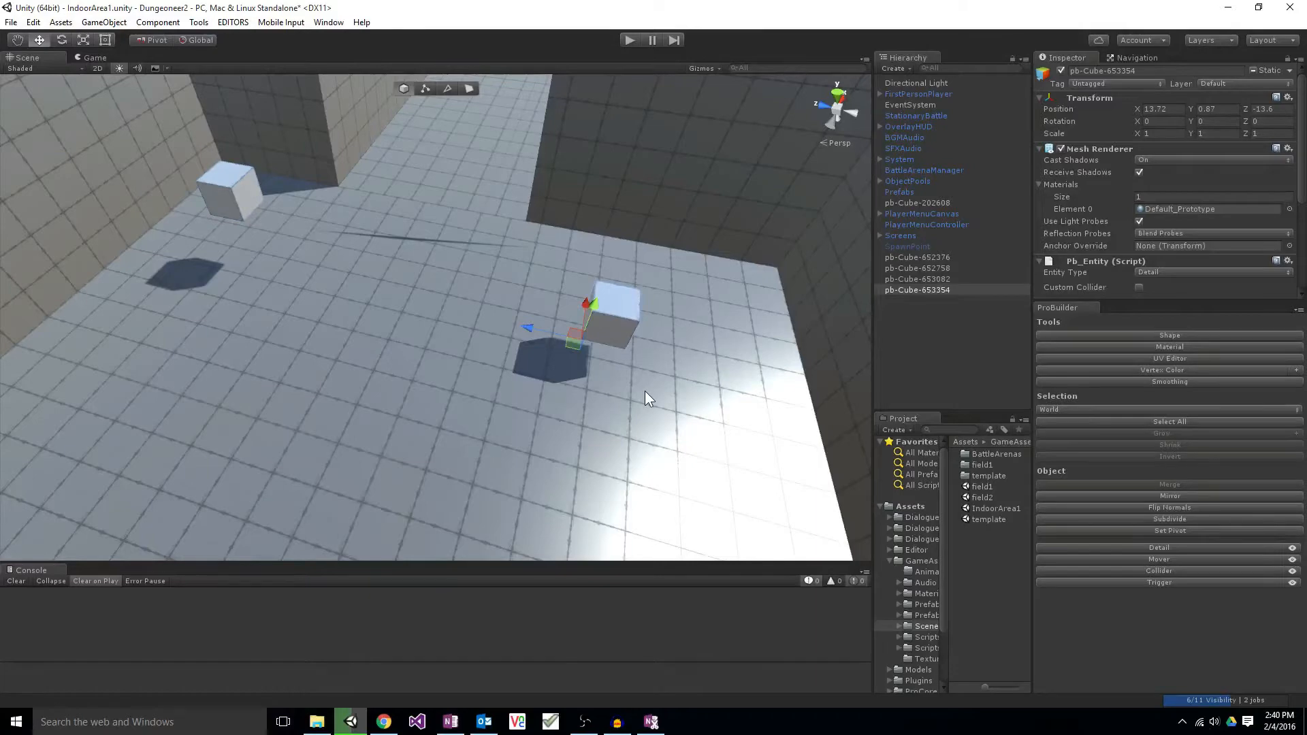
{"action": "key", "text": "Delete"}
{"action": "left_click", "coordinate": [232, 205]}
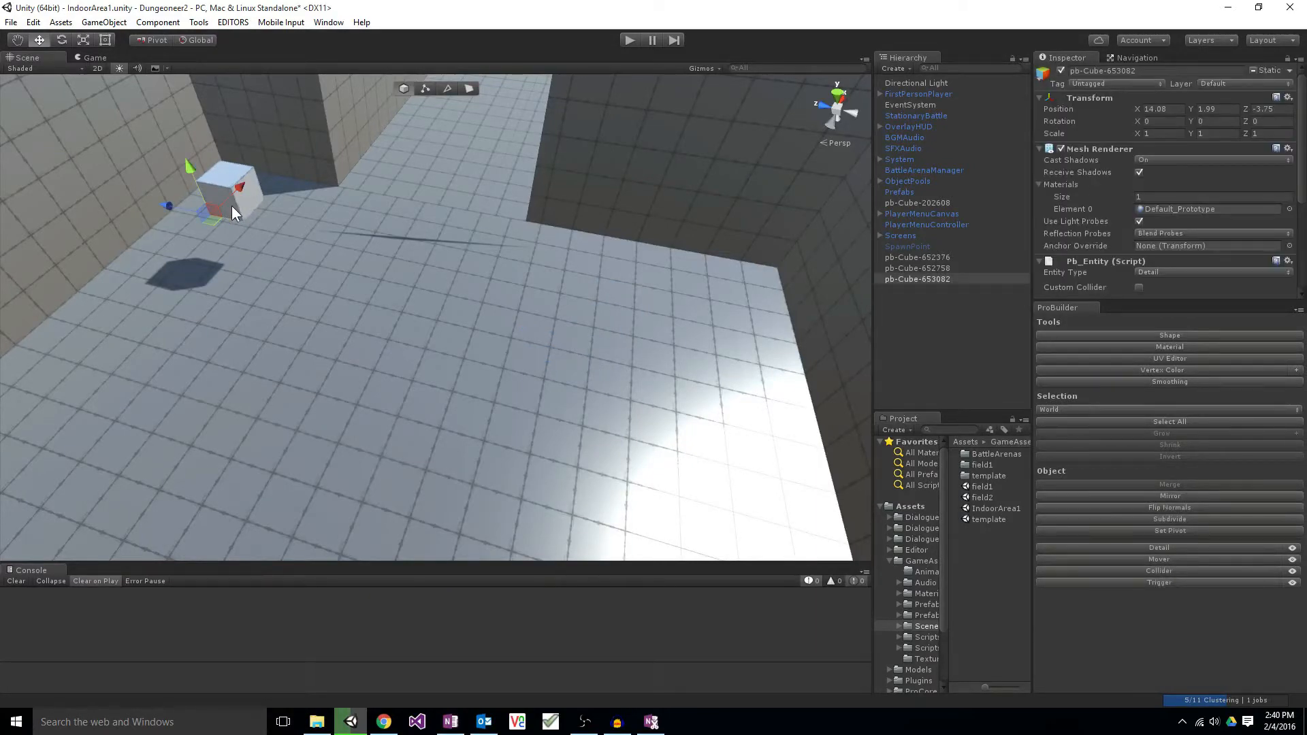
{"action": "key", "text": "Delete"}
{"action": "right_click_drag", "start_coordinate": [232, 205], "coordinate": [431, 261]}
{"action": "left_click", "coordinate": [495, 391]}
{"action": "key", "text": "Delete"}
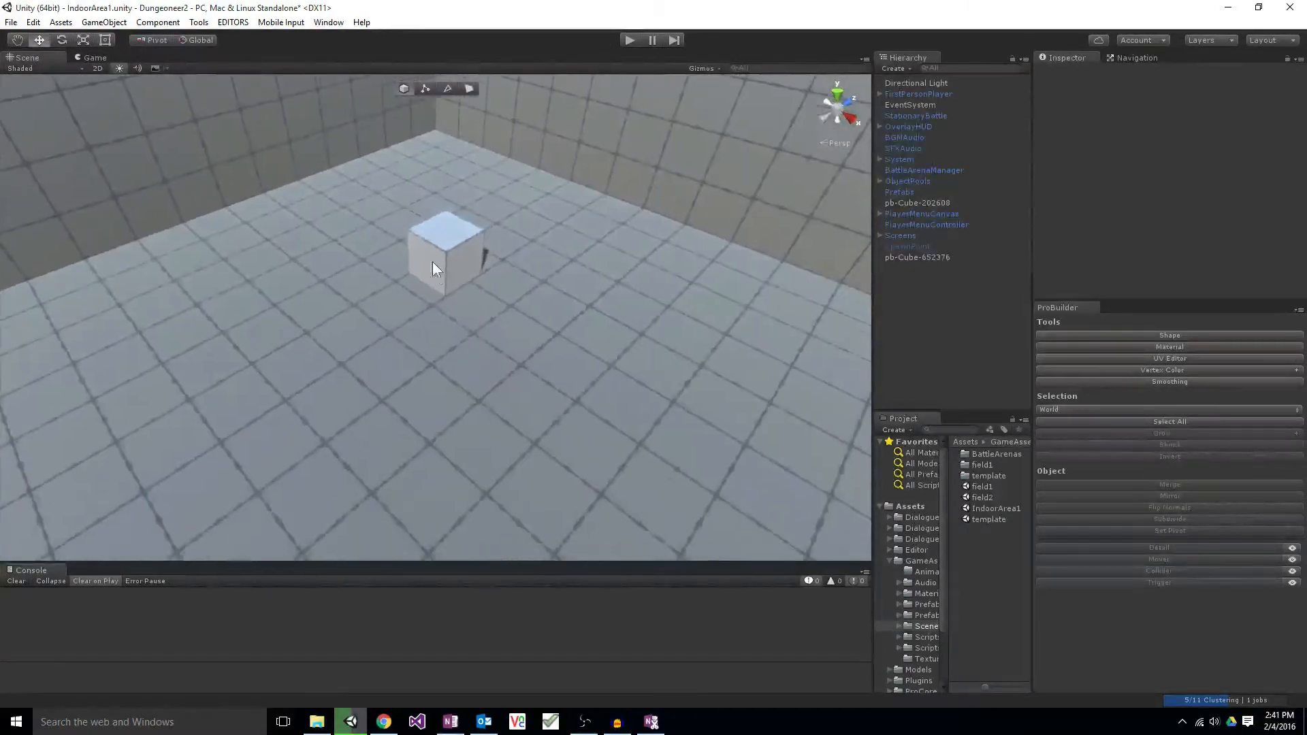
Step: Extrude the side faces of pb-Cube-652376 outward to form a block about two by two grid units wide
{"action": "left_click", "coordinate": [436, 272]}
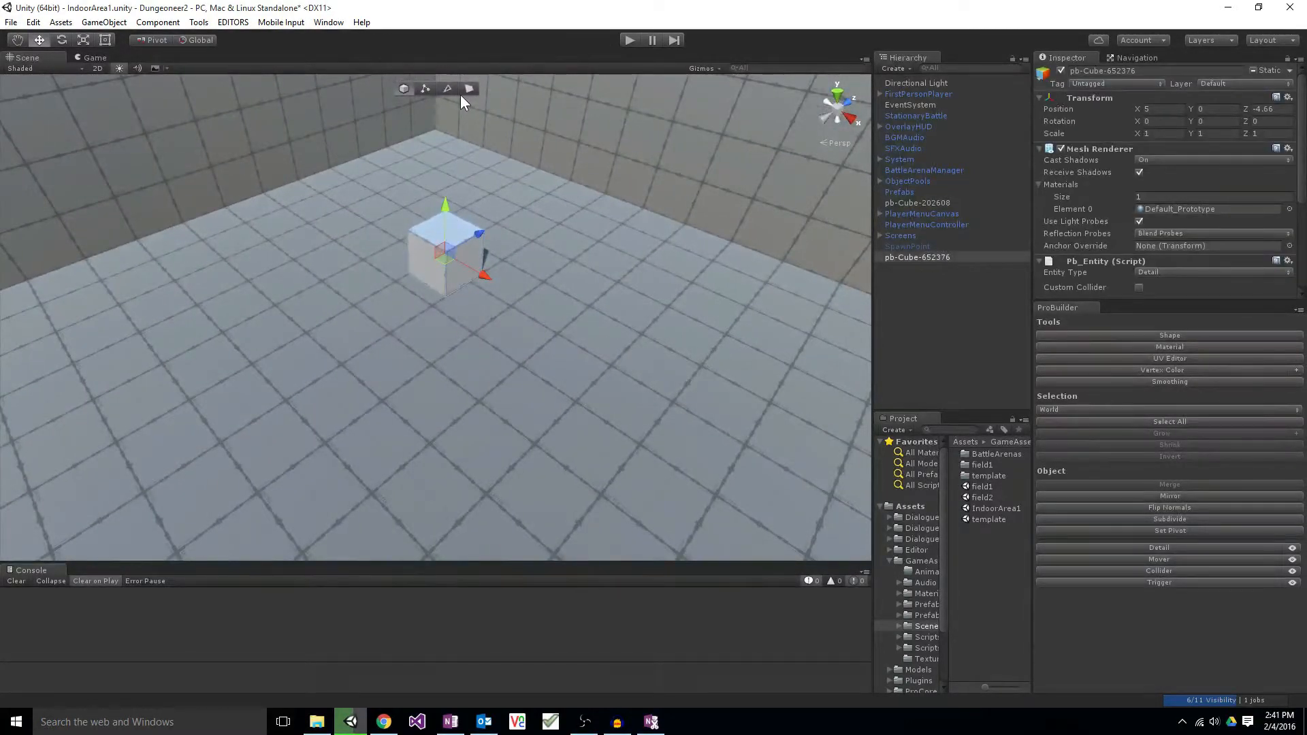
{"action": "left_click", "coordinate": [469, 88]}
{"action": "left_click", "coordinate": [426, 269]}
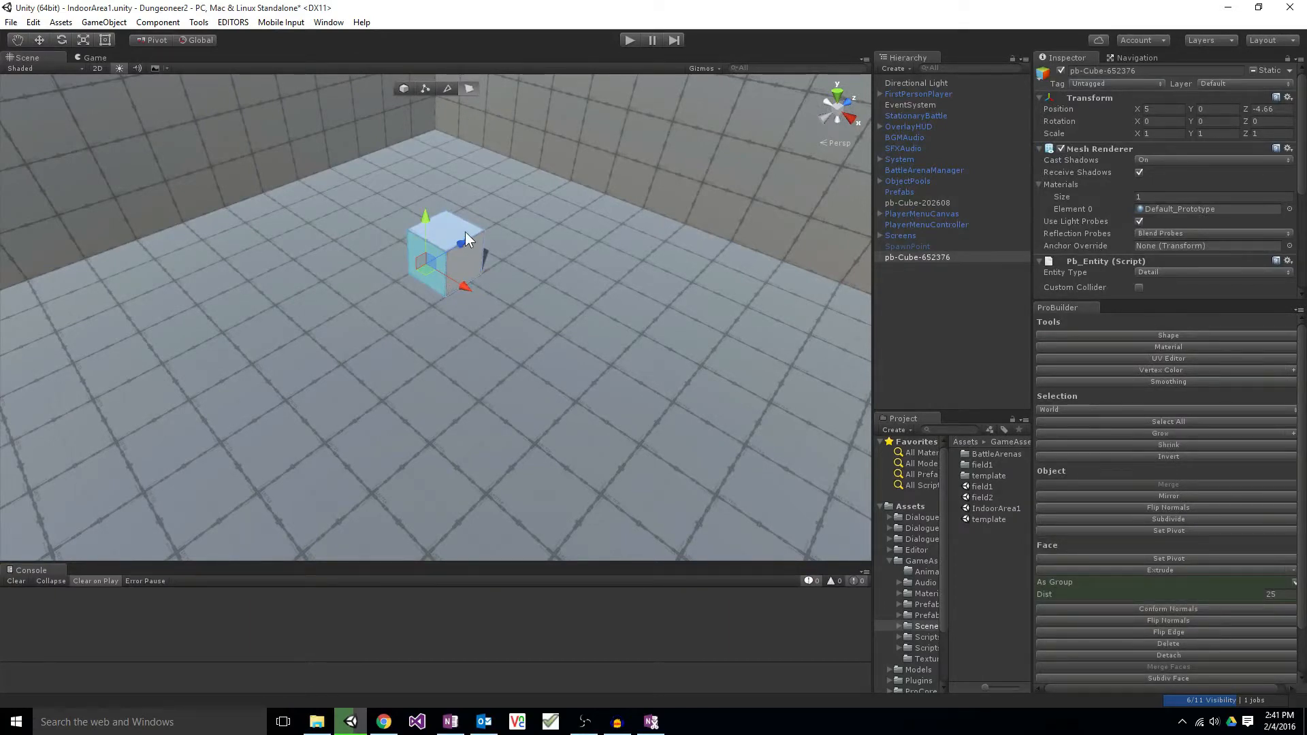
{"action": "left_click_drag", "start_coordinate": [461, 243], "coordinate": [441, 251], "text": "shift"}
{"action": "left_click", "coordinate": [438, 279]}
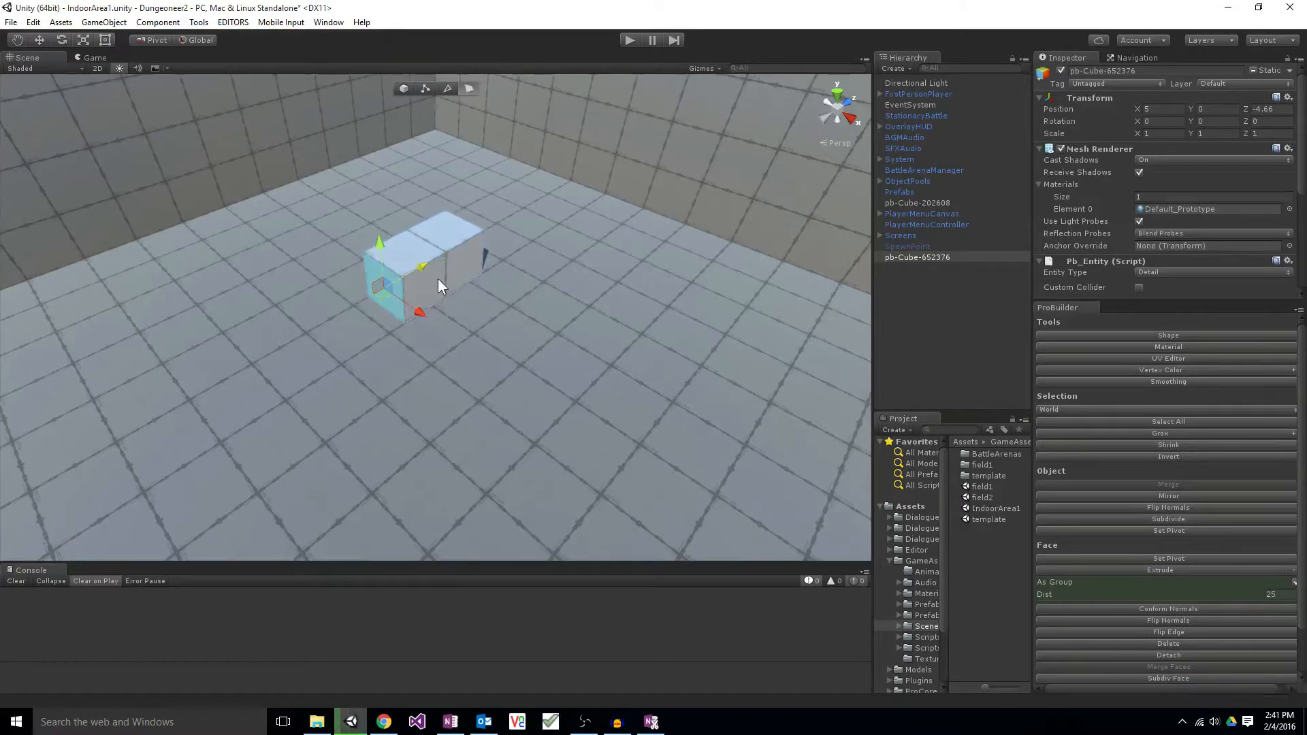
{"action": "left_click_drag", "start_coordinate": [500, 302], "coordinate": [530, 321], "text": "shift"}
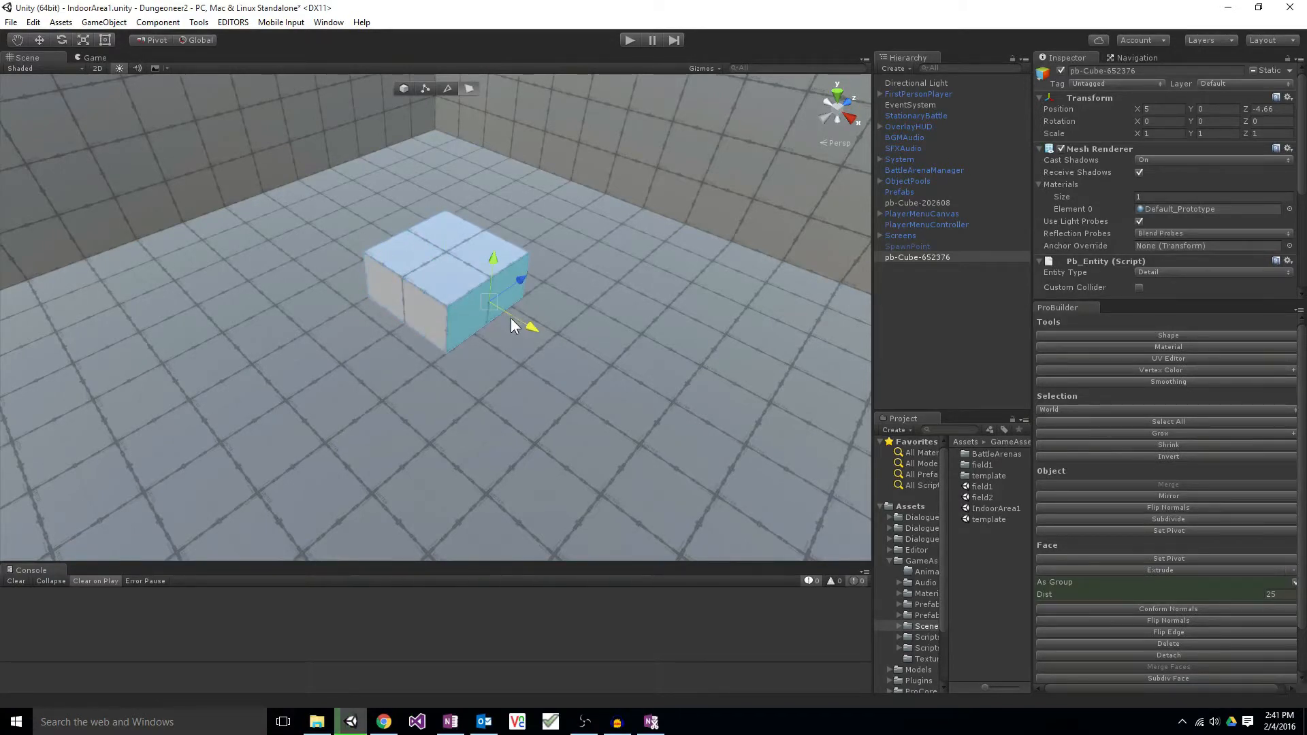
Step: Extrude the block's top faces upward and raise them further to form a tall pillar
{"action": "left_click", "coordinate": [448, 264]}
{"action": "left_click_drag", "start_coordinate": [446, 221], "coordinate": [474, 187], "text": "shift"}
{"action": "right_click_drag", "start_coordinate": [475, 188], "coordinate": [473, 190]}
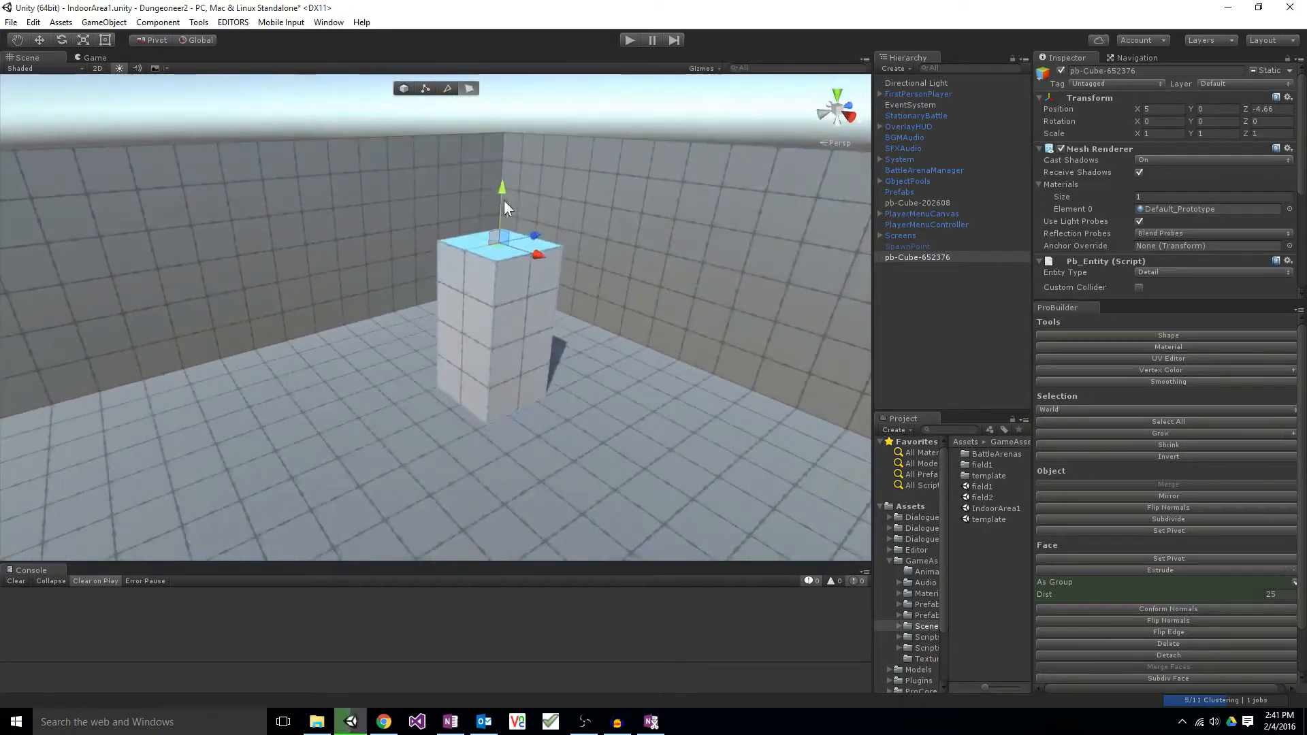
{"action": "left_click_drag", "start_coordinate": [501, 189], "coordinate": [507, 91]}
Step: Duplicate the pillar pb-Cube-652376, try moving along Z in face mode, and undo that move
{"action": "right_click_drag", "start_coordinate": [515, 242], "coordinate": [379, 241]}
{"action": "left_click", "coordinate": [509, 242]}
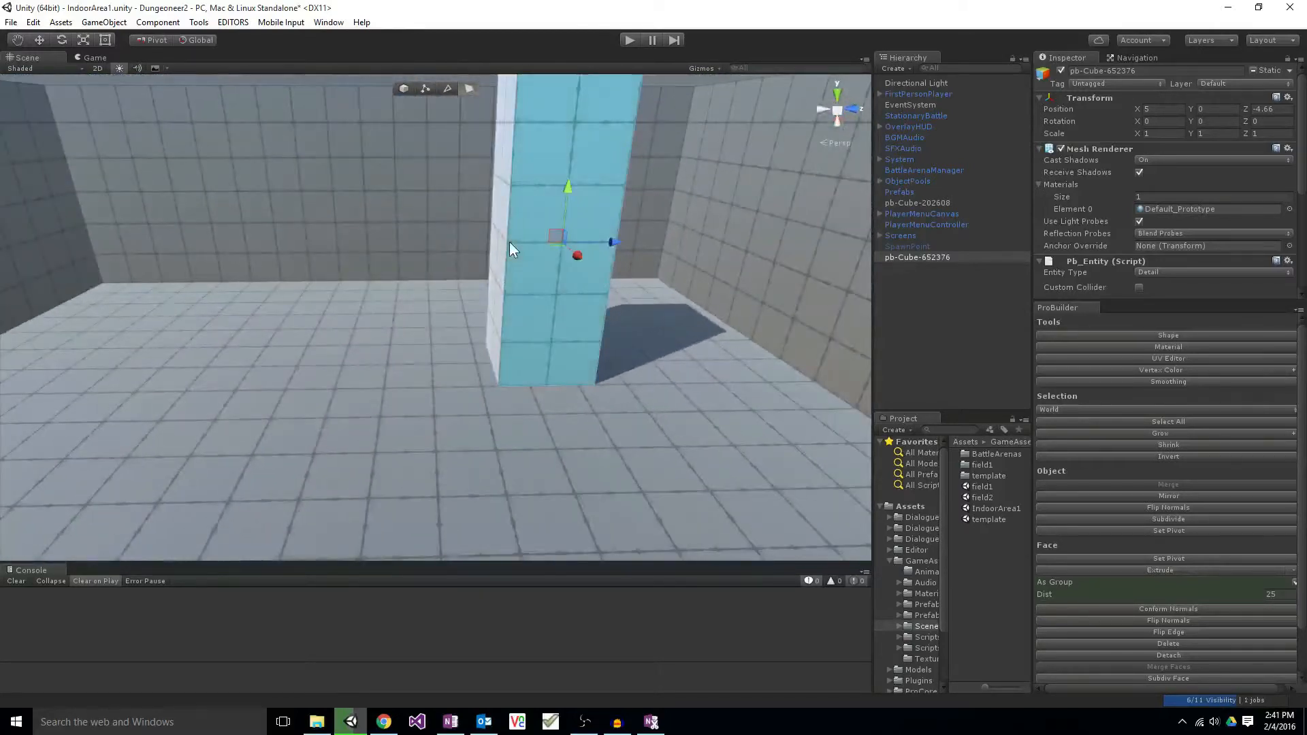
{"action": "key", "text": "ctrl+d"}
{"action": "left_click_drag", "start_coordinate": [611, 243], "coordinate": [443, 251]}
{"action": "right_click_drag", "start_coordinate": [444, 251], "coordinate": [582, 259]}
{"action": "key", "text": "ctrl+z"}
Step: Move the whole duplicate pillar pb-Cube-652376 (1) along Z to about -13.59
{"action": "left_click", "coordinate": [403, 85]}
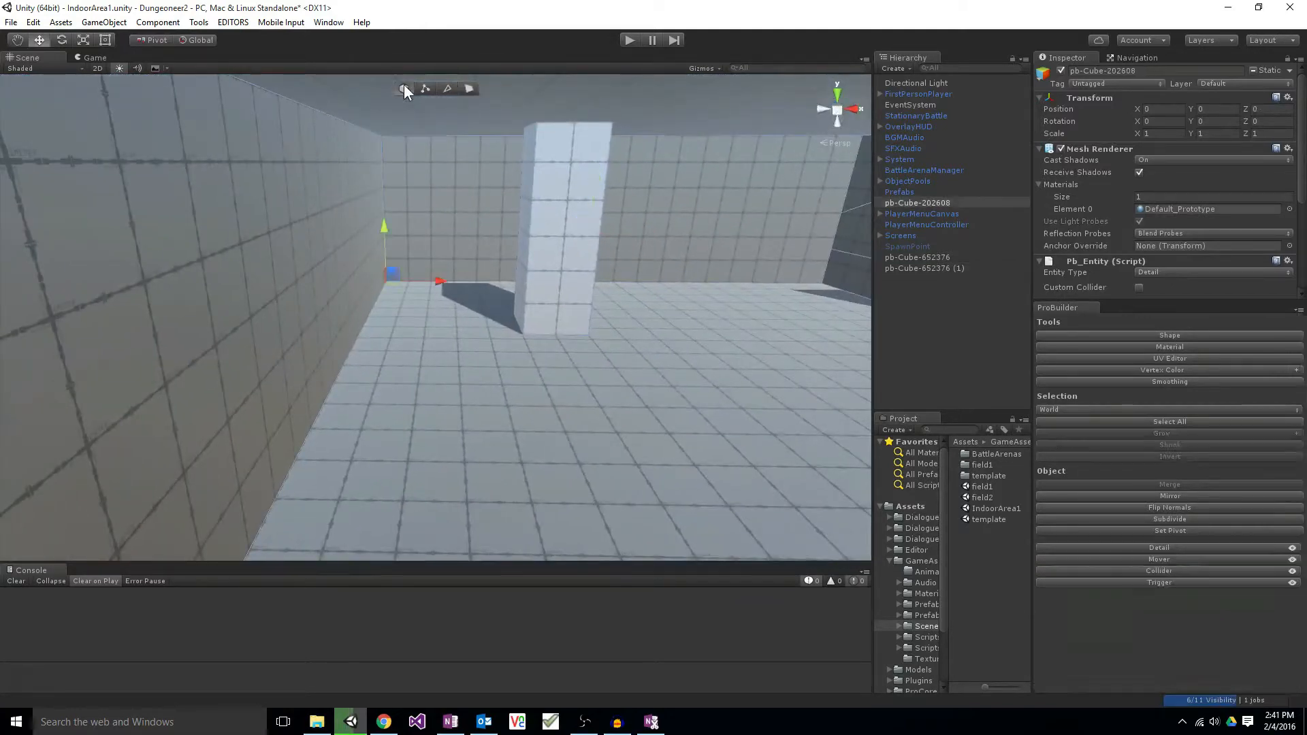
{"action": "left_click", "coordinate": [585, 230]}
{"action": "right_click_drag", "start_coordinate": [614, 304], "coordinate": [479, 317]}
{"action": "key", "text": "d"}
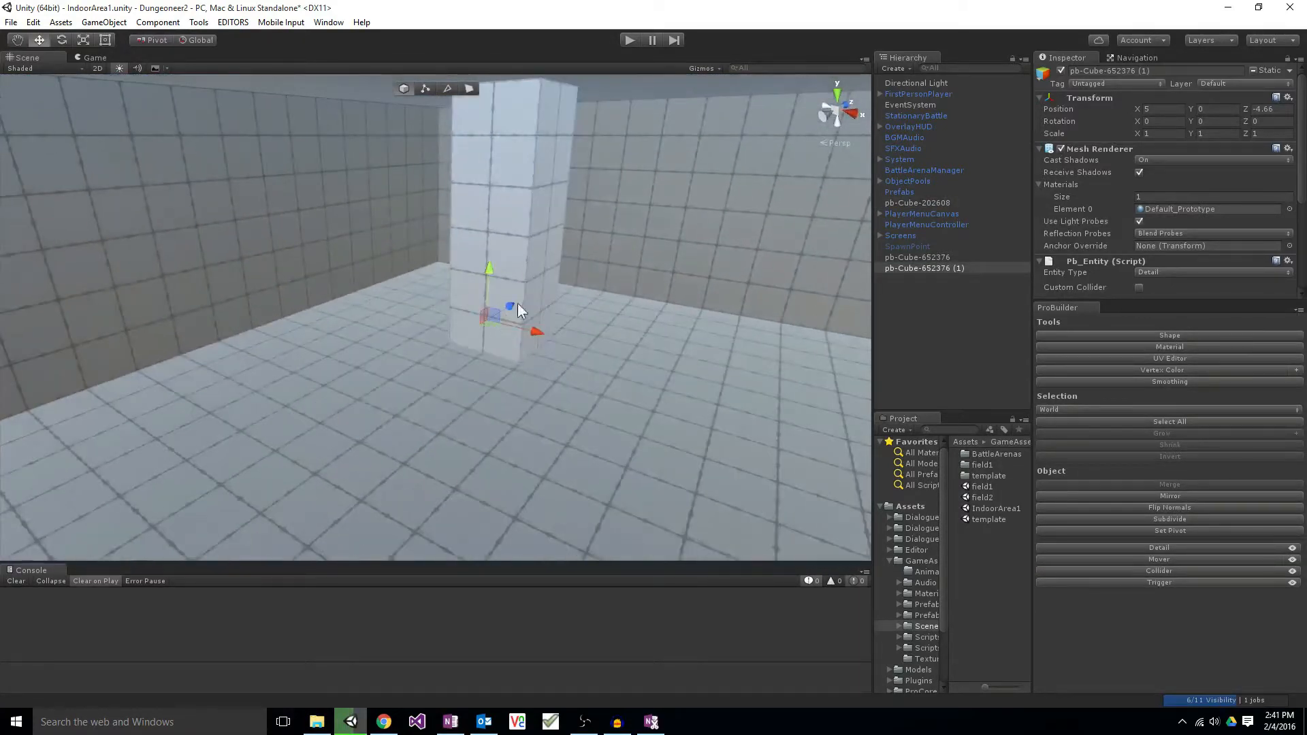
{"action": "left_click", "coordinate": [929, 254]}
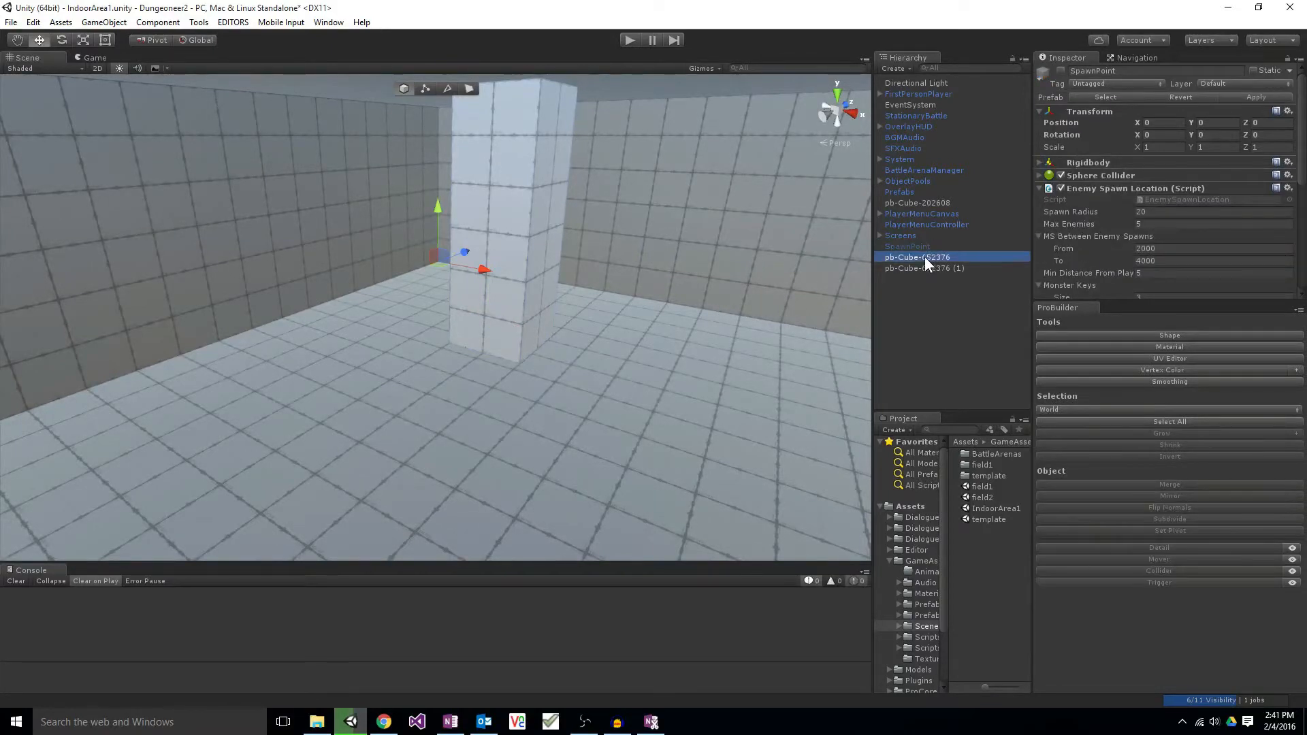
{"action": "left_click", "coordinate": [923, 266]}
{"action": "double_click", "coordinate": [909, 256]}
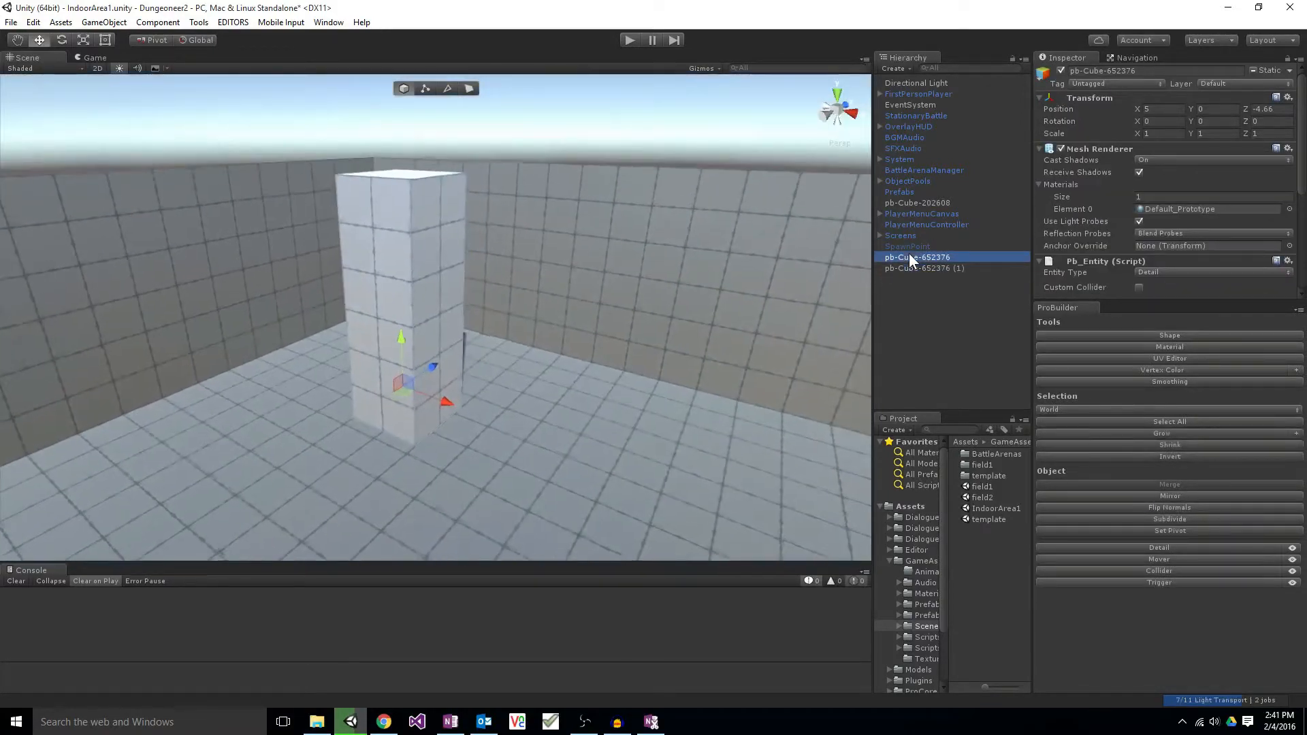
{"action": "left_click", "coordinate": [911, 271]}
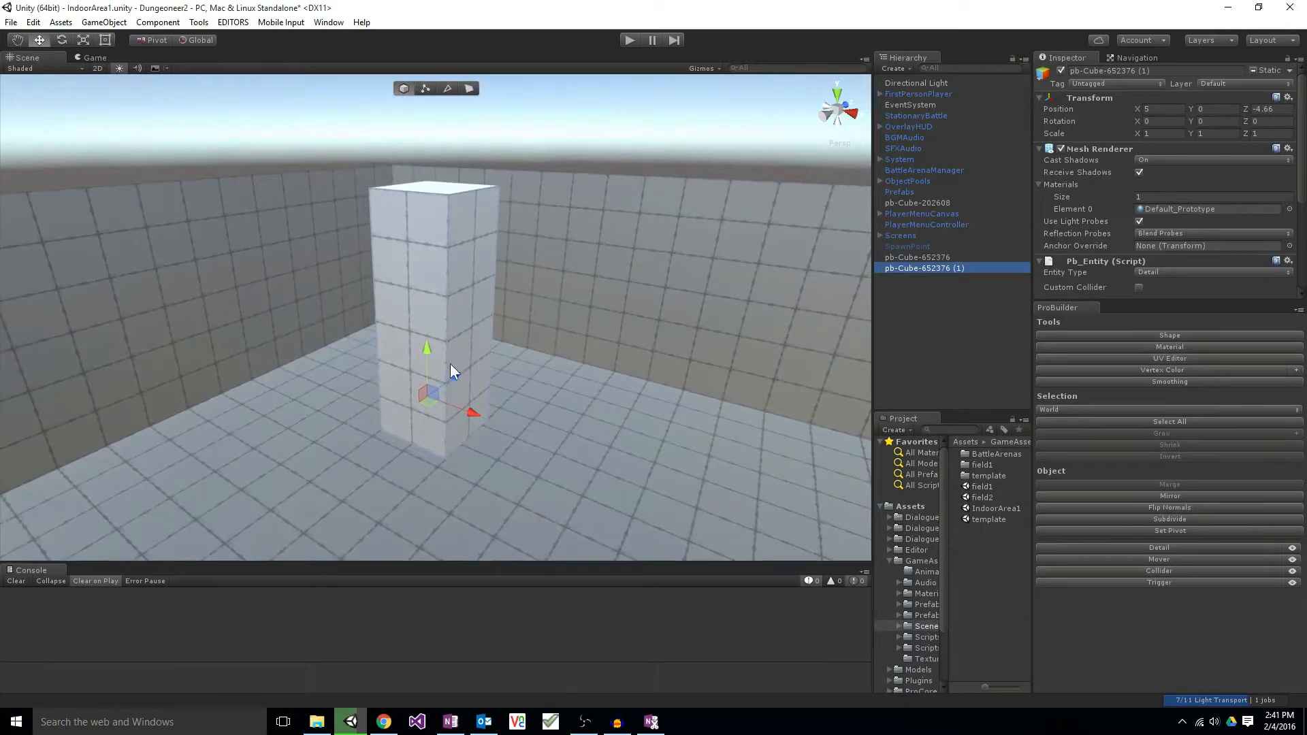
{"action": "left_click_drag", "start_coordinate": [458, 371], "coordinate": [326, 438]}
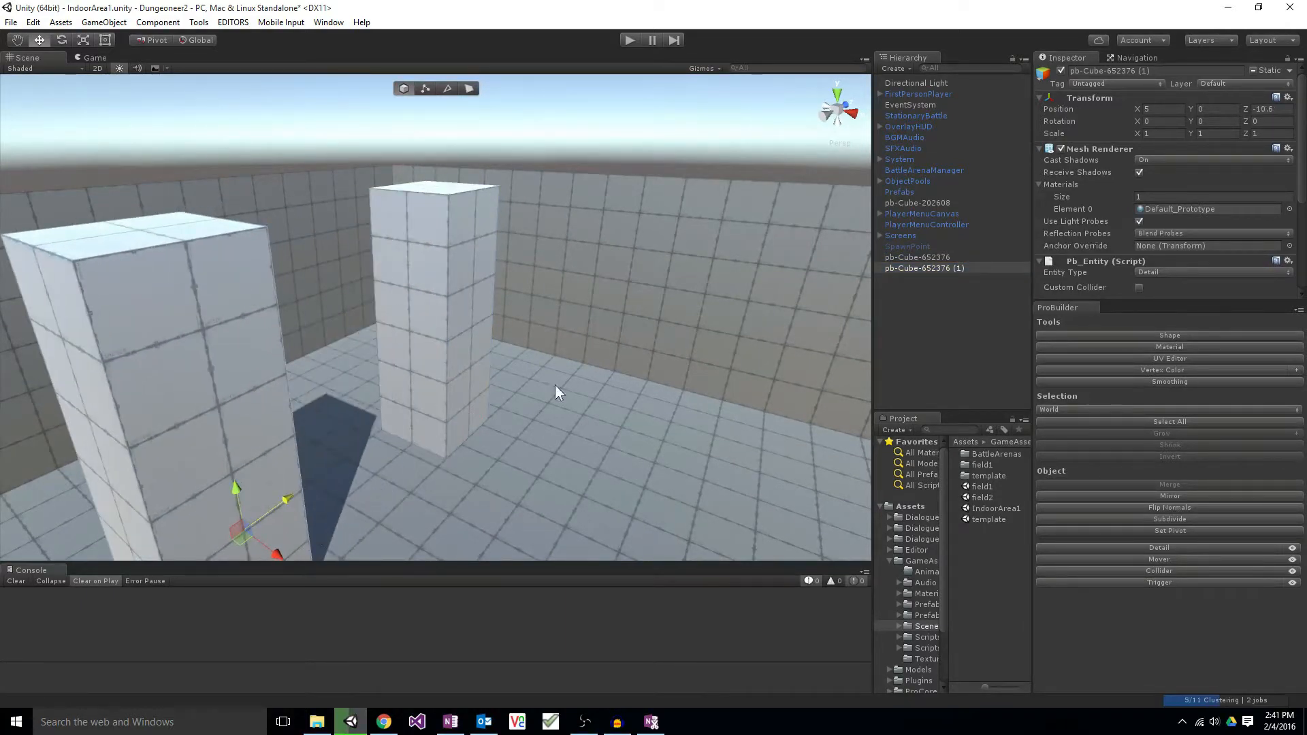
{"action": "left_click_drag", "start_coordinate": [554, 388], "coordinate": [360, 390], "text": "alt"}
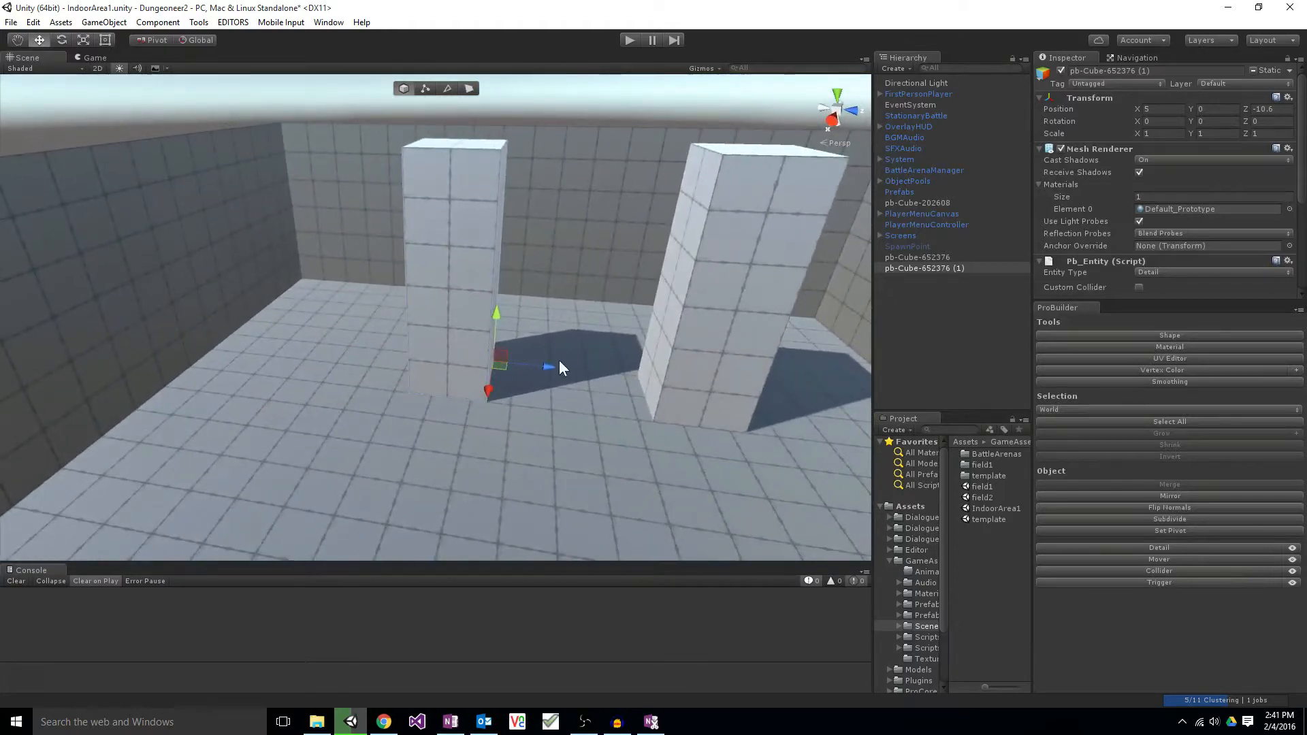
{"action": "left_click_drag", "start_coordinate": [557, 367], "coordinate": [442, 367]}
Step: Move the original pillar pb-Cube-652376 along Z and set its Z position to -4
{"action": "right_click_drag", "start_coordinate": [521, 399], "coordinate": [548, 398]}
{"action": "key", "text": "d"}
{"action": "left_click", "coordinate": [426, 339]}
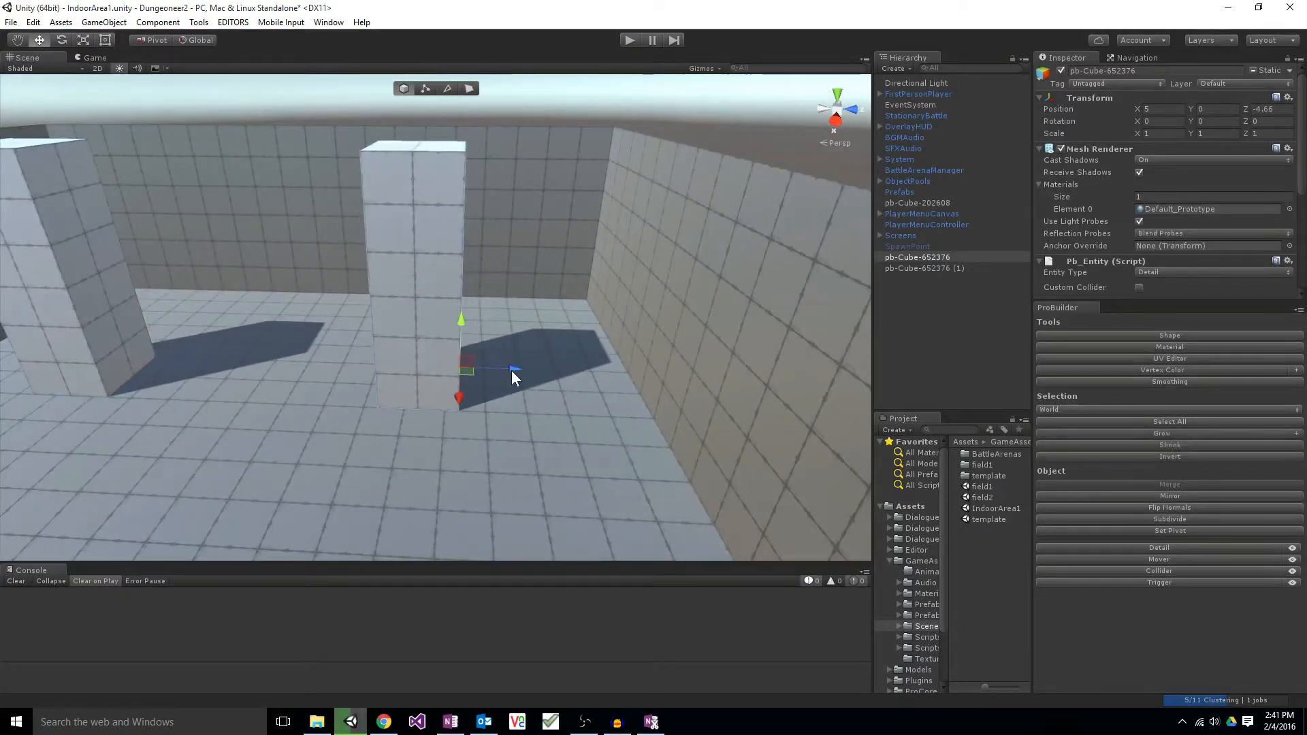
{"action": "left_click_drag", "start_coordinate": [512, 370], "coordinate": [533, 367]}
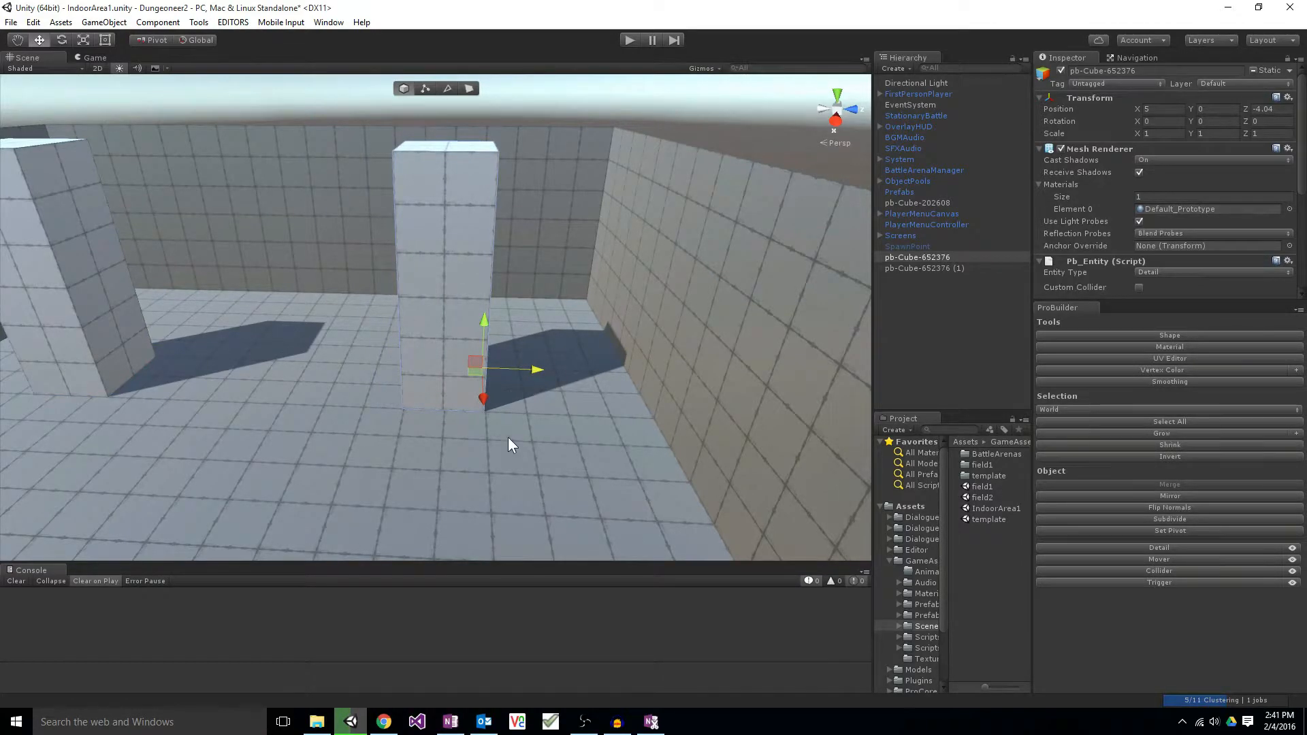
{"action": "key", "text": "w"}
{"action": "right_click_drag", "start_coordinate": [507, 440], "coordinate": [606, 500]}
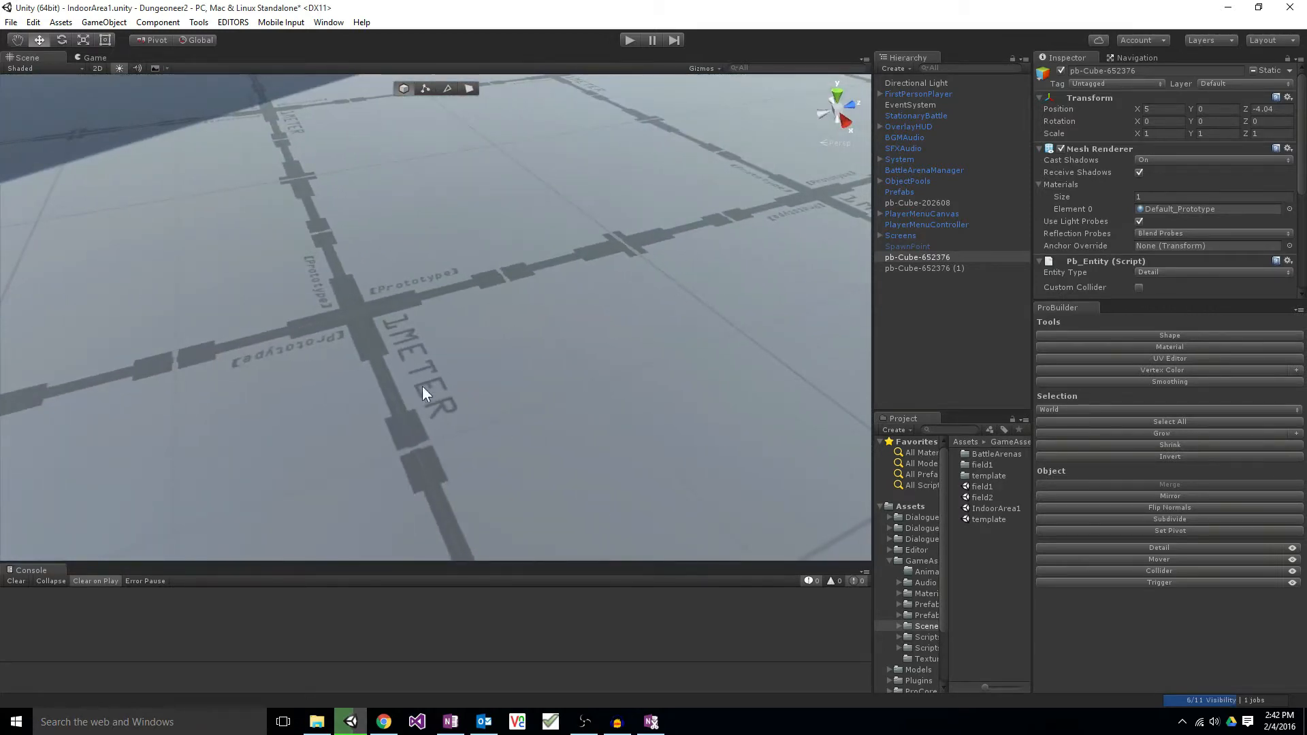
{"action": "right_click_drag", "start_coordinate": [408, 363], "coordinate": [238, 245]}
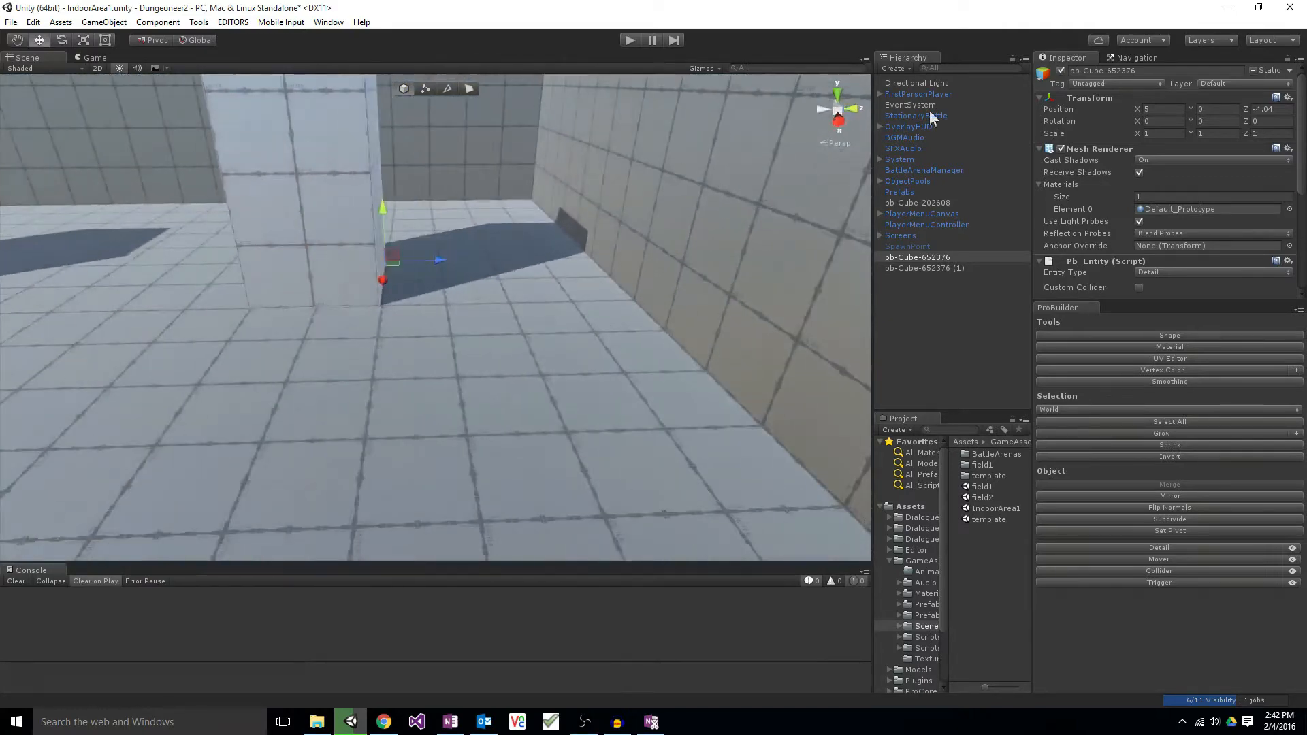
{"action": "left_click", "coordinate": [1290, 107]}
{"action": "type", "text": "-4"}
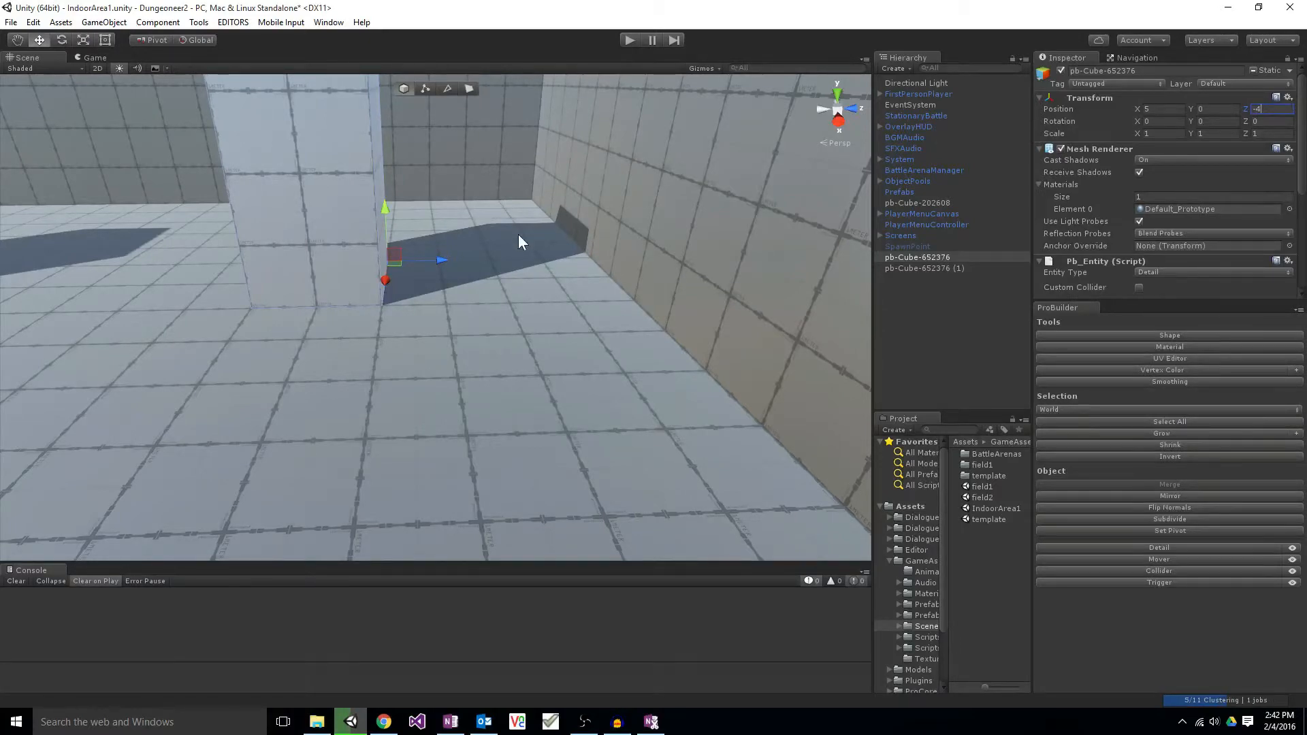
Step: Move pillar pb-Cube-652376 (1) along Z and set its Z position to -13
{"action": "right_click_drag", "start_coordinate": [519, 238], "coordinate": [282, 269]}
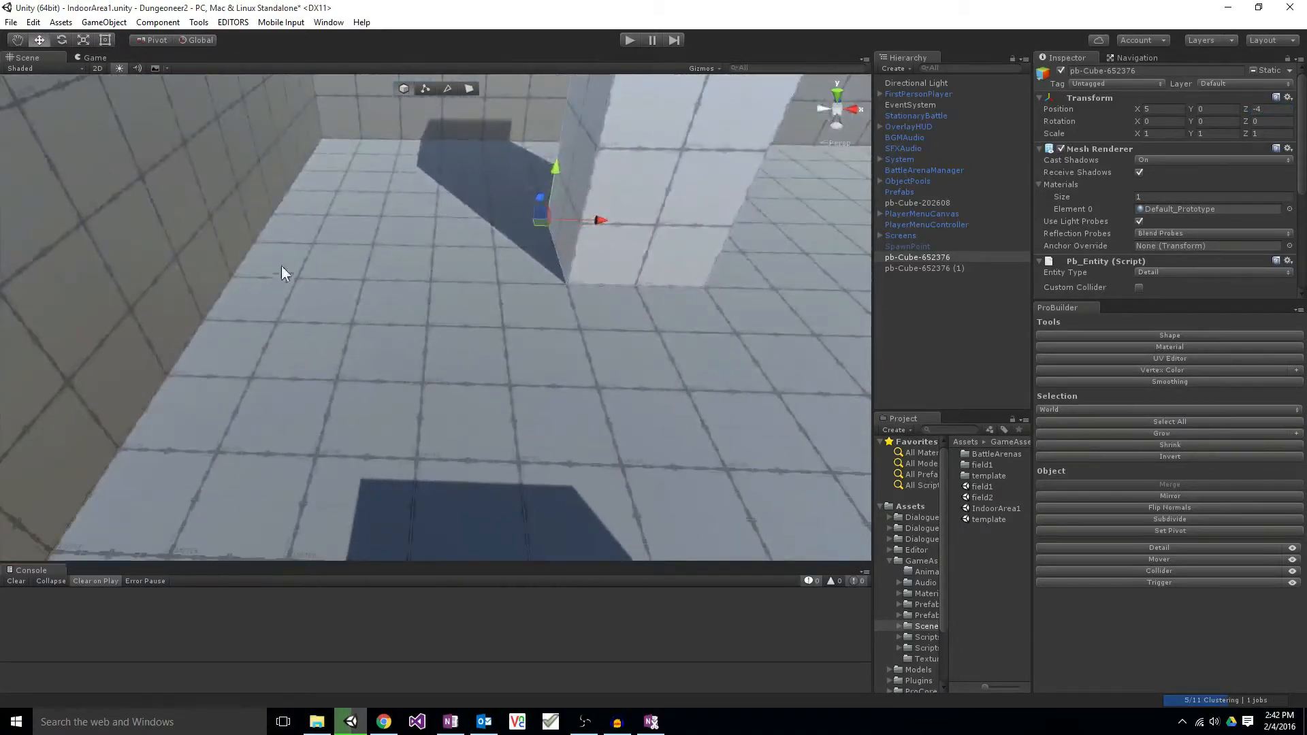
{"action": "right_click_drag", "start_coordinate": [543, 259], "coordinate": [426, 201]}
{"action": "left_click", "coordinate": [426, 202]}
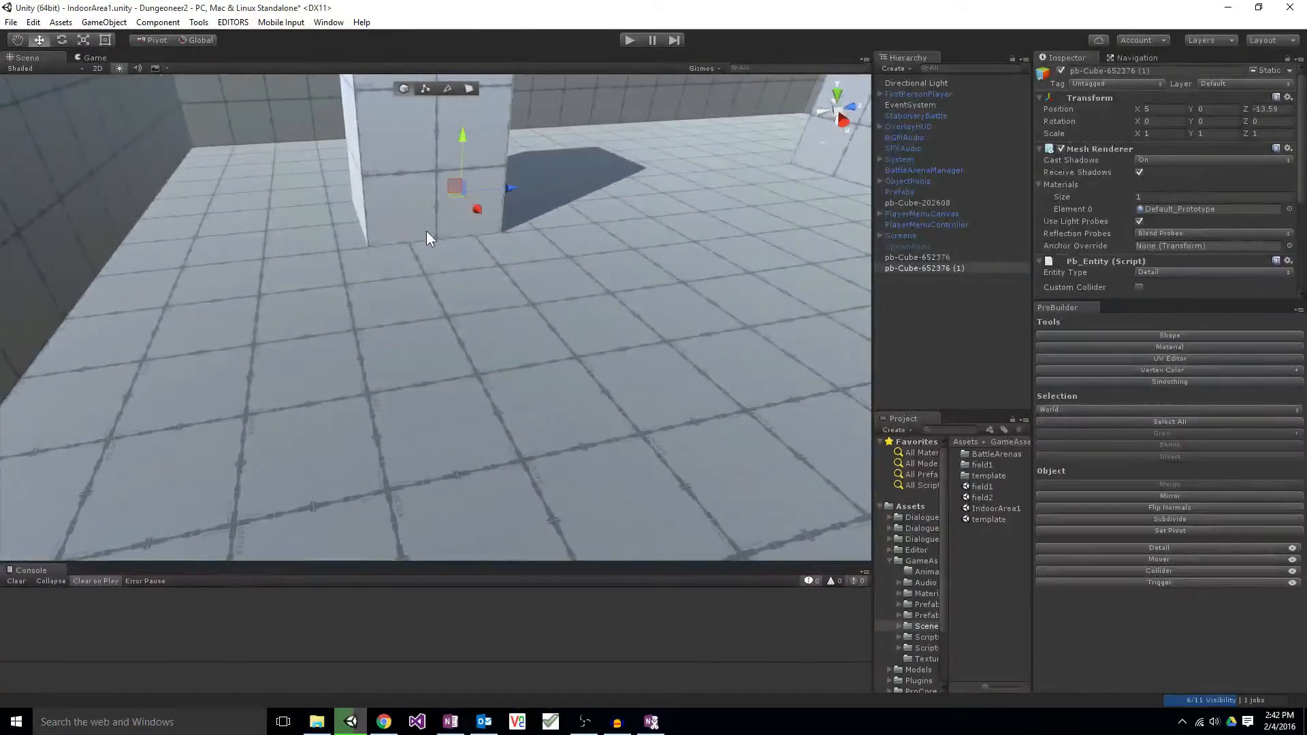
{"action": "left_click_drag", "start_coordinate": [492, 181], "coordinate": [533, 171]}
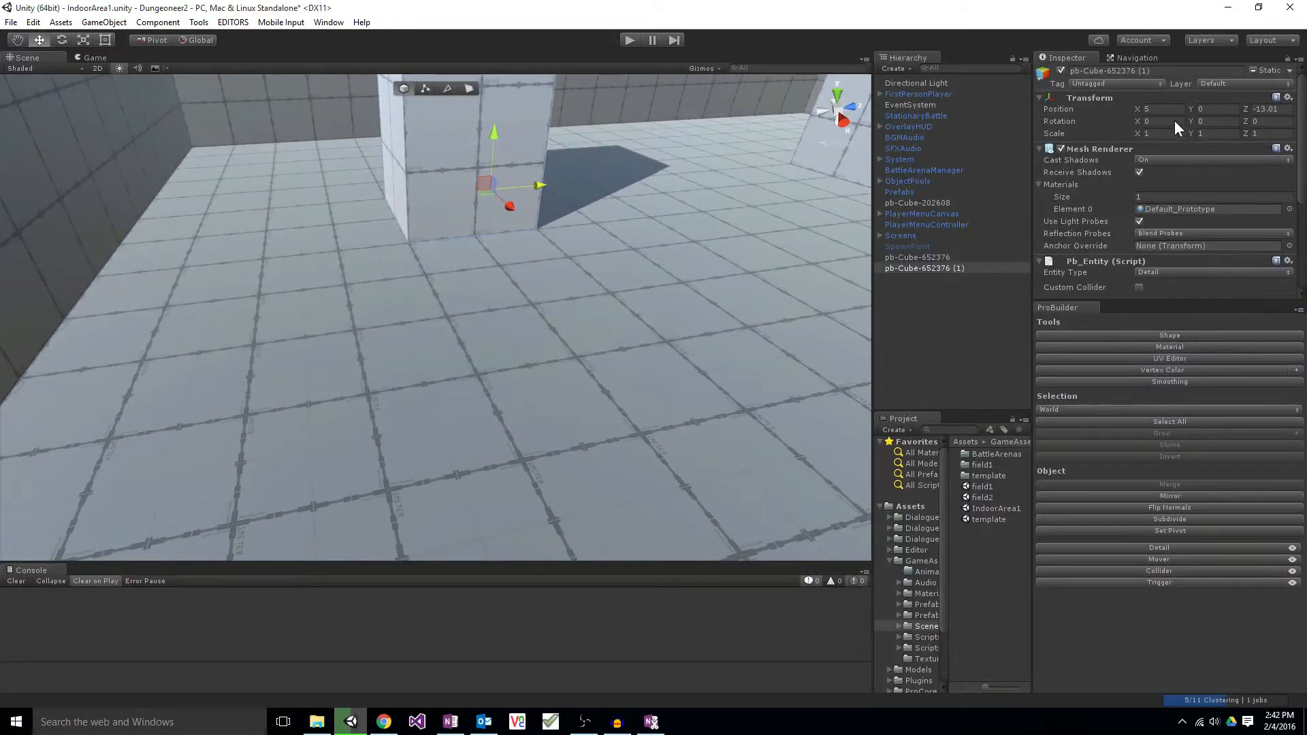
{"action": "key", "text": "BackSpace"}
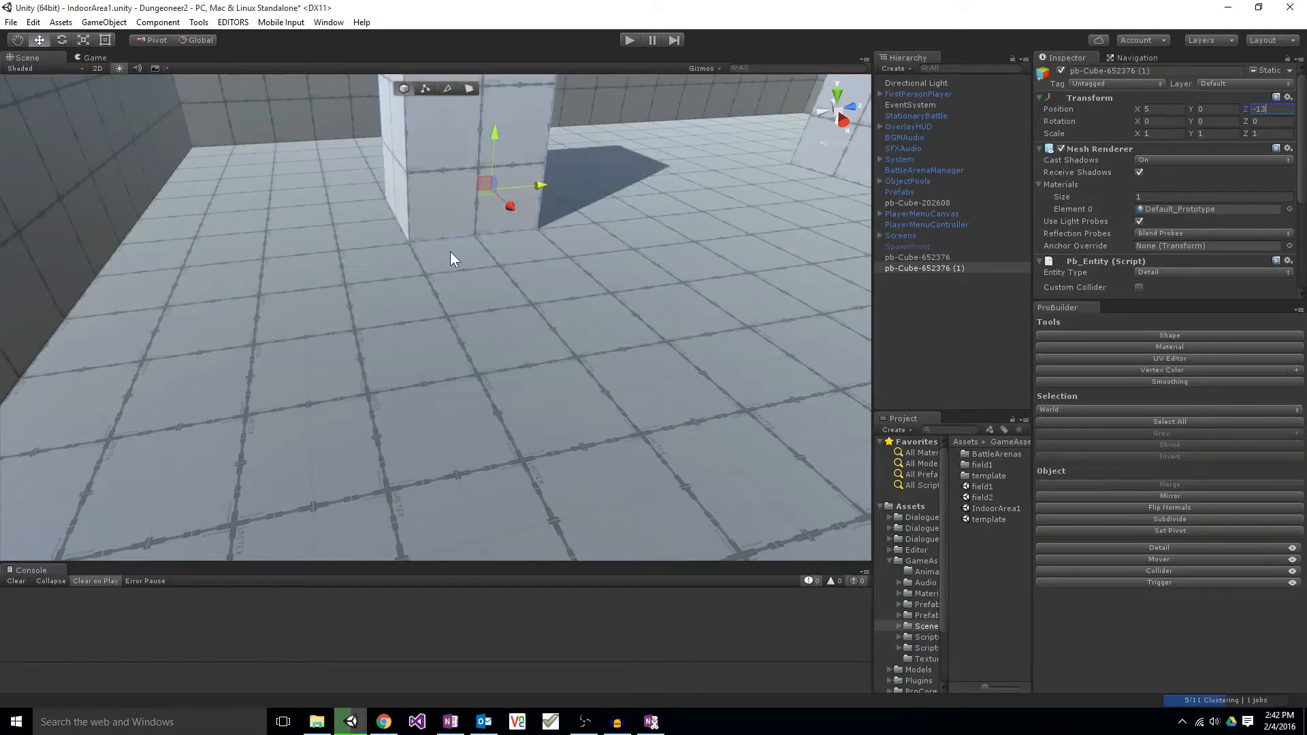
Step: Duplicate pillar pb-Cube-652376 (1) and move the copy along X to about 13.97
{"action": "left_click_drag", "start_coordinate": [450, 252], "coordinate": [607, 254], "text": "alt"}
{"action": "key", "text": "ctrl+d"}
{"action": "left_click_drag", "start_coordinate": [284, 240], "coordinate": [570, 316]}
{"action": "right_click_drag", "start_coordinate": [570, 316], "coordinate": [582, 284]}
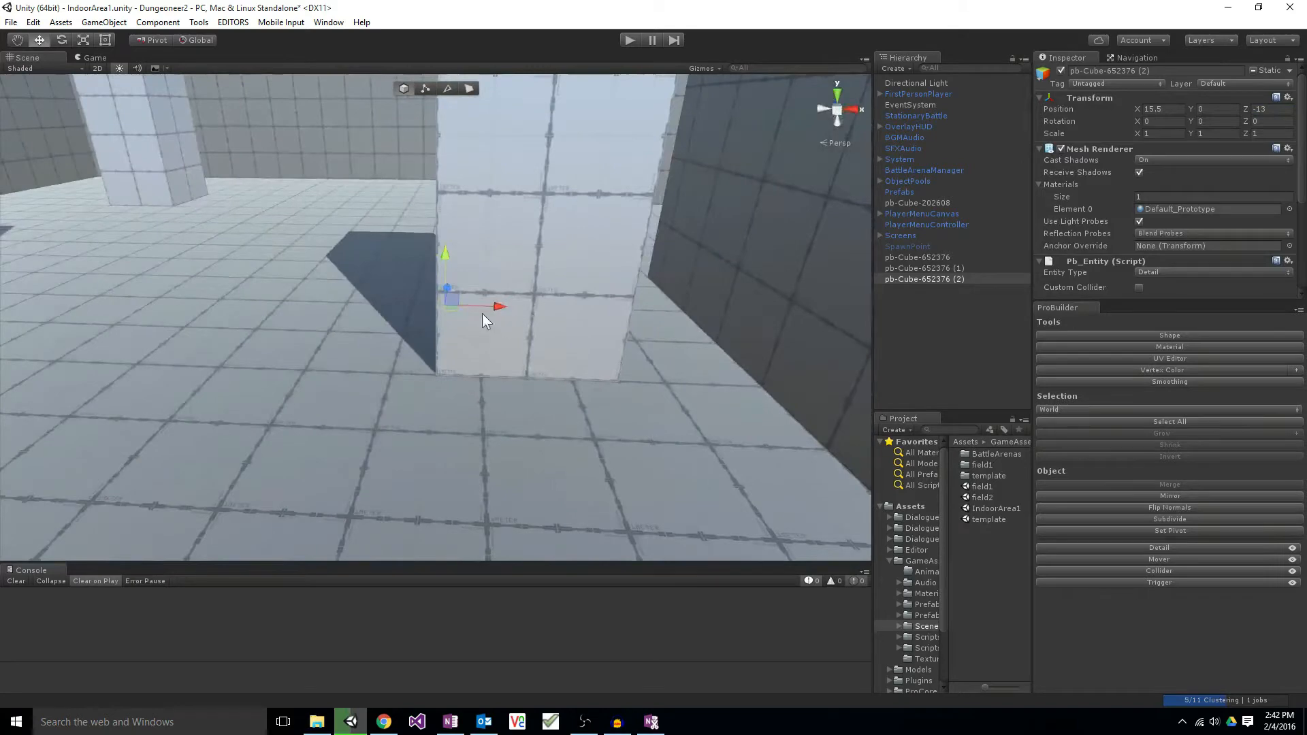
{"action": "left_click_drag", "start_coordinate": [482, 315], "coordinate": [788, 273]}
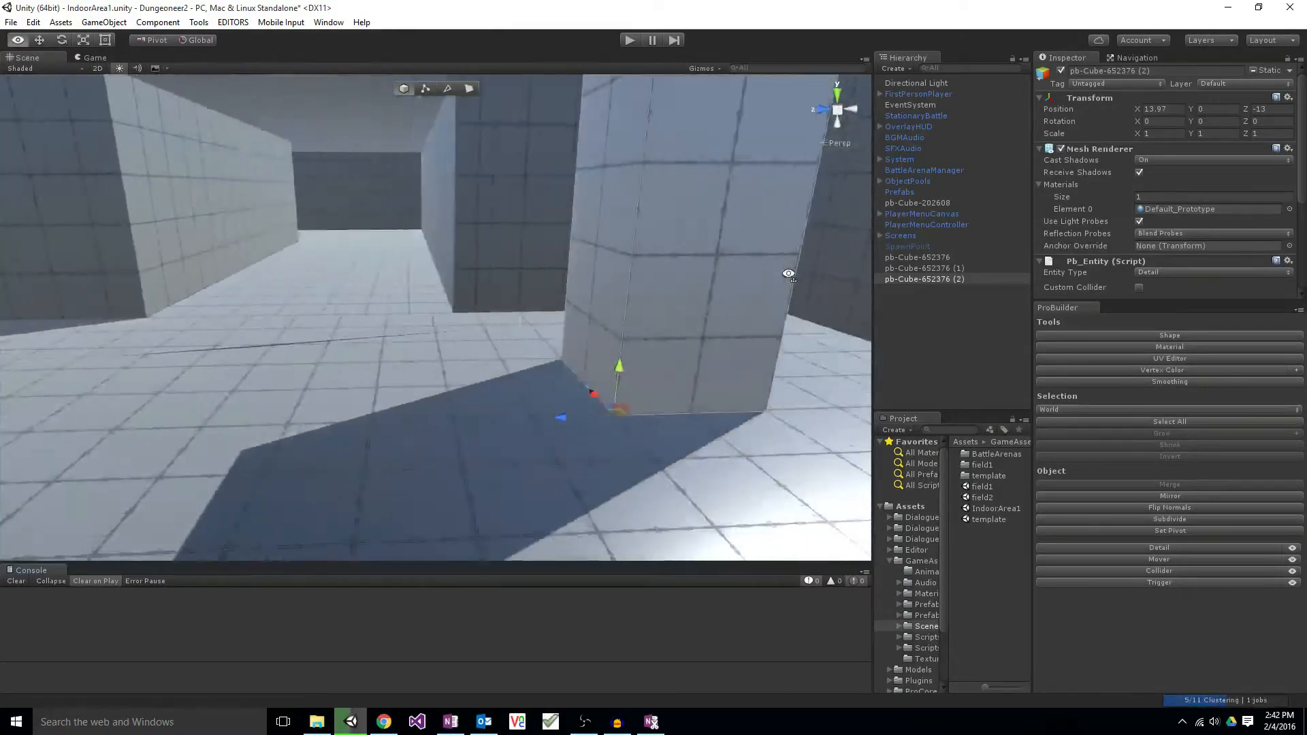
Step: Move pillar pb-Cube-652376 (2) closer along X and set its X position to 13
{"action": "right_click_drag", "start_coordinate": [788, 274], "coordinate": [390, 393]}
{"action": "key", "text": "d"}
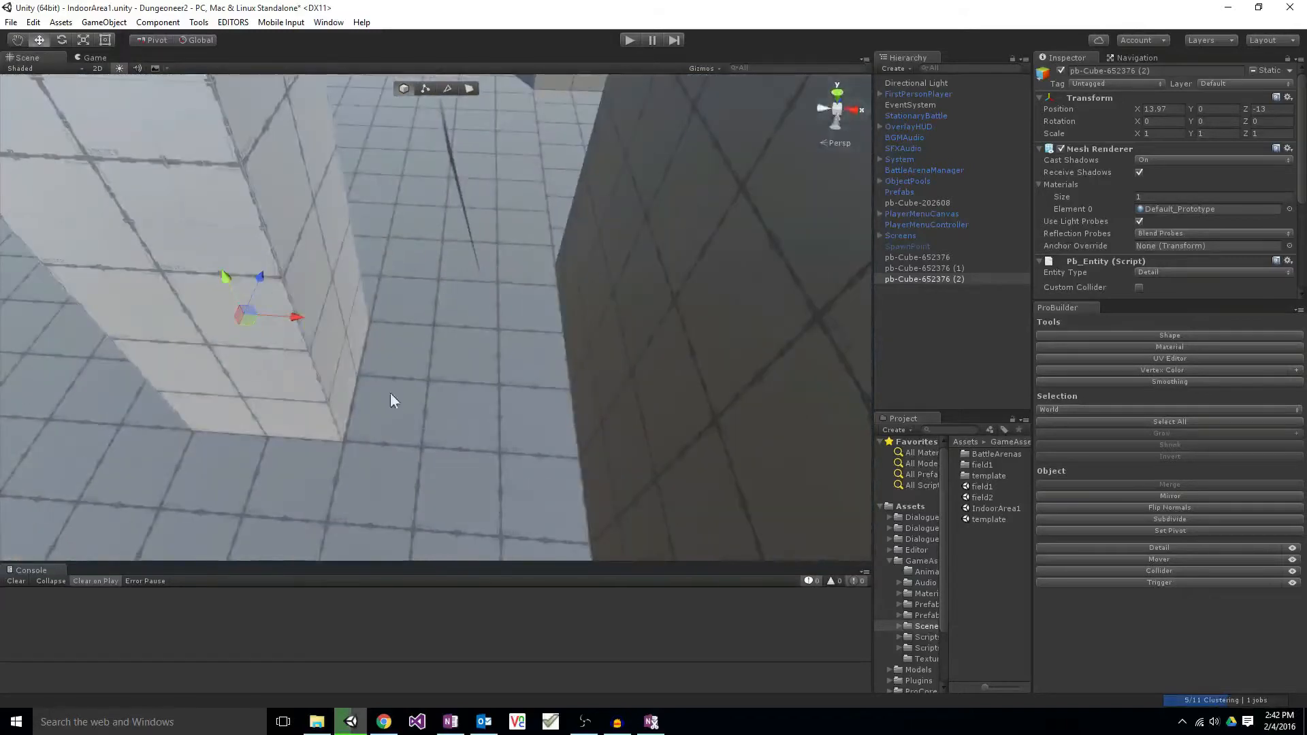
{"action": "left_click_drag", "start_coordinate": [298, 317], "coordinate": [237, 317]}
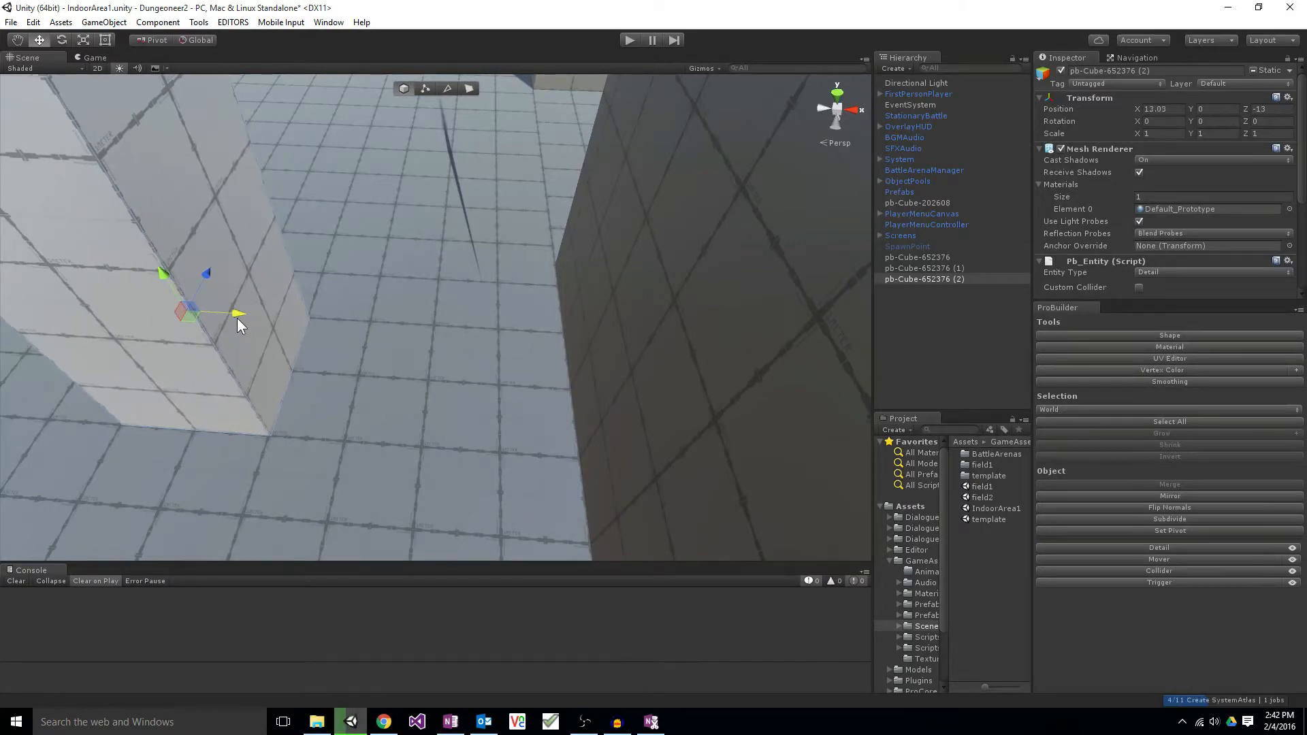
{"action": "left_click_drag", "start_coordinate": [237, 317], "coordinate": [234, 320]}
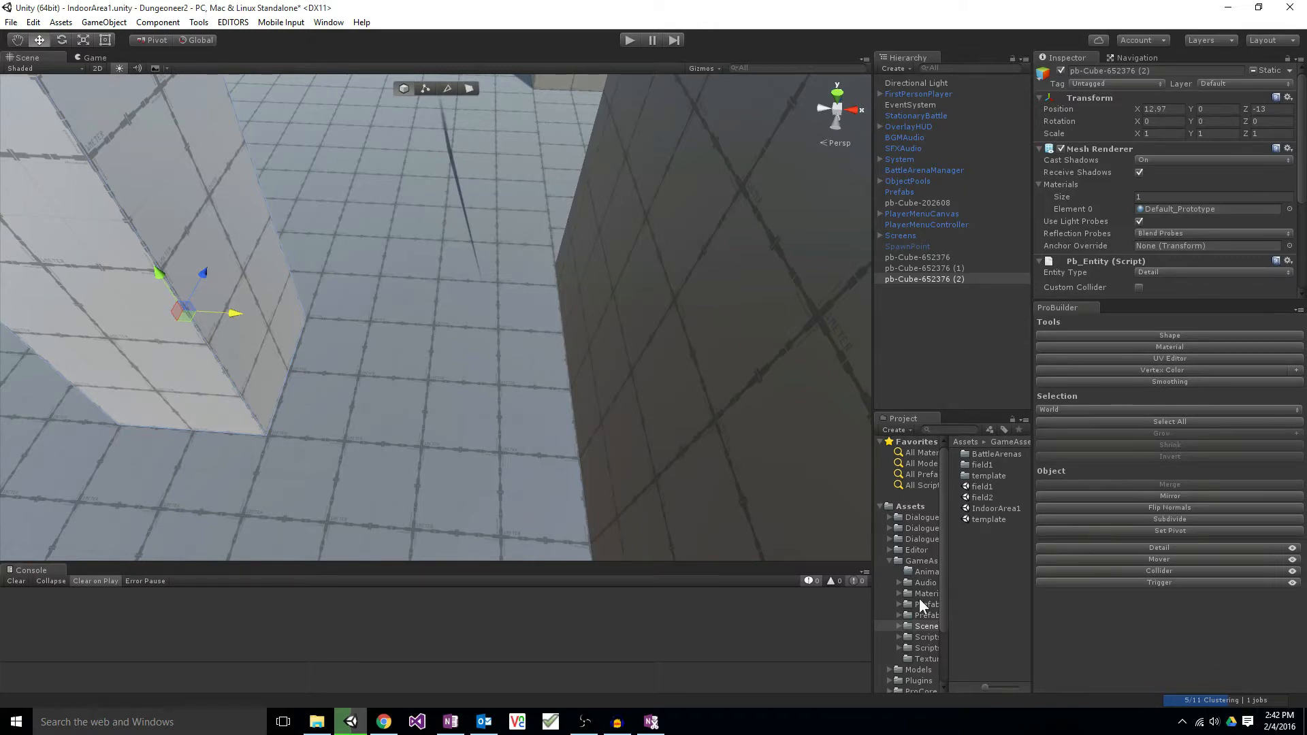
{"action": "right_click_drag", "start_coordinate": [532, 440], "coordinate": [479, 328]}
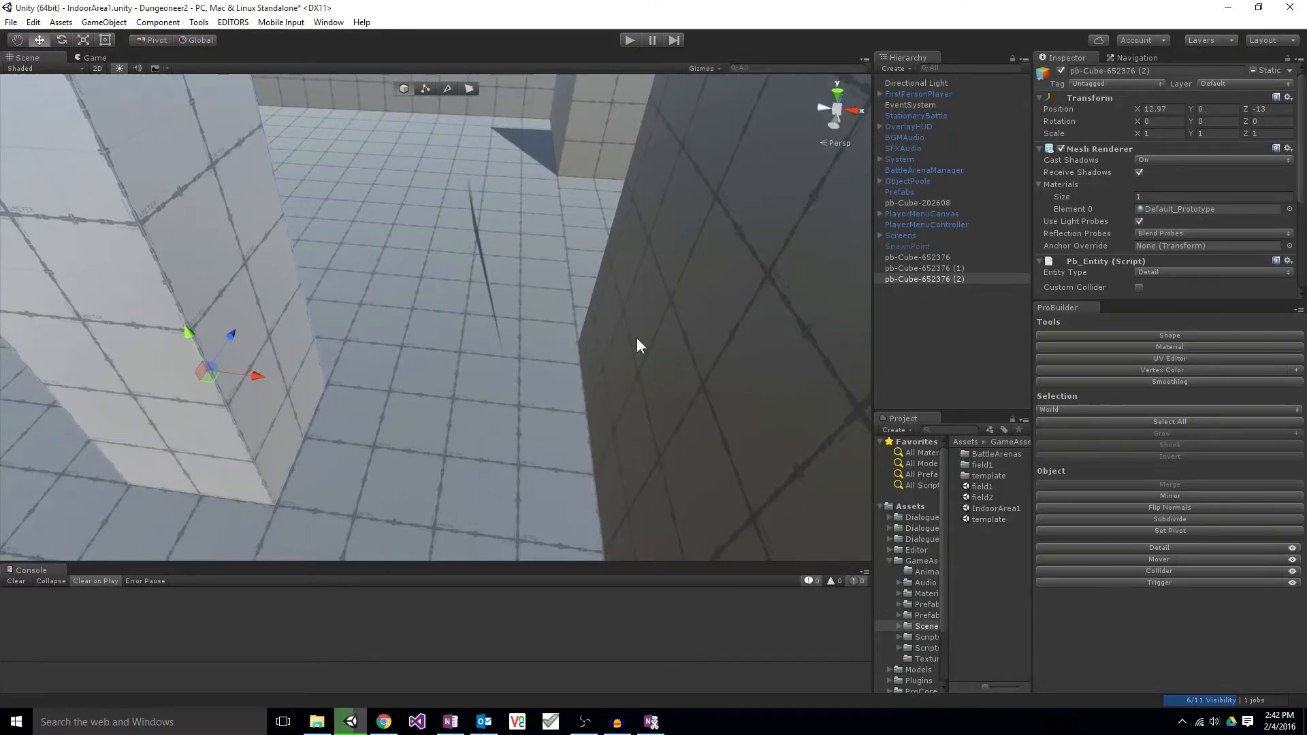
{"action": "left_click", "coordinate": [1165, 120]}
{"action": "left_click", "coordinate": [1164, 109]}
{"action": "type", "text": "13"}
{"action": "key", "text": "Return"}
Step: Duplicate pillar pb-Cube-652376 (2), move the copy along Z, and set its Z position to -4
{"action": "right_click_drag", "start_coordinate": [326, 198], "coordinate": [189, 206]}
{"action": "key", "text": "ctrl+d"}
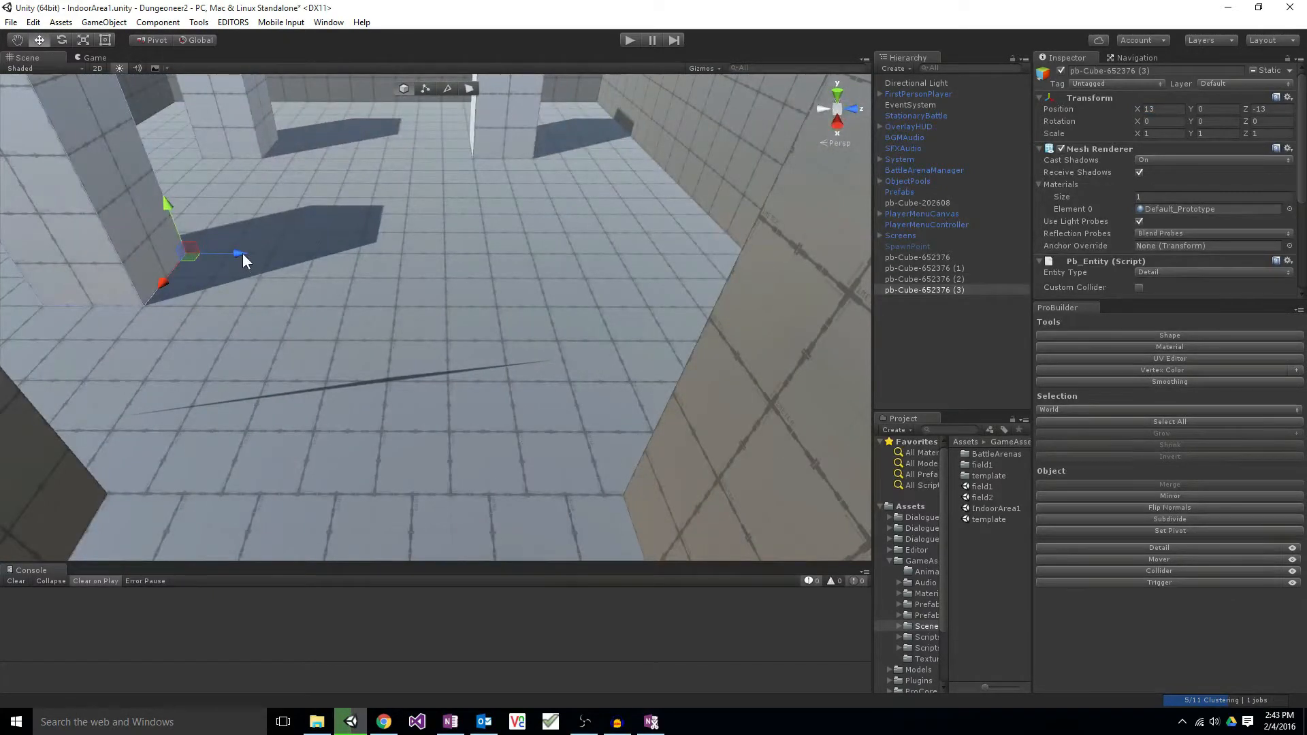
{"action": "left_click_drag", "start_coordinate": [242, 253], "coordinate": [628, 248]}
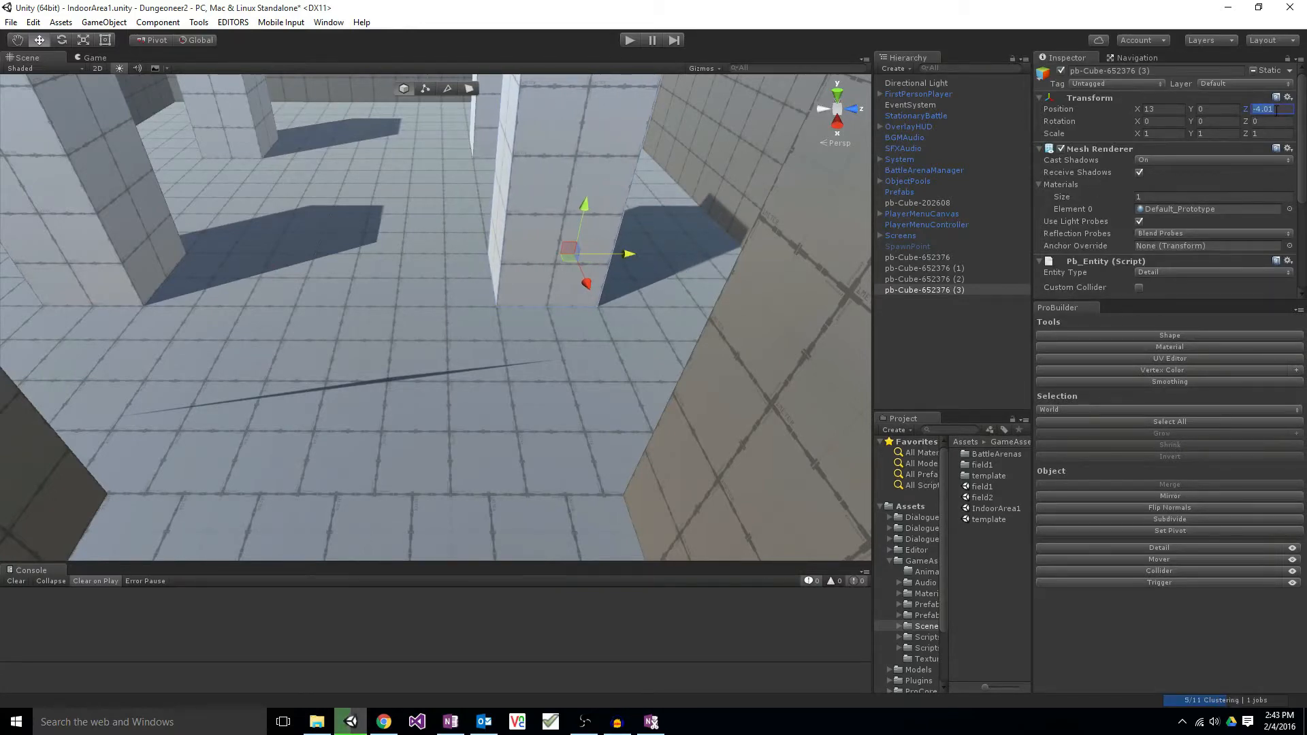
{"action": "type", "text": "-4"}
{"action": "key", "text": "Tab"}
{"action": "right_click_drag", "start_coordinate": [680, 286], "coordinate": [1291, 167]}
{"action": "key", "text": "w"}
{"action": "key", "text": "s"}
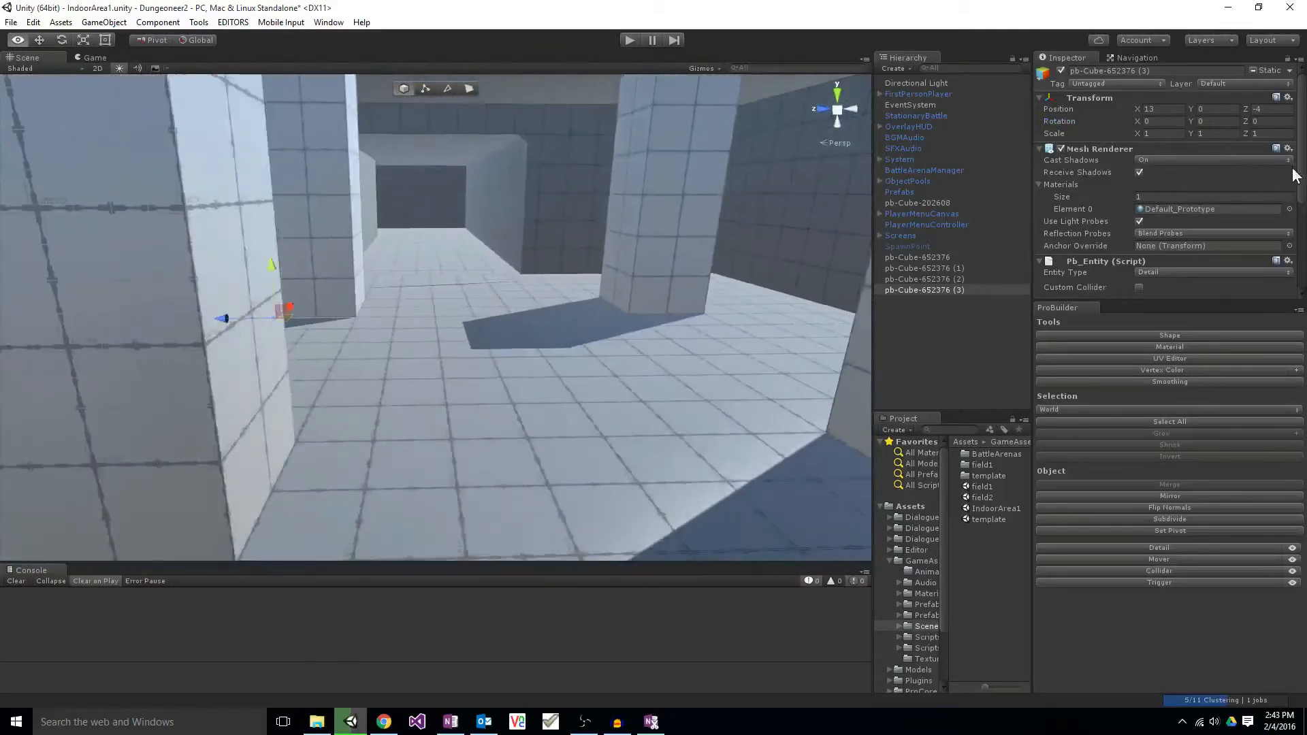
{"action": "right_click_drag", "start_coordinate": [494, 365], "coordinate": [444, 361]}
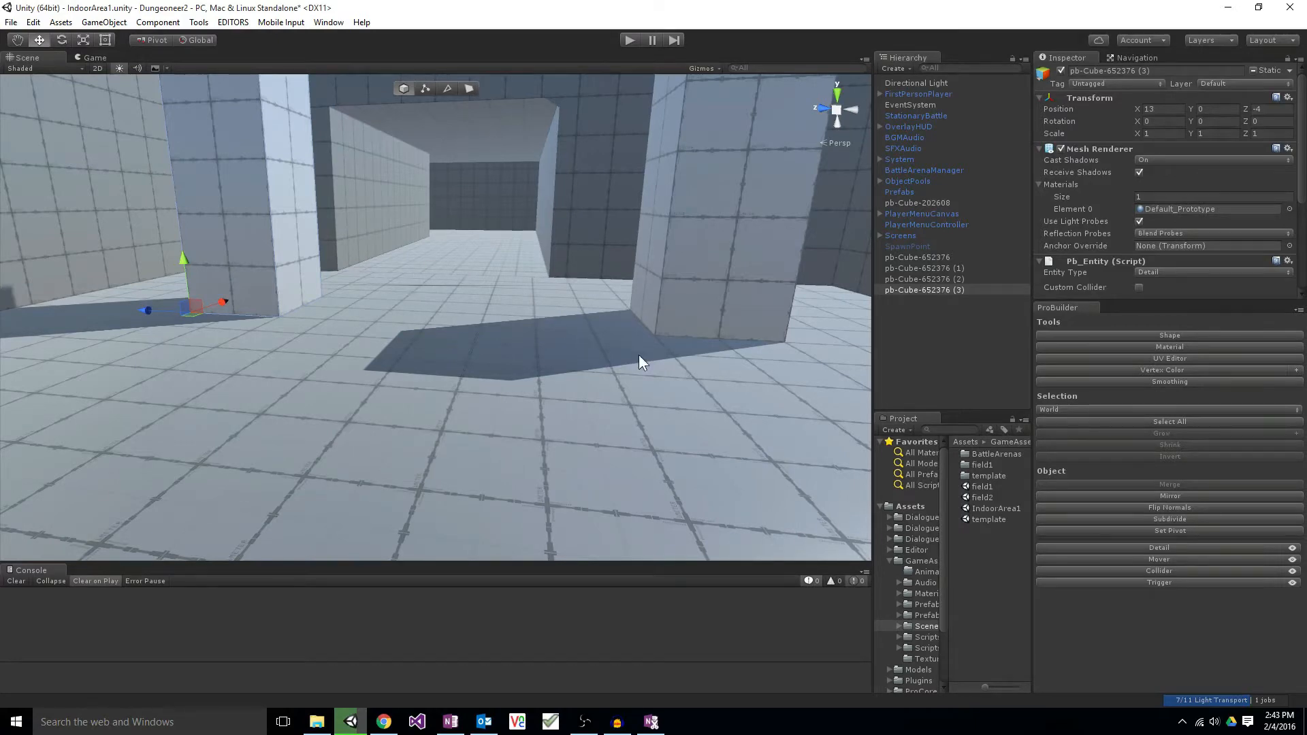
Step: Select the corridor ceiling face of pb-Cube-202608 at the entrance and switch to vertex editing
{"action": "right_click_drag", "start_coordinate": [639, 354], "coordinate": [536, 251]}
{"action": "key", "text": "w"}
{"action": "left_click", "coordinate": [505, 251]}
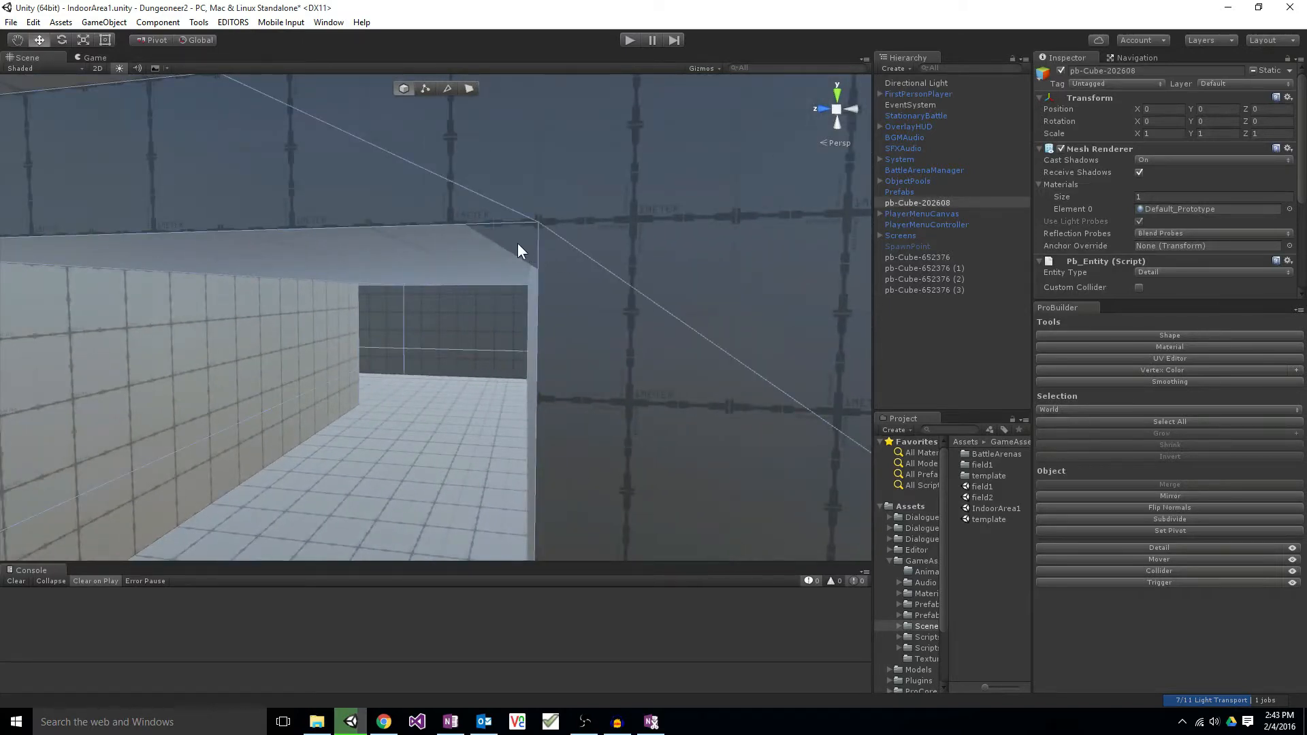
{"action": "left_click", "coordinate": [521, 243]}
{"action": "left_click", "coordinate": [469, 91]}
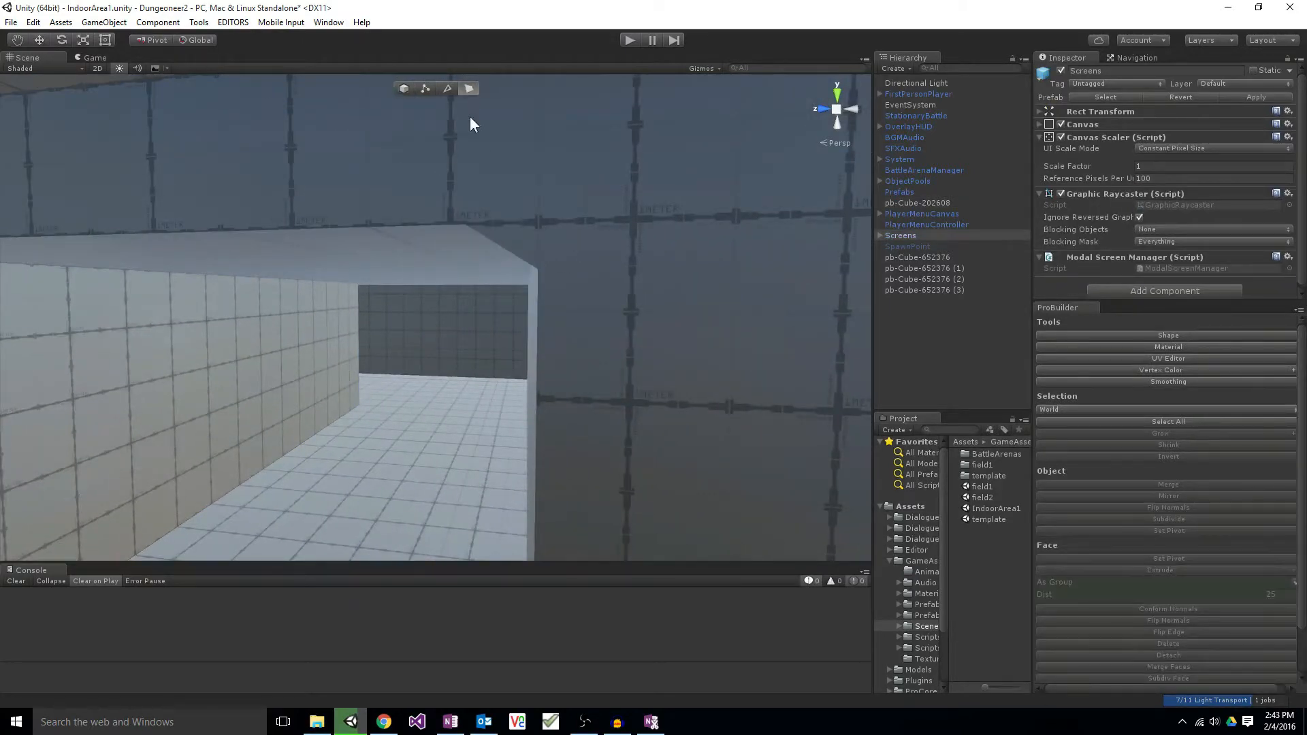
{"action": "left_click", "coordinate": [512, 247]}
{"action": "left_click", "coordinate": [514, 242]}
{"action": "right_click_drag", "start_coordinate": [513, 241], "coordinate": [455, 106]}
{"action": "left_click", "coordinate": [489, 227]}
{"action": "left_click", "coordinate": [426, 88]}
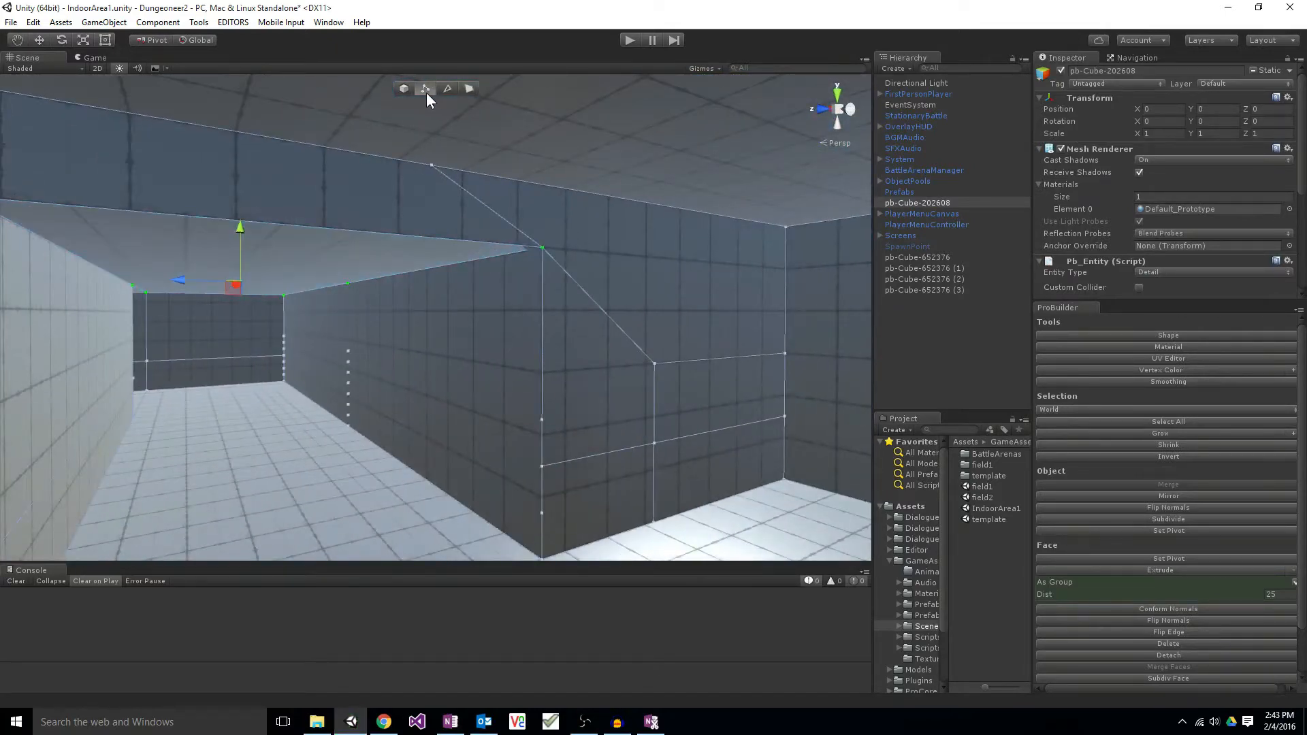
Step: Move the upper corner vertex of the corridor entrance along Z, away from the opening
{"action": "mouse_move", "coordinate": [470, 258]}
{"action": "right_mouse_down"}
{"action": "mouse_move", "coordinate": [490, 295]}
{"action": "mouse_move", "coordinate": [423, 283]}
{"action": "mouse_move", "coordinate": [459, 238]}
{"action": "right_mouse_up"}
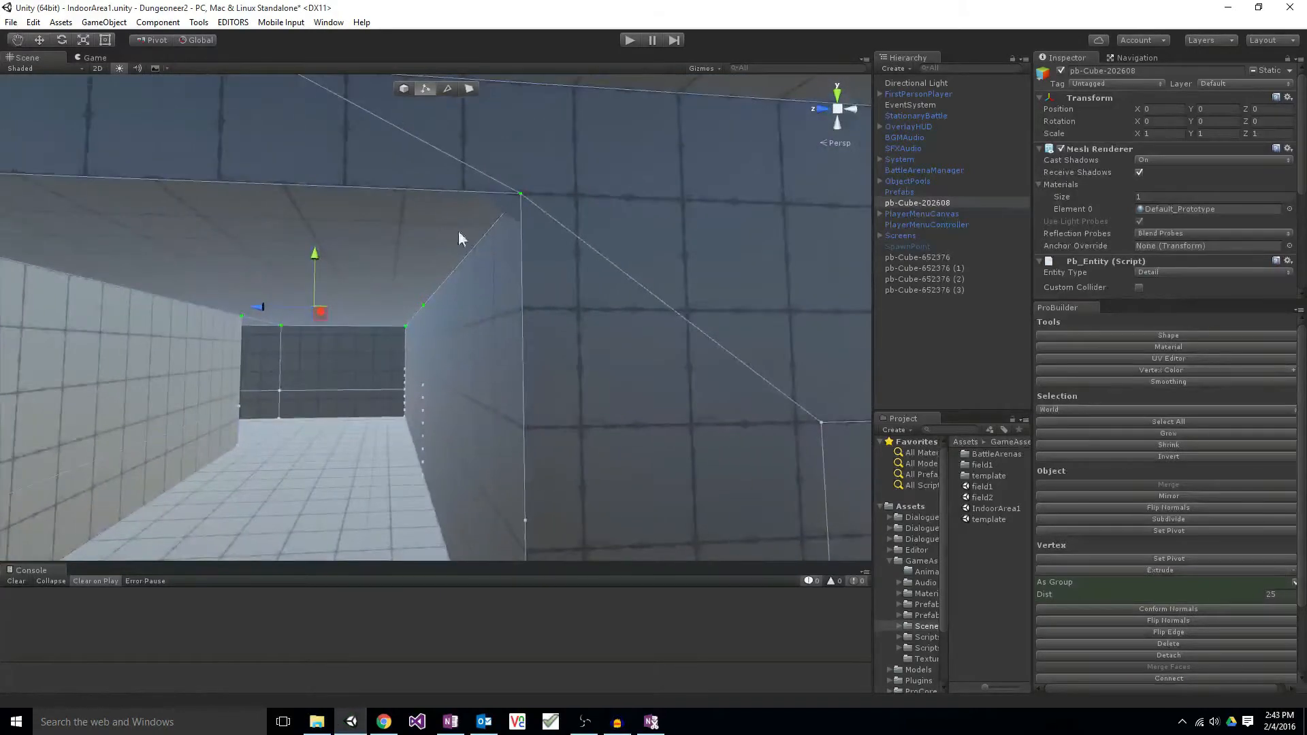
{"action": "left_click", "coordinate": [530, 195]}
{"action": "right_click_drag", "start_coordinate": [530, 195], "coordinate": [820, 217]}
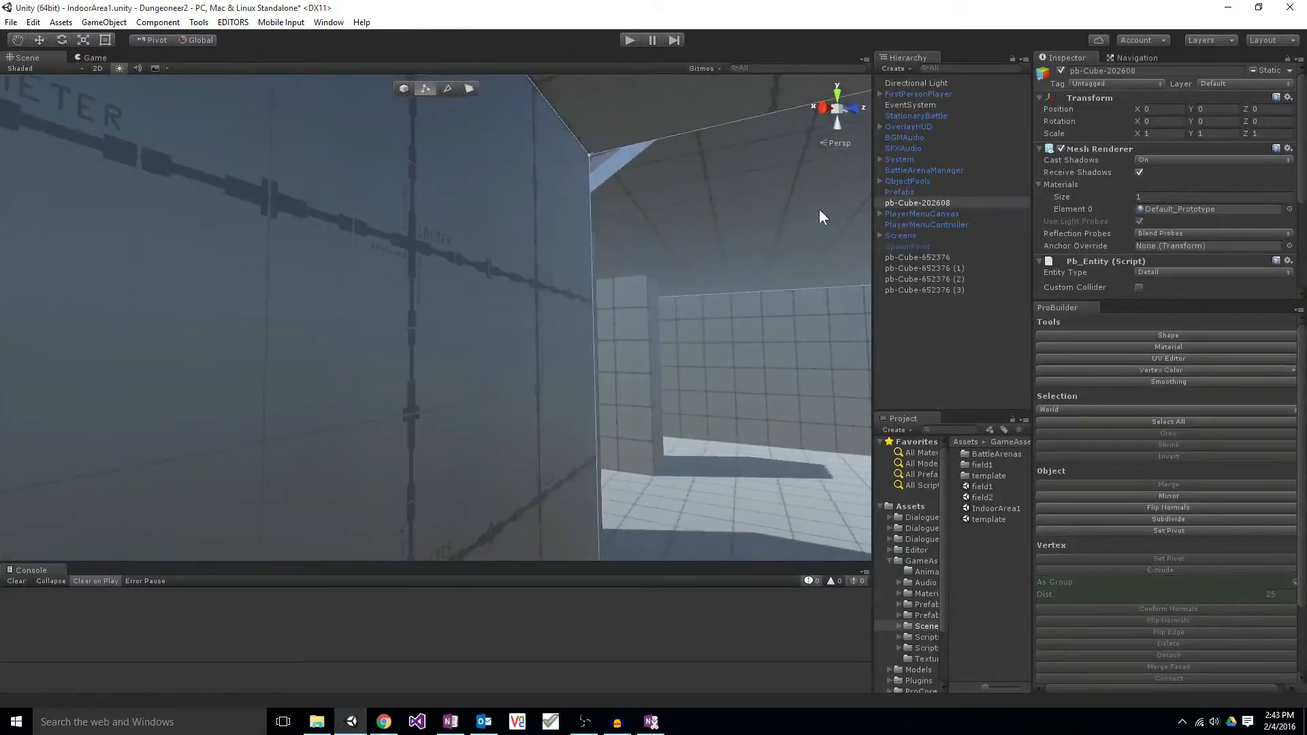
{"action": "left_click", "coordinate": [596, 170]}
{"action": "left_click", "coordinate": [590, 156]}
{"action": "right_click_drag", "start_coordinate": [674, 202], "coordinate": [270, 204]}
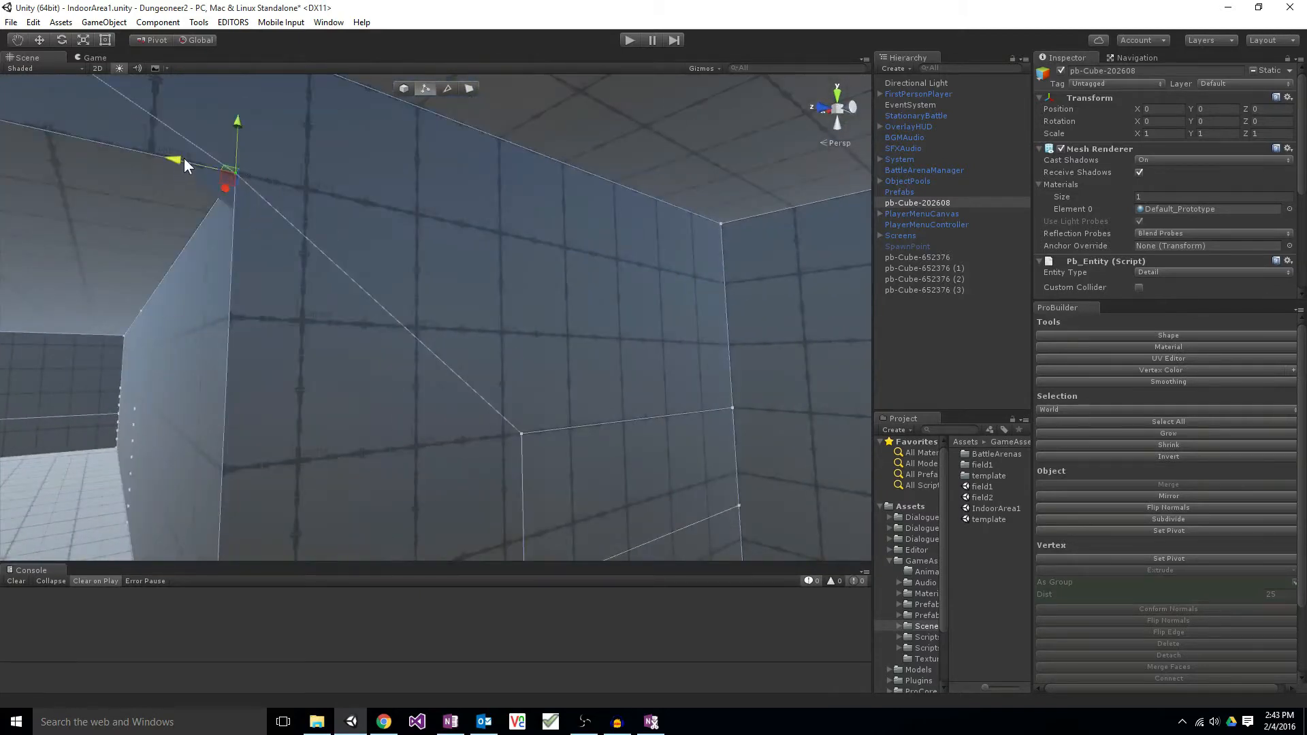
{"action": "left_click_drag", "start_coordinate": [184, 158], "coordinate": [252, 175]}
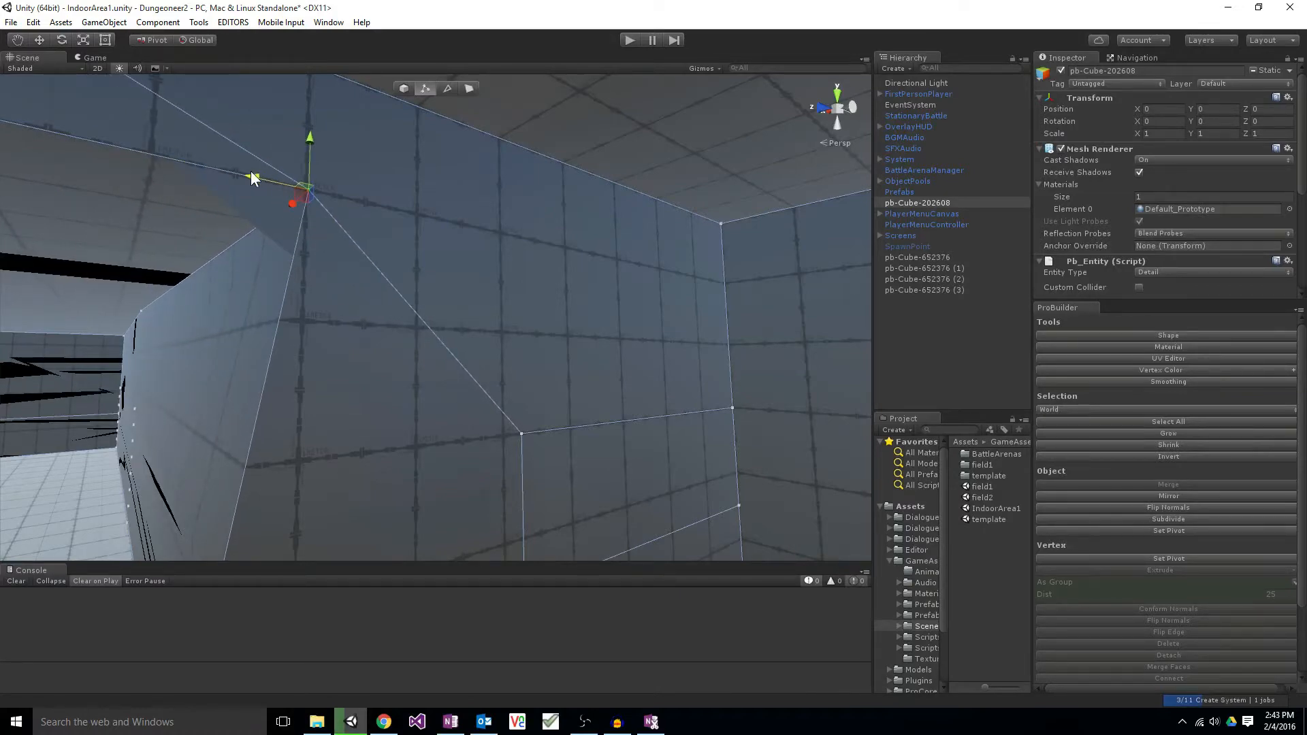
Step: Reselect the shifted upper corner vertex and move it back along Z, in line with the wall's vertical edge
{"action": "right_click_drag", "start_coordinate": [251, 170], "coordinate": [148, 302]}
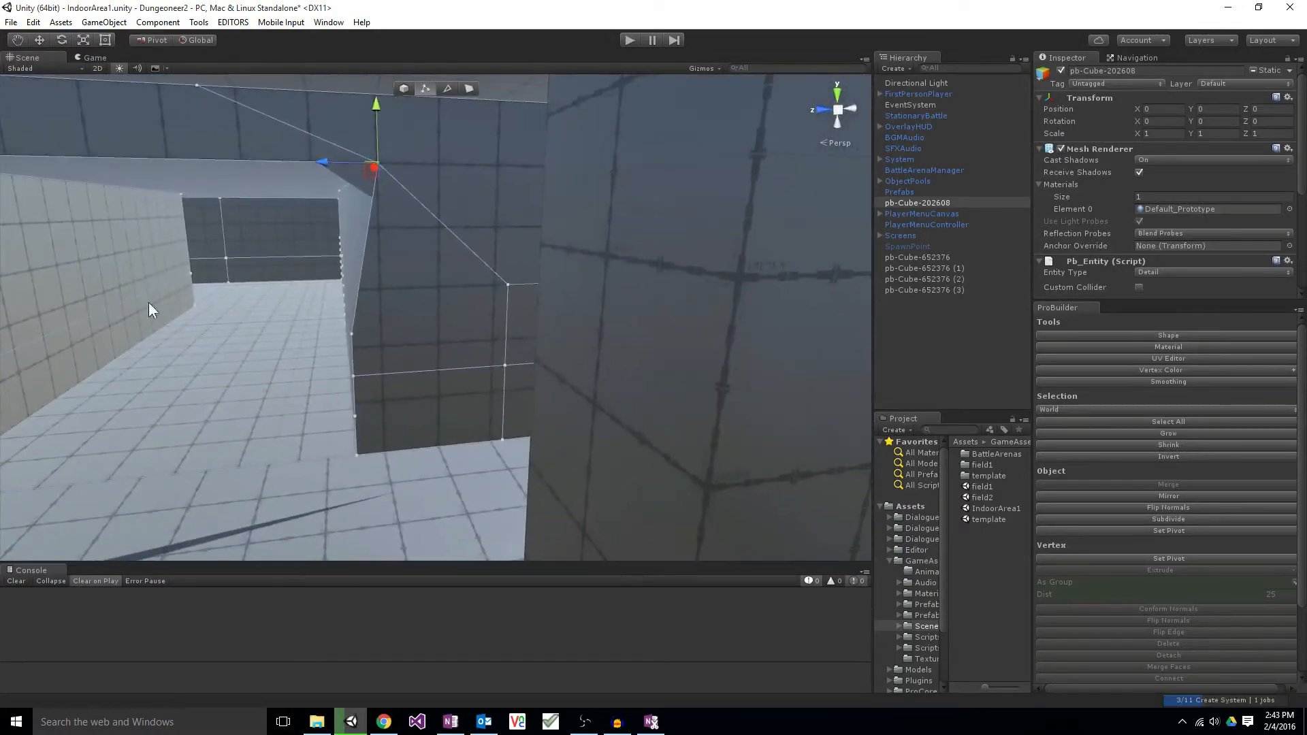
{"action": "left_click", "coordinate": [353, 325]}
{"action": "left_click", "coordinate": [353, 331]}
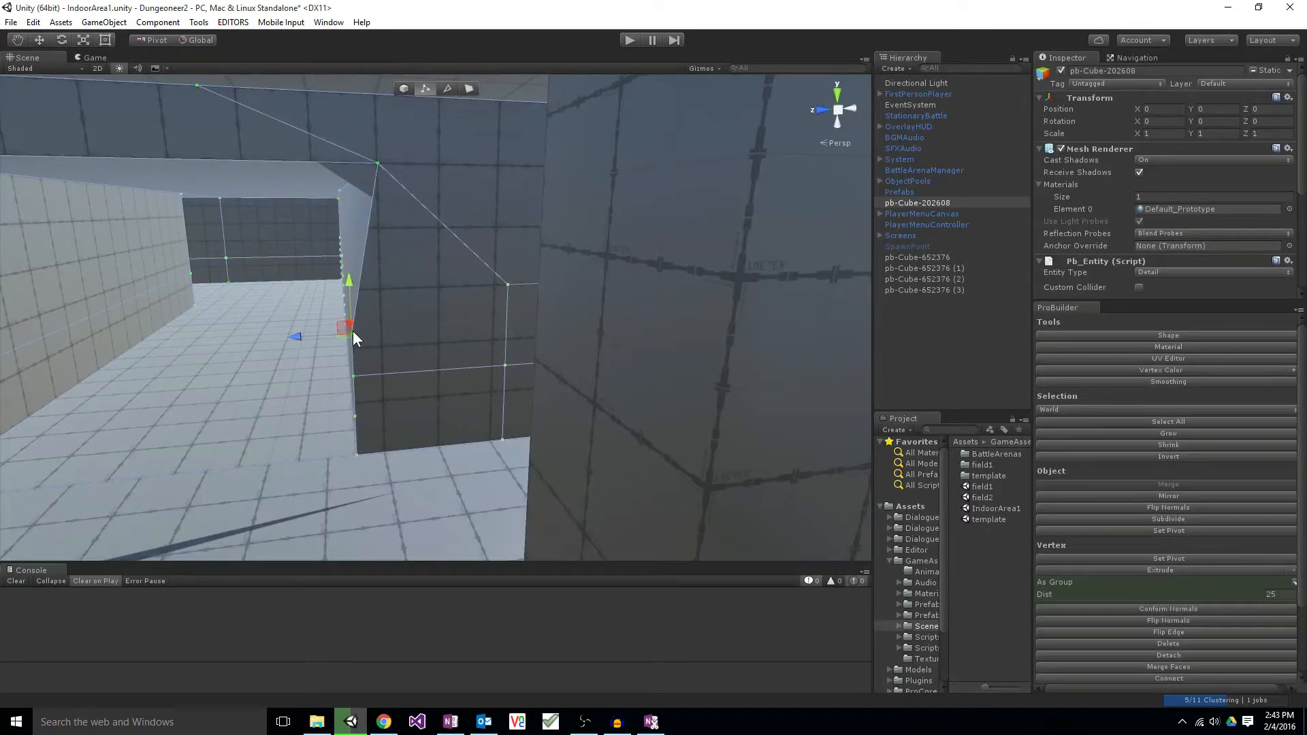
{"action": "left_click", "coordinate": [354, 170]}
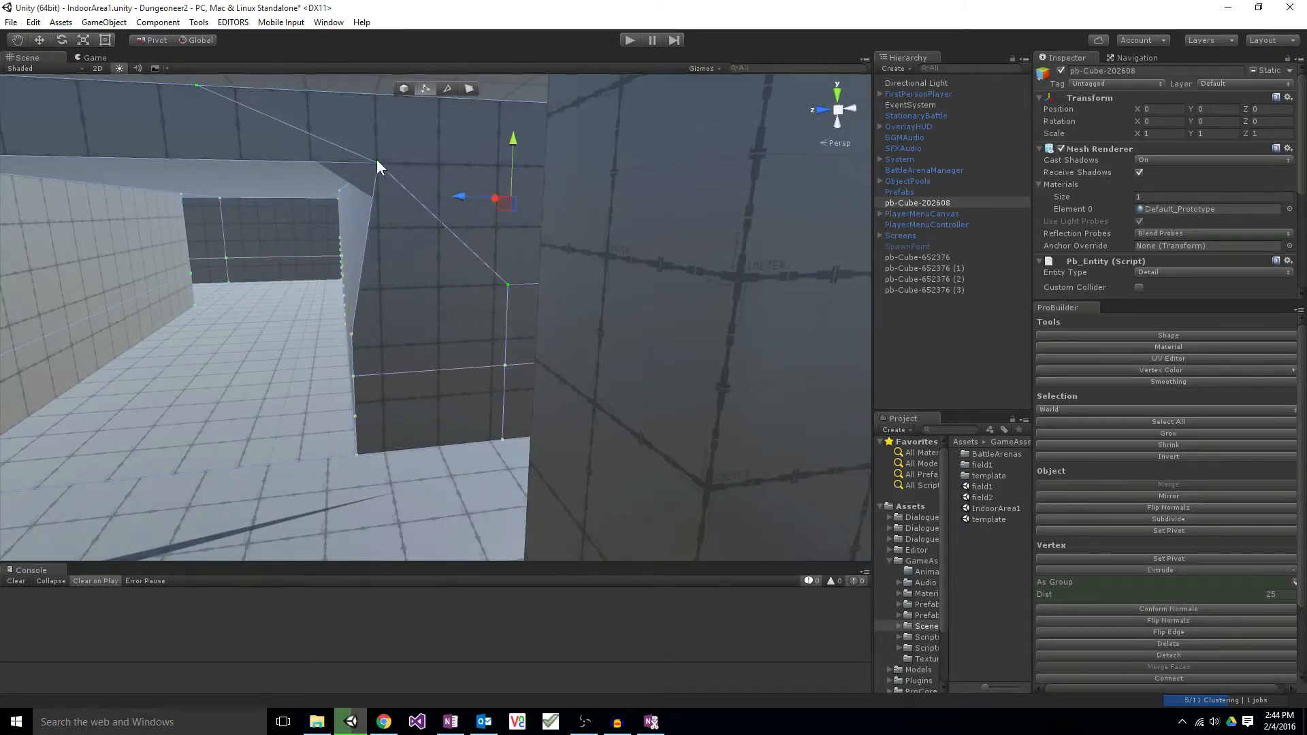
{"action": "left_click", "coordinate": [377, 135]}
{"action": "left_click", "coordinate": [376, 165]}
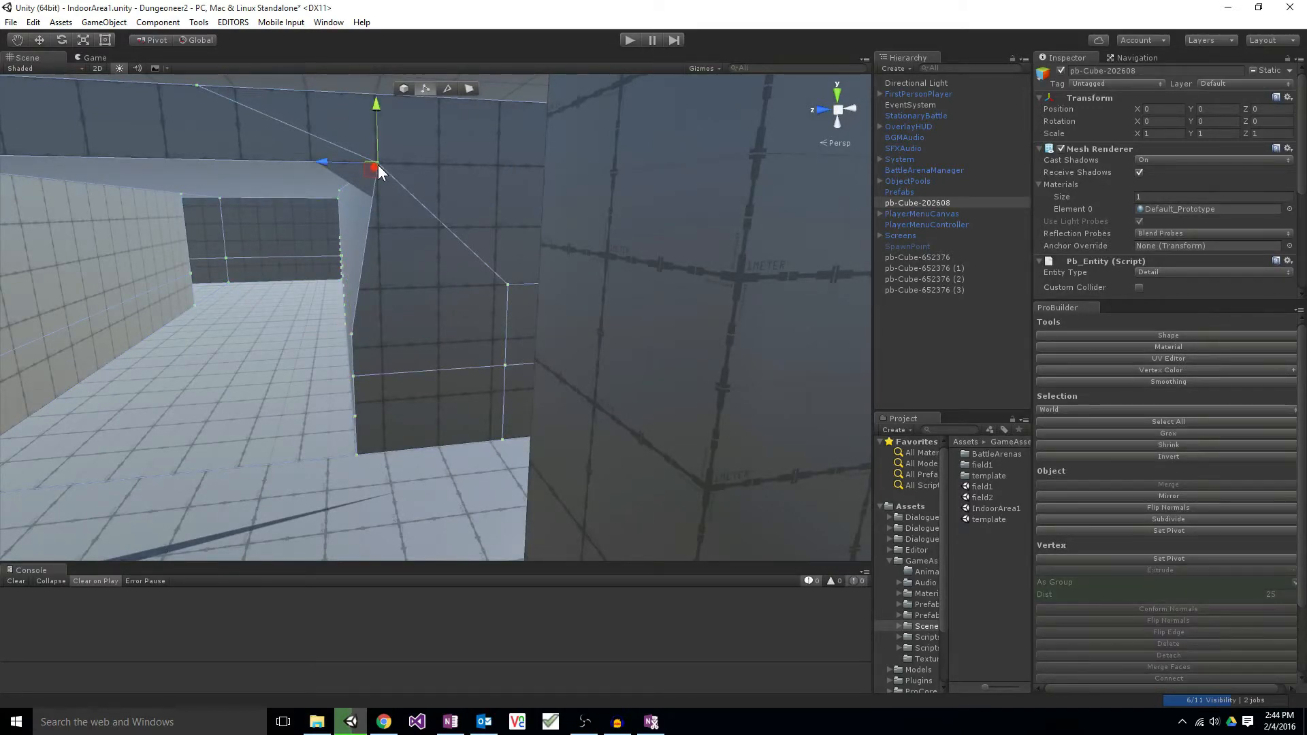
{"action": "mouse_move", "coordinate": [308, 161]}
{"action": "left_mouse_down"}
{"action": "mouse_move", "coordinate": [254, 168]}
{"action": "mouse_move", "coordinate": [296, 164]}
{"action": "left_mouse_up"}
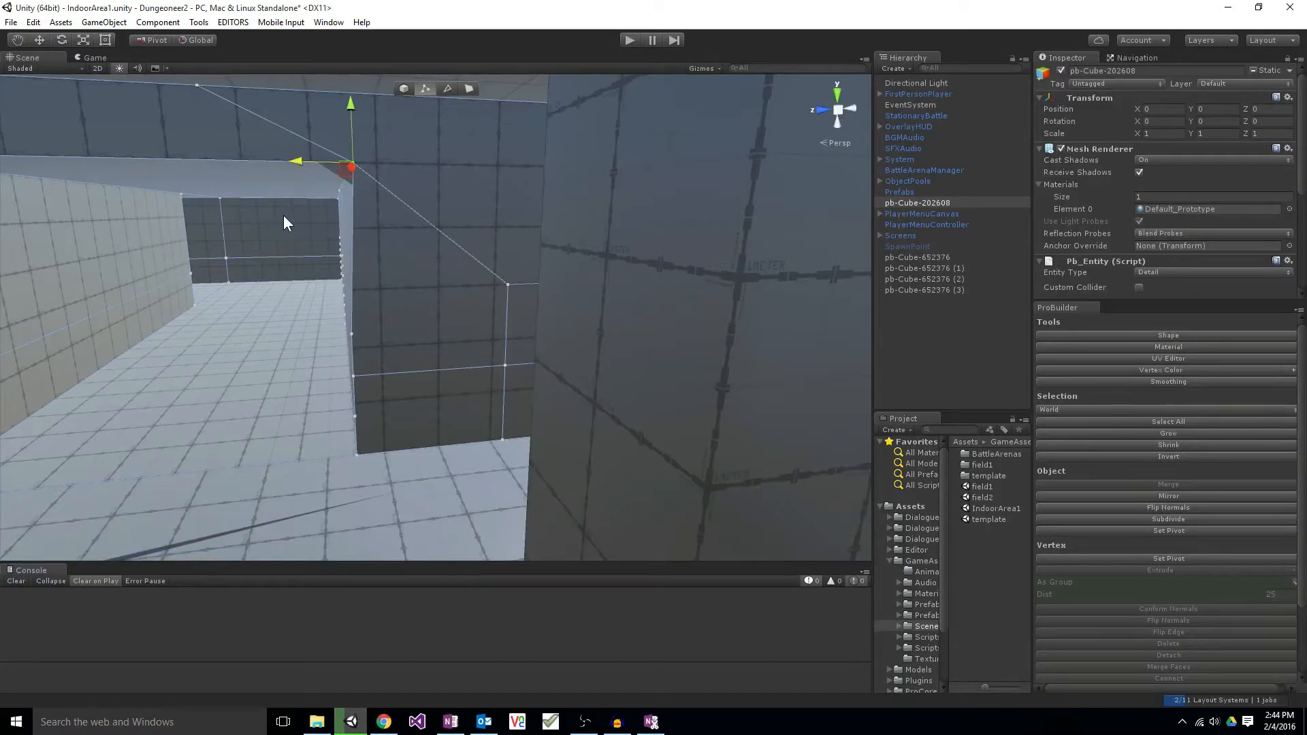
Step: Undo the recent Z moves of the corridor entrance's upper corner vertex
{"action": "key", "text": "ctrl+z"}
{"action": "key", "text": "ctrl+z"}
{"action": "key", "text": "ctrl+z"}
{"action": "key", "text": "ctrl+z"}
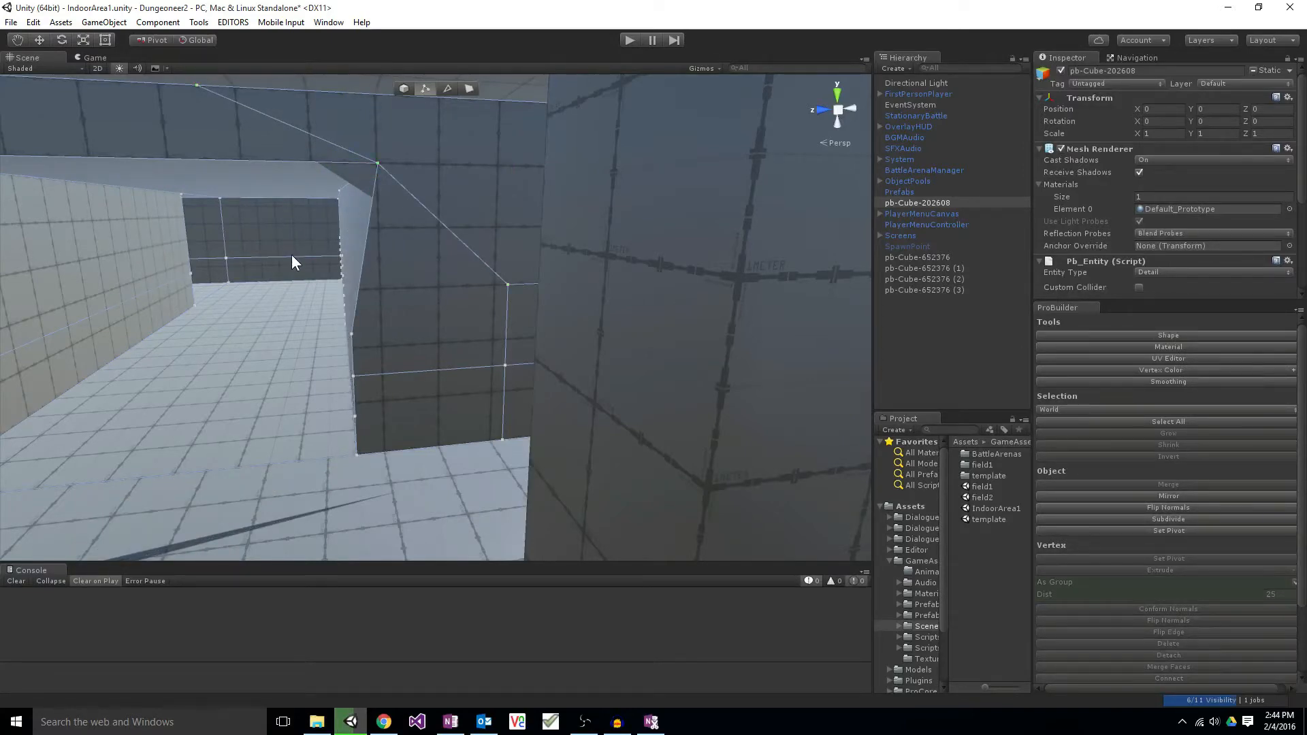
{"action": "key", "text": "ctrl+z"}
{"action": "key", "text": "ctrl+z"}
Step: Select both vertical edge segments on the light-walled side of the corridor entrance and move them slightly along Z into the opening
{"action": "right_click_drag", "start_coordinate": [291, 255], "coordinate": [259, 207]}
{"action": "key", "text": "w"}
{"action": "key", "text": "s"}
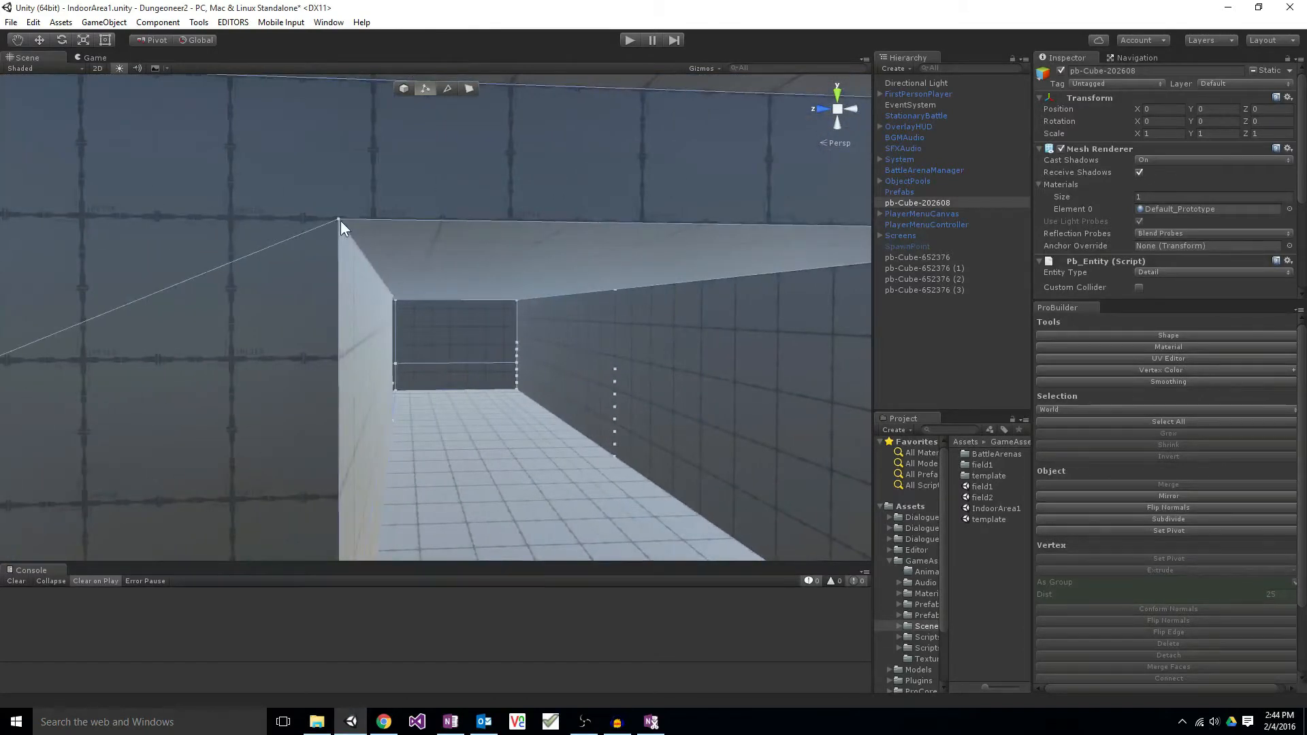
{"action": "left_click", "coordinate": [341, 220]}
{"action": "left_click", "coordinate": [259, 221]}
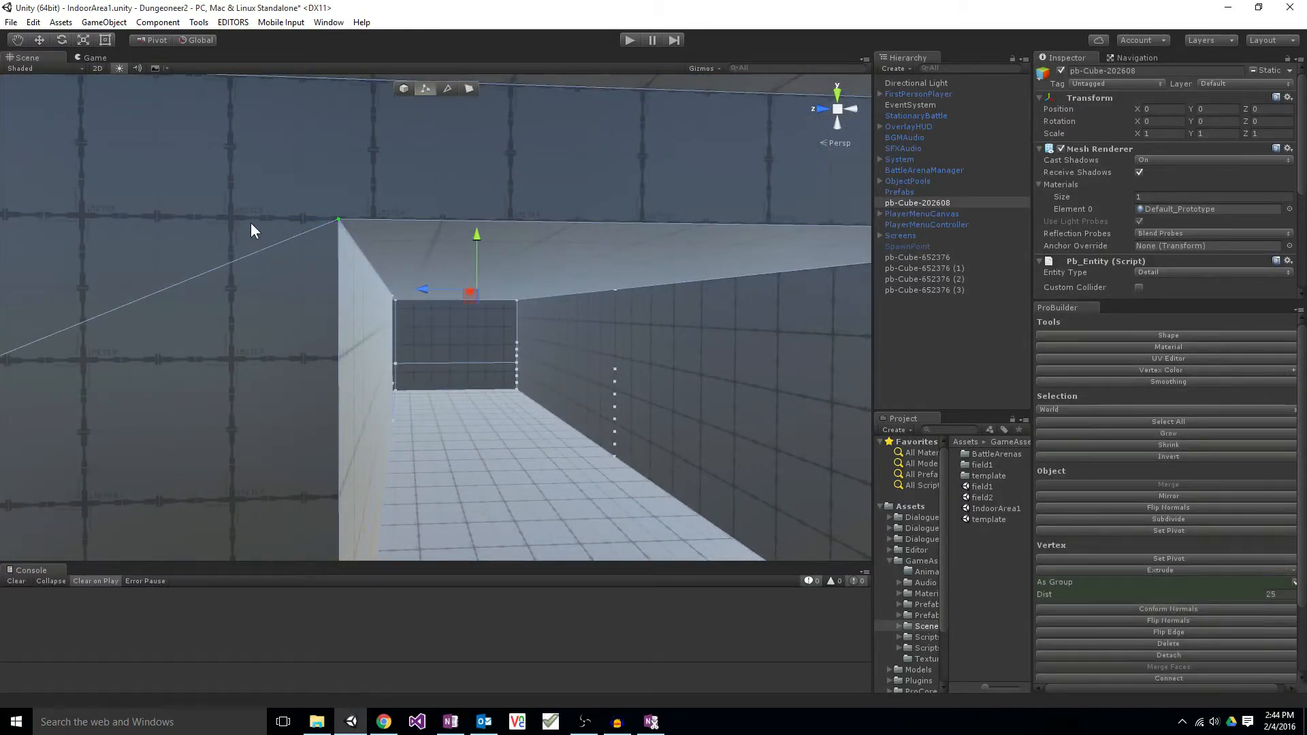
{"action": "left_click", "coordinate": [252, 225]}
{"action": "left_click", "coordinate": [296, 309]}
{"action": "right_click_drag", "start_coordinate": [309, 294], "coordinate": [227, 333]}
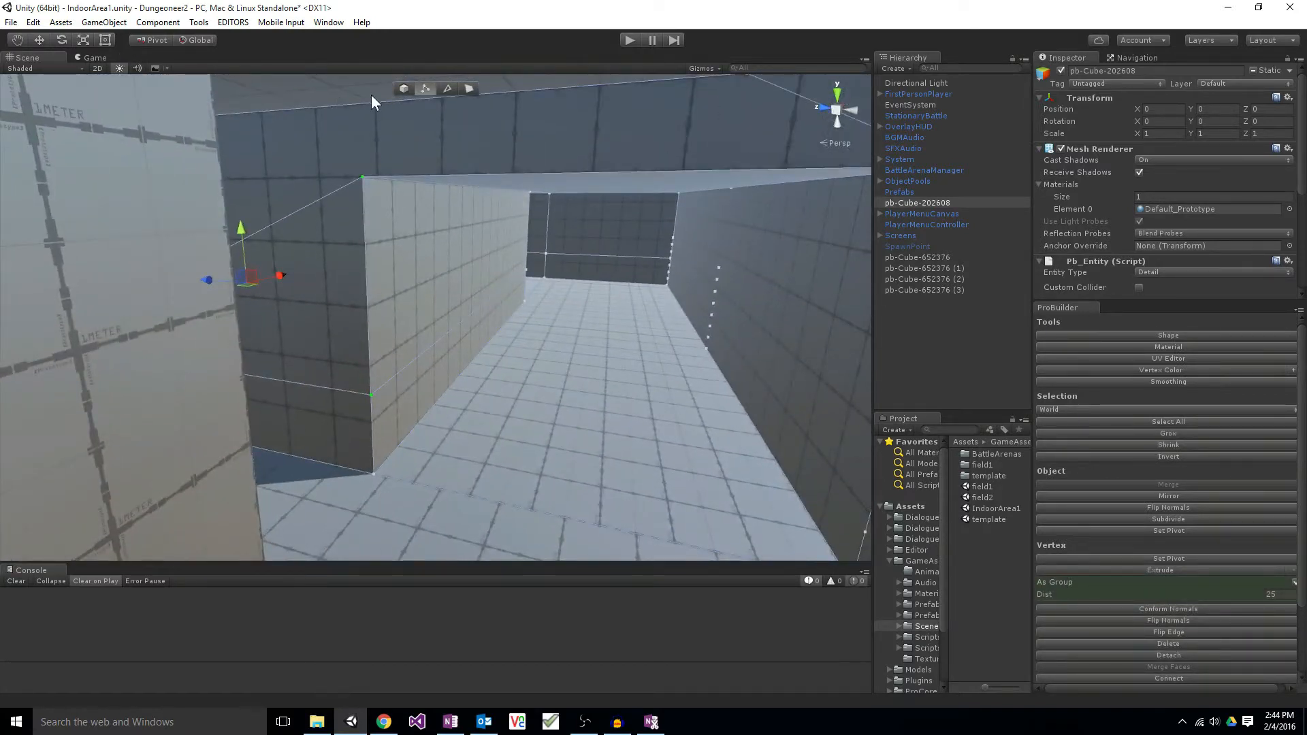
{"action": "left_click", "coordinate": [447, 89]}
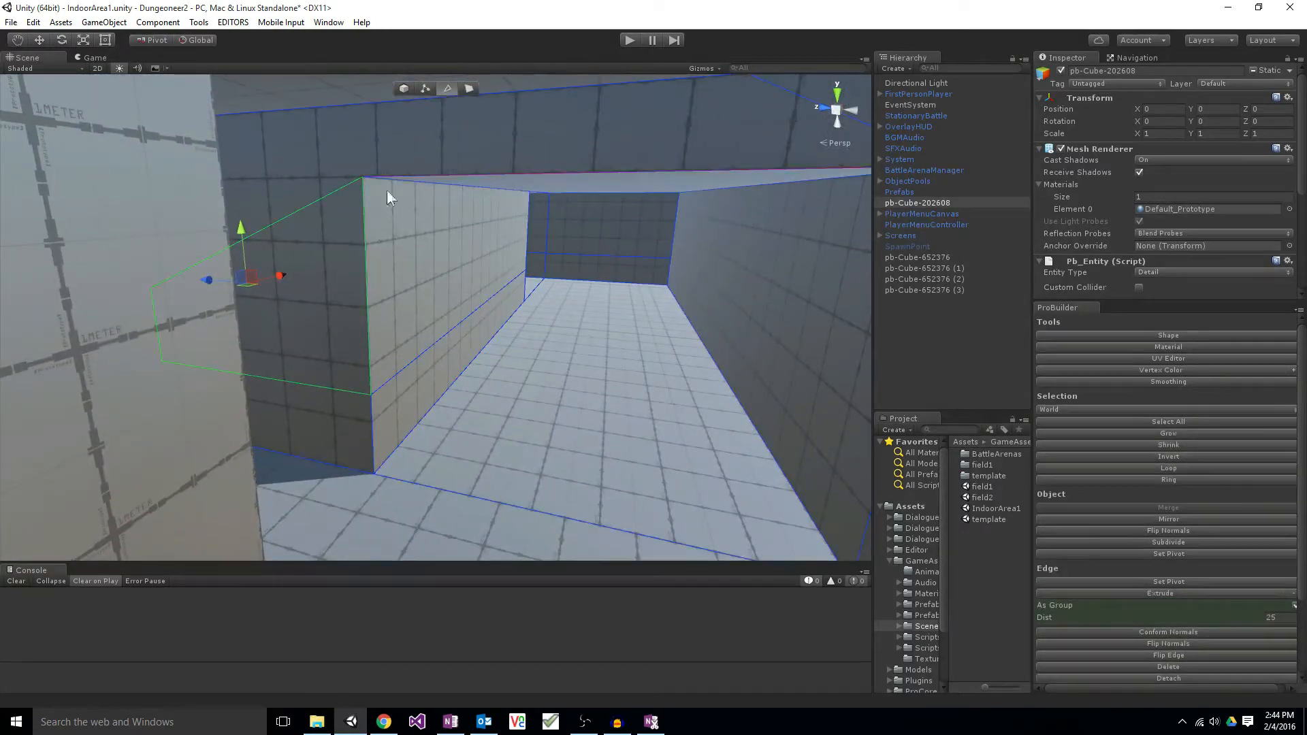
{"action": "left_click", "coordinate": [365, 286]}
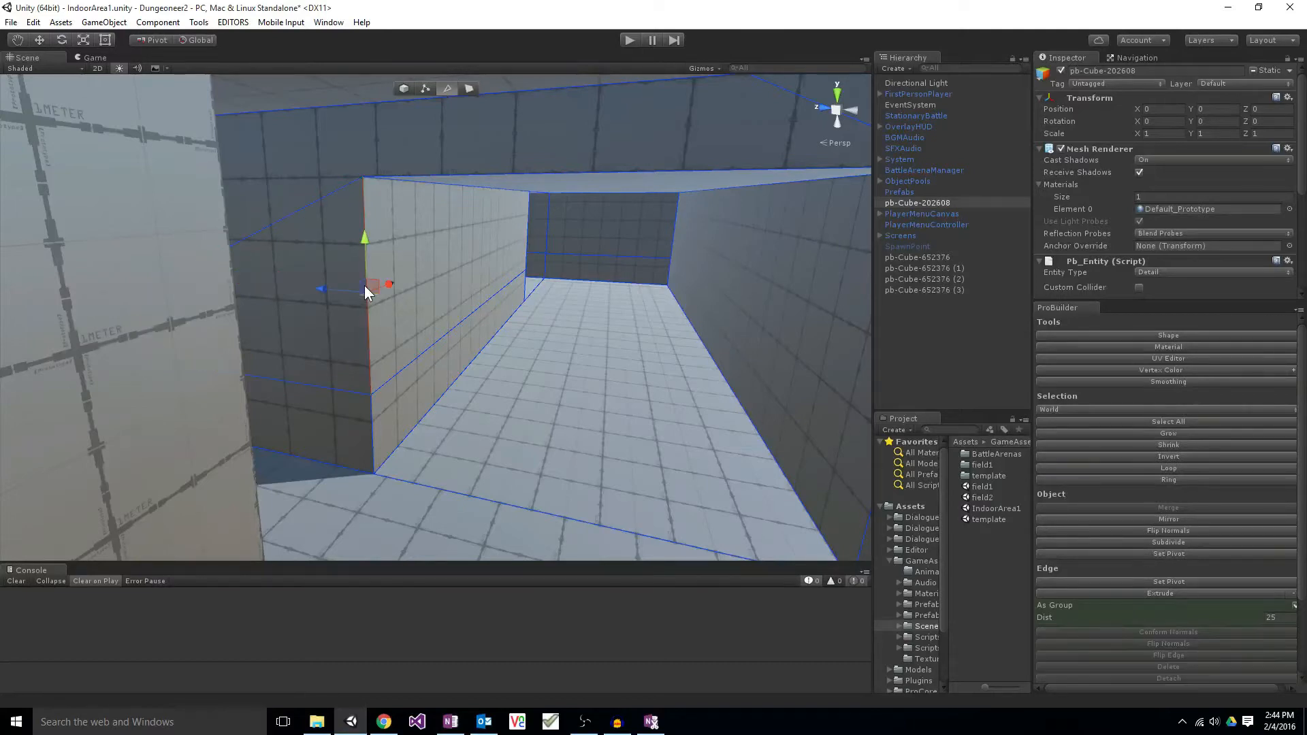
{"action": "left_click", "coordinate": [373, 435], "text": "shift"}
{"action": "mouse_move", "coordinate": [341, 328]}
{"action": "left_mouse_down"}
{"action": "mouse_move", "coordinate": [324, 328]}
{"action": "mouse_move", "coordinate": [337, 325]}
{"action": "left_mouse_up"}
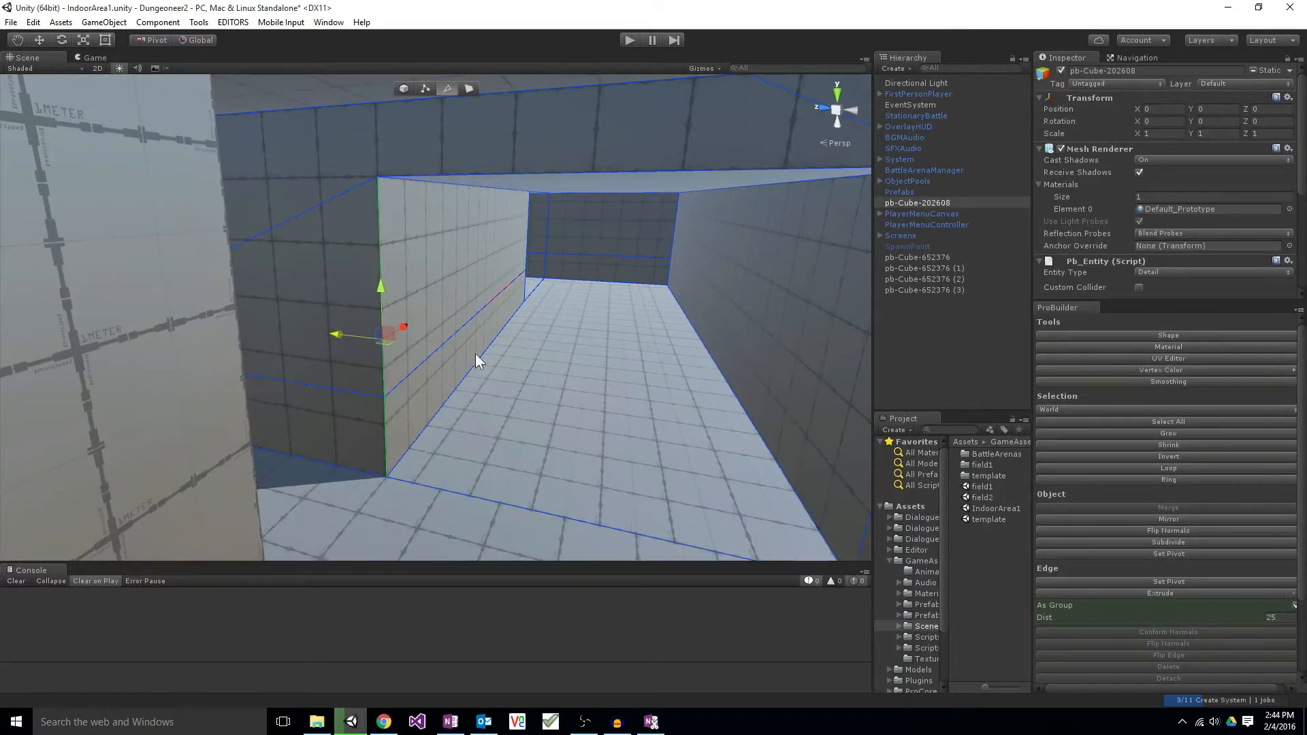
Step: Select the vertical edges on the dark-walled side of the corridor entrance and move them along Z into the opening
{"action": "mouse_move", "coordinate": [475, 359]}
{"action": "right_mouse_down"}
{"action": "mouse_move", "coordinate": [528, 309]}
{"action": "mouse_move", "coordinate": [447, 350]}
{"action": "mouse_move", "coordinate": [402, 315]}
{"action": "mouse_move", "coordinate": [139, 263]}
{"action": "mouse_move", "coordinate": [1185, 255]}
{"action": "mouse_move", "coordinate": [1100, 283]}
{"action": "mouse_move", "coordinate": [1150, 311]}
{"action": "mouse_move", "coordinate": [1150, 262]}
{"action": "mouse_move", "coordinate": [1158, 281]}
{"action": "mouse_move", "coordinate": [1260, 284]}
{"action": "mouse_move", "coordinate": [422, 379]}
{"action": "mouse_move", "coordinate": [563, 487]}
{"action": "mouse_move", "coordinate": [564, 404]}
{"action": "mouse_move", "coordinate": [574, 440]}
{"action": "mouse_move", "coordinate": [538, 349]}
{"action": "mouse_move", "coordinate": [557, 323]}
{"action": "mouse_move", "coordinate": [488, 352]}
{"action": "mouse_move", "coordinate": [513, 298]}
{"action": "mouse_move", "coordinate": [554, 283]}
{"action": "mouse_move", "coordinate": [630, 303]}
{"action": "mouse_move", "coordinate": [691, 291]}
{"action": "mouse_move", "coordinate": [762, 300]}
{"action": "mouse_move", "coordinate": [513, 316]}
{"action": "mouse_move", "coordinate": [528, 321]}
{"action": "mouse_move", "coordinate": [522, 338]}
{"action": "mouse_move", "coordinate": [467, 361]}
{"action": "mouse_move", "coordinate": [467, 437]}
{"action": "mouse_move", "coordinate": [466, 347]}
{"action": "right_mouse_up"}
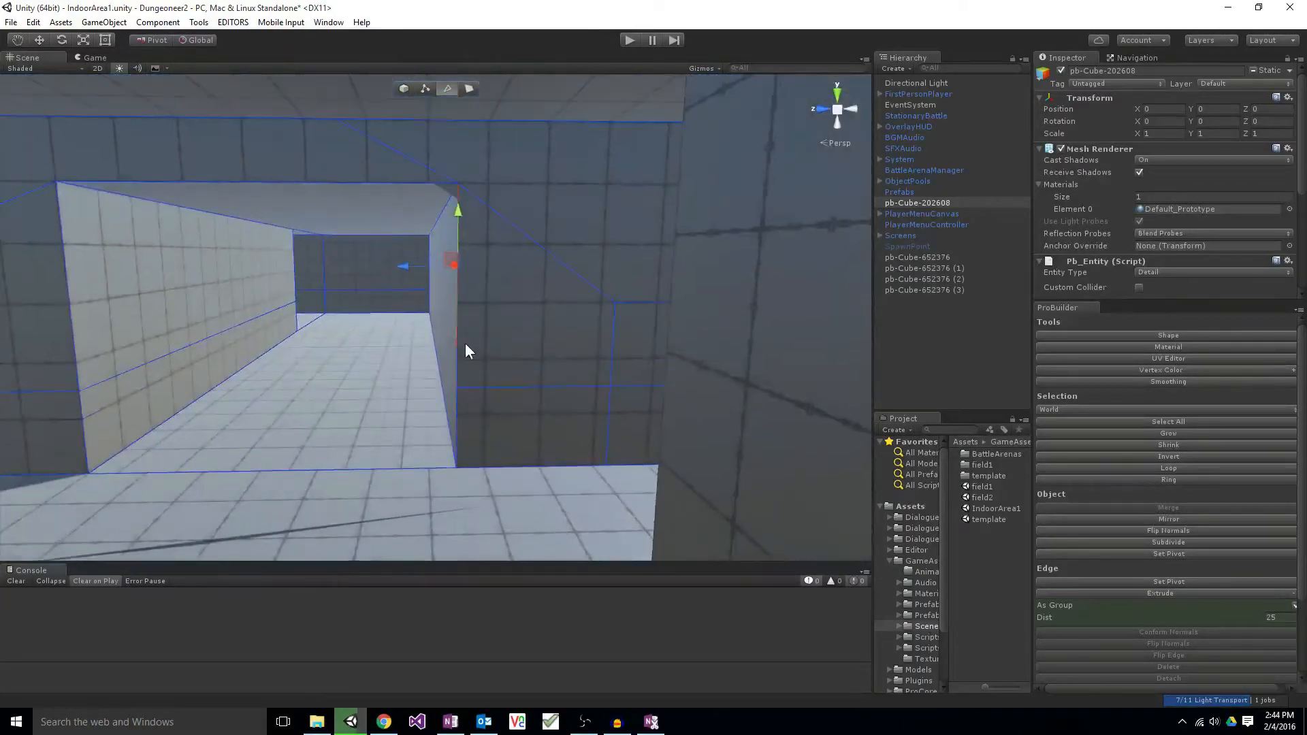
{"action": "left_click", "coordinate": [455, 425]}
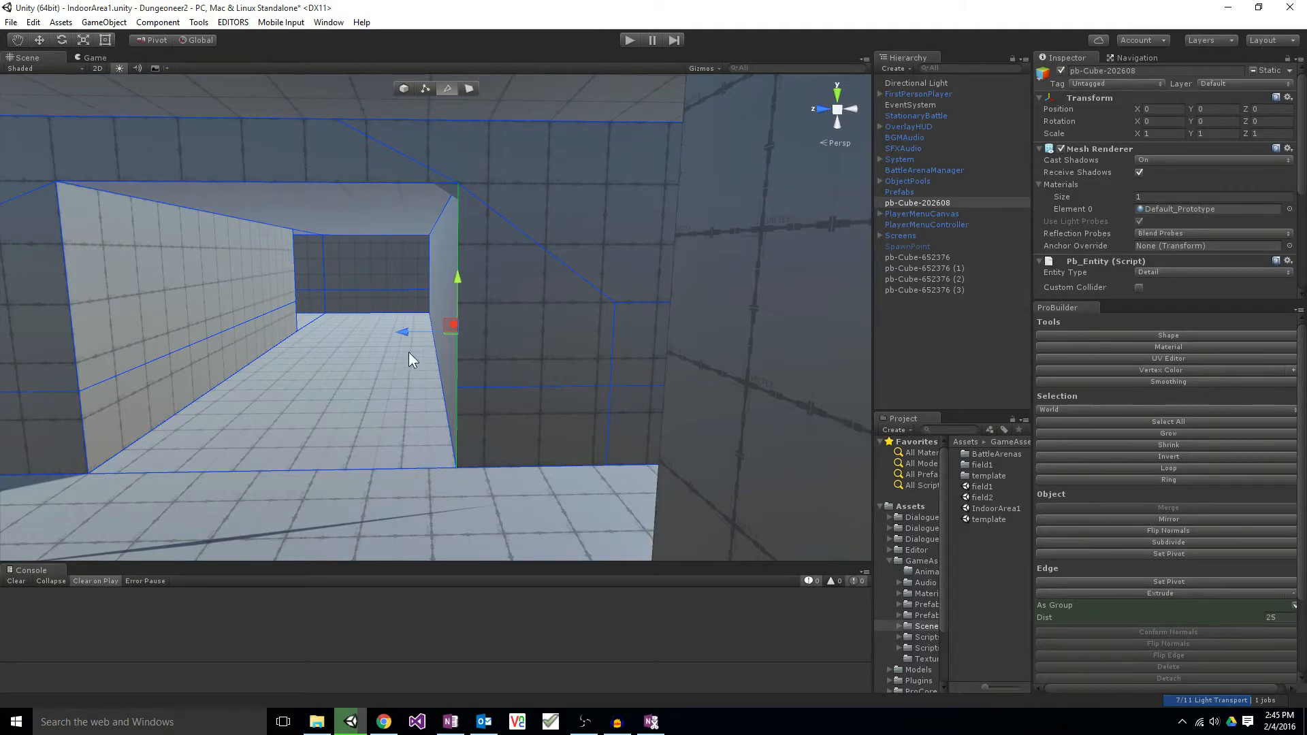
{"action": "left_click_drag", "start_coordinate": [407, 333], "coordinate": [374, 349]}
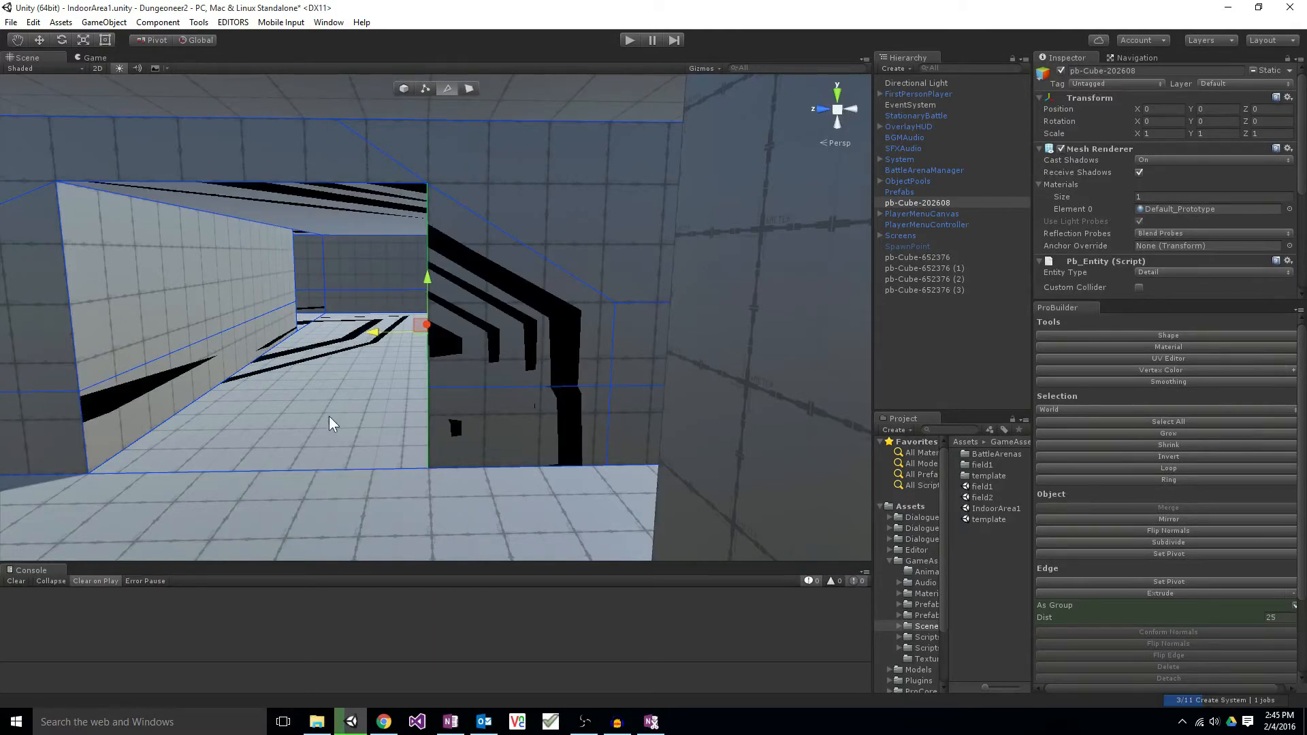
Step: Select the column of vertices midway along the corridor's dark side wall and move it along Z
{"action": "key", "text": "w"}
{"action": "right_click_drag", "start_coordinate": [321, 398], "coordinate": [475, 235]}
{"action": "key", "text": "a"}
{"action": "key", "text": "s"}
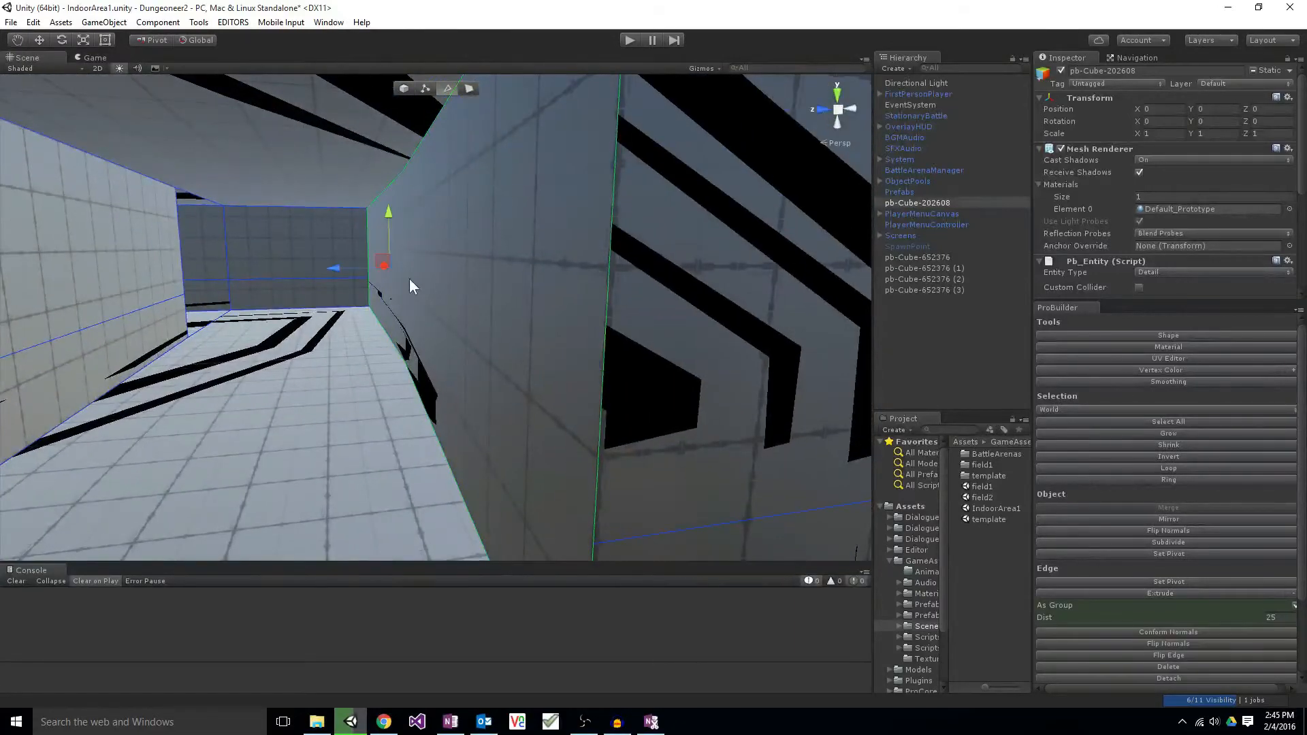
{"action": "right_click_drag", "start_coordinate": [399, 285], "coordinate": [557, 303]}
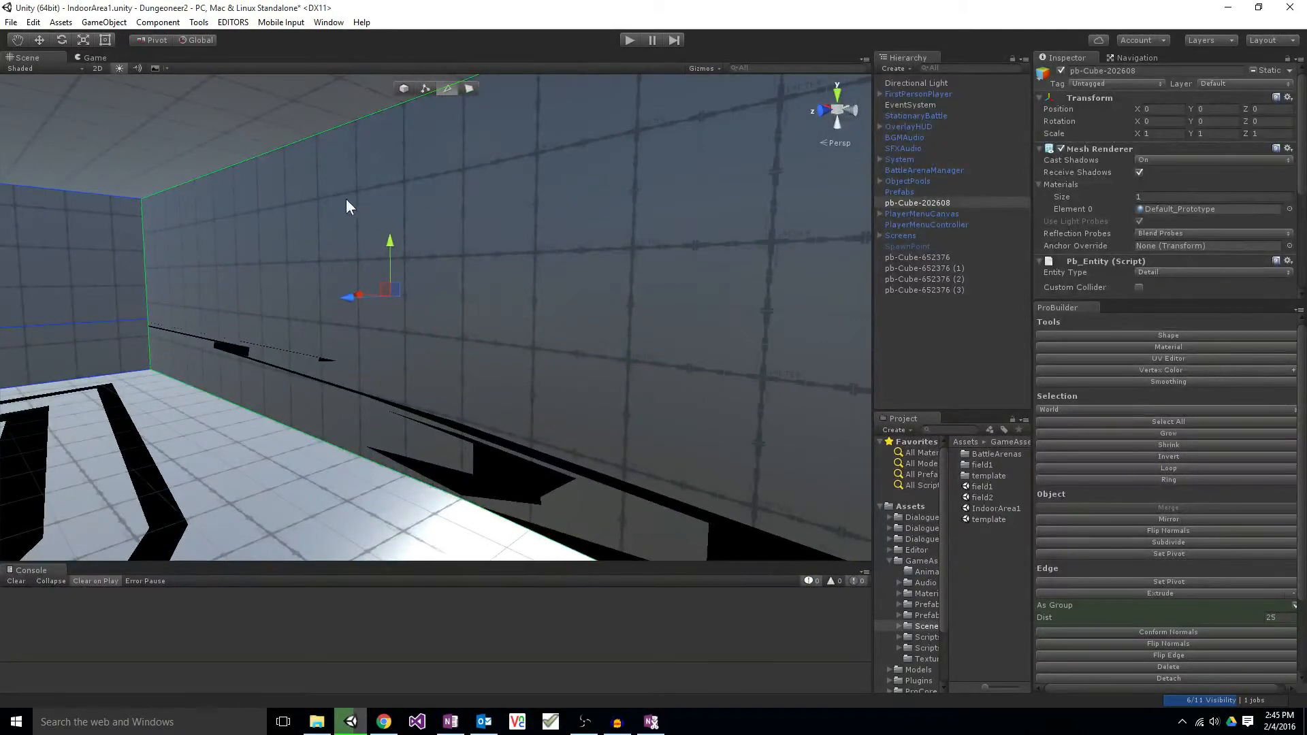
{"action": "right_click_drag", "start_coordinate": [394, 194], "coordinate": [419, 181]}
{"action": "left_click", "coordinate": [462, 89]}
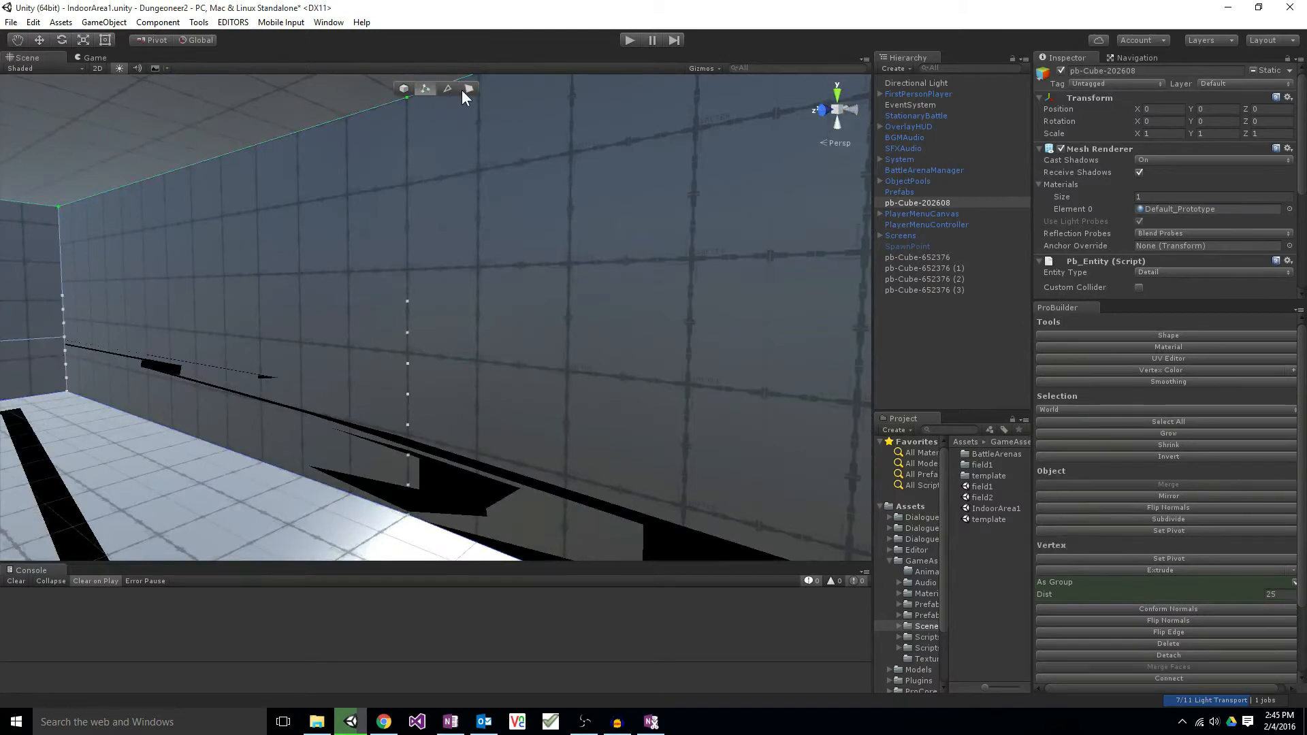
{"action": "left_click", "coordinate": [444, 90]}
{"action": "left_click", "coordinate": [467, 90]}
{"action": "left_click", "coordinate": [424, 89]}
{"action": "left_click", "coordinate": [411, 300]}
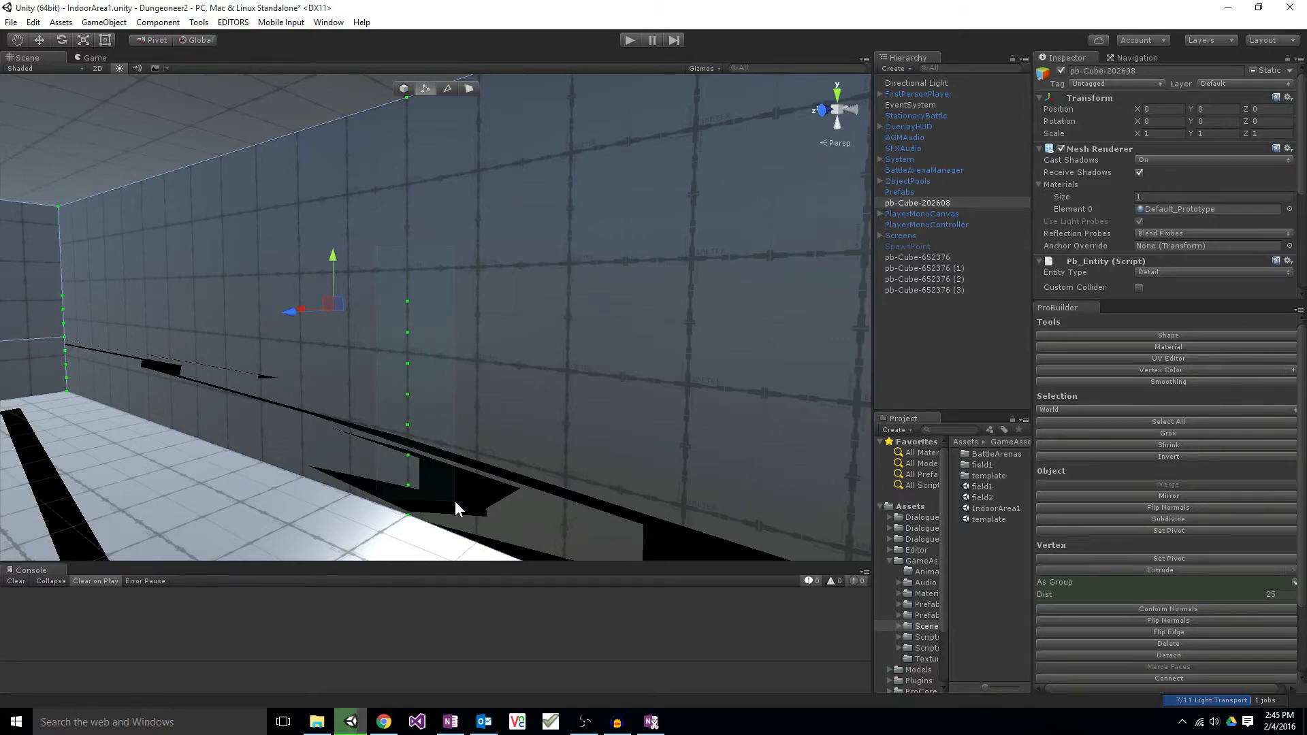
{"action": "left_click_drag", "start_coordinate": [541, 420], "coordinate": [426, 437], "text": "alt"}
{"action": "left_click_drag", "start_coordinate": [322, 323], "coordinate": [397, 365]}
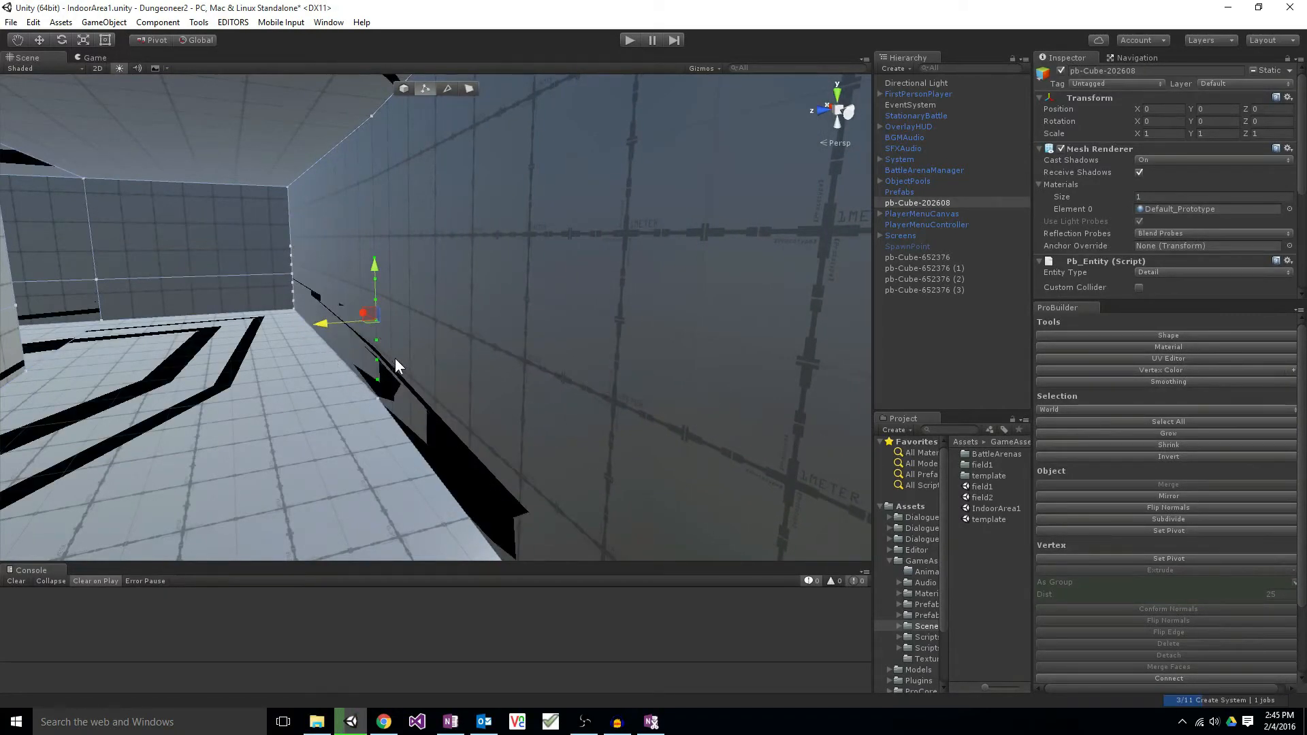
Step: Undo the vertex and edge moves on the corridor's dark side wall
{"action": "key", "text": "w"}
{"action": "right_click_drag", "start_coordinate": [403, 332], "coordinate": [456, 465]}
{"action": "left_click", "coordinate": [453, 460]}
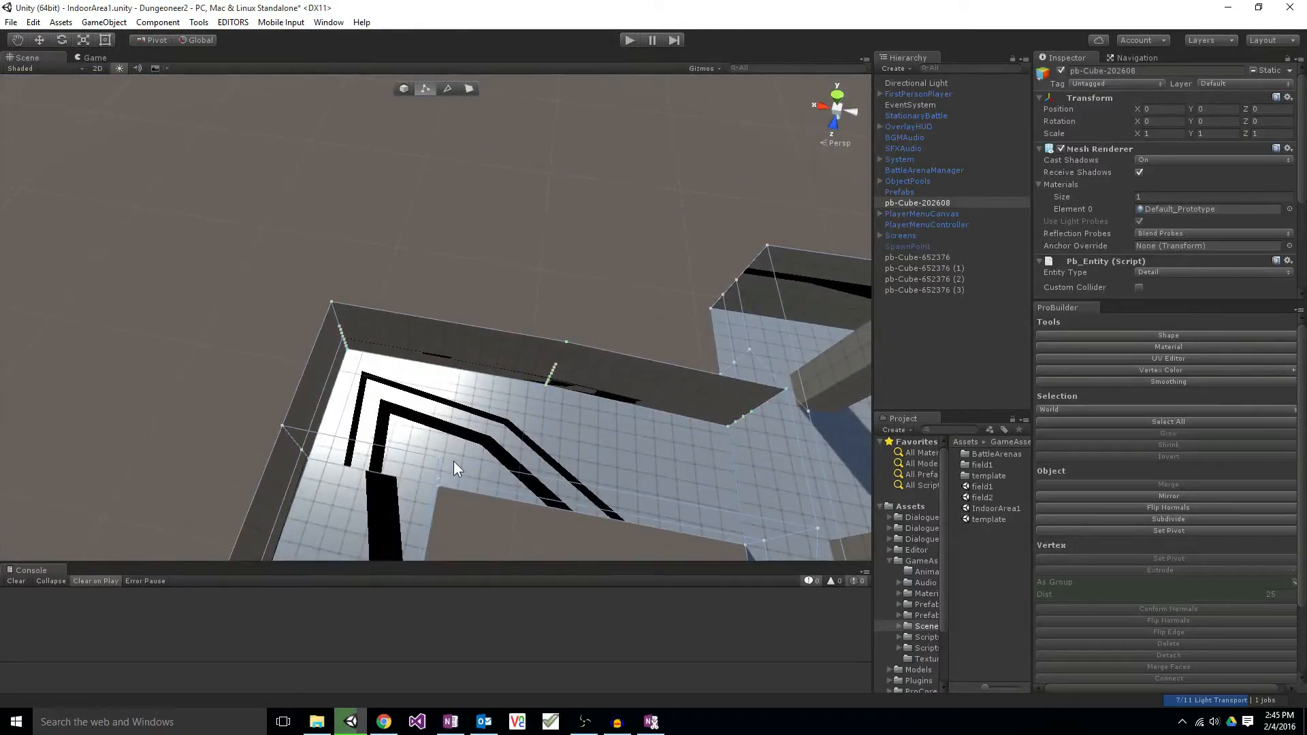
{"action": "key", "text": "ctrl+z"}
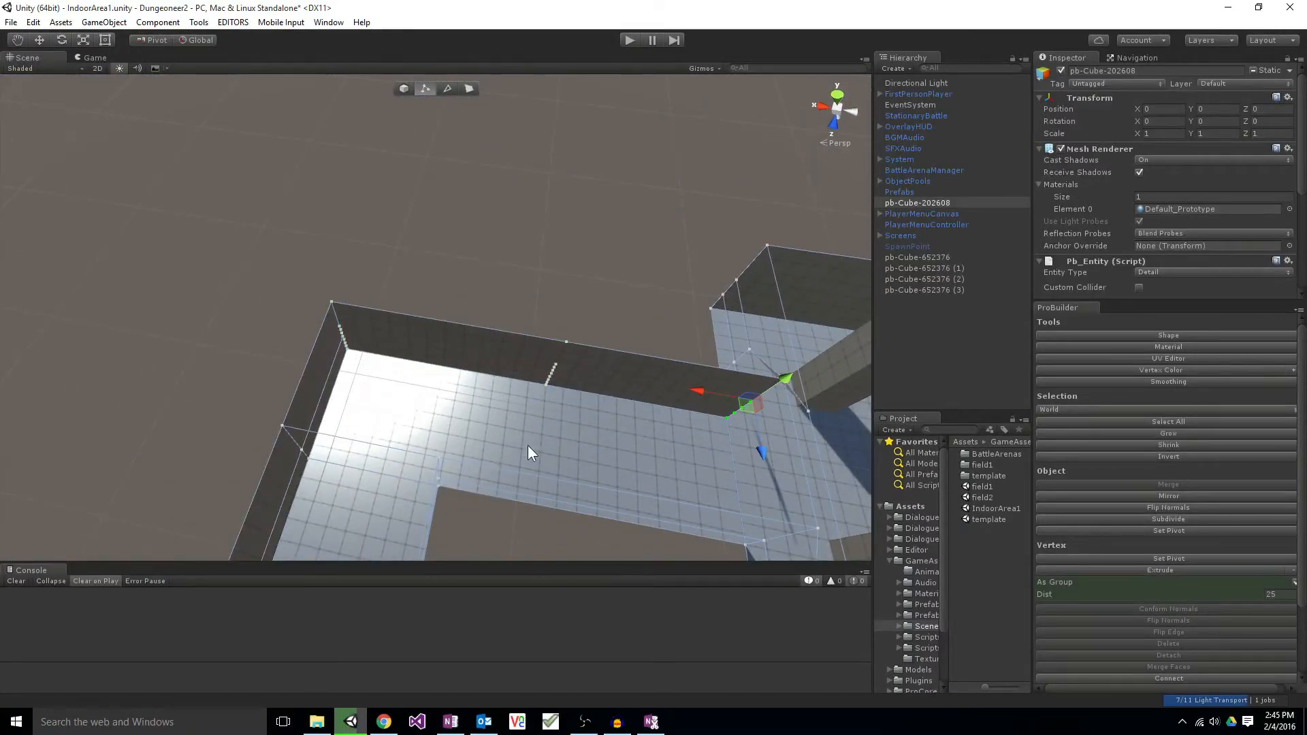
Step: Examine the vertices and edges at the corridor entrance's upper corner, and return to object editing
{"action": "right_click_drag", "start_coordinate": [528, 447], "coordinate": [706, 465]}
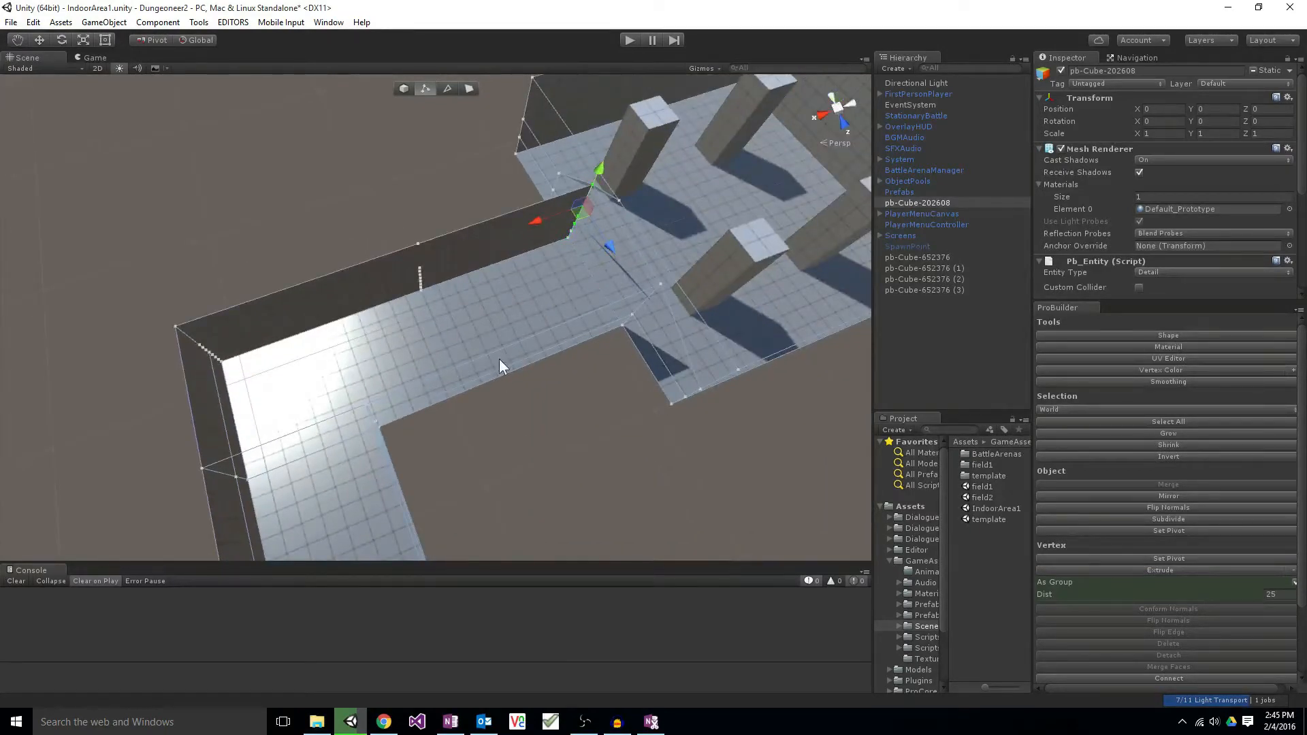
{"action": "right_click_drag", "start_coordinate": [499, 359], "coordinate": [102, 63]}
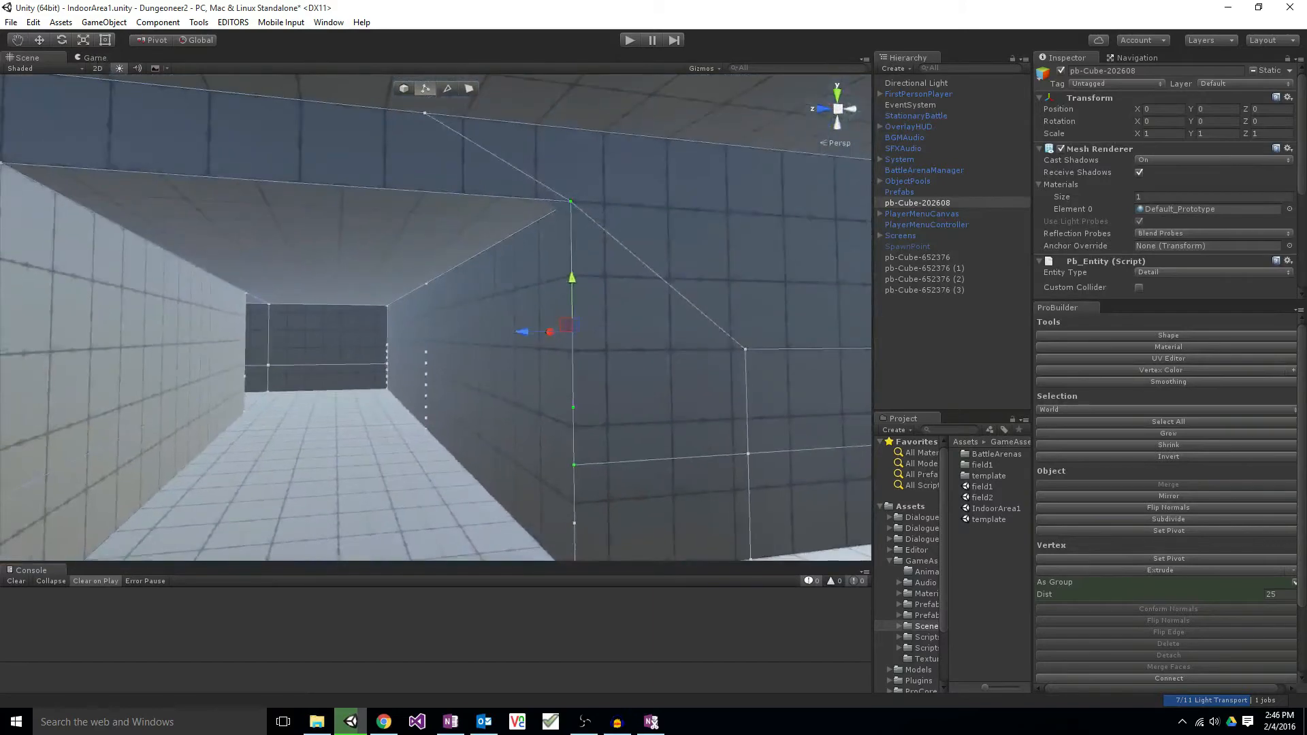
{"action": "left_click", "coordinate": [394, 393]}
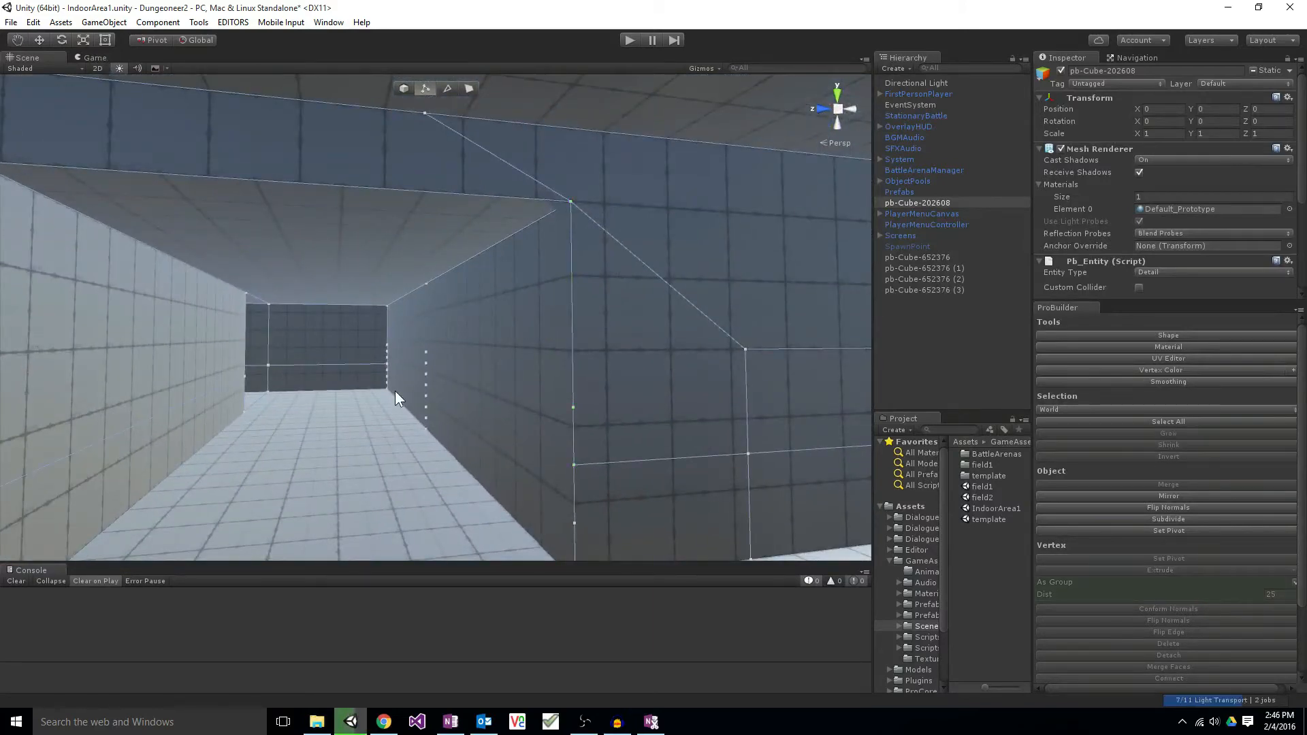
{"action": "key", "text": "ctrl+z"}
{"action": "right_click_drag", "start_coordinate": [395, 391], "coordinate": [454, 365]}
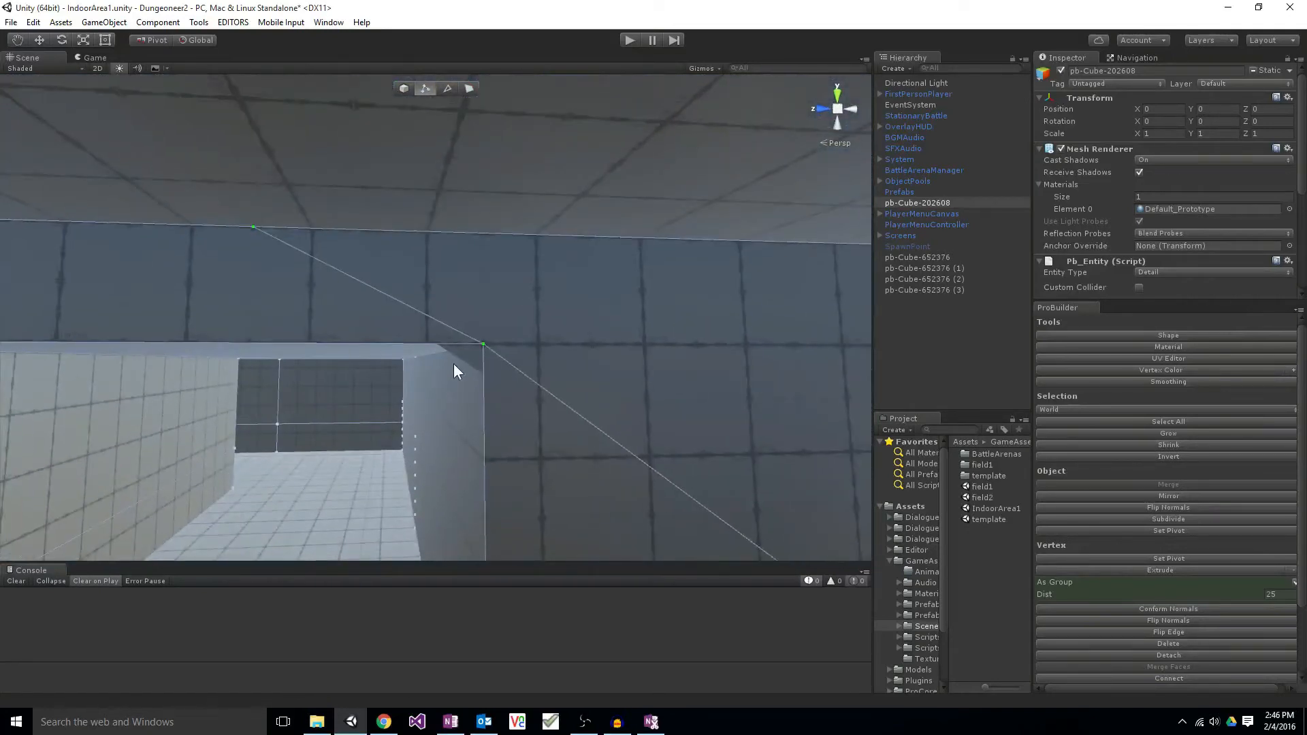
{"action": "left_click", "coordinate": [447, 89]}
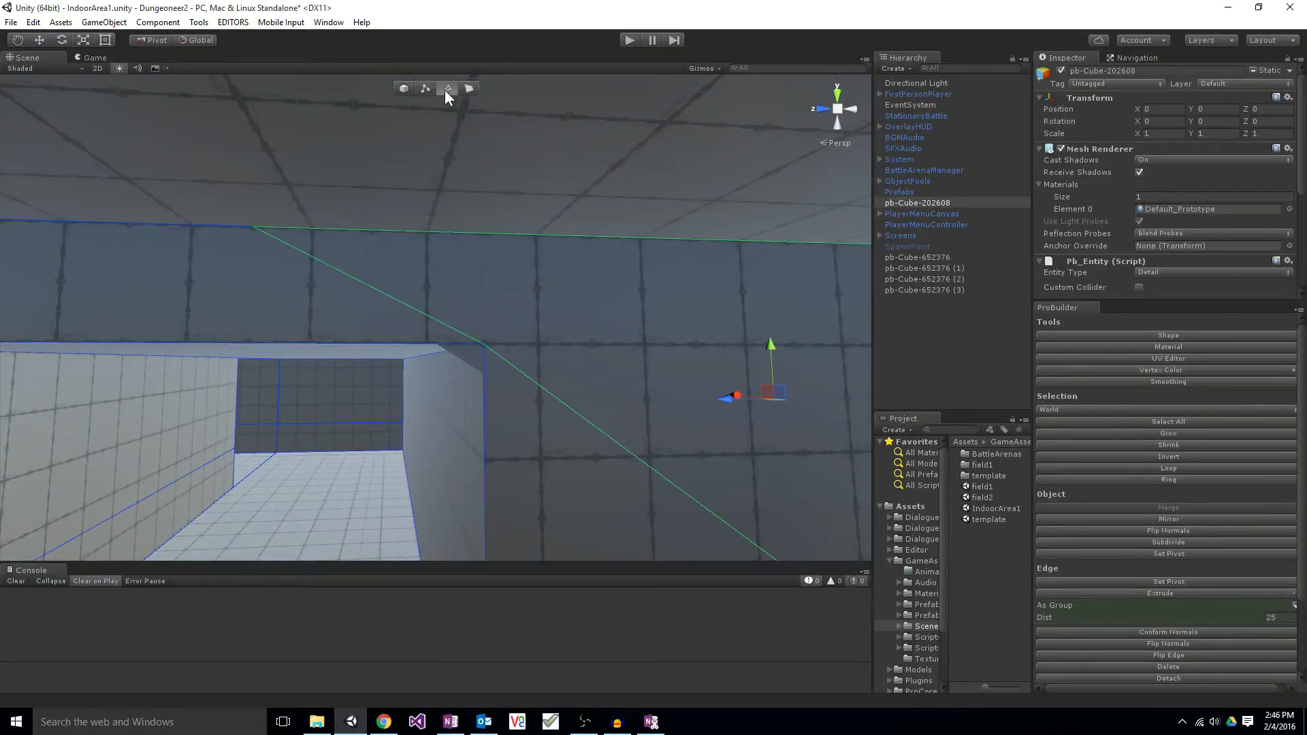
{"action": "left_click", "coordinate": [472, 336]}
{"action": "left_click", "coordinate": [483, 351]}
{"action": "key", "text": "ctrl+z"}
{"action": "left_click", "coordinate": [402, 89]}
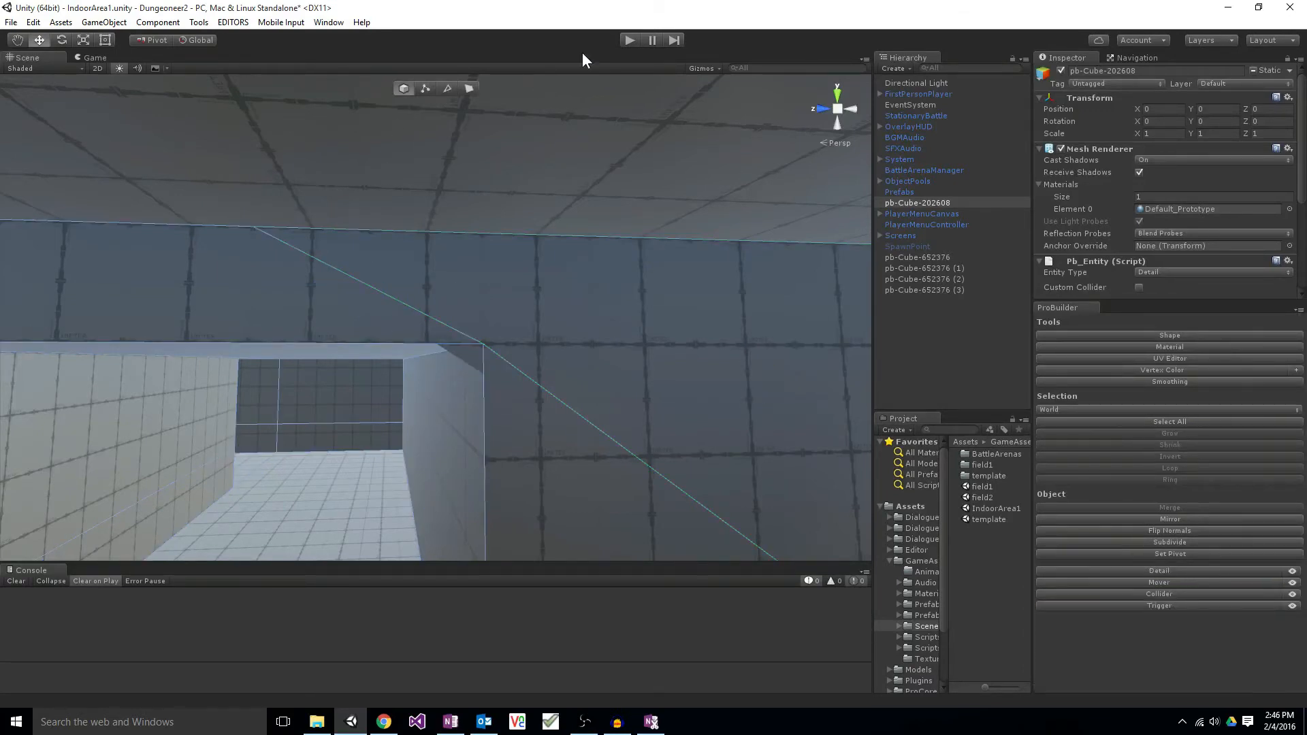
Step: Play-test the scene to check the corridor entrance, stop it, and view the entrance from among the pillars
{"action": "left_click", "coordinate": [625, 40]}
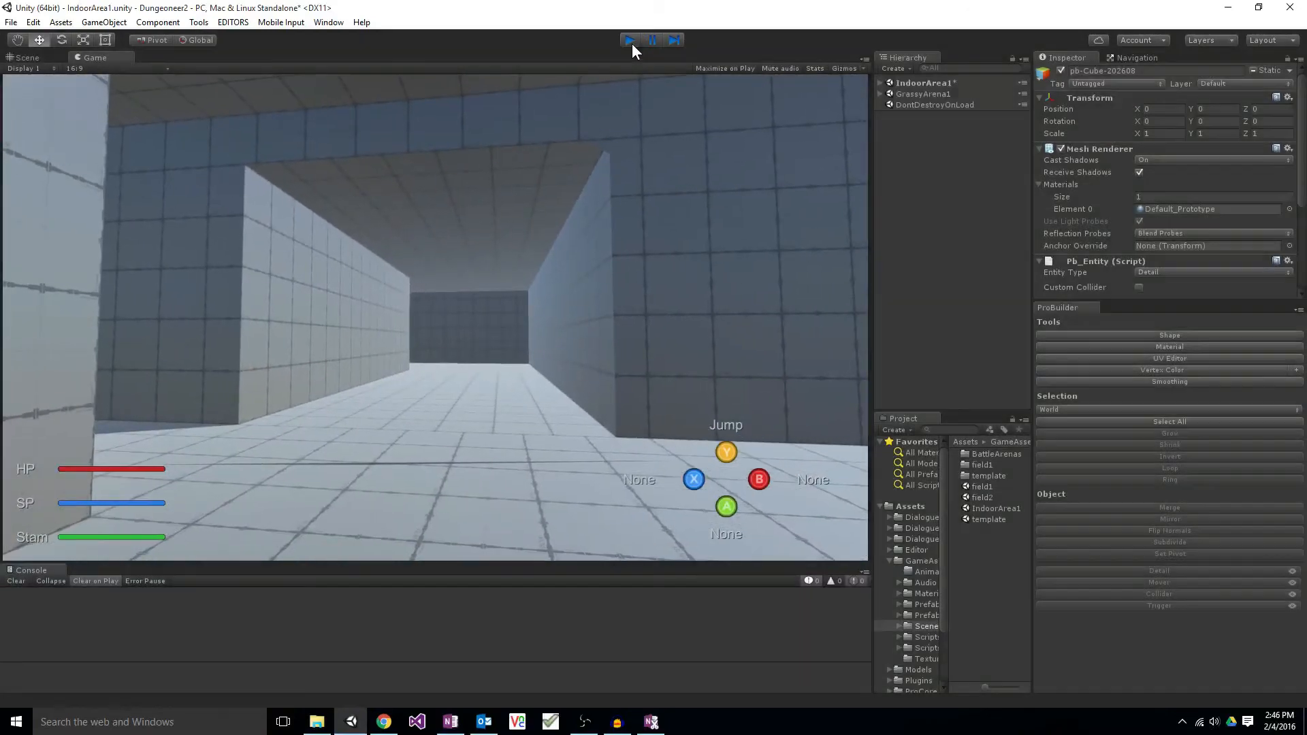
{"action": "left_click", "coordinate": [630, 40]}
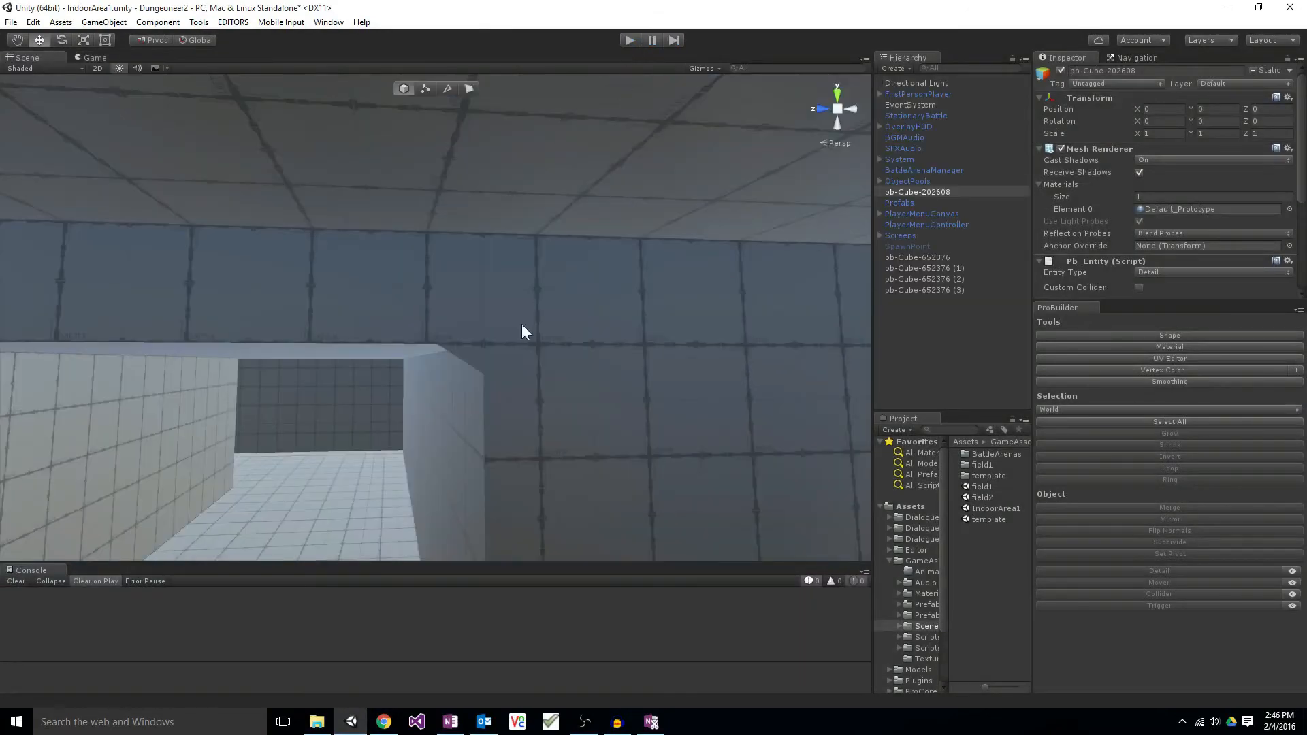
{"action": "key", "text": "w"}
{"action": "mouse_move", "coordinate": [593, 331]}
{"action": "right_mouse_down"}
{"action": "mouse_move", "coordinate": [781, 406]}
{"action": "mouse_move", "coordinate": [1138, 407]}
{"action": "mouse_move", "coordinate": [686, 435]}
{"action": "mouse_move", "coordinate": [336, 432]}
{"action": "mouse_move", "coordinate": [231, 374]}
{"action": "mouse_move", "coordinate": [87, 414]}
{"action": "mouse_move", "coordinate": [571, 353]}
{"action": "mouse_move", "coordinate": [646, 326]}
{"action": "mouse_move", "coordinate": [603, 330]}
{"action": "right_mouse_up"}
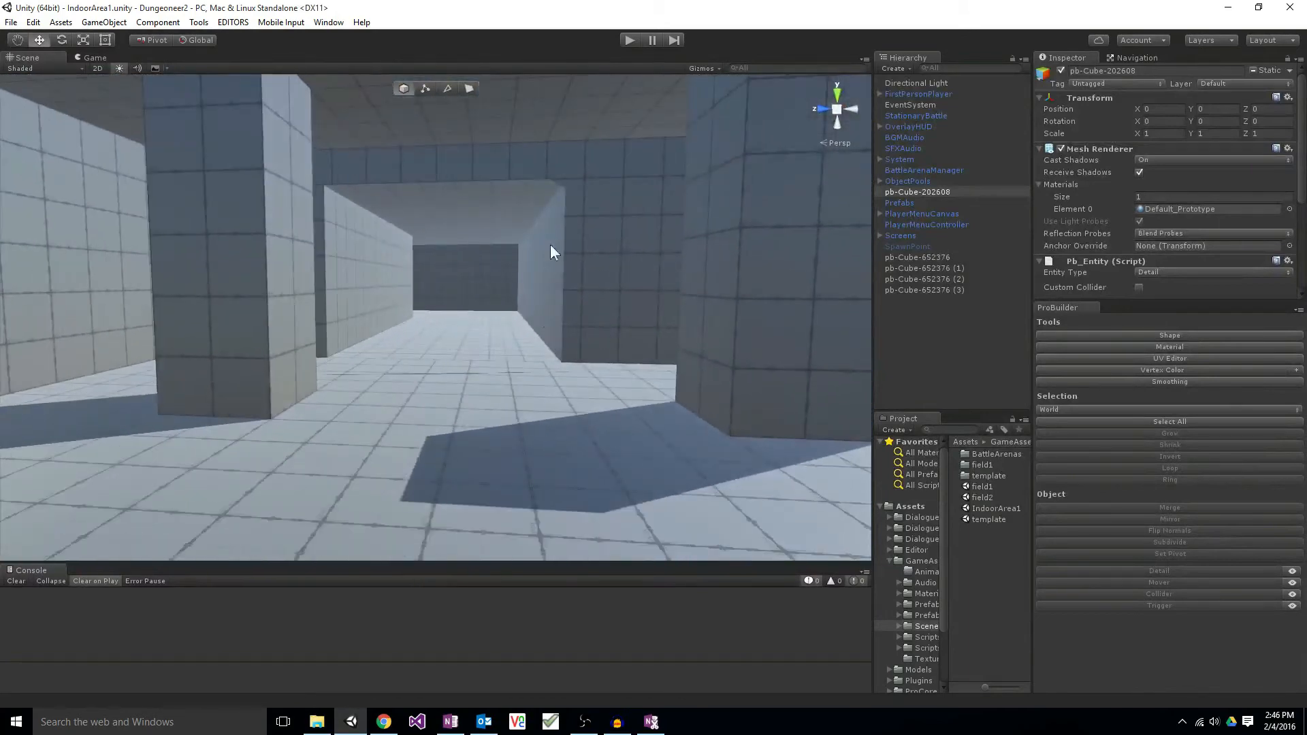